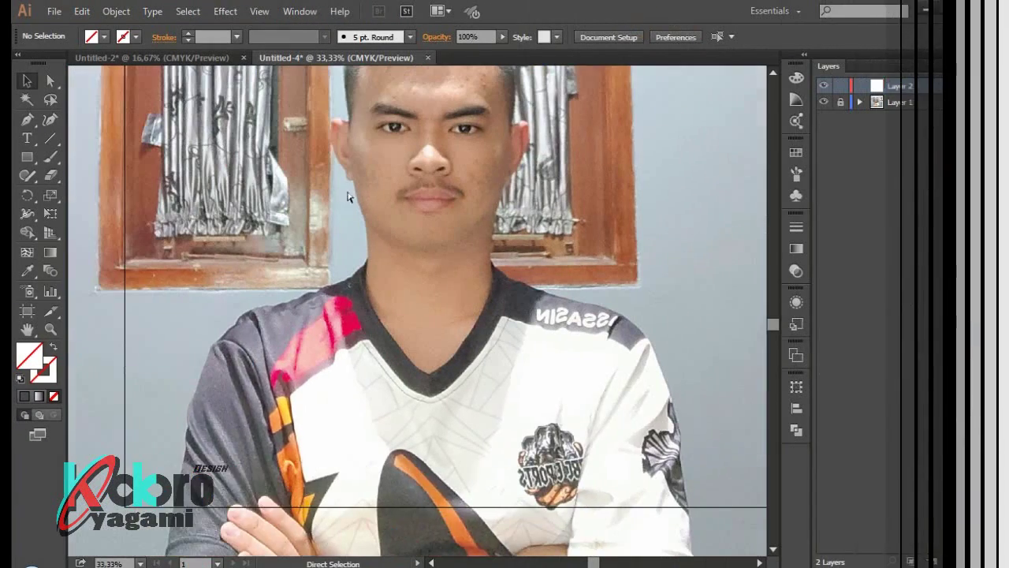
Start the hairline path beside the ear and curve it up the temple to the forehead
scroll(321, 253, "up", 2, "alt")
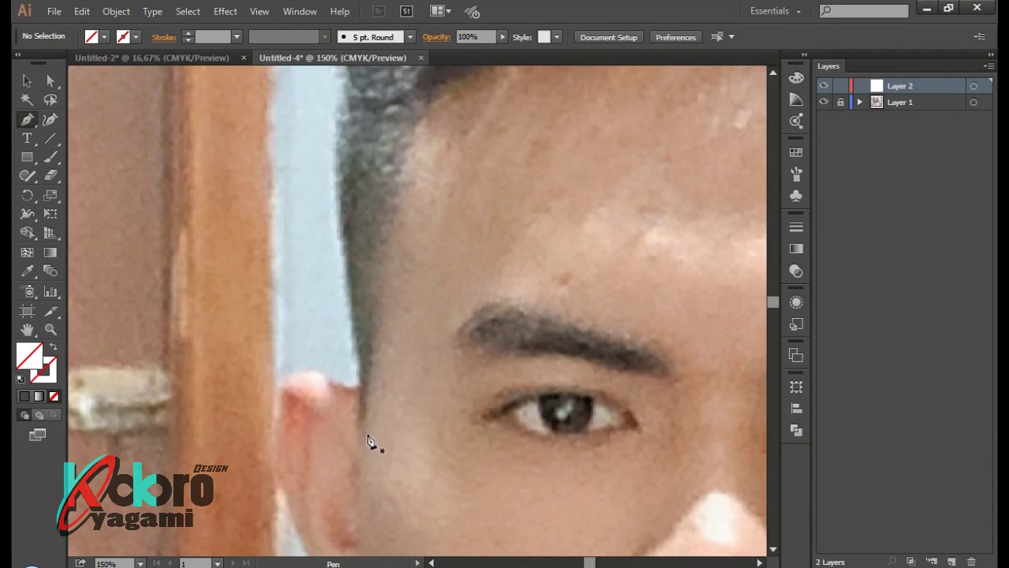
left_click(362, 459)
left_click_drag(369, 390, 387, 339)
scroll(369, 335, "up", 2, "alt")
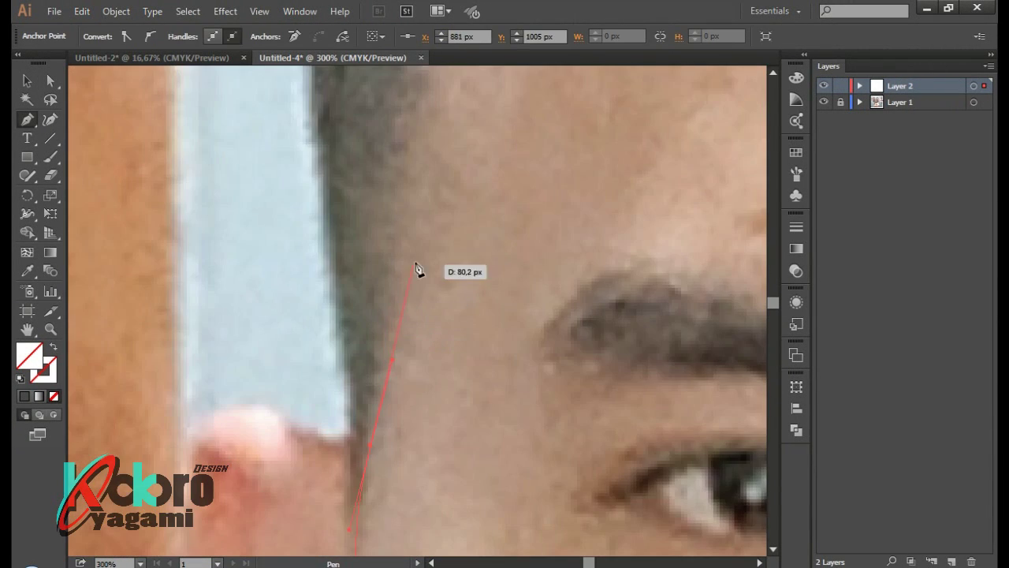
left_click_drag(442, 109, 442, 108)
scroll(473, 182, "up", 2, "alt")
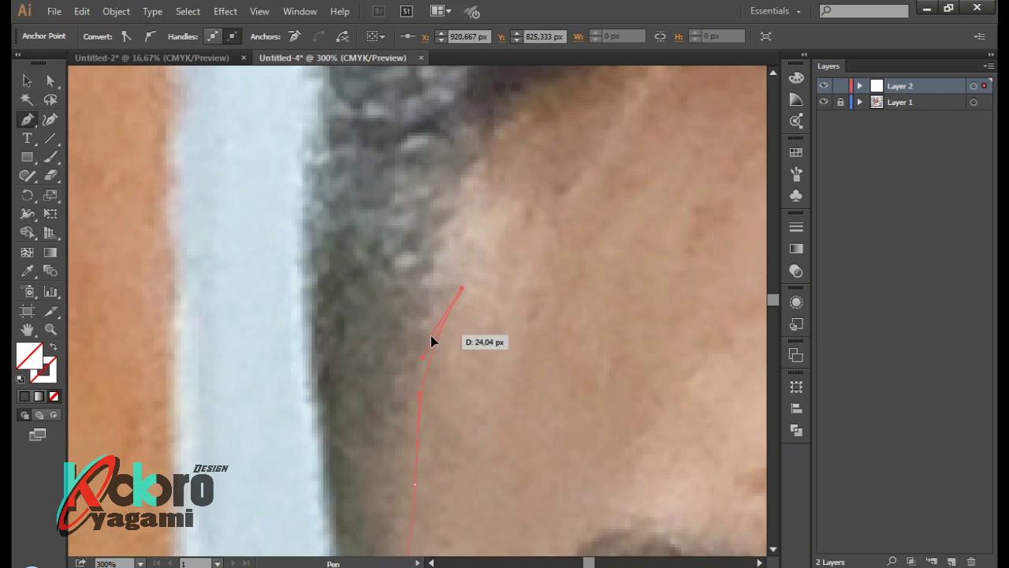
scroll(433, 341, "up", 2)
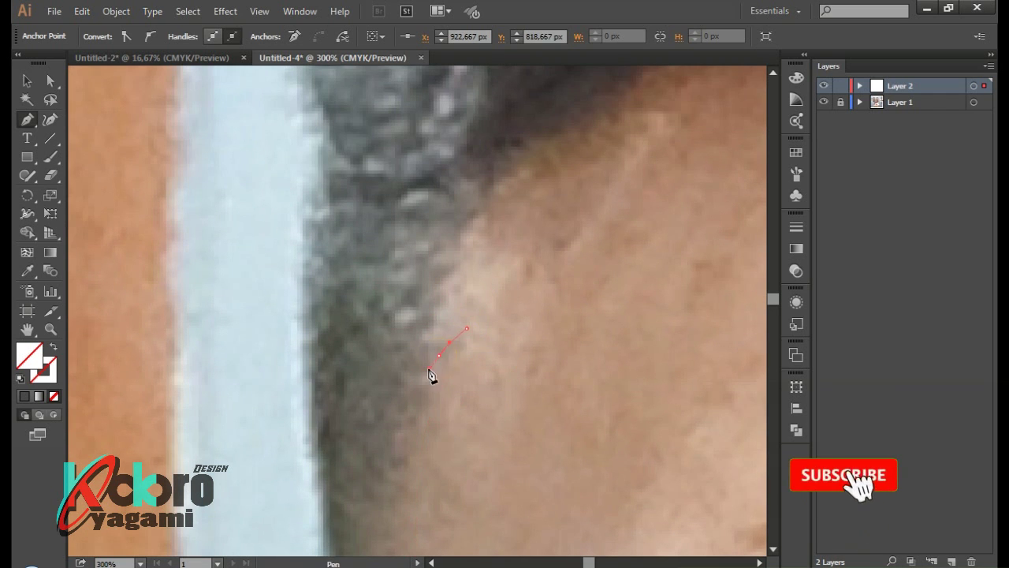
left_click(439, 355)
scroll(444, 359, "down", 2, "alt")
left_click_drag(356, 214, 322, 247)
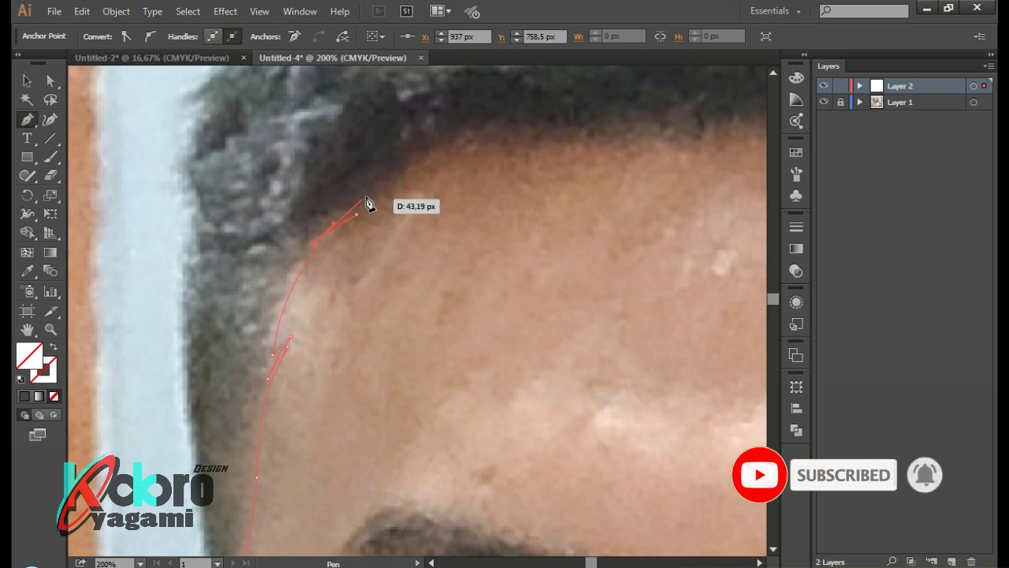
Curve the path along the forehead hairline, ending in a sharp strand tip
scroll(367, 204, "right", 3)
scroll(504, 108, "up", 2)
mouse_move(439, 233)
left_mouse_down()
mouse_move(482, 248)
mouse_move(525, 297)
left_mouse_up()
mouse_move(415, 241)
left_mouse_down()
mouse_move(511, 222)
mouse_move(480, 232)
mouse_move(484, 221)
left_mouse_up()
scroll(484, 221, "right", 5)
mouse_move(345, 239)
left_mouse_down()
mouse_move(417, 207)
mouse_move(496, 213)
mouse_move(430, 211)
left_mouse_up()
left_click(438, 203)
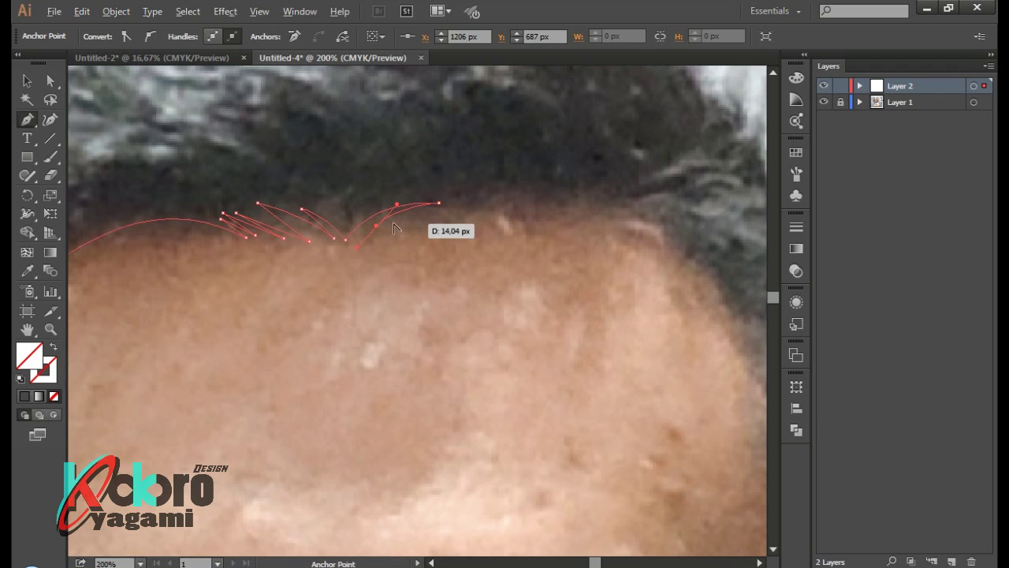
Add another strand tip and a long curved strand across the hairline
scroll(434, 203, "down", 1)
scroll(434, 203, "right", 2)
mouse_move(476, 165)
left_mouse_down()
mouse_move(534, 163)
mouse_move(458, 187)
left_mouse_up()
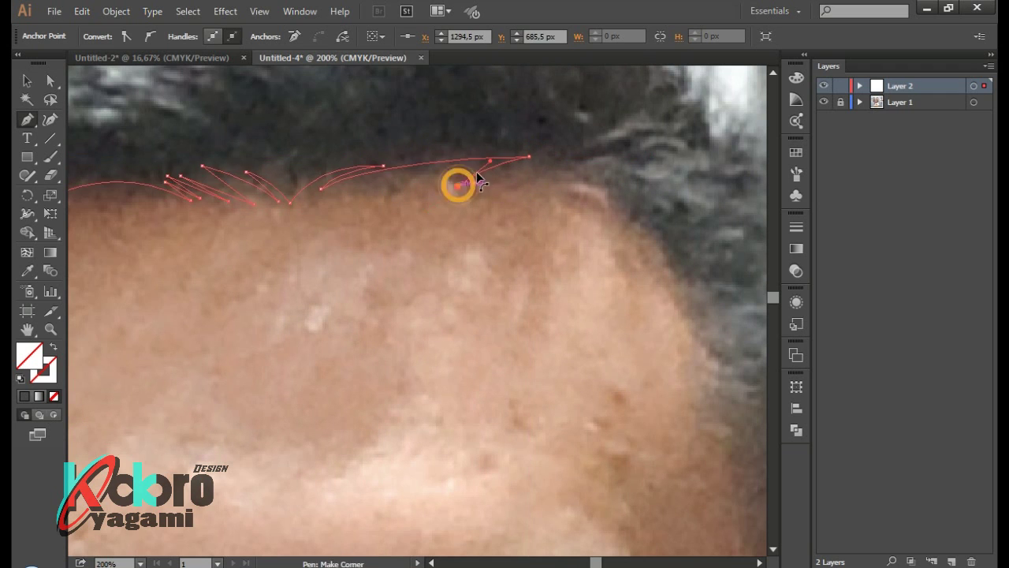
left_click_drag(590, 185, 643, 236)
left_click(590, 186)
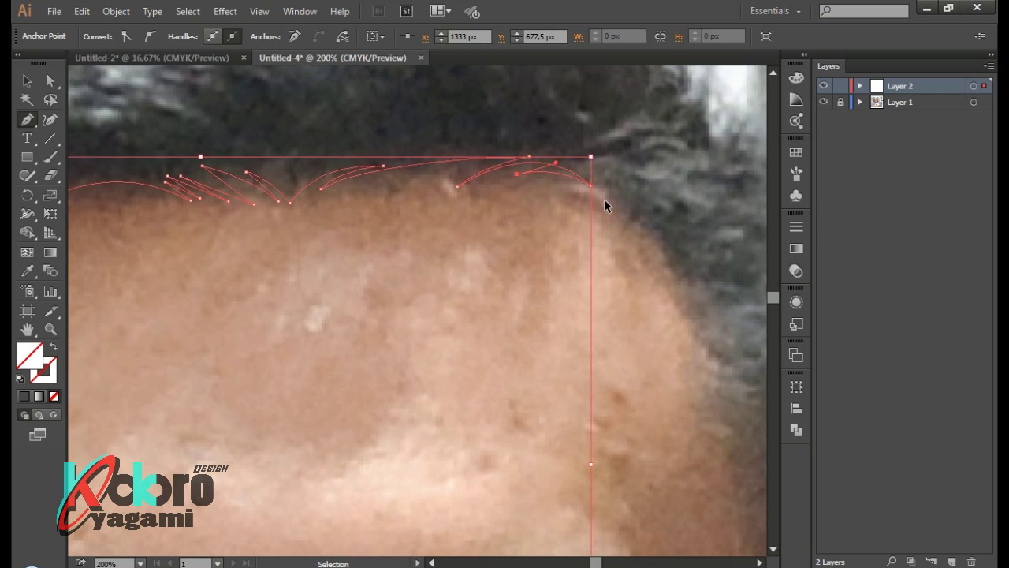
scroll(604, 199, "down", 2)
left_click_drag(523, 235, 597, 262)
scroll(607, 270, "down", 2)
left_click_drag(564, 157, 631, 268)
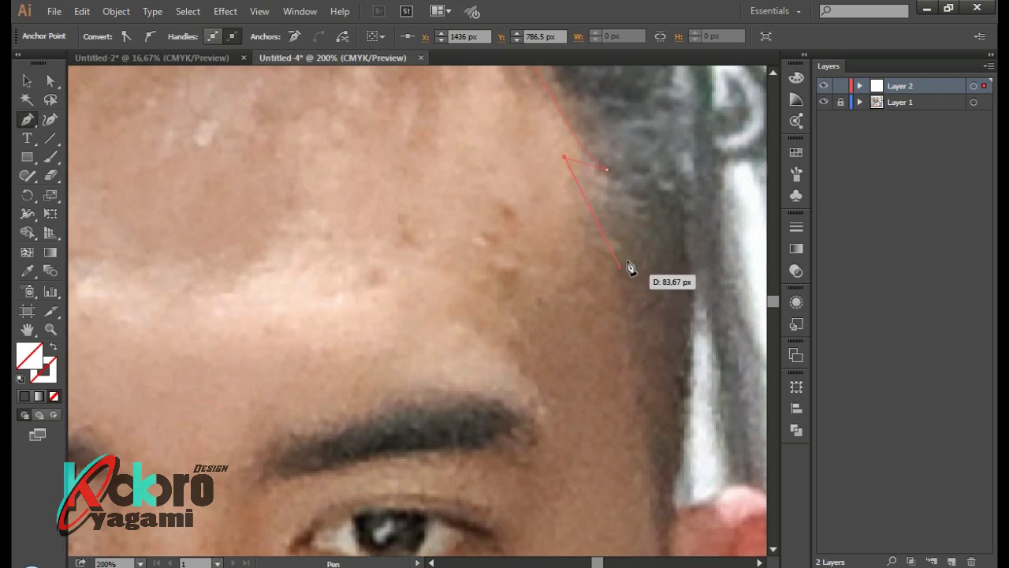
scroll(620, 312, "down", 2)
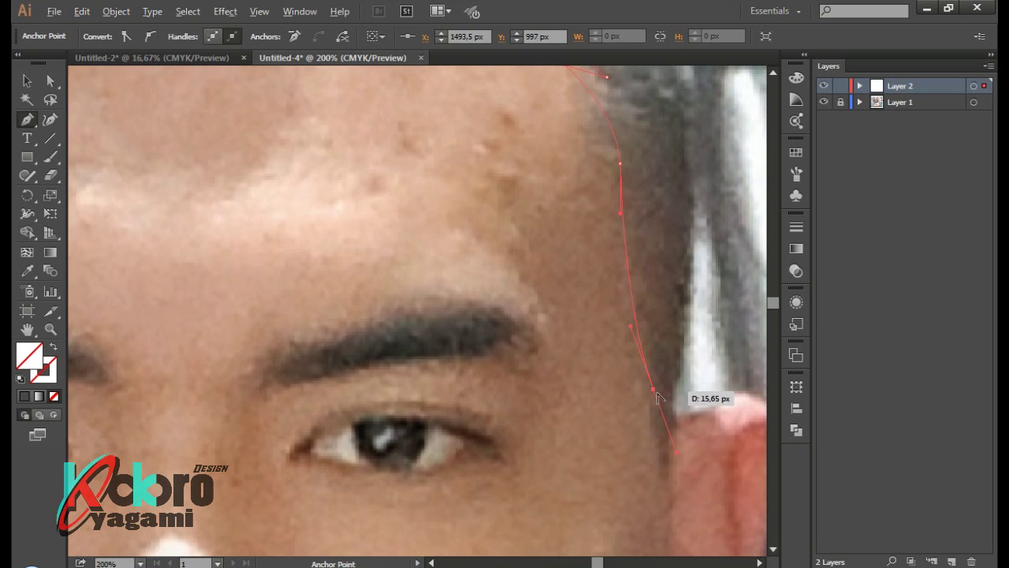
scroll(643, 382, "down", 3)
Continue the hairline down the sideburn toward the ear, ending in a sharp corner
left_click(660, 400)
scroll(661, 402, "up", 2)
left_click_drag(671, 322, 663, 298)
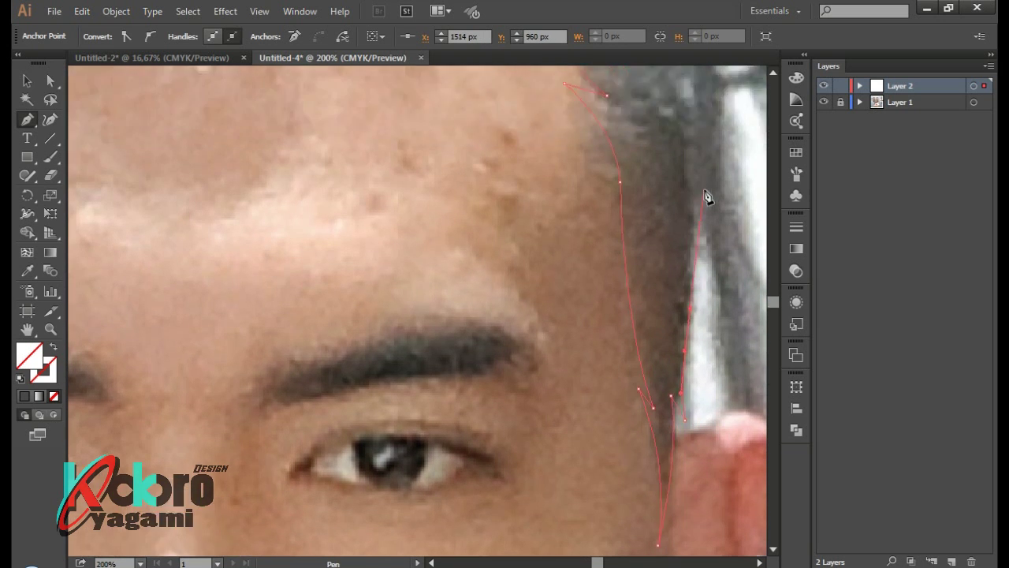
scroll(687, 271, "up", 8)
mouse_move(669, 265)
left_mouse_down()
mouse_move(600, 226)
mouse_move(620, 293)
left_mouse_up()
scroll(691, 260, "down", 1)
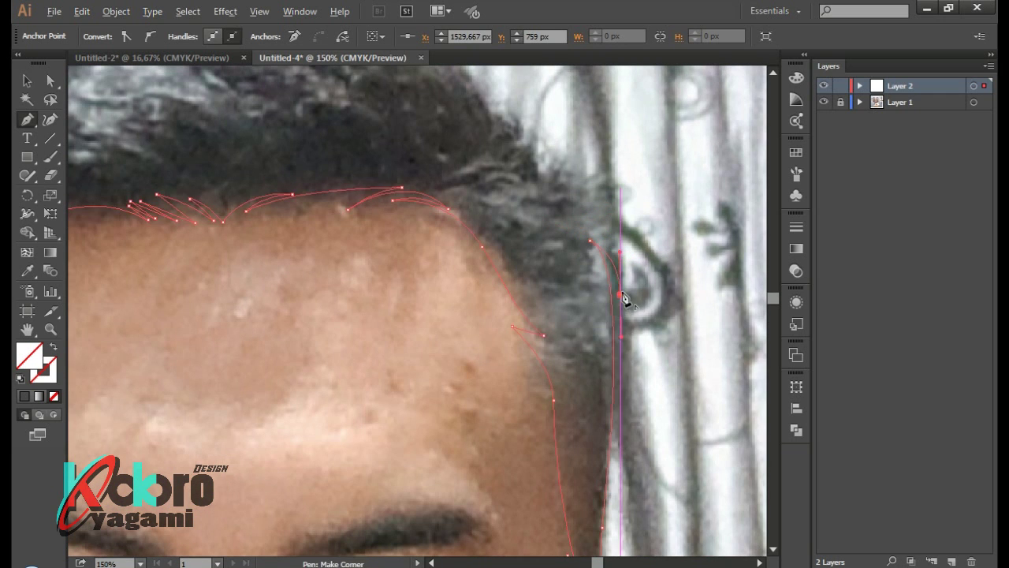
left_click_drag(584, 234, 593, 241)
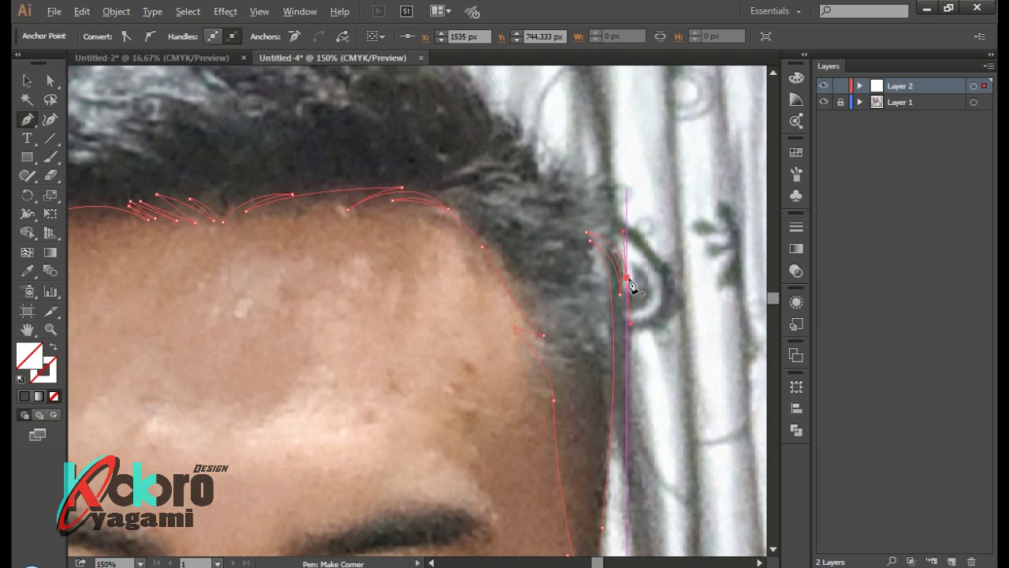
scroll(635, 288, "up", 2)
left_click_drag(537, 225, 434, 227)
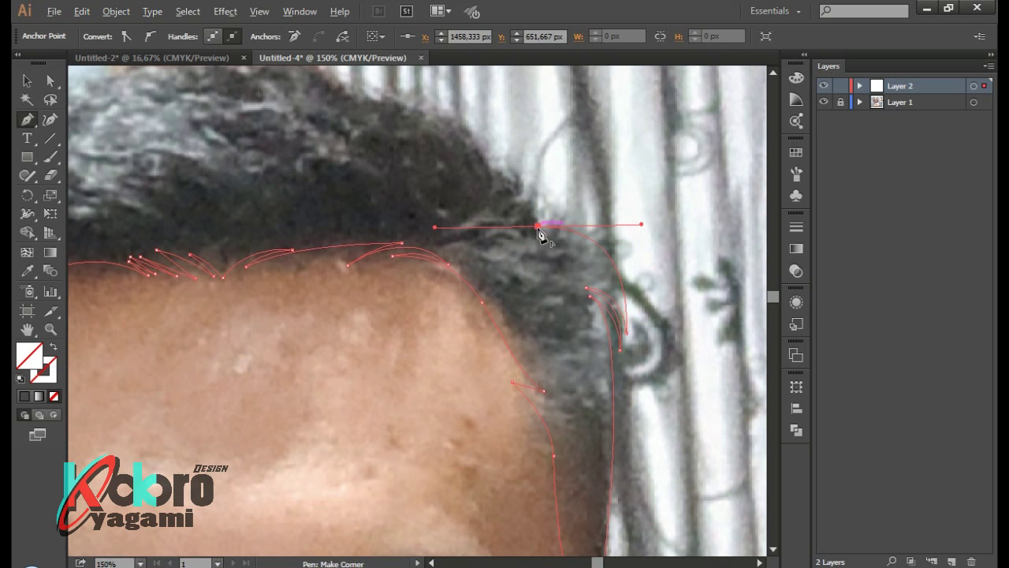
left_click(537, 225)
Begin a new path with strand tips curving up the hair's outer side edge
left_click_drag(518, 126, 532, 211)
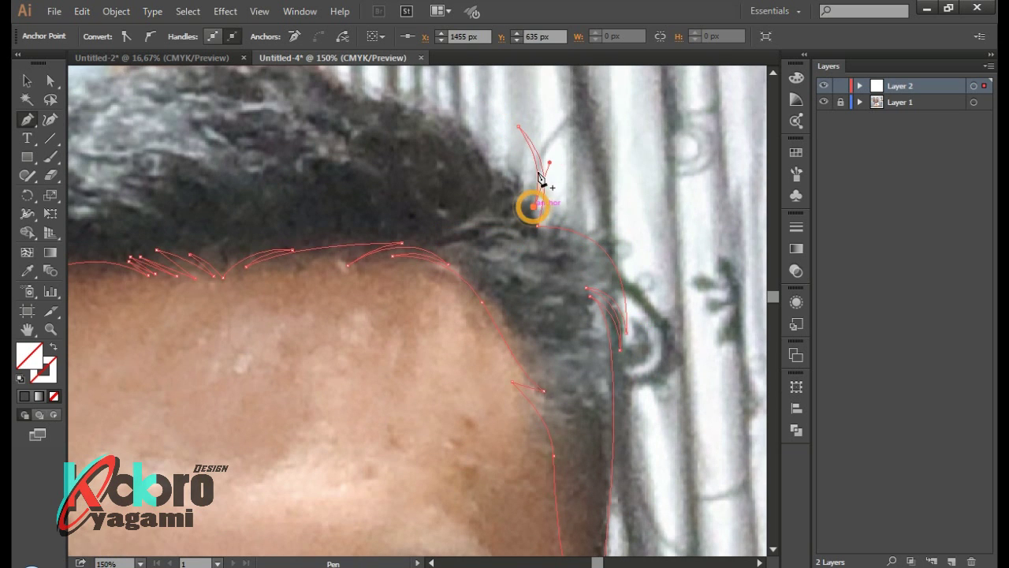
left_click_drag(494, 123, 435, 97)
scroll(435, 97, "down", 3)
scroll(527, 174, "up", 3)
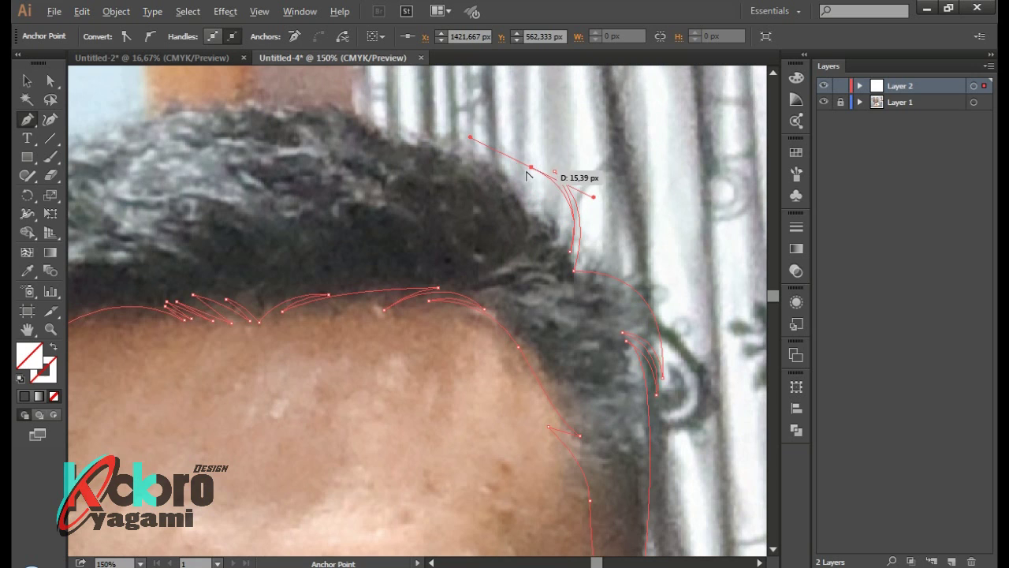
mouse_move(546, 246)
left_mouse_down()
mouse_move(566, 228)
mouse_move(556, 202)
left_mouse_up()
Deselect the hairline and start the outer hair outline at the top with corner points
left_click(548, 248, "ctrl")
left_click(530, 176)
left_click(527, 287)
scroll(527, 292, "up", 2)
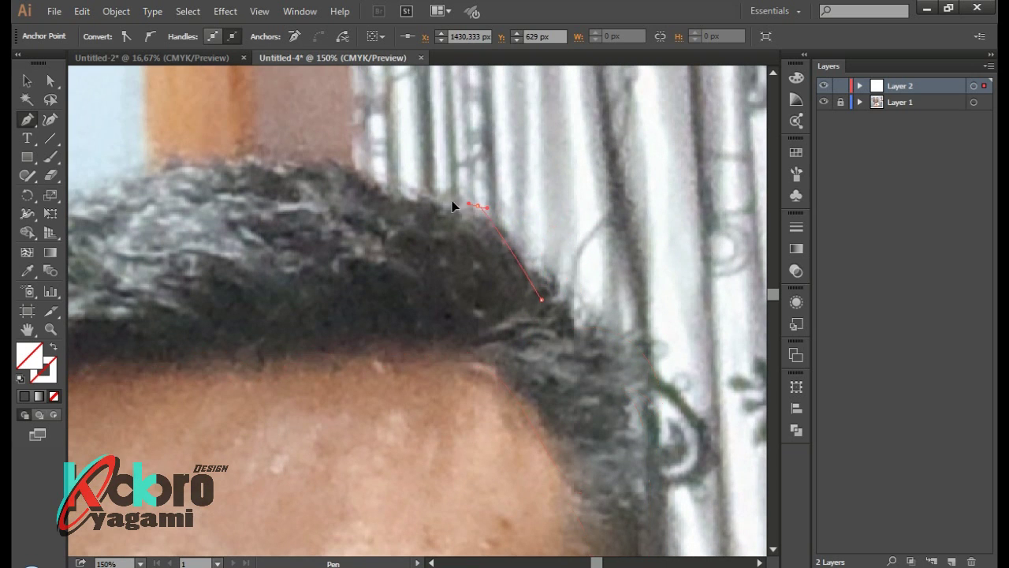
left_click(356, 138)
left_click(375, 164)
left_click_drag(411, 191, 441, 196)
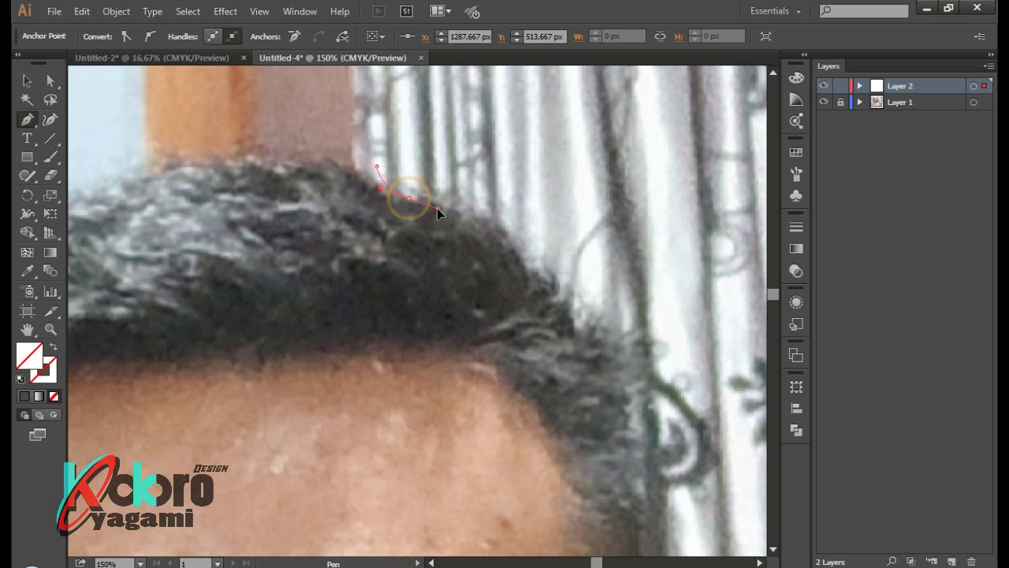
left_click(410, 198)
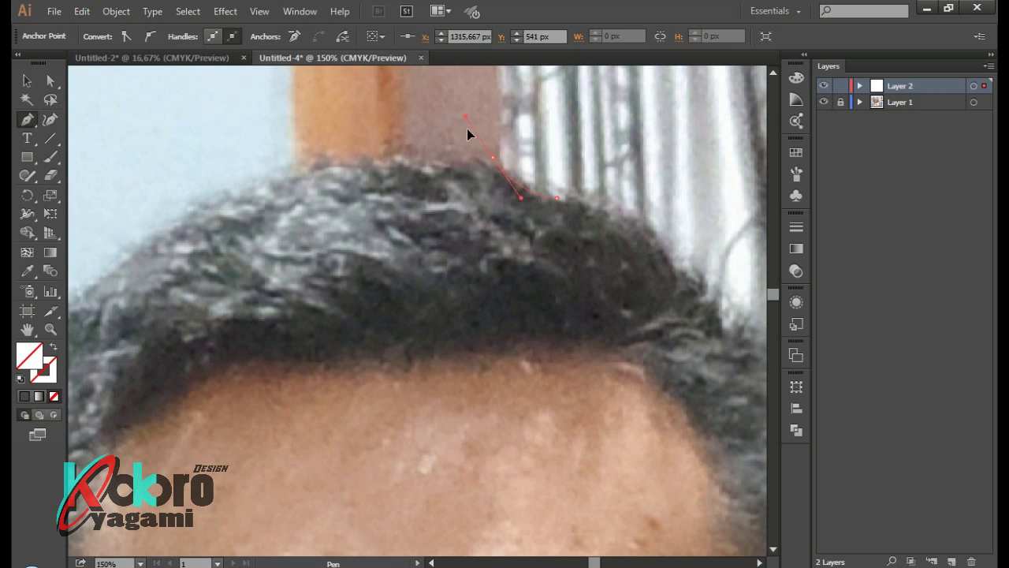
Extend the outline across the crown with spiky strand points down the left side
left_click_drag(526, 193, 487, 204)
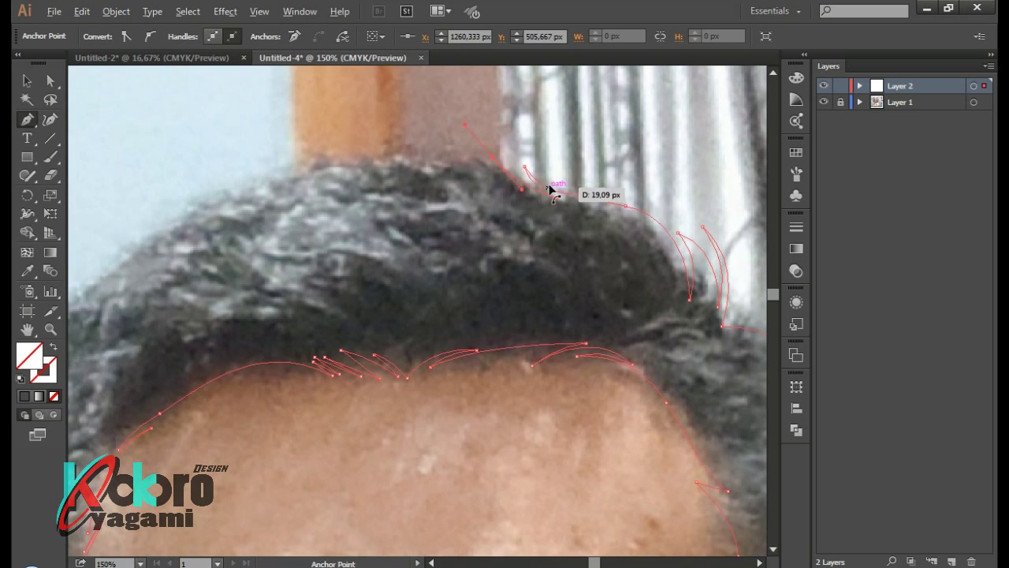
scroll(552, 189, "up", 2)
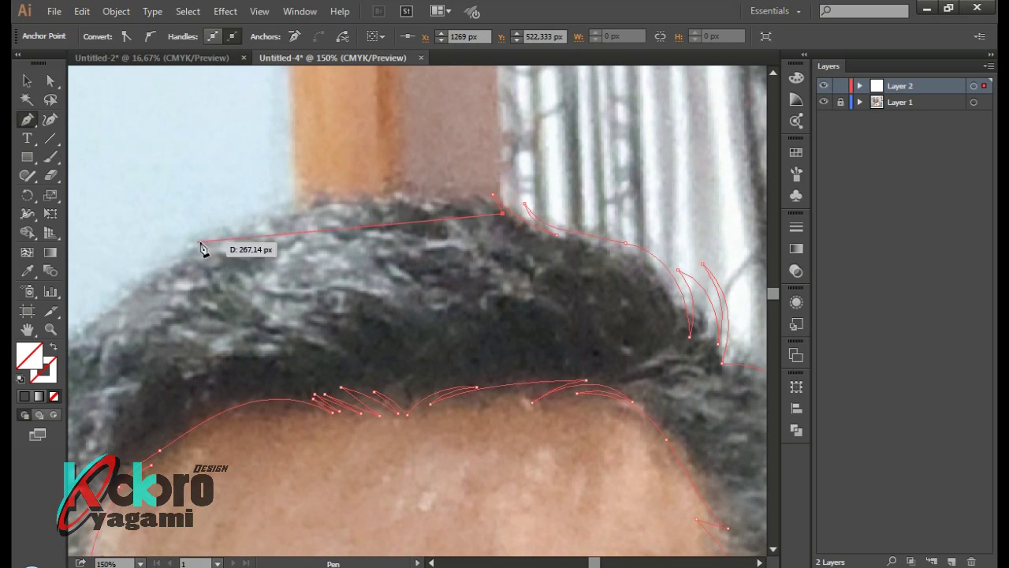
scroll(505, 236, "left", 3)
left_click_drag(300, 263, 328, 247)
left_click_drag(533, 143, 520, 137)
left_click_drag(328, 247, 341, 252)
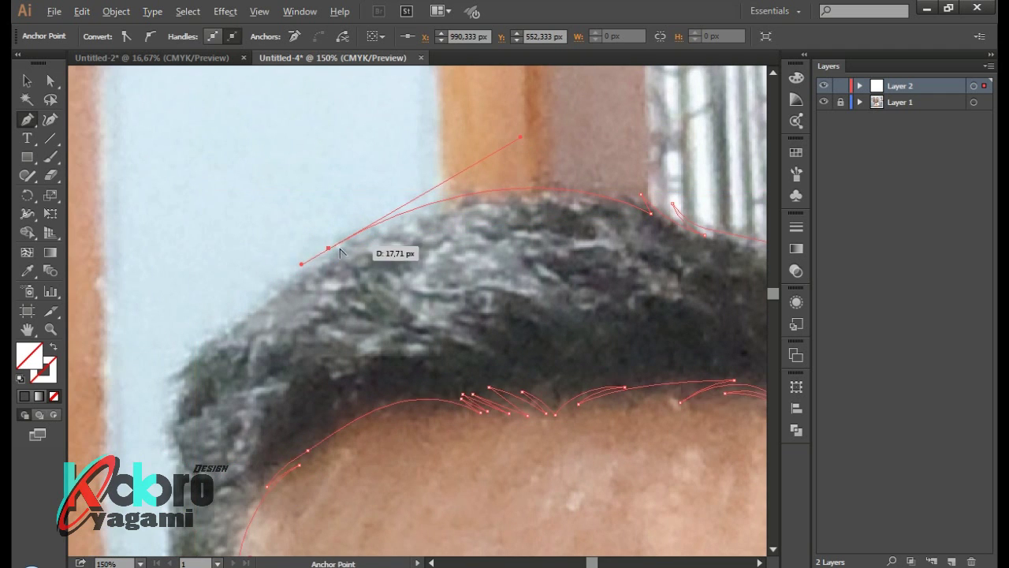
mouse_move(280, 282)
left_mouse_down()
mouse_move(260, 281)
mouse_move(301, 309)
mouse_move(288, 296)
left_mouse_up()
left_click(289, 280)
Carry the outline down the left hair edge toward the temple
scroll(228, 338, "down", 2)
scroll(228, 337, "left", 2)
left_click_drag(239, 326, 280, 320)
scroll(280, 330, "down", 3)
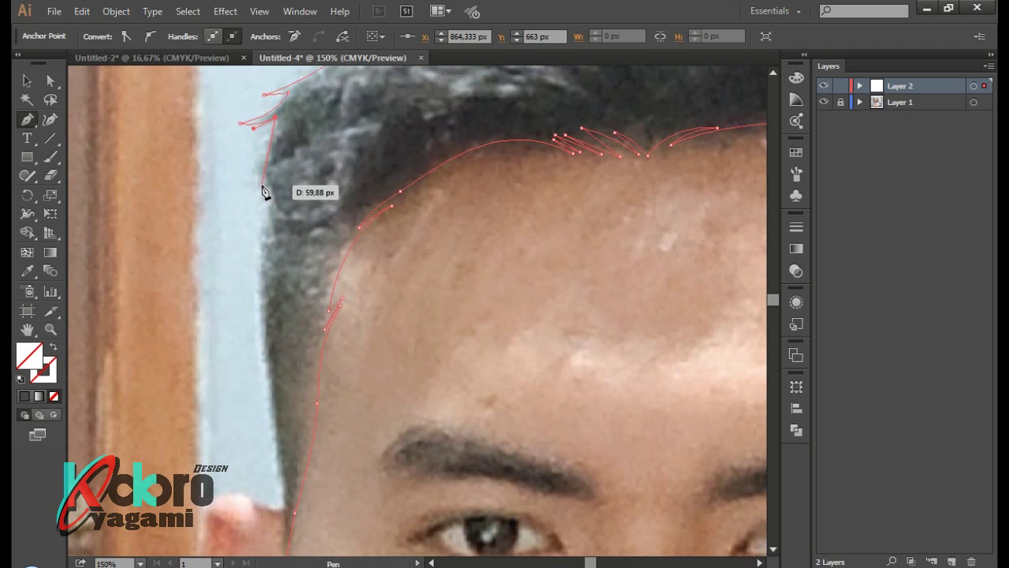
left_click(253, 273)
left_click(263, 322)
left_click(273, 372)
scroll(274, 375, "down", 4)
left_click_drag(289, 397, 282, 331)
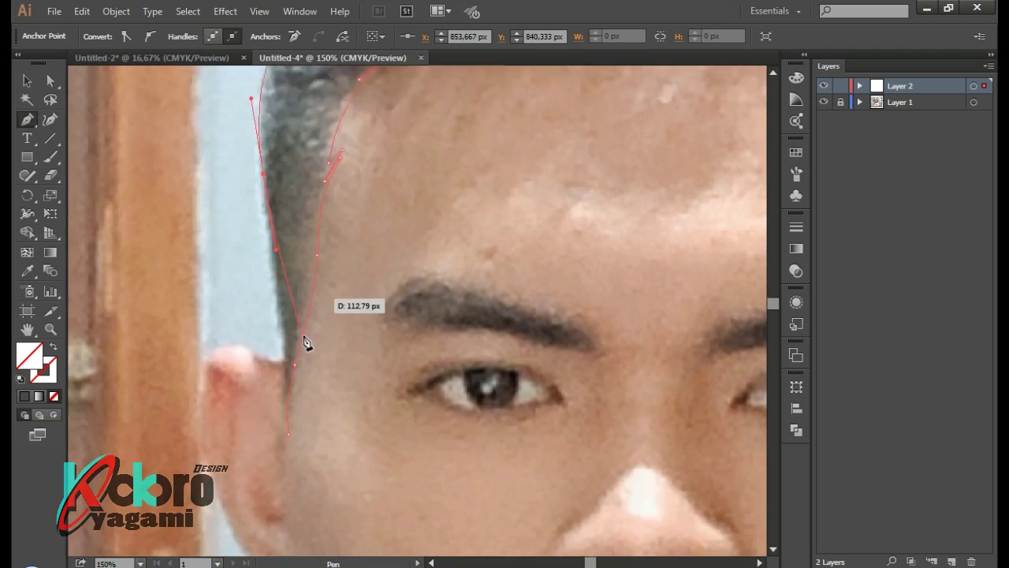
scroll(439, 315, "down", 3, "alt")
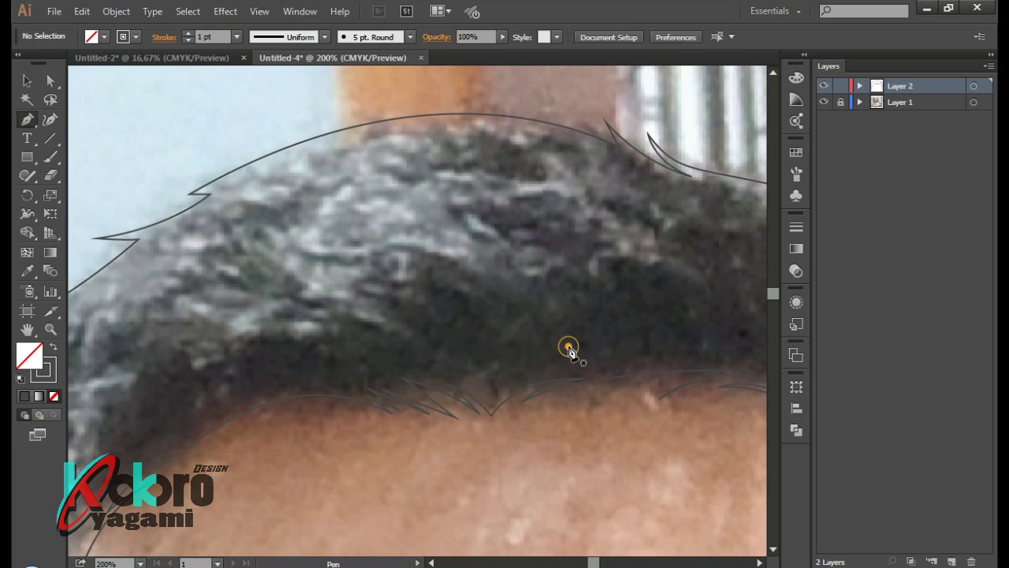
Draw the first curved strand path across the front hair
left_click(568, 347)
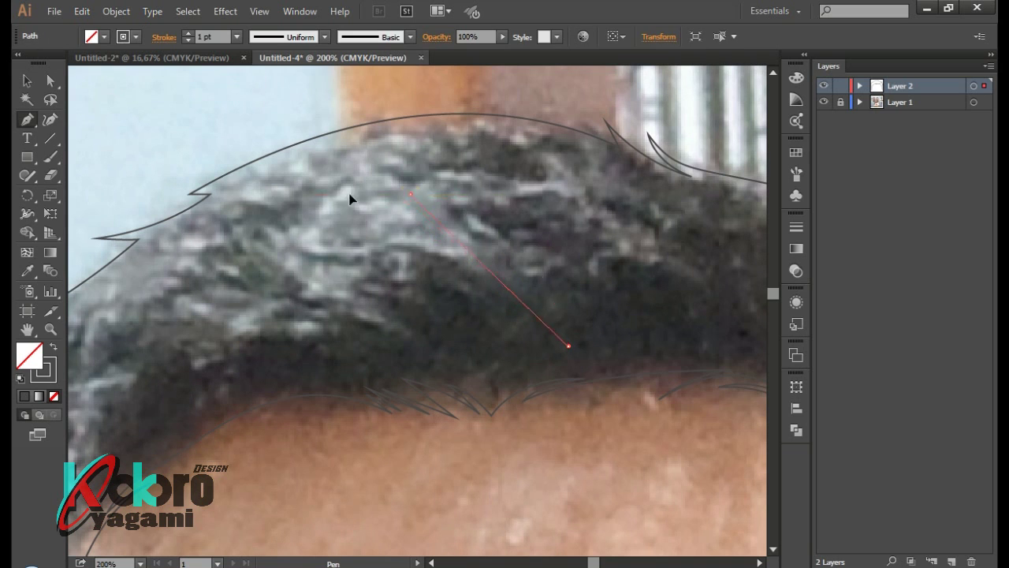
left_click_drag(410, 194, 270, 198)
left_click_drag(528, 276, 558, 361)
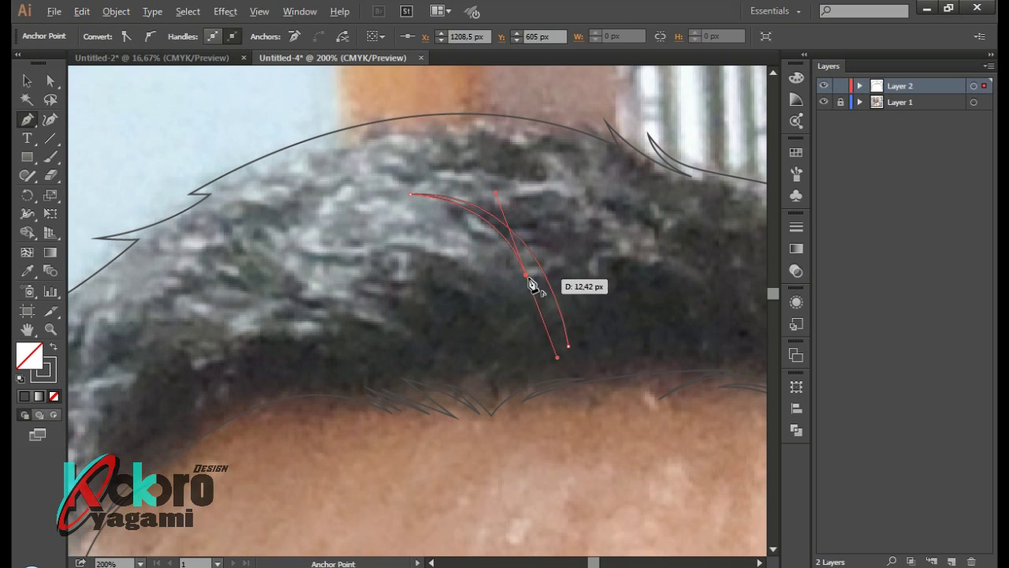
mouse_move(302, 231)
left_mouse_down()
mouse_move(337, 226)
mouse_move(256, 240)
mouse_move(210, 263)
left_mouse_up()
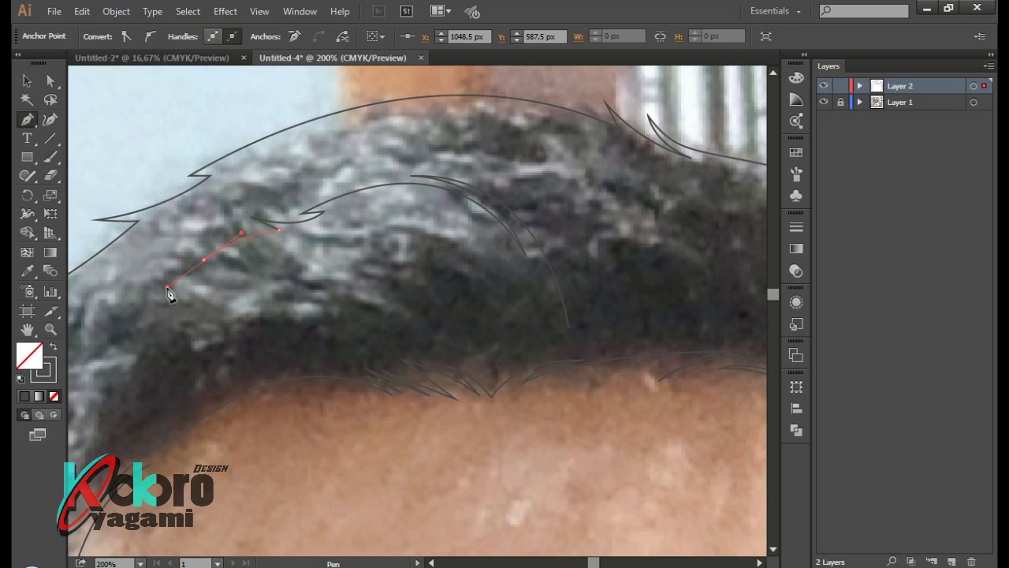
Add more pointed curved strands and select all the strand paths
left_click_drag(495, 332, 497, 334)
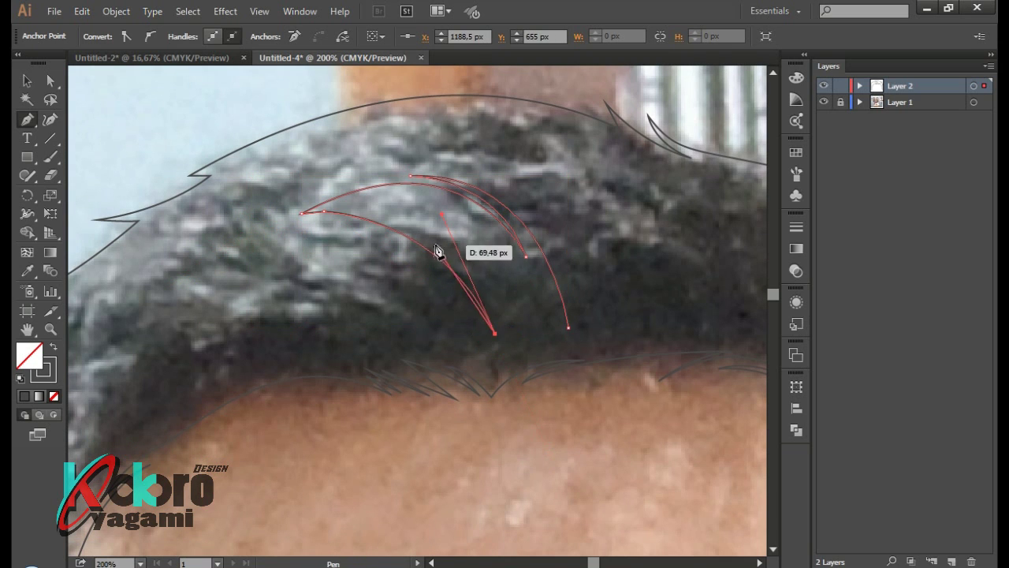
left_click(502, 355)
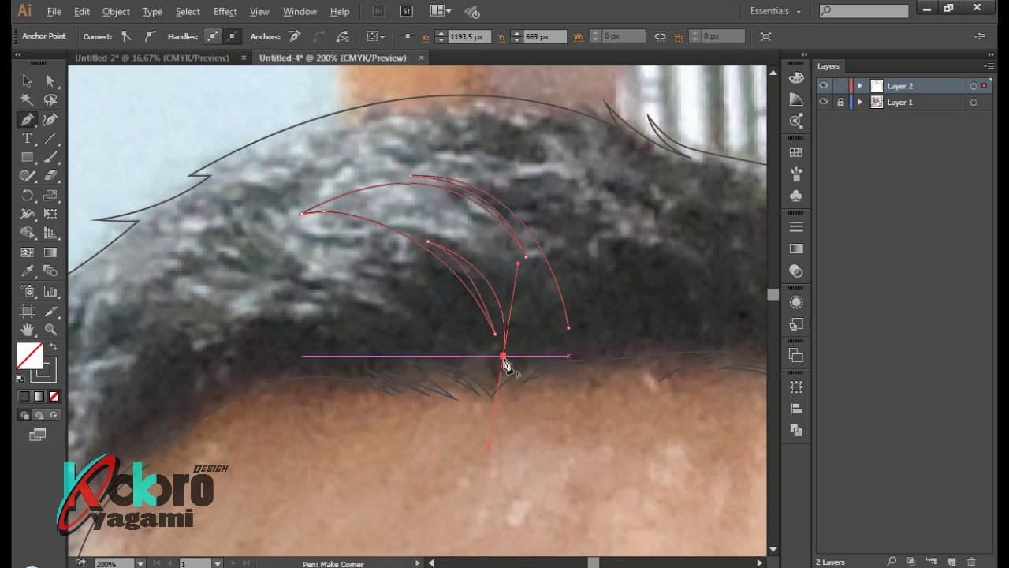
left_click_drag(478, 252, 526, 302)
left_click(541, 334, "ctrl")
left_click(516, 273)
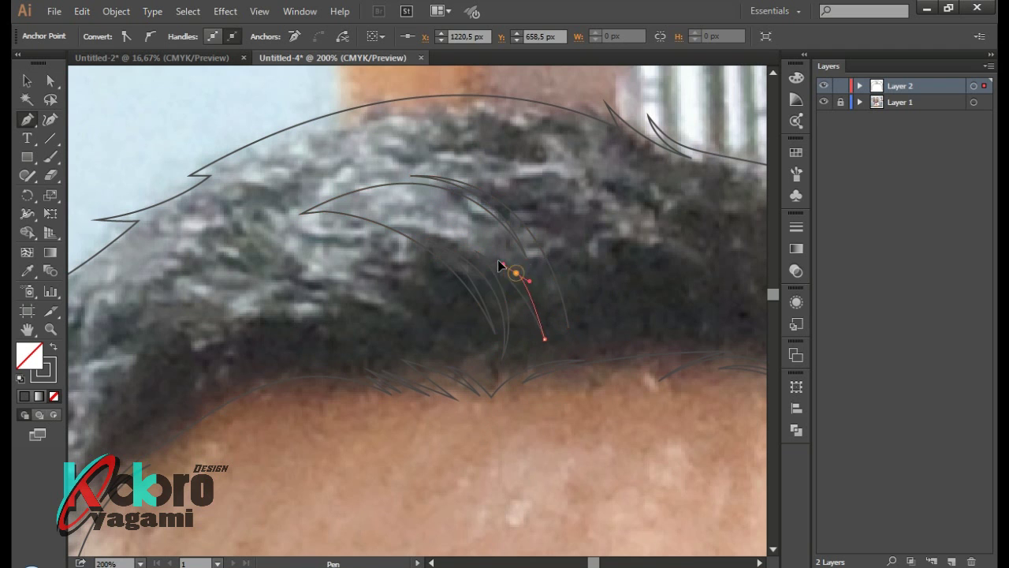
left_click_drag(549, 348, 546, 394)
left_click(548, 349)
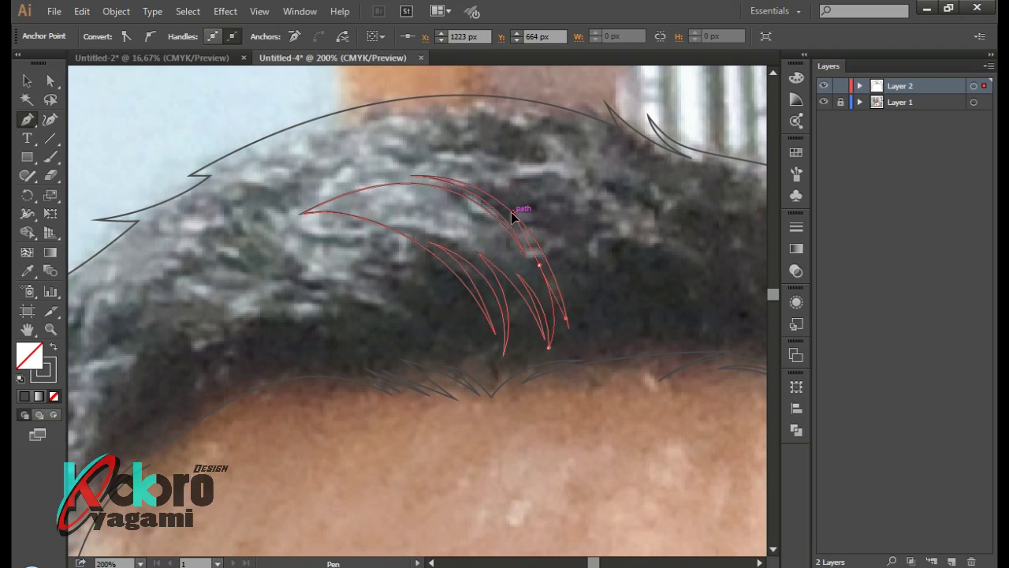
key("ctrl+minus")
key("ctrl+minus")
key("ctrl+minus")
key("ctrl+minus")
key("ctrl+minus")
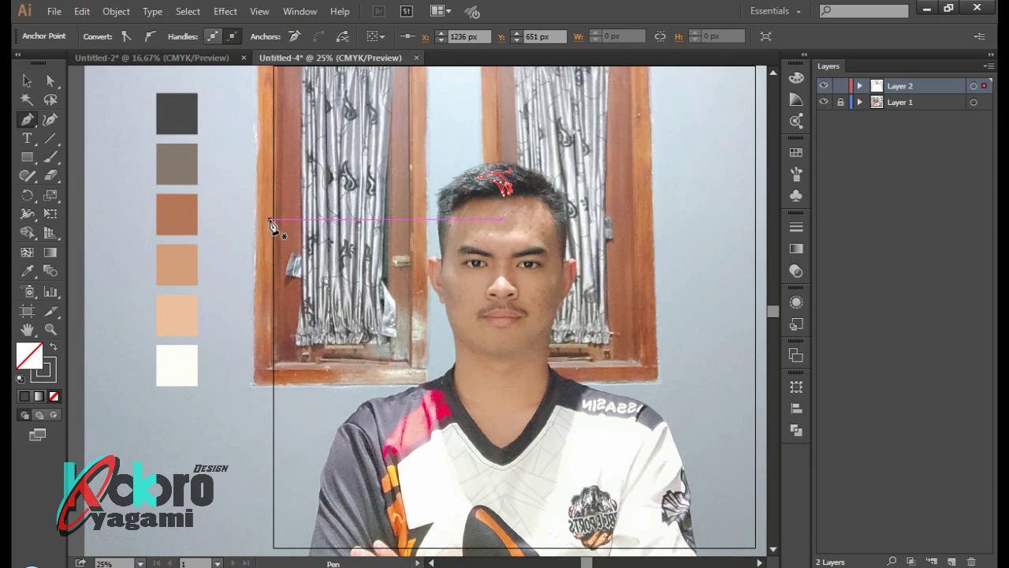
Fill the selected strands with the grey-brown swatch colour using the Eyedropper
key("i")
left_click(557, 246)
key("ctrl+plus")
key("ctrl+plus")
key("ctrl+plus")
key("ctrl+plus")
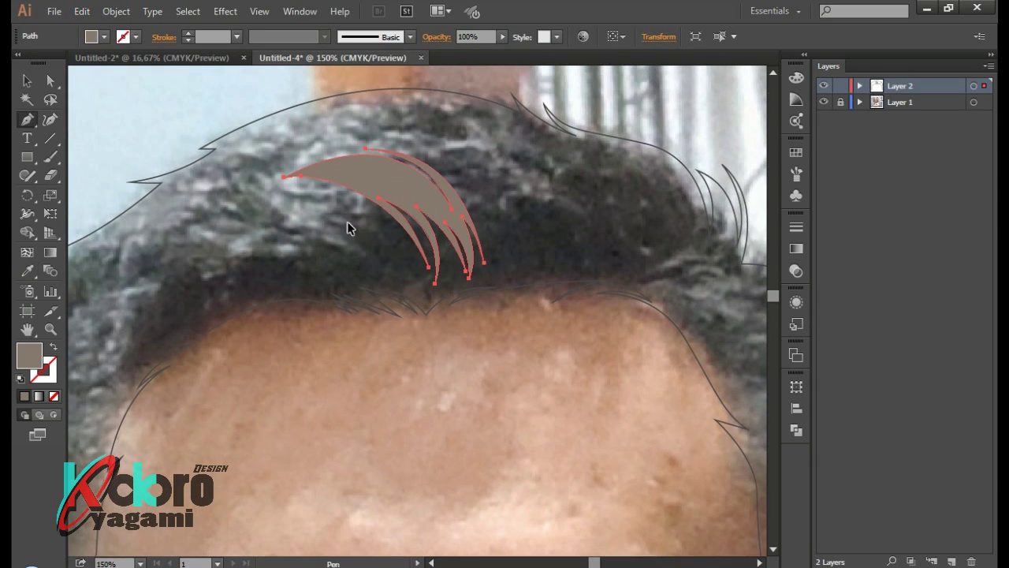
Draw a new pointed strand to the left along the hairline
key("p")
left_click_drag(336, 224, 425, 239)
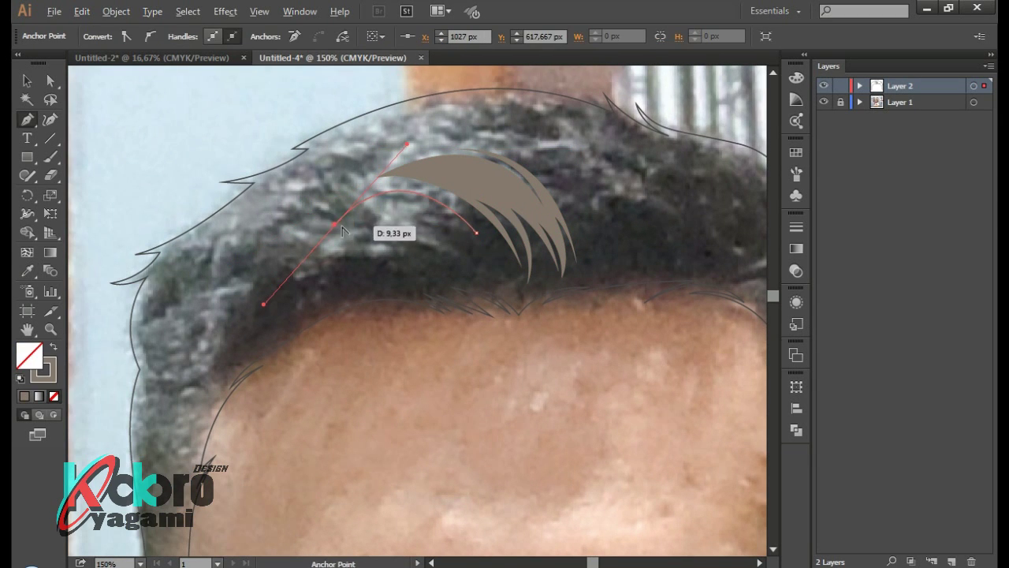
key("ctrl+plus")
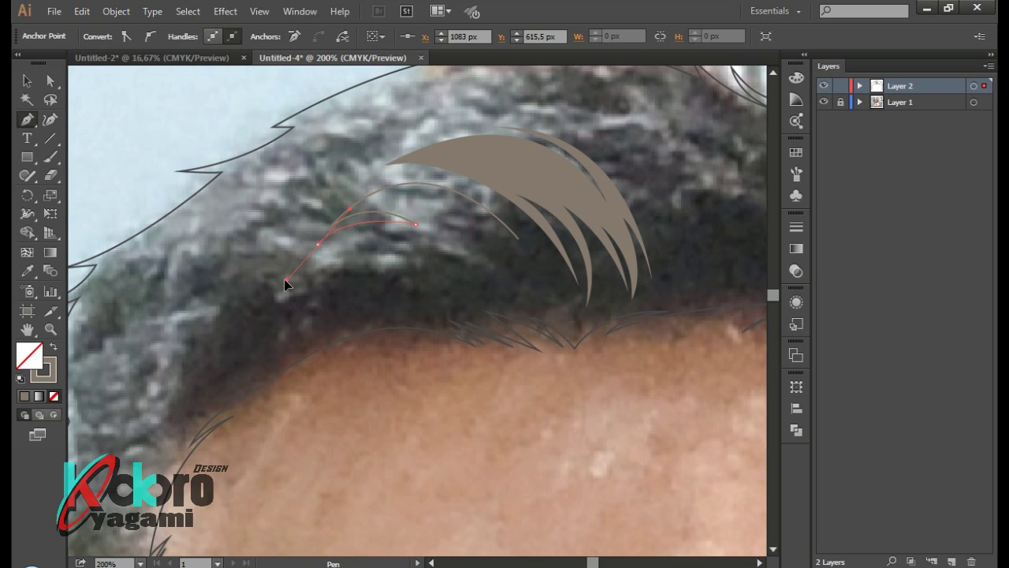
left_click(285, 281)
left_click_drag(235, 298, 248, 301)
left_click_drag(444, 295, 515, 351)
left_click(446, 296)
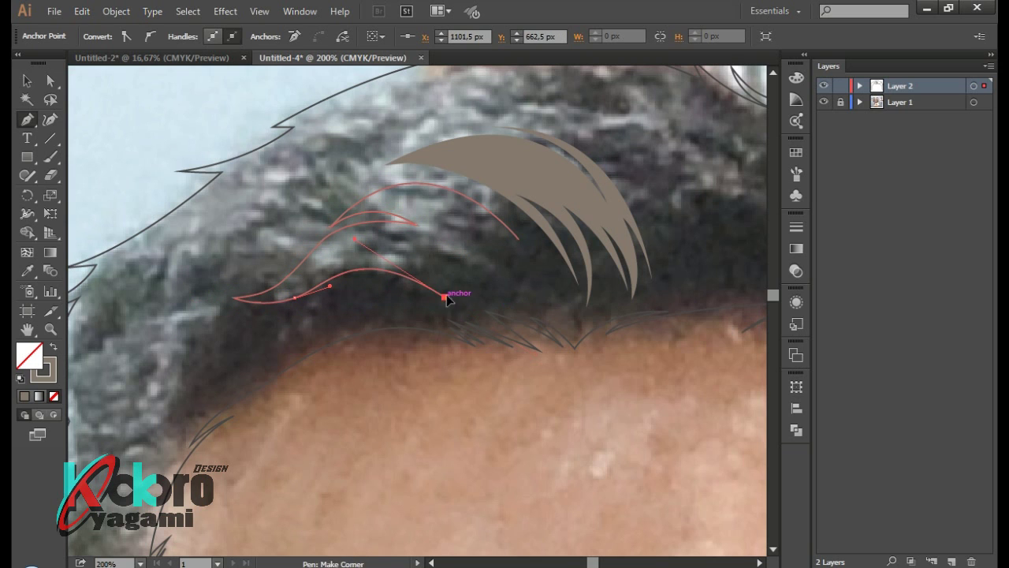
Finish the curved outline of the left strand cluster and deselect it
mouse_move(479, 302)
left_mouse_down()
mouse_move(492, 312)
mouse_move(548, 301)
left_mouse_up()
left_click_drag(451, 215, 483, 235)
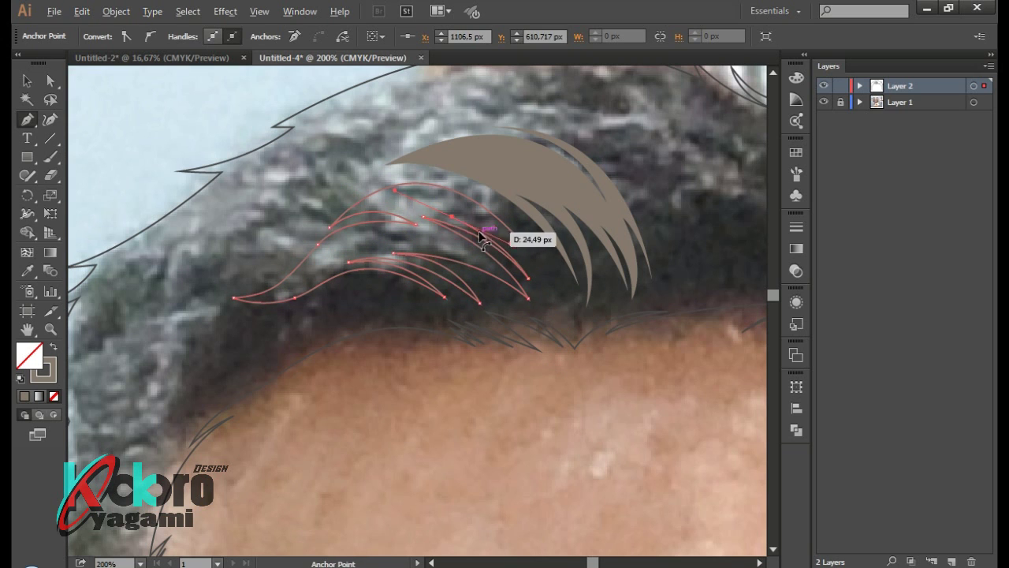
left_click_drag(548, 301, 554, 303)
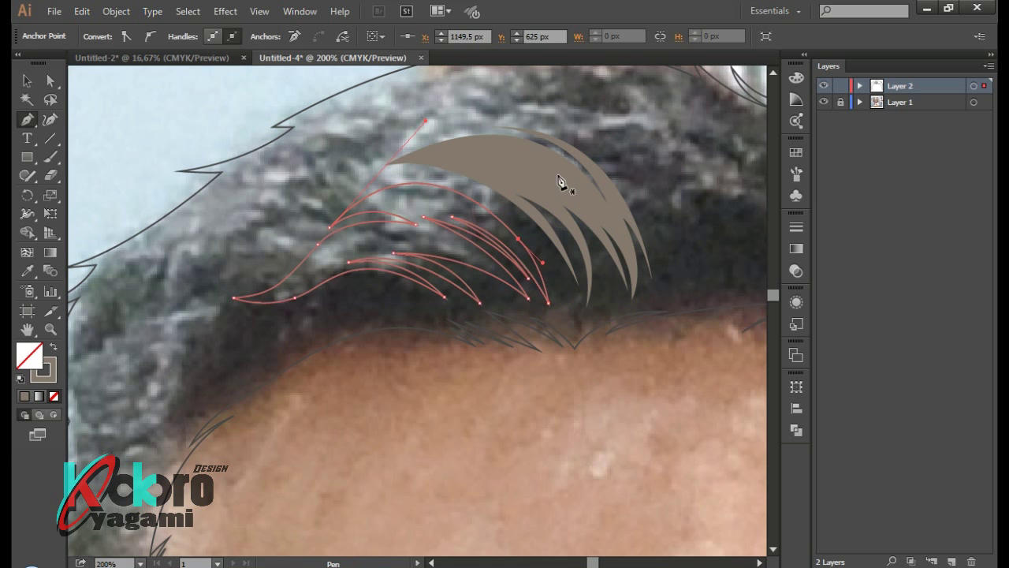
key("ctrl+shift+a")
scroll(578, 339, "down", 3)
scroll(563, 243, "up", 3)
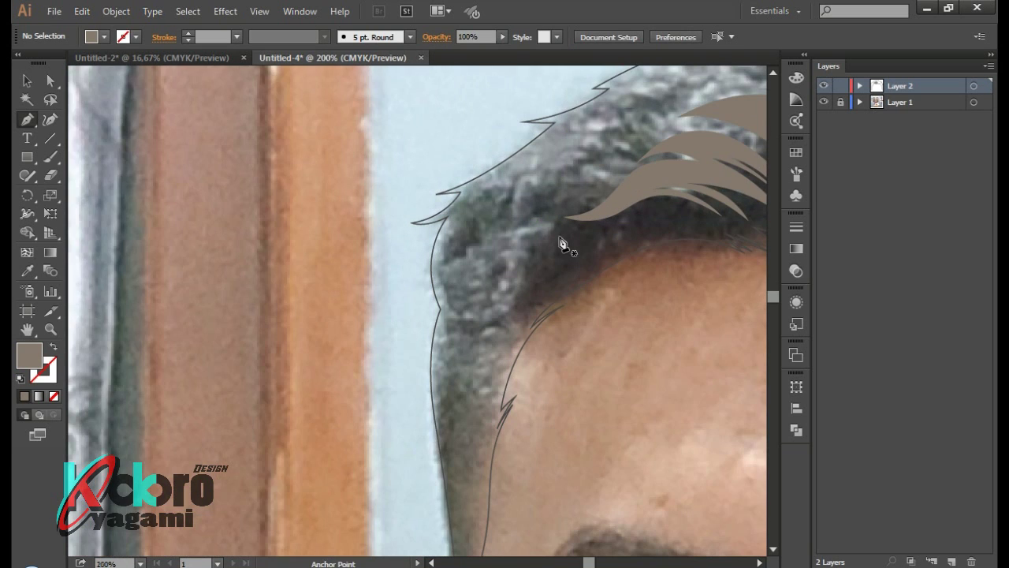
Trace a curved hair strand from the hair's left edge with the Pen tool
left_click(590, 231)
left_click_drag(394, 268, 451, 276)
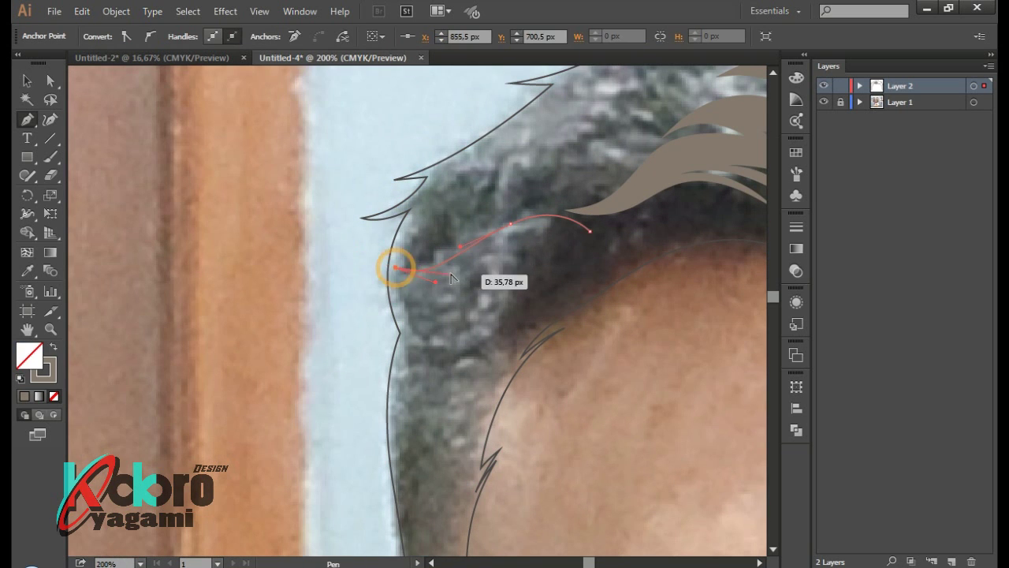
scroll(451, 276, "up", 2)
left_click_drag(475, 237, 526, 181)
left_click_drag(332, 273, 285, 259)
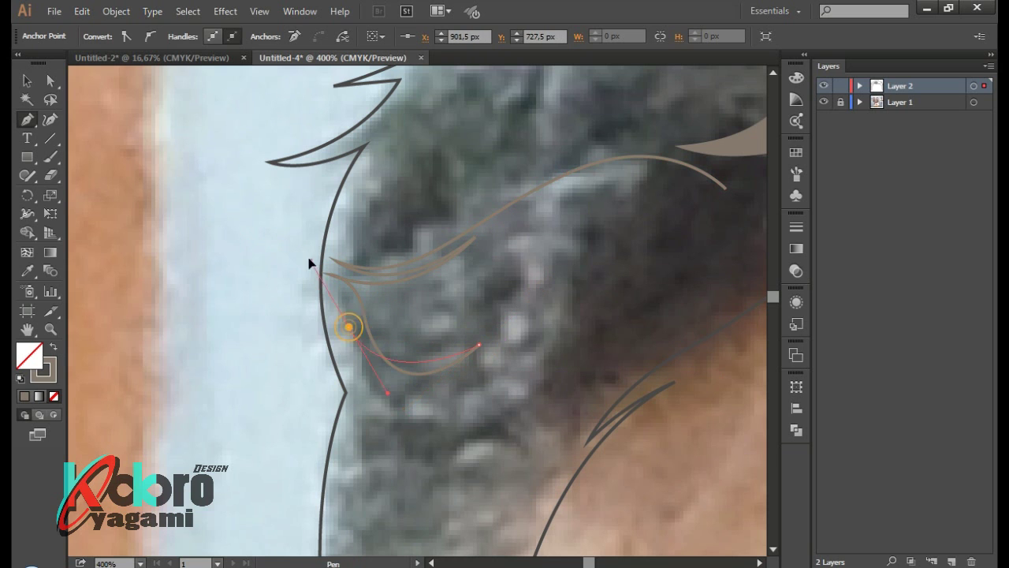
left_click_drag(350, 325, 465, 331)
scroll(465, 332, "down", 2)
left_click_drag(366, 329, 413, 372)
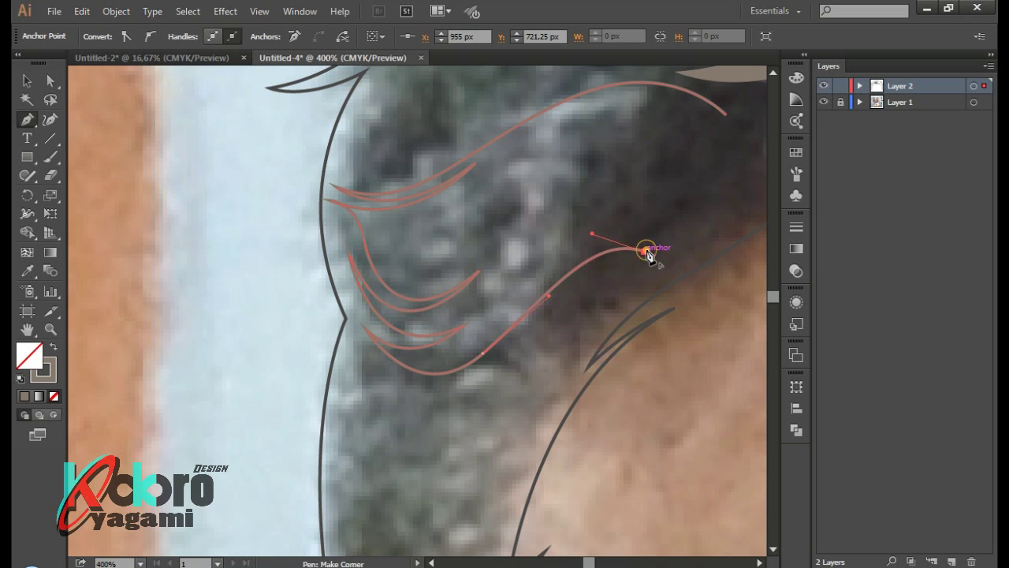
left_click_drag(427, 399, 557, 279)
scroll(557, 279, "up", 2)
left_click_drag(530, 318, 521, 322)
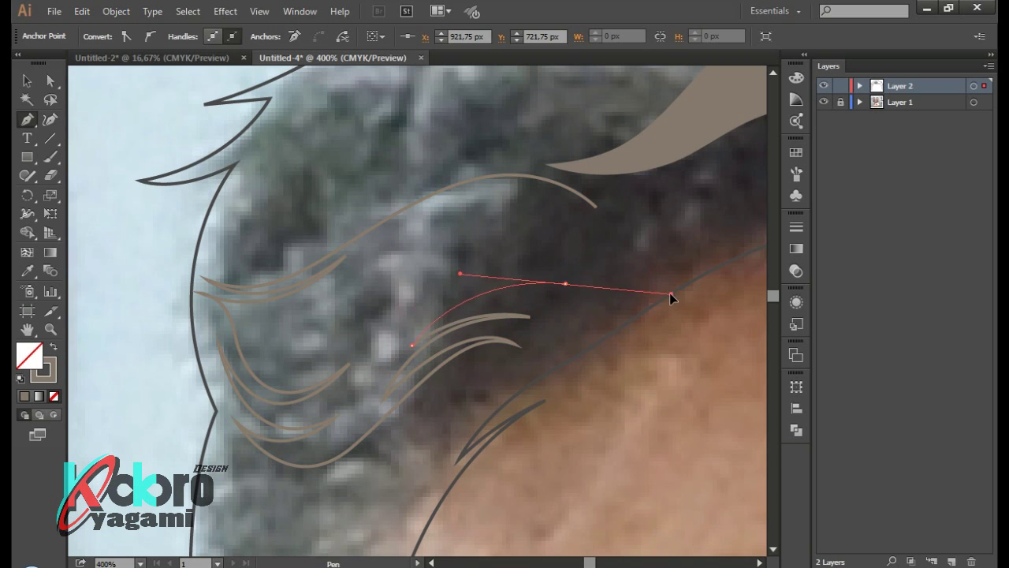
left_click_drag(670, 296, 669, 295)
left_click(565, 283)
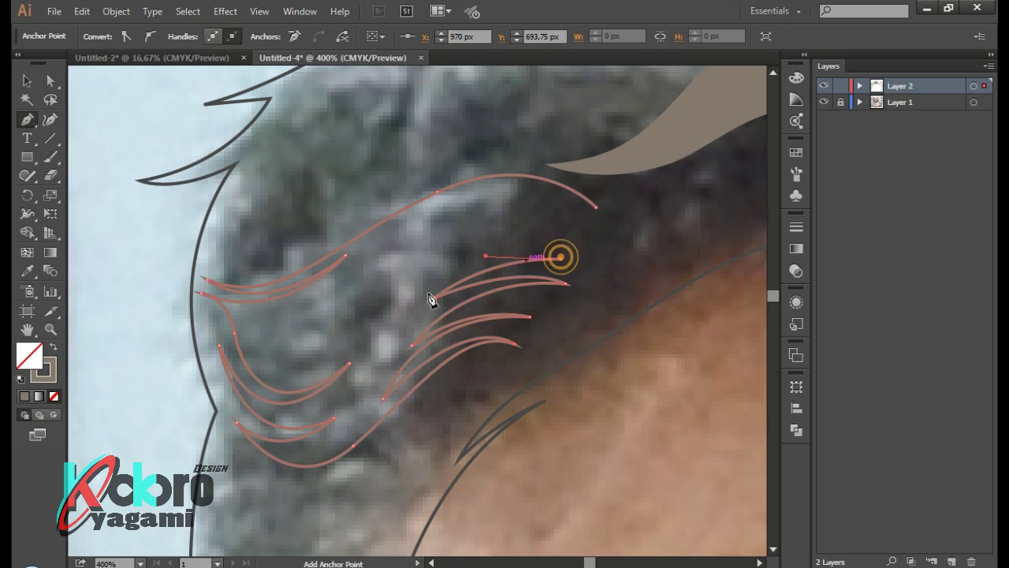
Reshape that strand's curves and trace a second strand, closing it at its start
mouse_move(432, 268)
left_mouse_down()
mouse_move(511, 212)
mouse_move(497, 235)
left_mouse_up()
left_click_drag(342, 336, 286, 347)
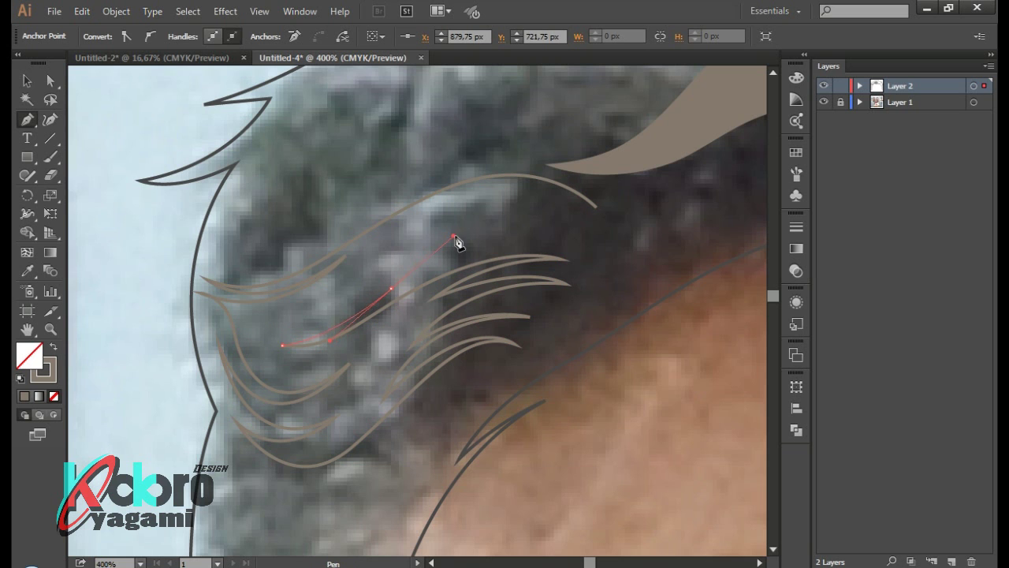
left_click_drag(597, 232, 687, 286)
left_click_drag(478, 209, 390, 237)
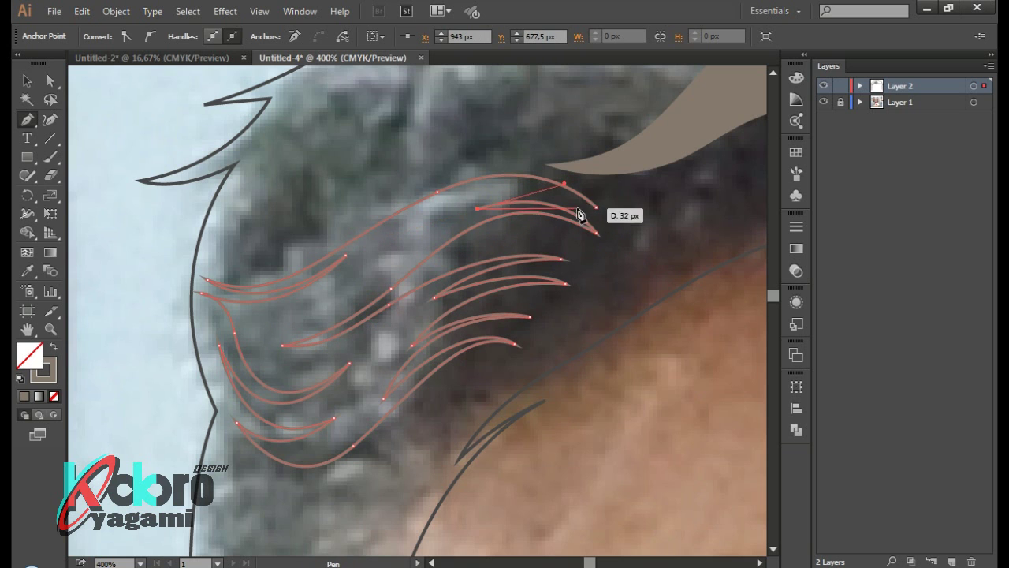
left_click_drag(579, 215, 682, 246)
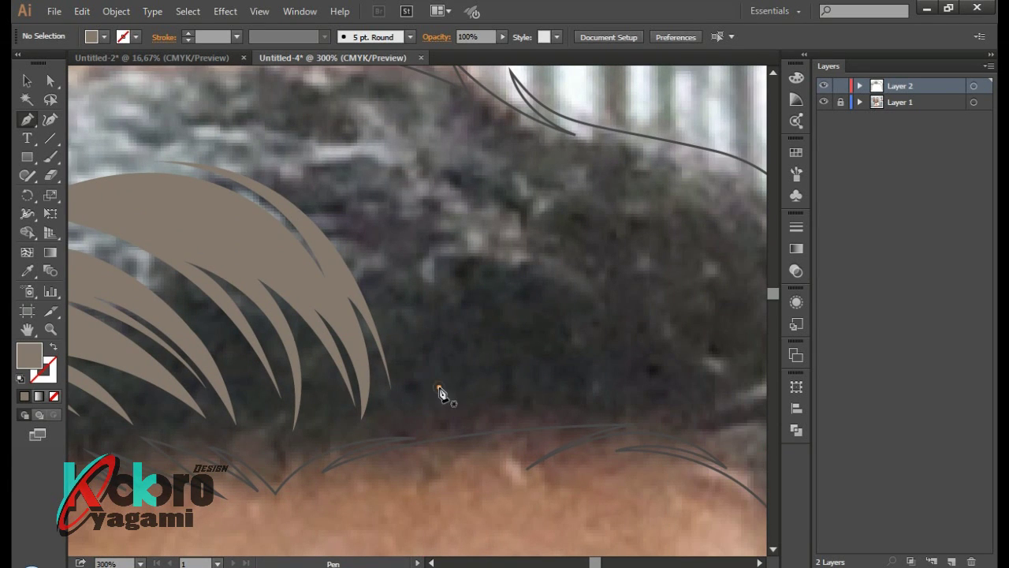
Trace a pointed strand from the forehead up toward the crown, closing it at its tip
left_click(439, 386)
left_click_drag(254, 173, 248, 153)
key("shift+x")
left_click_drag(518, 439, 518, 372)
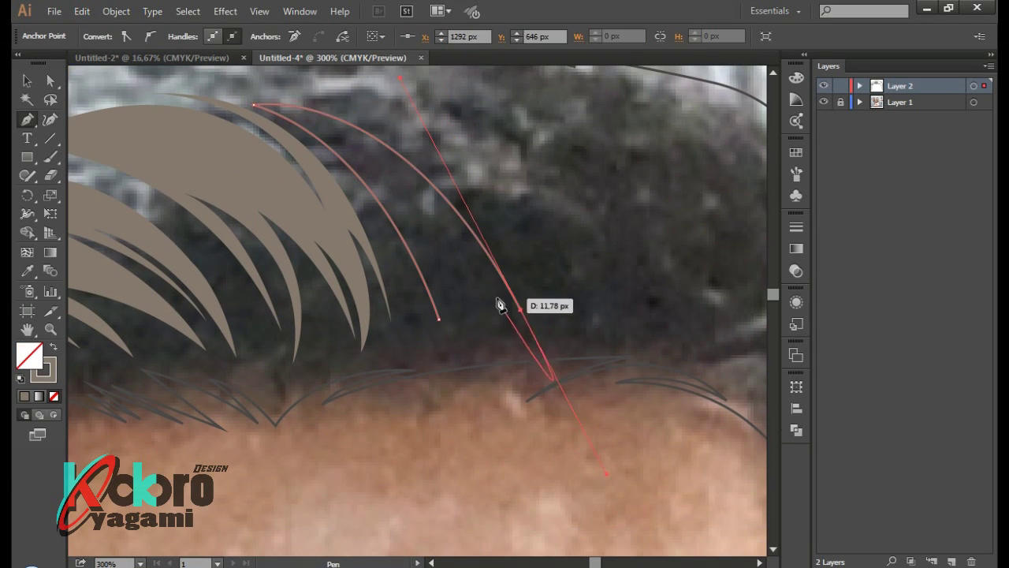
left_click_drag(498, 285, 595, 477)
left_click(498, 285)
left_click_drag(400, 176, 352, 159)
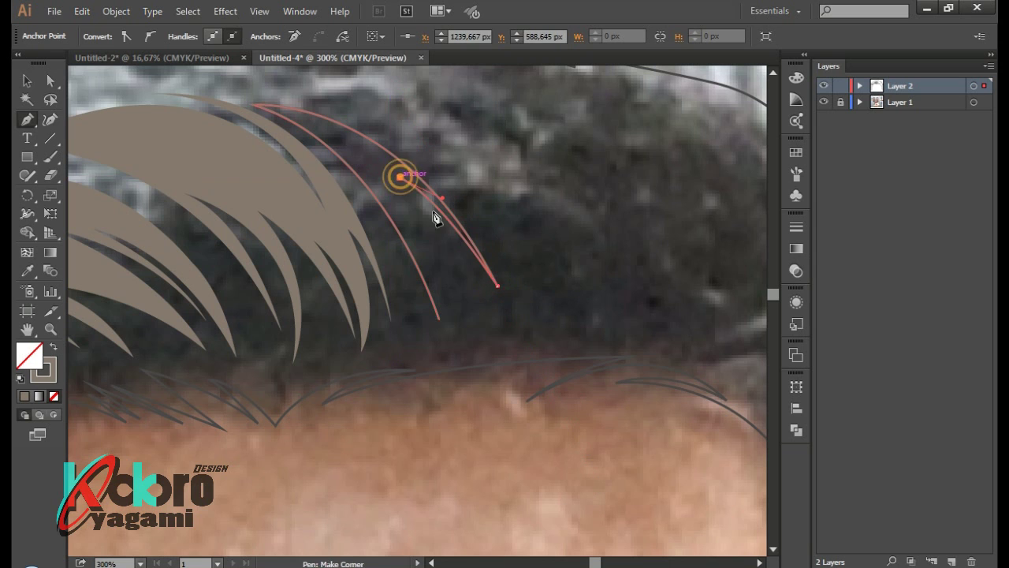
left_click_drag(480, 319, 483, 398)
mouse_move(337, 147)
left_mouse_down()
mouse_move(460, 339)
mouse_move(440, 320)
left_mouse_up()
left_click(439, 319)
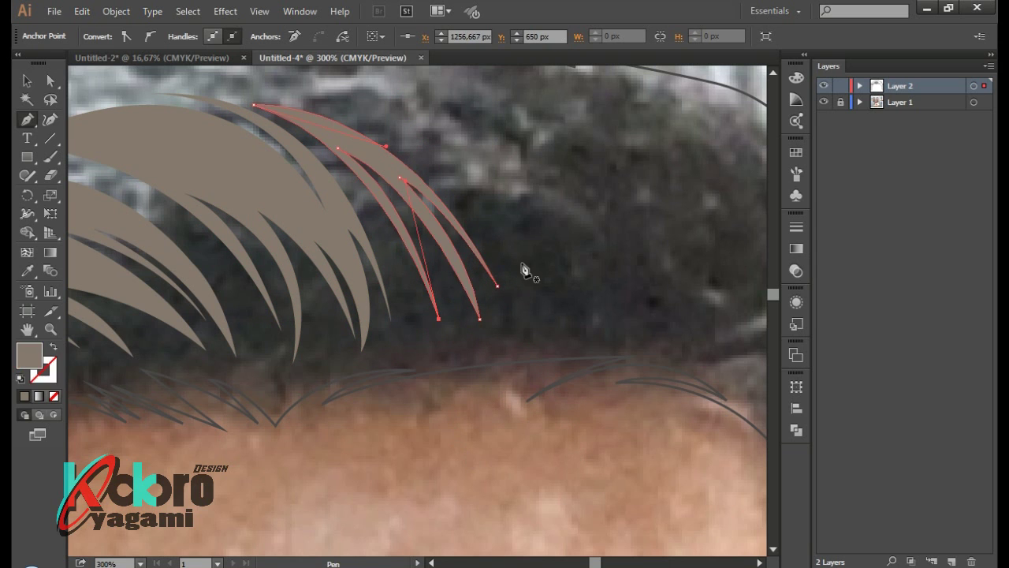
Trace another closed strand further right with a sharp lower corner
scroll(522, 270, "up", 3)
left_click_drag(626, 387, 444, 211)
left_click_drag(384, 186, 155, 220)
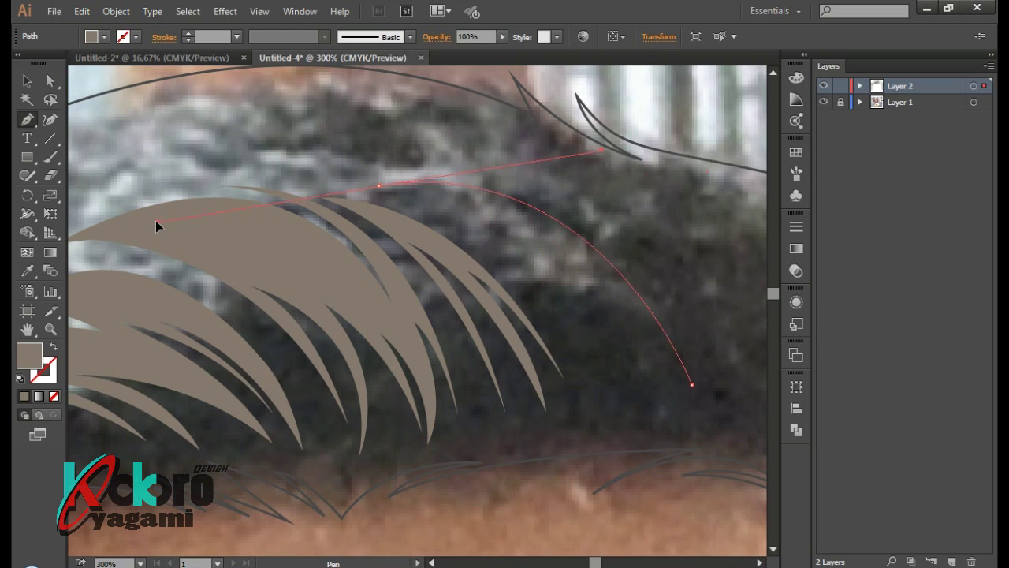
left_click_drag(443, 227, 499, 249)
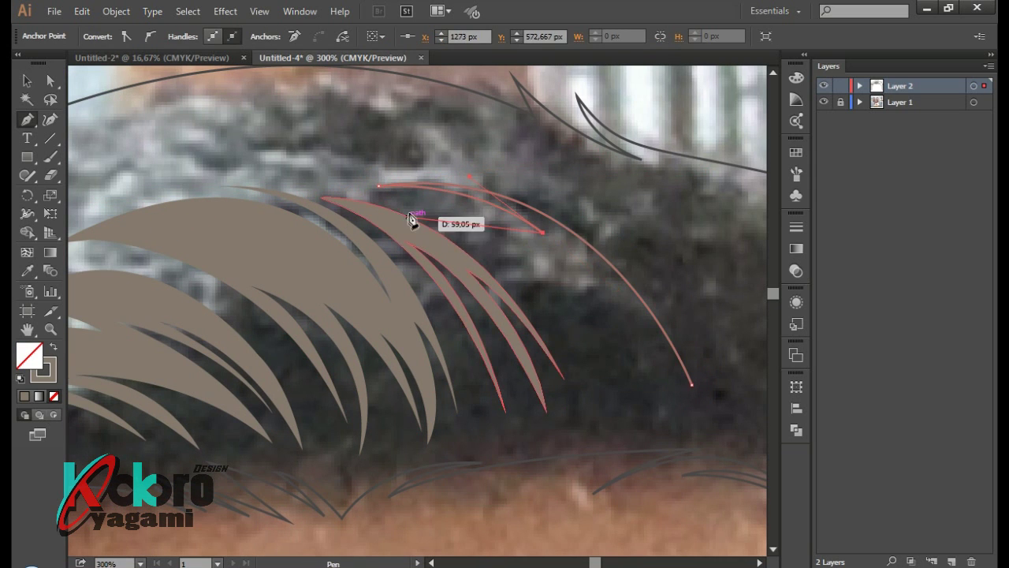
left_click_drag(585, 317, 586, 317)
left_click_drag(645, 389, 684, 493)
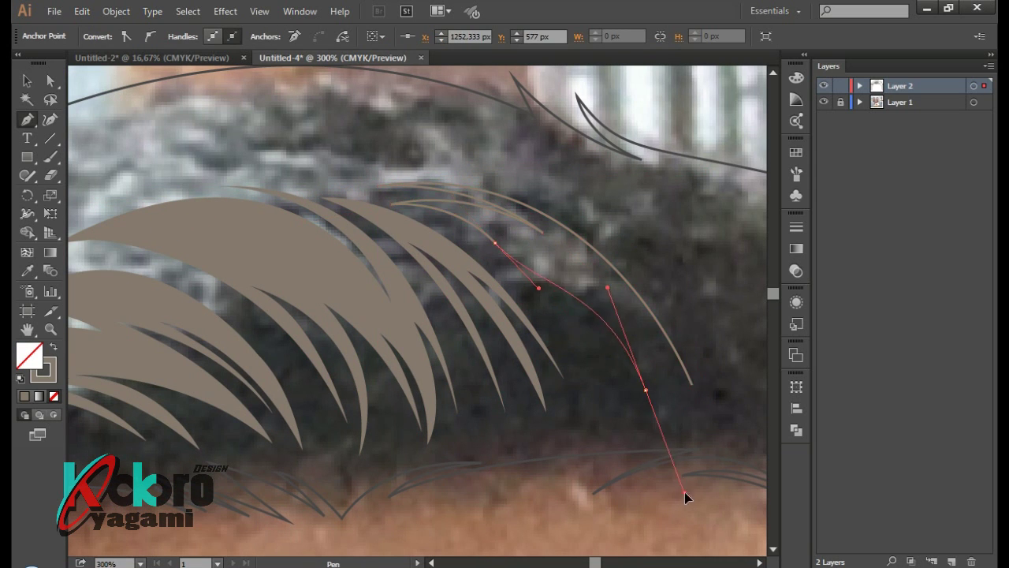
left_click(645, 389)
left_click(589, 298)
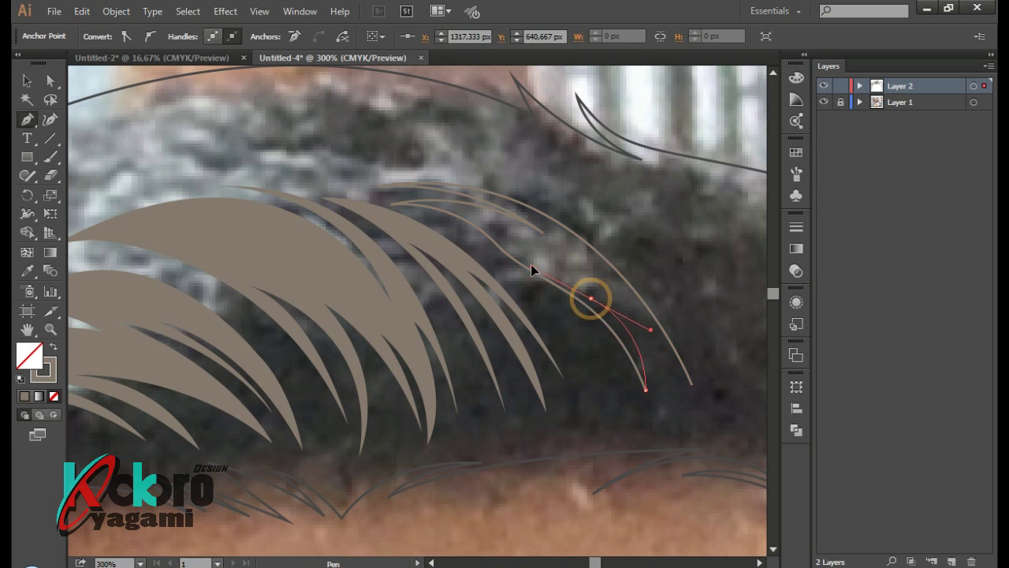
left_click(691, 385)
Fill the new strands brown by swapping fill and stroke
scroll(710, 379, "right", 1)
left_click(660, 296, "ctrl")
left_click(623, 289, "ctrl")
key("shift+x")
scroll(622, 288, "down", 3)
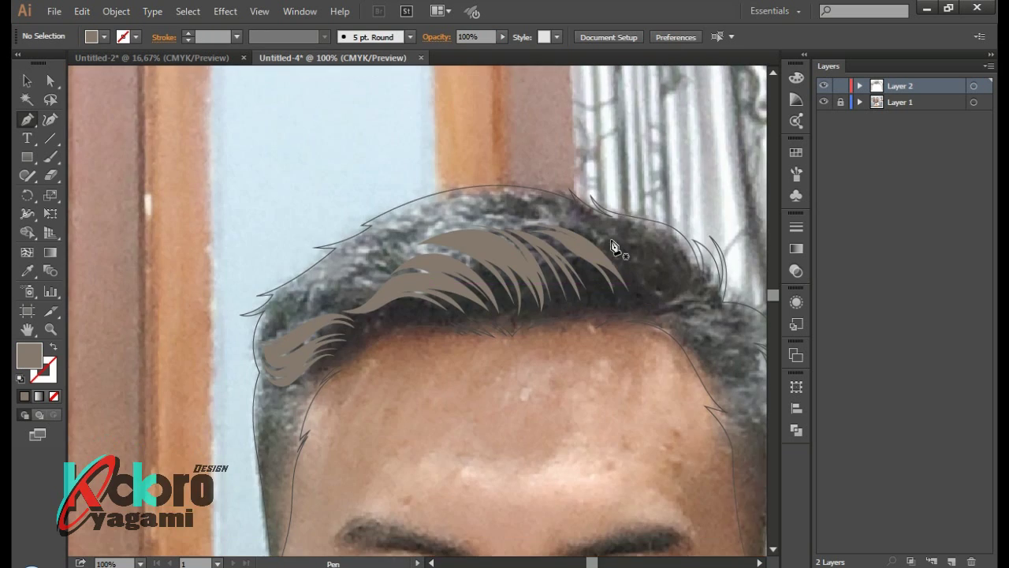
scroll(561, 228, "up", 3)
Start a right-side strand curving up toward the crown and back to the left
left_click(652, 364, "ctrl")
left_click_drag(570, 225, 486, 199)
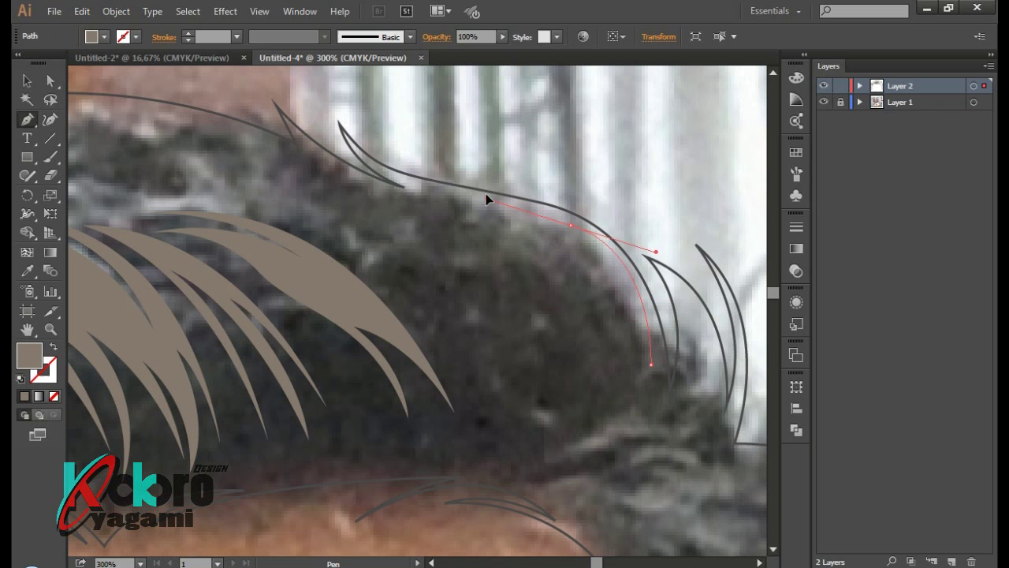
left_click(568, 235)
left_click_drag(404, 178, 505, 229)
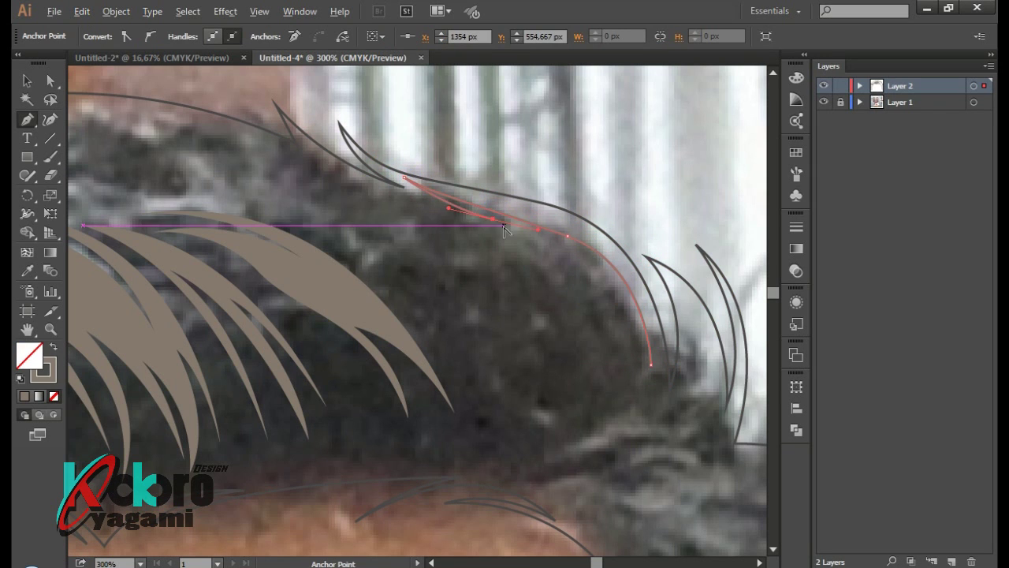
scroll(386, 203, "down", 3)
scroll(319, 195, "up", 3)
left_click_drag(268, 207, 110, 280)
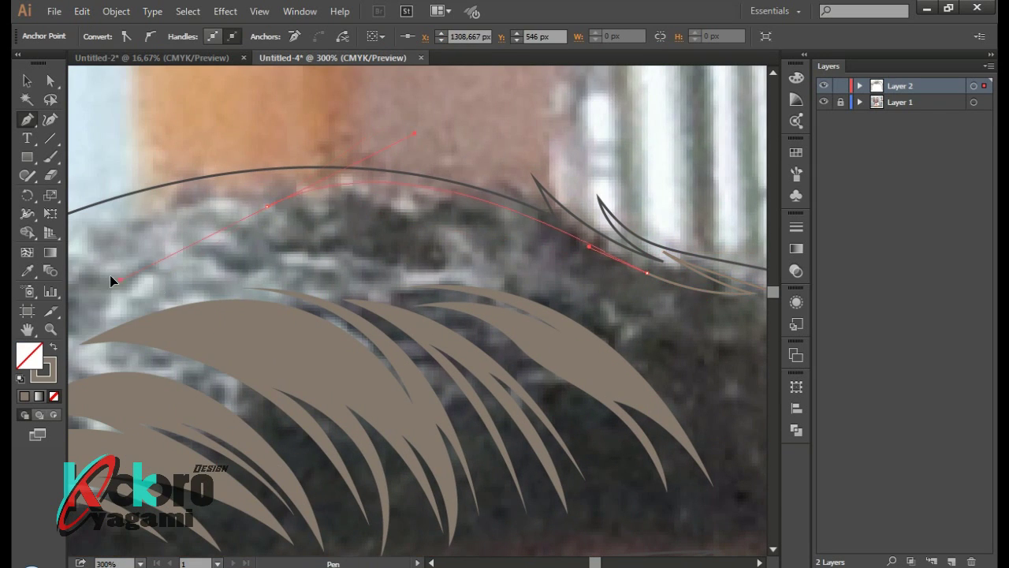
left_click_drag(271, 185, 184, 216)
left_click_drag(464, 206, 537, 257)
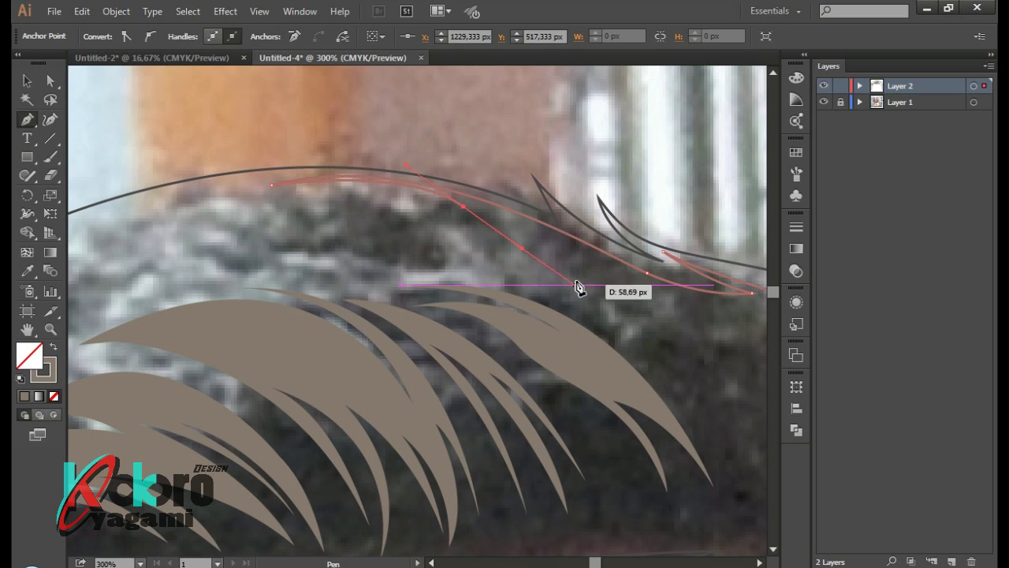
left_click_drag(578, 288, 465, 213)
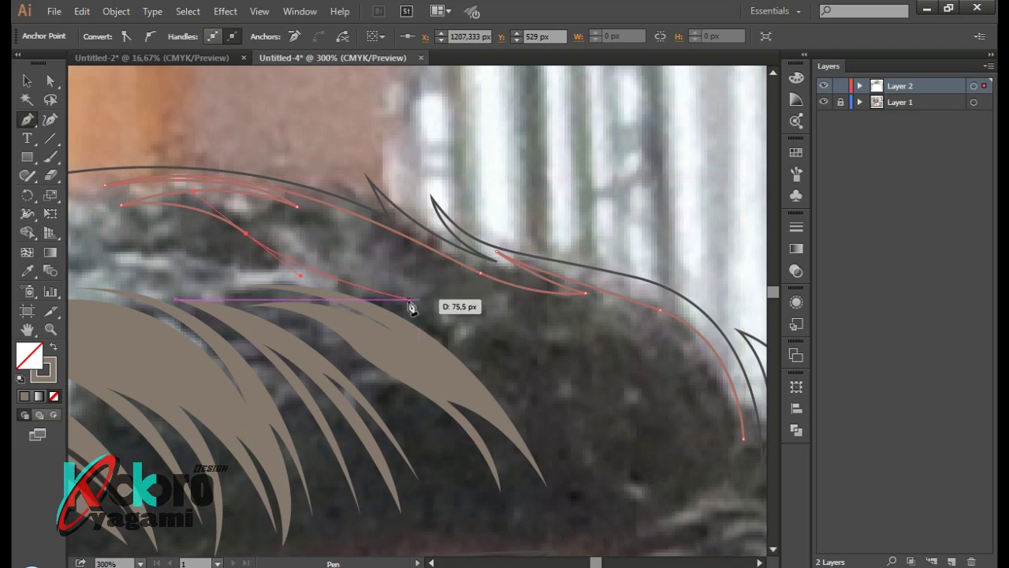
Continue the strand downward with curved anchors to its base
scroll(417, 315, "down", 3)
left_click_drag(554, 316, 523, 394)
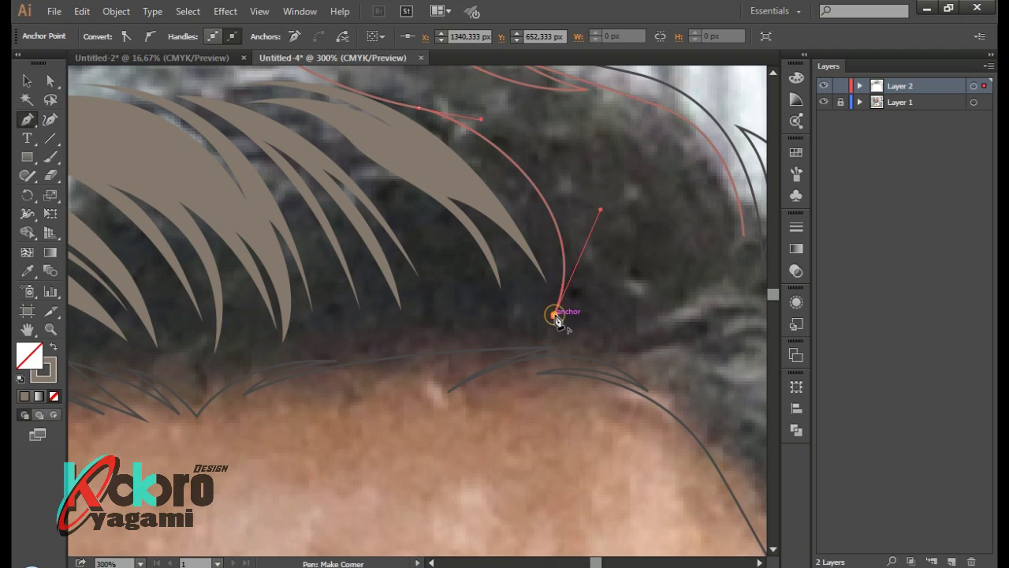
scroll(544, 276, "up", 2)
left_click_drag(516, 200, 427, 132)
scroll(526, 200, "down", 2)
left_click_drag(571, 291, 507, 409)
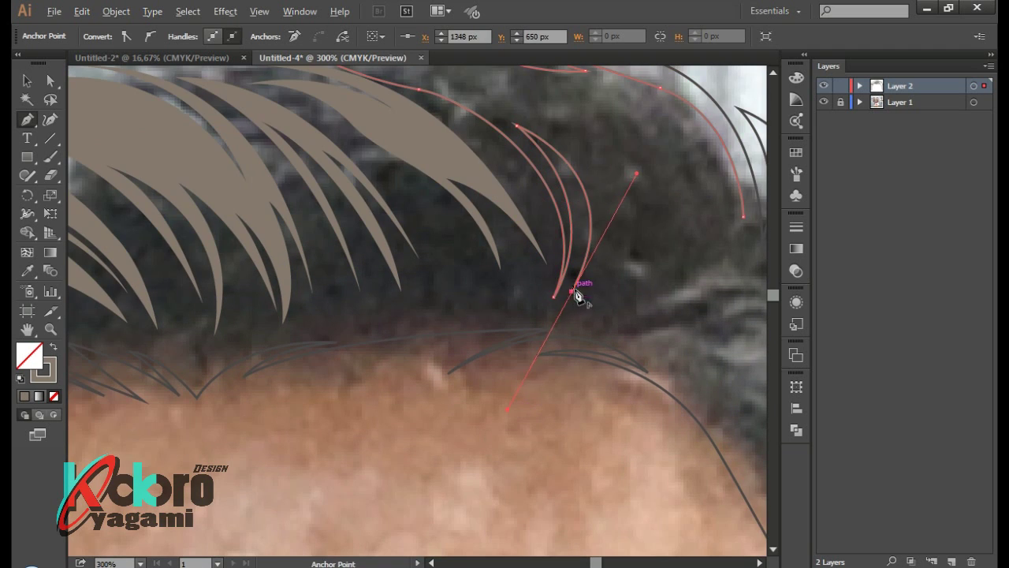
left_click_drag(566, 317, 528, 353)
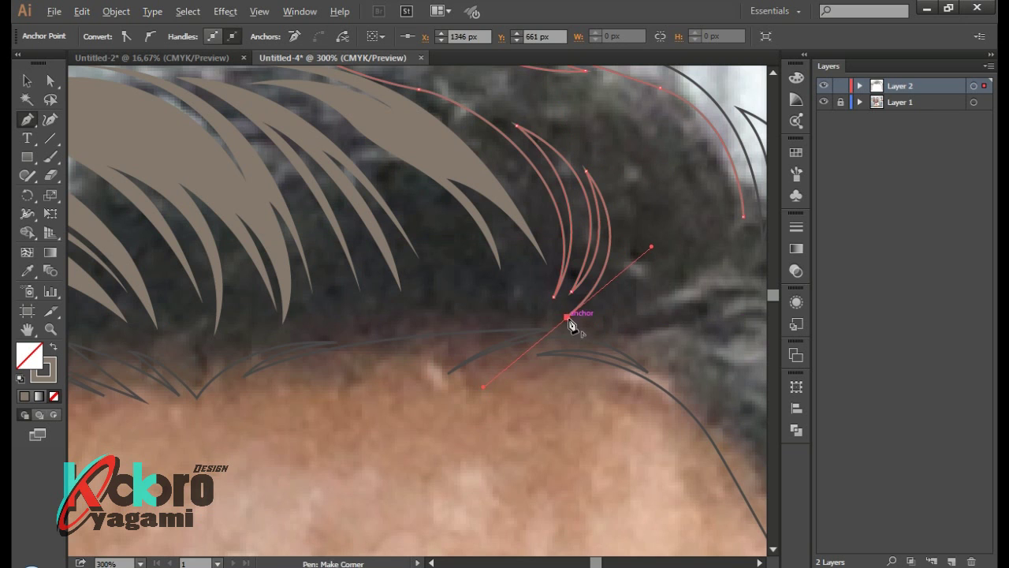
Extend the next strand upward, close it, and swap it to a brown fill
scroll(640, 280, "up", 2)
left_click_drag(633, 195, 546, 115)
left_click_drag(683, 289, 689, 299)
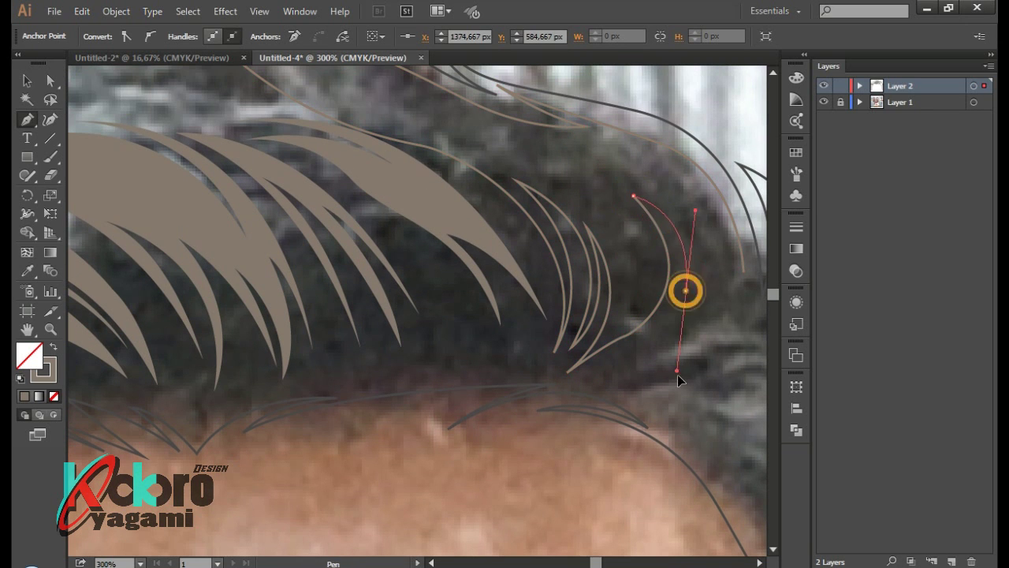
scroll(689, 300, "up", 2)
left_click_drag(557, 223, 572, 202)
scroll(704, 244, "down", 1)
scroll(704, 244, "right", 5)
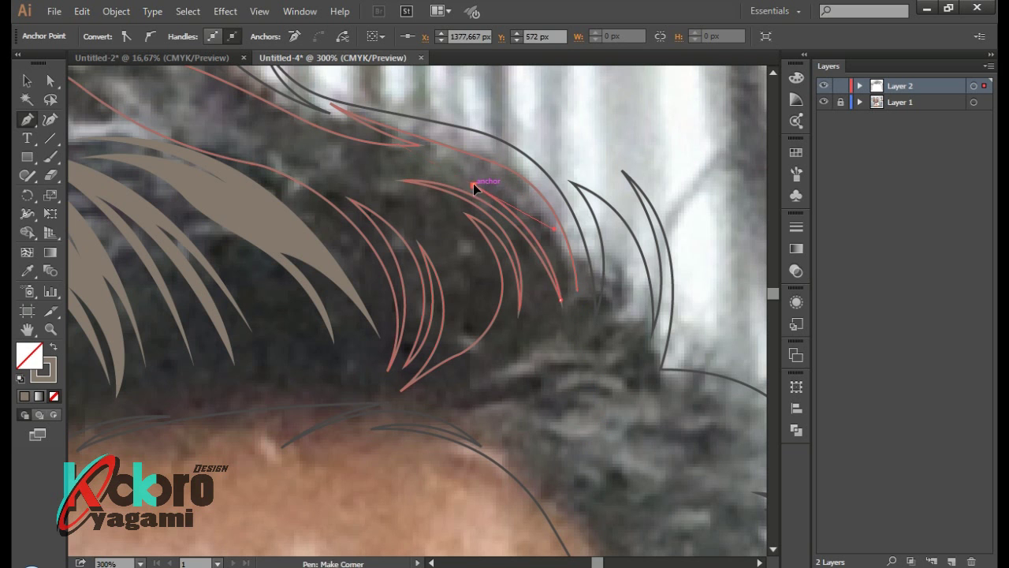
left_click(575, 290)
key("shift+x")
Trace a strand on top of the hair using curved anchors with sharp corners
scroll(499, 315, "up", 3)
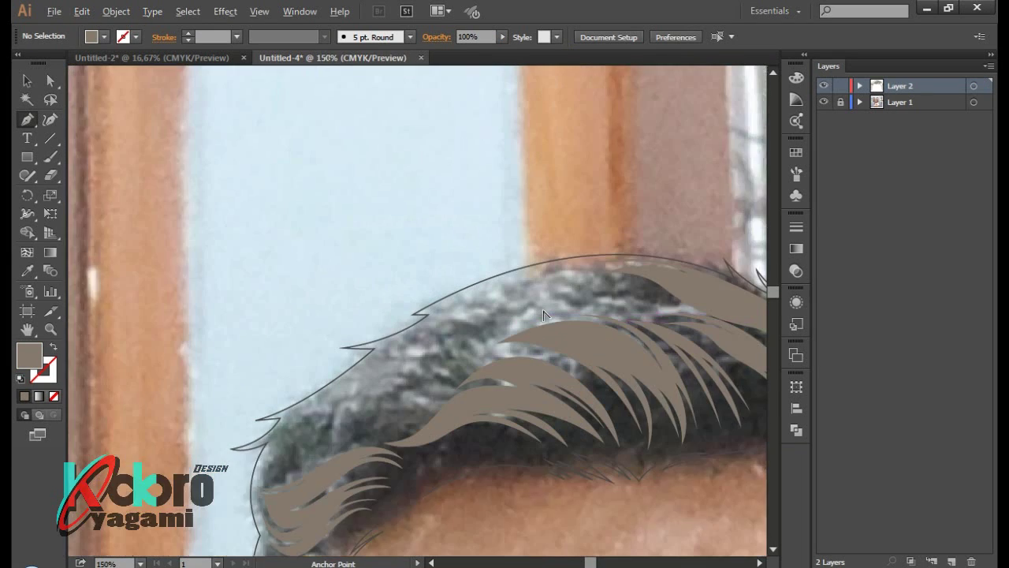
scroll(552, 308, "up", 2)
left_click(647, 298)
left_click_drag(363, 310, 193, 417)
left_click(363, 310)
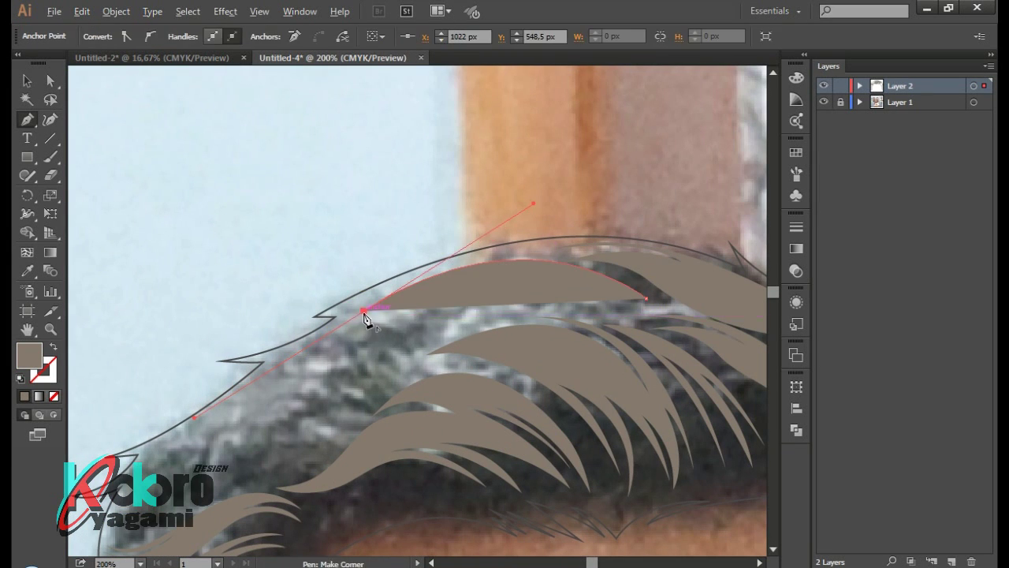
left_click_drag(543, 320, 615, 368)
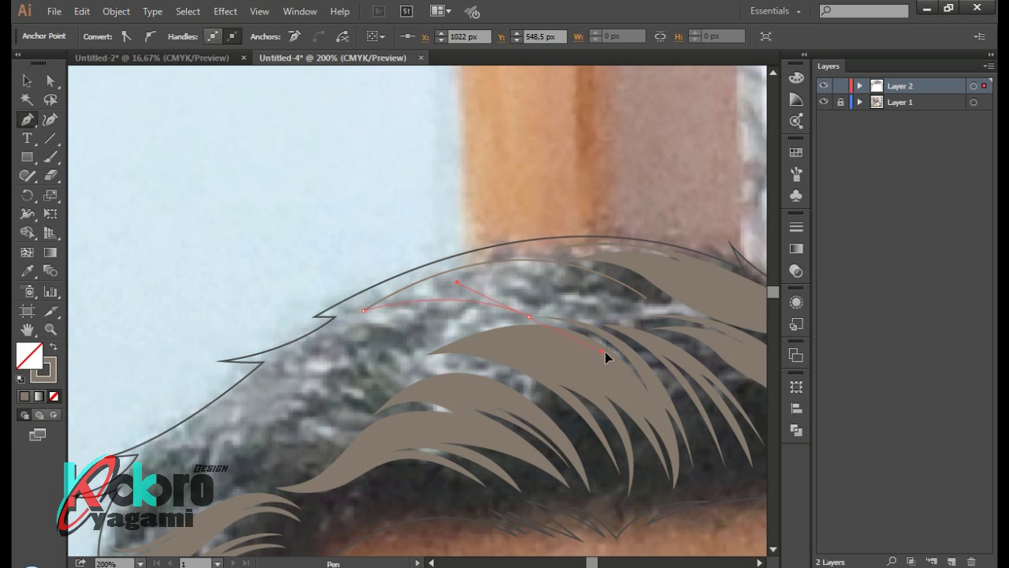
left_click(533, 320)
left_click_drag(569, 310, 643, 338)
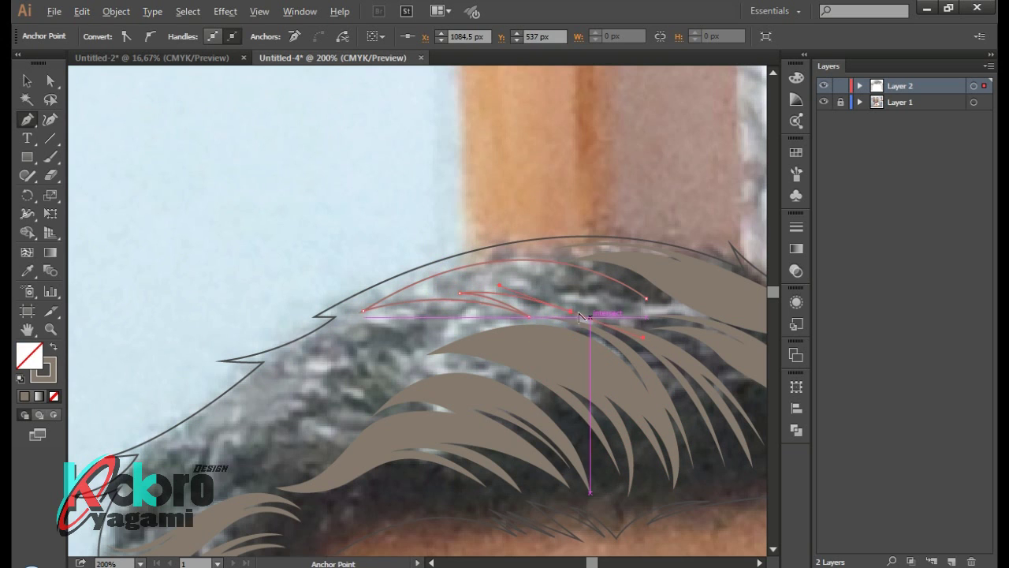
Draw another strand near the crest with a corner anchor and close it
left_click(419, 294)
left_click_drag(590, 311, 667, 353)
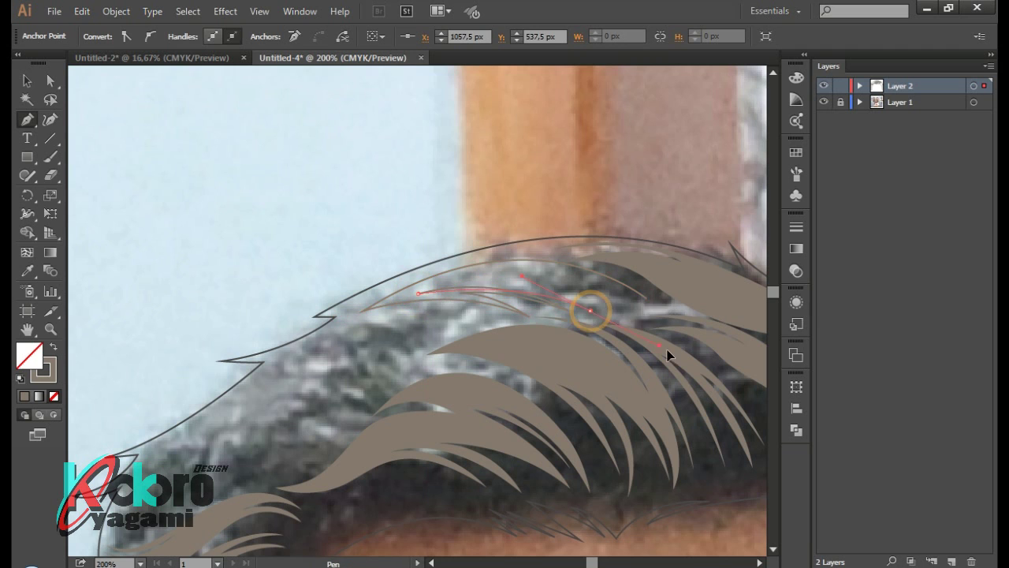
left_click(614, 306)
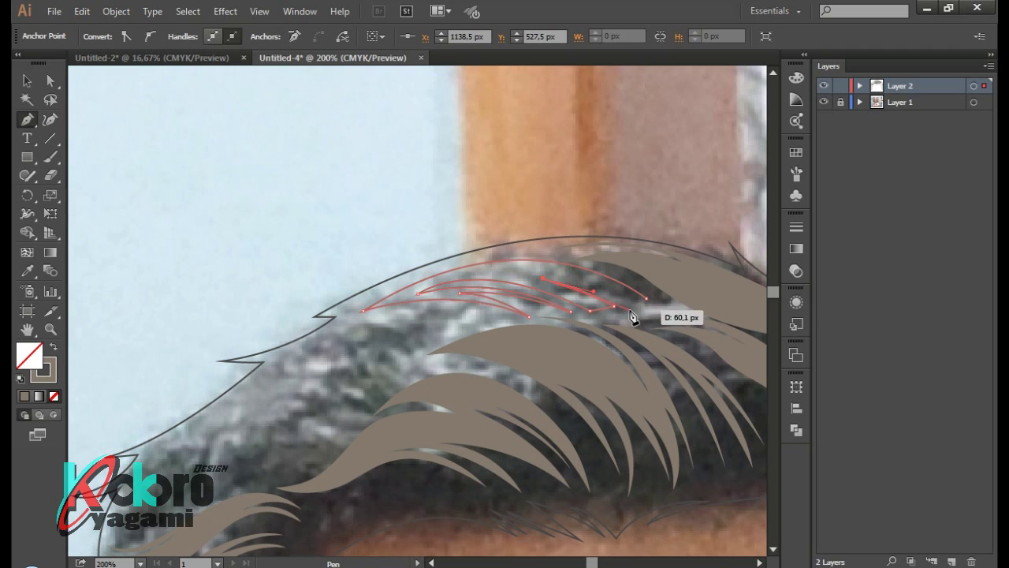
left_click(658, 300)
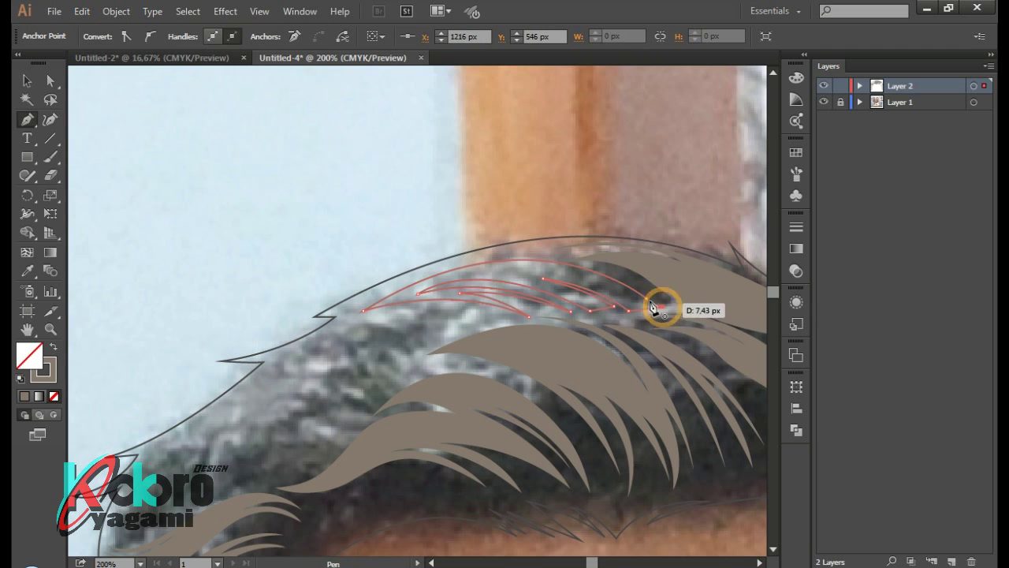
left_click(635, 194, "ctrl")
Place a new strand's anchors curving out to a left tip
scroll(545, 231, "down", 2)
scroll(545, 232, "left", 1)
scroll(403, 272, "left", 1)
left_click(555, 234)
left_click_drag(449, 245, 495, 216)
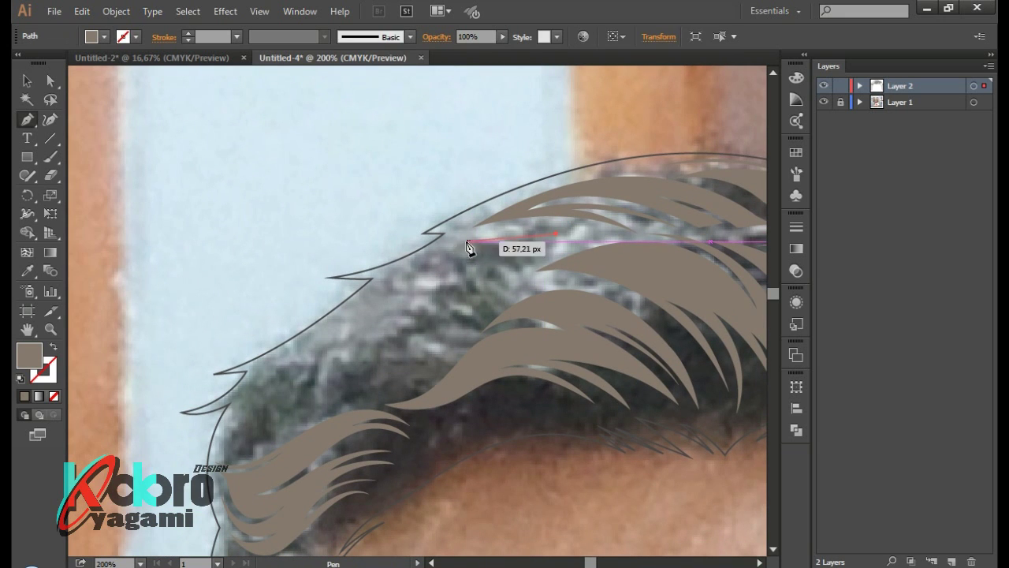
left_click(350, 322)
left_click_drag(367, 275, 370, 281)
Swap the strand to a brown fill, shape its tip, and close it
key("shift+x")
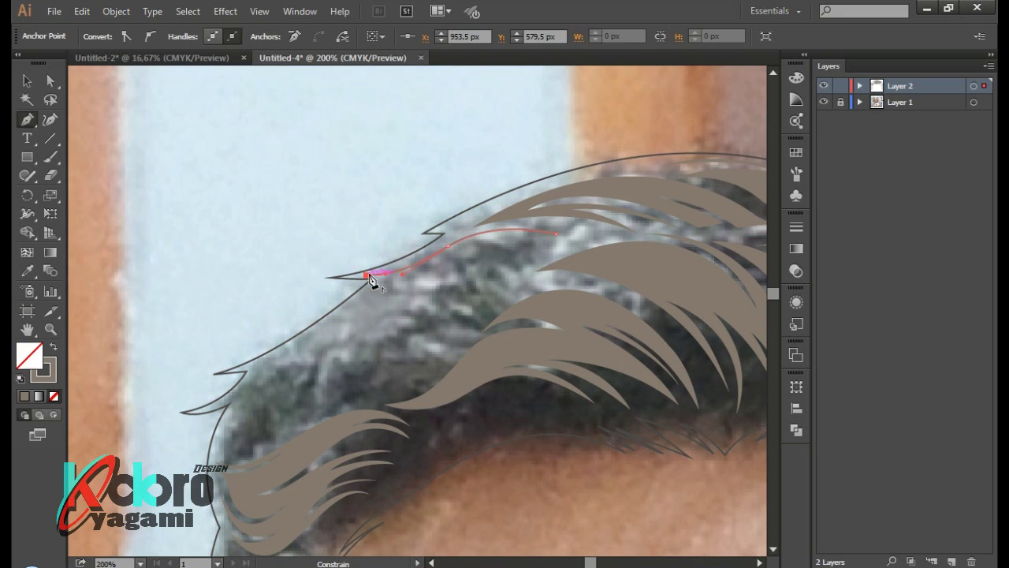
left_click_drag(443, 284, 404, 287)
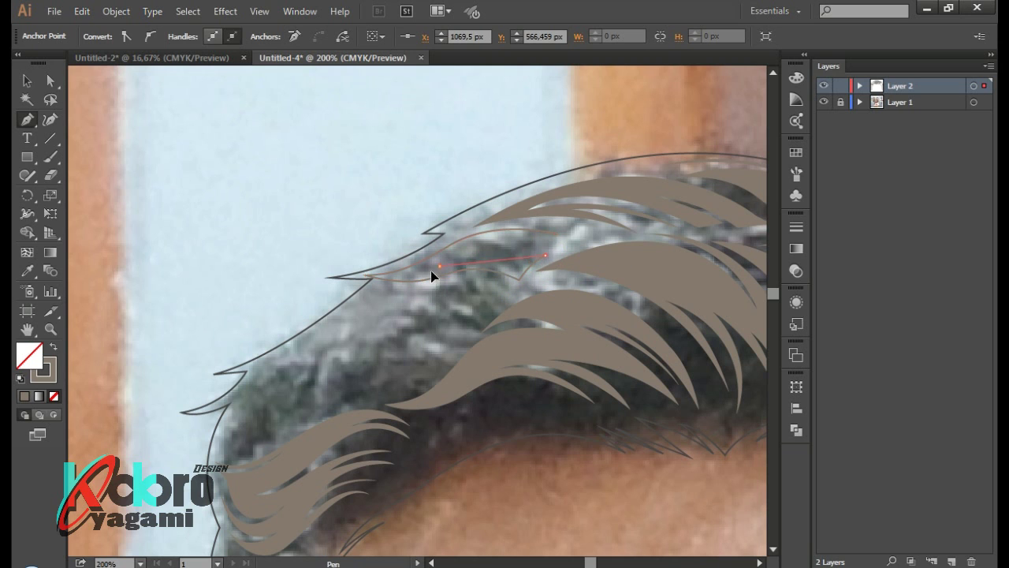
left_click(440, 266)
left_click_drag(556, 254, 557, 256)
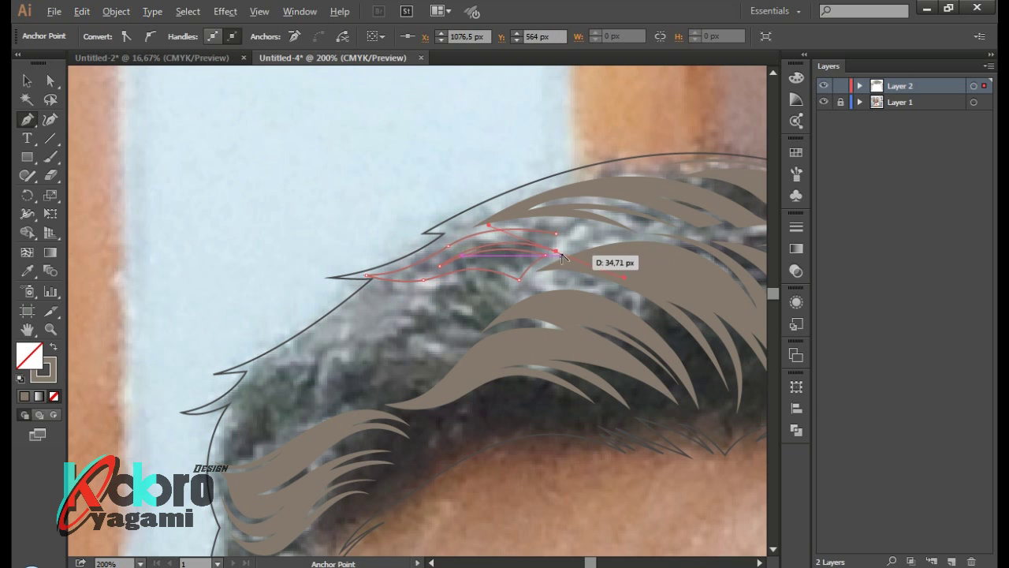
left_click(558, 235)
Trace a strand along the left crest to the quiff's tip, then begin another curved strand
scroll(458, 162, "down", 3)
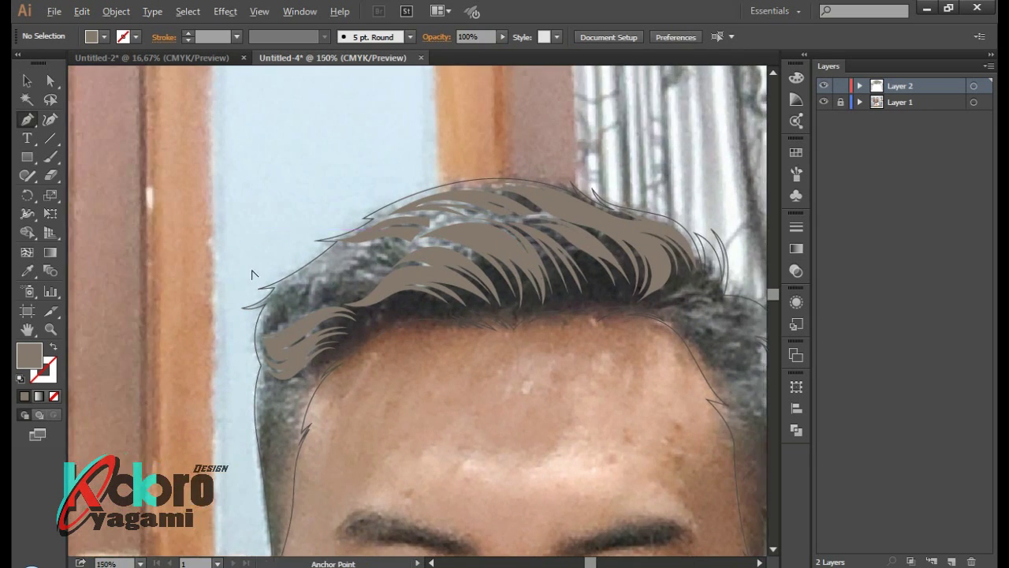
scroll(458, 162, "up", 3)
left_click(544, 235)
left_click_drag(448, 235, 386, 257)
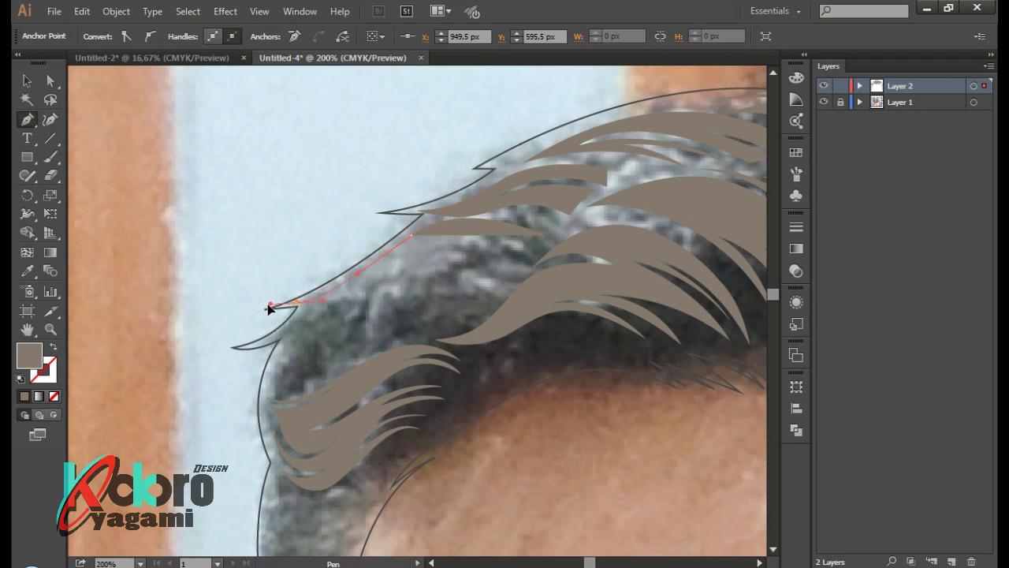
left_click_drag(298, 302, 570, 313)
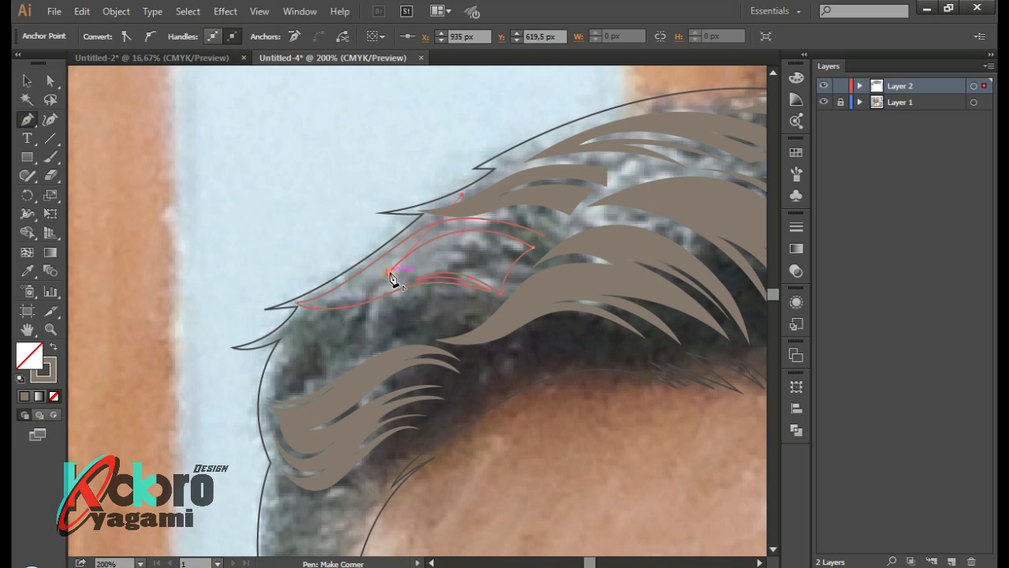
left_click(349, 158, "ctrl")
key("ctrl+plus")
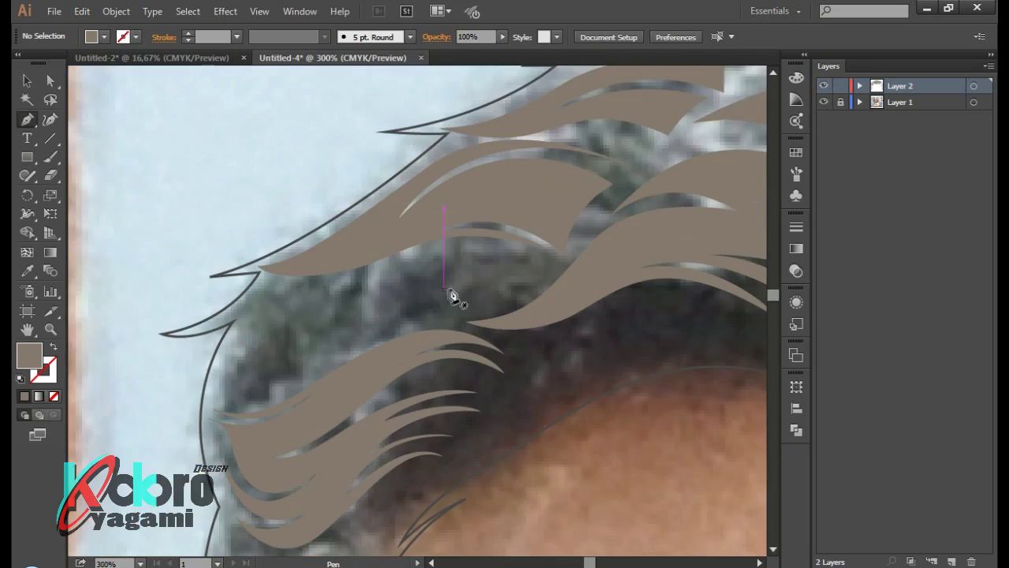
left_click_drag(406, 271, 336, 323)
left_click_drag(242, 318, 188, 283)
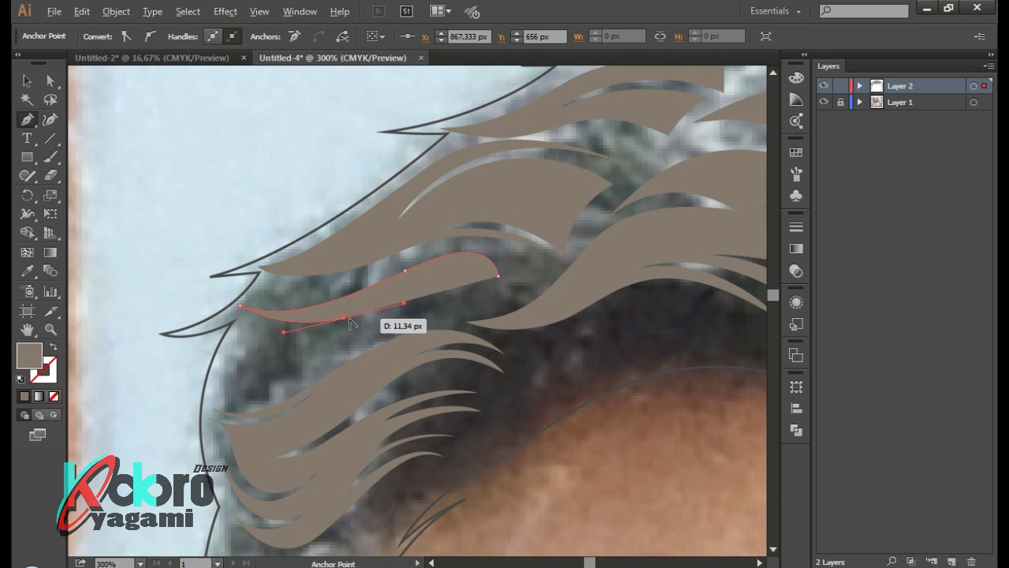
left_click_drag(495, 276, 537, 301)
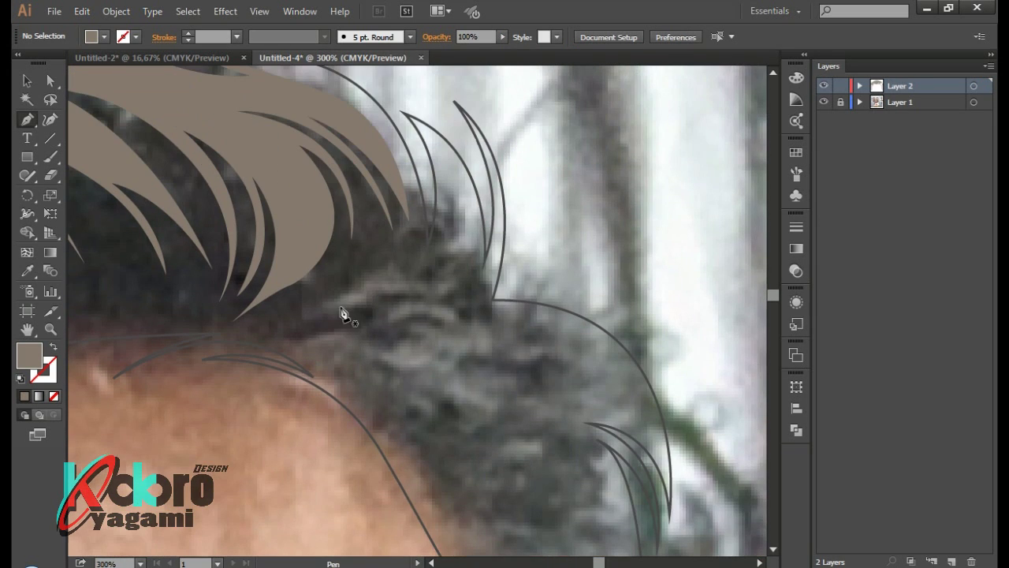
Draw a thin closed strand over the right hair and swap it to a brown fill
left_click(401, 230)
left_click_drag(369, 293, 367, 298)
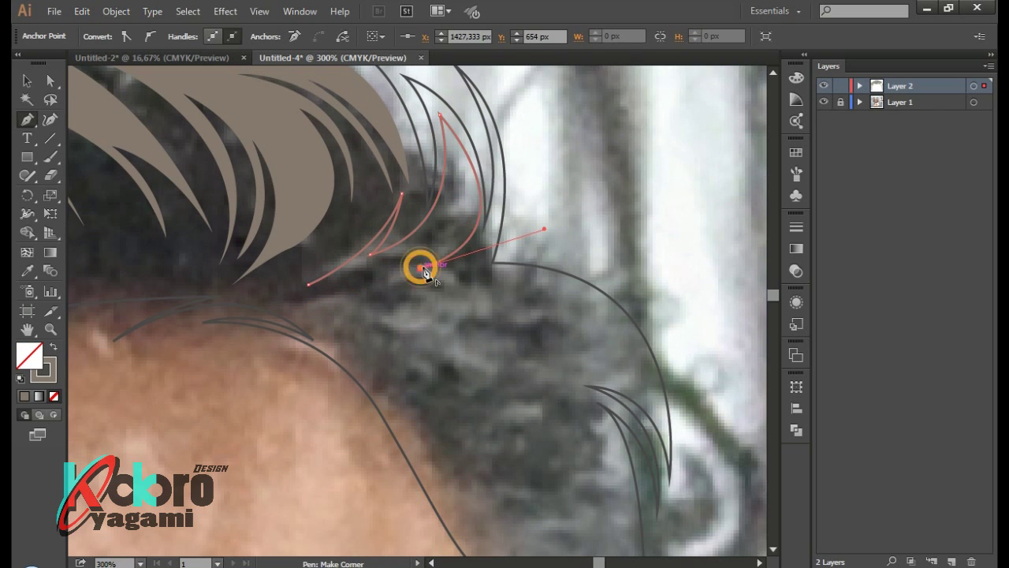
left_click(485, 243)
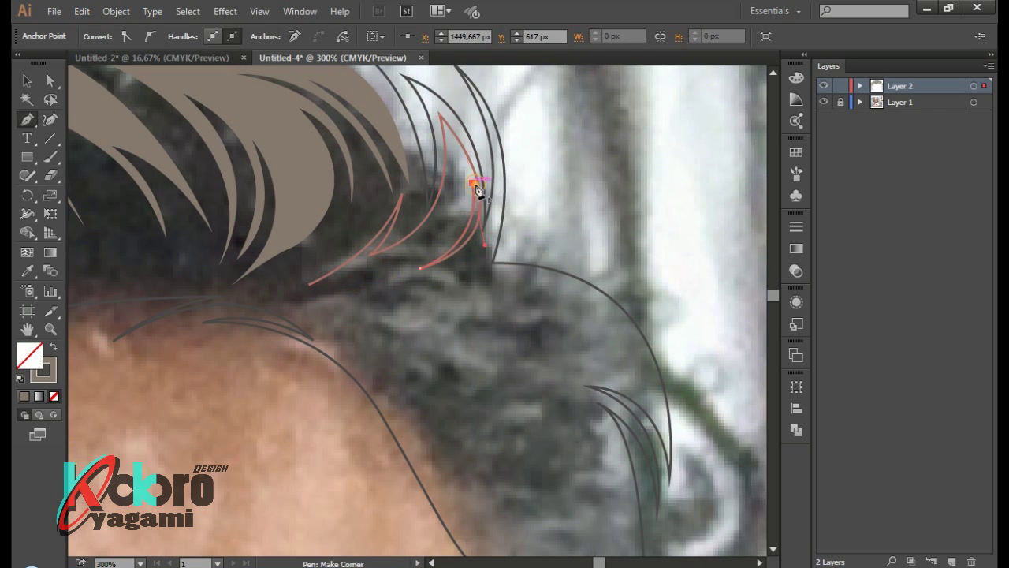
left_click_drag(353, 280, 389, 279)
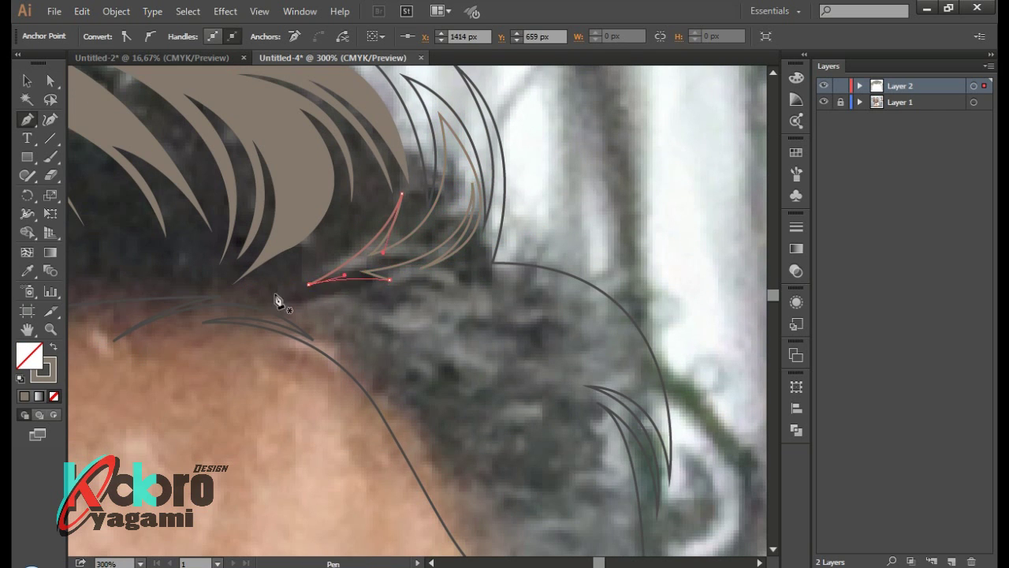
left_click(308, 284)
key("shift+x")
scroll(415, 319, "down", 3)
Draw a curved, brown-filled closed strand over the side hair
left_click(381, 207)
left_click(641, 235)
left_click(672, 400)
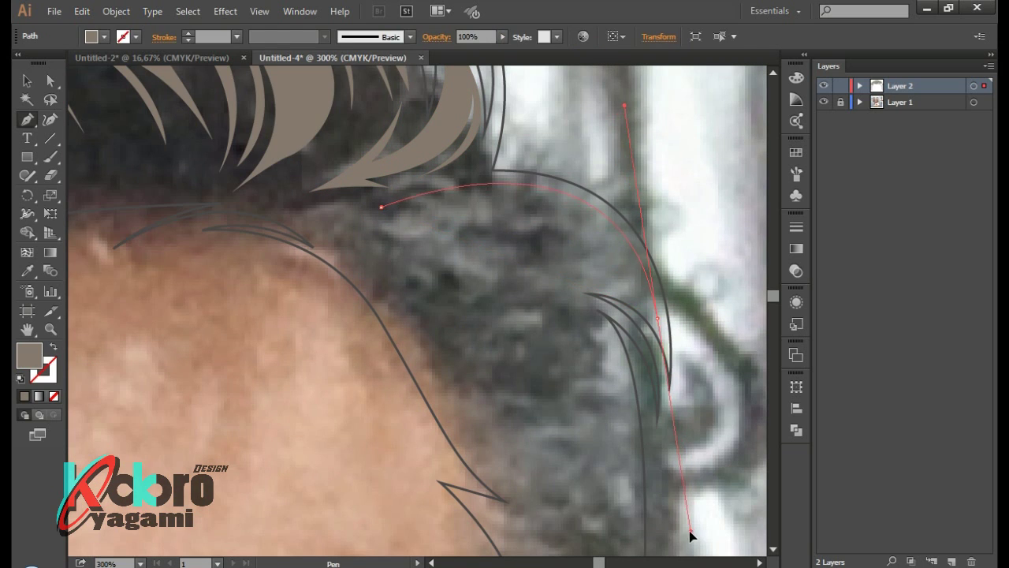
key("shift+x")
mouse_move(526, 266)
left_mouse_down()
mouse_move(542, 260)
mouse_move(633, 300)
left_mouse_up()
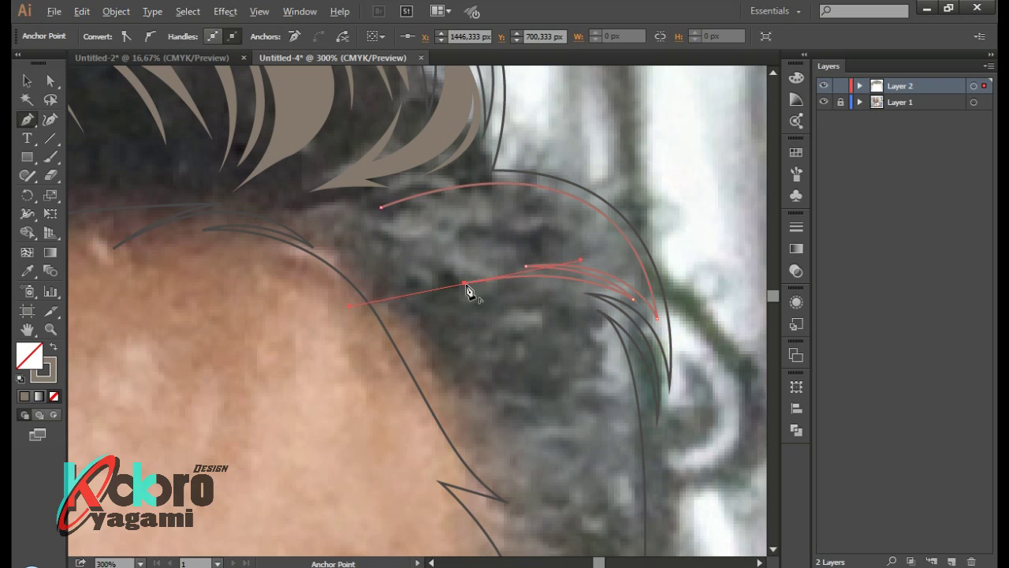
left_click(467, 289)
left_click_drag(318, 221, 260, 225)
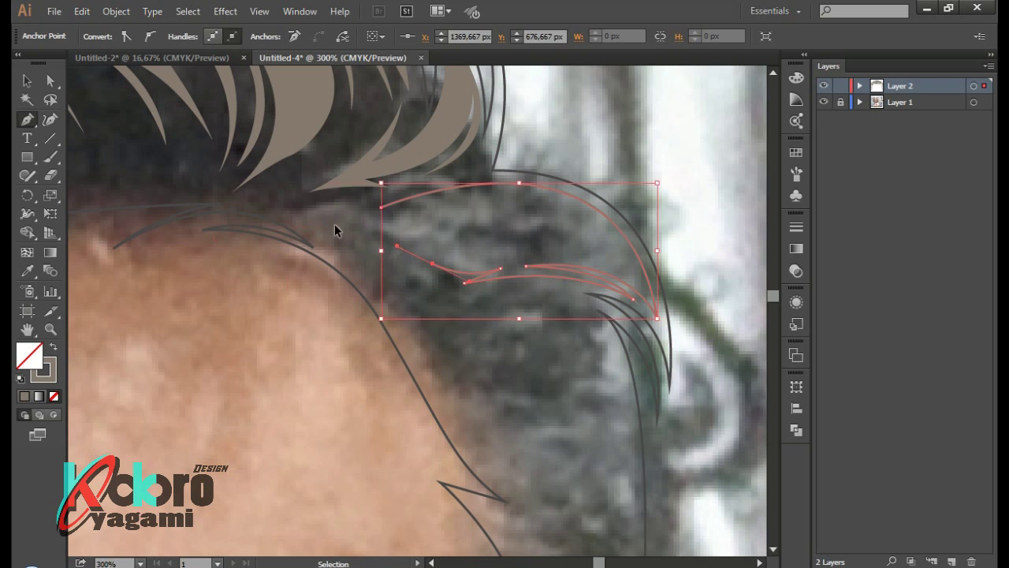
mouse_move(478, 254)
left_mouse_down()
mouse_move(512, 242)
mouse_move(586, 244)
left_mouse_up()
left_click(686, 176, "ctrl")
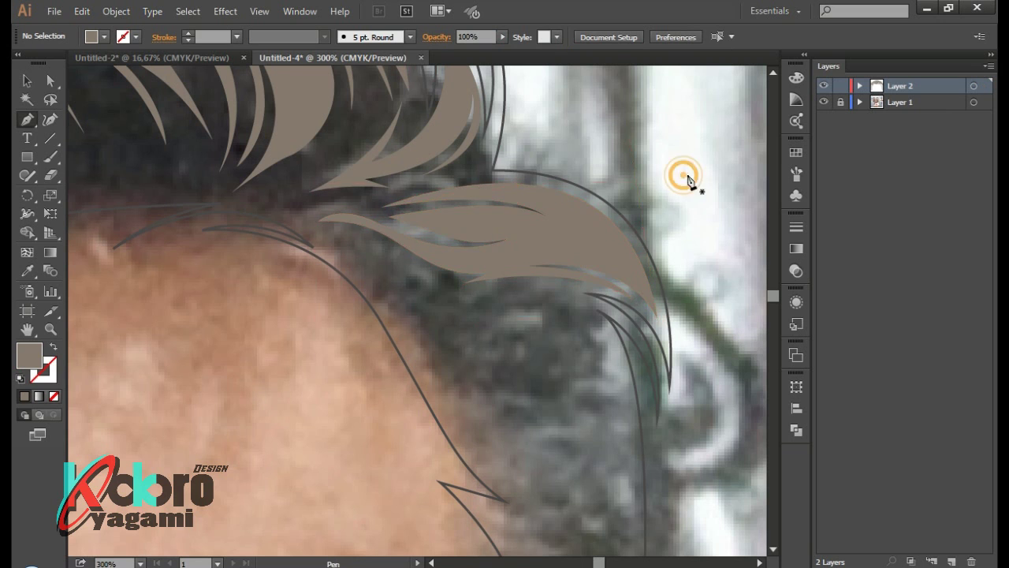
scroll(678, 191, "down", 2)
scroll(526, 239, "up", 2)
Add a brown-filled strand running from the right temple hairline down the sideburn edge
left_click(567, 382)
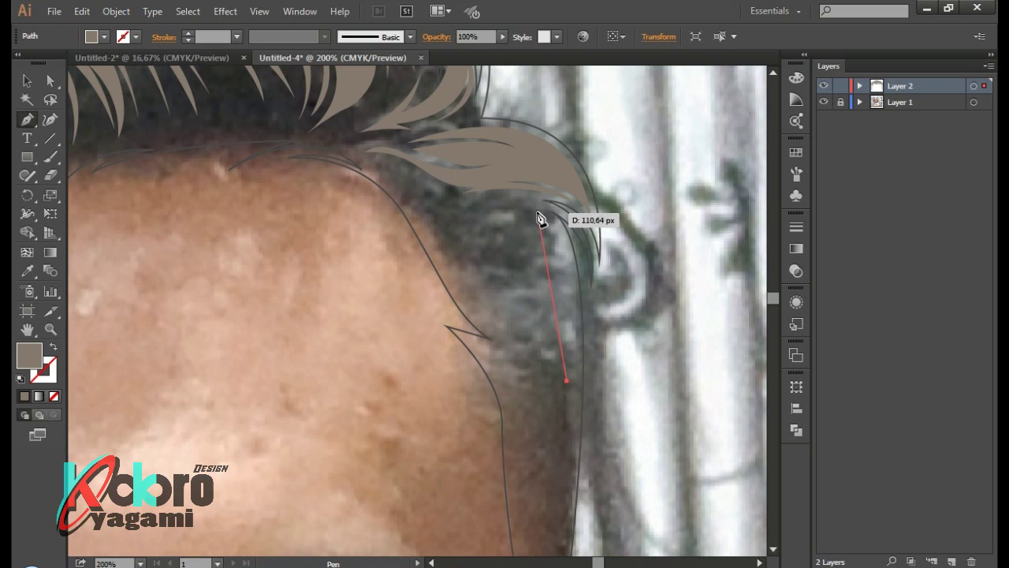
mouse_move(537, 211)
left_mouse_down()
mouse_move(429, 201)
mouse_move(497, 225)
mouse_move(424, 227)
left_mouse_up()
left_click(426, 221, "ctrl")
left_click(426, 221)
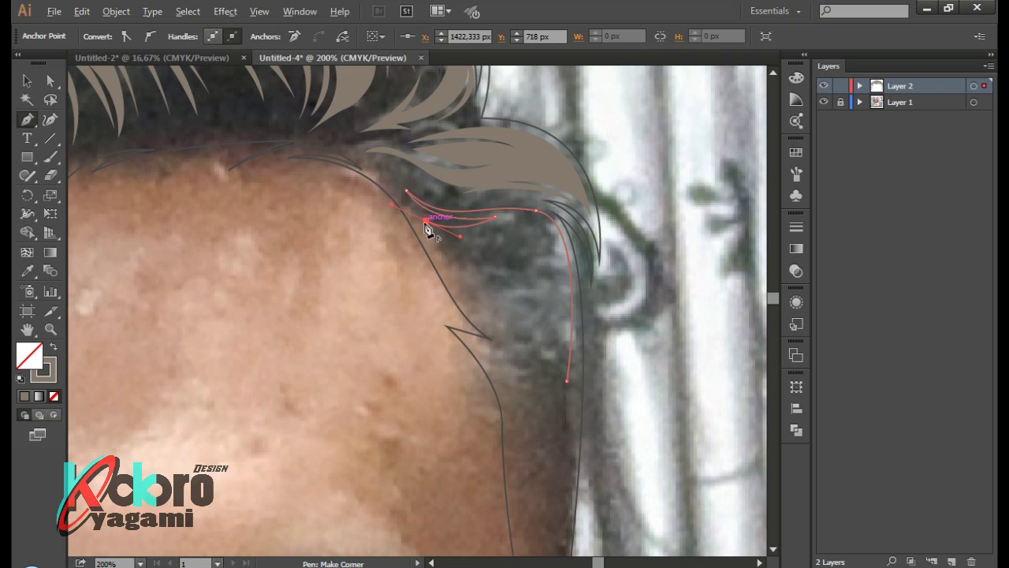
left_click_drag(473, 271, 481, 295)
left_click_drag(567, 381, 570, 421)
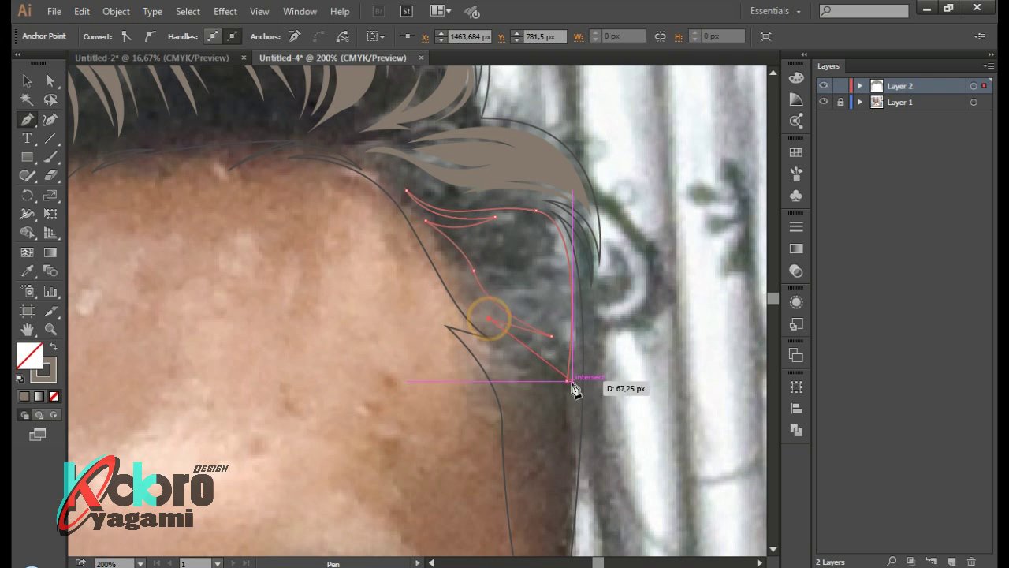
key("shift+x")
left_click(654, 358, "ctrl")
scroll(654, 357, "down", 2)
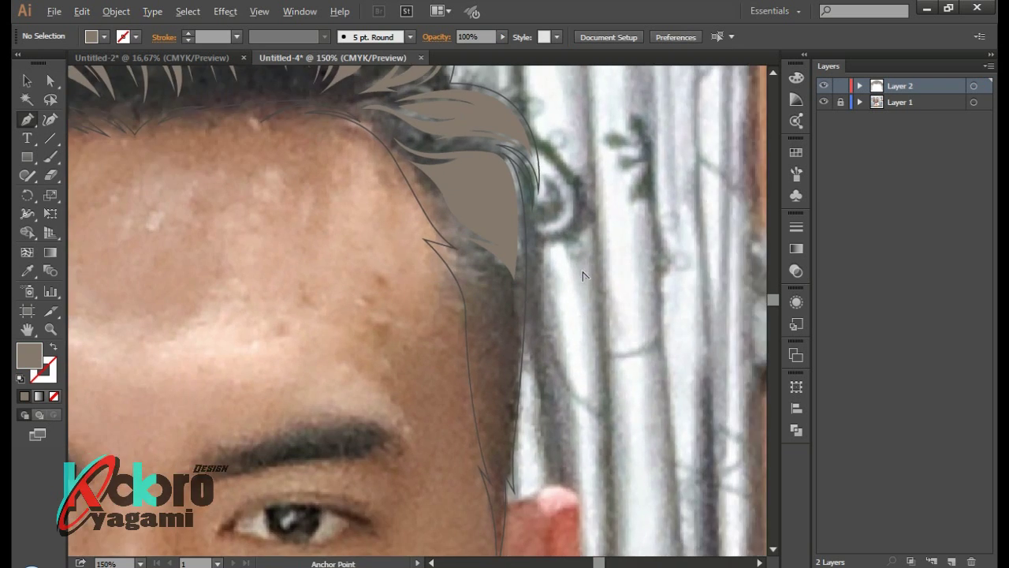
scroll(323, 275, "left", 5)
scroll(424, 232, "up", 3)
Draw two stacked brown-filled strands along the left sideburn
left_click(447, 234)
left_click_drag(314, 314, 256, 426)
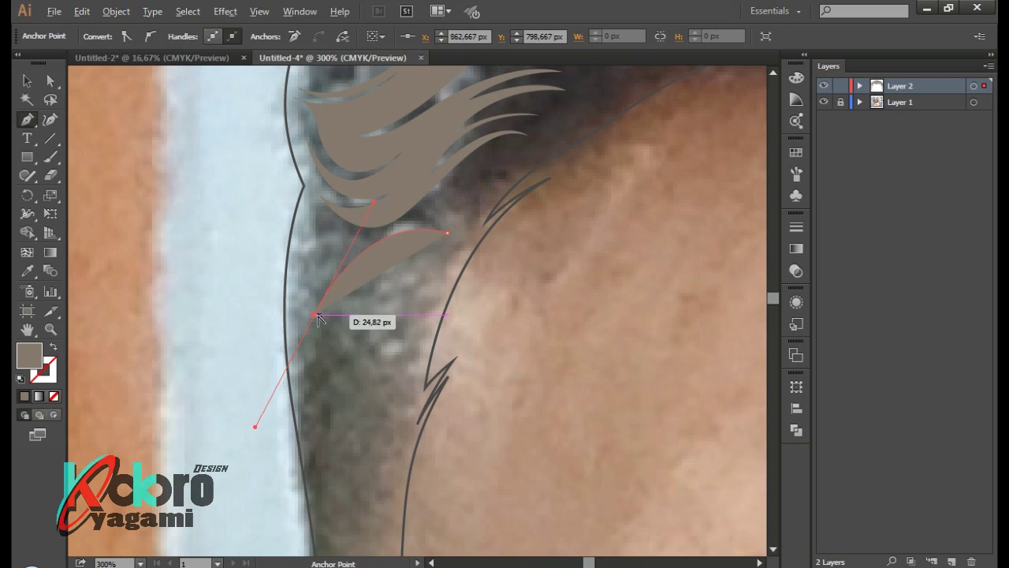
left_click(446, 234)
left_click(441, 245)
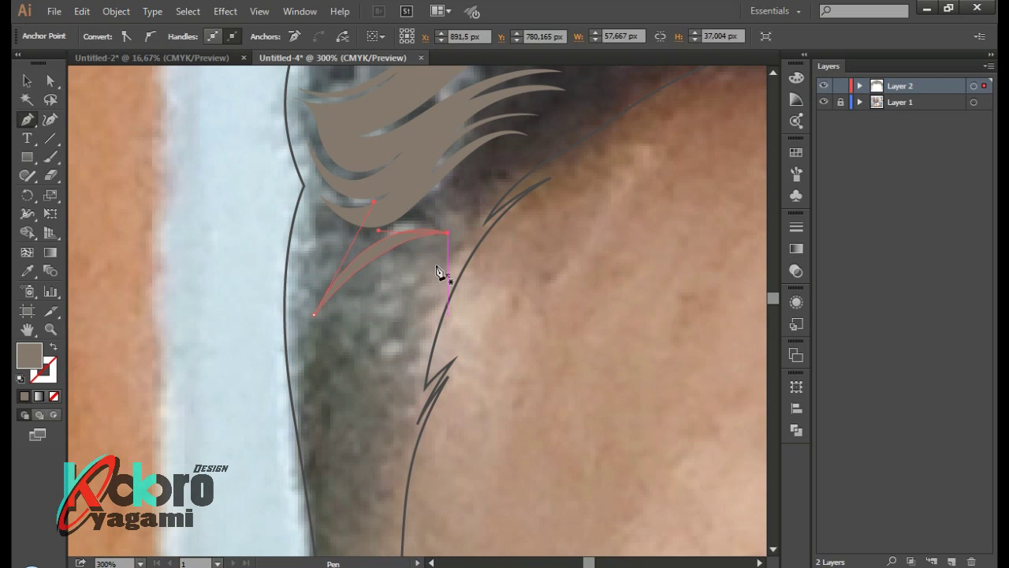
scroll(441, 275, "down", 2)
left_click_drag(319, 352, 320, 379)
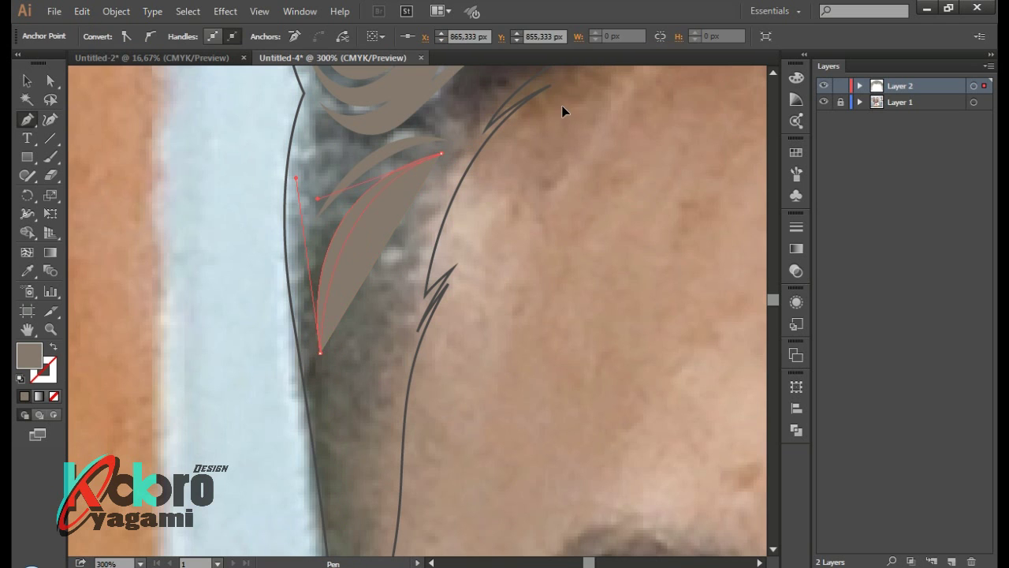
left_click(441, 154)
scroll(347, 292, "down", 2)
Add another left-side strand extending up toward the hairline, closed at its start
left_click(440, 116)
left_click_drag(382, 233, 364, 293)
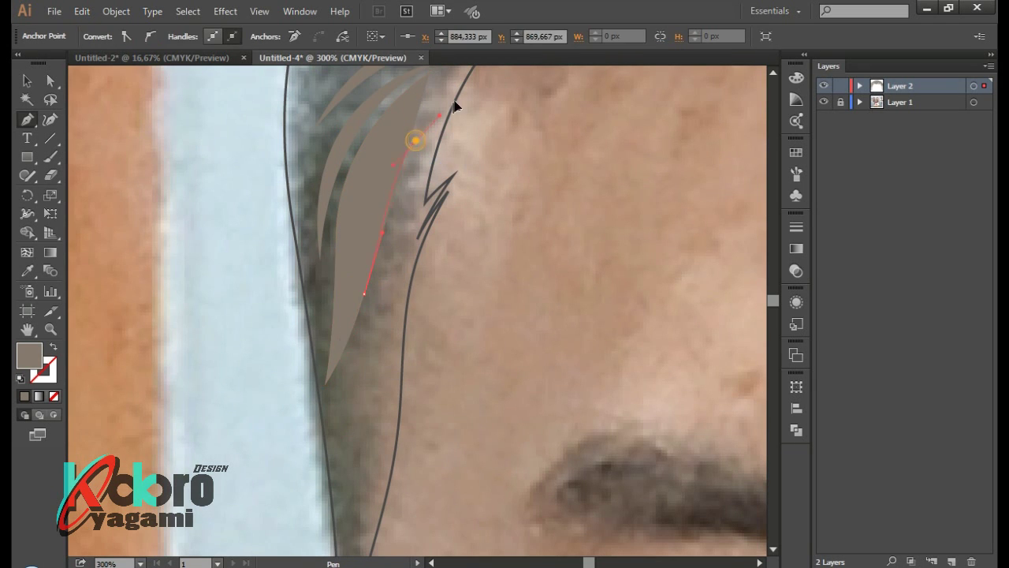
scroll(369, 235, "up", 2)
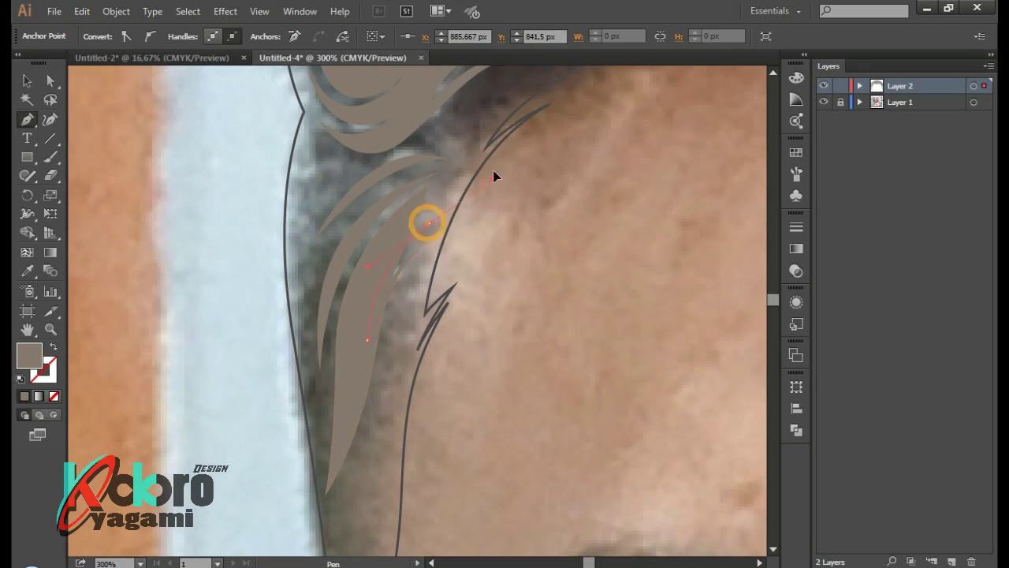
left_click(431, 223)
left_click(428, 180)
scroll(552, 165, "down", 3)
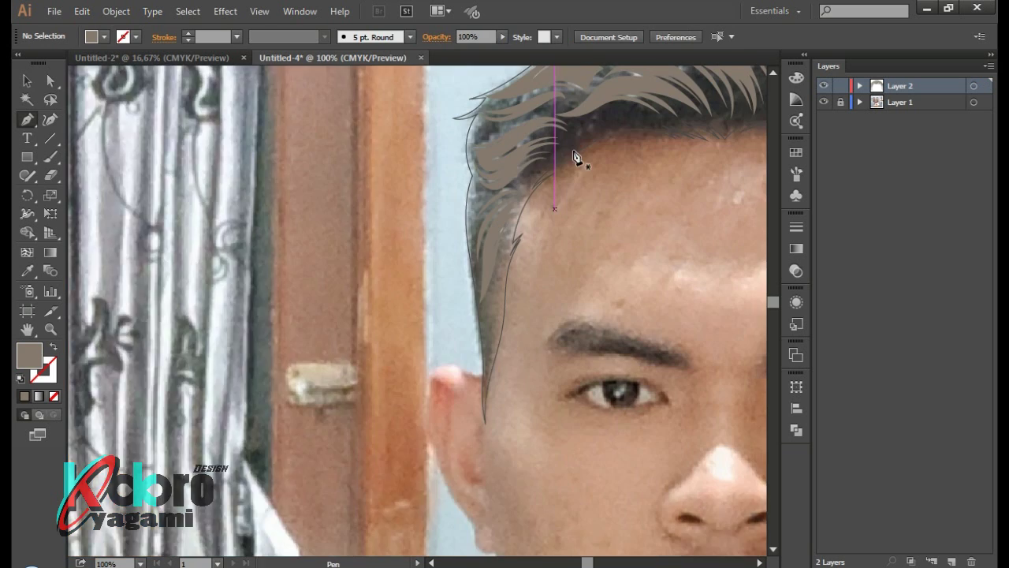
scroll(565, 208, "up", 2)
Begin a strand at the opposite sideburn and a thin strand curving down it
left_click(418, 176)
left_click(471, 203)
left_click(478, 280)
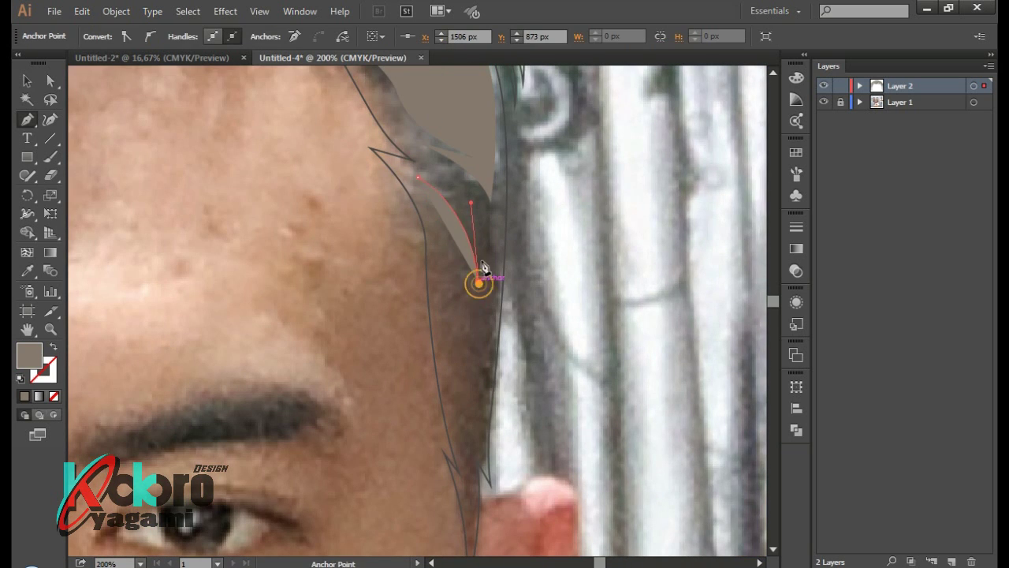
left_click_drag(418, 177, 334, 167)
left_click(425, 214)
left_click_drag(484, 411, 480, 546)
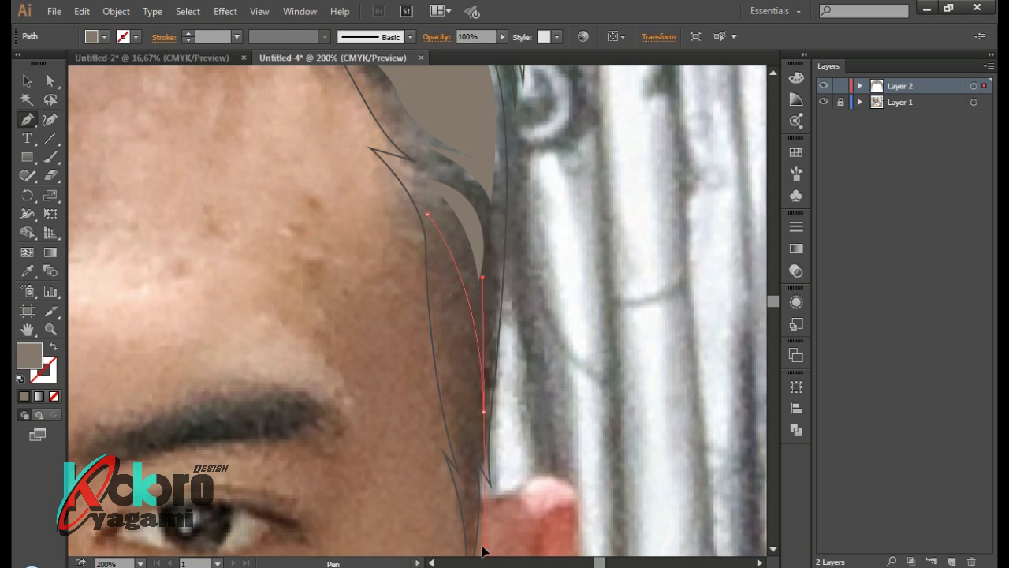
scroll(663, 283, "down", 3)
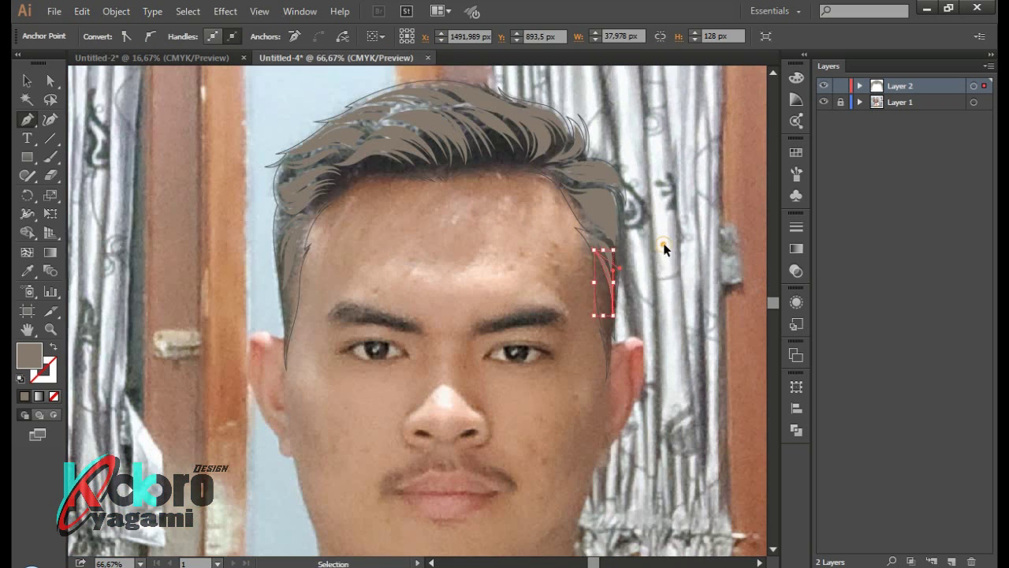
key("ctrl+shift+a")
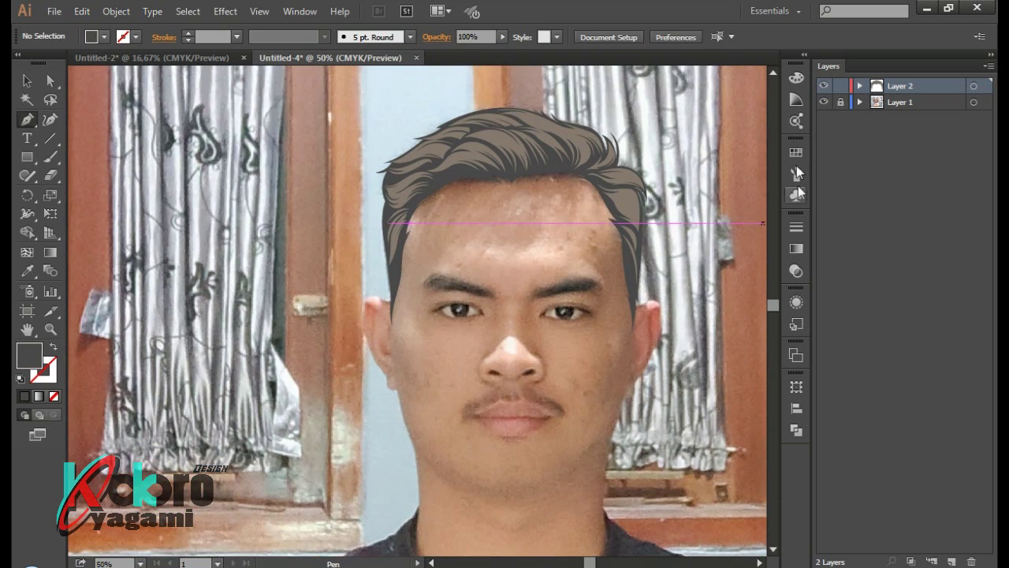
left_click(824, 102)
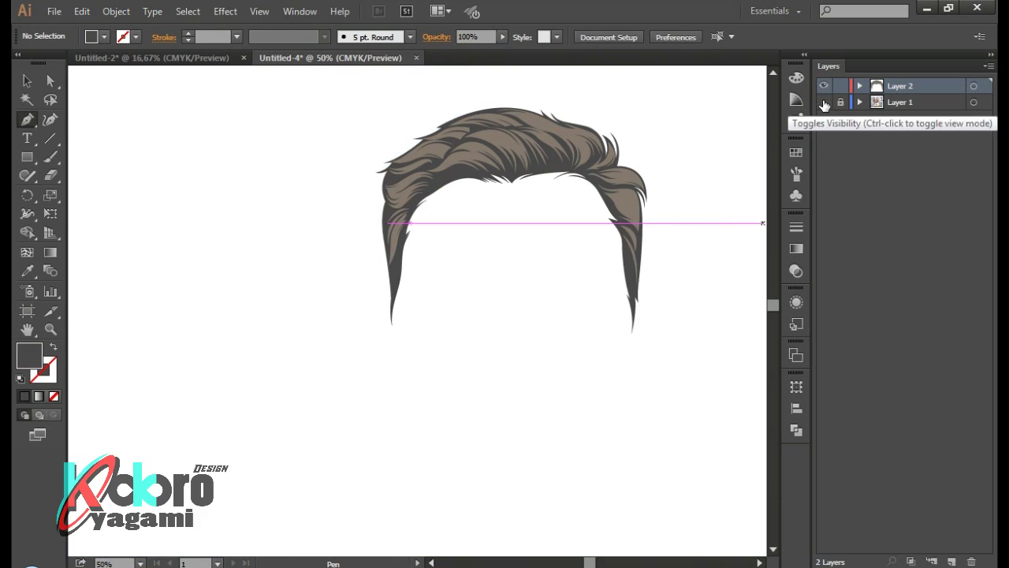
left_click(824, 102)
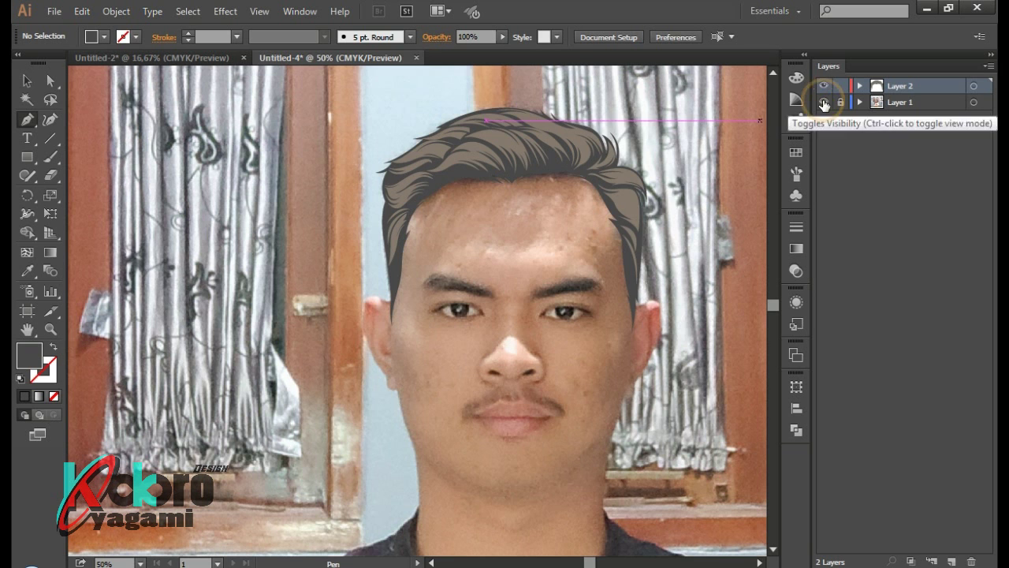
scroll(552, 142, "up", 3)
scroll(536, 164, "up", 2)
scroll(535, 163, "down", 5)
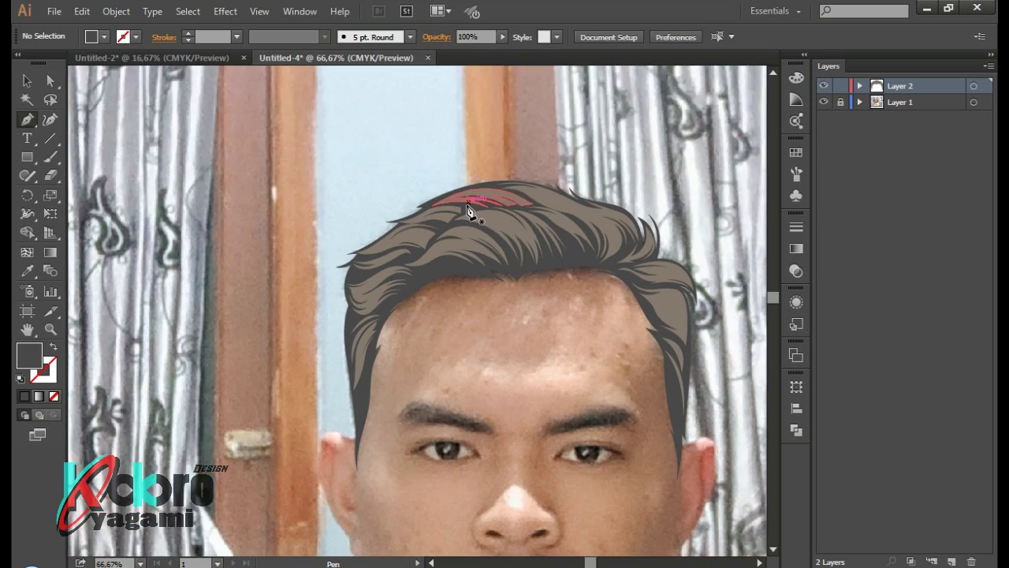
scroll(529, 182, "down", 3)
scroll(519, 230, "up", 2)
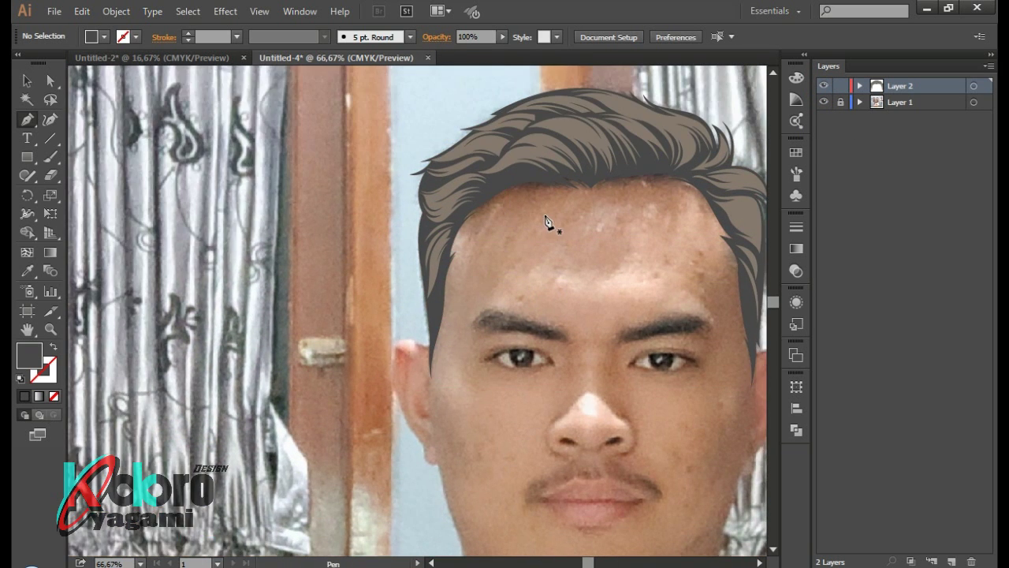
Start the outline at the hair edge and trace over the top and rim of the ear
scroll(498, 187, "up", 2)
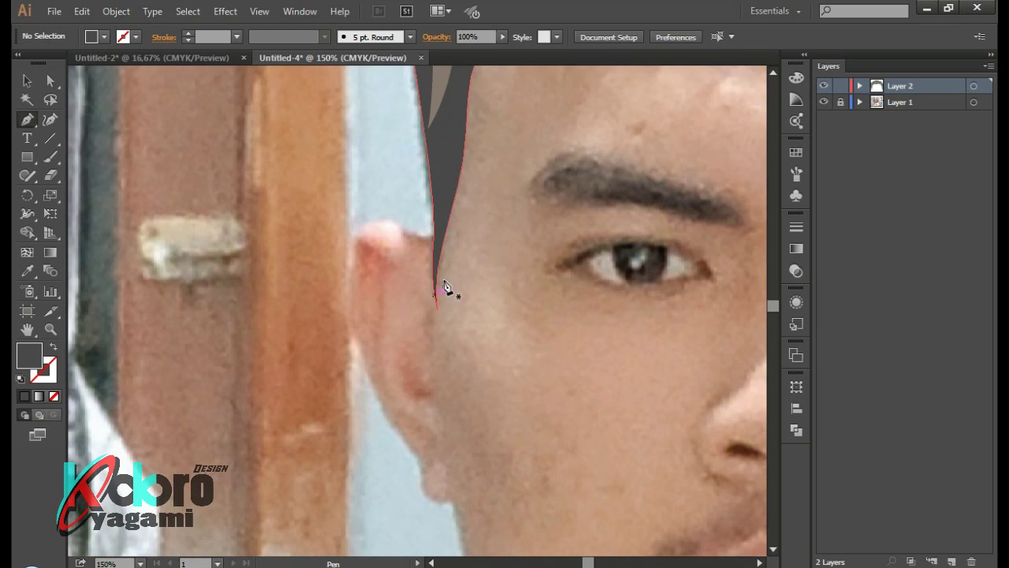
scroll(446, 288, "down", 2)
scroll(447, 275, "down", 1)
scroll(446, 271, "up", 1)
left_click(439, 179)
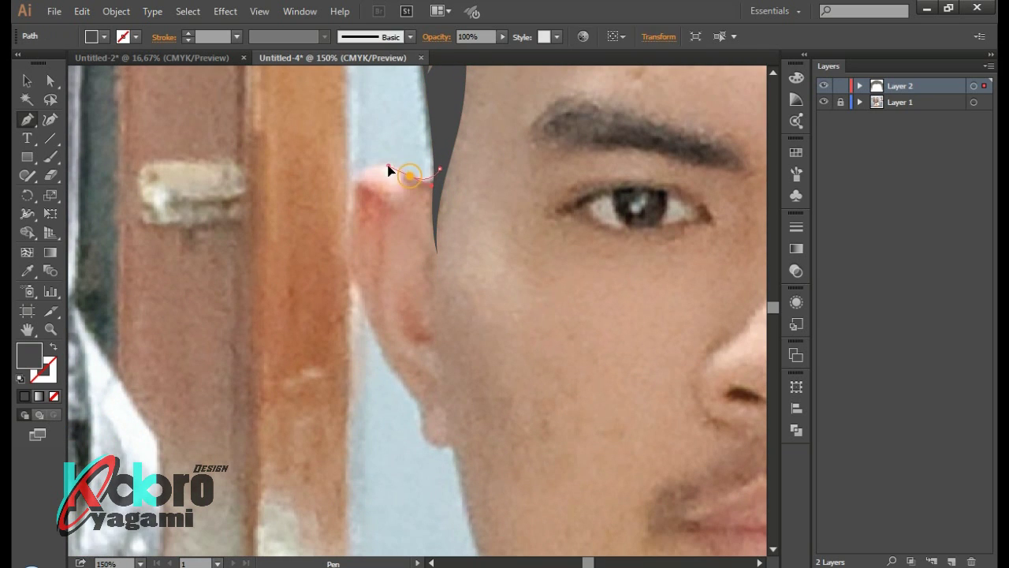
left_click(388, 168)
left_click(357, 157)
left_click(350, 191)
left_click(346, 223)
Continue the outline down the ear, around the earlobe, to the jaw
scroll(349, 237, "down", 2)
left_click(369, 260)
left_click(396, 306)
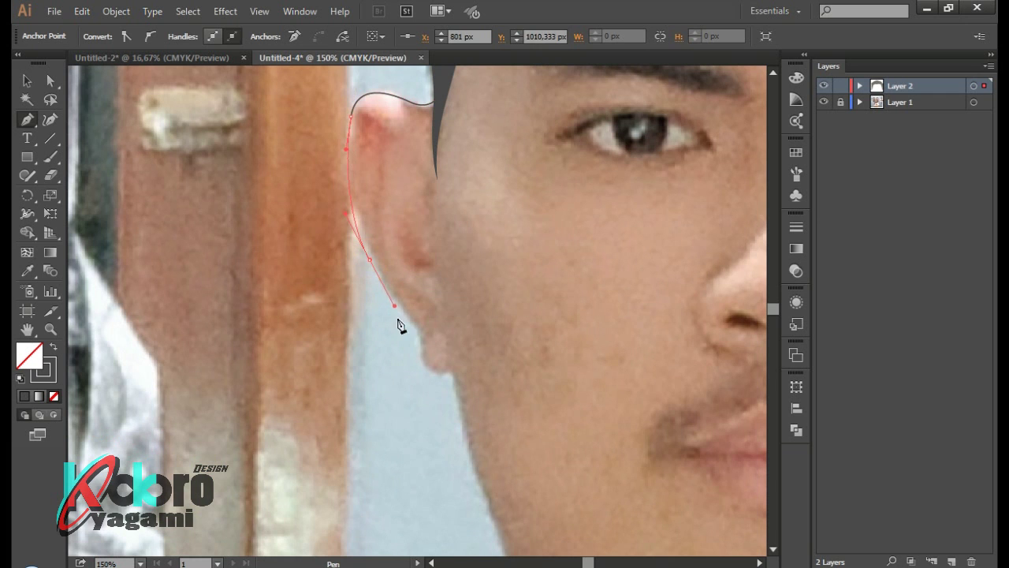
left_click(415, 320)
left_click(414, 335)
left_click(417, 352)
left_click_drag(448, 370, 470, 365)
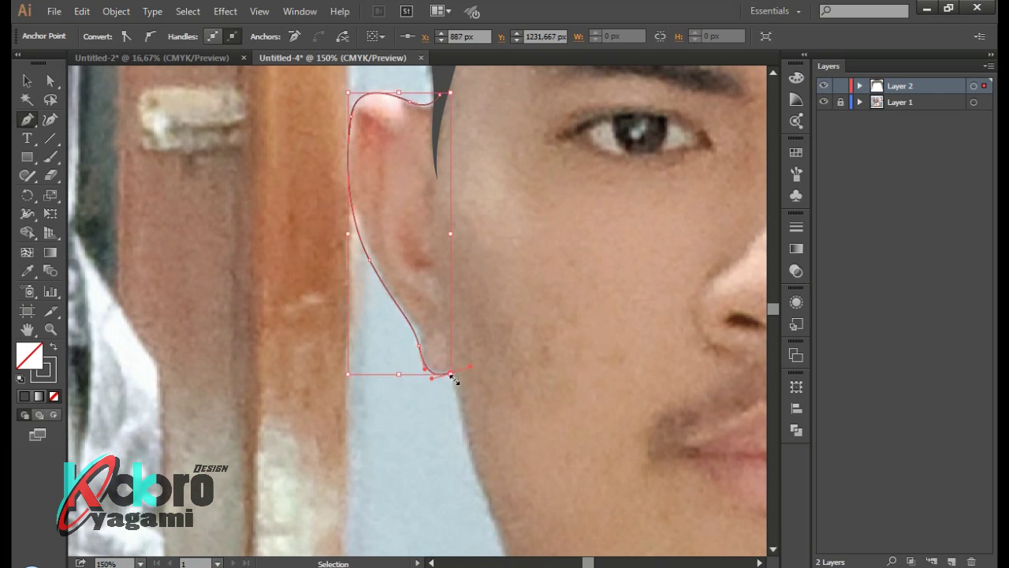
scroll(454, 380, "down", 3)
scroll(525, 289, "up", 2)
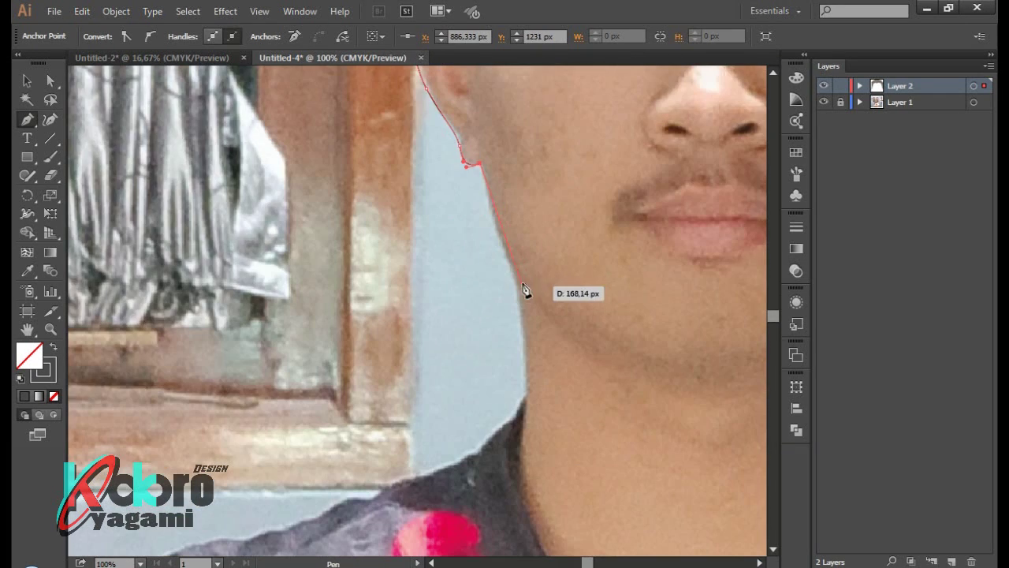
Curve the outline along the jaw to the neck, with a sharp corner at the collar
left_click_drag(515, 273, 542, 303)
scroll(518, 283, "down", 2)
scroll(518, 284, "down", 3)
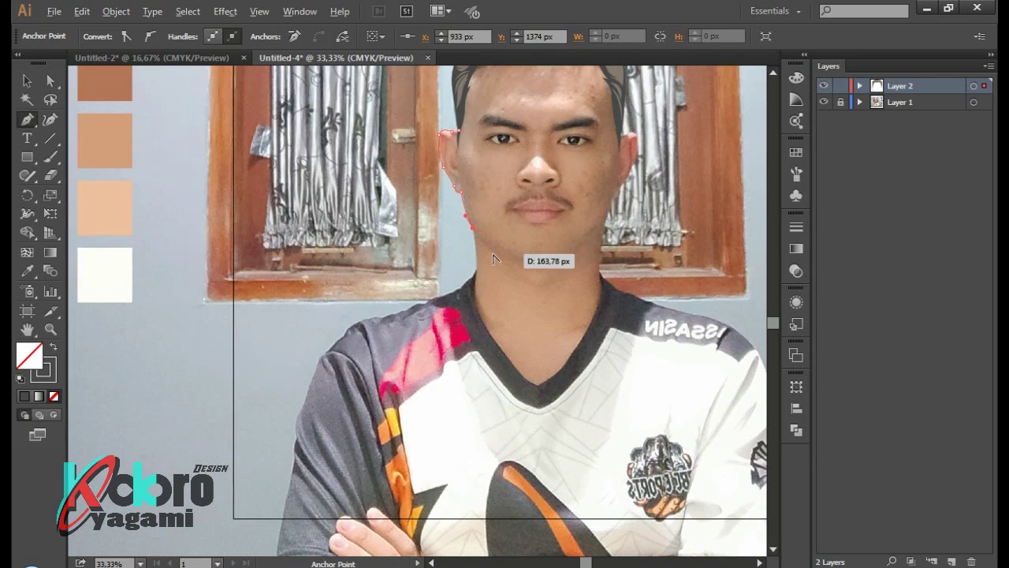
scroll(450, 315, "up", 4)
left_click(452, 339)
left_click_drag(450, 384, 449, 352)
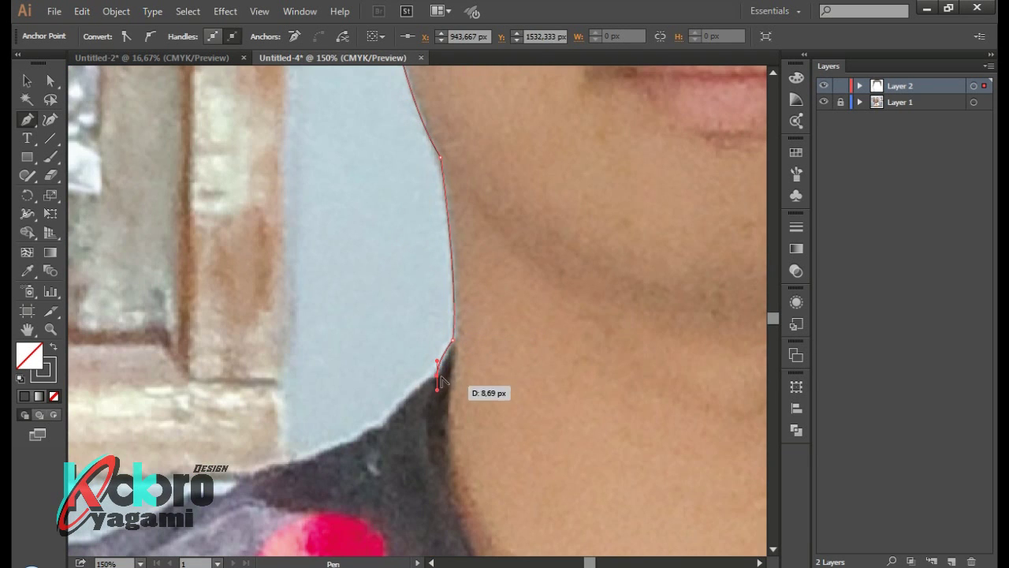
scroll(438, 385, "down", 3)
left_click_drag(376, 349, 384, 328)
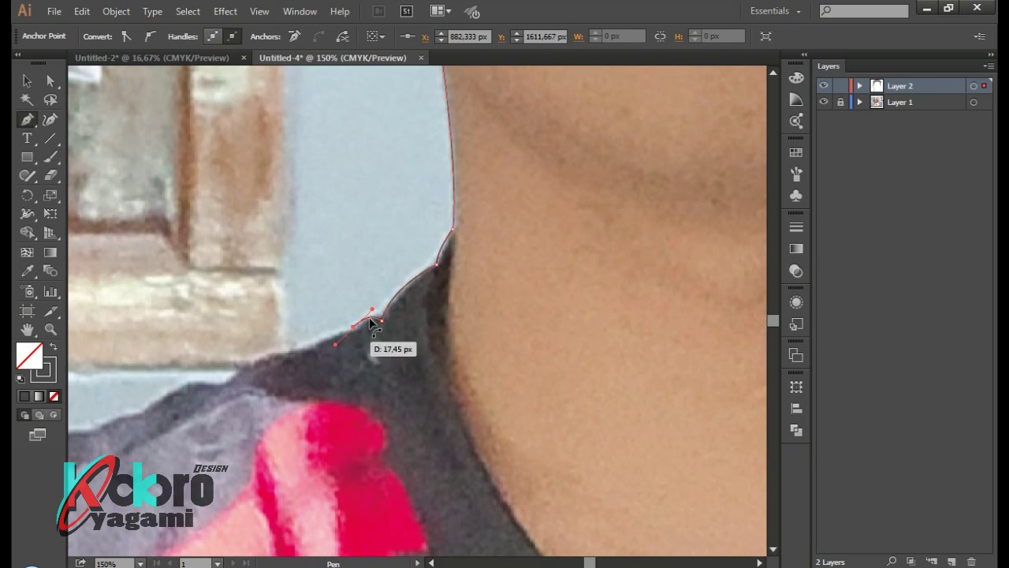
Extend the outline across the shoulder top and back toward the collar, with corner points
left_click_drag(309, 354, 360, 334)
left_click(319, 343)
left_click(193, 377)
scroll(194, 377, "down", 1)
scroll(362, 354, "up", 1)
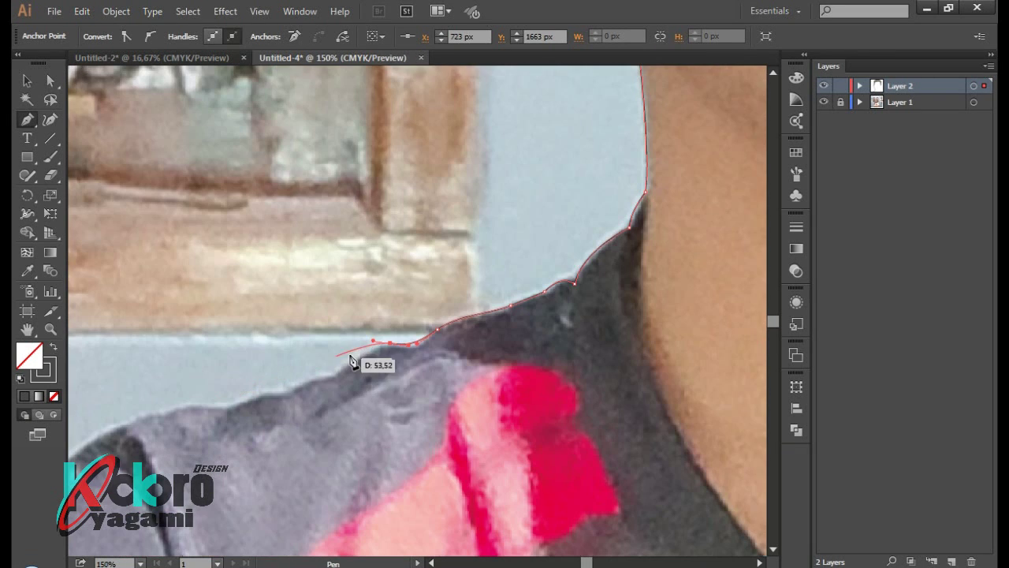
left_click_drag(242, 400, 174, 402)
left_click(242, 400)
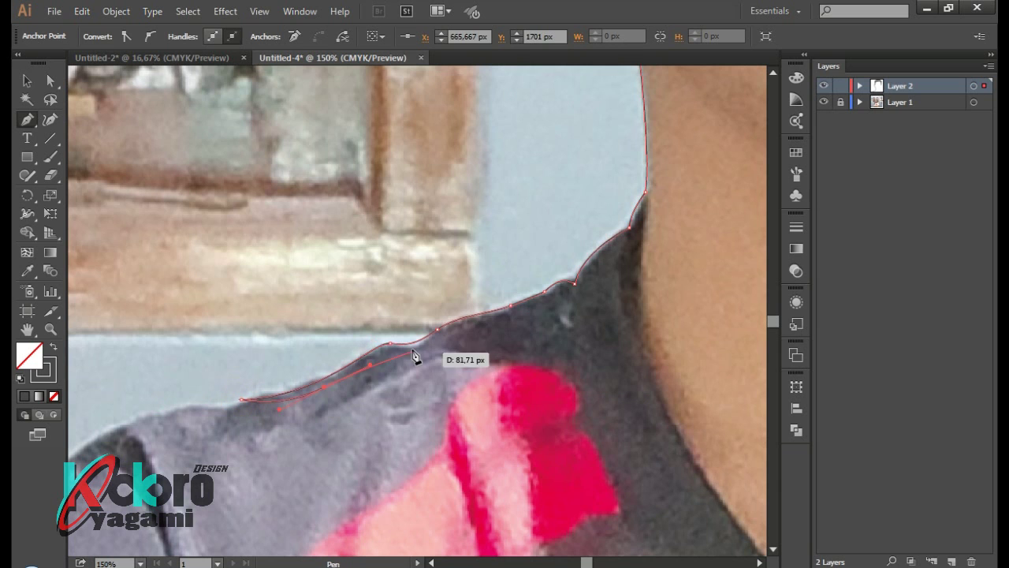
left_click_drag(444, 350, 465, 347)
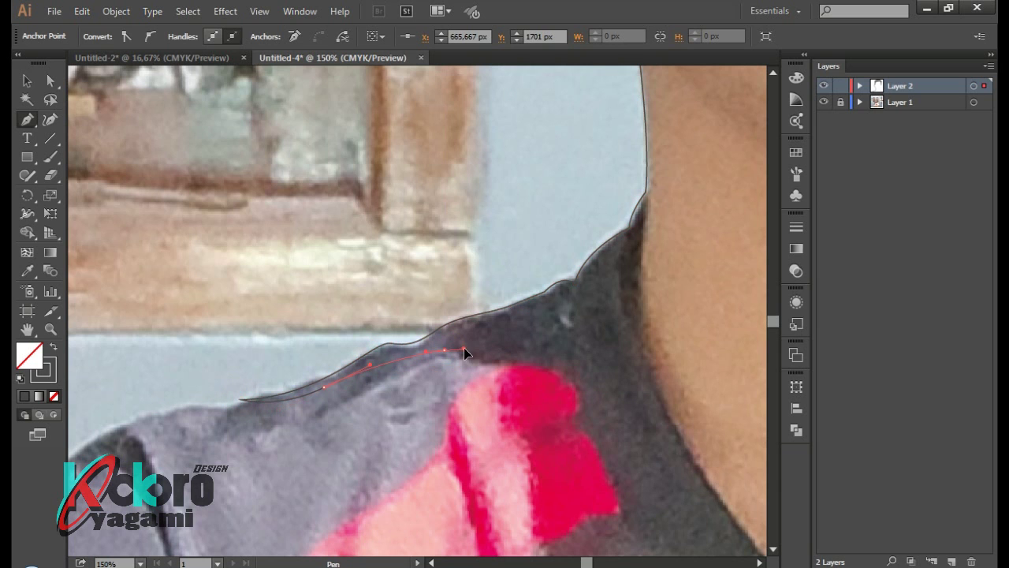
left_click_drag(541, 332, 557, 320)
left_click(542, 332)
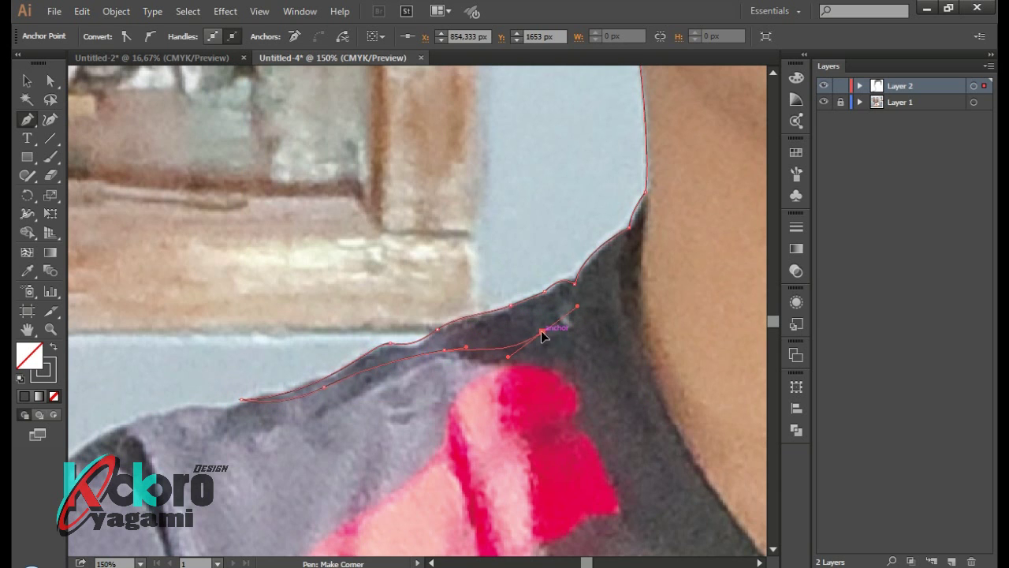
Add curved anchors following the shoulder edge
key("ctrl+minus")
key("ctrl+minus")
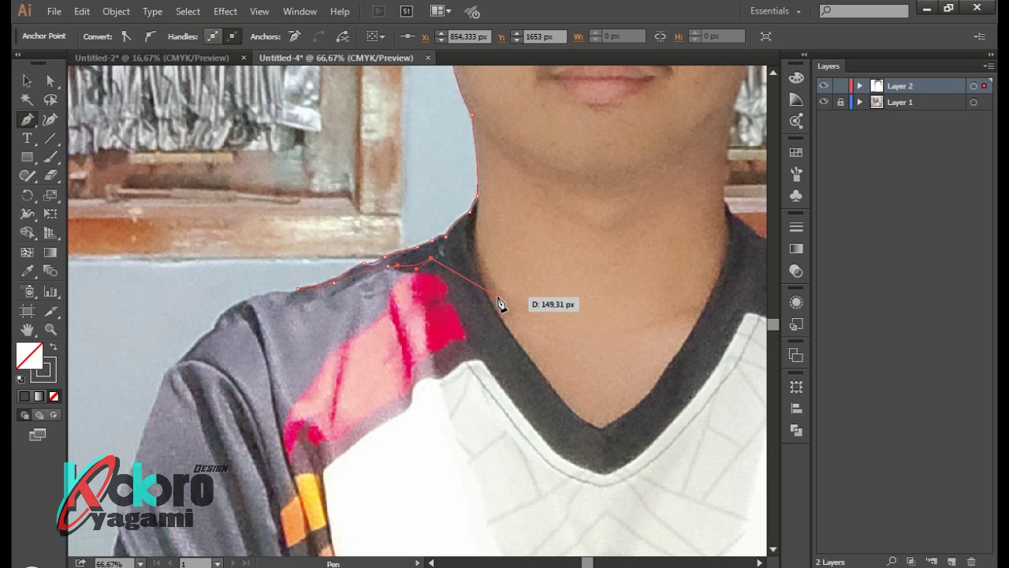
scroll(417, 265, "up", 2)
scroll(349, 289, "up", 1)
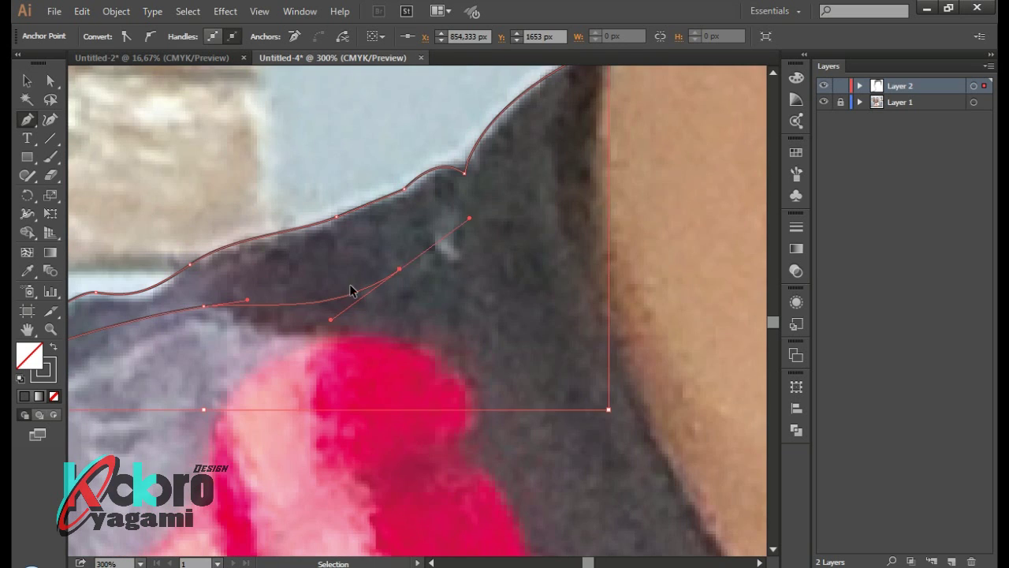
scroll(282, 326, "up", 1)
left_click_drag(504, 247, 586, 233)
left_click_drag(638, 195, 654, 216)
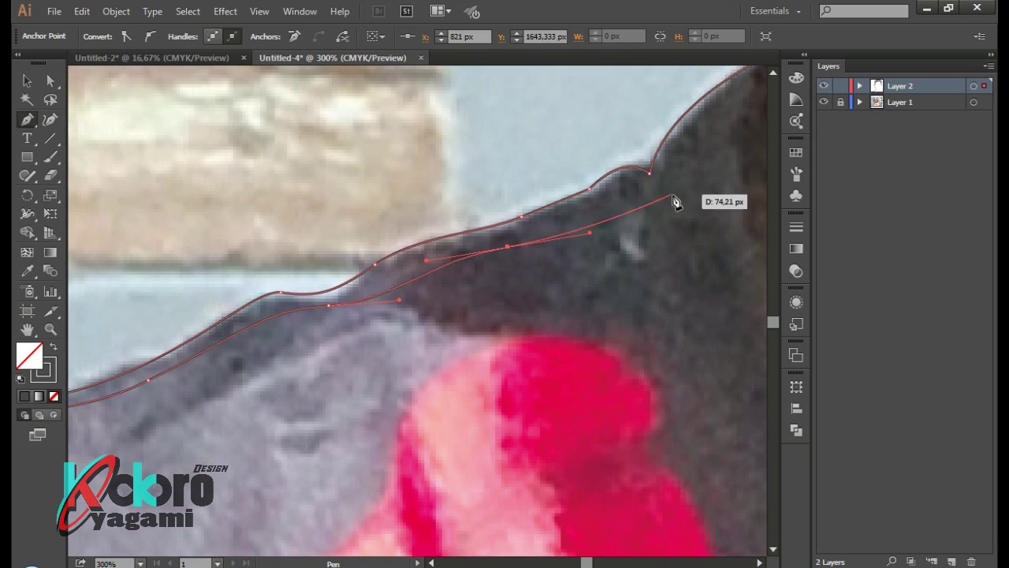
scroll(603, 251, "right", 2)
scroll(604, 251, "down", 2)
Trace down the collar edge and up the side of the neck, then finish the path
left_click_drag(603, 345, 496, 99)
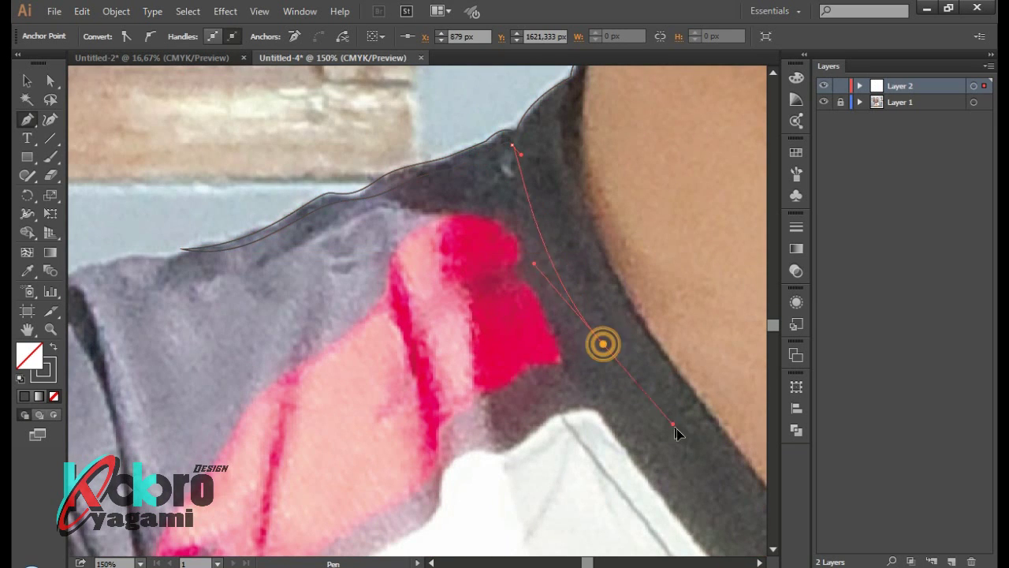
scroll(497, 99, "up", 3)
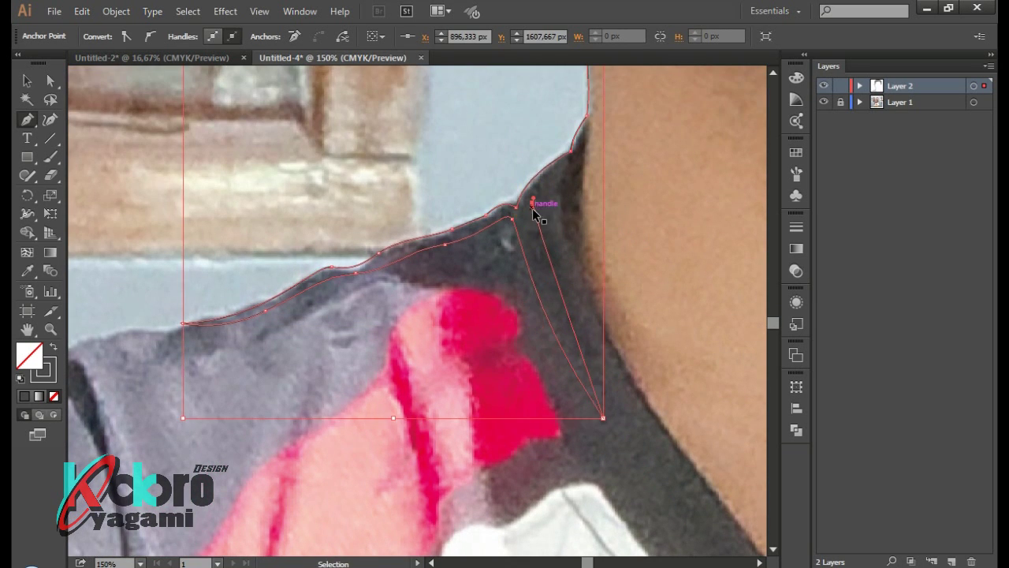
left_click_drag(458, 273, 478, 284)
left_click_drag(509, 226, 525, 198)
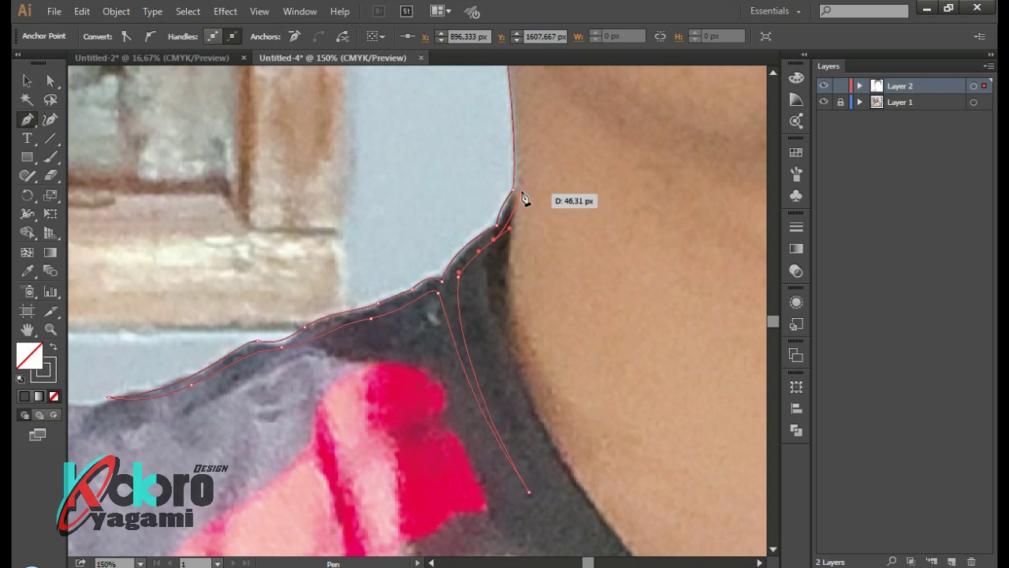
scroll(525, 198, "up", 2)
mouse_move(513, 245)
left_mouse_down()
mouse_move(518, 260)
mouse_move(525, 222)
left_mouse_up()
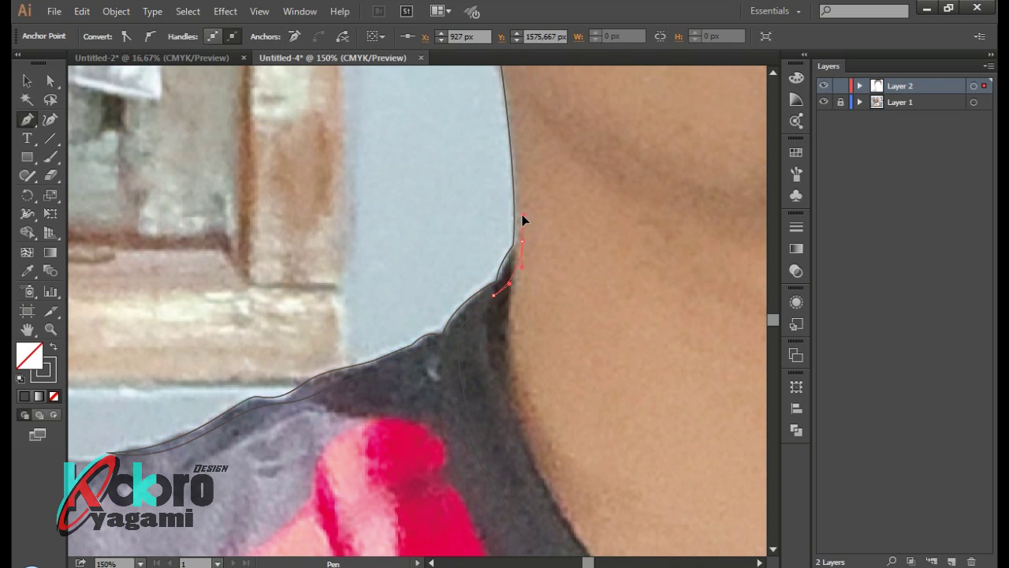
key("ctrl+minus")
left_click(510, 268, "ctrl")
Resume the outline with curved anchors up the left jawline, undoing one misplaced anchor
key("ctrl+minus")
key("ctrl+minus")
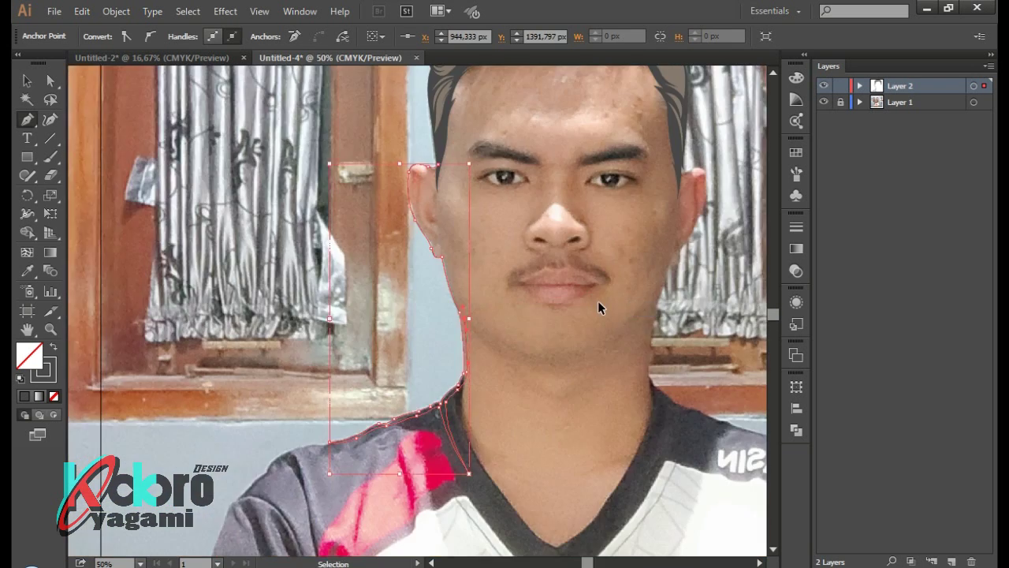
key("ctrl+plus")
key("ctrl+plus")
scroll(462, 316, "up", 2)
key("ctrl+plus")
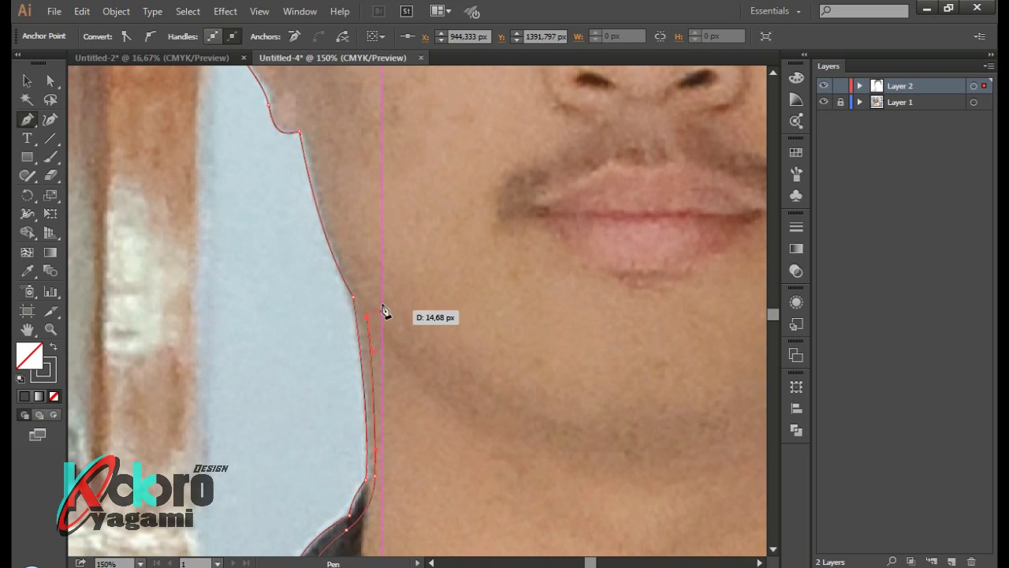
left_click_drag(478, 417, 557, 464)
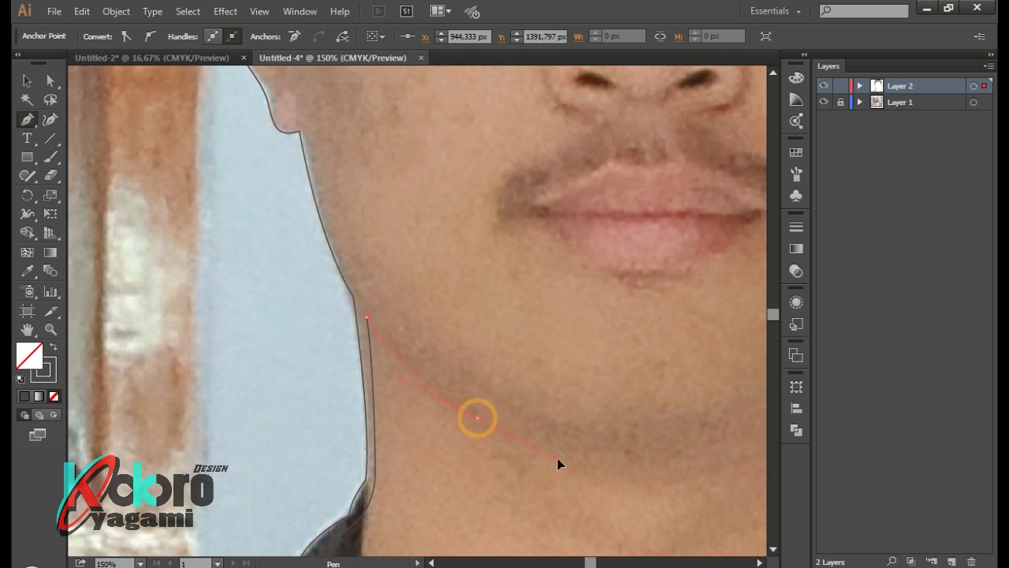
key("ctrl+z")
key("ctrl+minus")
key("ctrl+plus")
scroll(300, 310, "up", 1)
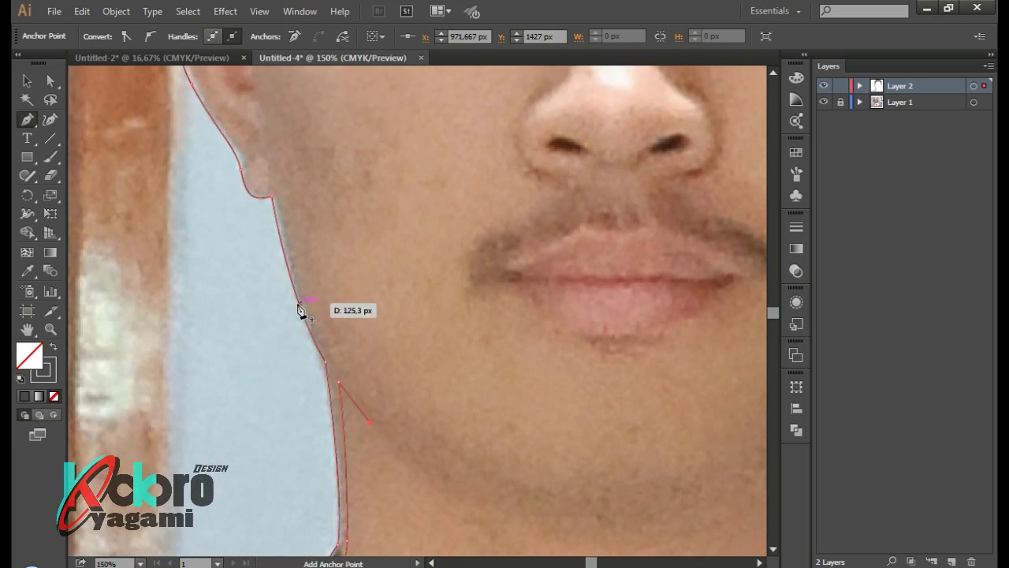
scroll(300, 310, "up", 3)
mouse_move(267, 225)
left_mouse_down()
mouse_move(294, 449)
mouse_move(266, 225)
left_mouse_up()
scroll(266, 226, "up", 1)
left_click_drag(278, 357, 279, 347)
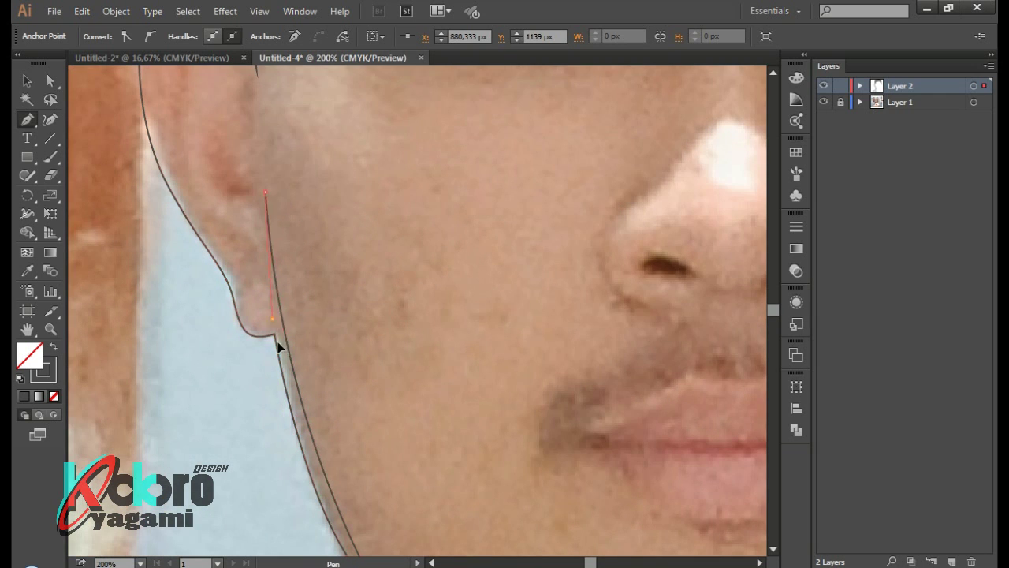
left_click(272, 318)
Curve the outline from the earlobe around the ear and close it at the hair
left_click(235, 270)
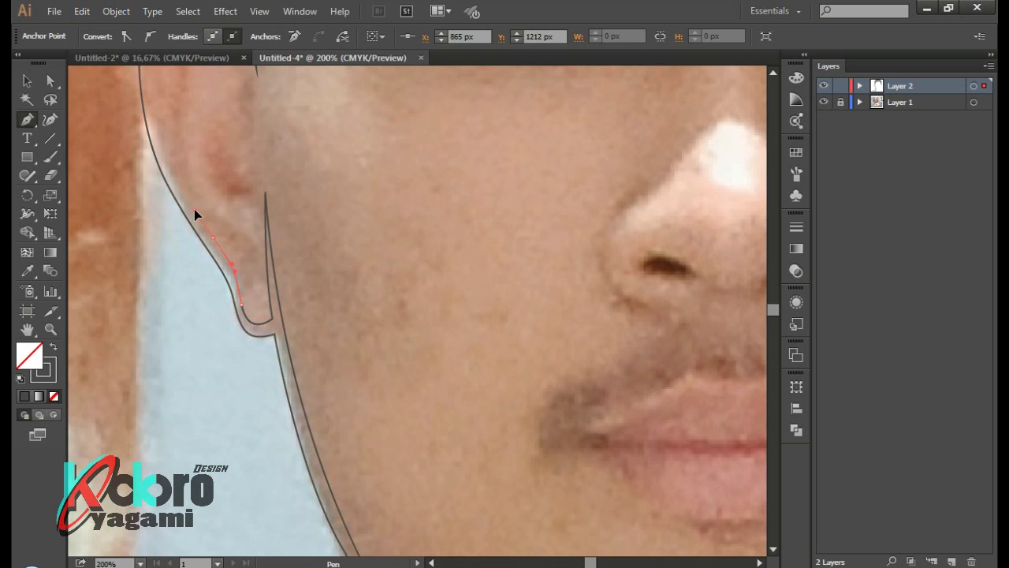
scroll(260, 229, "up", 2)
left_click_drag(260, 229, 241, 246)
scroll(245, 248, "up", 3)
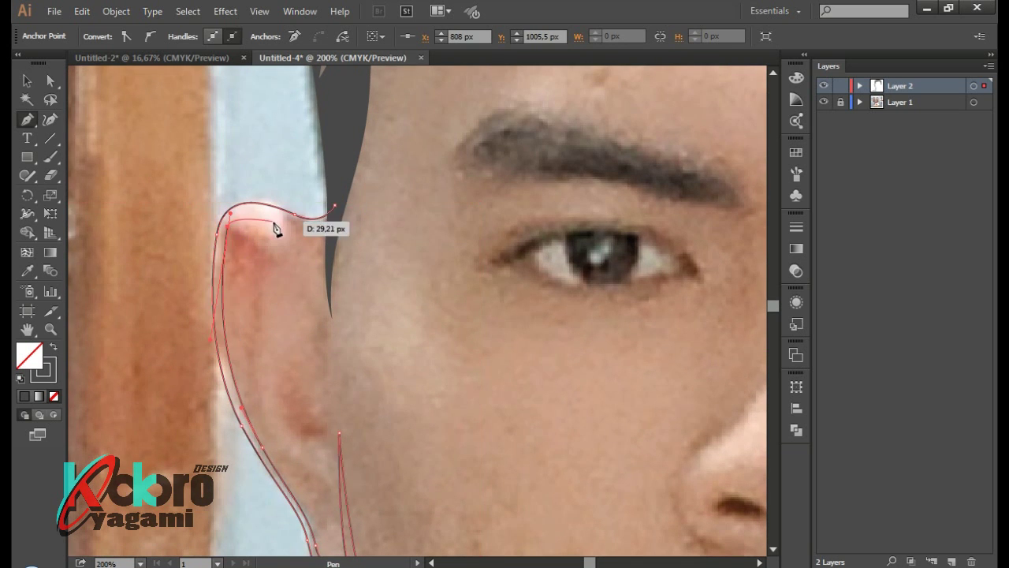
left_click_drag(294, 225, 321, 237)
left_click(336, 222)
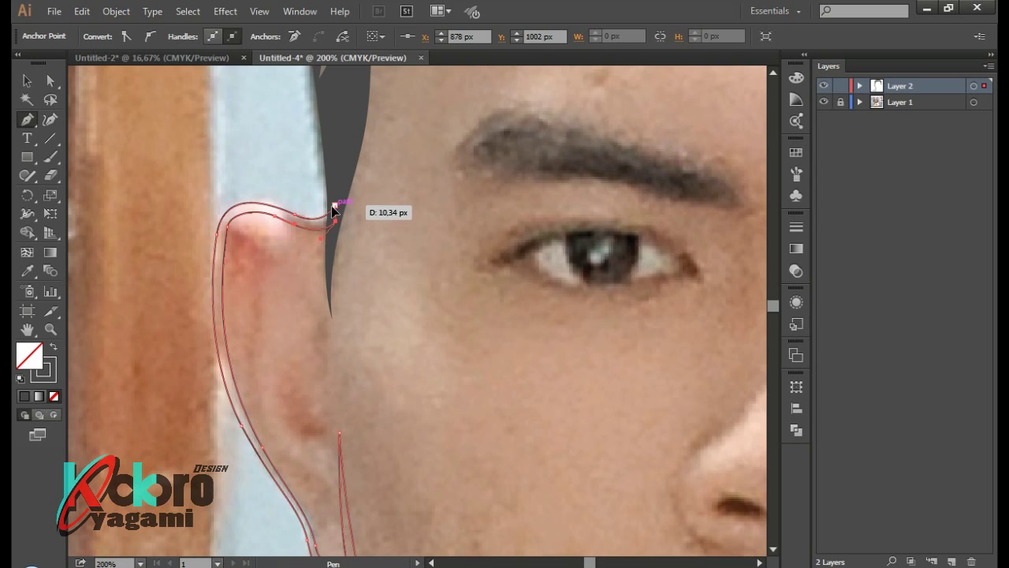
left_click(333, 209)
scroll(421, 263, "down", 3)
scroll(424, 276, "down", 3)
Begin a new outline at the right ear top, curving anchors down the outer ear past the earlobe
scroll(473, 298, "up", 2)
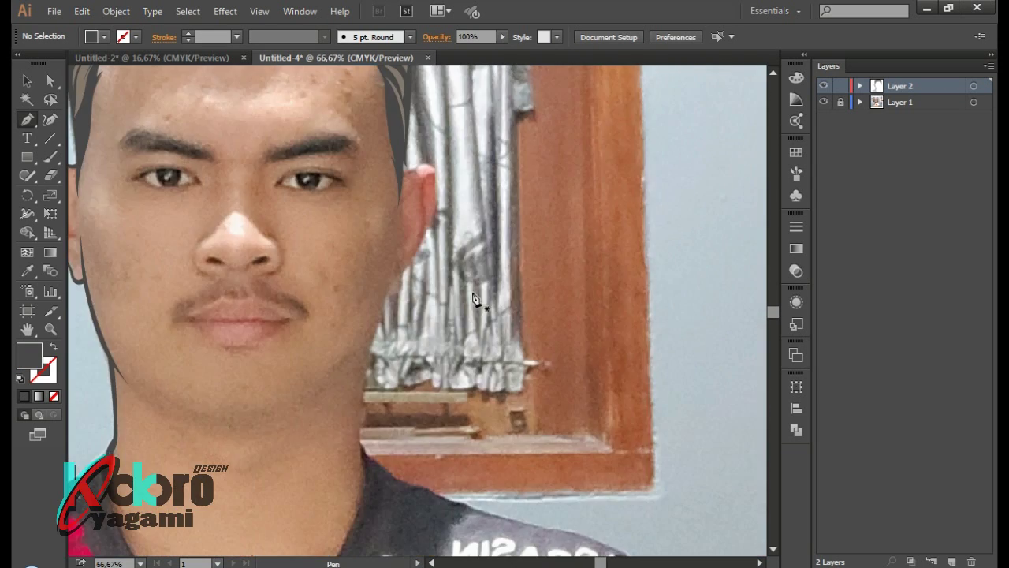
scroll(474, 298, "up", 2)
scroll(358, 270, "right", 1)
scroll(344, 316, "up", 2)
left_click(359, 199)
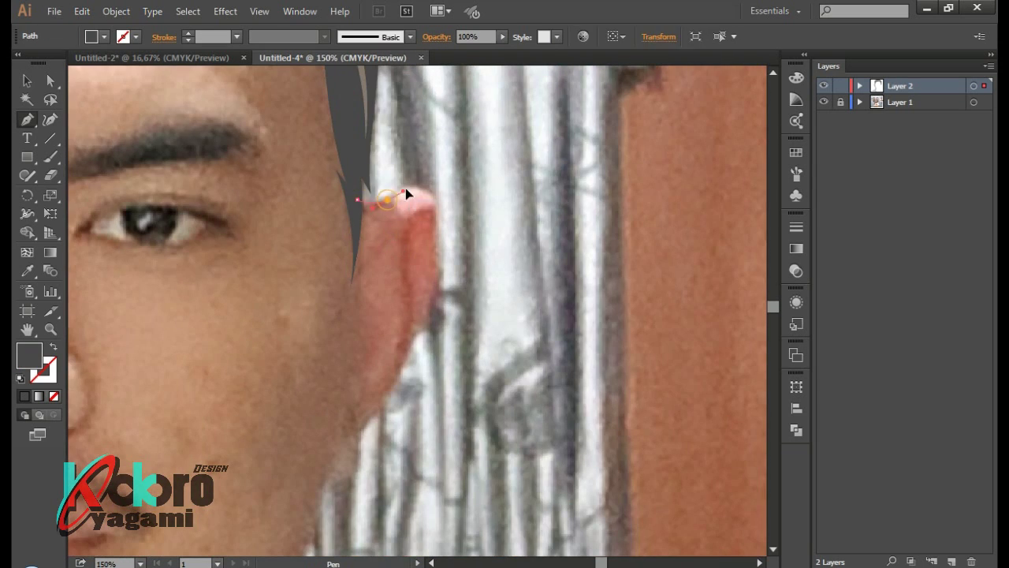
left_click_drag(433, 201, 439, 288)
scroll(439, 288, "down", 3)
left_click_drag(430, 217, 418, 249)
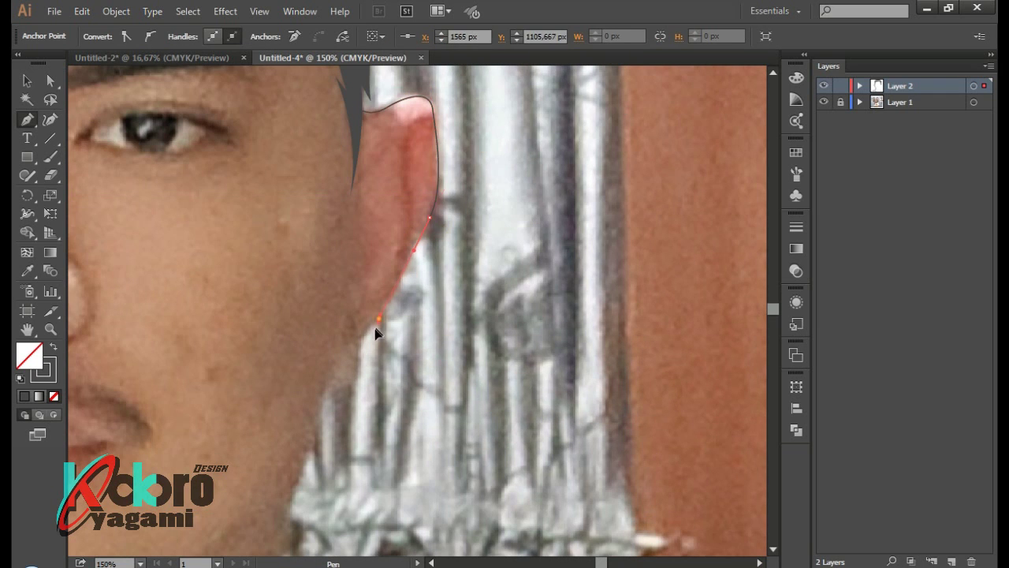
left_click_drag(326, 347, 326, 346)
key("ctrl")
left_click(343, 338)
scroll(339, 336, "down", 2)
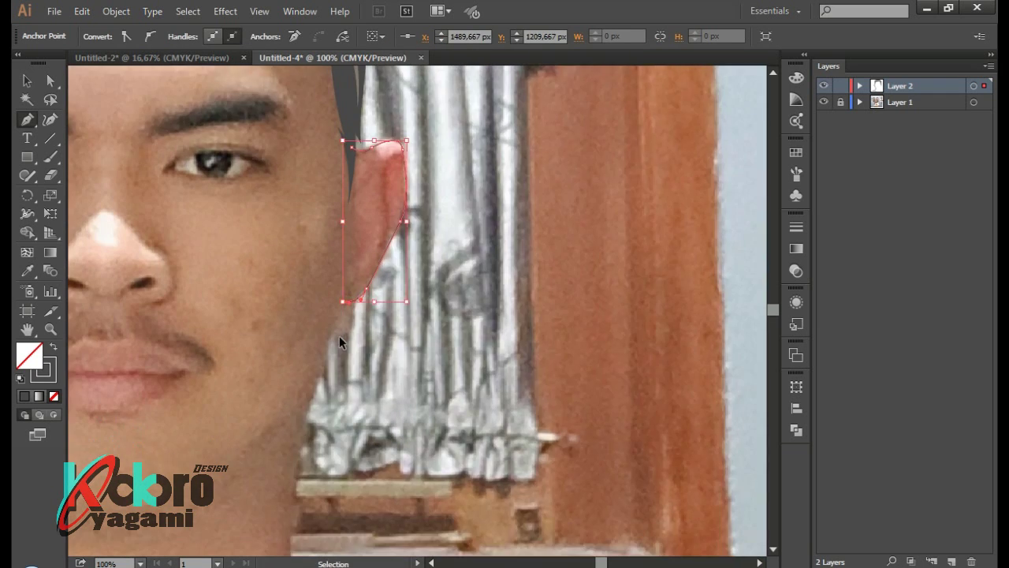
scroll(444, 323, "up", 1)
left_click(443, 323)
scroll(425, 223, "down", 4)
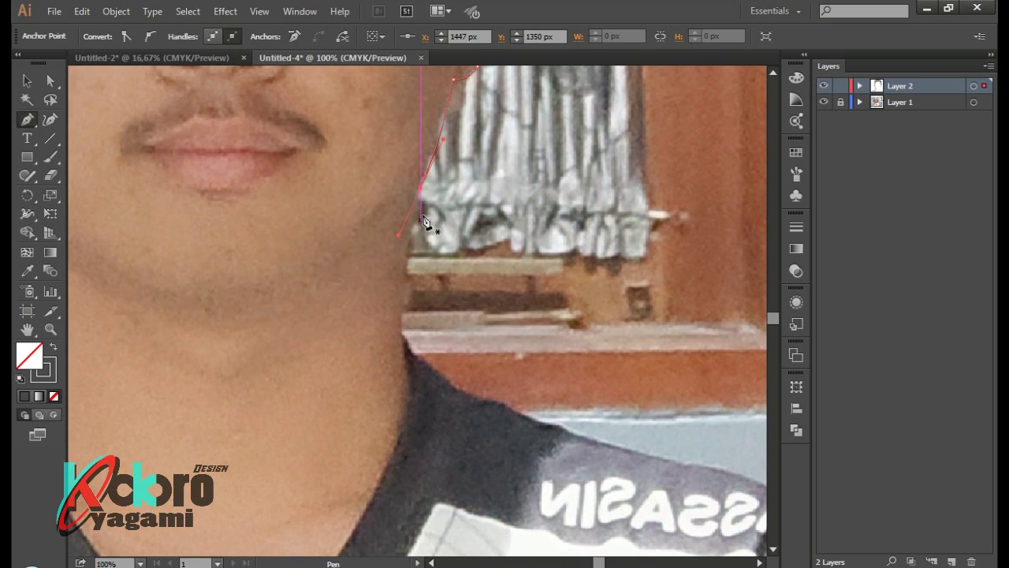
Check the line art by toggling the photo off and on, then anchor the outline on the shirt shoulder
key("ctrl+minus")
key("ctrl+minus")
left_click(822, 102)
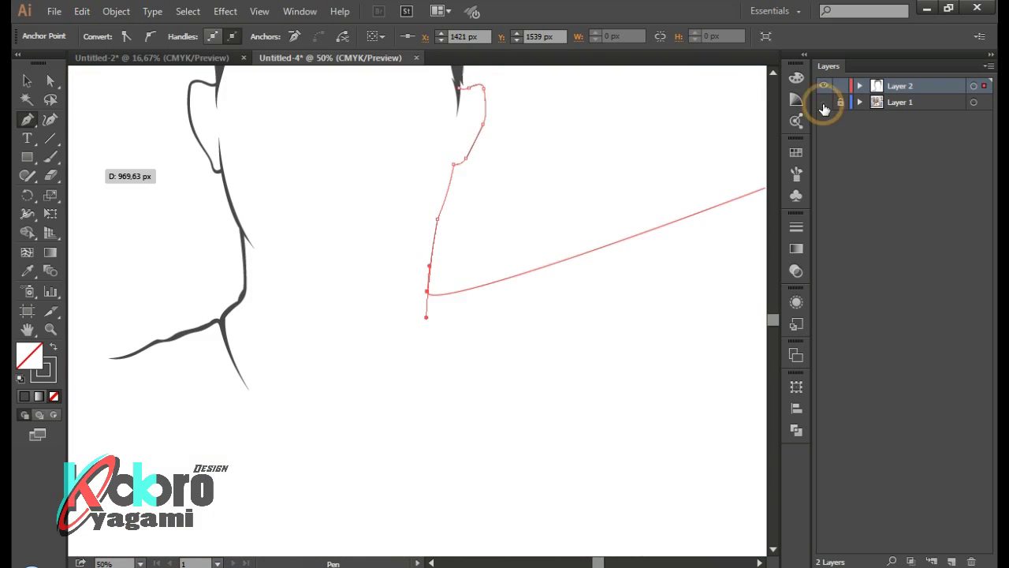
left_click(824, 107)
scroll(442, 497, "up", 3)
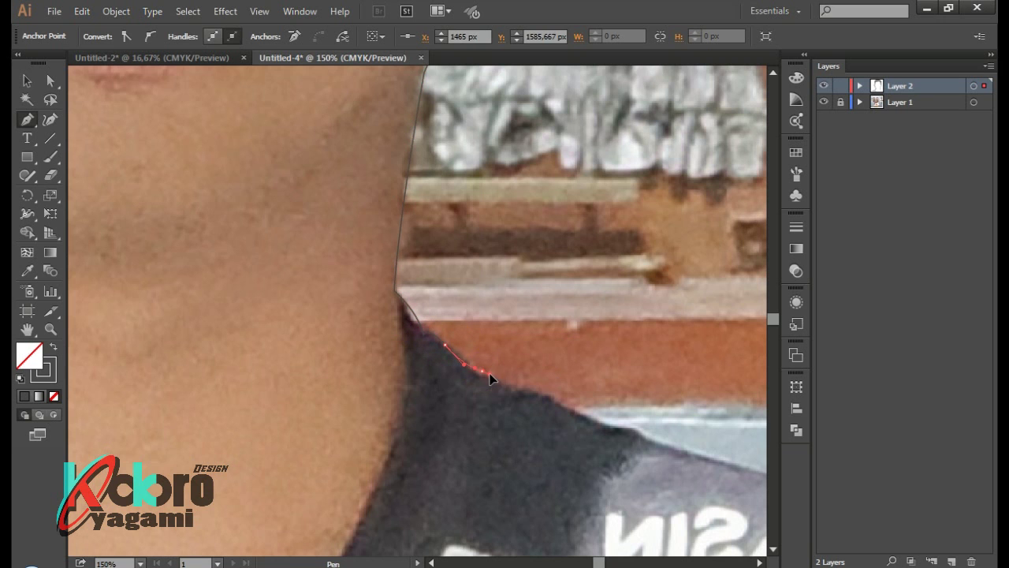
left_click(536, 394)
scroll(552, 347, "down", 2)
scroll(555, 376, "up", 3)
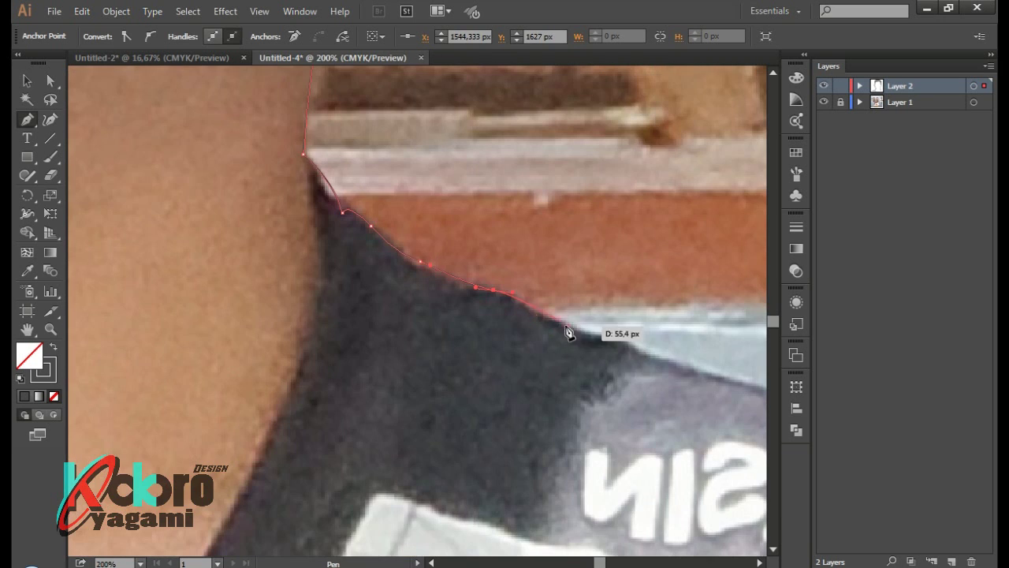
scroll(631, 347, "down", 3)
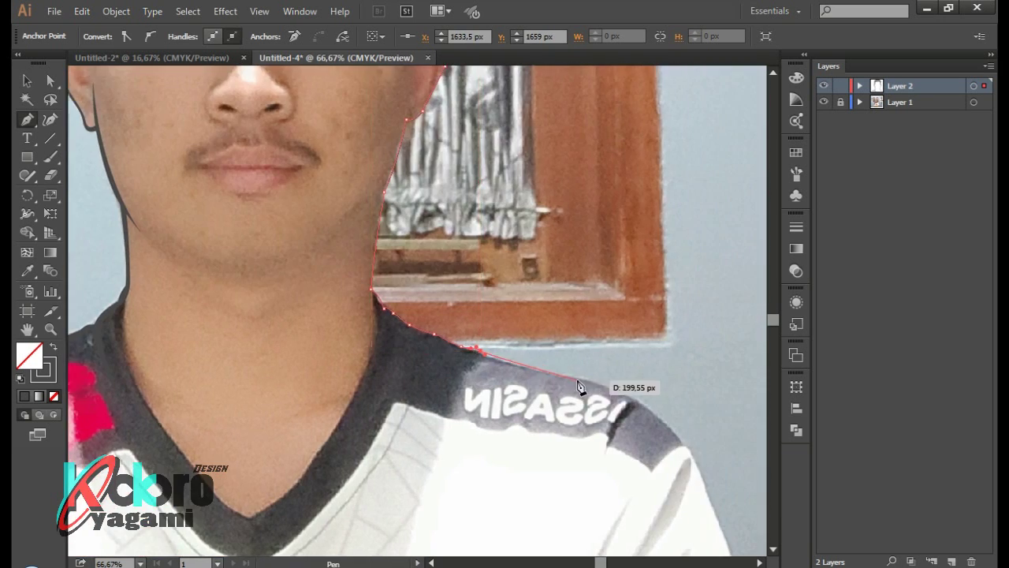
scroll(521, 379, "up", 2)
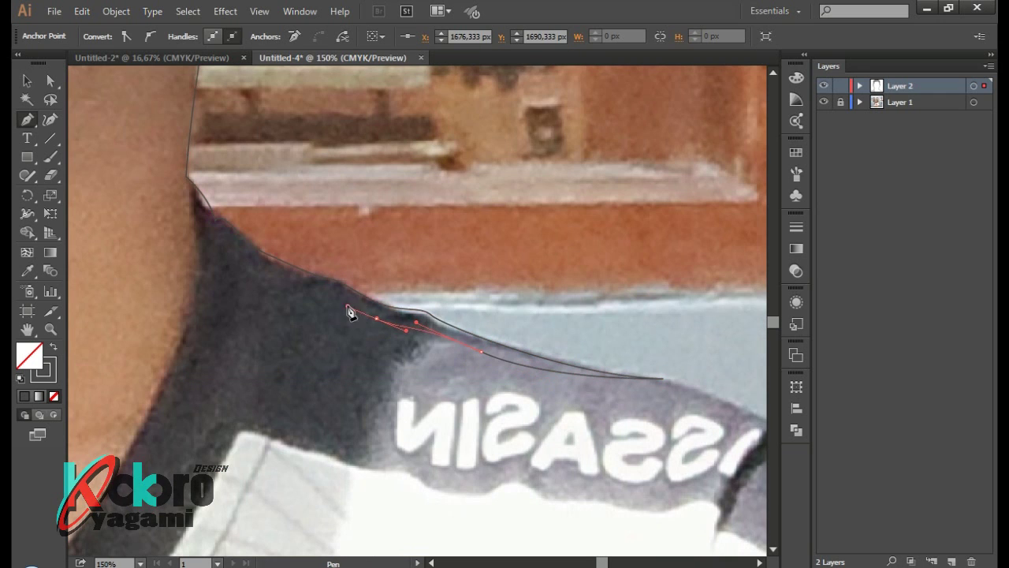
Extend the outline with curved anchors along the collar and the right jaw edge
mouse_move(304, 286)
left_mouse_down()
mouse_move(241, 265)
mouse_move(225, 272)
left_mouse_up()
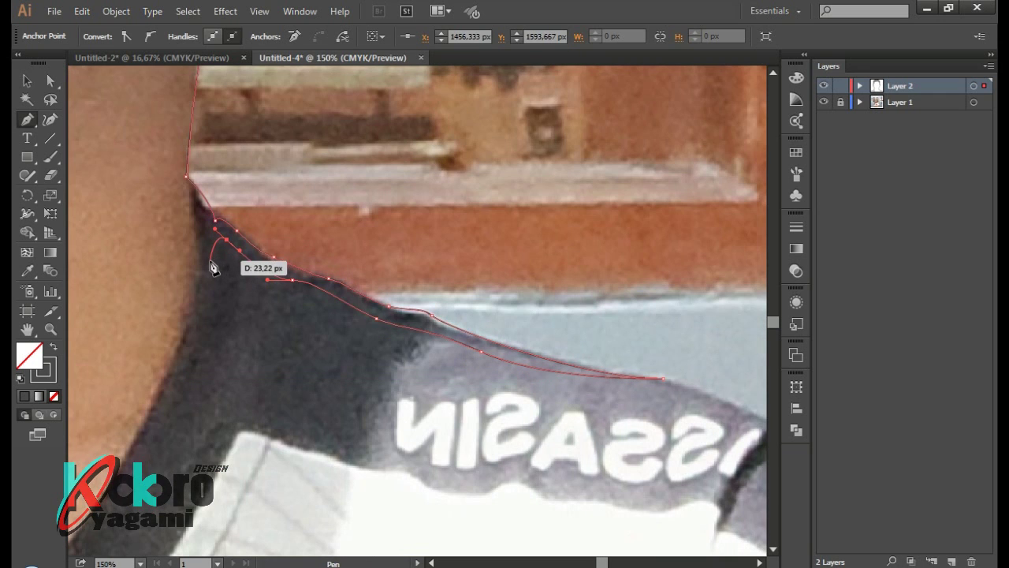
scroll(224, 272, "down", 3)
scroll(570, 314, "up", 3)
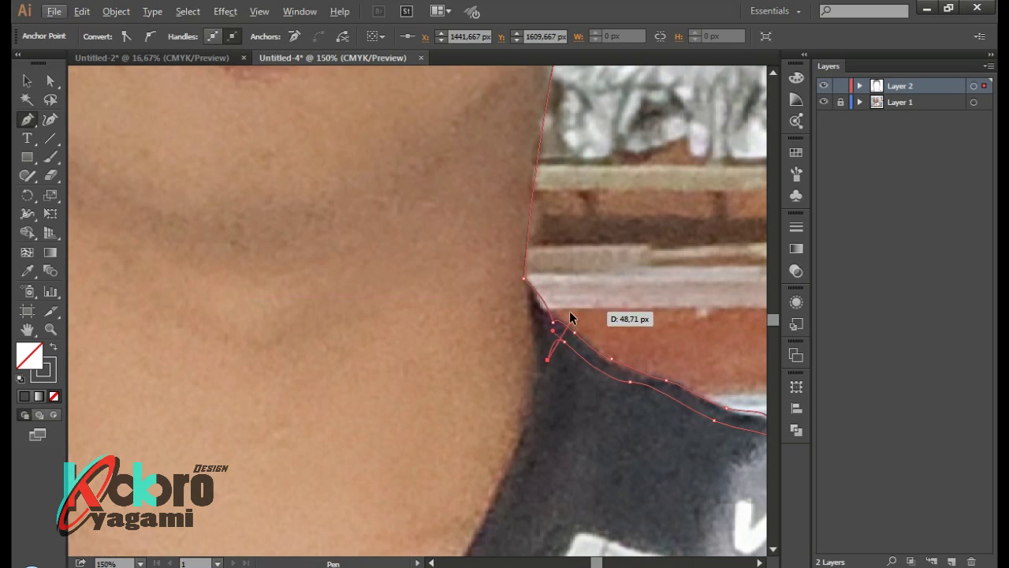
scroll(516, 281, "up", 3)
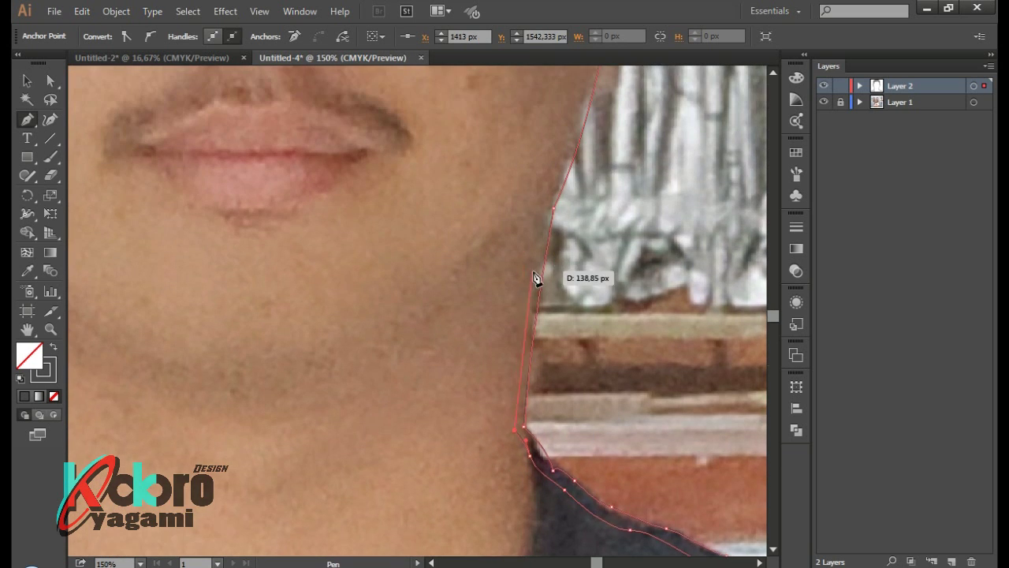
left_click(549, 301)
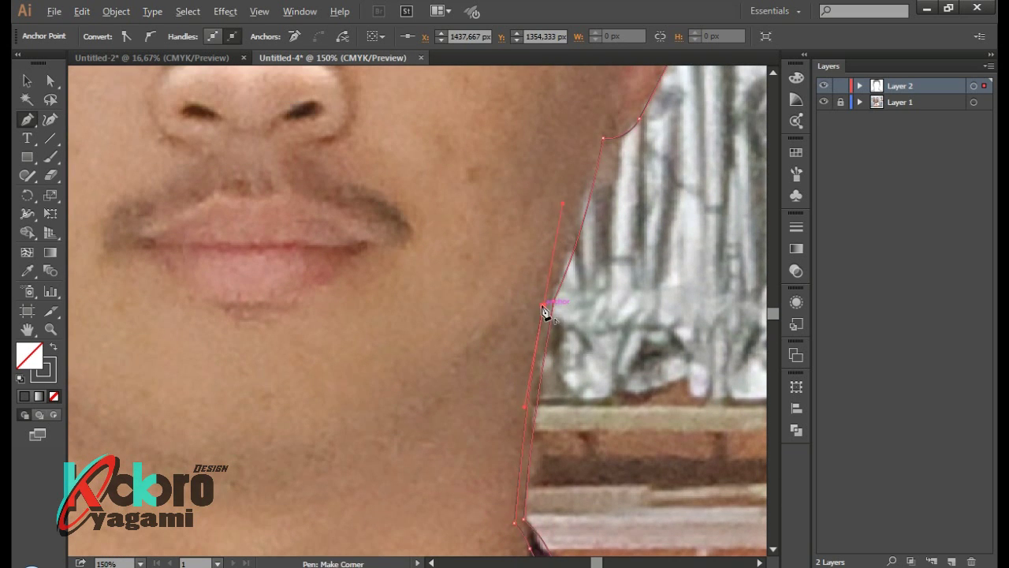
scroll(547, 301, "down", 2)
left_click_drag(490, 379, 462, 404)
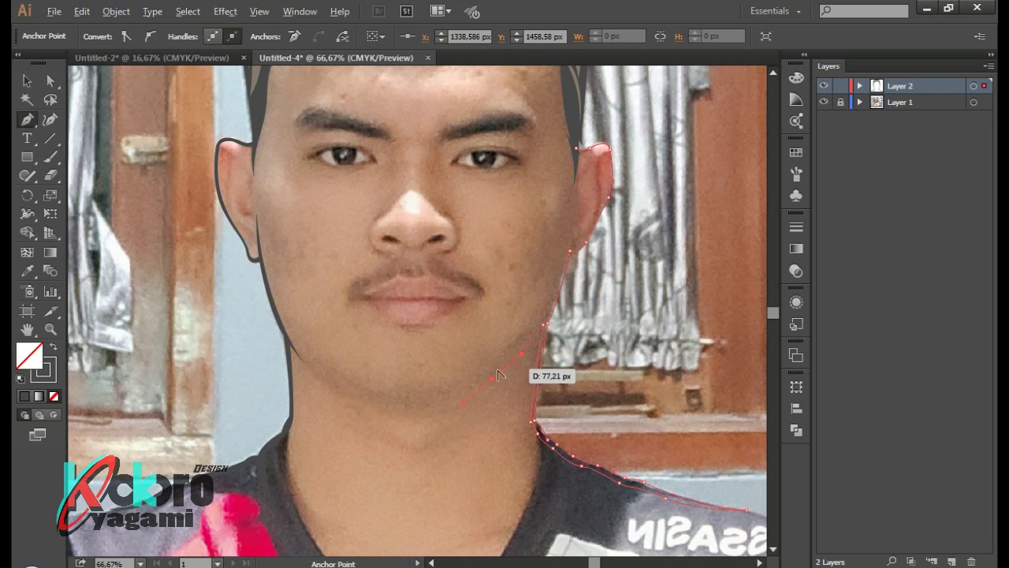
Add curved anchors below the right ear and up the jawline, undoing a stray handle
scroll(544, 347, "up", 2)
scroll(542, 341, "up", 3)
left_click_drag(578, 289, 582, 339)
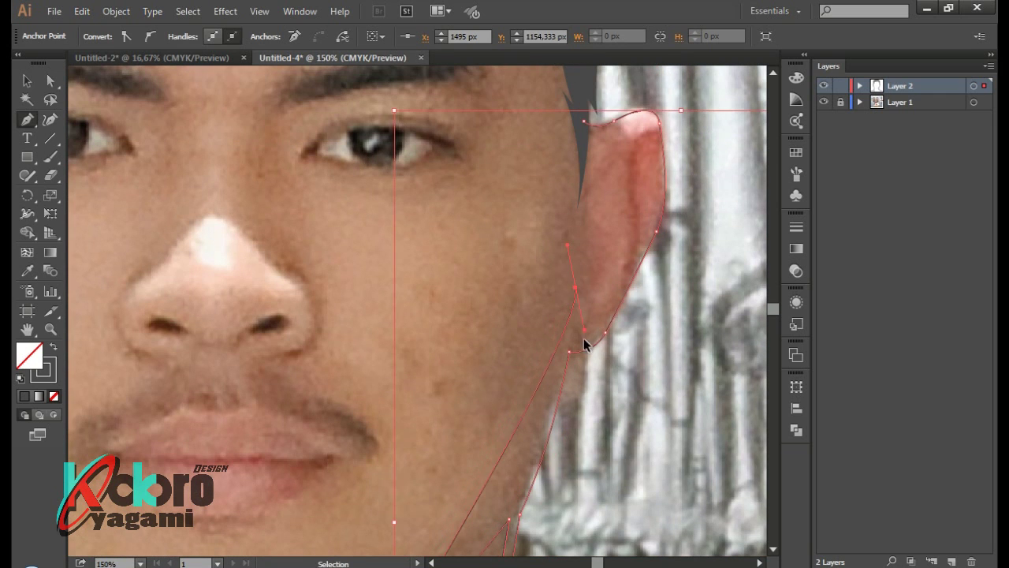
scroll(532, 538, "down", 3)
left_click_drag(520, 403, 540, 397)
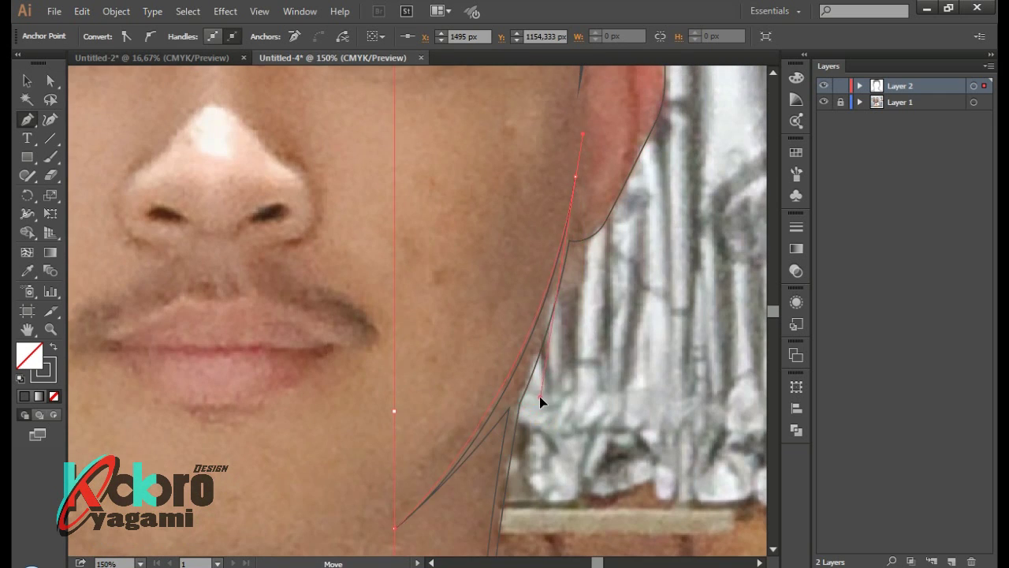
key("ctrl+z")
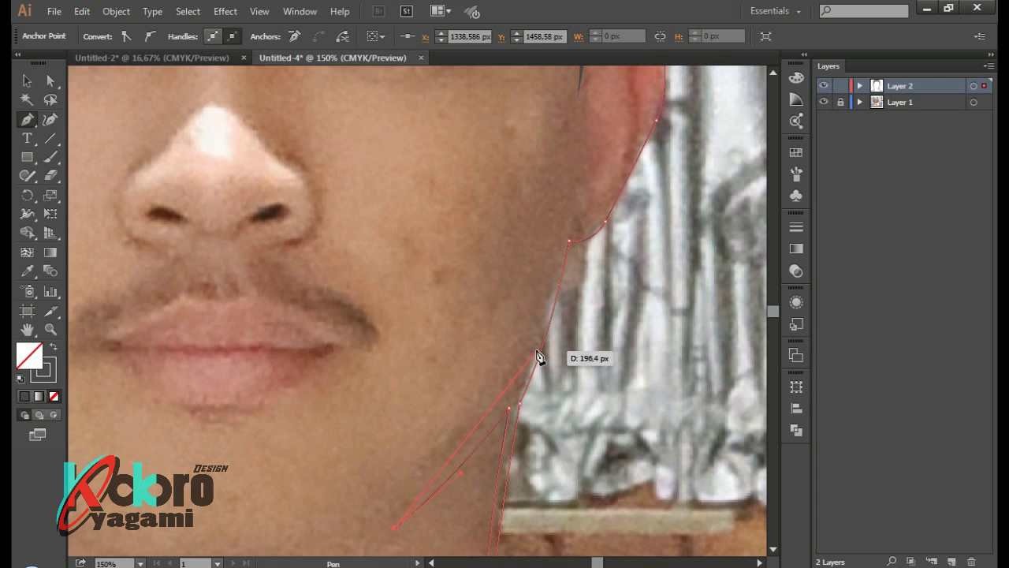
mouse_move(539, 357)
left_mouse_down()
mouse_move(541, 315)
mouse_move(572, 238)
left_mouse_up()
Curve the outline from the jaw over the top of the right ear, then hide the photo
scroll(500, 434, "up", 4)
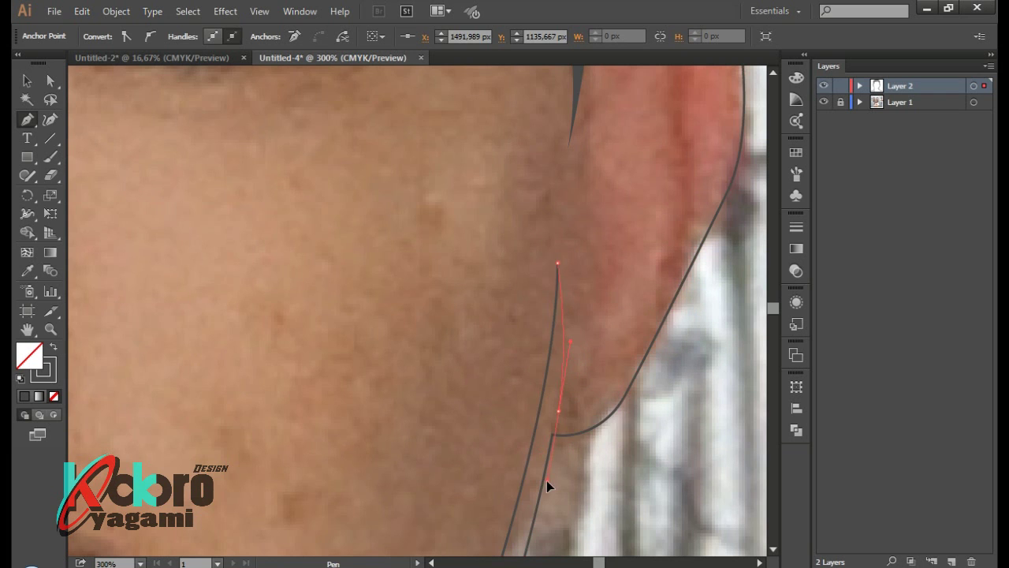
left_click_drag(558, 410, 626, 357)
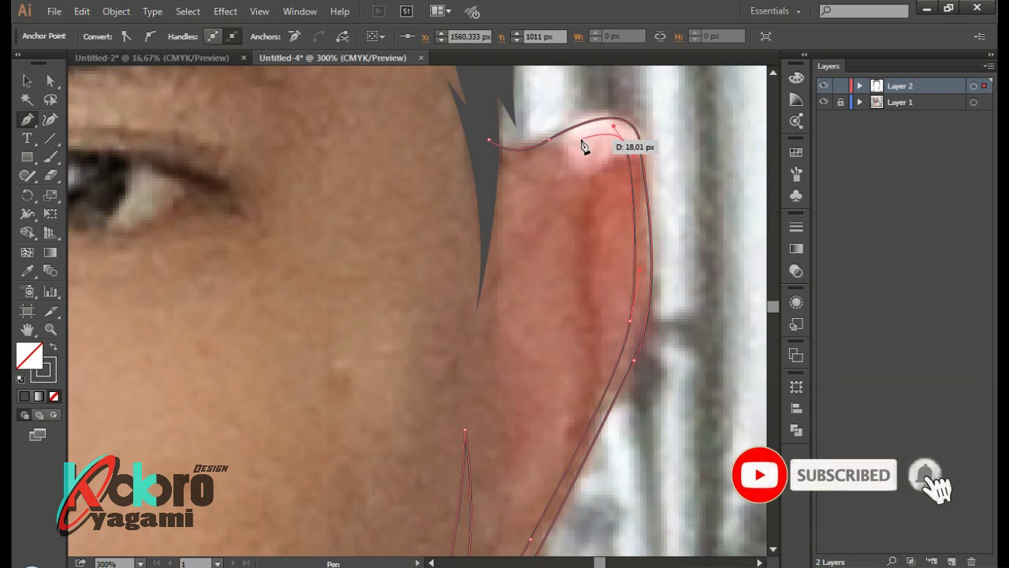
left_click_drag(629, 151, 572, 158)
left_click_drag(483, 148, 436, 124)
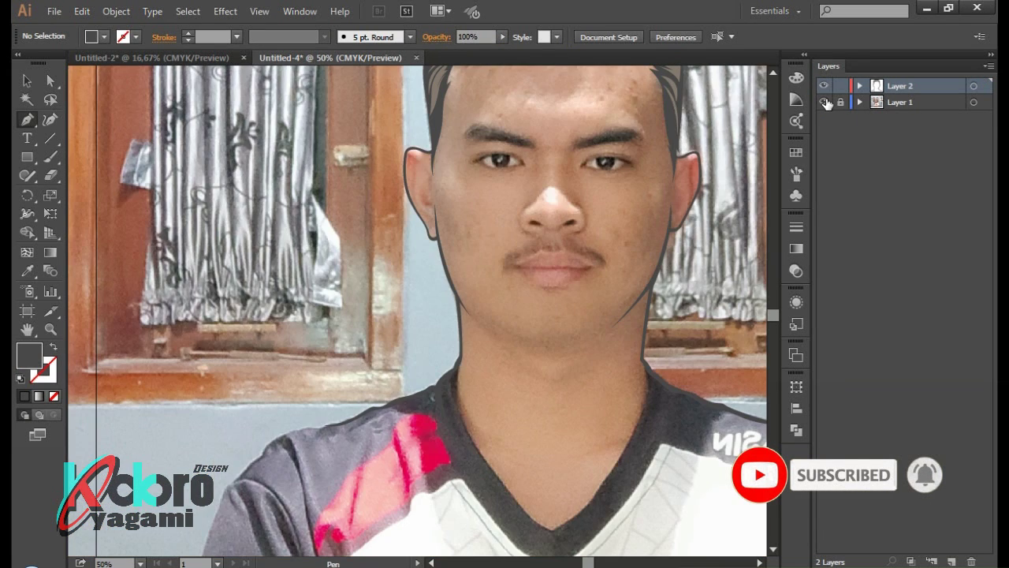
left_click(824, 102)
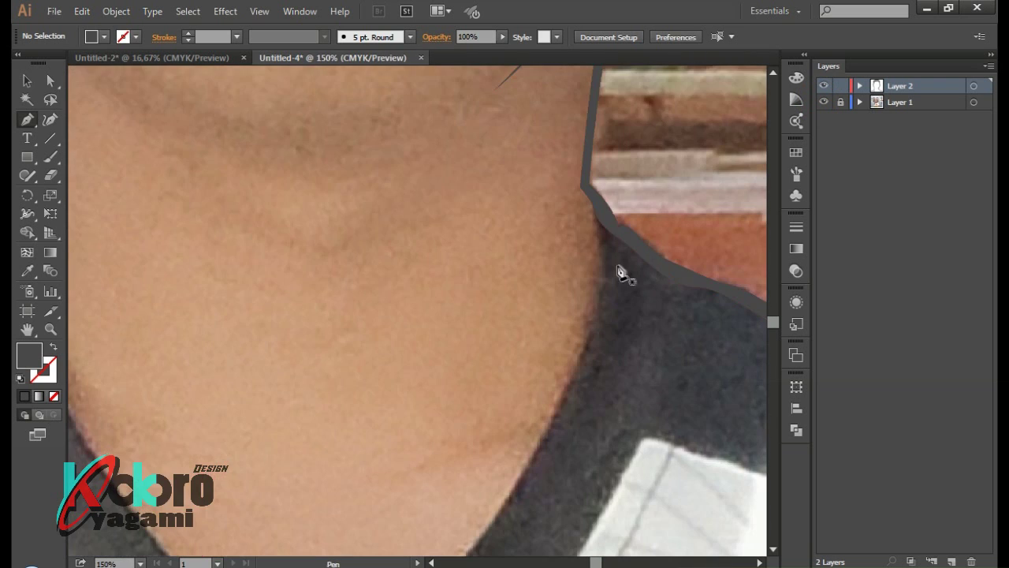
Start the collar path at the right neck edge, running down to the V and up to the left neck
left_click(591, 191)
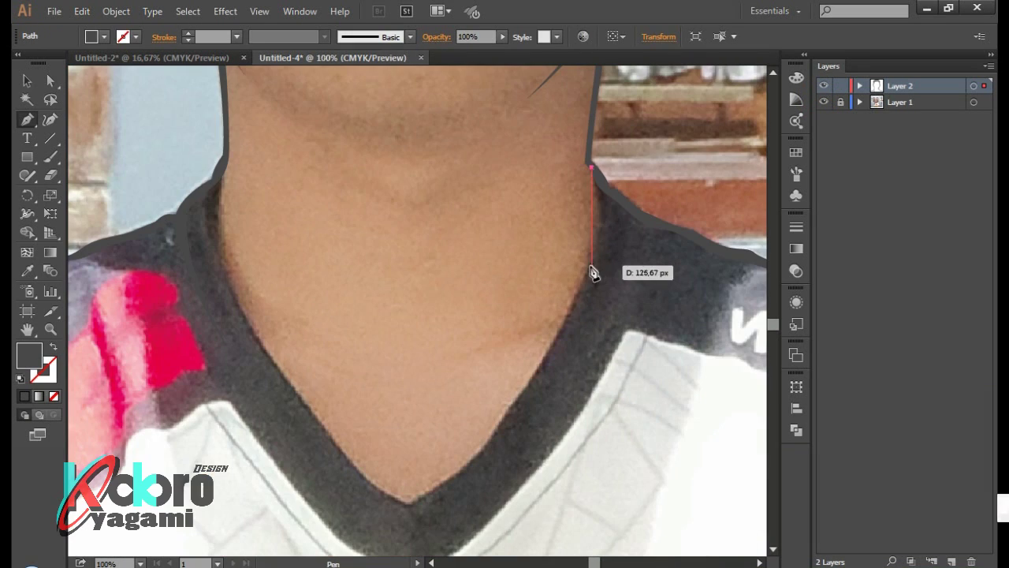
left_click(591, 268)
left_click(563, 324)
scroll(529, 383, "down", 2)
left_click_drag(406, 430, 497, 398)
scroll(343, 387, "up", 3)
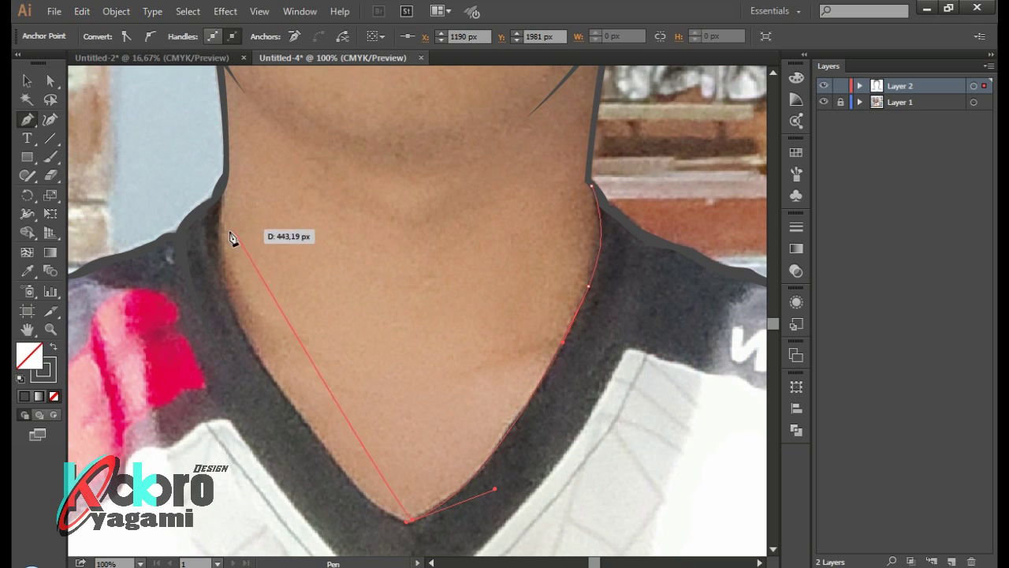
left_click(207, 201)
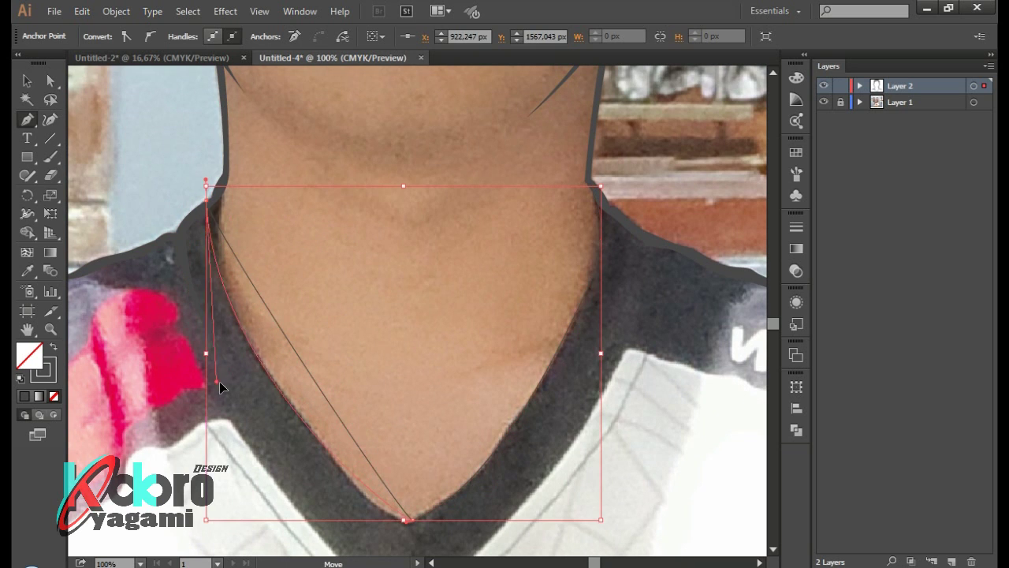
left_click_drag(220, 387, 245, 421)
left_click(204, 214, "alt")
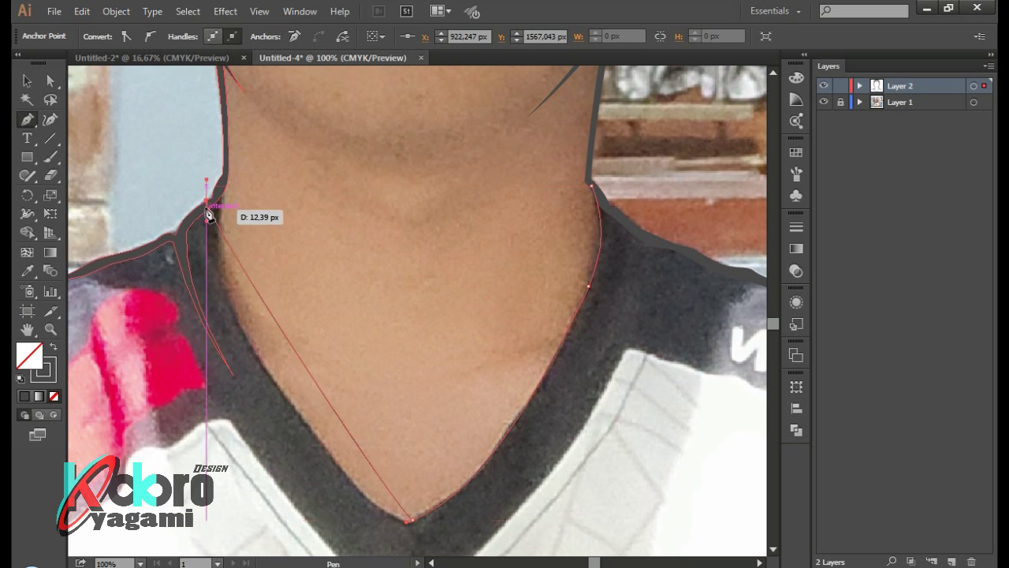
Curve the left collar edge and V bottom, then smooth their handles with Direct Selection
scroll(209, 207, "up", 1)
left_click_drag(207, 181, 243, 266)
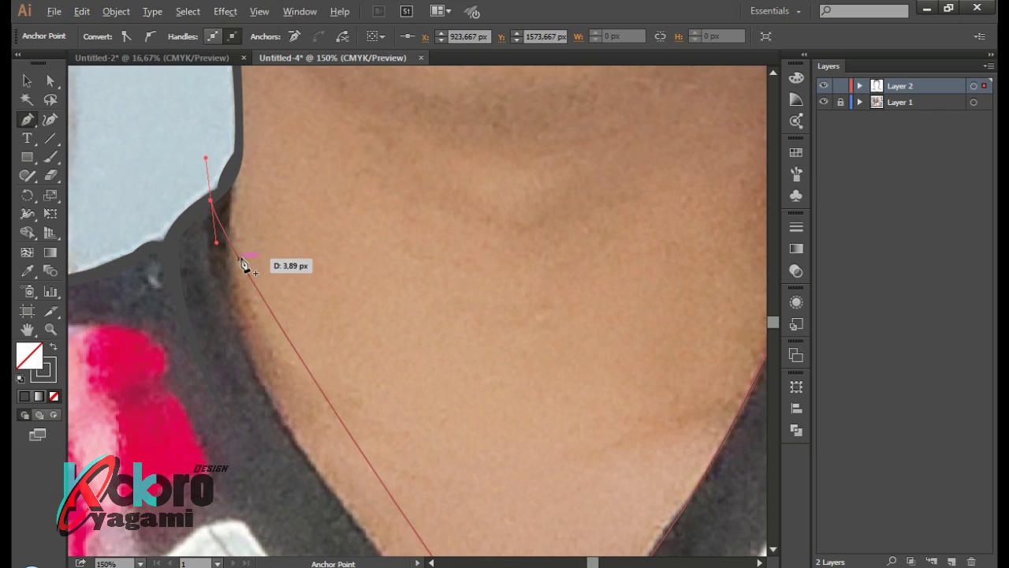
scroll(225, 249, "down", 1)
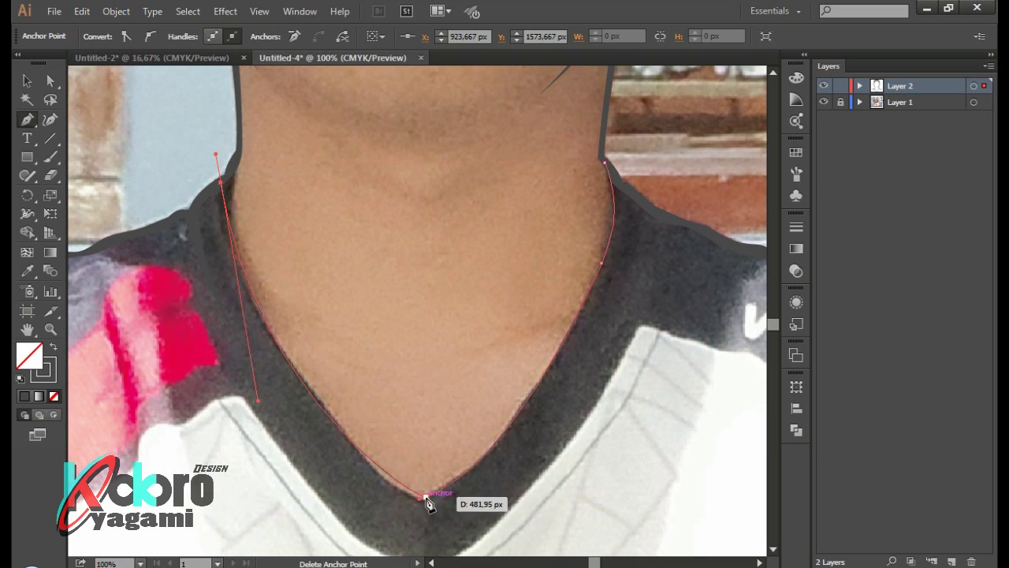
scroll(426, 498, "up", 2)
scroll(419, 414, "up", 1)
left_click_drag(436, 398, 339, 409)
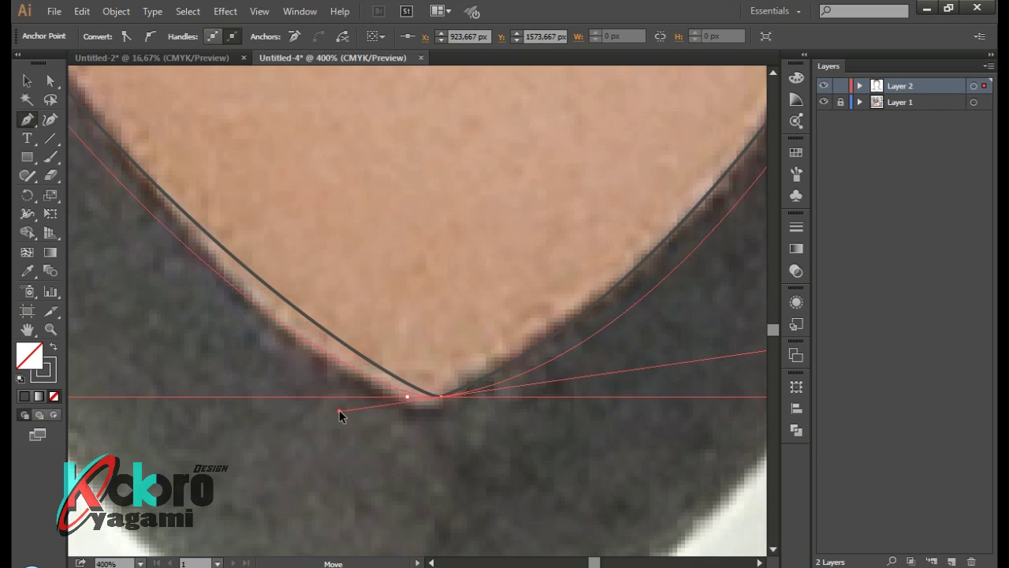
scroll(339, 410, "down", 2)
scroll(460, 378, "down", 1)
key("ctrl")
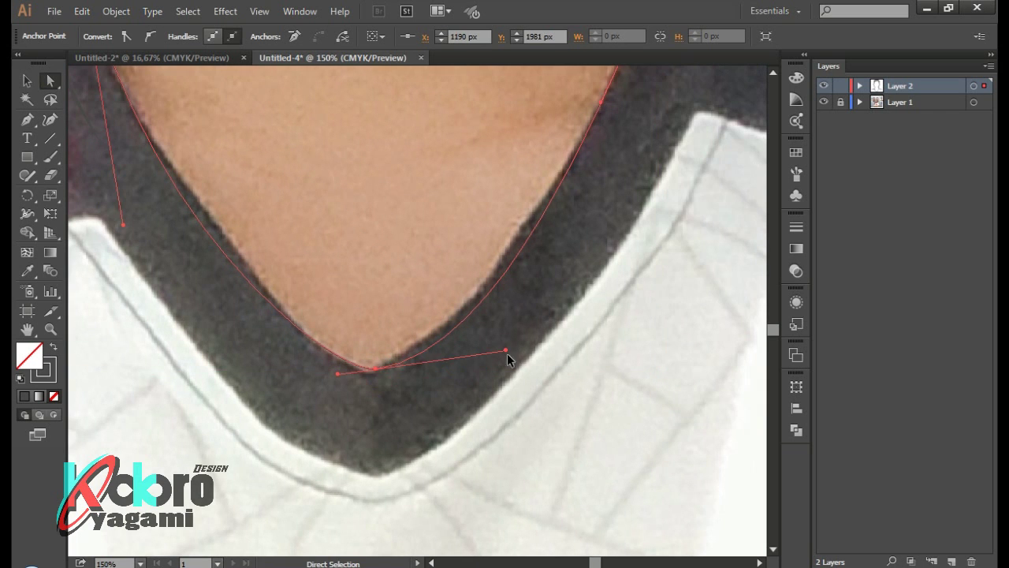
left_click_drag(507, 354, 526, 318)
scroll(527, 314, "up", 3)
scroll(233, 392, "left", 2)
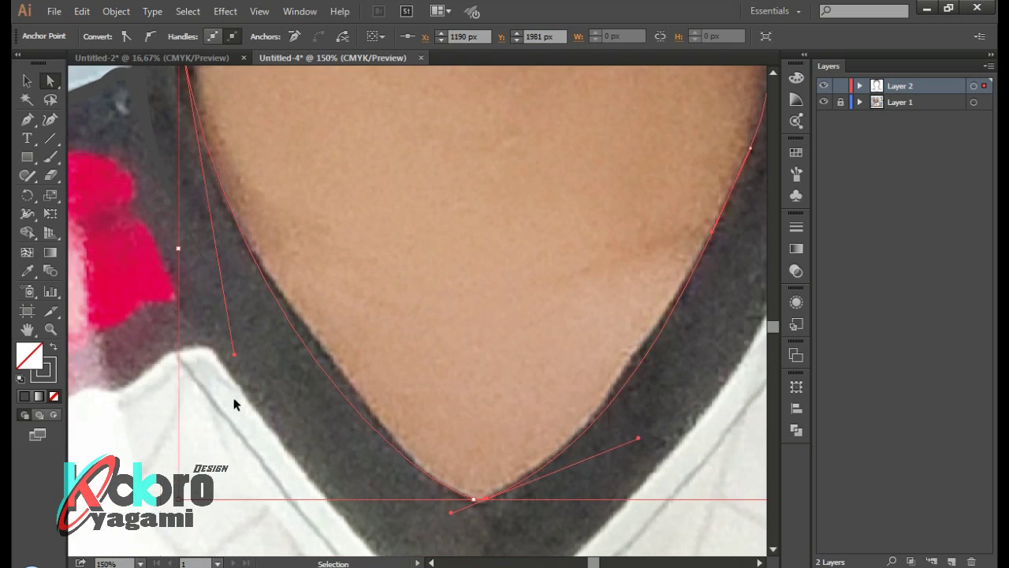
left_click_drag(235, 355, 236, 324)
Add a curved point at the V-neck bottom and reshape its handles
scroll(219, 314, "up", 3)
left_click(180, 197)
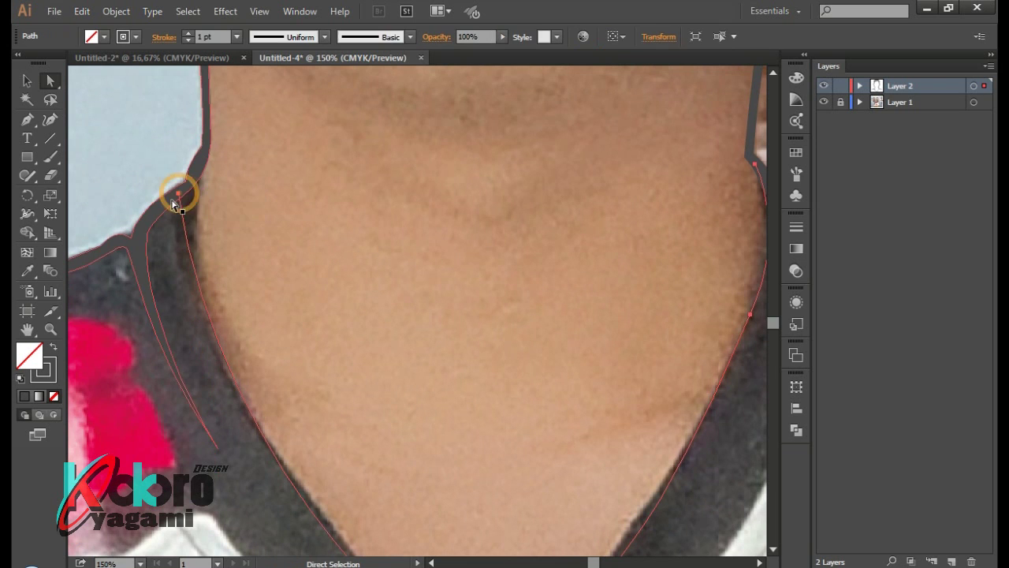
left_click(179, 202)
key("ctrl+minus")
key("ctrl+minus")
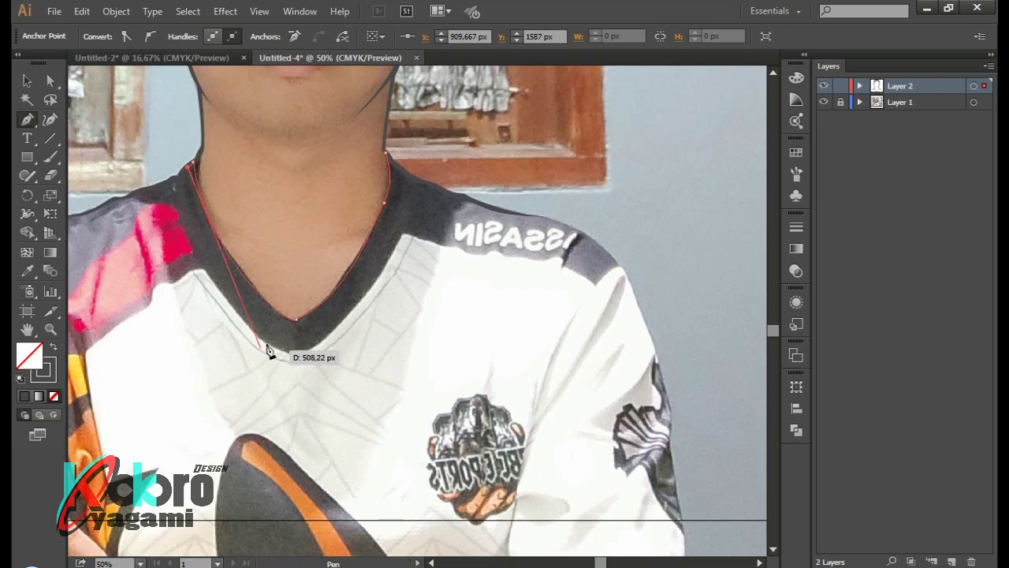
key("ctrl+plus")
left_click_drag(316, 311, 331, 318)
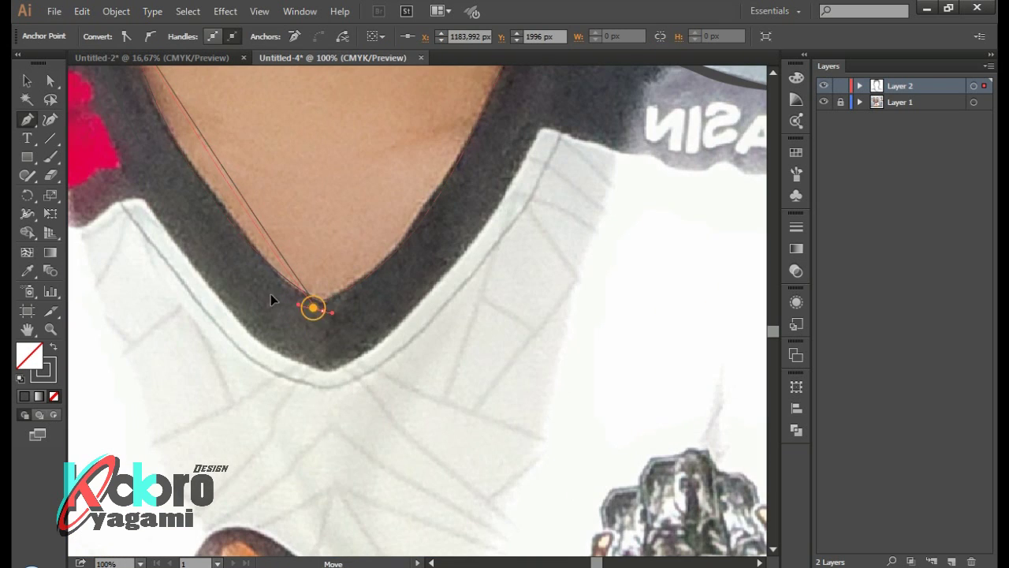
scroll(198, 221, "up", 3)
scroll(198, 221, "left", 2)
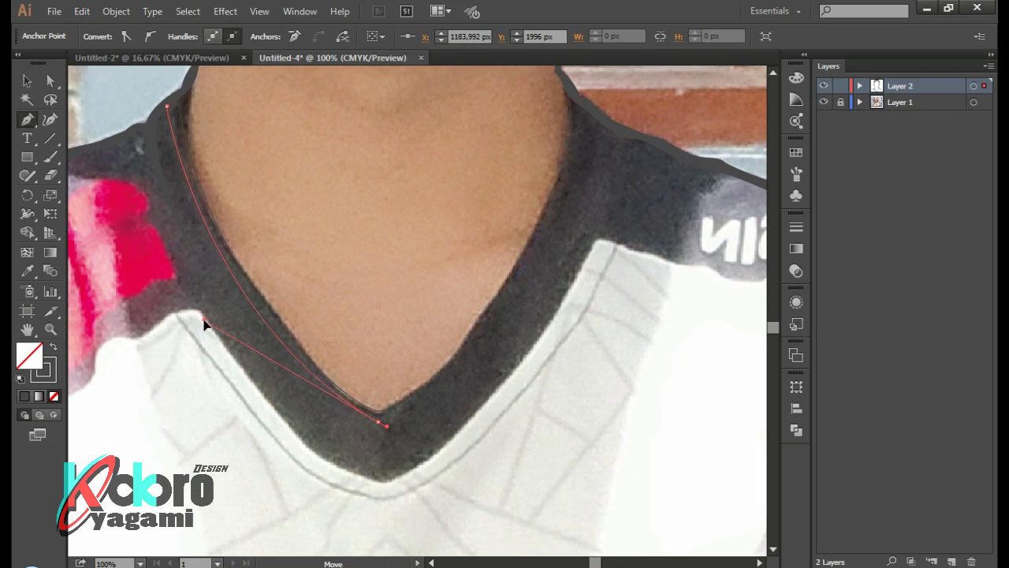
mouse_move(136, 181)
left_mouse_down()
mouse_move(530, 307)
mouse_move(573, 256)
mouse_move(491, 466)
left_mouse_up()
End the collar at the right neck top, deselect it, and hide the photo to review
scroll(530, 308, "up", 2)
scroll(581, 236, "down", 1)
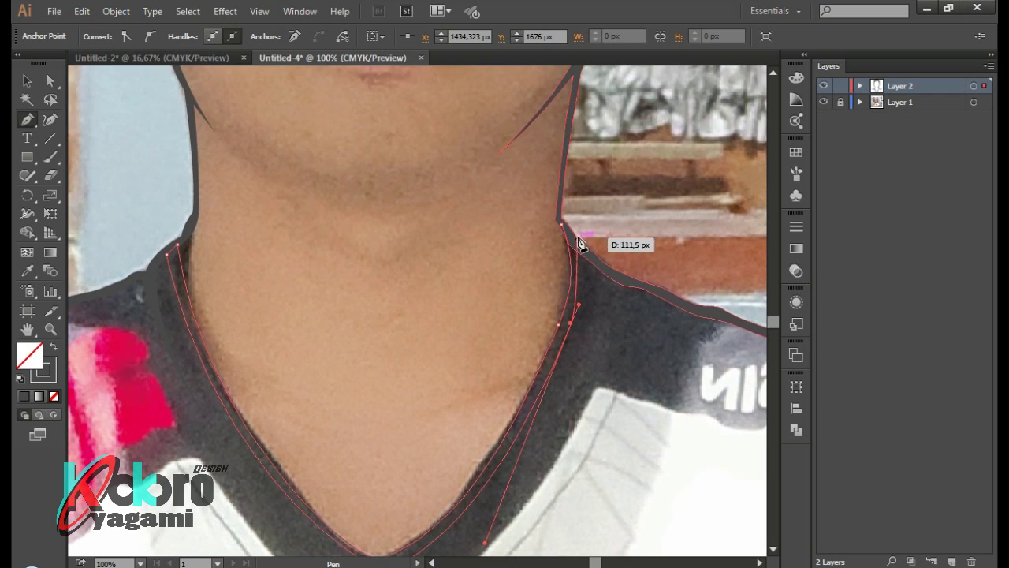
scroll(581, 234, "up", 2)
left_click_drag(556, 206, 560, 211)
left_click(623, 198, "ctrl")
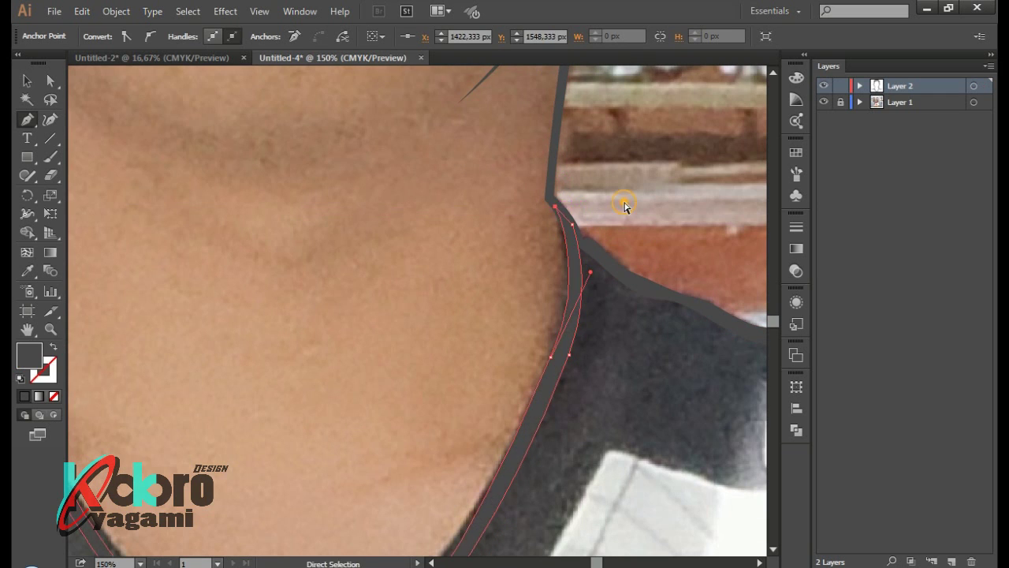
scroll(680, 172, "down", 4)
left_click(822, 104)
Show the photo again and trace the outer collar edge from the left down to the V bottom
scroll(687, 192, "up", 2)
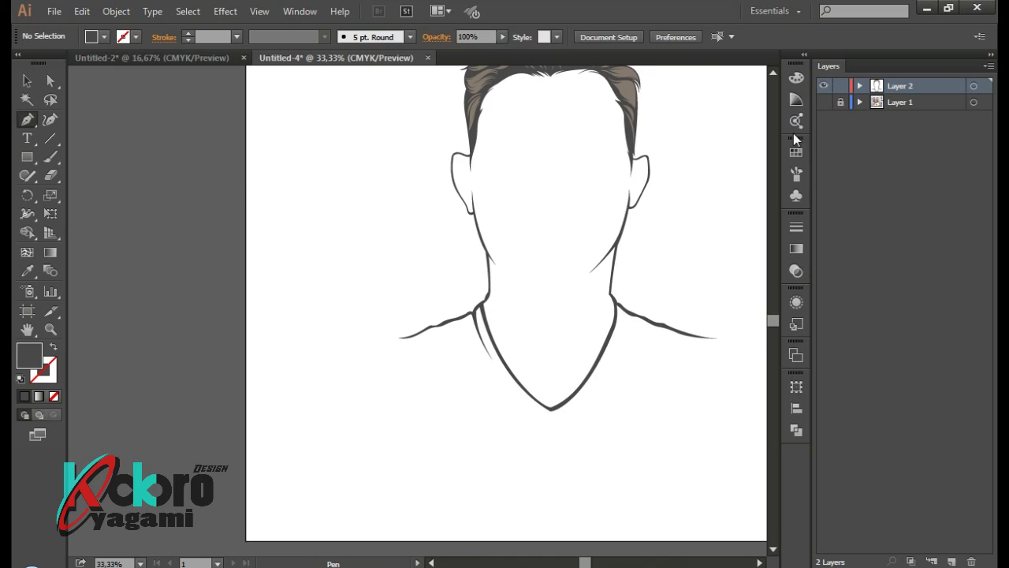
left_click(823, 103)
scroll(581, 300, "up", 3)
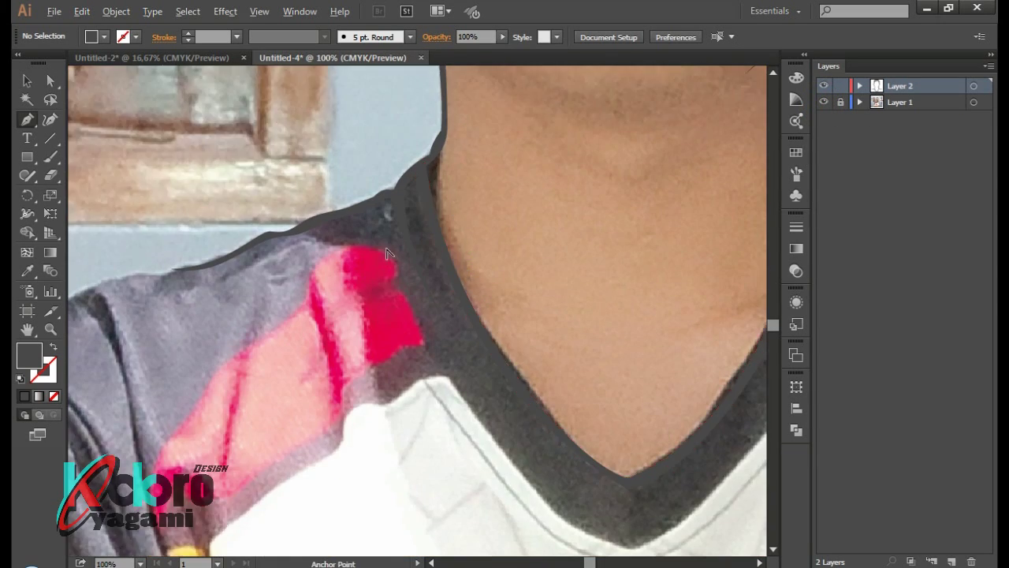
scroll(539, 138, "down", 1)
scroll(599, 157, "right", 2)
scroll(623, 205, "up", 4)
scroll(568, 245, "down", 1)
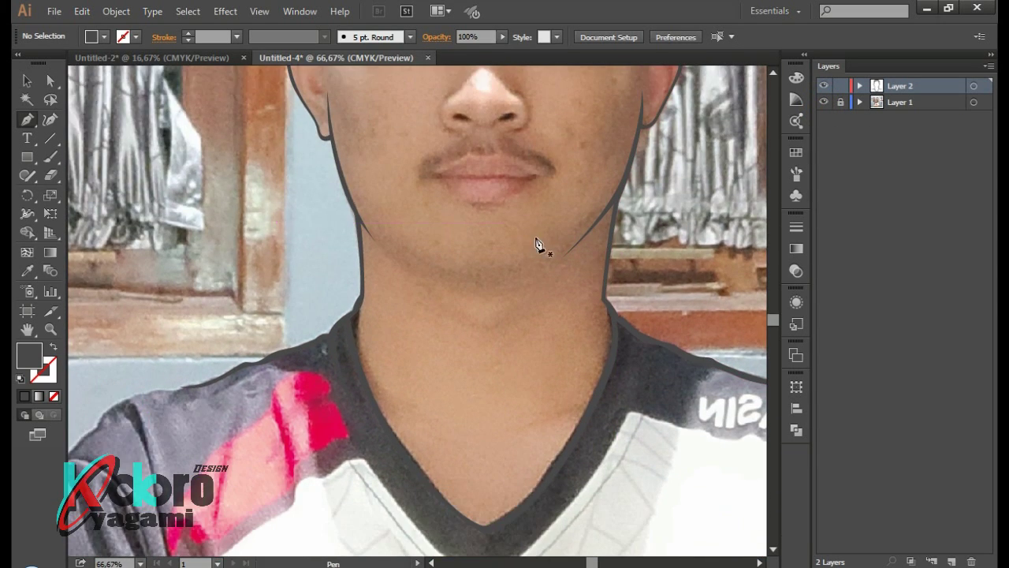
scroll(473, 299, "down", 1)
scroll(376, 363, "up", 2)
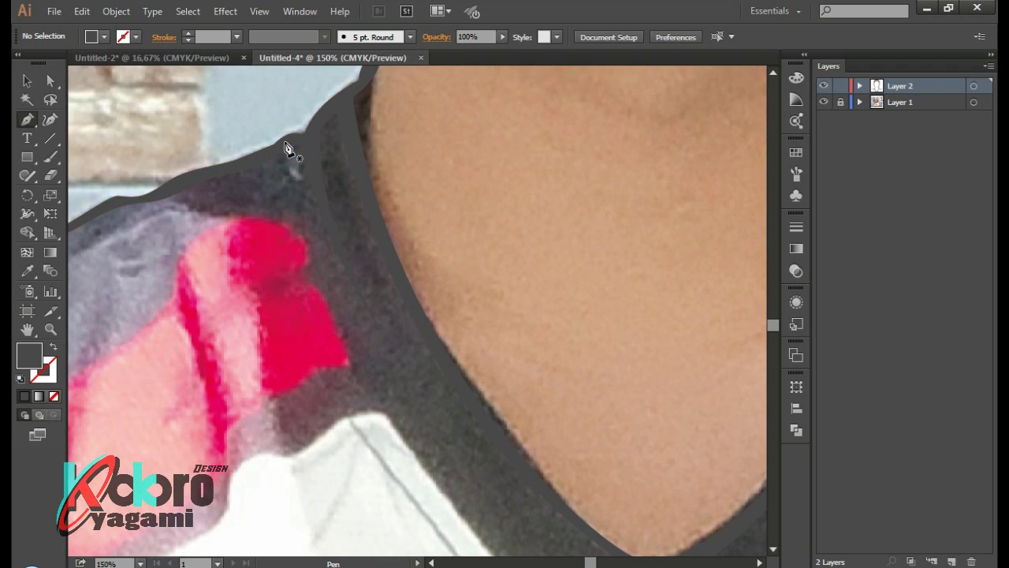
left_click(285, 148)
scroll(286, 149, "down", 2)
left_click_drag(491, 358, 351, 309)
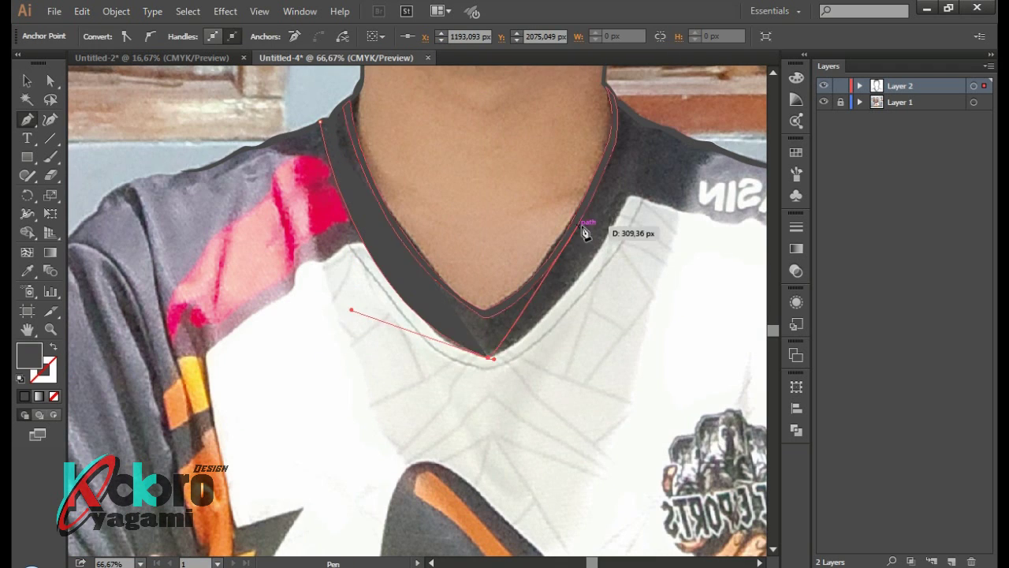
scroll(615, 205, "up", 1)
Adjust the right collar point's handles and place a smooth point at the V-neck bottom
left_click_drag(643, 178, 662, 69)
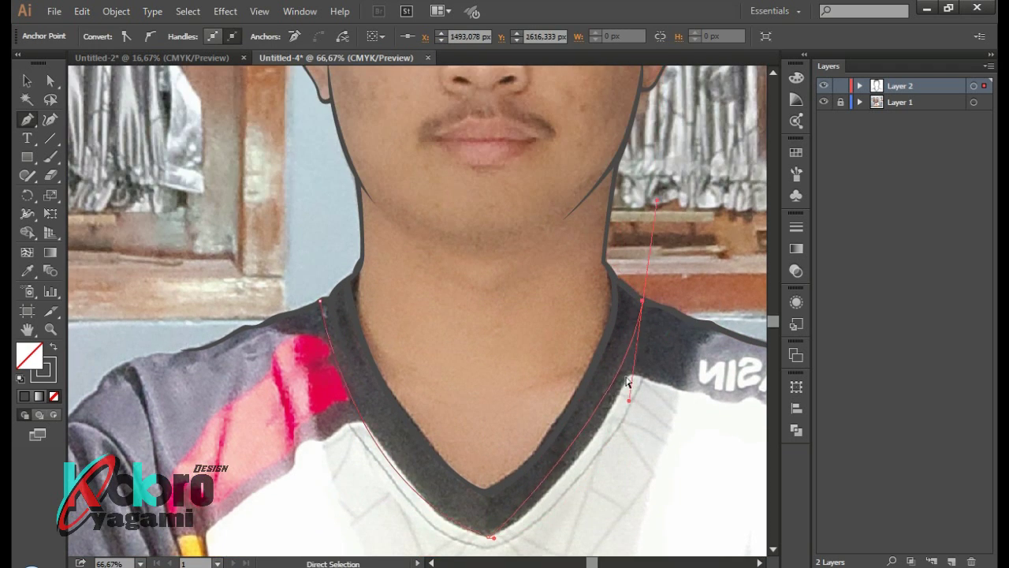
left_click_drag(628, 400, 619, 453)
left_click(643, 301)
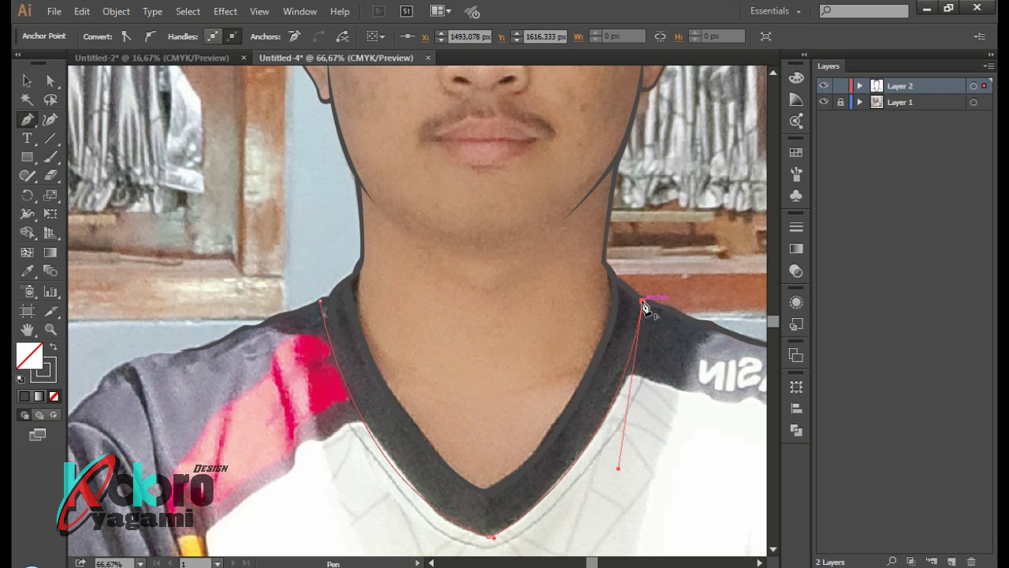
scroll(645, 304, "up", 1)
scroll(645, 303, "down", 4)
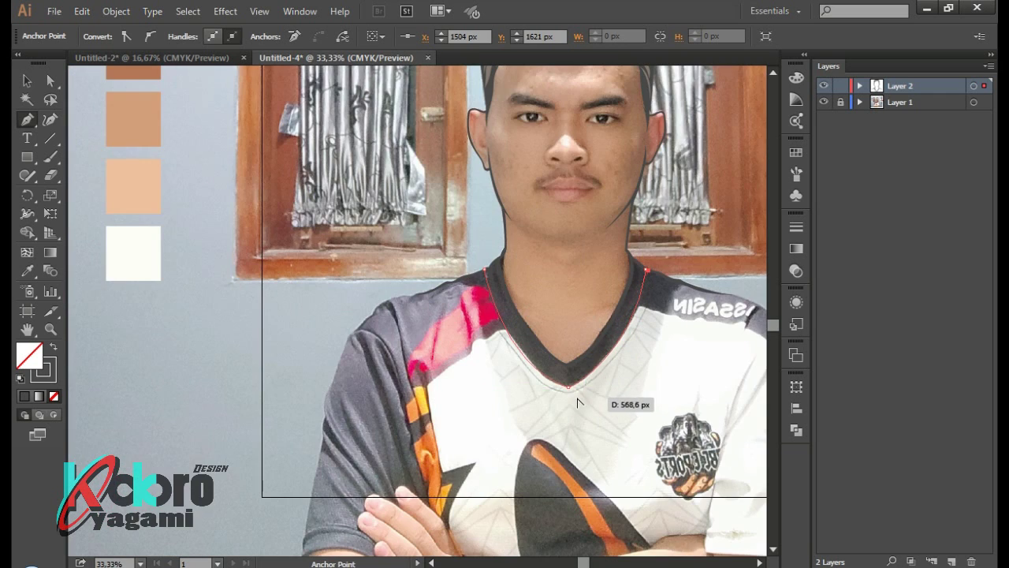
scroll(611, 399, "up", 4)
left_click_drag(558, 379, 664, 386)
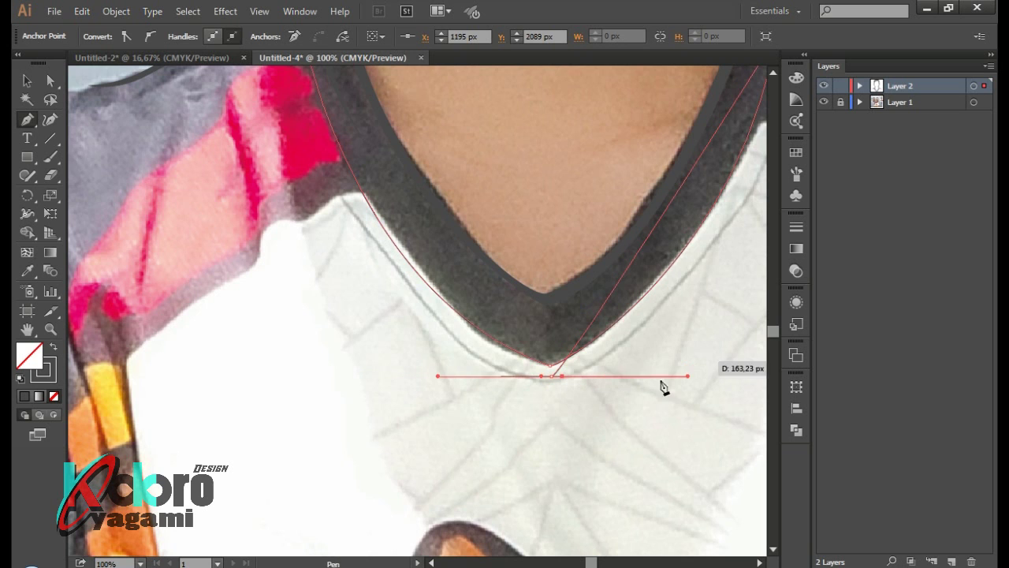
left_click_drag(564, 384, 729, 344)
Bend and refine the inner collar curve so it follows the neckline
scroll(653, 344, "down", 1)
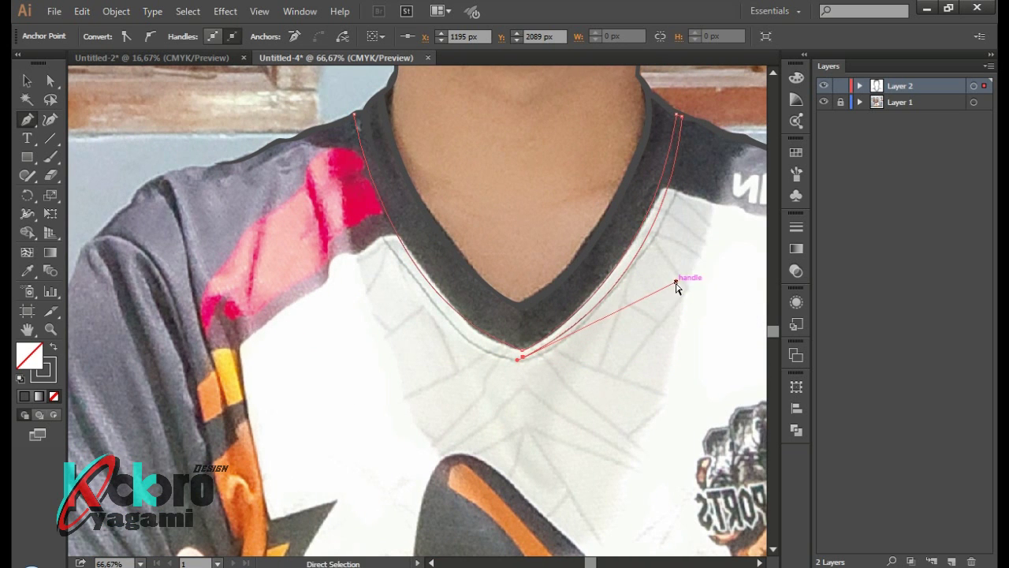
scroll(360, 322, "up", 3)
scroll(365, 228, "up", 2)
scroll(365, 227, "down", 1)
scroll(383, 240, "down", 1)
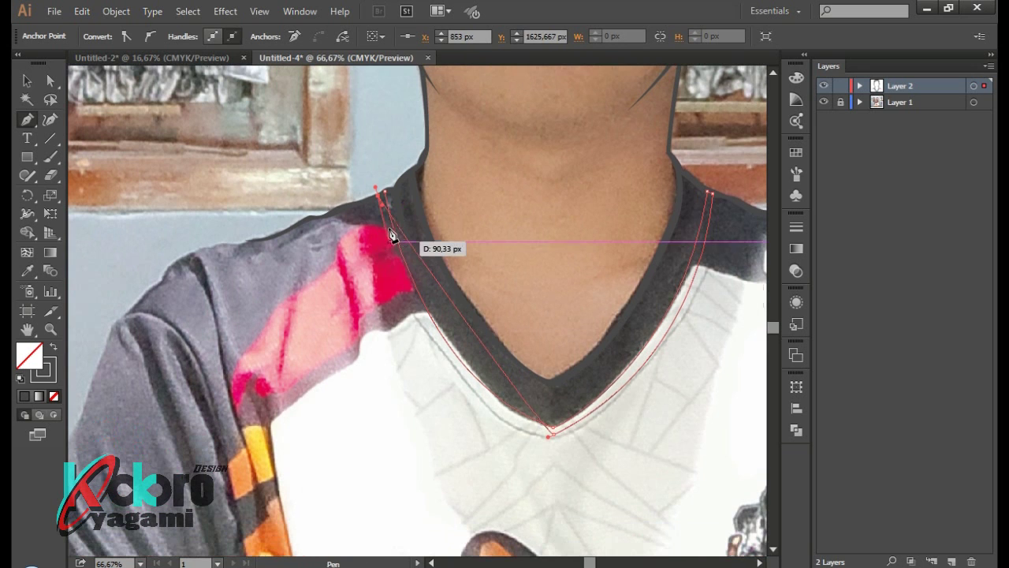
mouse_move(364, 227)
left_mouse_down()
mouse_move(442, 408)
mouse_move(420, 398)
left_mouse_up()
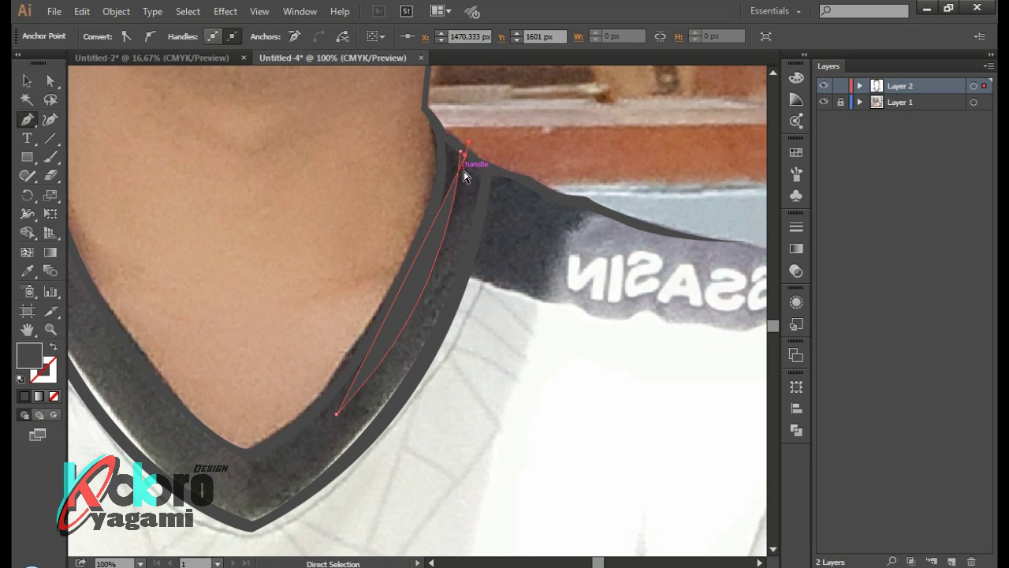
mouse_move(464, 173)
left_mouse_down()
mouse_move(431, 350)
mouse_move(458, 291)
left_mouse_up()
left_click_drag(469, 156, 461, 150)
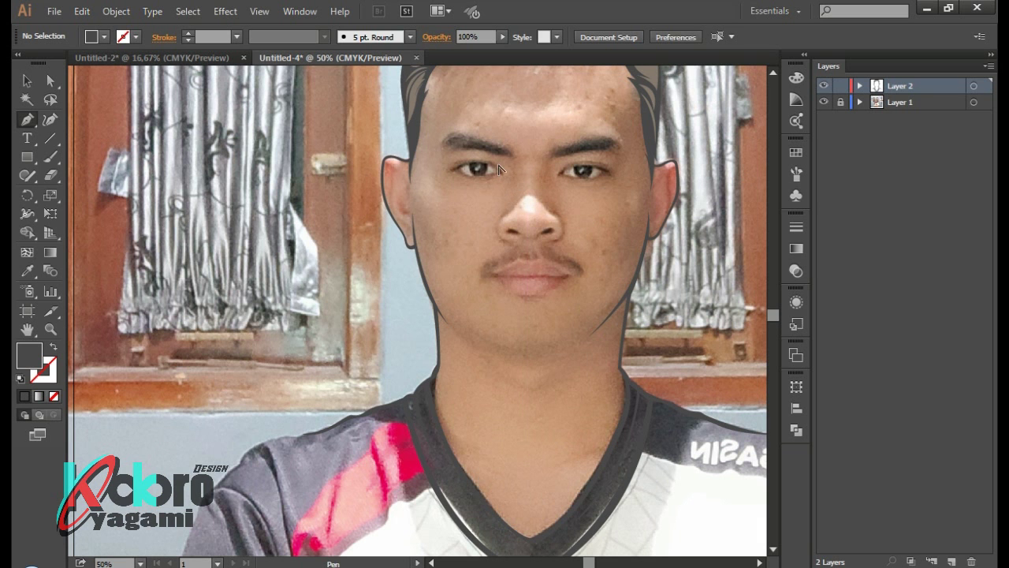
Draw curved hair-strand slivers at the left eyebrow's outer end
scroll(499, 170, "up", 1)
scroll(500, 265, "up", 2)
scroll(584, 313, "up", 2)
left_click_drag(552, 322, 557, 266)
left_click(543, 322)
left_click_drag(505, 218, 479, 190)
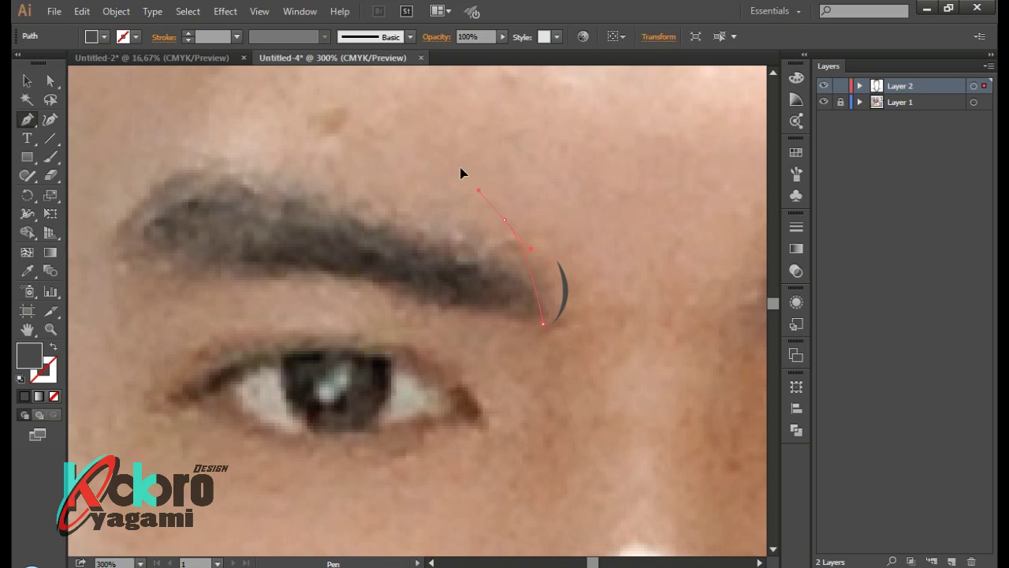
left_click_drag(514, 244, 587, 263)
left_click_drag(543, 322, 544, 332)
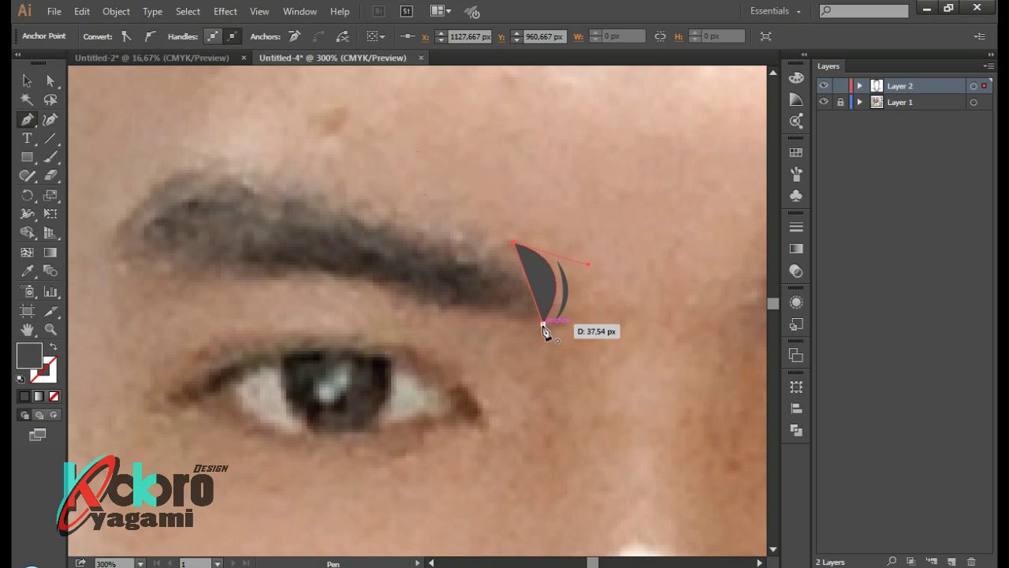
Trace the brow's top edge toward the inner end, adding a flick strand there
left_click(535, 325)
left_click_drag(502, 242, 432, 209)
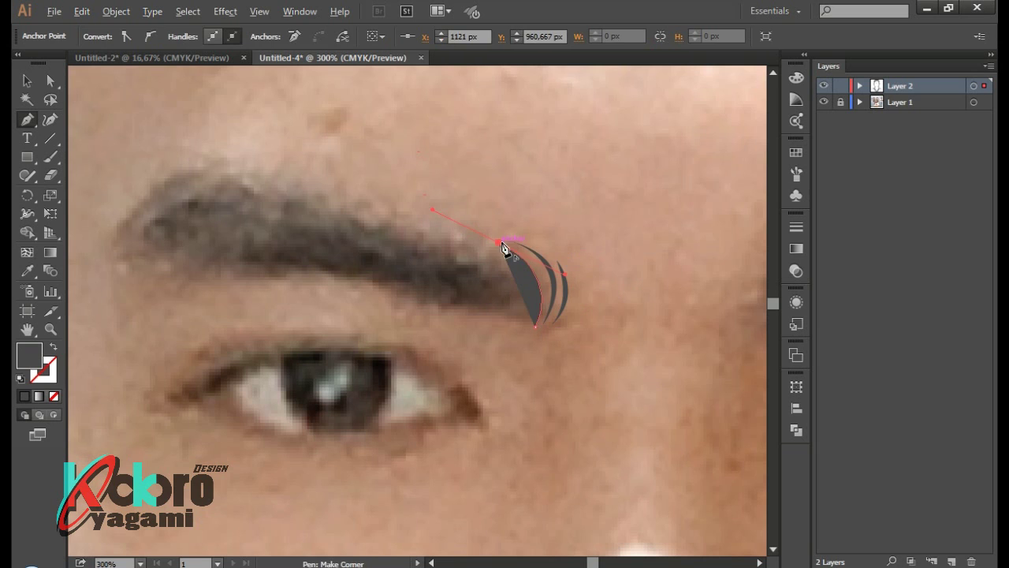
left_click_drag(535, 293, 583, 319)
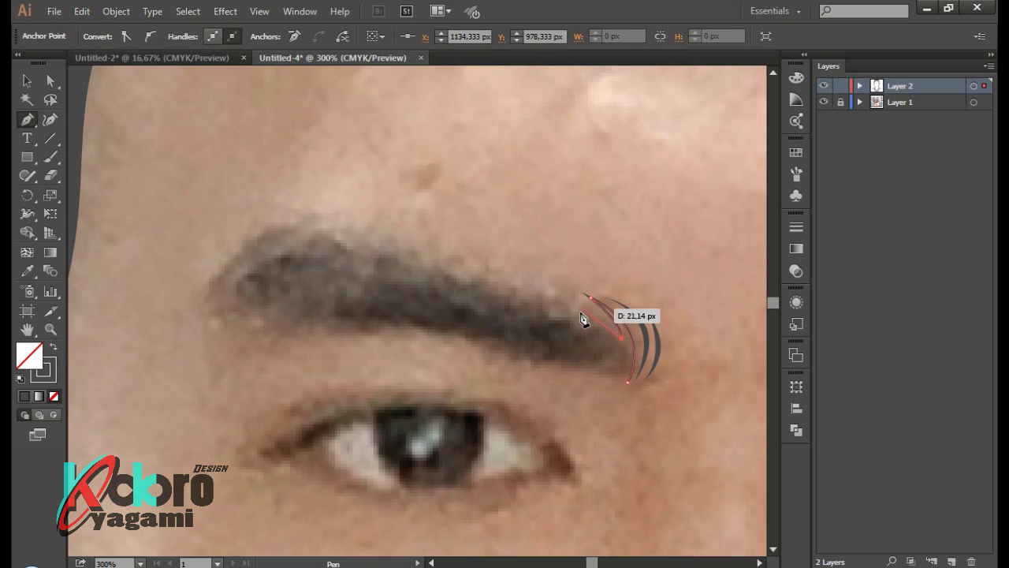
left_click_drag(345, 227, 363, 242)
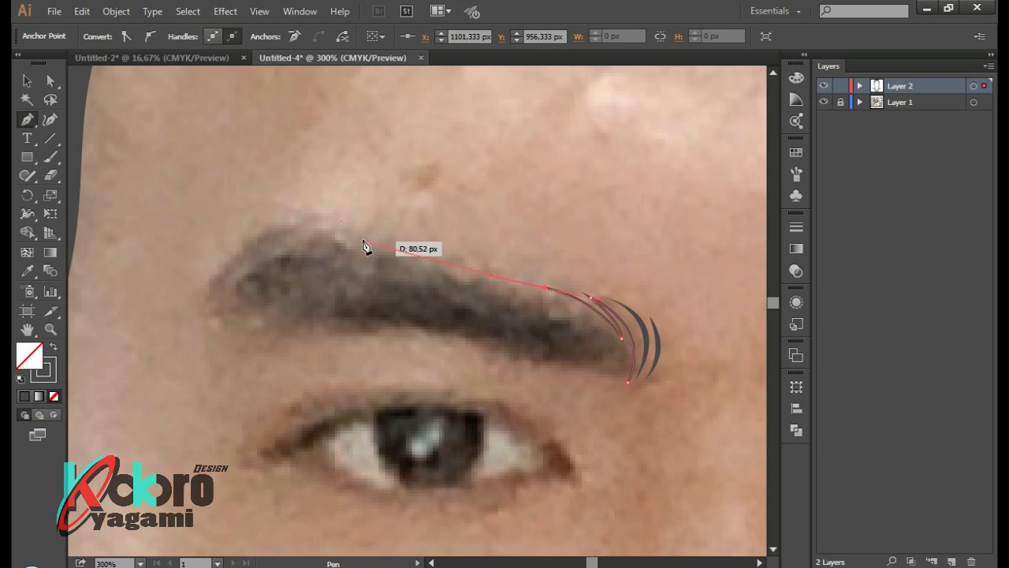
left_click_drag(268, 267, 234, 279)
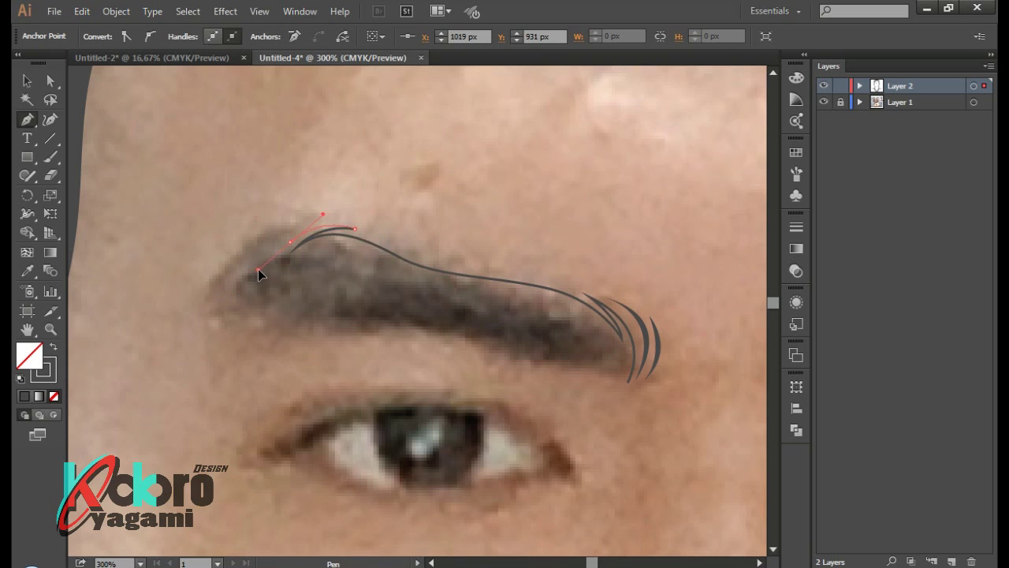
left_click_drag(355, 228, 350, 224)
scroll(318, 267, "left", 3)
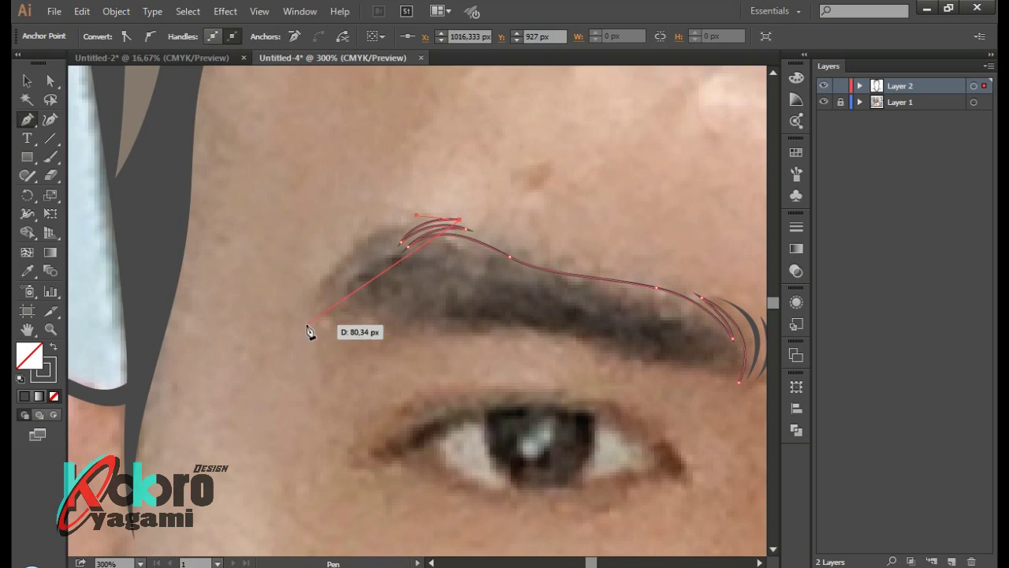
left_click_drag(306, 323, 363, 271)
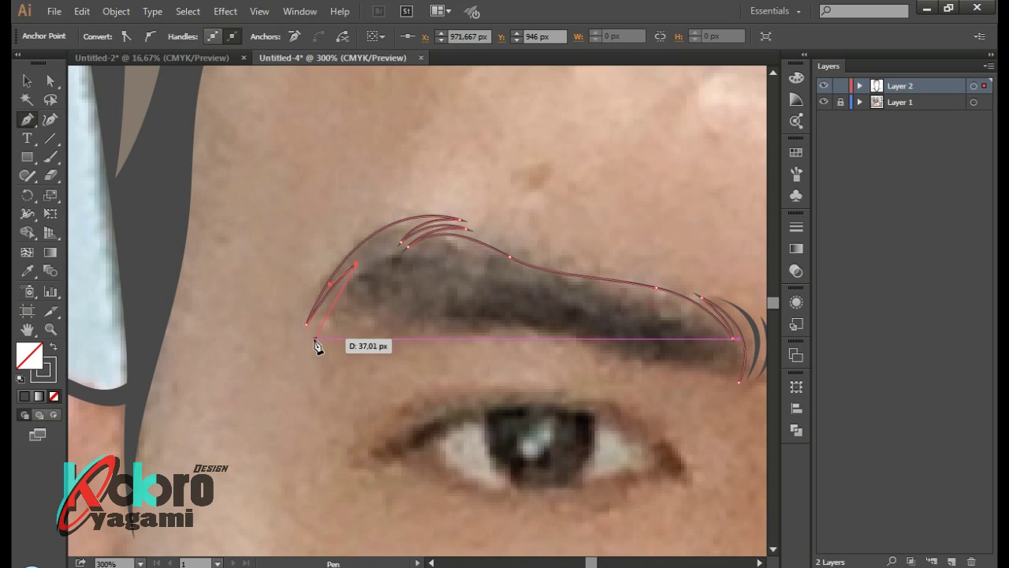
Trace the brow's spiky lower edge back toward the outer end
left_click(314, 339)
left_click_drag(471, 326, 565, 386)
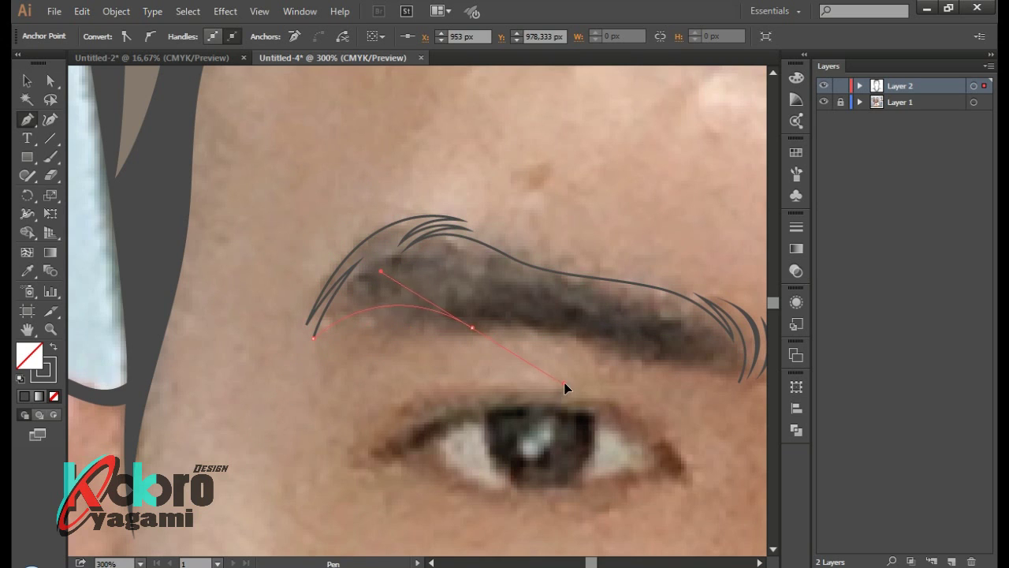
left_click_drag(481, 329, 488, 339)
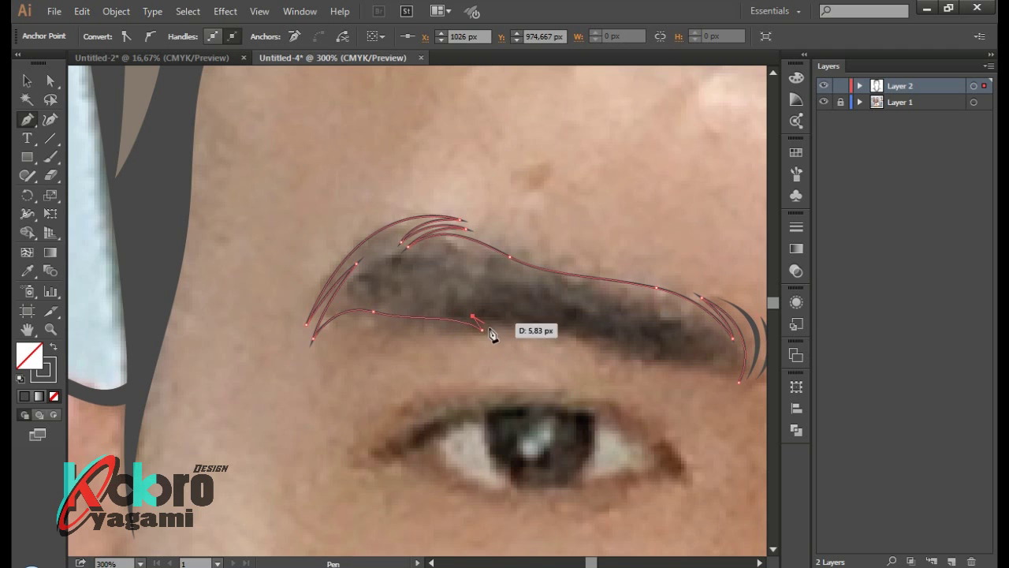
scroll(535, 349, "right", 3)
left_click(518, 341)
left_click_drag(572, 368, 585, 387)
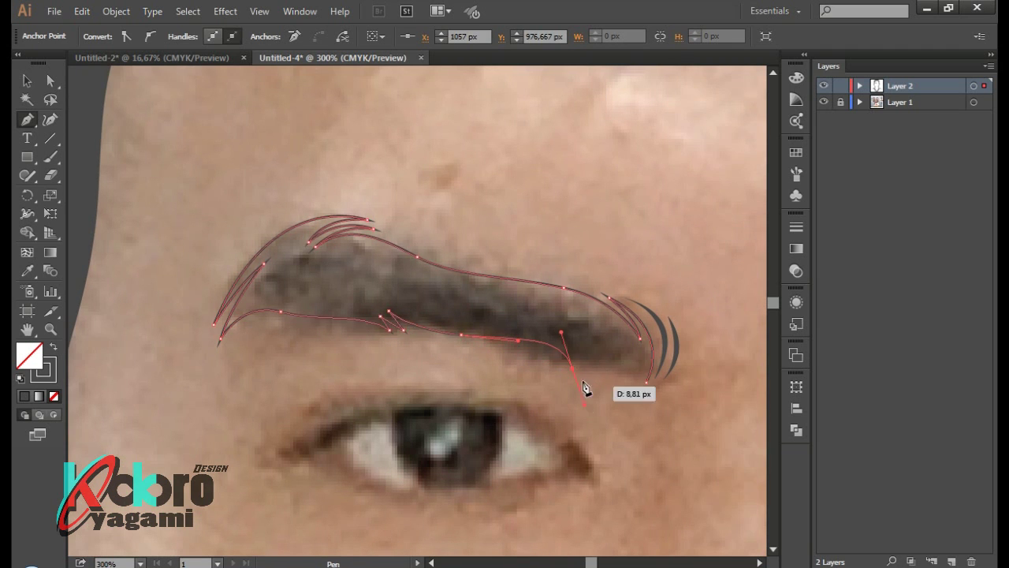
left_click_drag(559, 345, 534, 342)
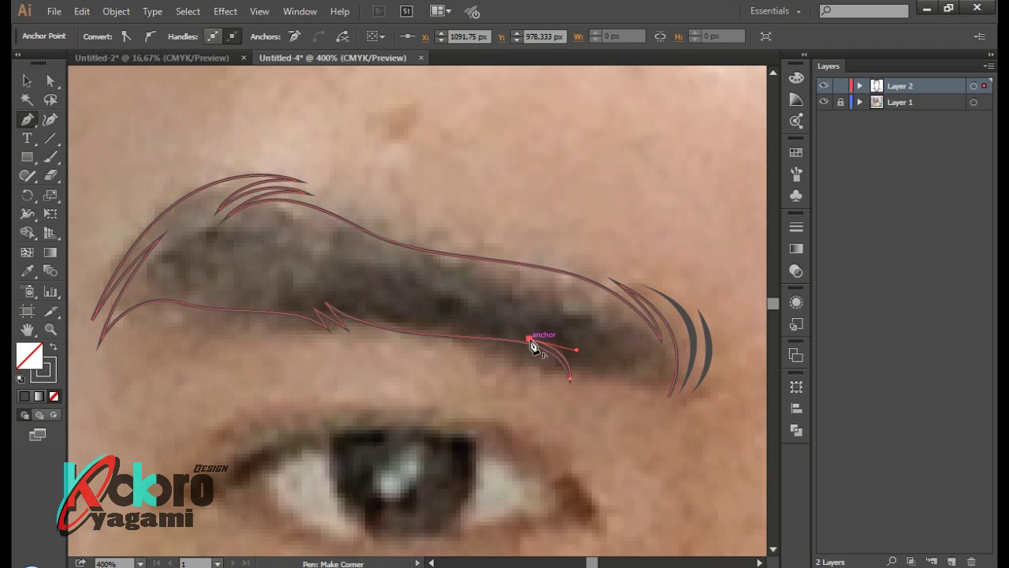
Add feathered strand tips at the outer end and close the eyebrow outline
key("ctrl+plus")
left_click_drag(585, 294, 593, 292)
left_click_drag(619, 246, 594, 199)
left_click_drag(645, 302, 641, 349)
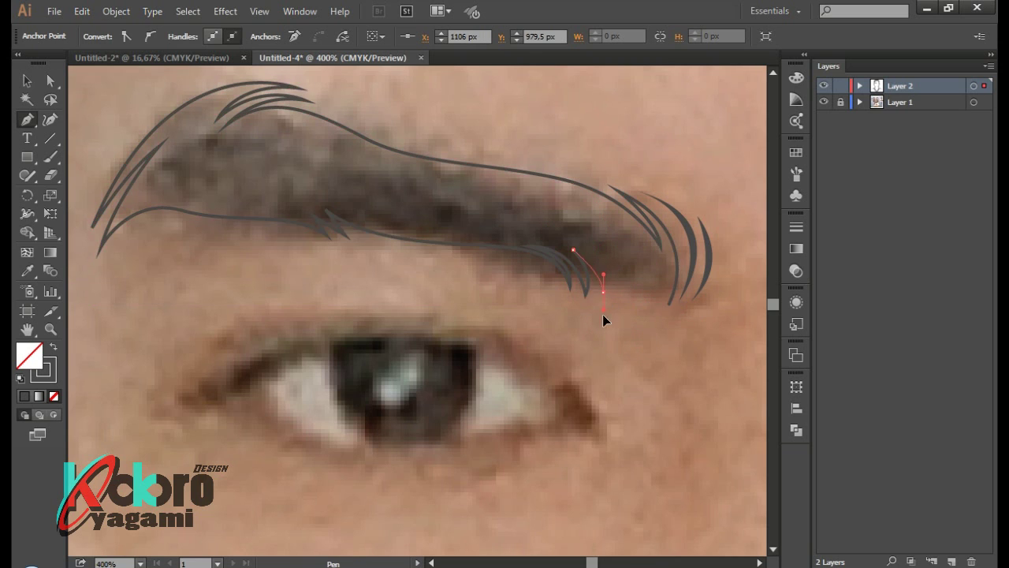
left_click(603, 292)
left_click_drag(640, 292, 635, 253)
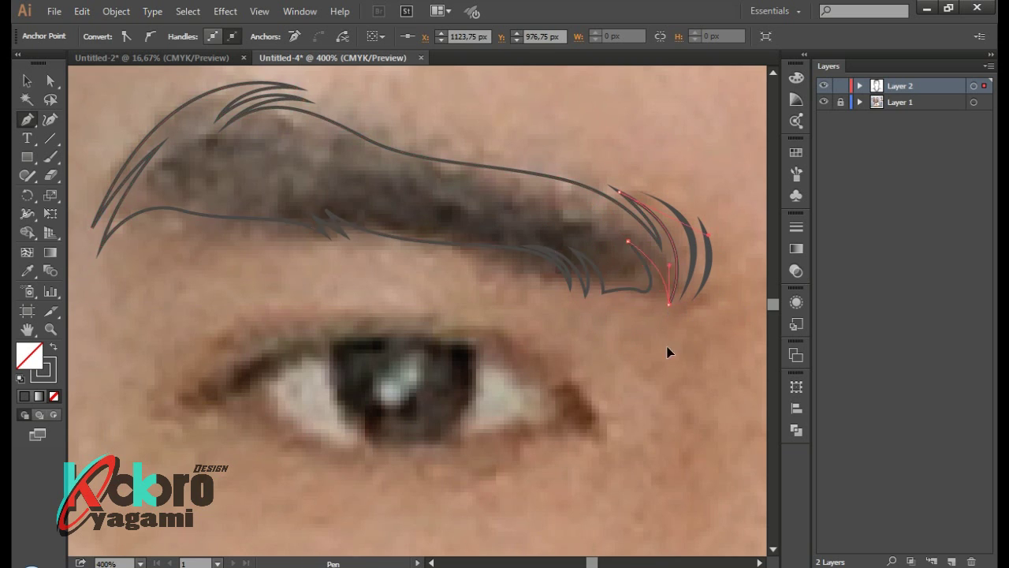
Fill the eyebrow shape dark grey, deselect it and zoom out
key("shift+x")
key("ctrl+shift+a")
key("ctrl+minus")
key("ctrl+minus")
key("ctrl+minus")
scroll(630, 386, "right", 5)
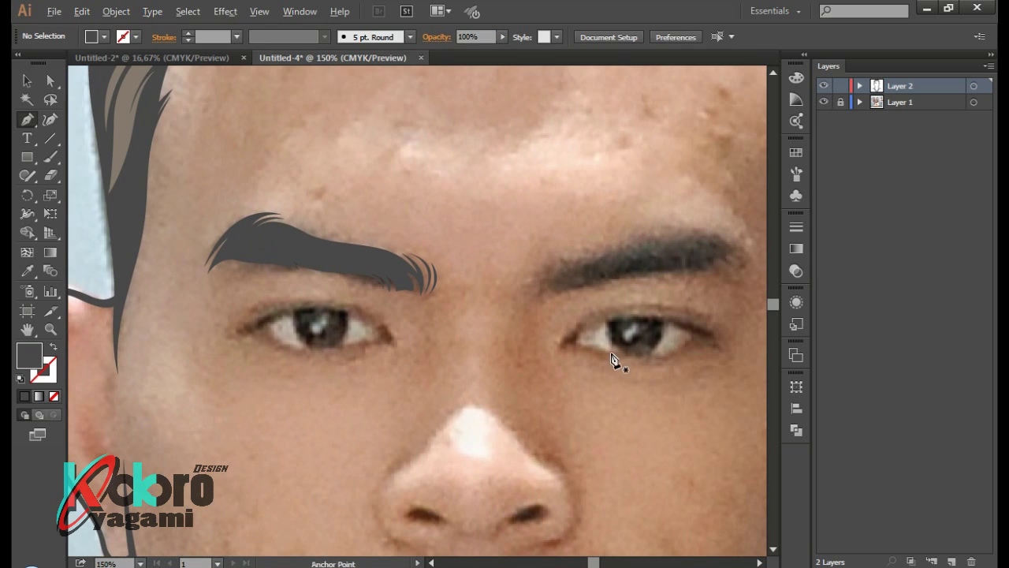
Make a vertically mirrored copy of the eyebrow and move it onto the right brow
left_click(239, 221)
right_click(365, 252)
left_click(585, 500)
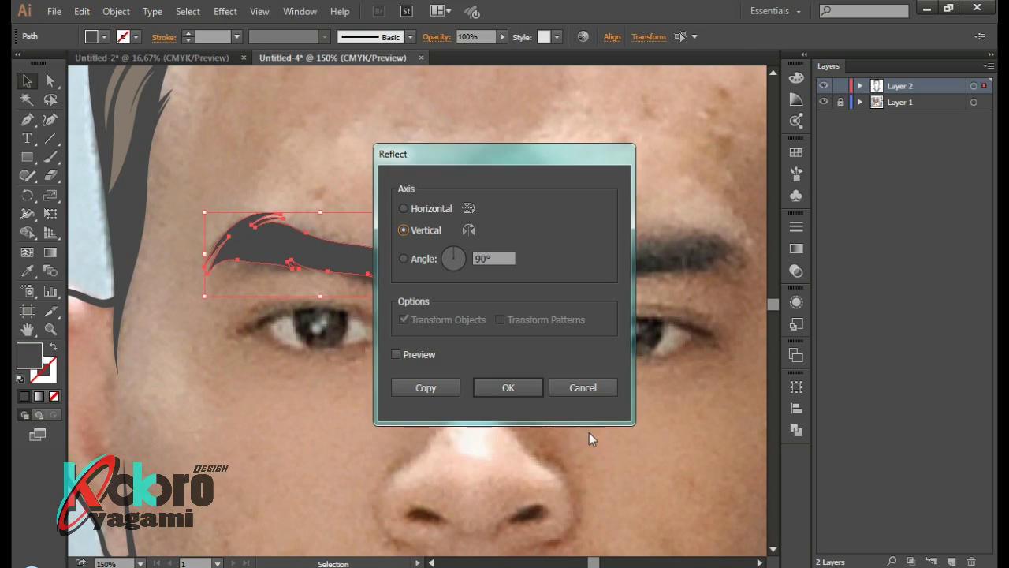
left_click(486, 399)
scroll(292, 258, "right", 2)
left_click_drag(288, 262, 621, 269)
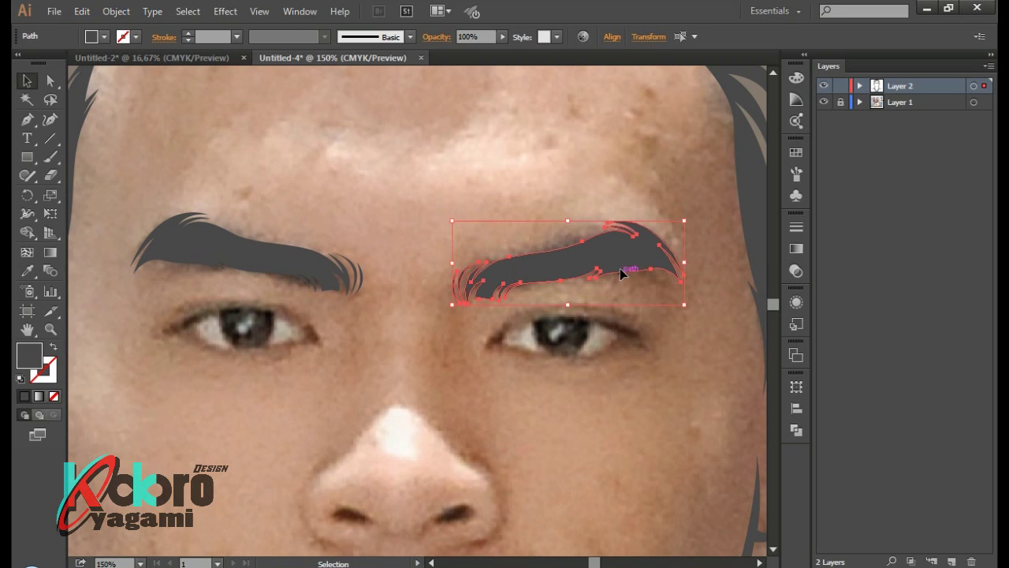
Align both eyebrows vertically and nudge them upward
left_click(299, 269, "shift")
left_click(612, 37)
left_click(589, 117)
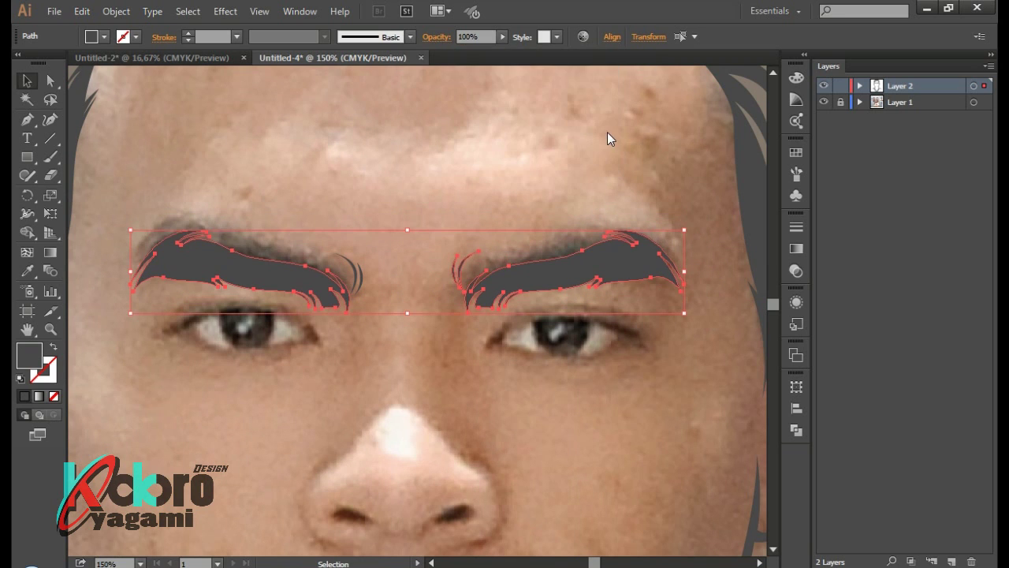
key("Up")
key("Up")
key("Up")
key("Up")
key("Up")
key("Up")
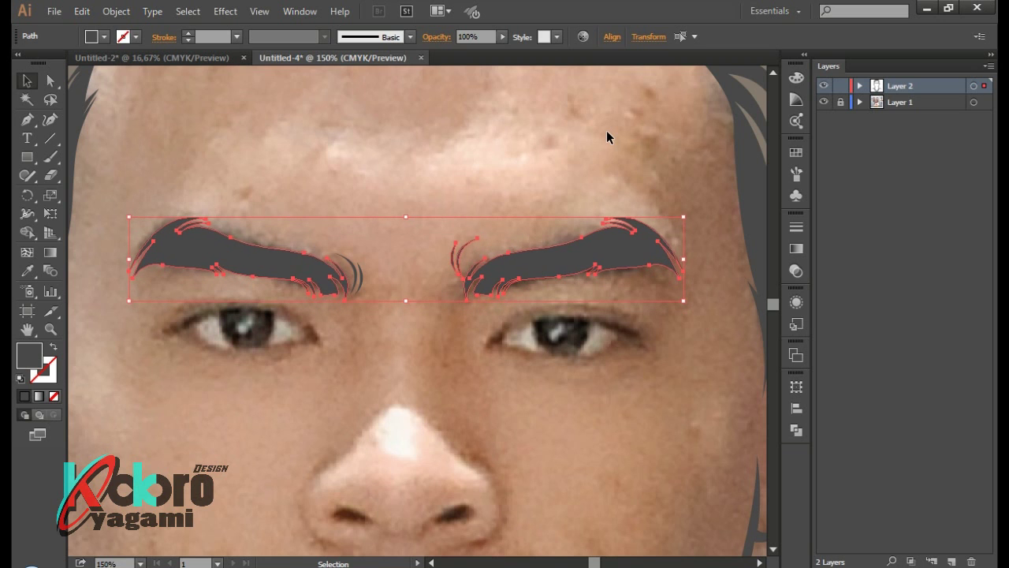
key("a")
left_click(609, 138)
Hide the photo to check the line-art, then move both eyebrows slightly higher
key("ctrl+minus")
key("ctrl+minus")
left_click(824, 102)
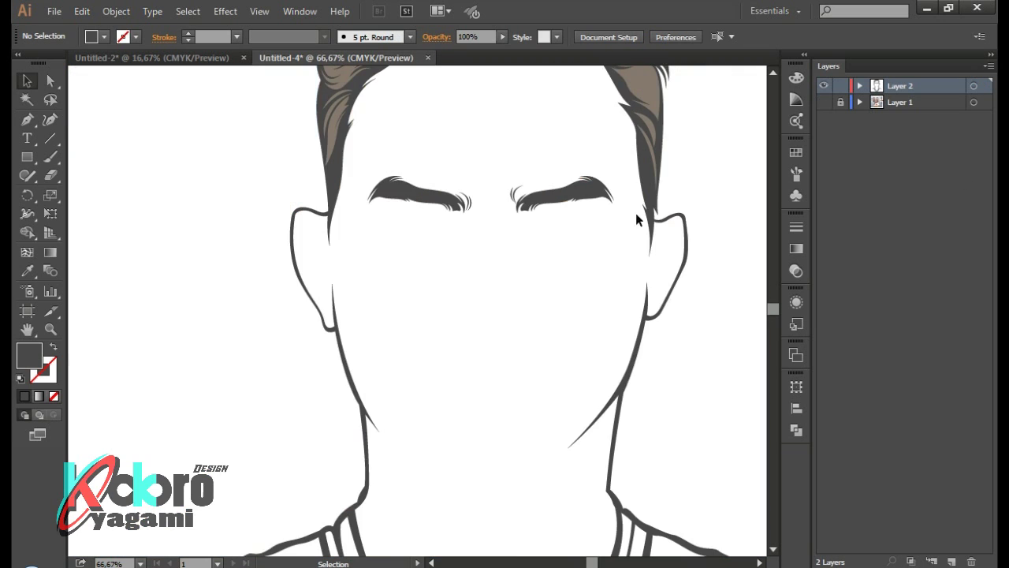
key("ctrl+minus")
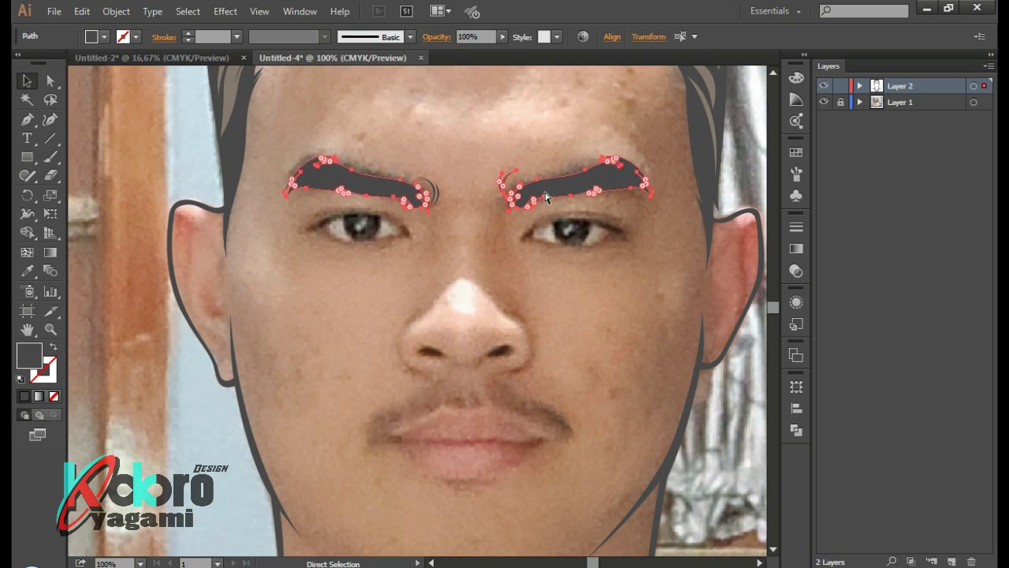
key("shift+Up")
left_click(451, 207)
key("v")
left_click_drag(609, 116, 482, 221)
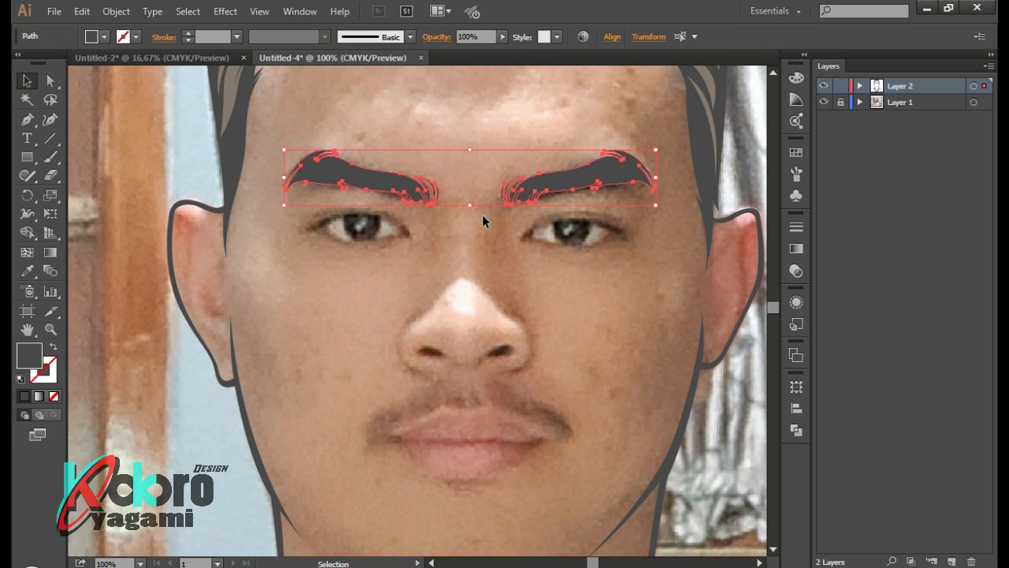
Re-select both eyebrows, align them to each other, and deselect
left_click(612, 37)
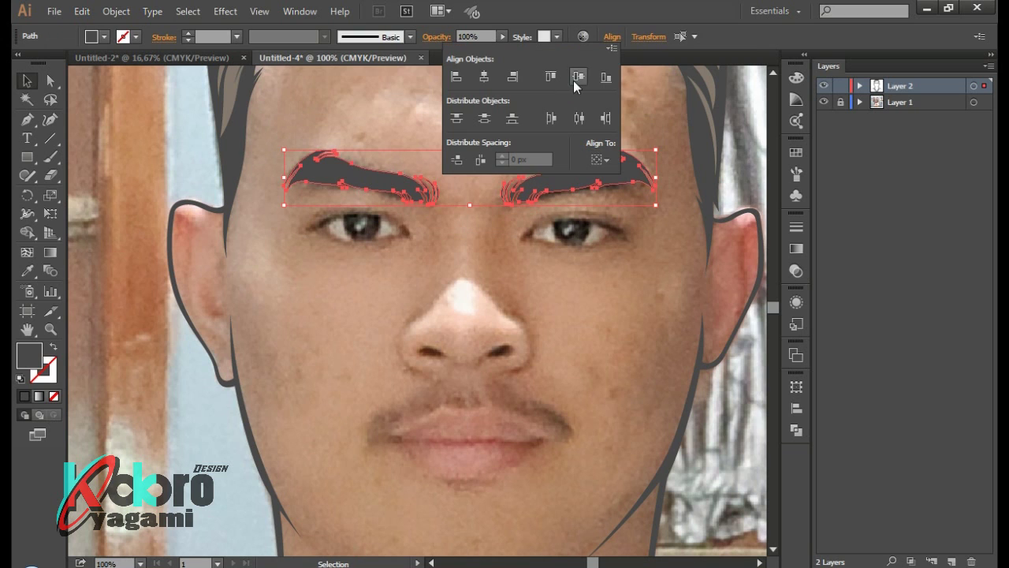
left_click(278, 140)
left_click(363, 173, "ctrl")
left_click(529, 221)
left_click(583, 169, "ctrl")
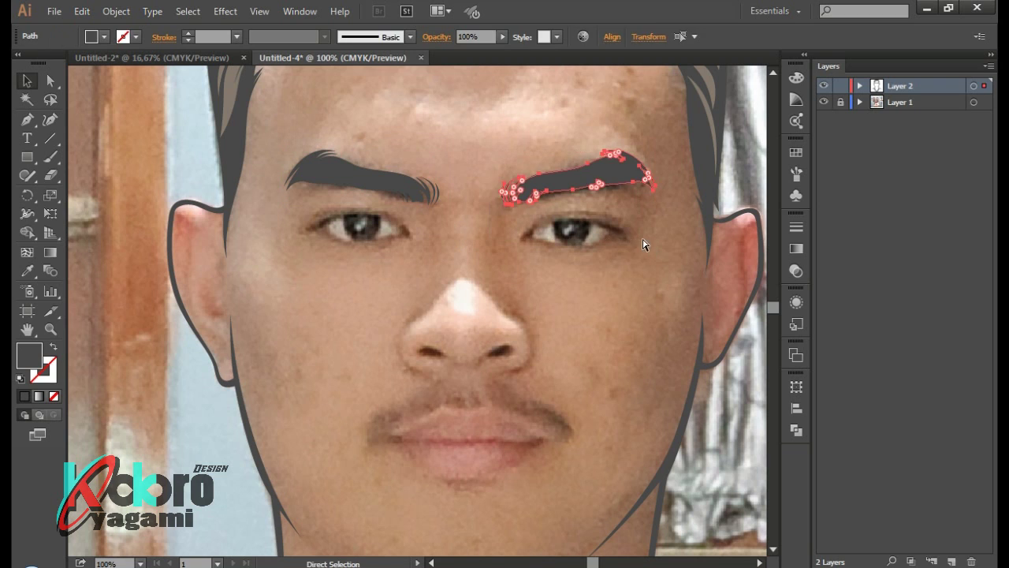
left_click(317, 141)
left_click_drag(318, 142, 371, 165)
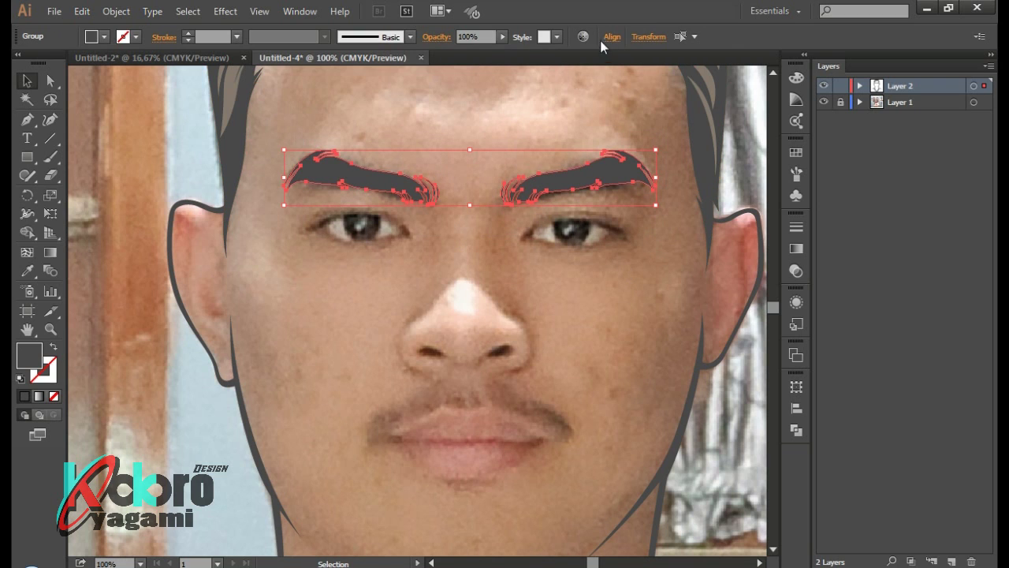
left_click(608, 37)
left_click(657, 225)
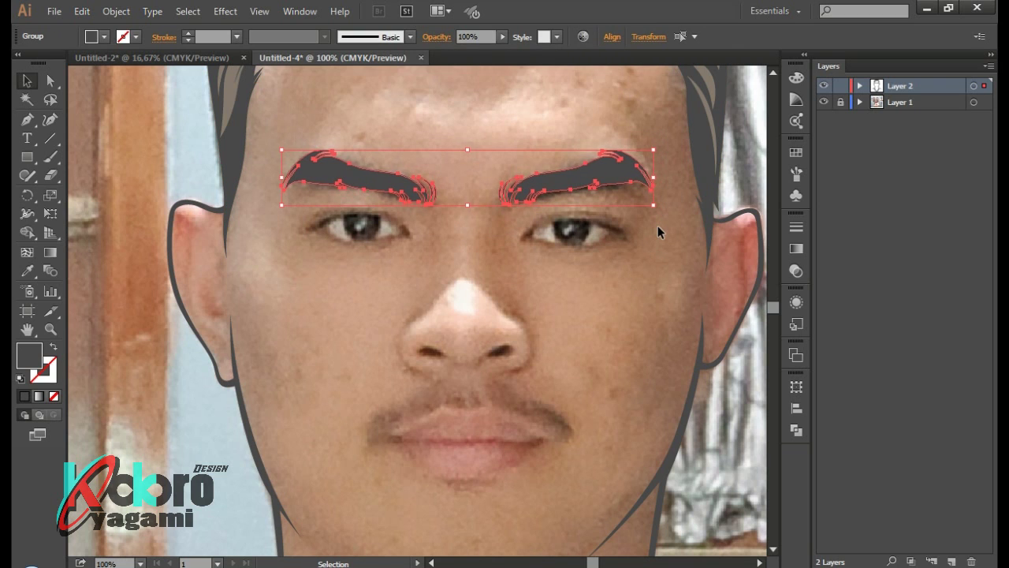
left_click(577, 138, "ctrl")
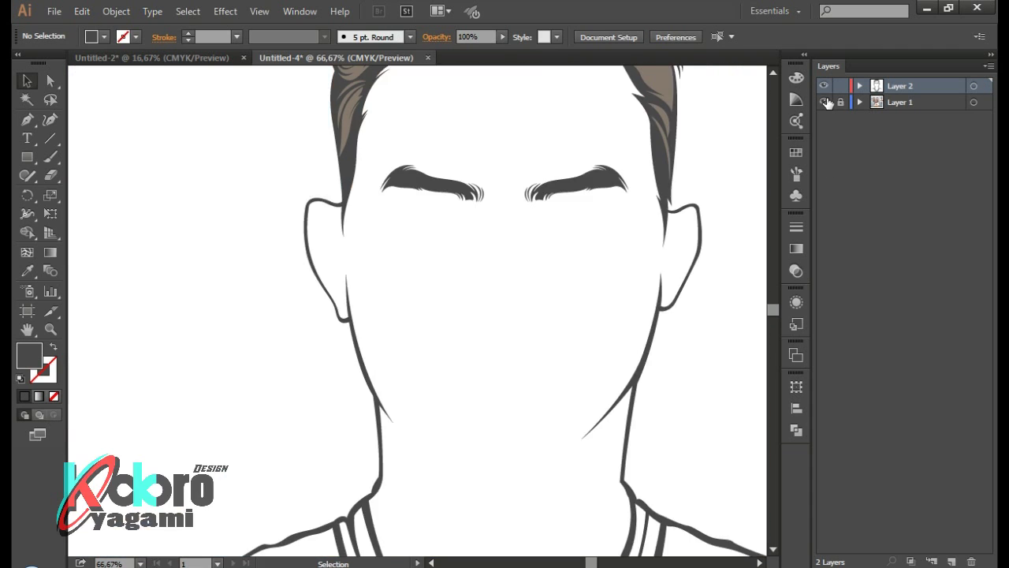
scroll(502, 356, "up", 2)
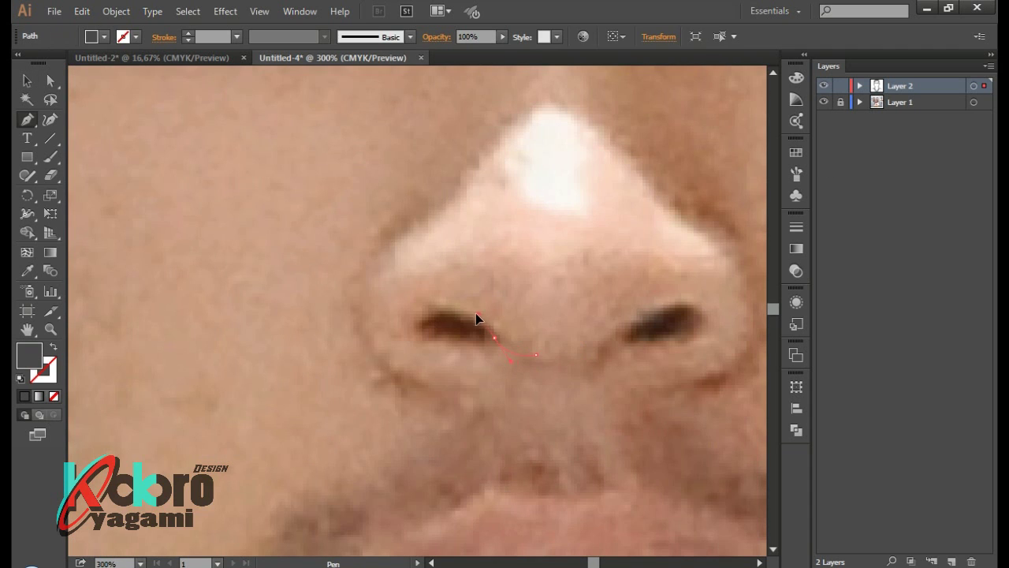
Pen-trace a closed dark shape over the left nostril
mouse_move(513, 348)
left_mouse_down()
mouse_move(418, 340)
mouse_move(417, 350)
left_mouse_up()
scroll(410, 332, "up", 3)
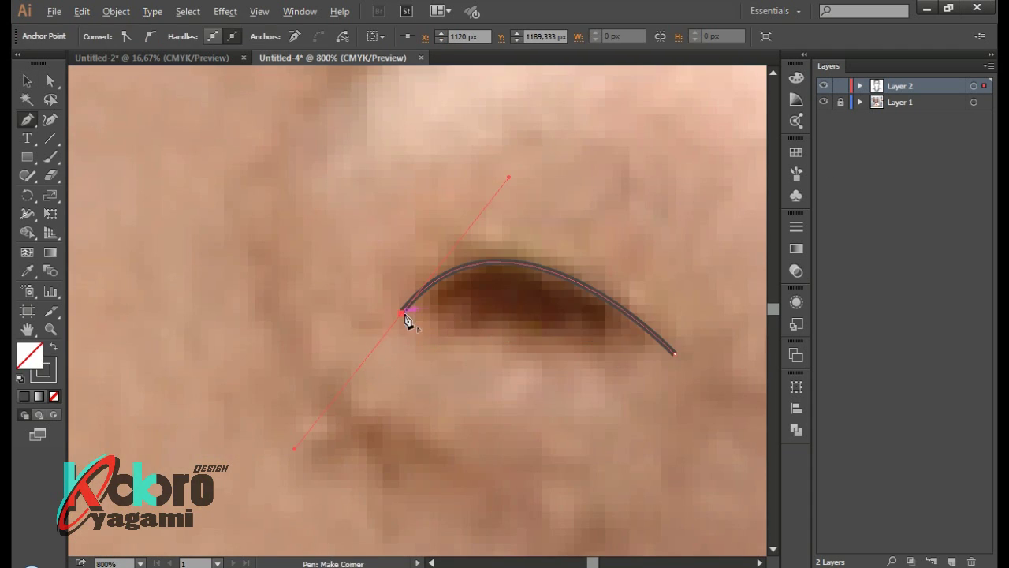
left_click_drag(401, 313, 438, 328)
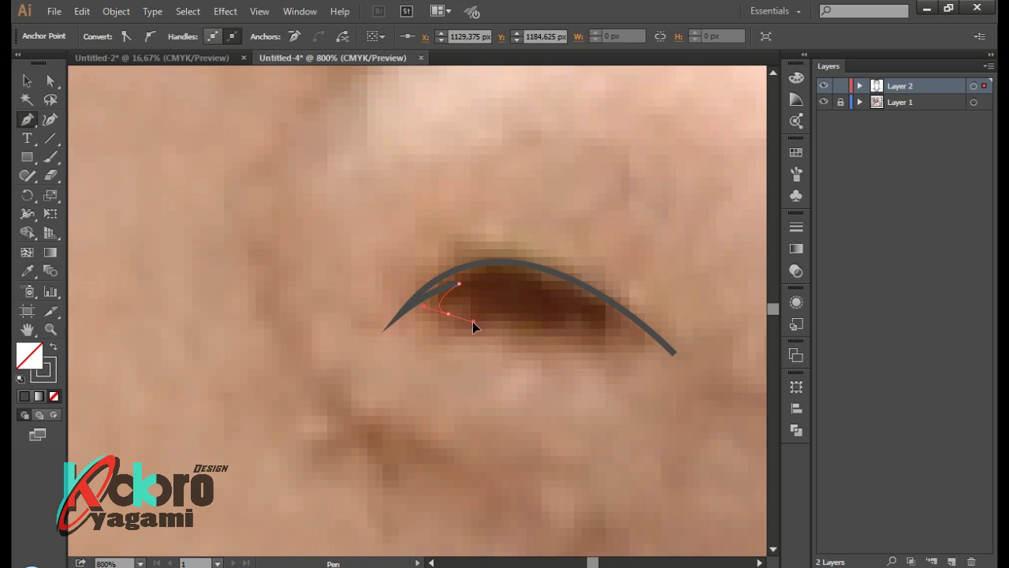
left_click(709, 390, "ctrl")
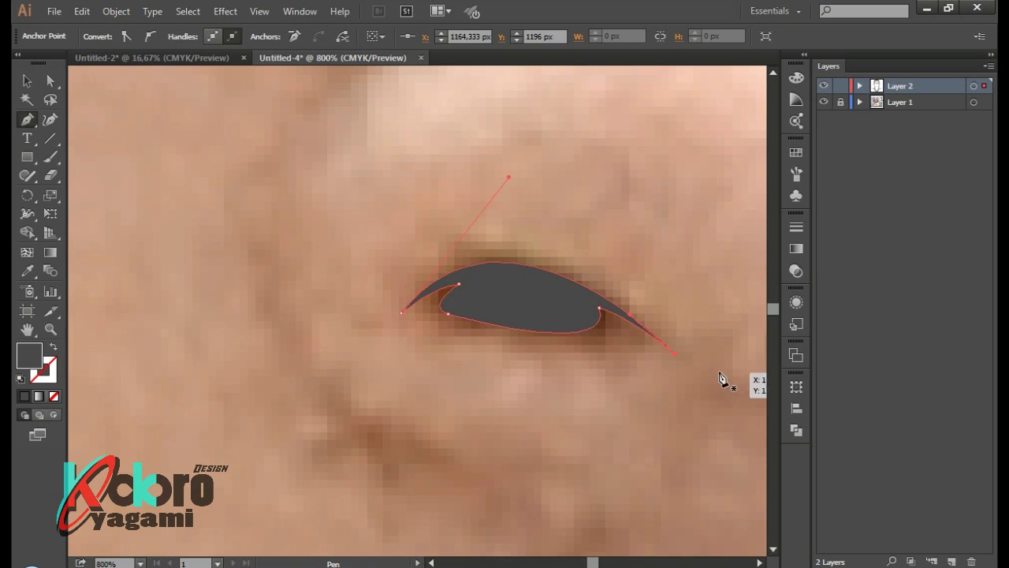
key("ctrl+minus")
key("ctrl+minus")
key("ctrl+minus")
Reflect a copy of the nostril shape and place it over the right nostril
right_click(445, 299)
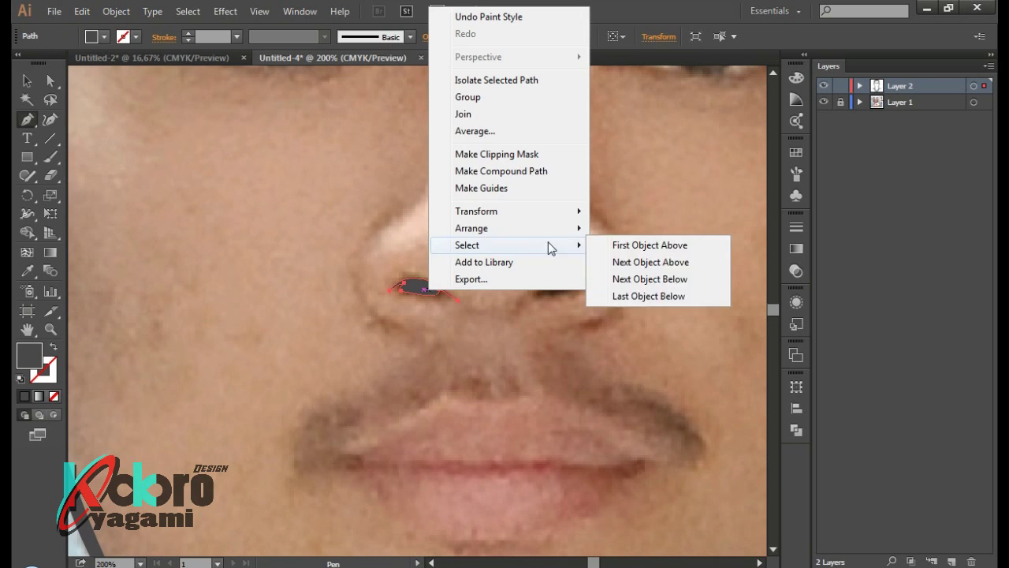
left_click(623, 269)
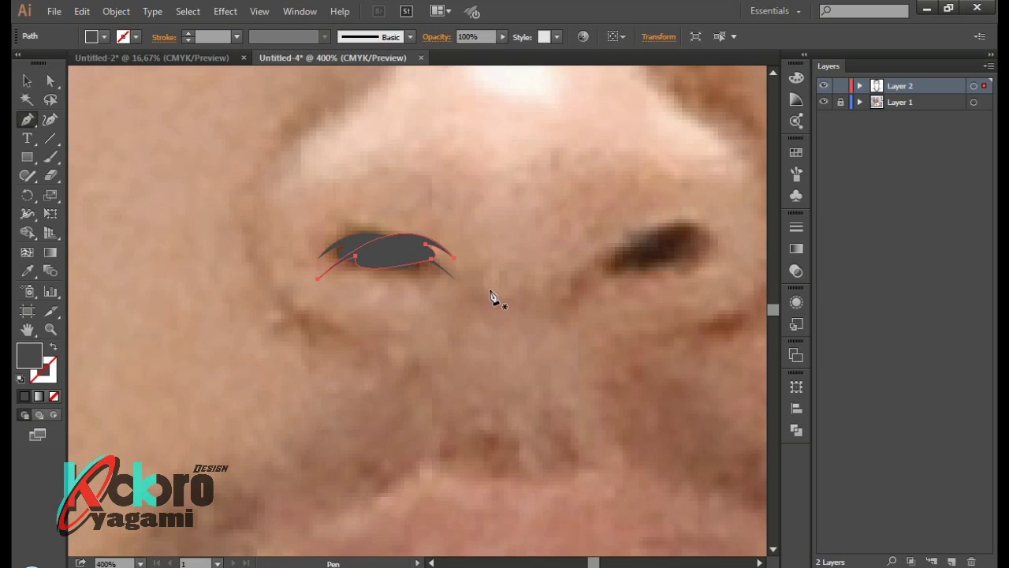
left_click_drag(386, 255, 656, 256)
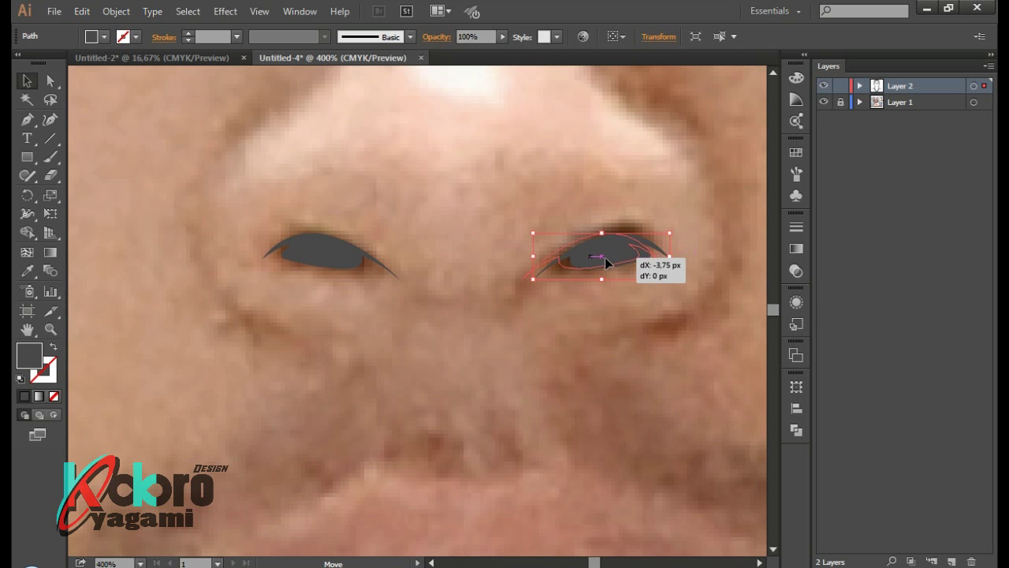
left_click_drag(605, 262, 604, 261)
scroll(631, 339, "down", 5)
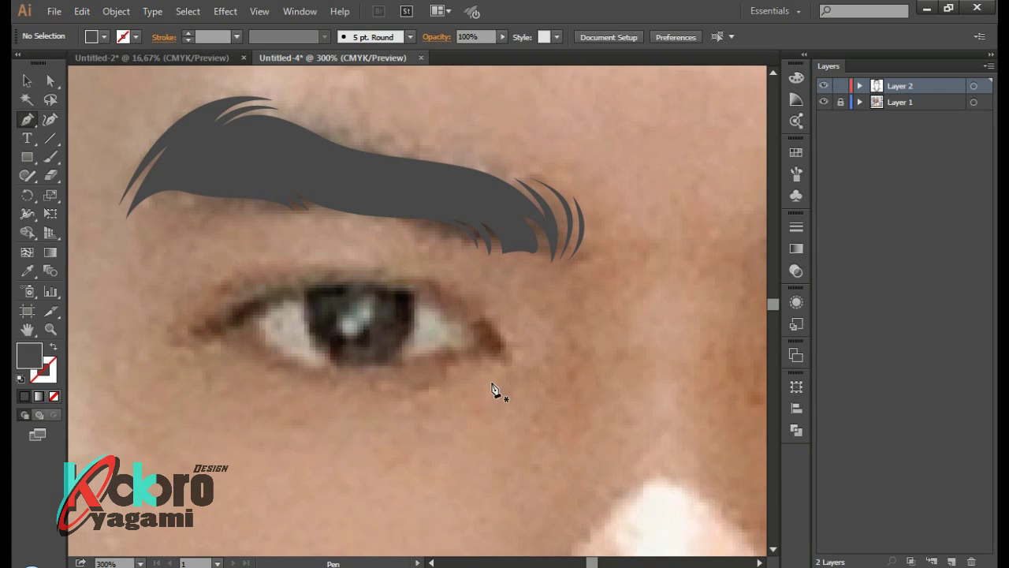
Pen-trace the eye's lower and upper lid curves into a closed outline
left_click(303, 345)
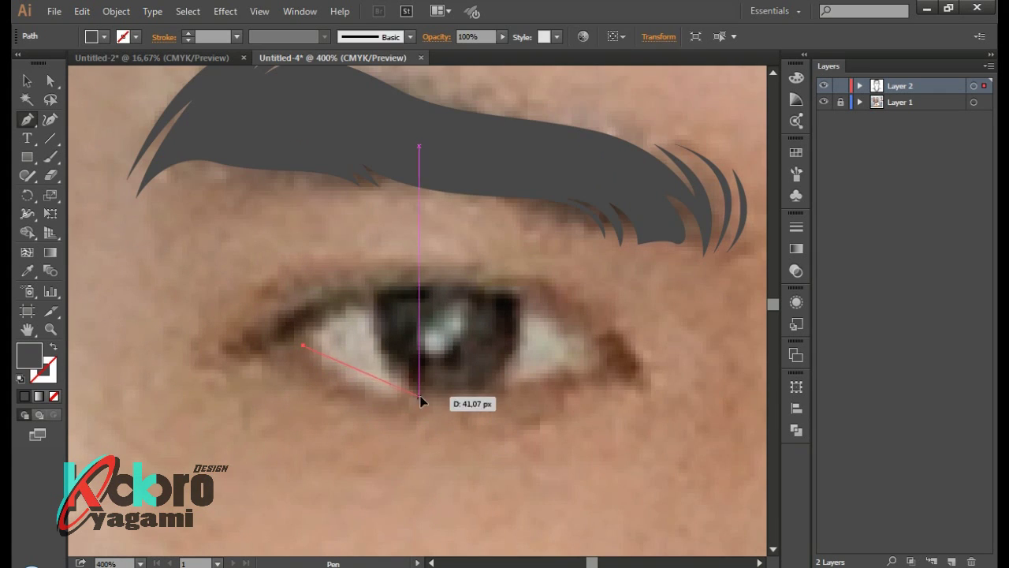
left_click_drag(418, 396, 496, 386)
key("shift+x")
left_click_drag(593, 365, 627, 379)
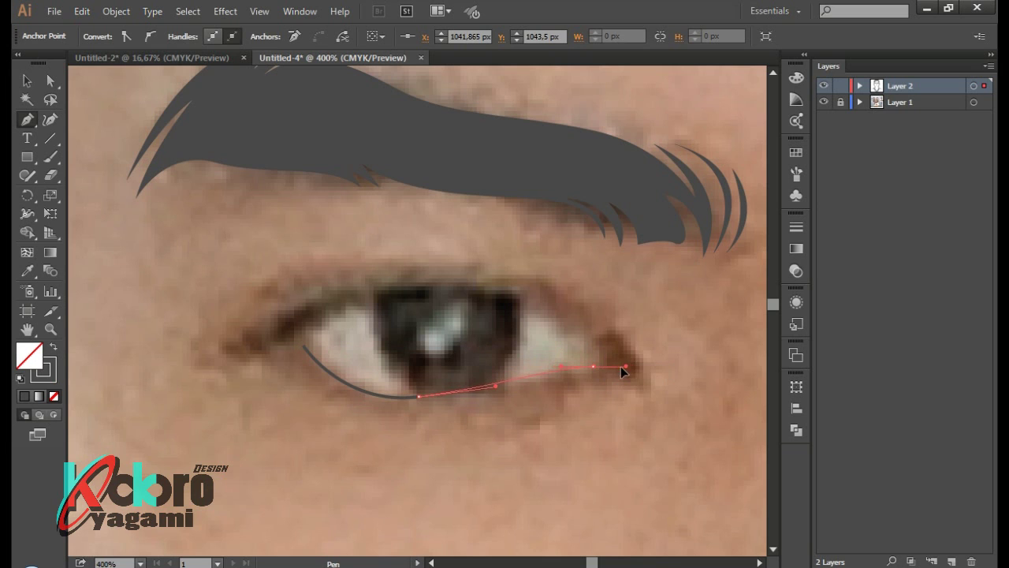
left_click(529, 299)
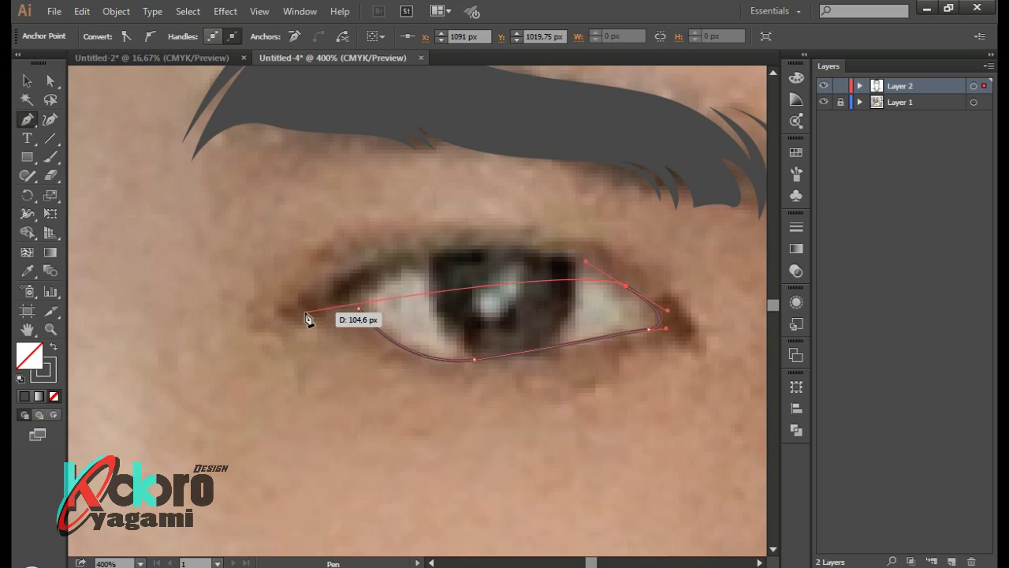
left_click_drag(320, 315, 174, 412)
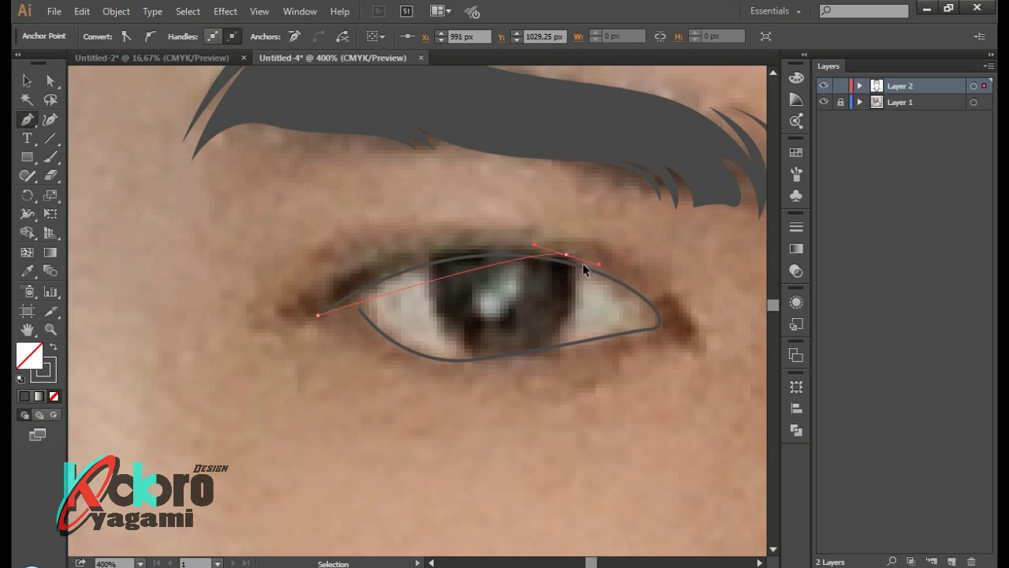
left_click_drag(583, 263, 584, 264)
key("ctrl")
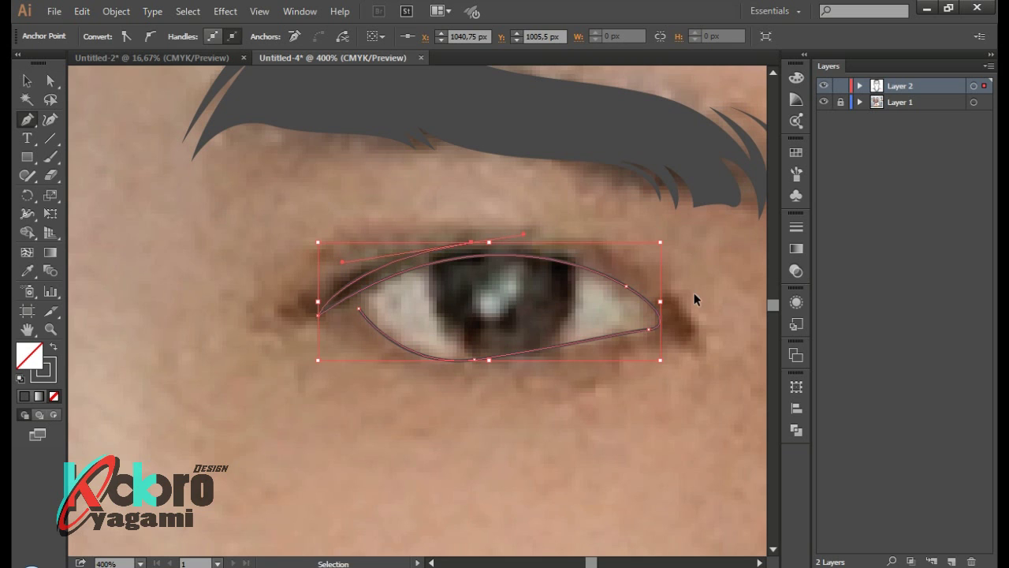
Trace the pointed outer-corner tip and the inner lower-lid line to the inner corner
left_click(631, 316)
left_click(652, 331)
left_click(653, 350)
left_click(593, 342)
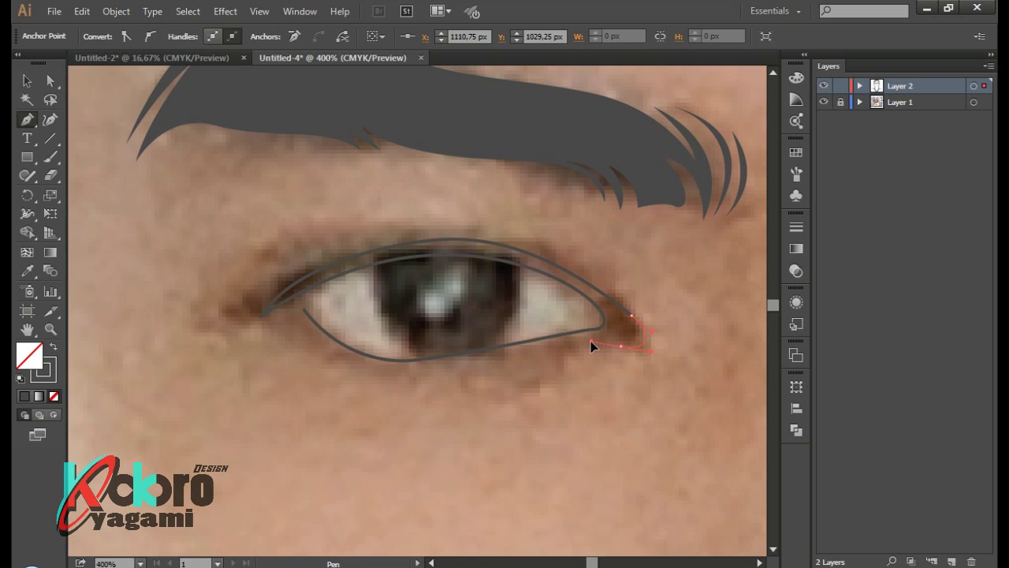
left_click(623, 343)
left_click(602, 344)
left_click(572, 344)
left_click(534, 352)
left_click(496, 360)
left_click(418, 360)
left_click_drag(304, 309, 241, 211)
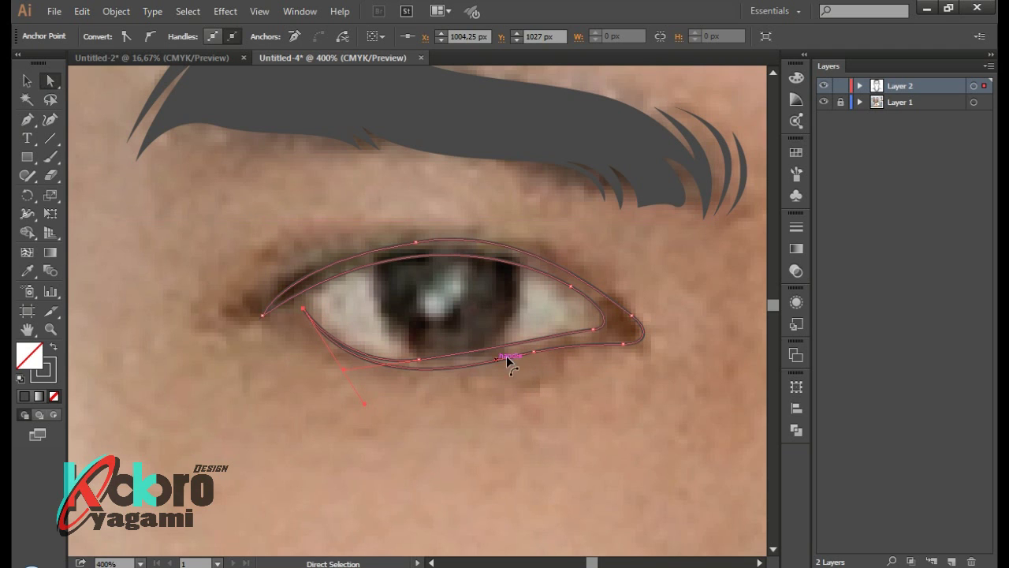
left_click_drag(534, 357, 523, 359)
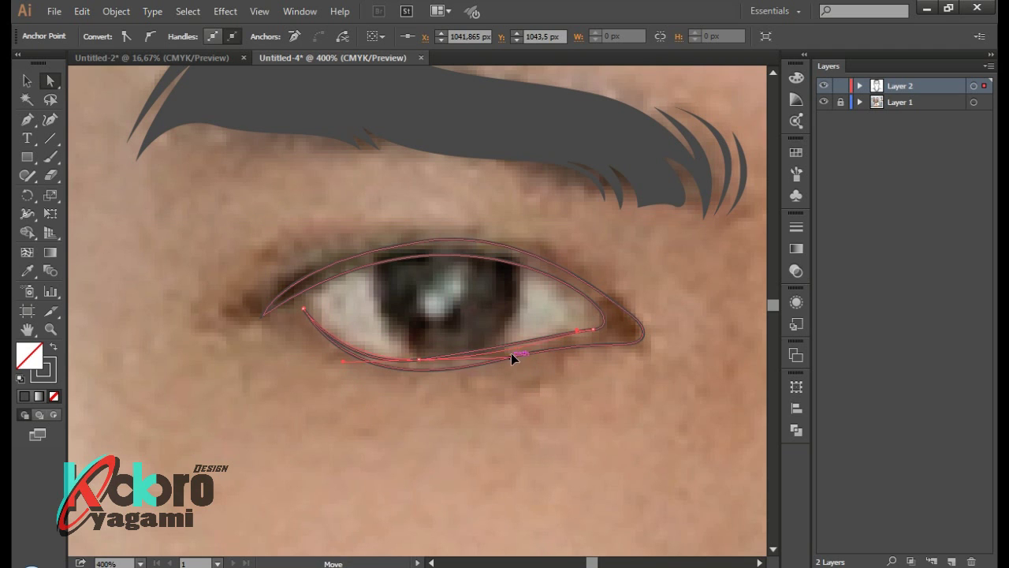
Combine the eye paths into one compound filled ring
left_click(435, 413)
key("ctrl+minus")
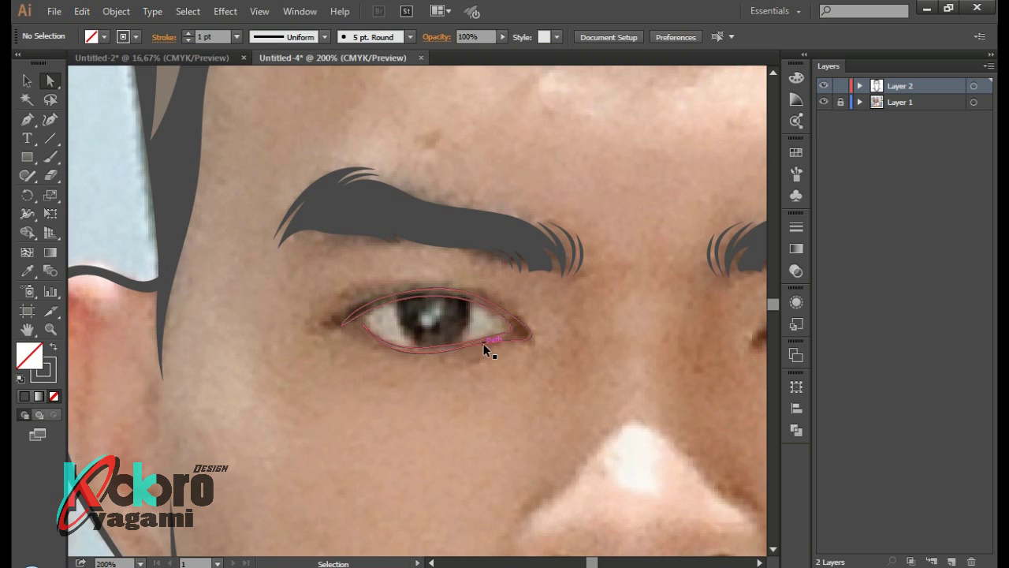
left_click(483, 343)
scroll(546, 401, "down", 3)
scroll(462, 333, "up", 3)
scroll(487, 375, "down", 1)
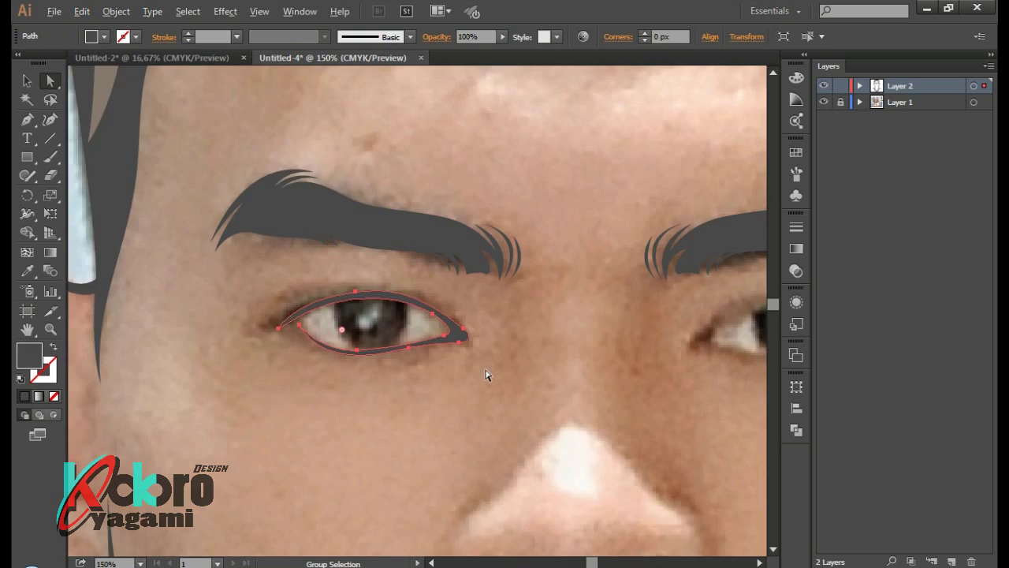
scroll(487, 375, "down", 1)
right_click(406, 338)
left_click(383, 320)
Lengthen the top anchor's handles with Direct Selection to round the upper lid
scroll(383, 320, "up", 3)
left_click(49, 80)
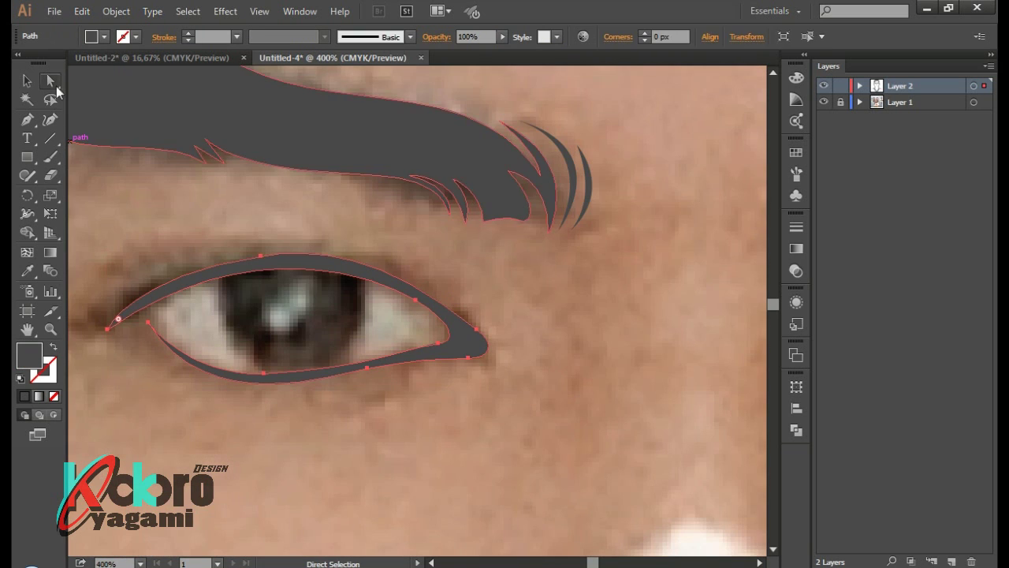
left_click(260, 256)
left_click_drag(261, 255, 395, 258)
scroll(472, 276, "down", 4)
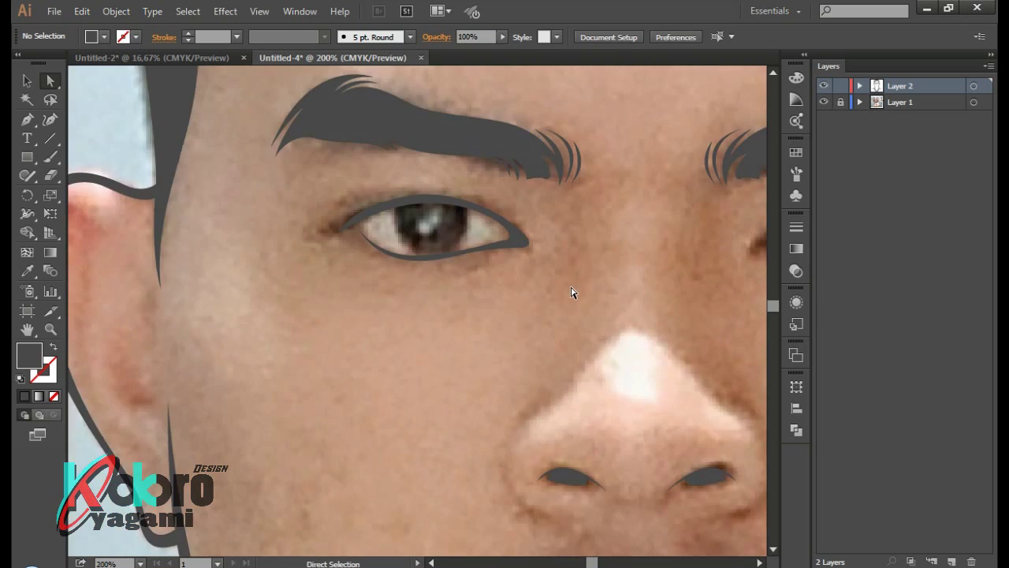
Reflect a copy of the eye outline and move it onto the right eye
right_click(381, 265)
mouse_move(428, 468)
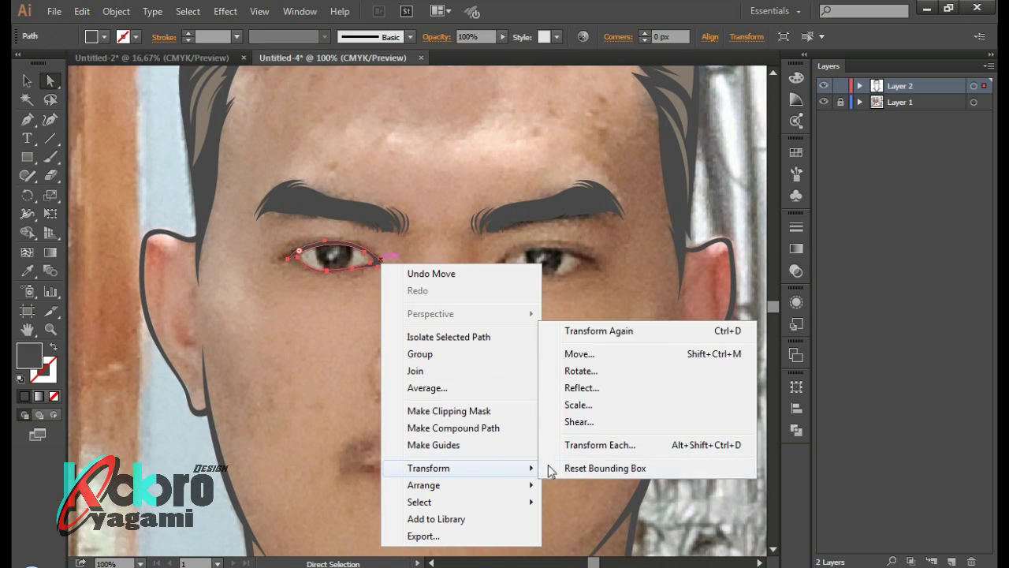
left_click(623, 387)
key("Return")
scroll(477, 311, "up", 2)
left_click_drag(165, 182, 597, 192)
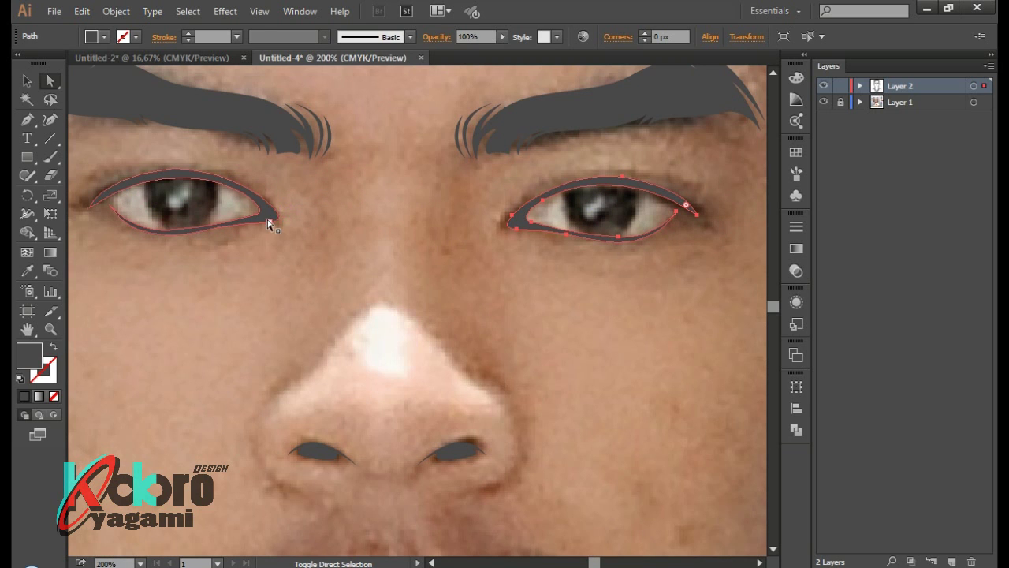
left_click(599, 277)
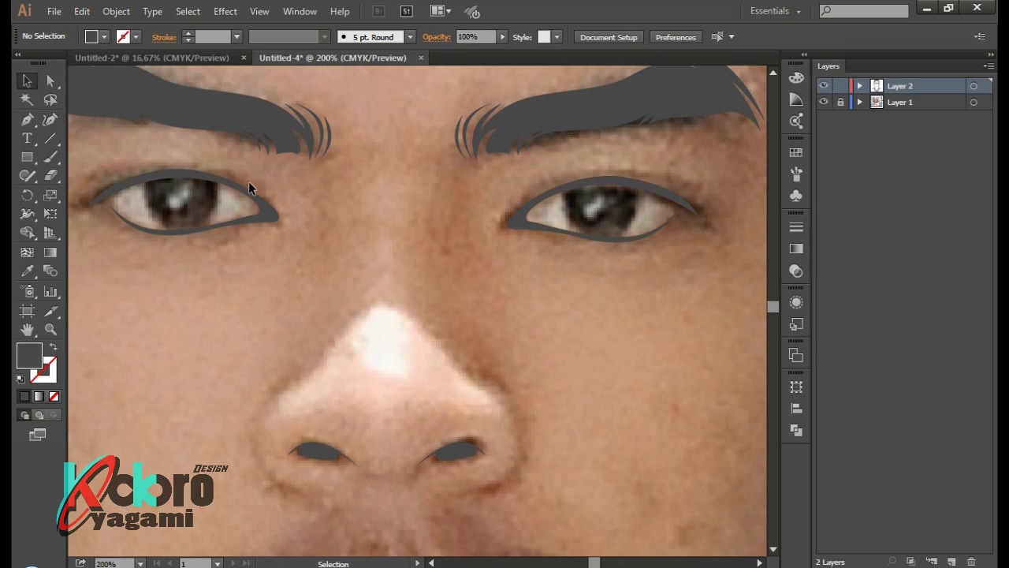
Select both eye outlines and align them to the same height
left_click_drag(236, 174, 537, 276)
left_click(612, 37)
left_click(560, 90)
left_click(653, 332)
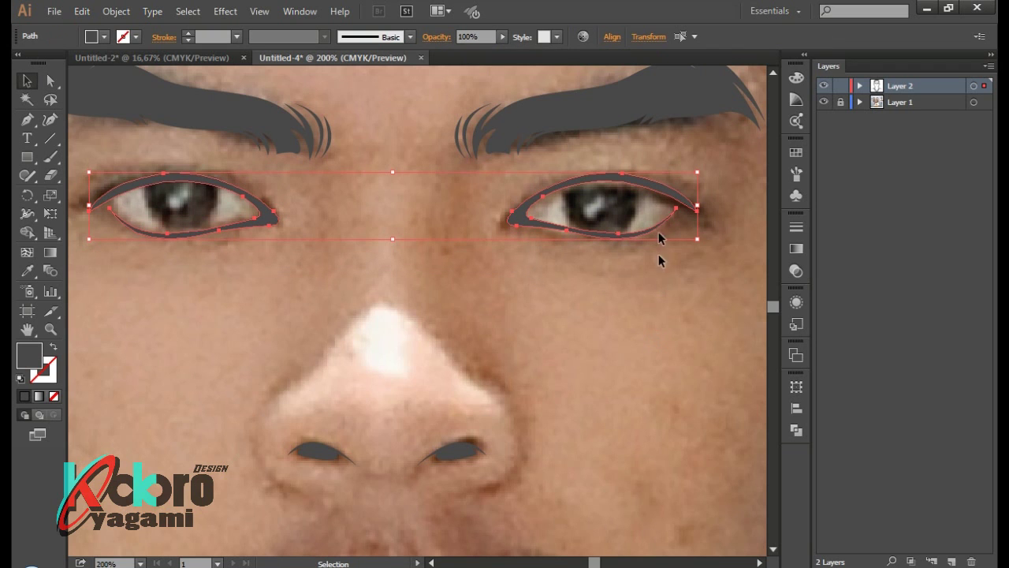
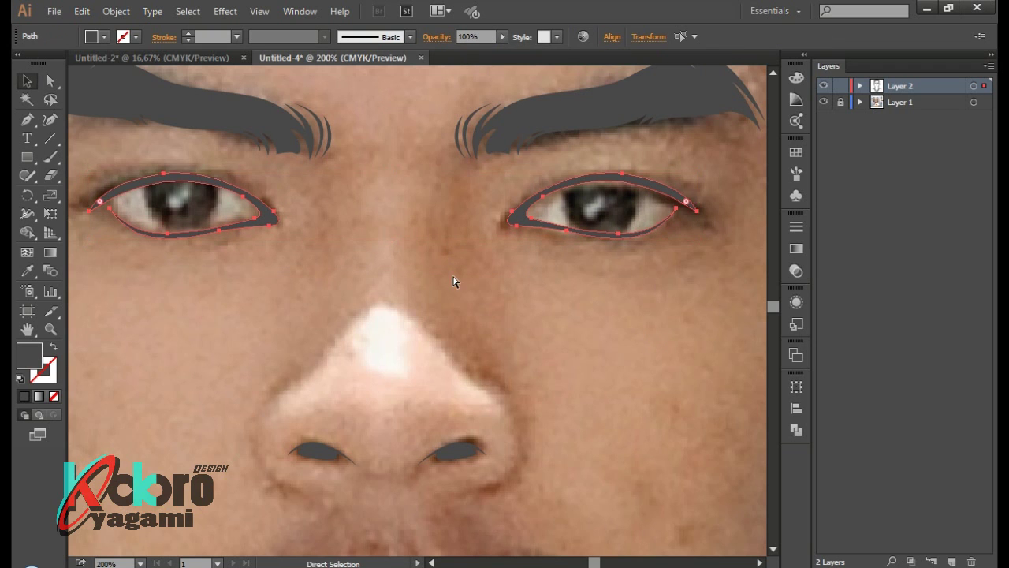
Deselect the eye paths and toggle the photo off and on to check the line art
left_click(454, 281)
scroll(496, 198, "down", 1)
scroll(496, 198, "down", 3)
left_click(824, 102)
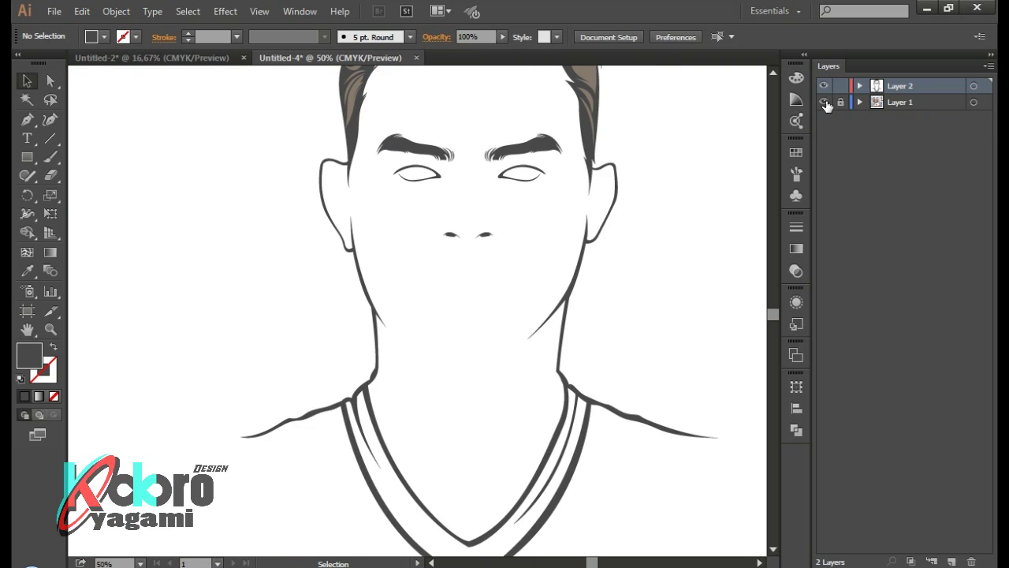
left_click(824, 101)
scroll(429, 254, "up", 3)
Start a curved Pen line along the lips, then abandon the unfinished path
key("p")
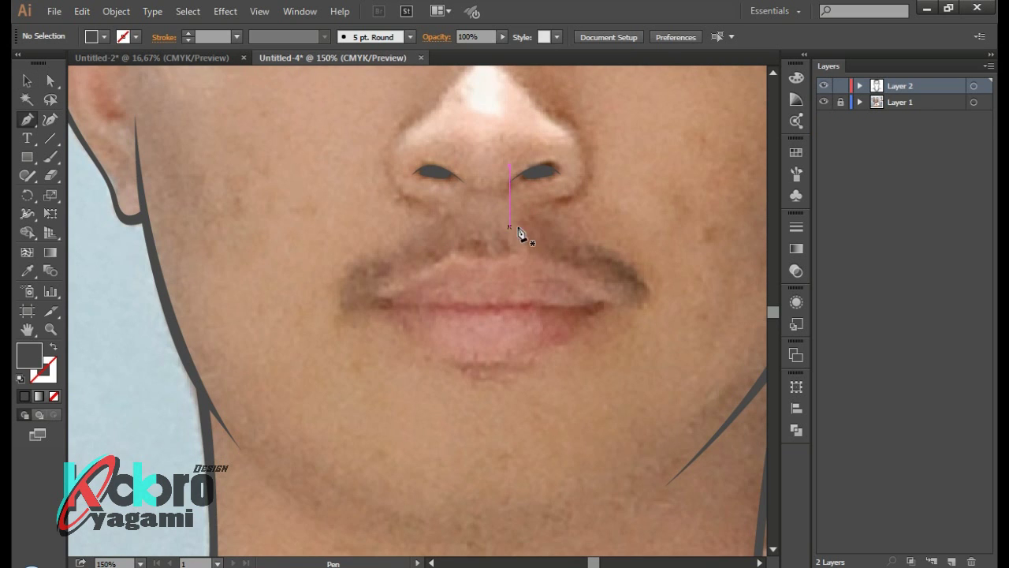
scroll(488, 300, "up", 1)
scroll(470, 347, "up", 2)
scroll(617, 388, "right", 2)
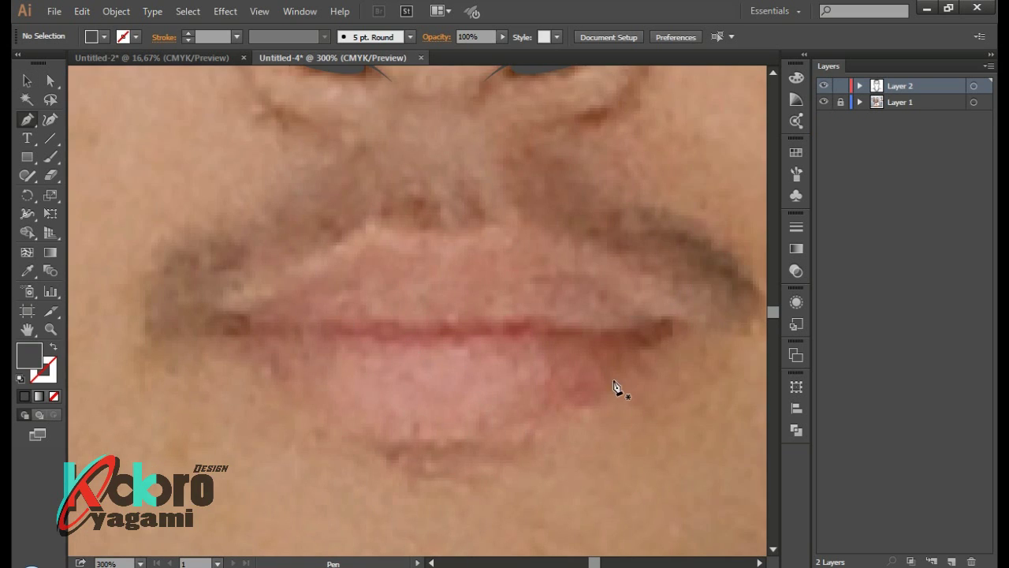
left_click(278, 378)
left_click_drag(248, 313, 279, 320)
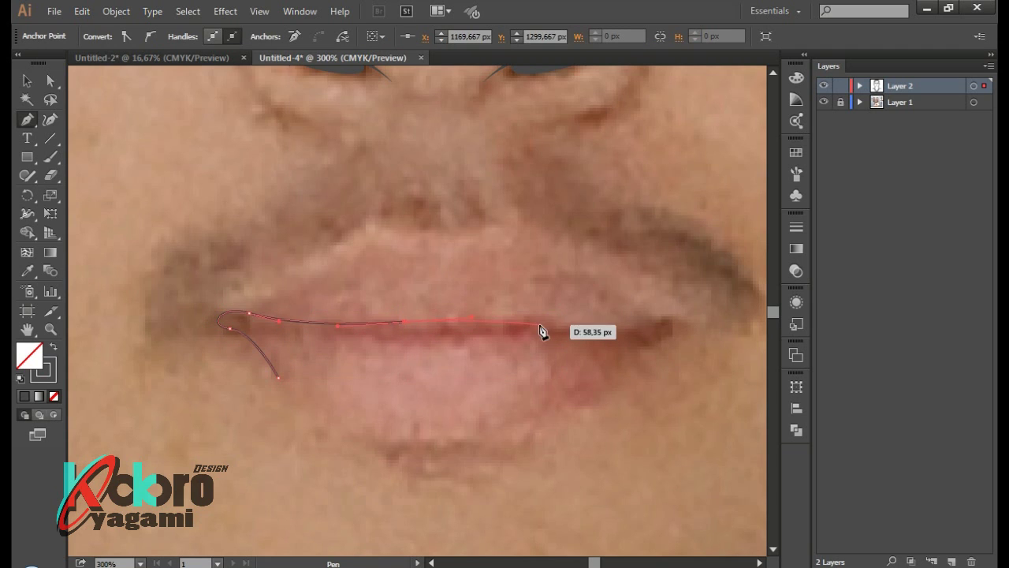
left_click_drag(540, 324, 557, 325)
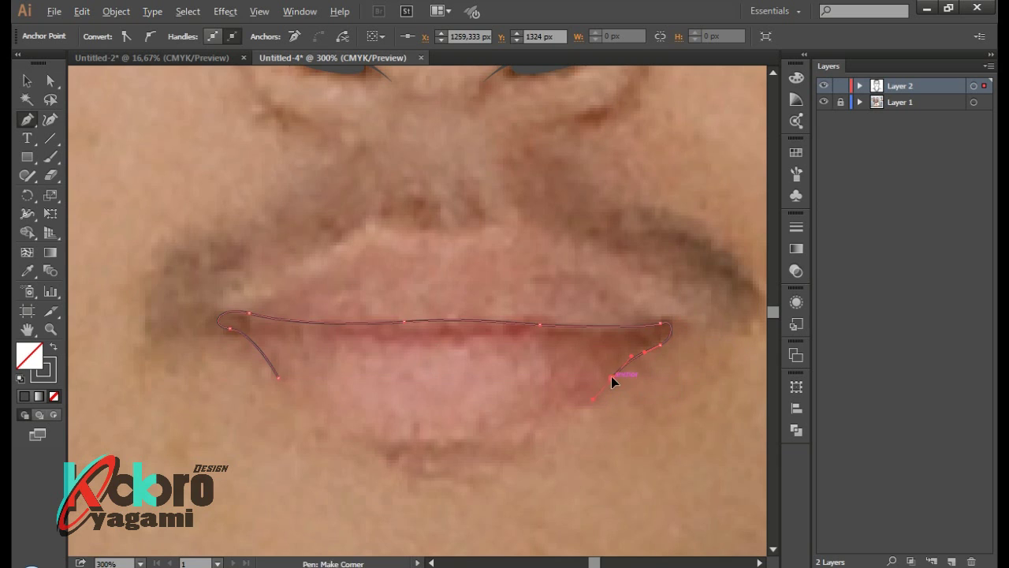
left_click(331, 362, "ctrl")
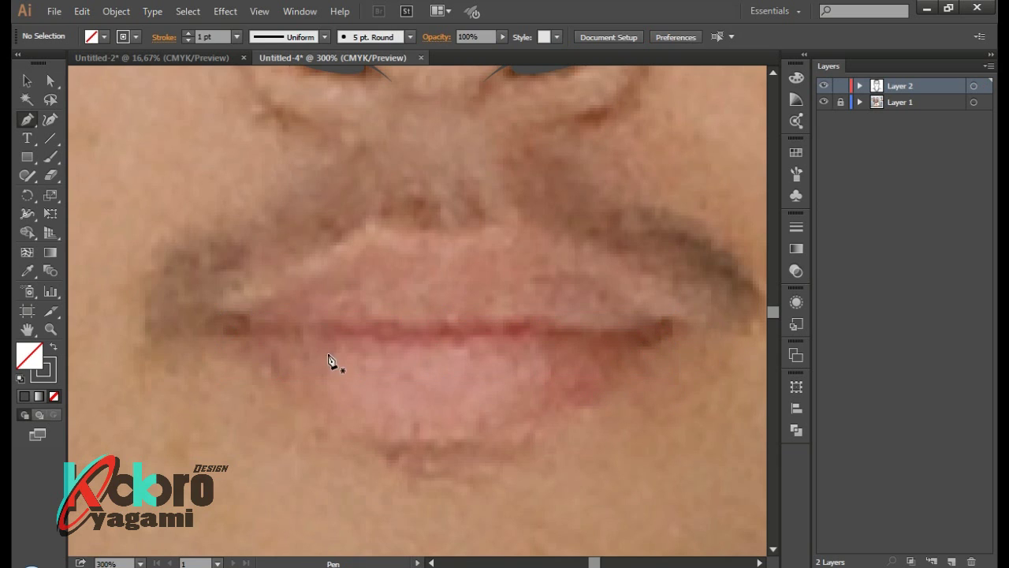
Draw a closed thin mouth shape from left to right lip corner and nudge its left anchor
left_click(231, 329)
left_click(285, 337)
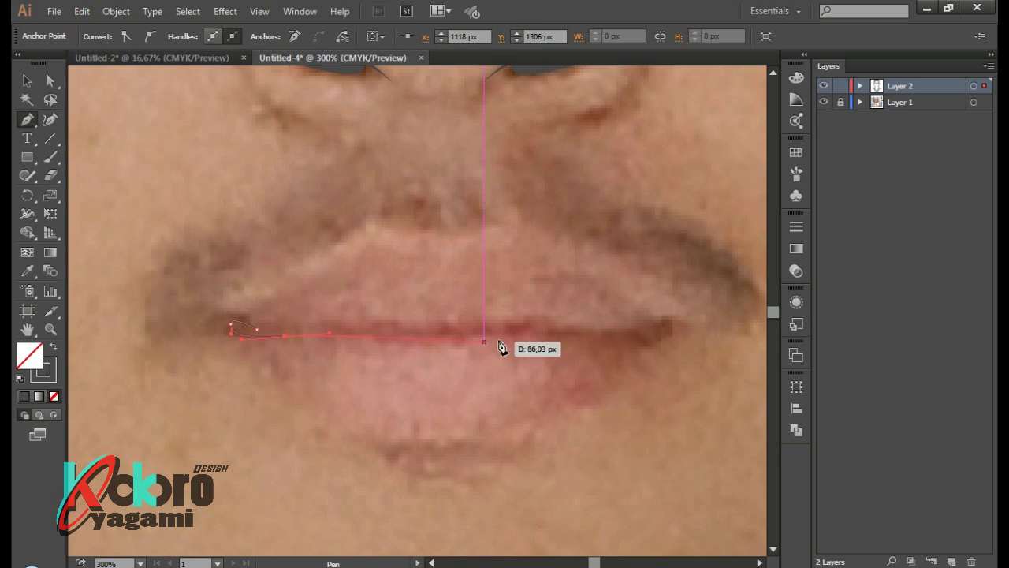
mouse_move(612, 341)
left_mouse_down()
mouse_move(671, 339)
mouse_move(670, 302)
left_mouse_up()
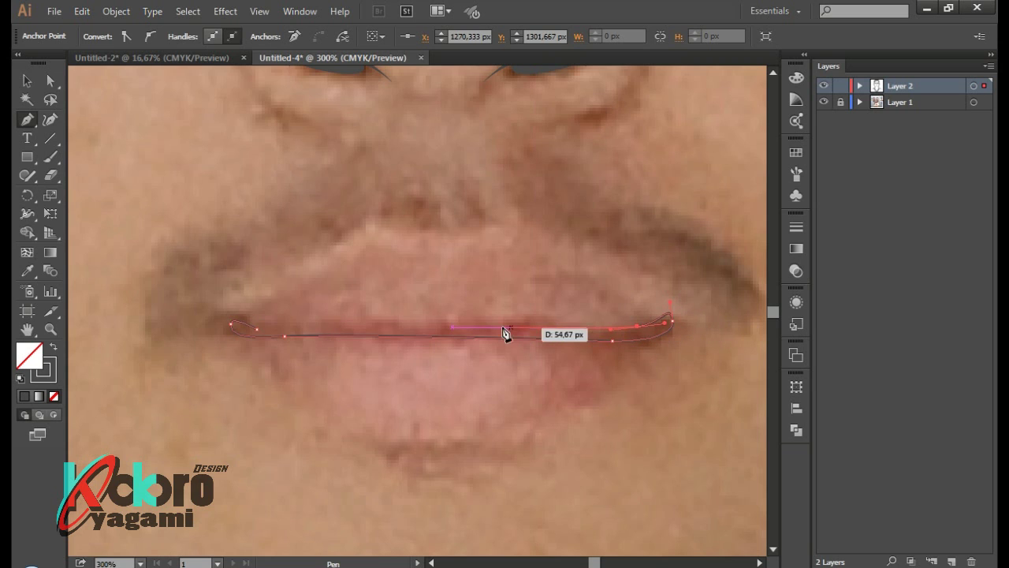
left_click(255, 329)
key("a")
left_click_drag(257, 334, 259, 322)
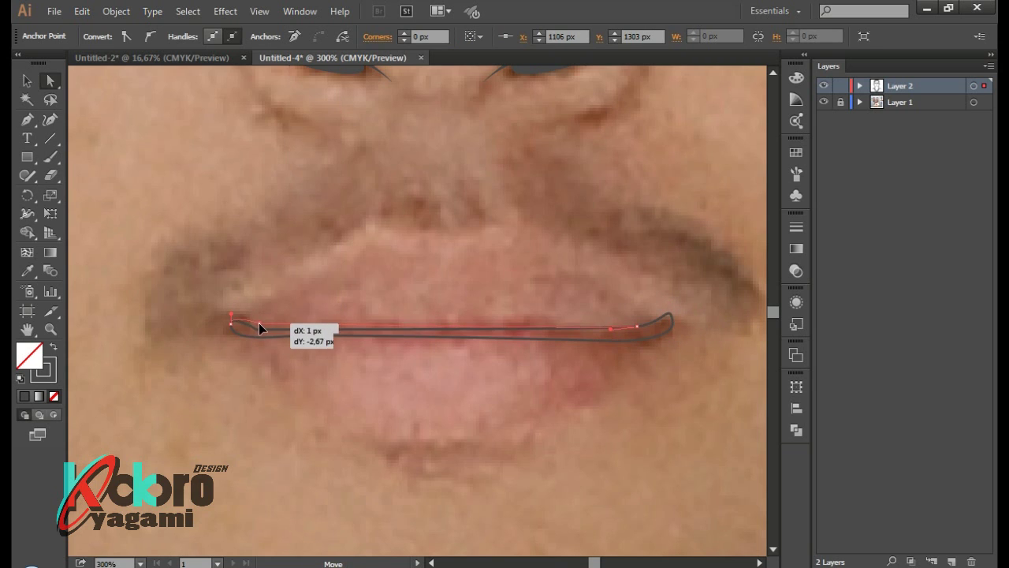
left_click(602, 430)
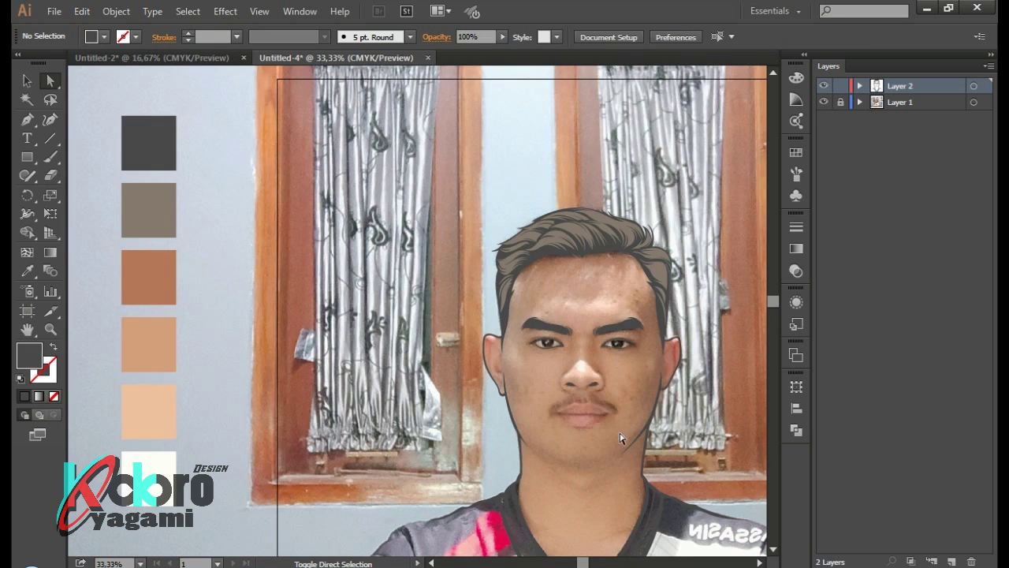
Toggle the photo layer on and off while reviewing the traced features
scroll(620, 438, "up", 3)
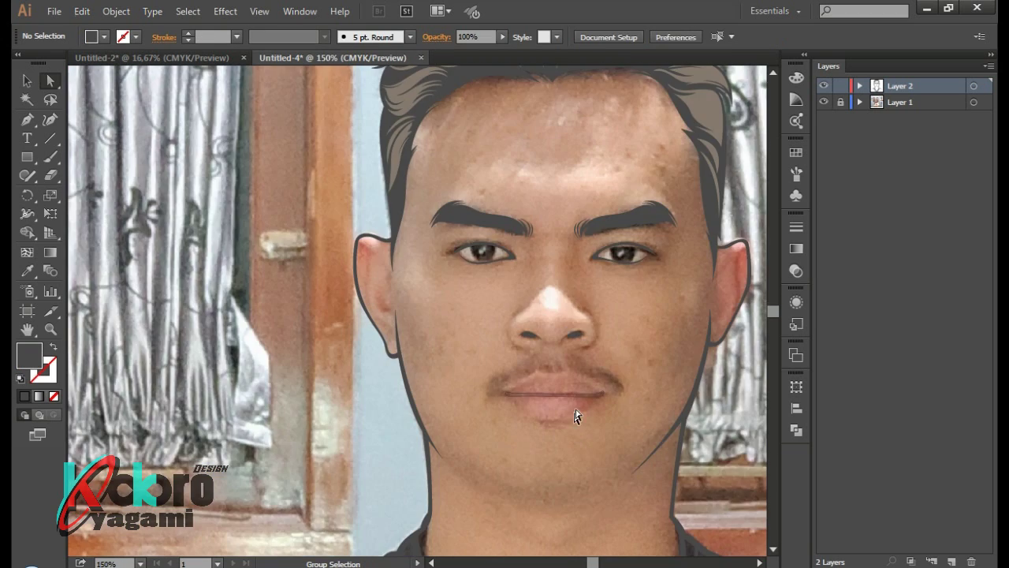
scroll(577, 413, "up", 3)
scroll(583, 418, "down", 5)
scroll(597, 409, "down", 2)
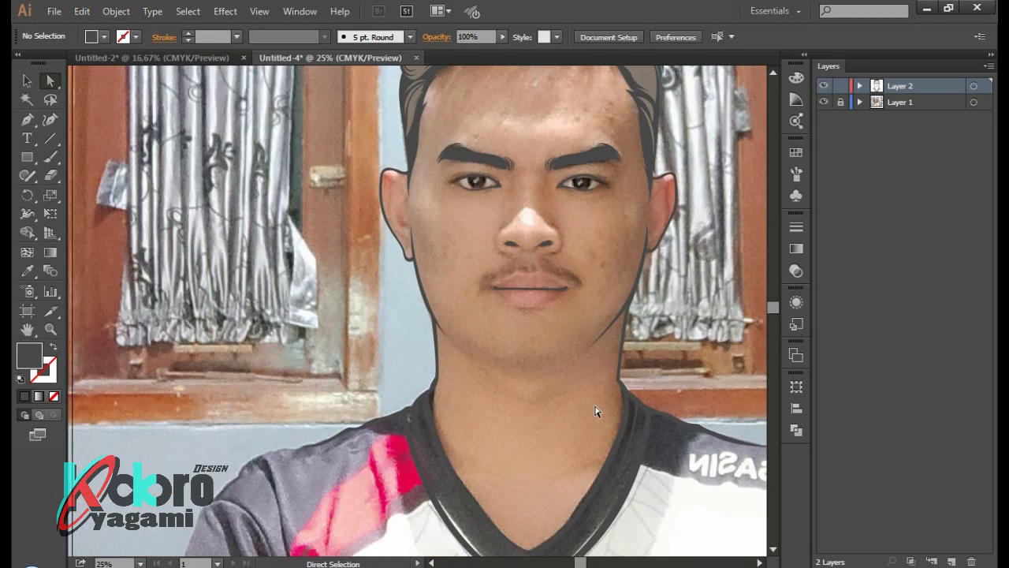
scroll(597, 405, "down", 2)
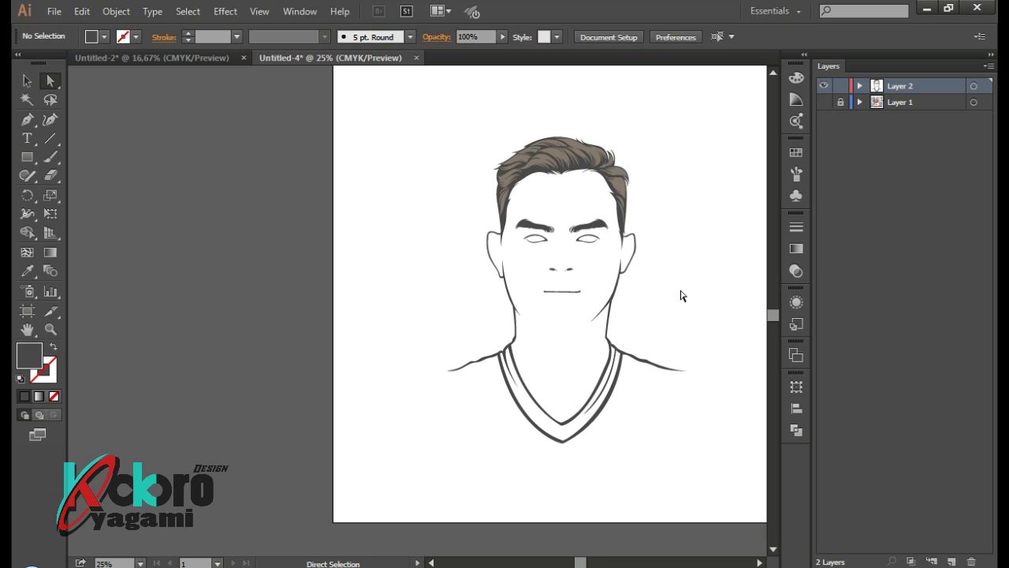
scroll(682, 296, "up", 2)
key("p")
left_click(824, 102)
left_click(824, 102)
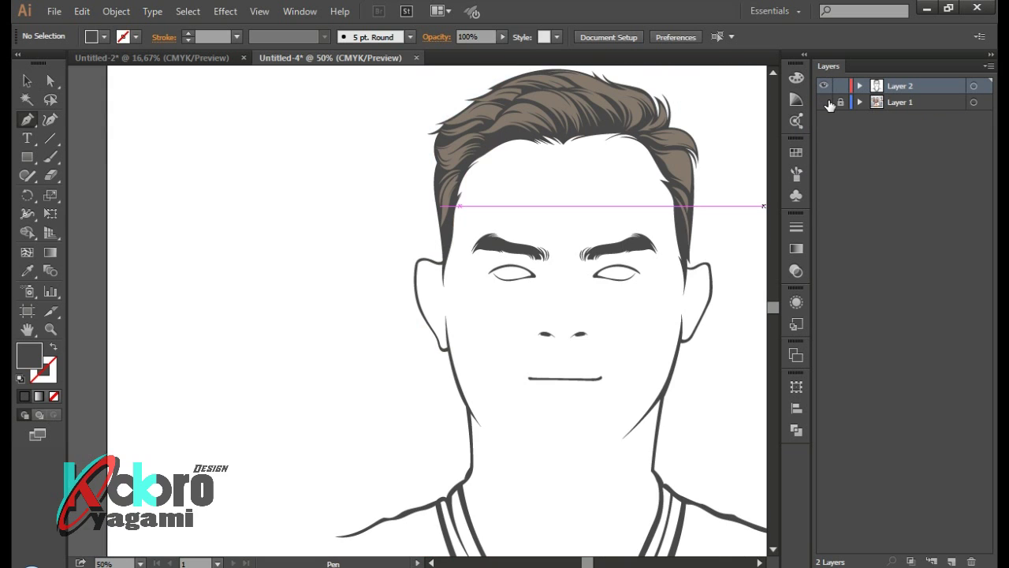
left_click(824, 101)
scroll(491, 248, "up", 5)
Swap fill and stroke on both eyebrow shapes so they carry a solid dark fill
left_click(491, 252, "ctrl")
key("shift+x")
key("ctrl+shift+a")
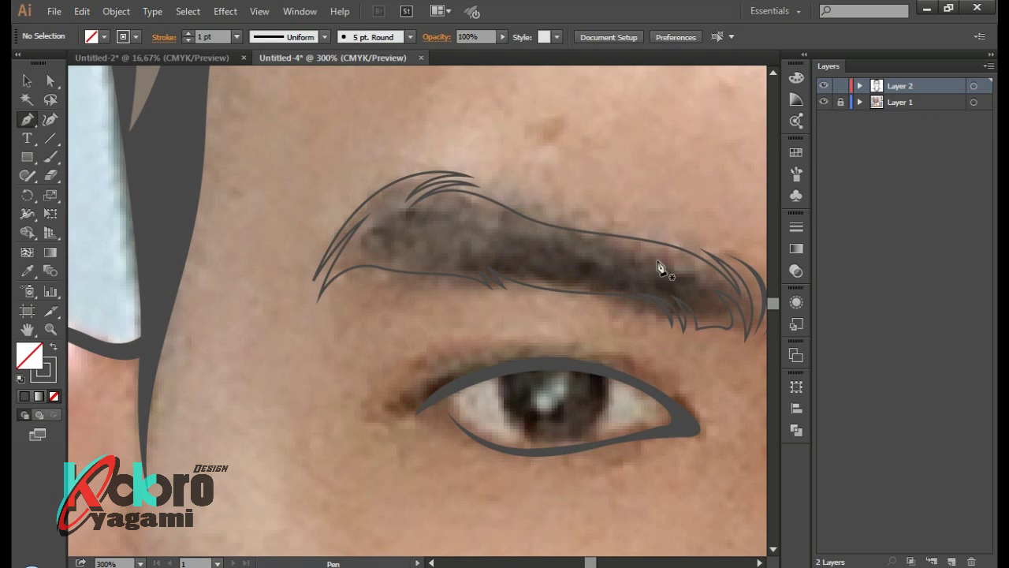
scroll(612, 246, "down", 1)
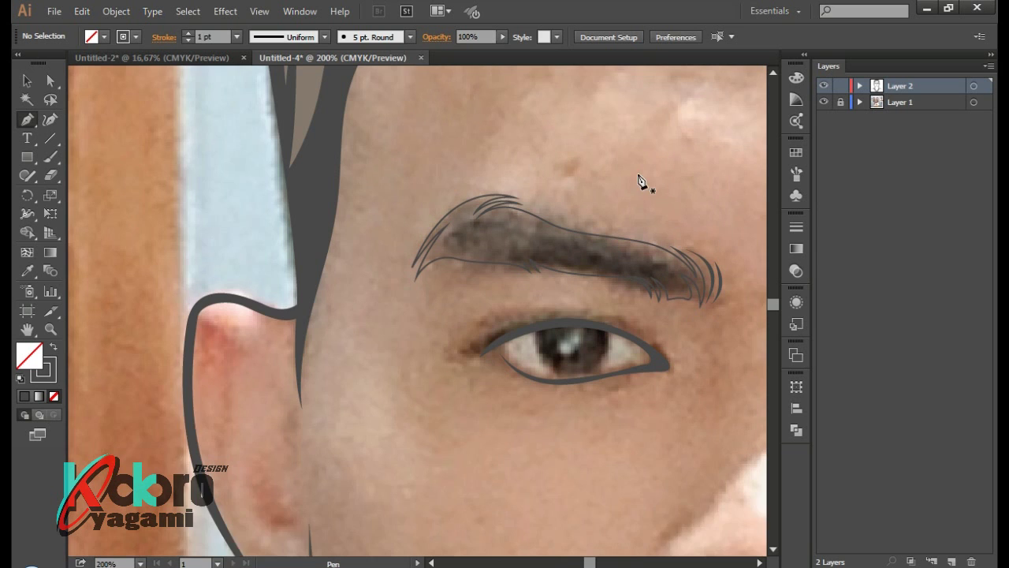
scroll(640, 221, "up", 1)
left_click(646, 292, "ctrl")
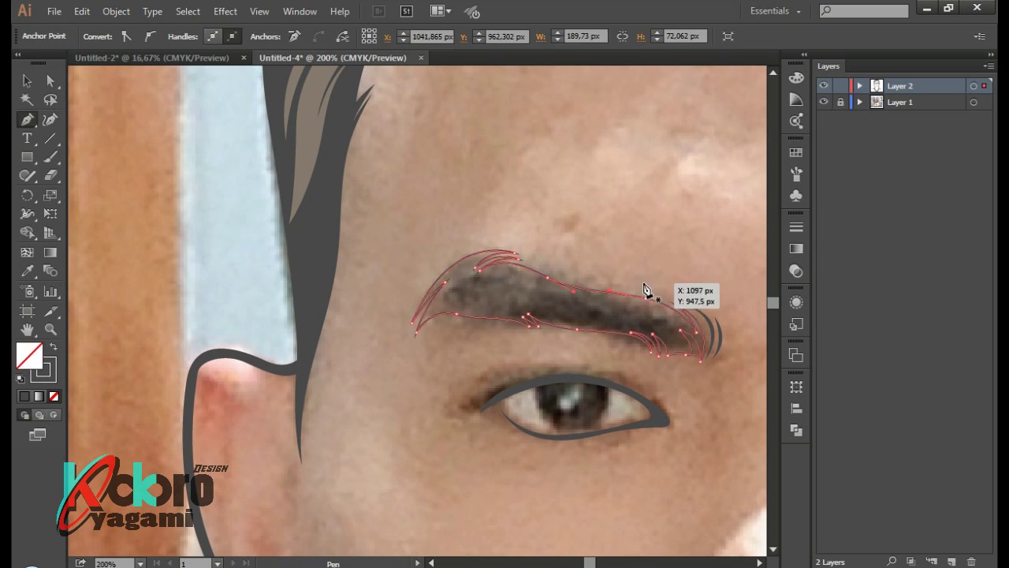
key("shift+x")
key("ctrl+shift+a")
Compare the line art against the photo, then lock Layer 2 and make Layer 1 active
scroll(654, 272, "down", 2)
scroll(665, 261, "down", 1)
scroll(664, 257, "down", 3)
left_click(824, 102)
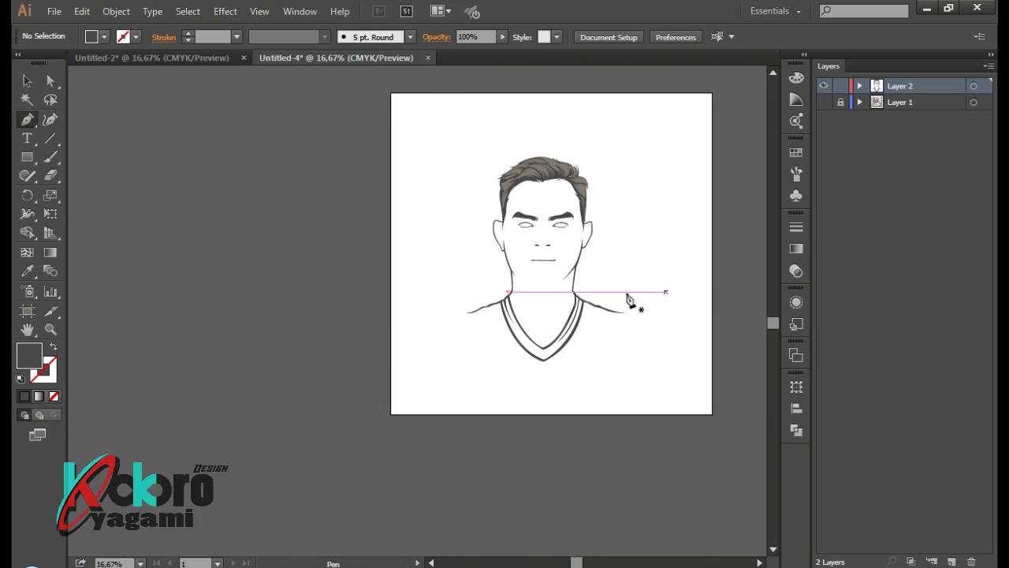
scroll(635, 293, "up", 2)
left_click(824, 101)
scroll(575, 208, "up", 3)
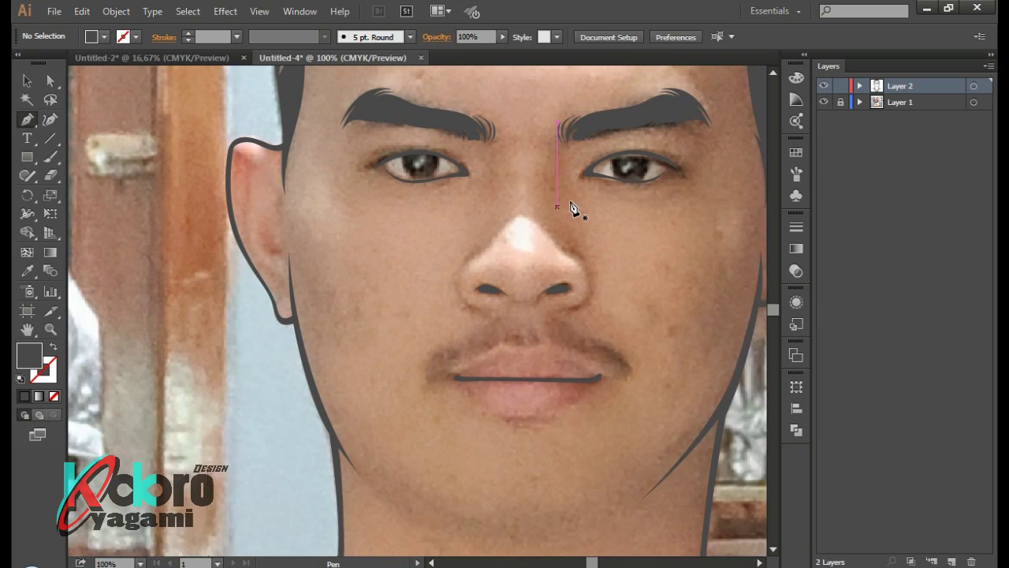
scroll(523, 236, "up", 1)
scroll(501, 296, "up", 1)
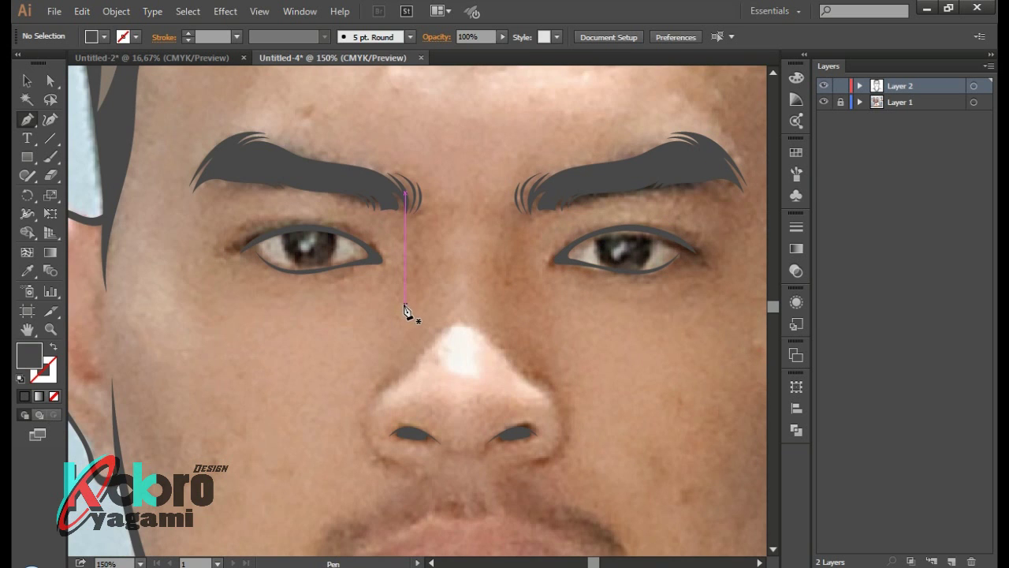
scroll(313, 248, "up", 2)
left_click(903, 104)
left_click(840, 86)
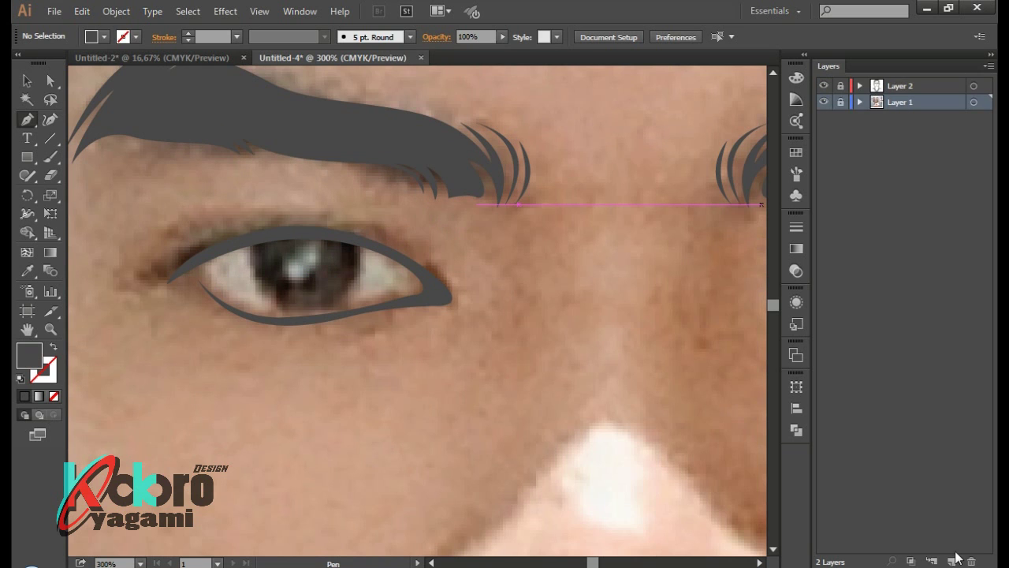
Trace the left eye outline along the upper and lower eyelids with the Pen
scroll(355, 307, "up", 1)
left_click(474, 331)
left_click_drag(146, 331, 502, 406)
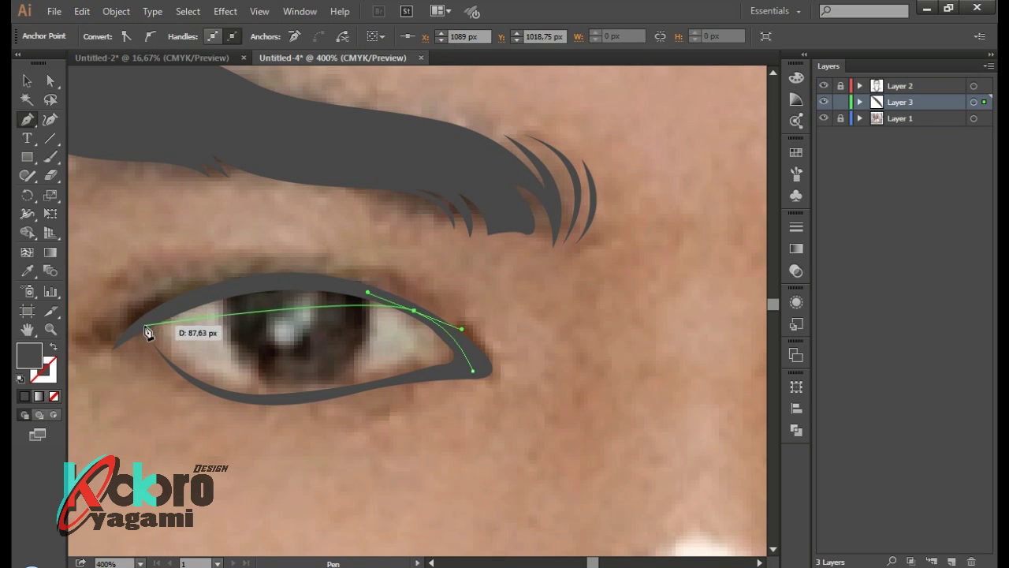
scroll(501, 401, "right", 3)
scroll(501, 401, "right", 2)
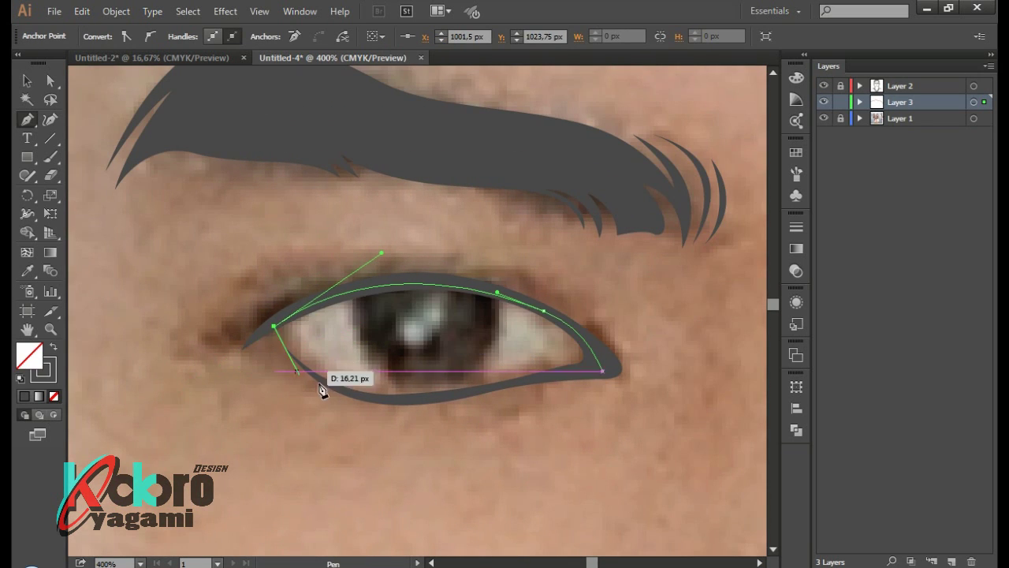
left_click_drag(370, 396, 451, 403)
left_click_drag(501, 382, 622, 383)
key("ctrl+minus")
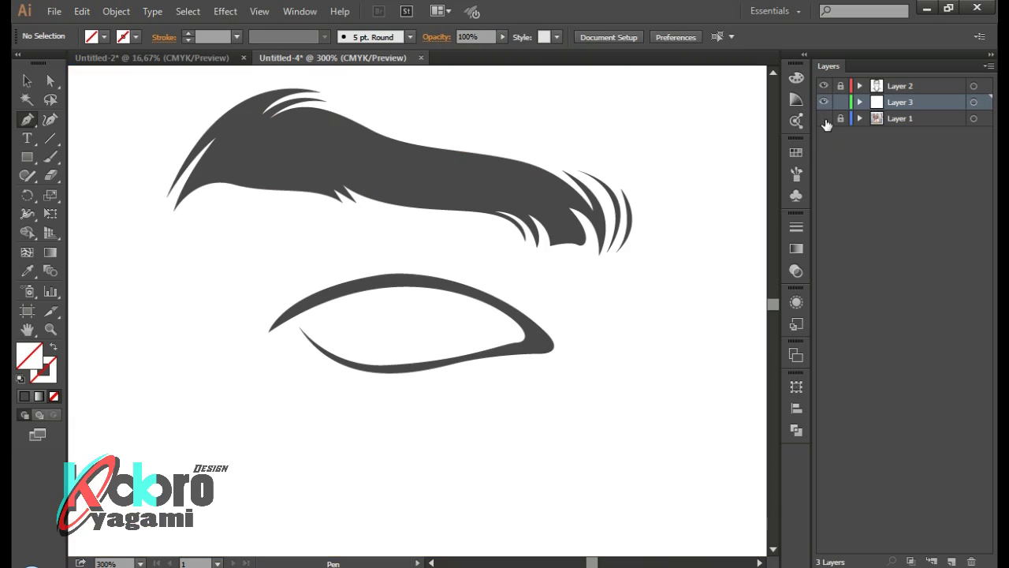
left_click(823, 117)
Draw an iris circle, resize it to fit, and give it the eyeliner's dark grey
key("l")
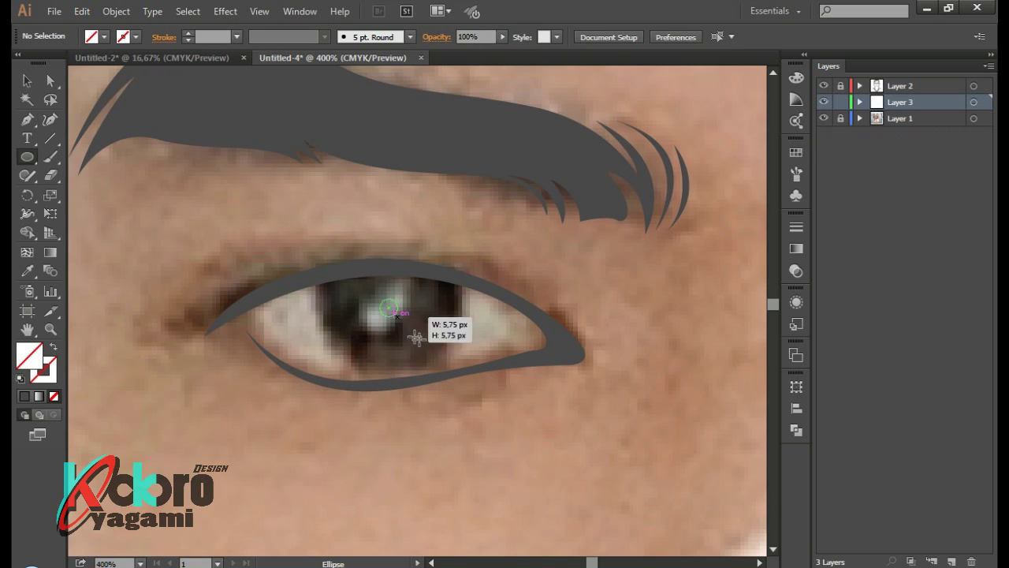
left_click_drag(416, 337, 464, 384)
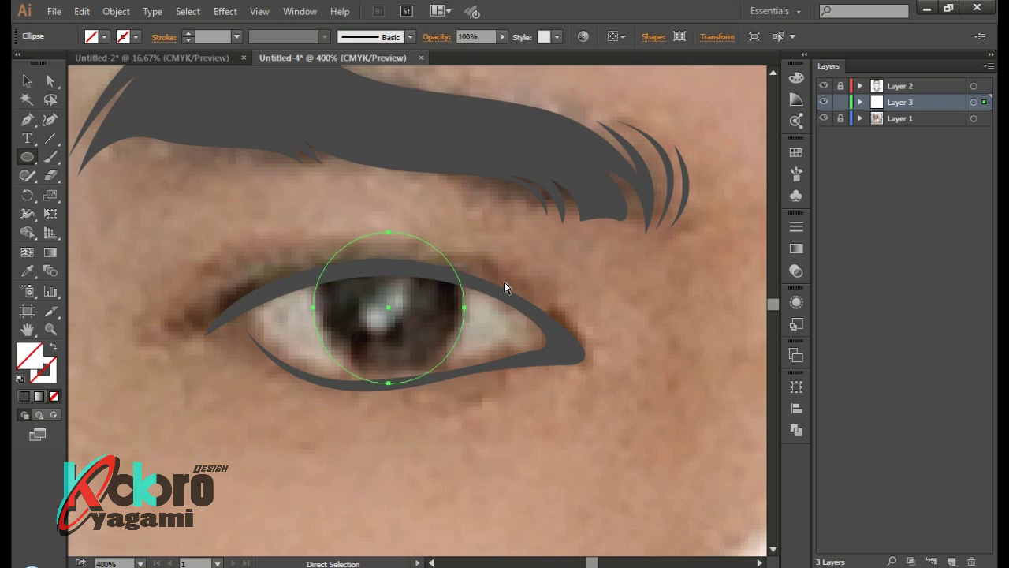
key("v")
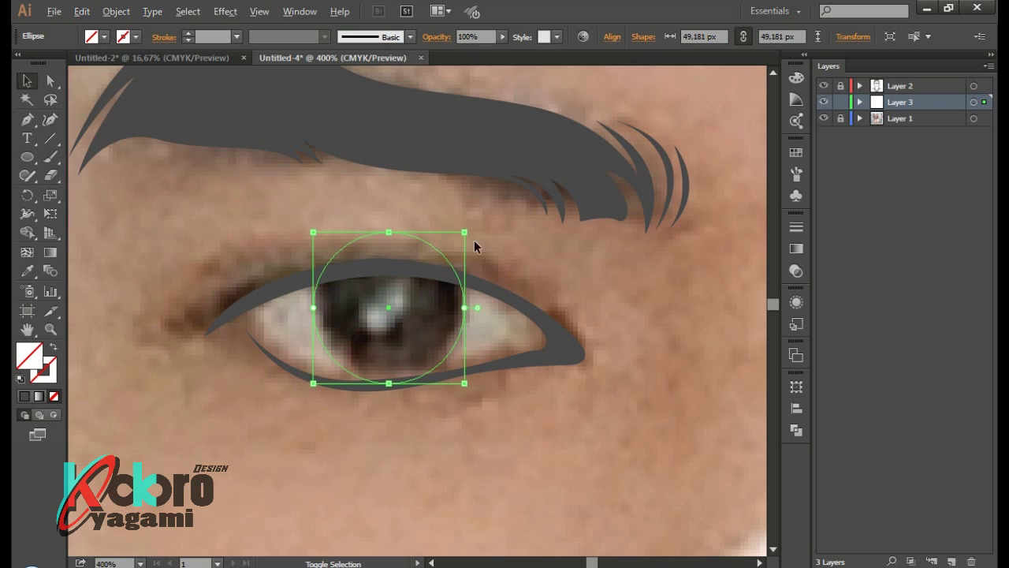
left_click_drag(468, 231, 454, 247)
left_click(460, 324)
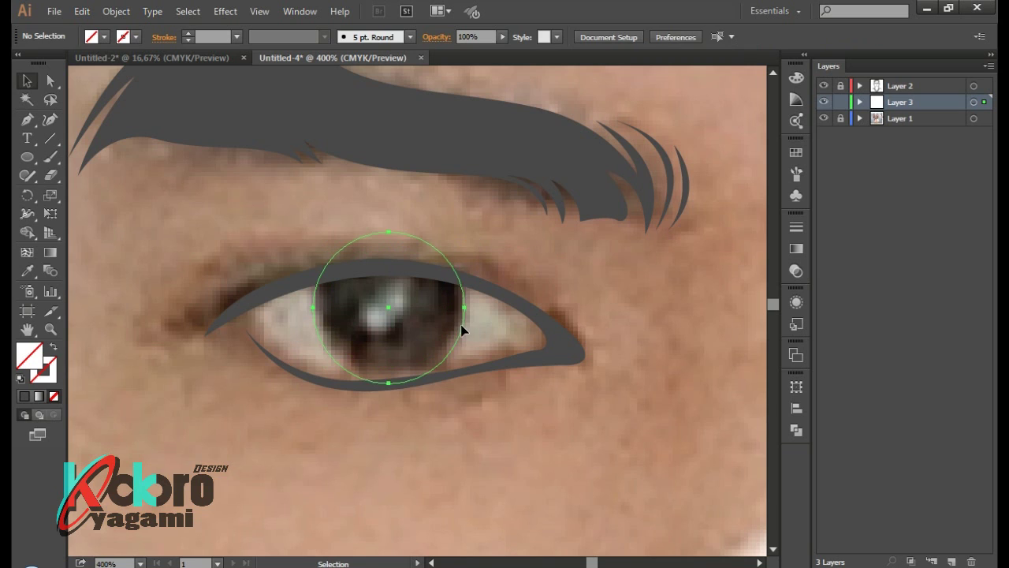
key("i")
left_click(502, 298)
Recolour the iris fill to a lighter reddish-brown, starting from hex 724138
left_click(451, 313, "ctrl")
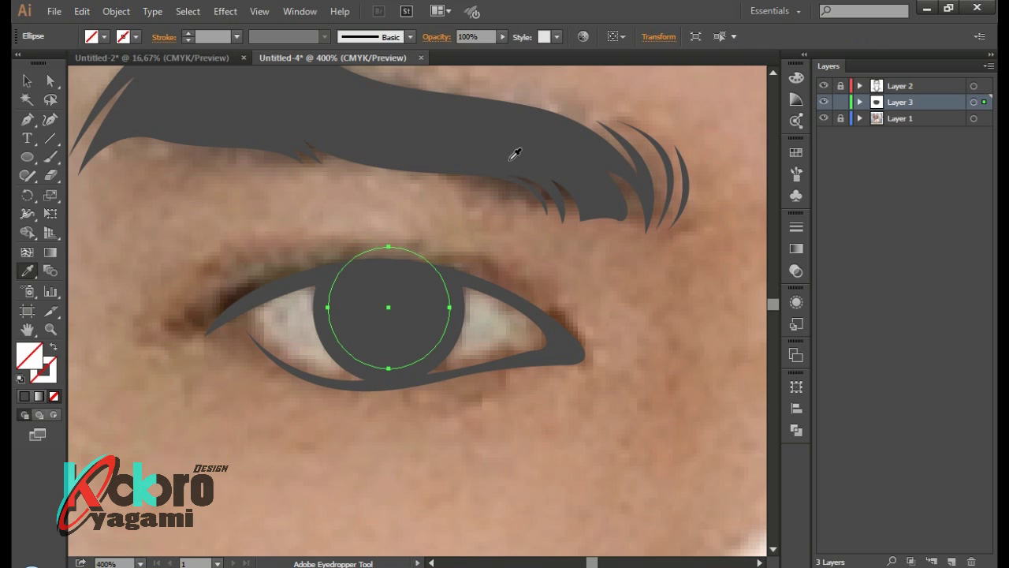
double_click(29, 356)
type("724138")
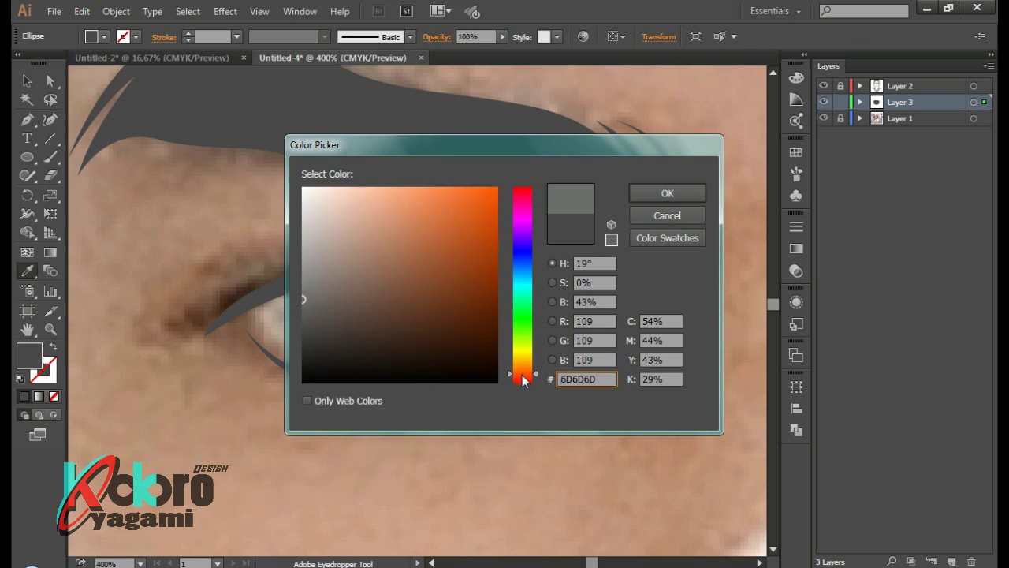
left_click(391, 271)
left_click(667, 193)
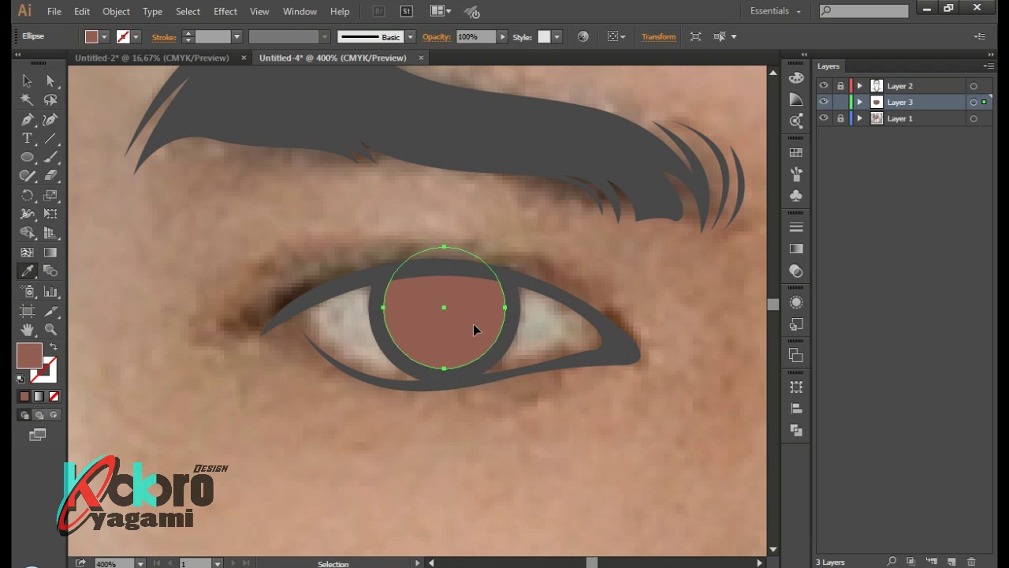
Draw a small pupil circle at the iris centre in the eyeliner's dark grey
key("l")
left_click_drag(423, 287, 466, 329)
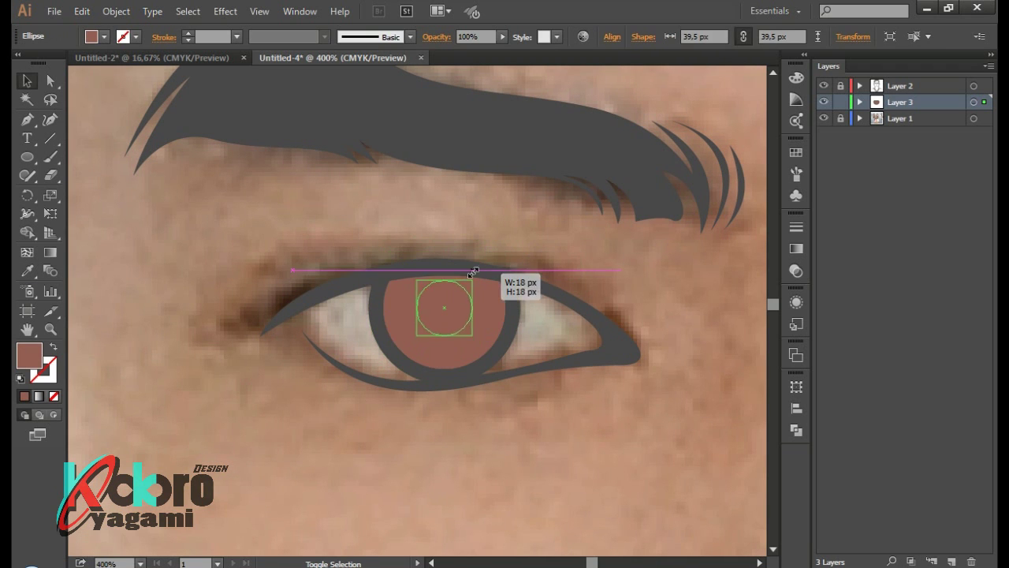
key("i")
left_click(583, 294)
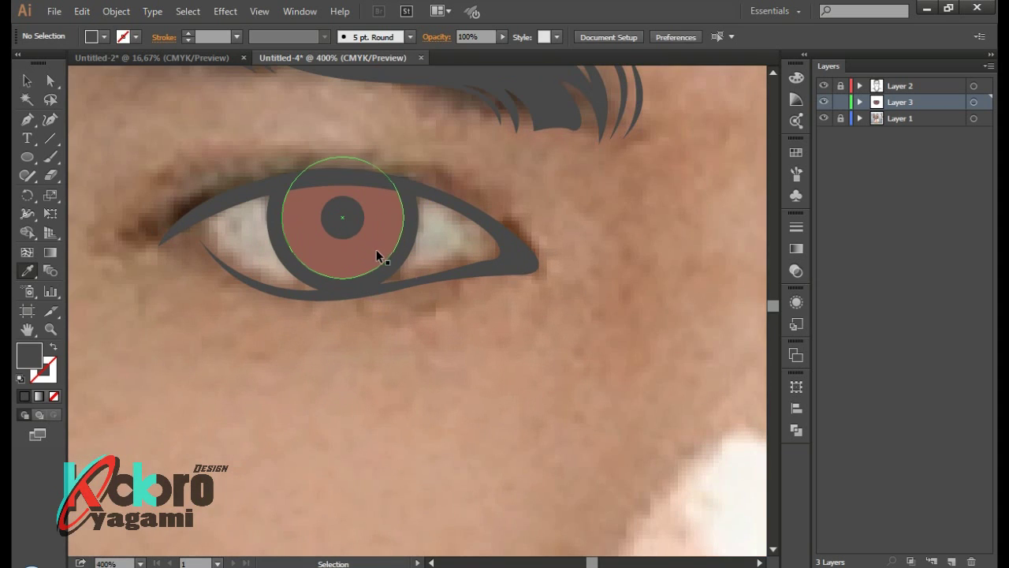
Apply the Fading Sky gradient preset to the iris circle
left_click(377, 256, "ctrl")
left_click(796, 248)
left_click(622, 237)
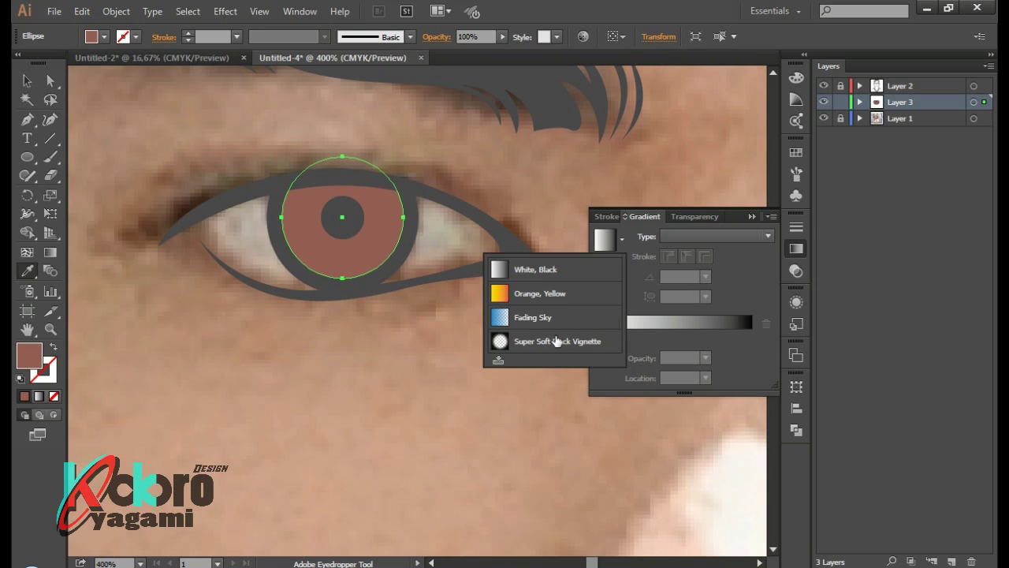
left_click(537, 319)
Set both the left and right gradient stops to tan
double_click(601, 339)
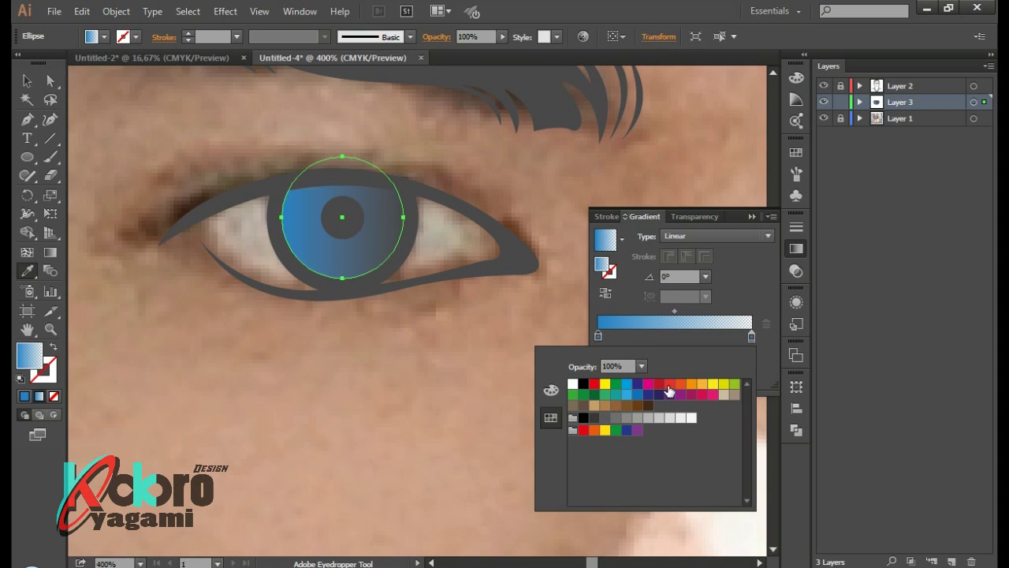
left_click(669, 388)
left_click(690, 384)
left_click(629, 406)
left_click(595, 406)
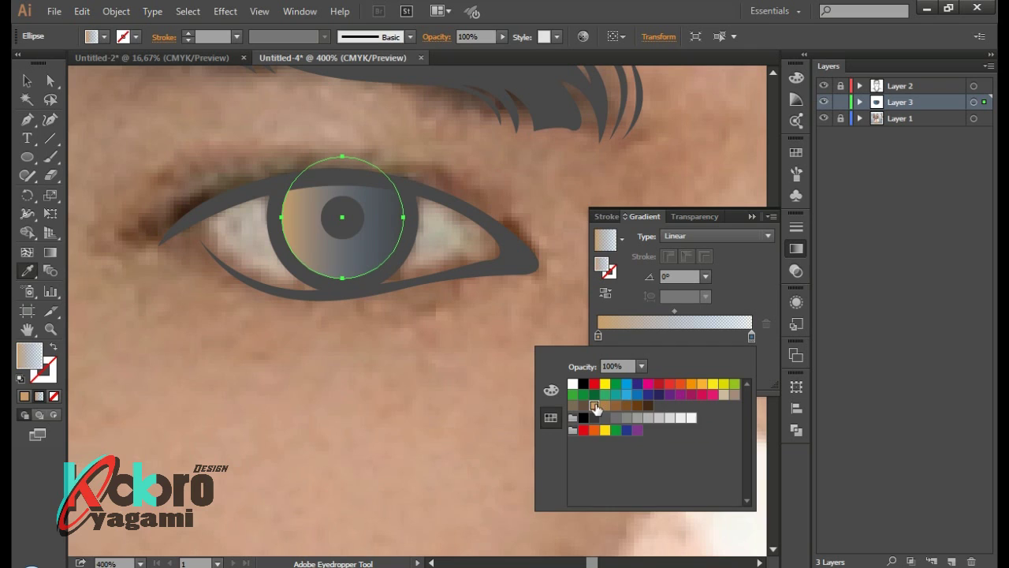
double_click(752, 336)
left_click(595, 406)
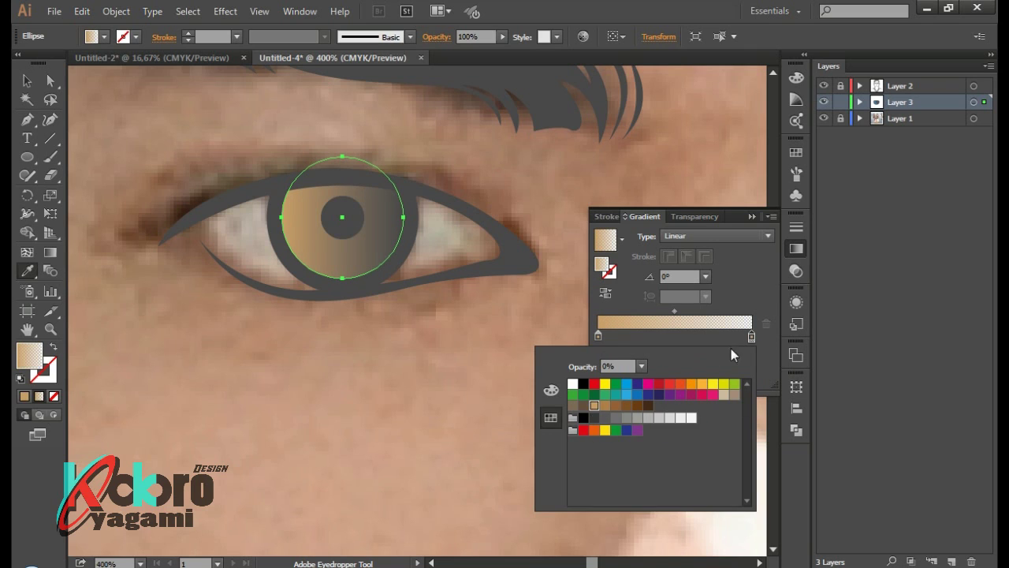
Run the iris gradient vertically with tan at the bottom, then compare with the photo
key("ctrl+F9")
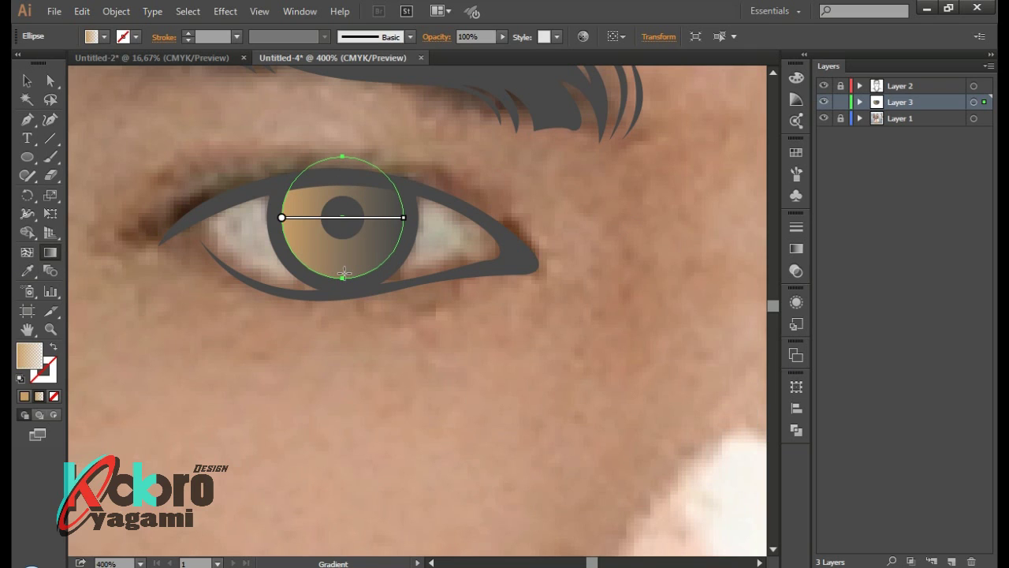
left_click_drag(345, 195, 345, 196)
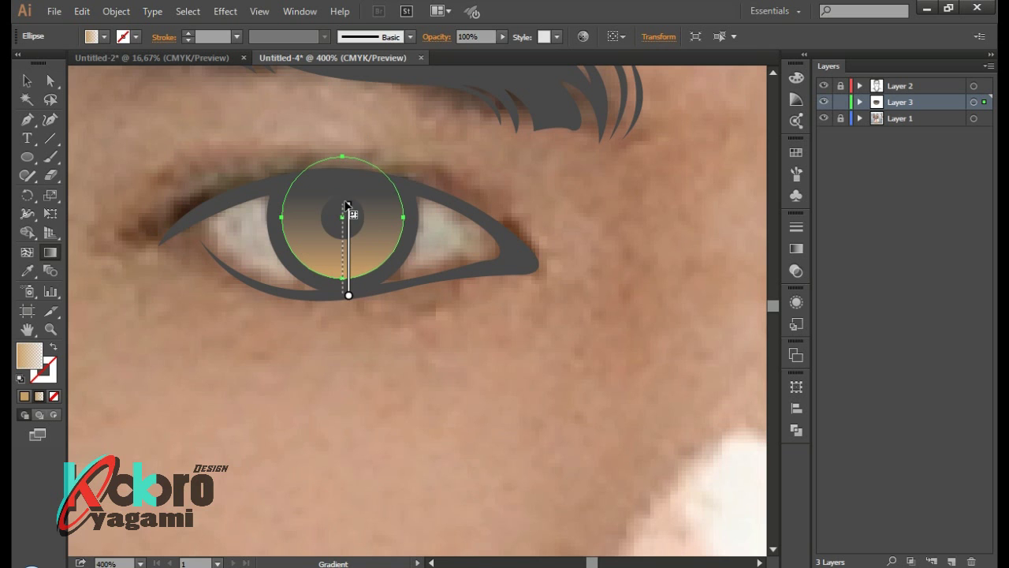
key("v")
left_click(518, 374)
scroll(513, 318, "down", 5)
scroll(513, 318, "up", 3)
left_click(823, 101)
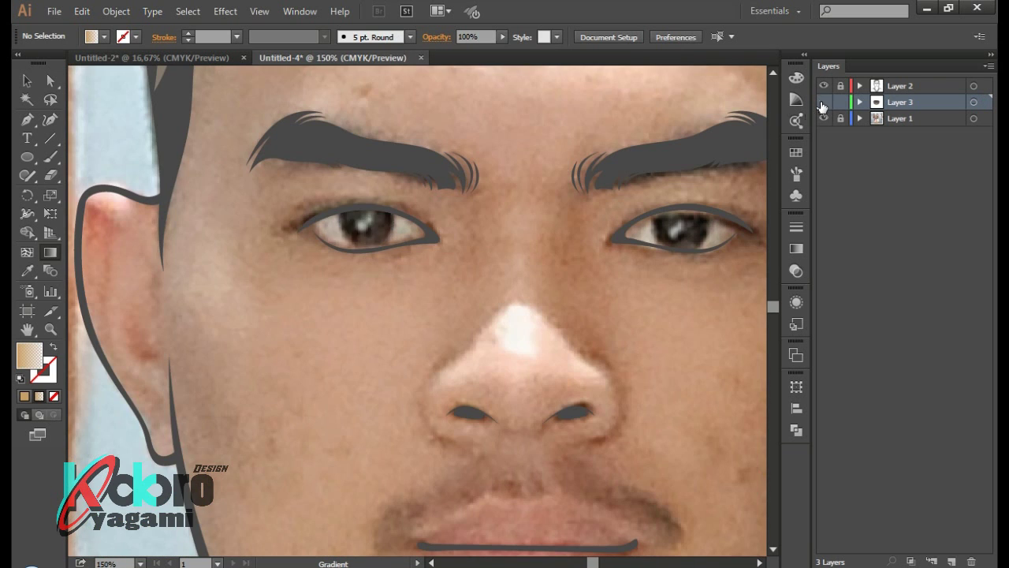
left_click(823, 102)
scroll(371, 236, "up", 2)
scroll(402, 262, "up", 3)
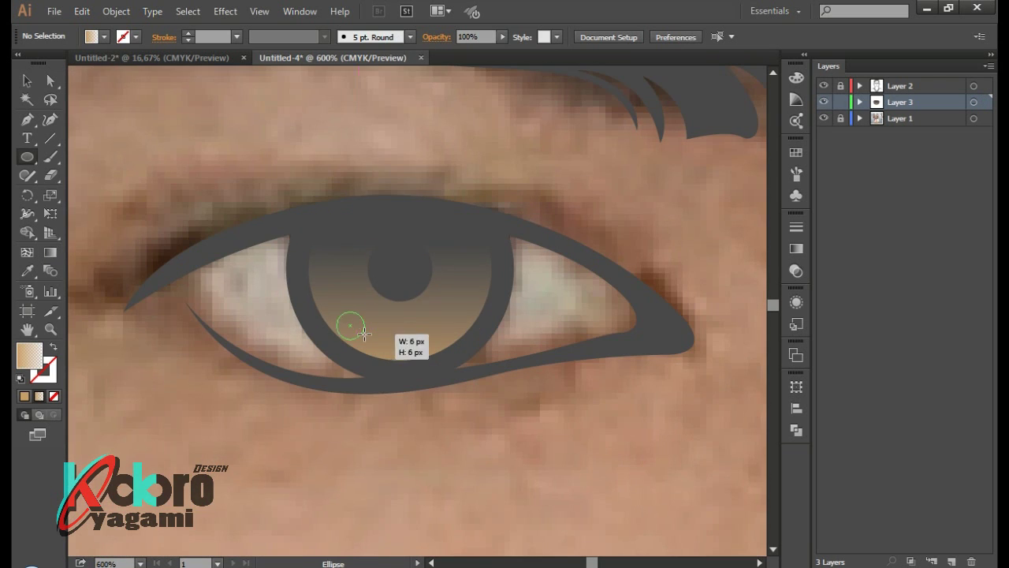
Draw two small white highlight circles on the iris, at lower-left and upper-right
left_click_drag(365, 334, 365, 335)
left_click(796, 152)
left_click(626, 185)
scroll(506, 441, "right", 2)
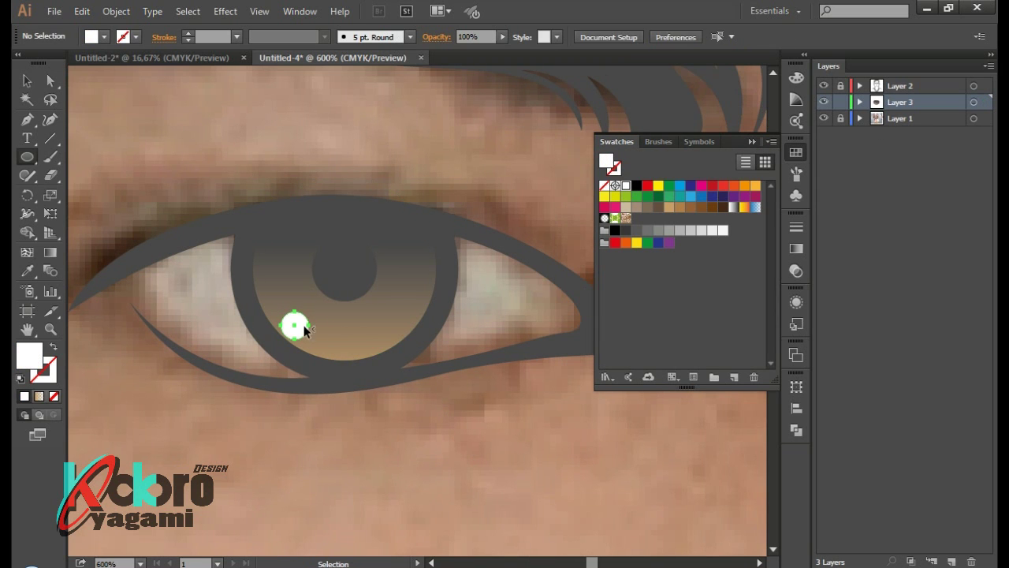
left_click_drag(304, 330, 306, 331)
left_click_drag(405, 265, 418, 276)
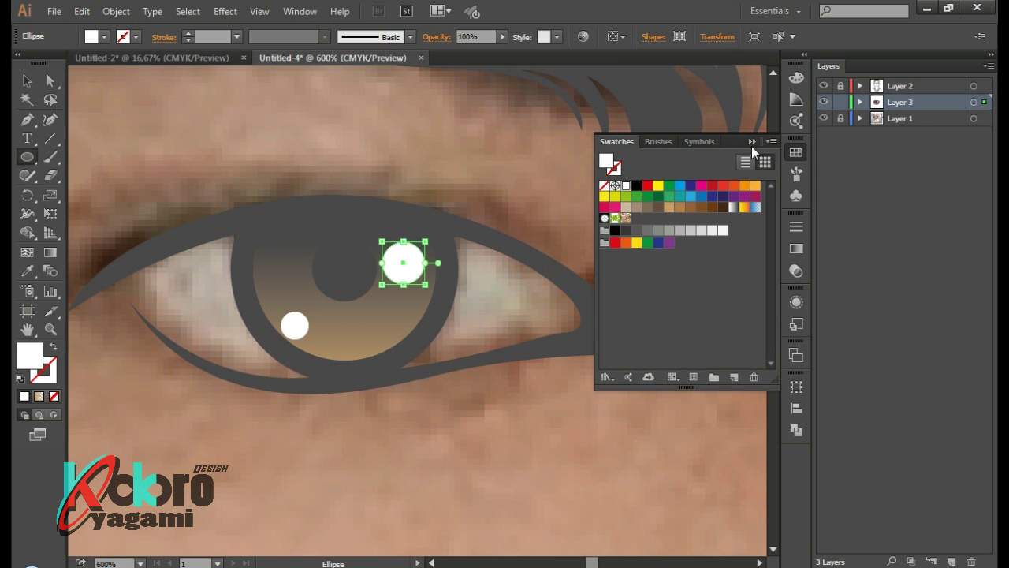
key("ctrl+shift+a")
Zoom out to the whole face and toggle the photo layer off and on to check the drawing
key("ctrl+1")
scroll(536, 140, "up", 1)
left_click(823, 118)
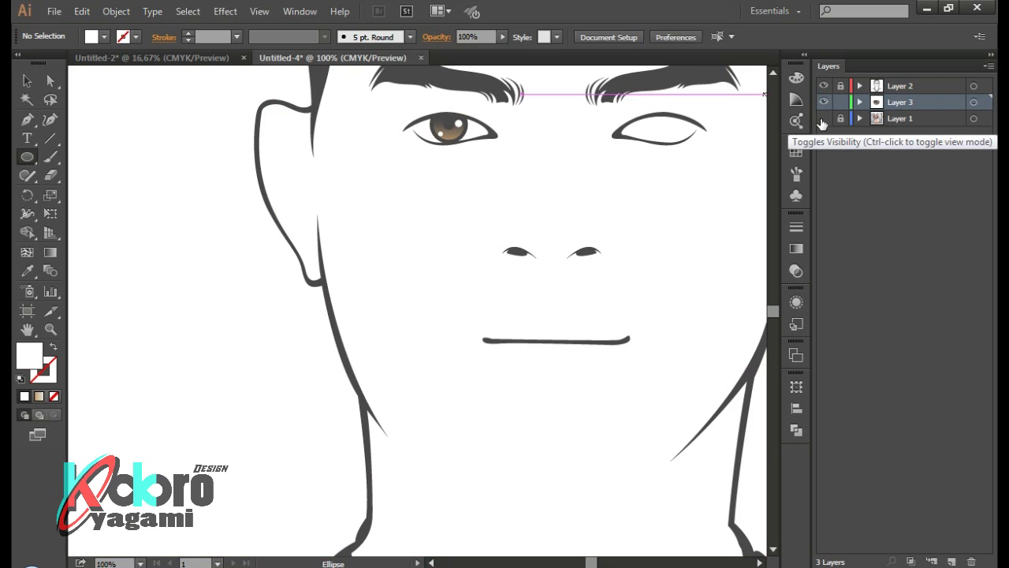
scroll(593, 218, "down", 2)
left_click_drag(593, 219, 481, 251)
left_click(823, 118)
scroll(505, 245, "up", 3)
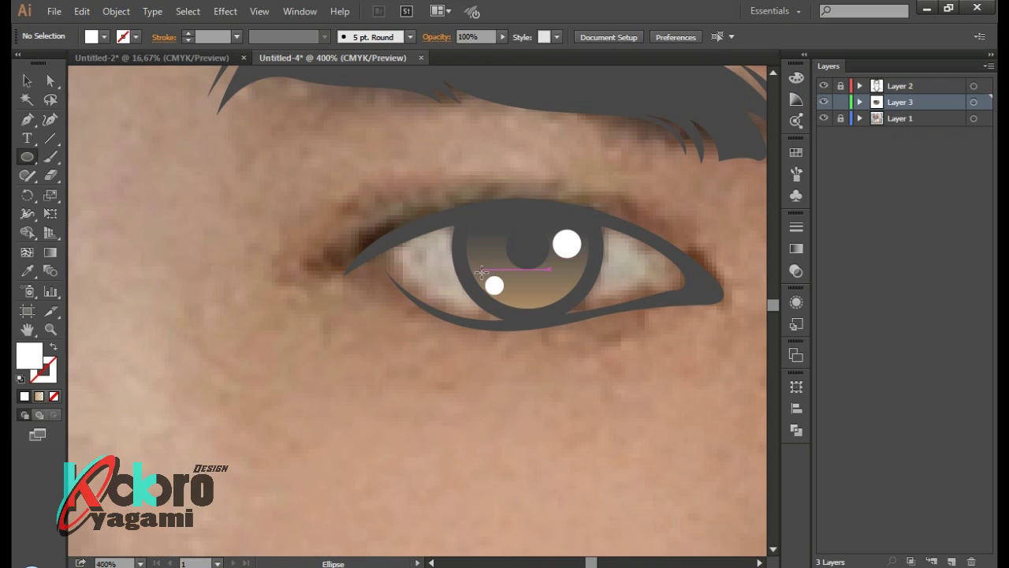
scroll(466, 304, "up", 1)
Pen-draw a closed eye-white shape along the lower lid to the eye's outer corner
key("p")
scroll(552, 326, "down", 1)
scroll(552, 326, "up", 2)
scroll(521, 349, "up", 1)
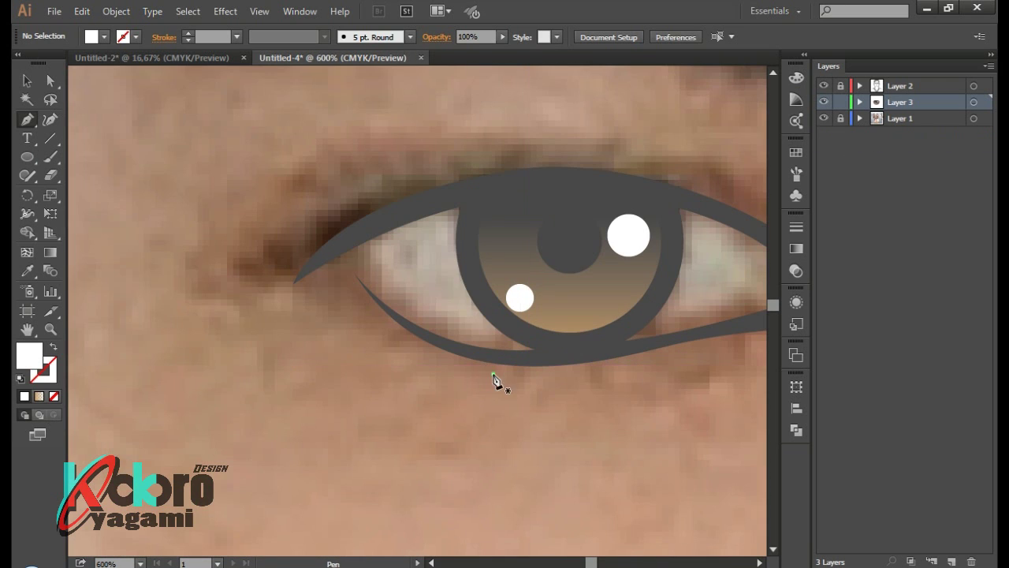
left_click(507, 361)
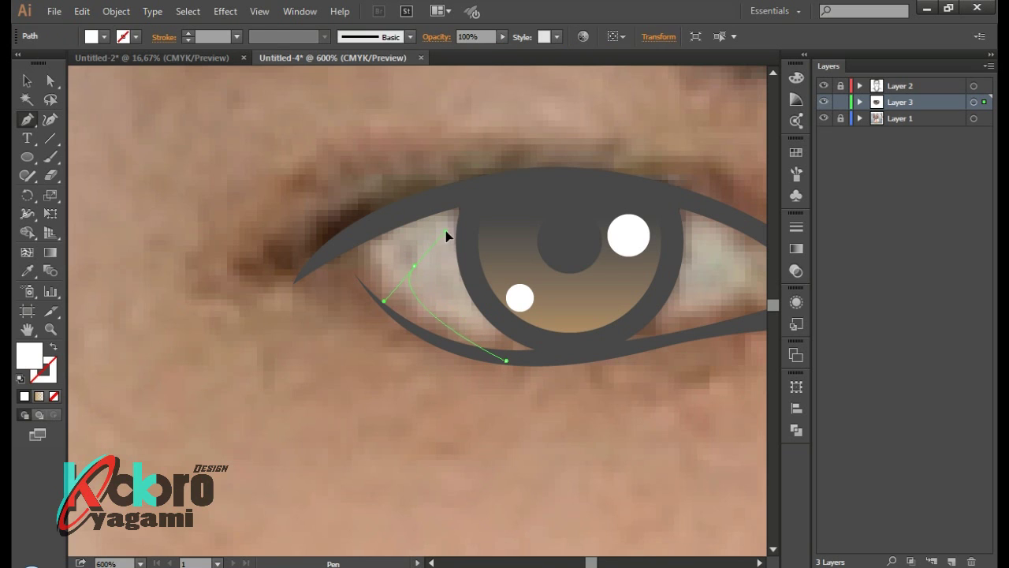
left_click_drag(445, 235, 582, 241)
scroll(626, 288, "right", 3)
left_click_drag(690, 278, 683, 245)
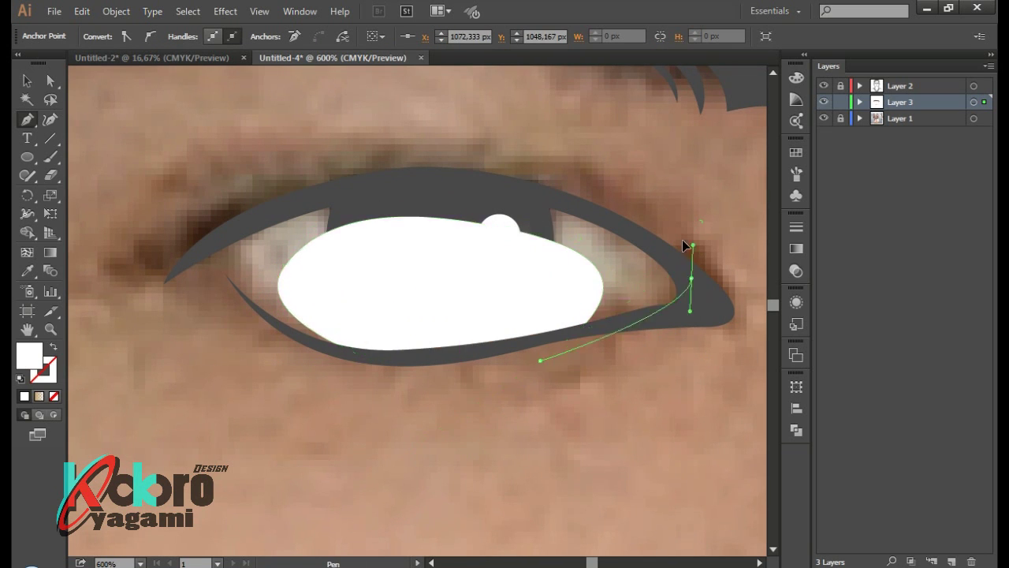
left_click_drag(213, 231, 218, 235)
Send the eye-white shape to the back and fill it with grey #969696
right_click(641, 282)
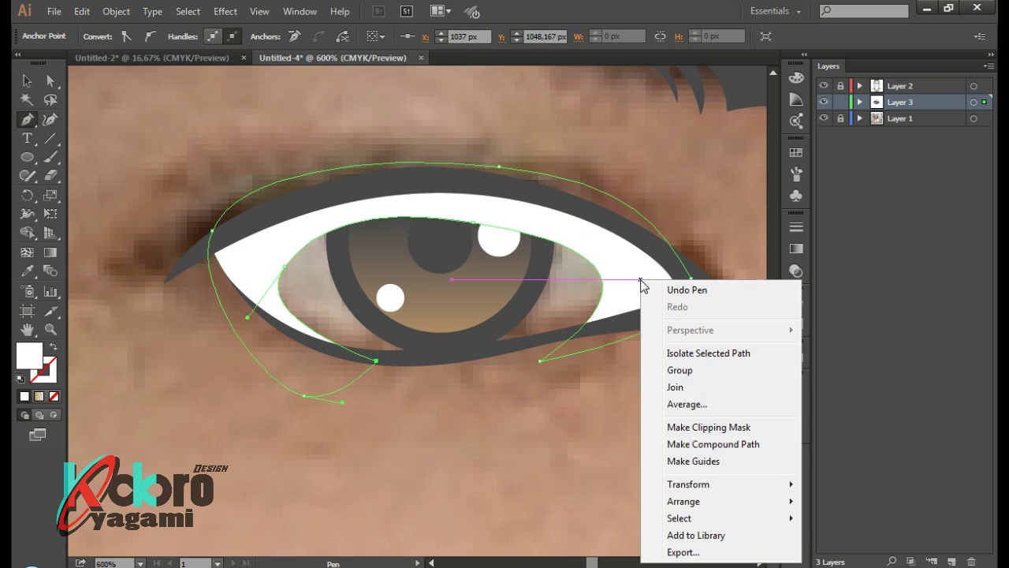
left_click(583, 550)
key("i")
left_click(597, 323)
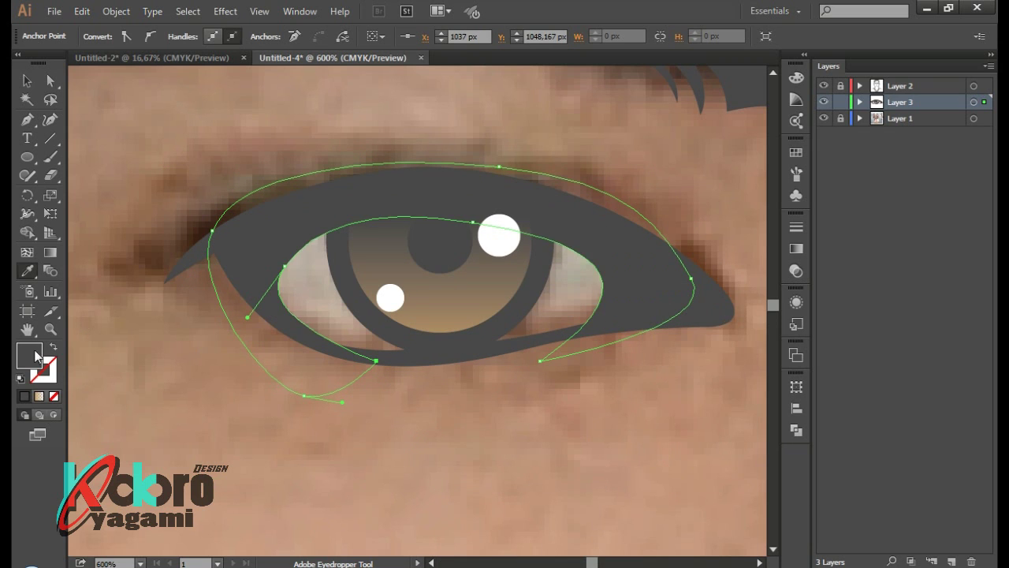
double_click(35, 356)
type("969696")
left_click(651, 192)
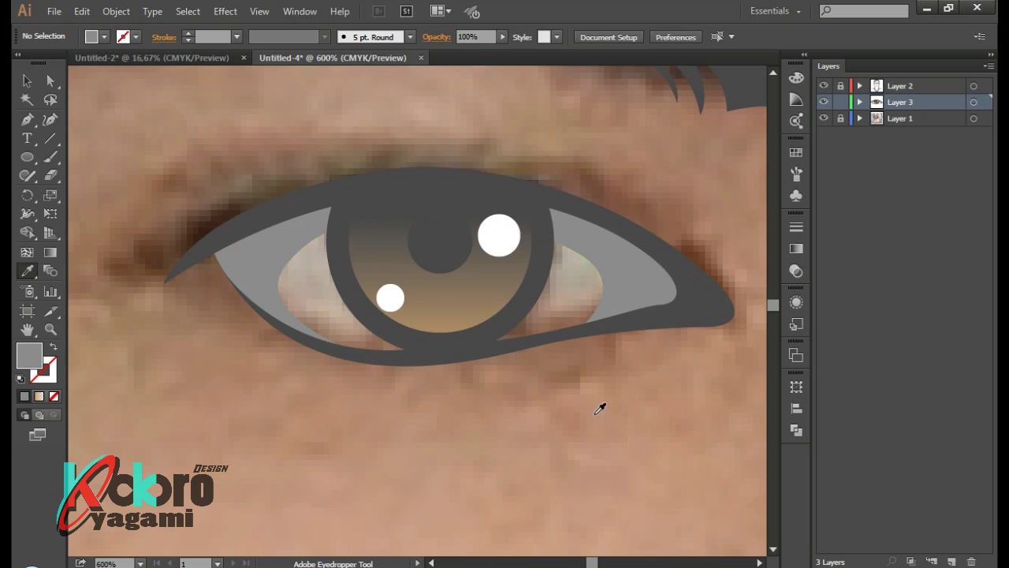
Pen-draw a lid shading shape over the eye and adjust its corner anchors
scroll(552, 277, "down", 3)
scroll(410, 260, "up", 3)
key("p")
left_click_drag(316, 326, 297, 246)
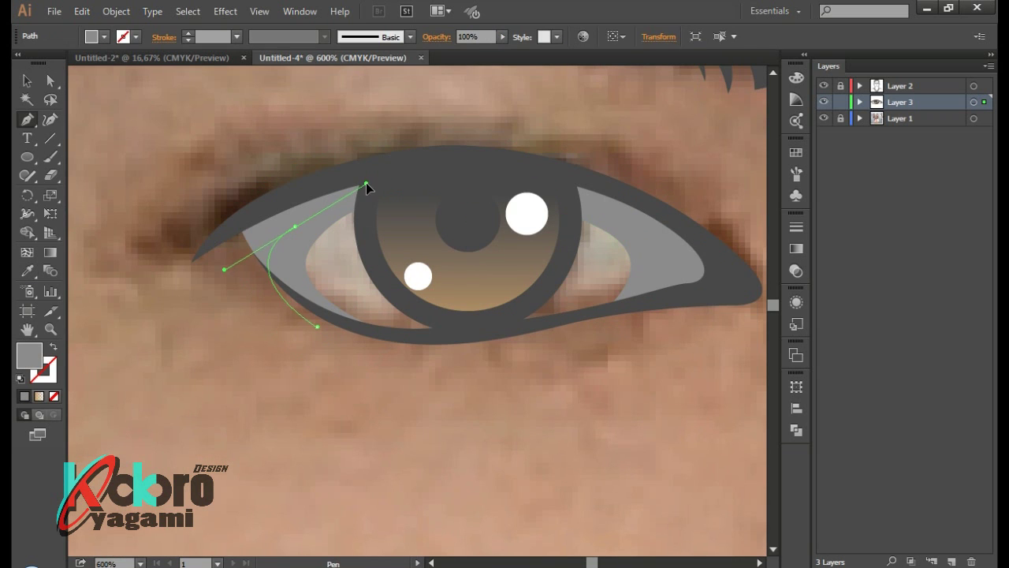
left_click_drag(667, 300, 689, 496)
left_click(669, 300)
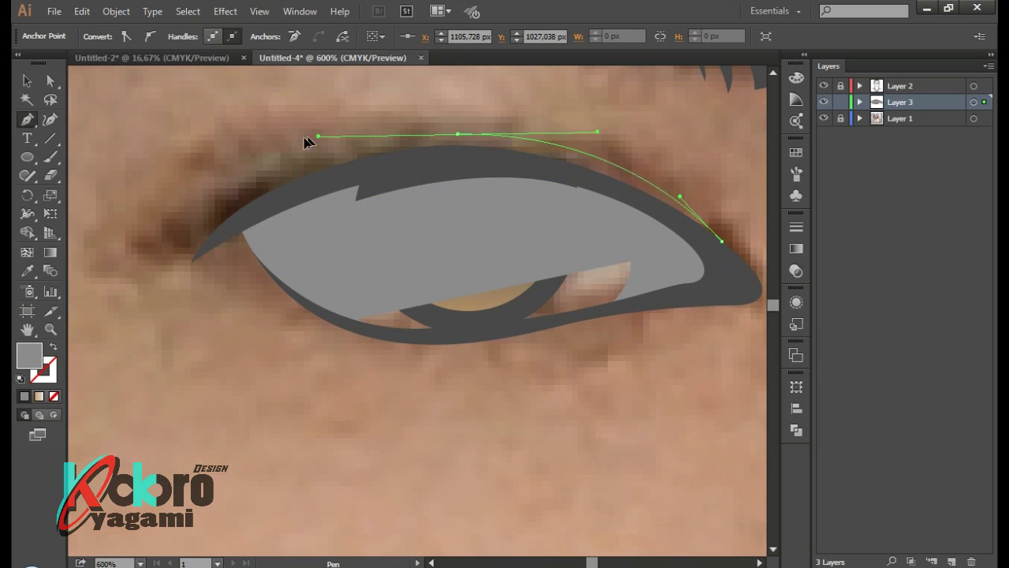
left_click(316, 327)
key("a")
left_click(668, 300)
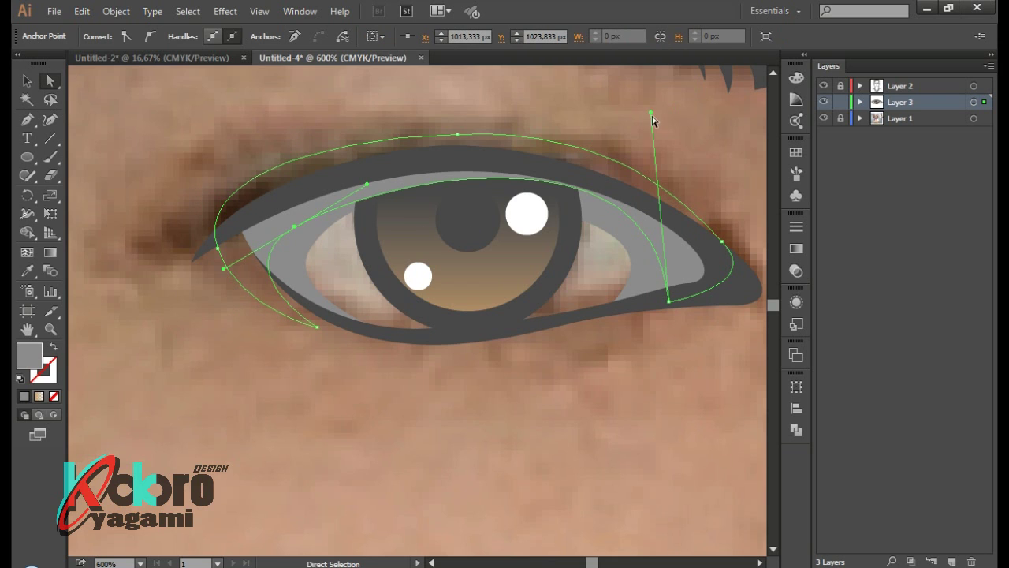
left_click_drag(652, 119, 692, 156)
left_click_drag(294, 227, 317, 213)
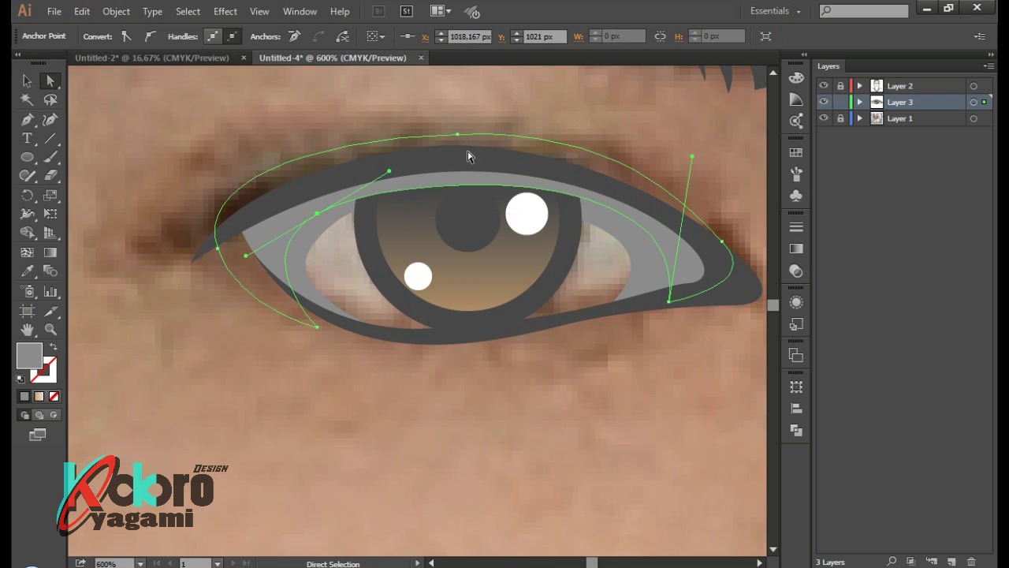
left_click_drag(388, 170, 404, 159)
Move the shading shape below the clipped eye group and fill it with #666666
left_click(860, 101)
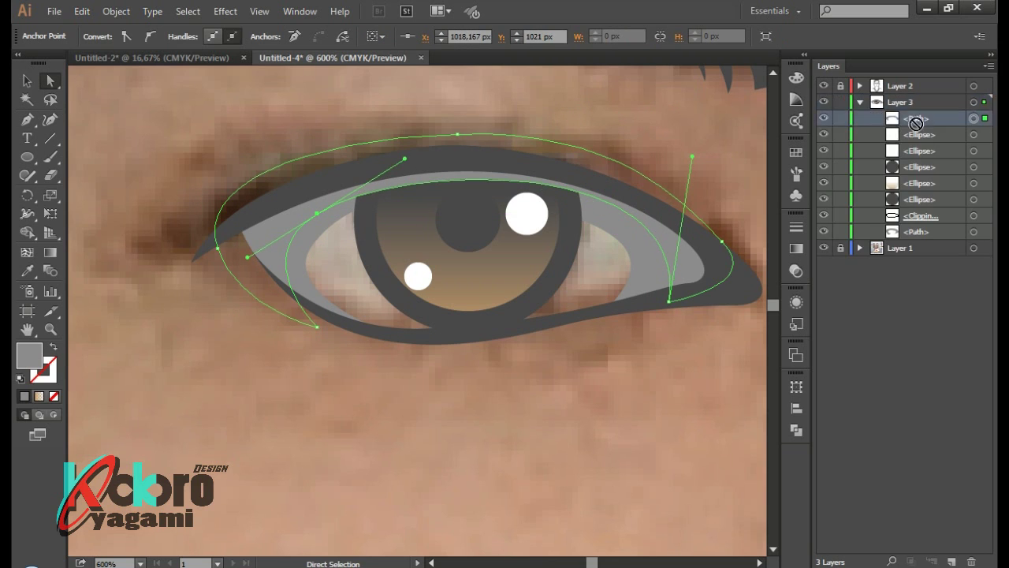
left_click_drag(916, 124, 915, 223)
key("i")
left_click(292, 309)
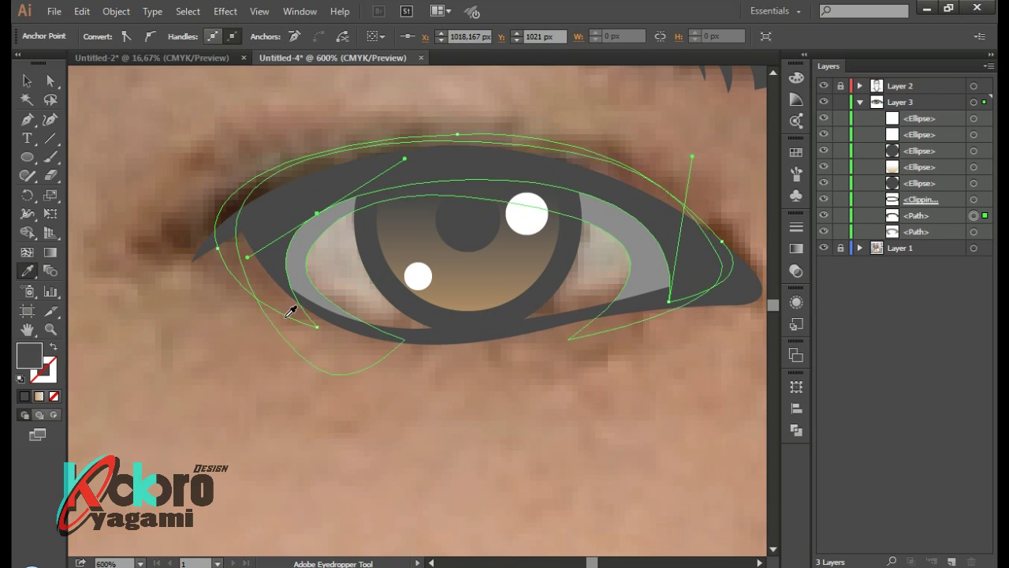
double_click(26, 345)
type("666666")
left_click(670, 193)
key("ctrl+shift+a")
key("ctrl+minus")
key("ctrl+minus")
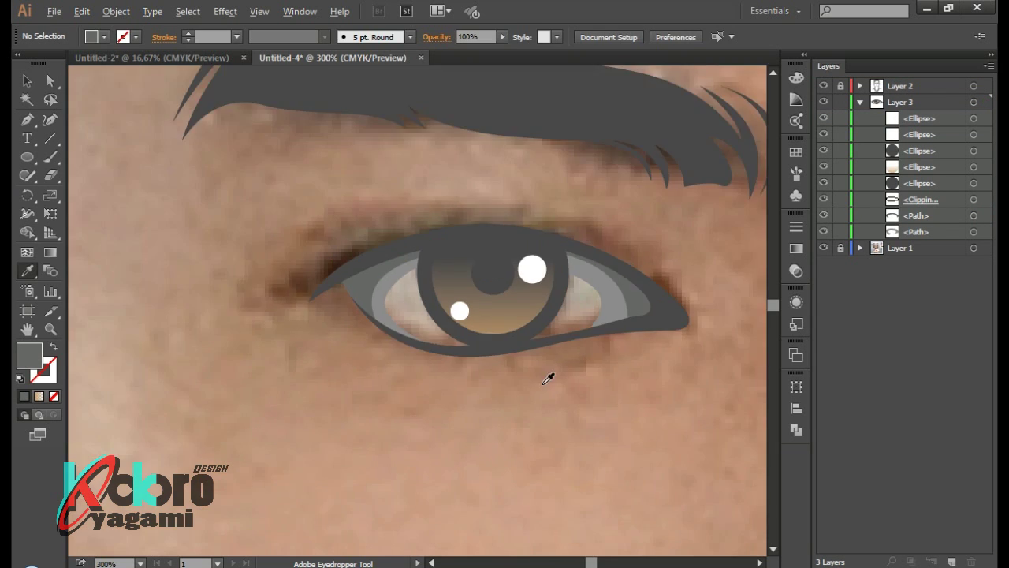
key("ctrl+minus")
key("ctrl+minus")
scroll(491, 247, "up", 3)
Draw a new eye outline, send it behind the iris, and fill it with lighter grey BCBCBC
scroll(541, 221, "up", 2)
key("p")
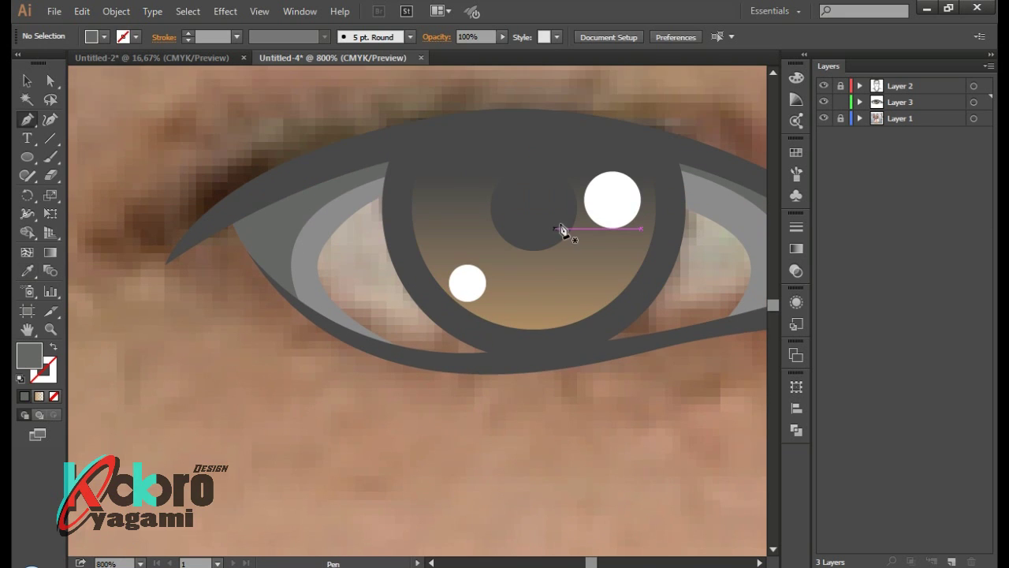
left_click_drag(384, 164, 424, 378)
key("ctrl+minus")
left_click_drag(474, 265, 653, 252)
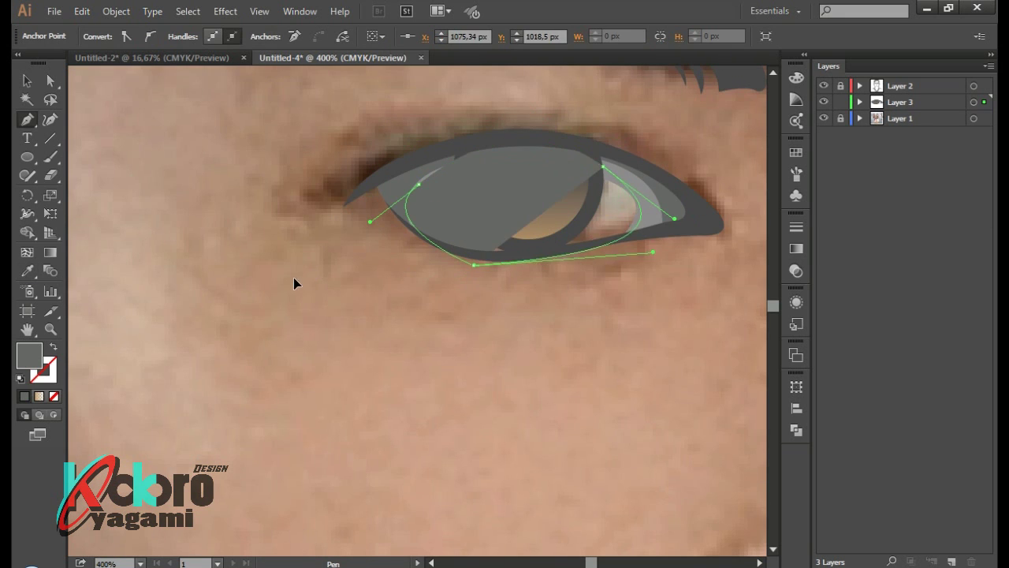
right_click(484, 218)
key("Escape")
key("ctrl+bracketleft")
key("i")
left_click(597, 185)
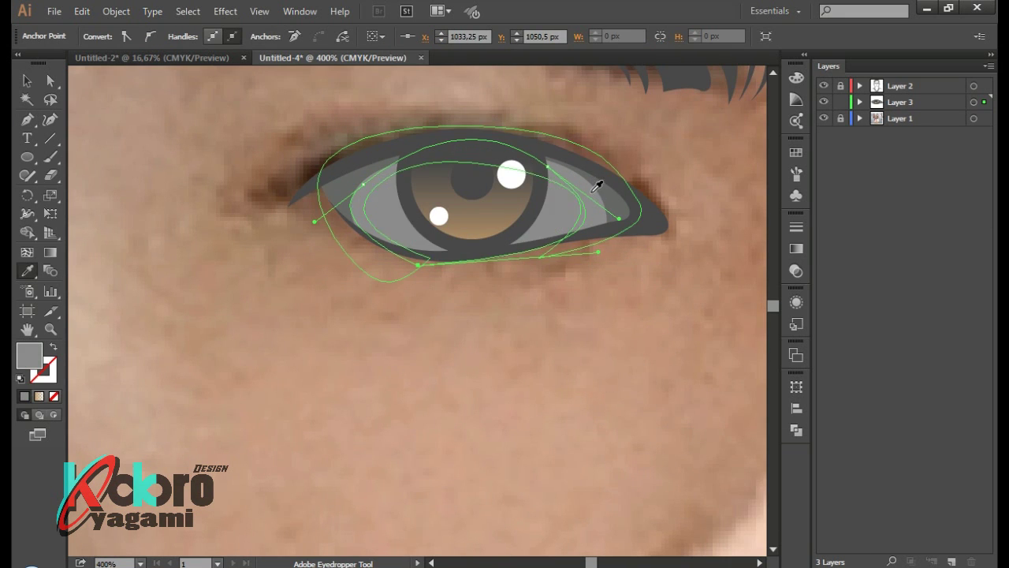
double_click(28, 356)
left_click(654, 198)
Select the left eye's path, iris and highlights together and lock the finished eye
key("ctrl+minus")
key("ctrl+minus")
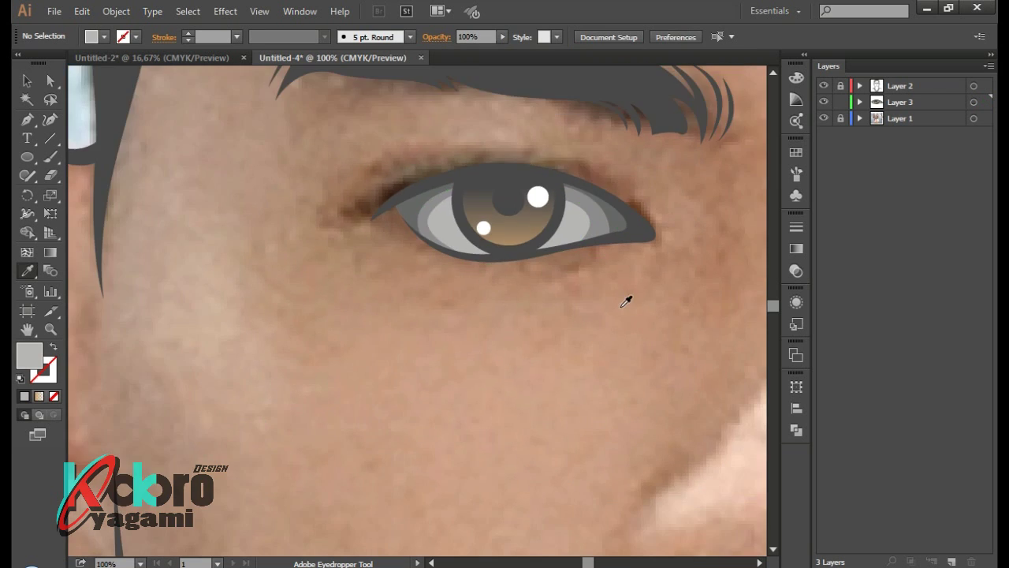
key("ctrl+minus")
key("ctrl+minus")
key("p")
key("ctrl+plus")
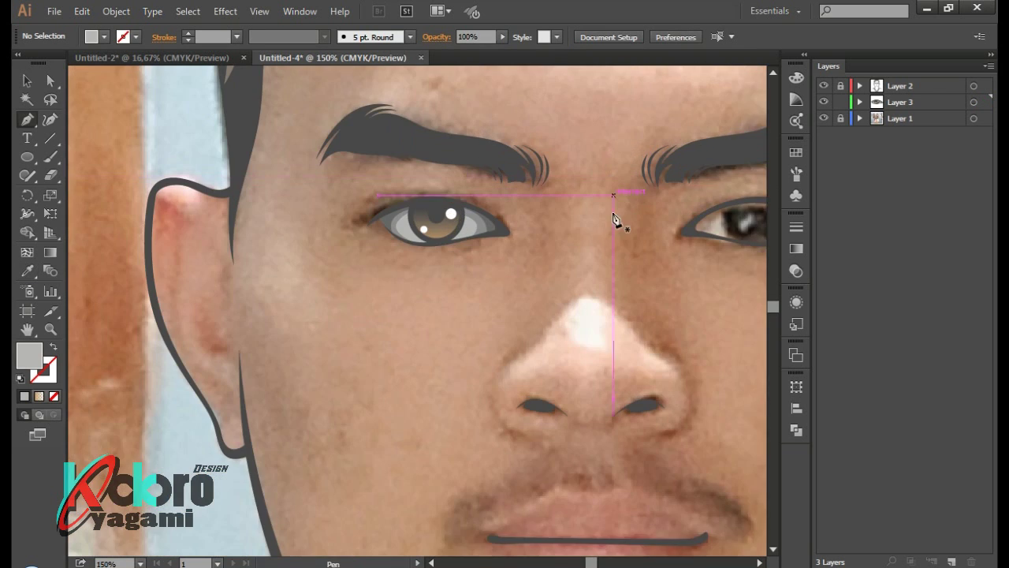
left_click(974, 101)
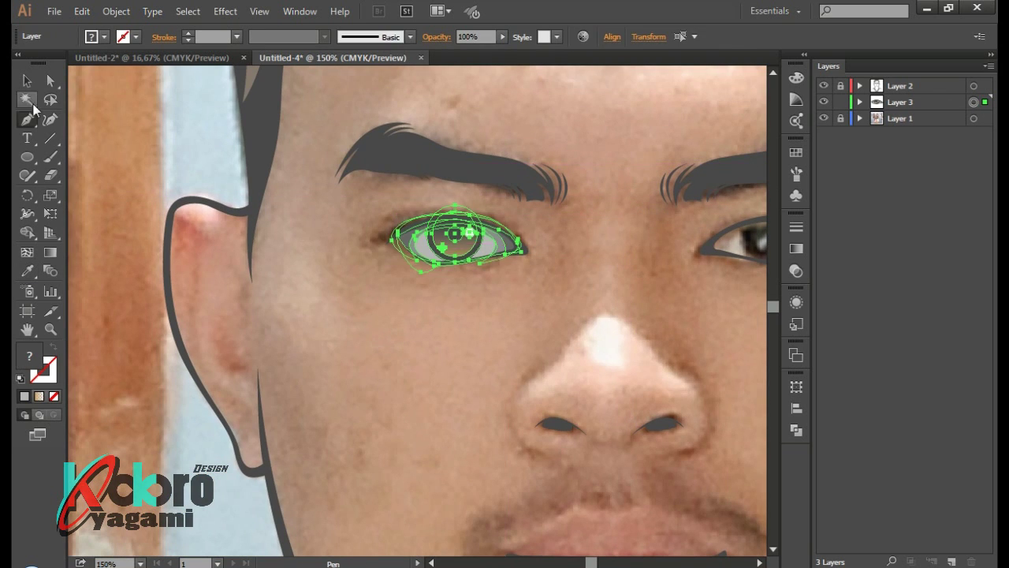
key("v")
key("ctrl+plus")
key("ctrl+plus")
left_click(554, 271)
key("ctrl+plus")
key("ctrl+plus")
left_click(162, 219)
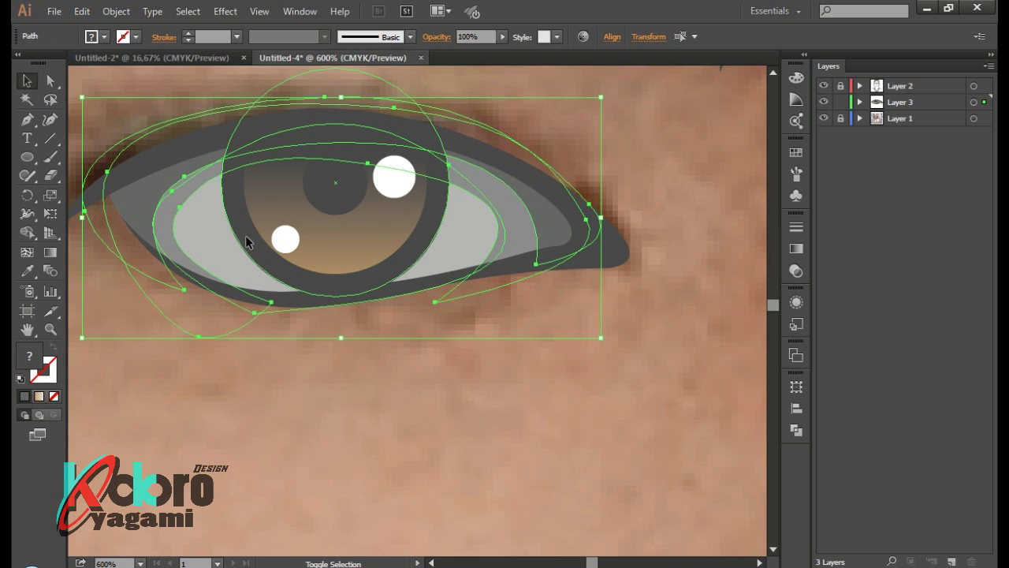
left_click(292, 239, "shift")
key("ctrl+2")
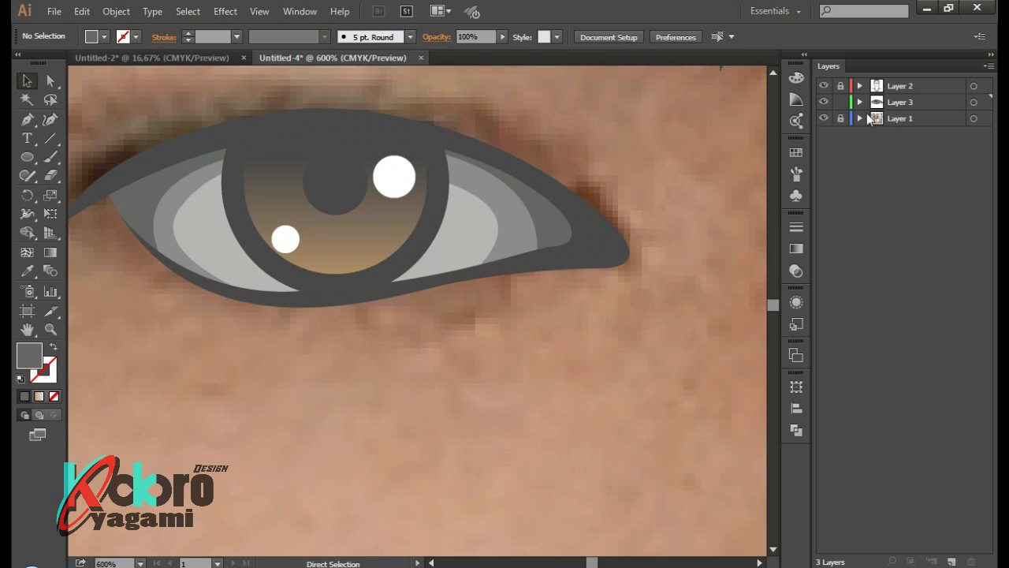
key("ctrl+minus")
key("ctrl+minus")
key("ctrl+minus")
key("ctrl+minus")
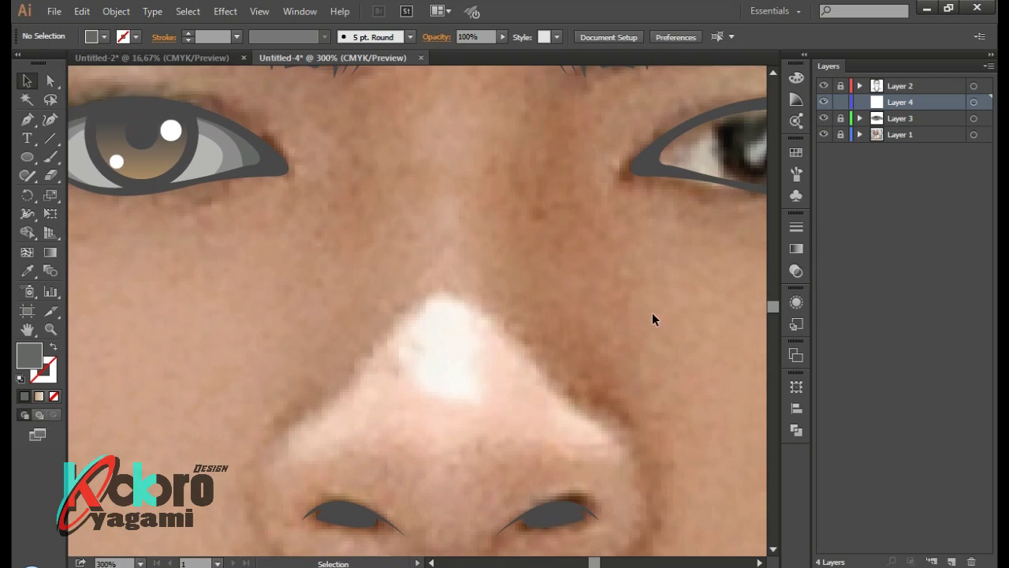
key("ctrl+minus")
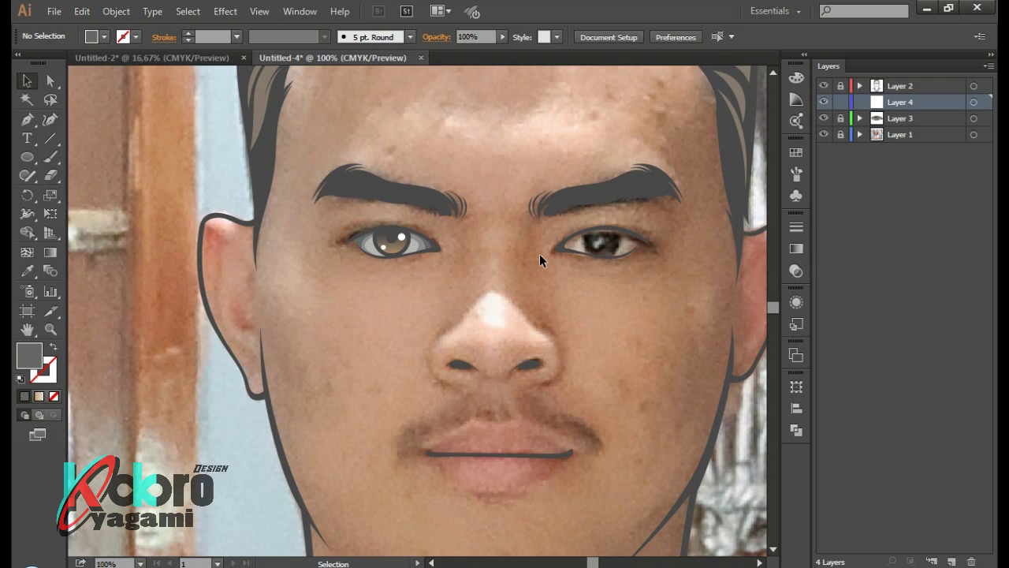
Paste a copy of the eye from the Edit menu, then delete it again
right_click(540, 260)
left_click(82, 11)
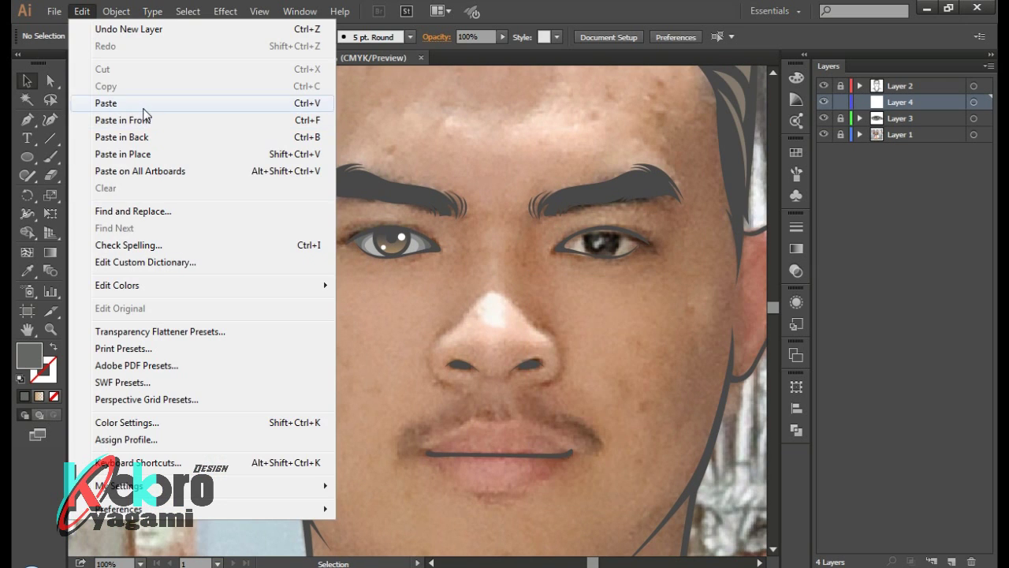
left_click(143, 103)
key("ctrl+plus")
key("ctrl+plus")
key("ctrl+minus")
key("Delete")
key("p")
key("ctrl+minus")
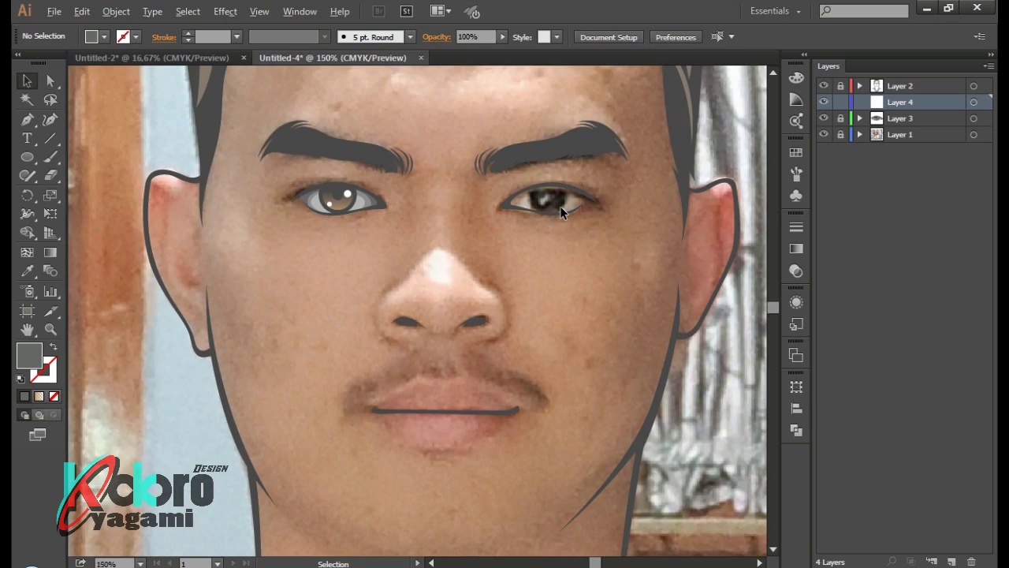
key("ctrl+plus")
key("ctrl+plus")
Trace the right eye's opening with four Pen anchors and make it a clipping mask
left_click(378, 288)
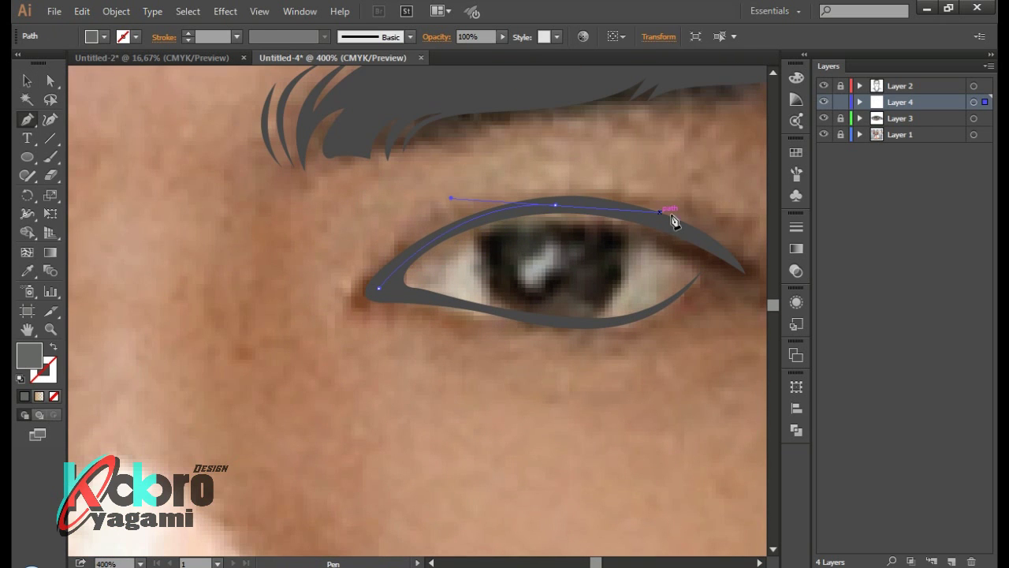
left_click(659, 211)
left_click(713, 250)
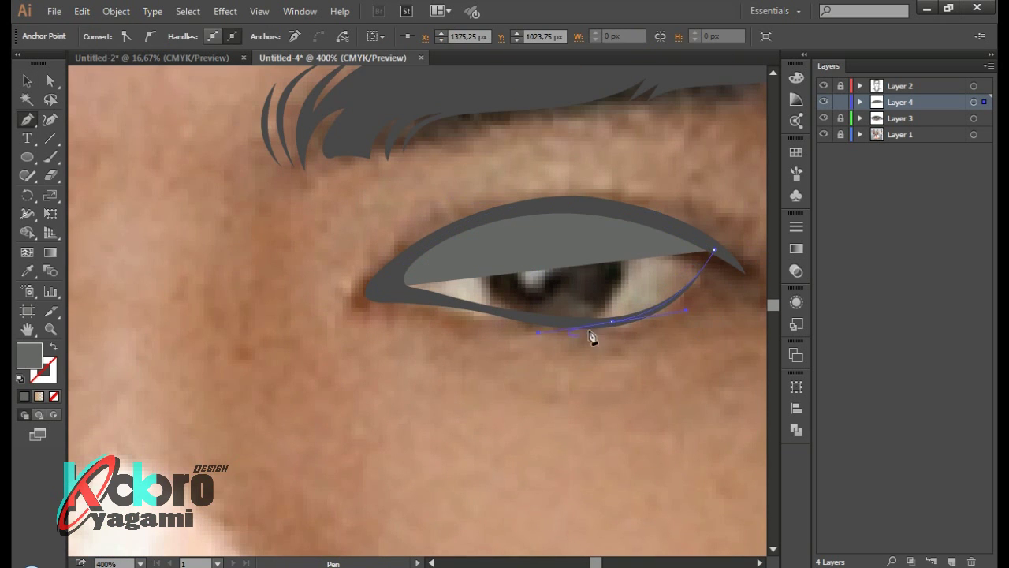
left_click(513, 321)
key("ctrl+plus")
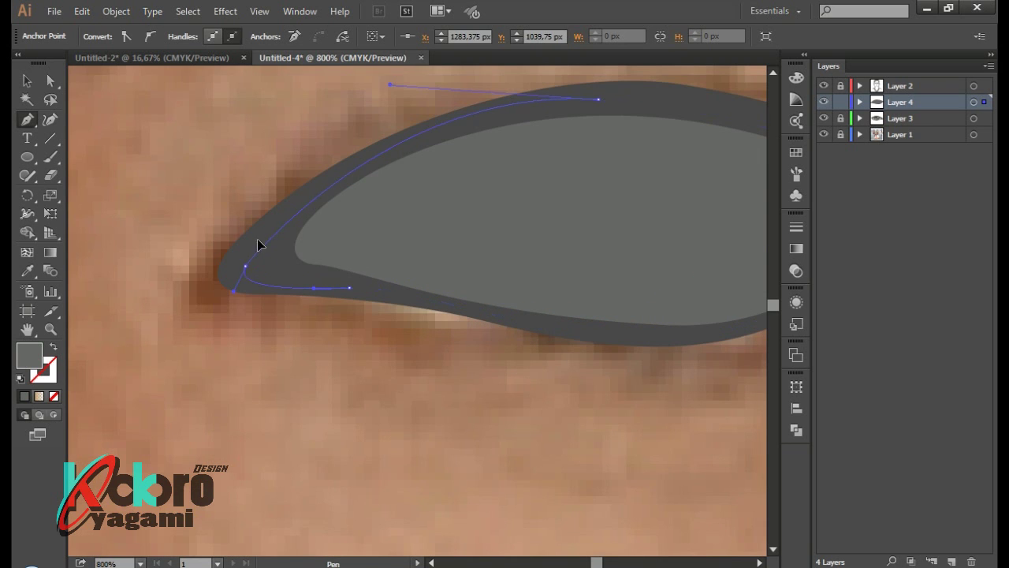
key("ctrl+7")
key("ctrl+minus")
key("ctrl+minus")
Paste the copied left eye and reflect it vertically
left_click(82, 11)
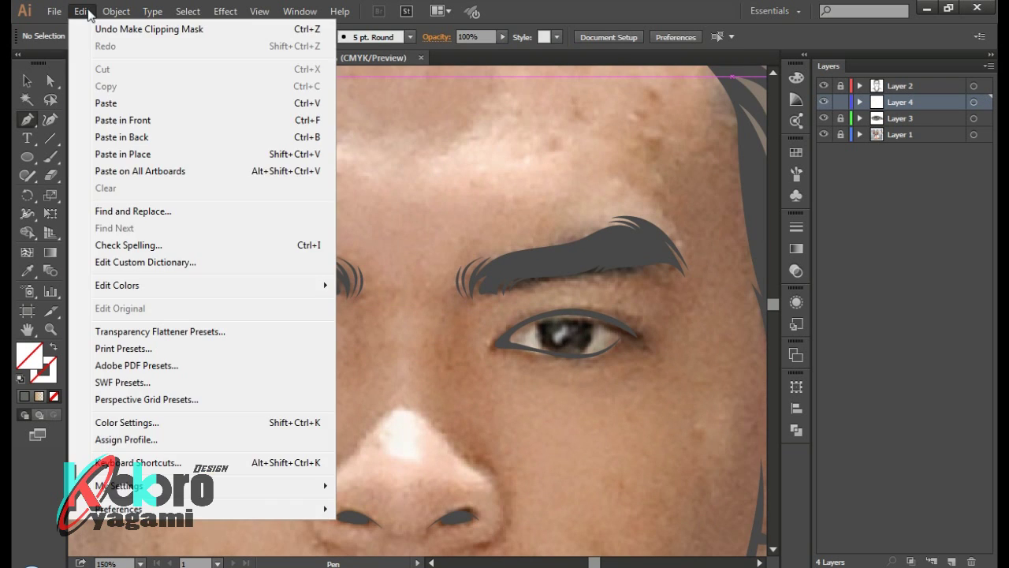
left_click(130, 103)
right_click(386, 298)
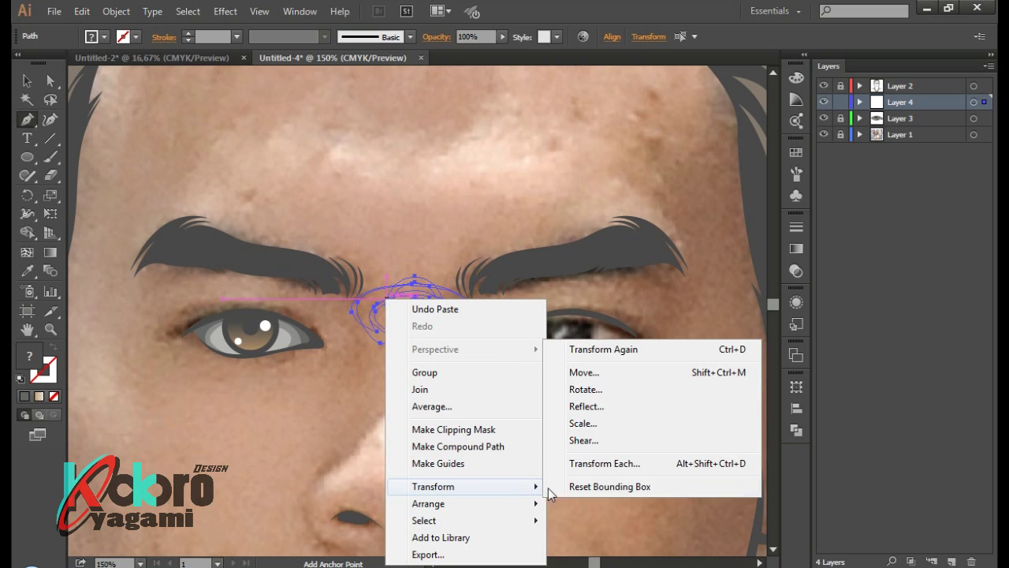
left_click(587, 406)
left_click(500, 385)
key("ctrl+plus")
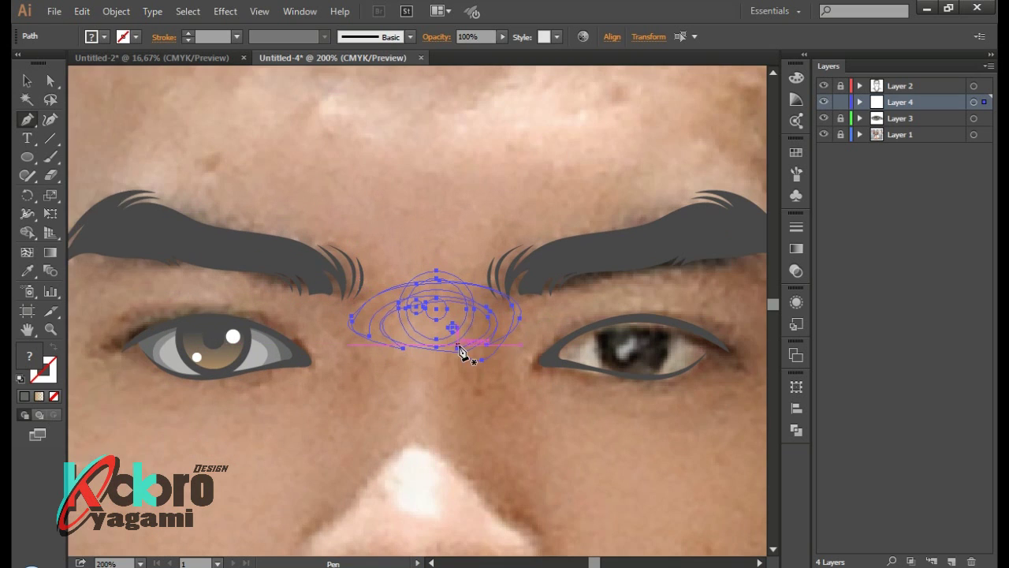
Move the mirrored eye onto the right eye and centre it there
left_click(25, 77)
left_click_drag(384, 343, 586, 379)
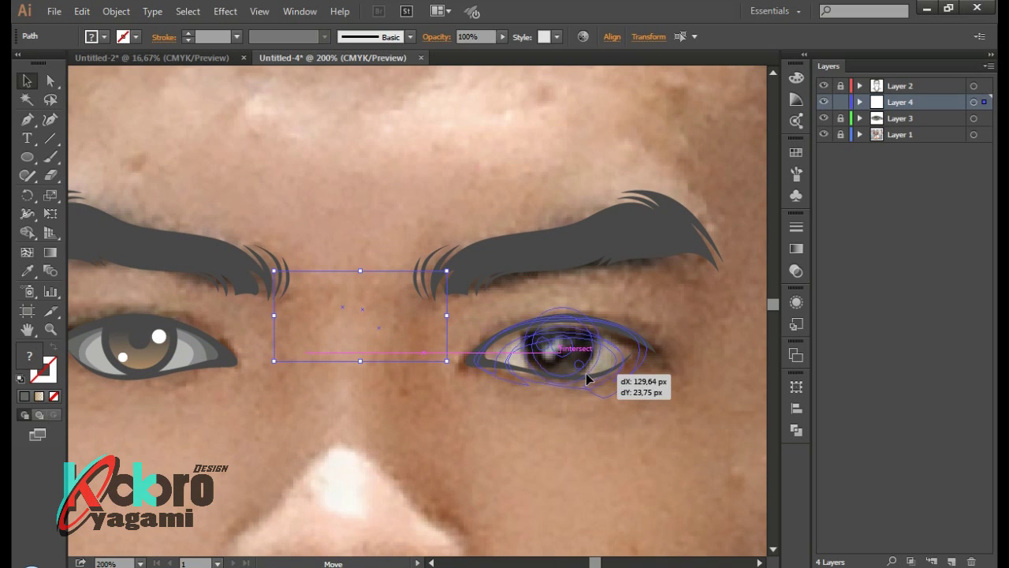
left_click(643, 418)
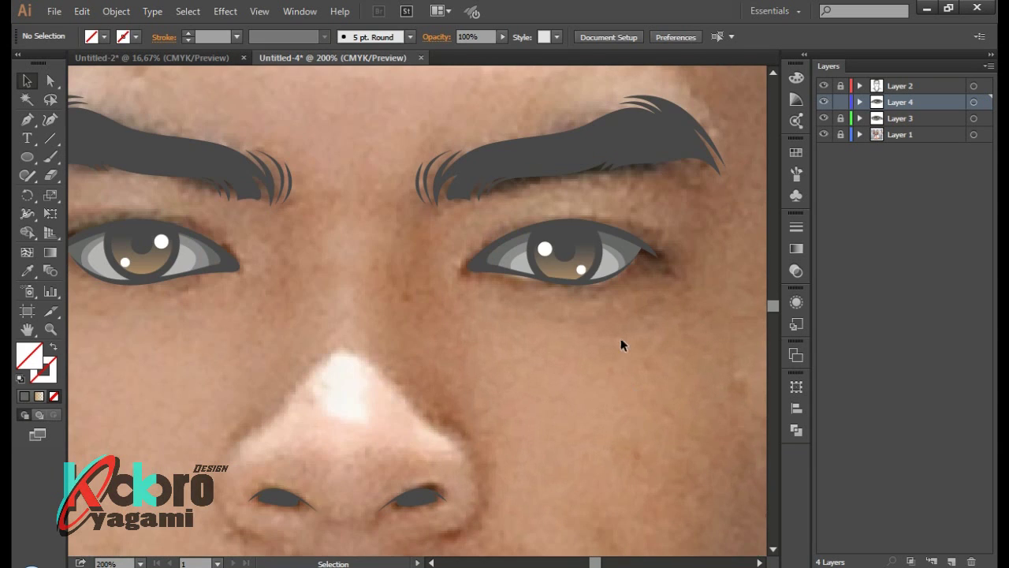
key("ctrl+z")
left_click_drag(370, 256, 573, 290)
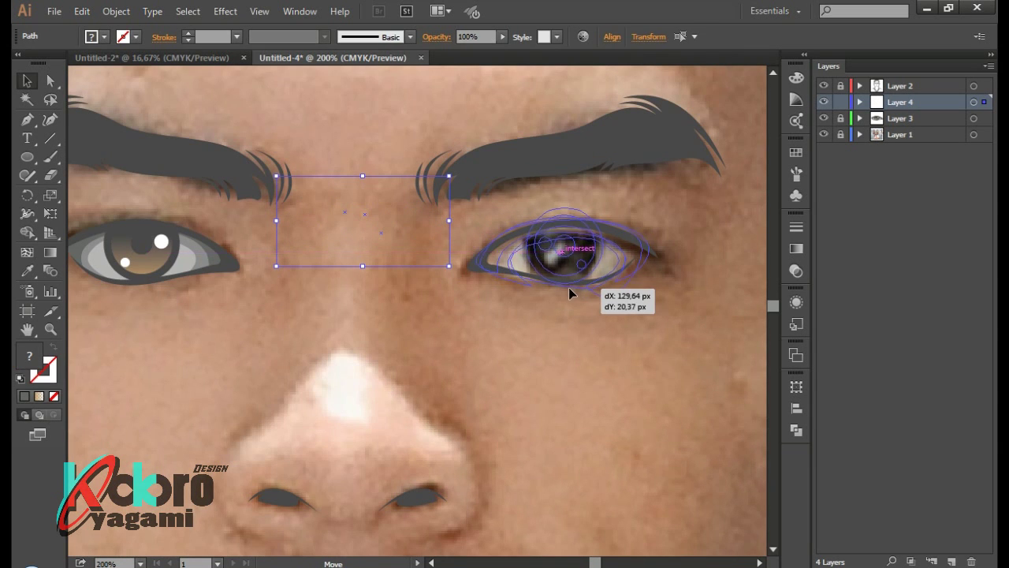
left_click_drag(573, 290, 568, 294)
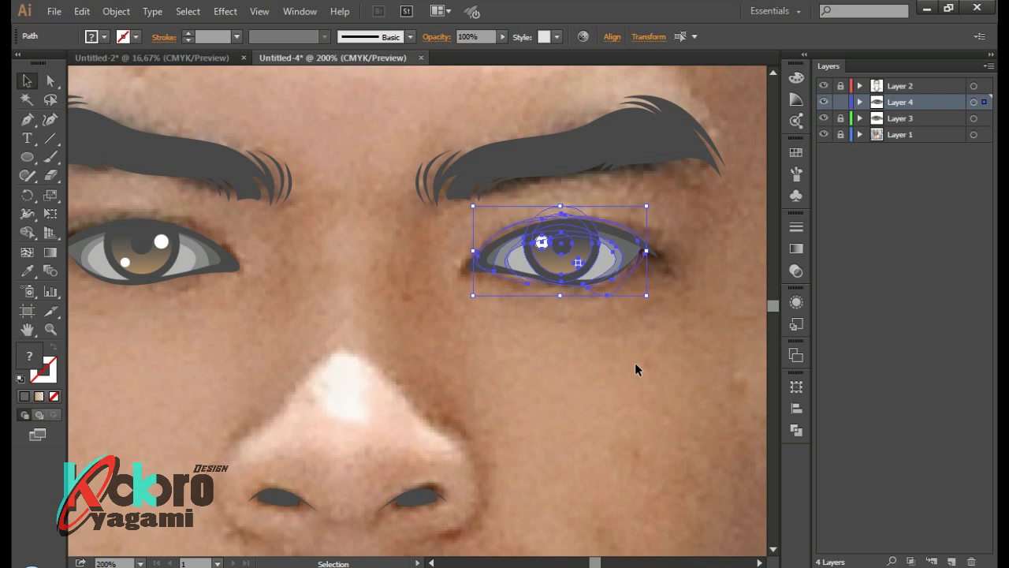
left_click(522, 344, "ctrl")
key("ctrl+minus")
key("ctrl+minus")
key("ctrl+minus")
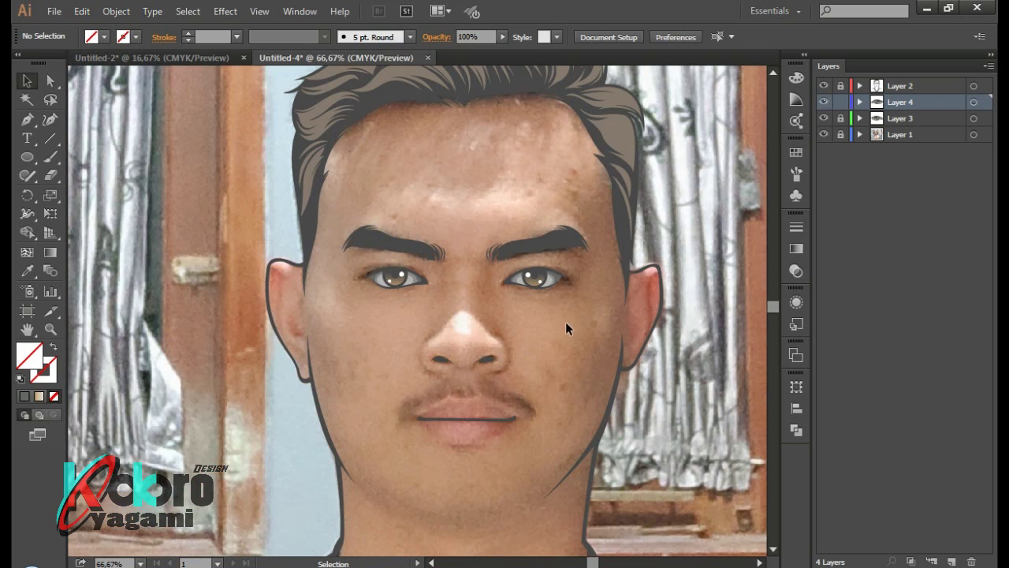
Toggle the background photo off and on to check, then unlock Layer 3
left_click(823, 135)
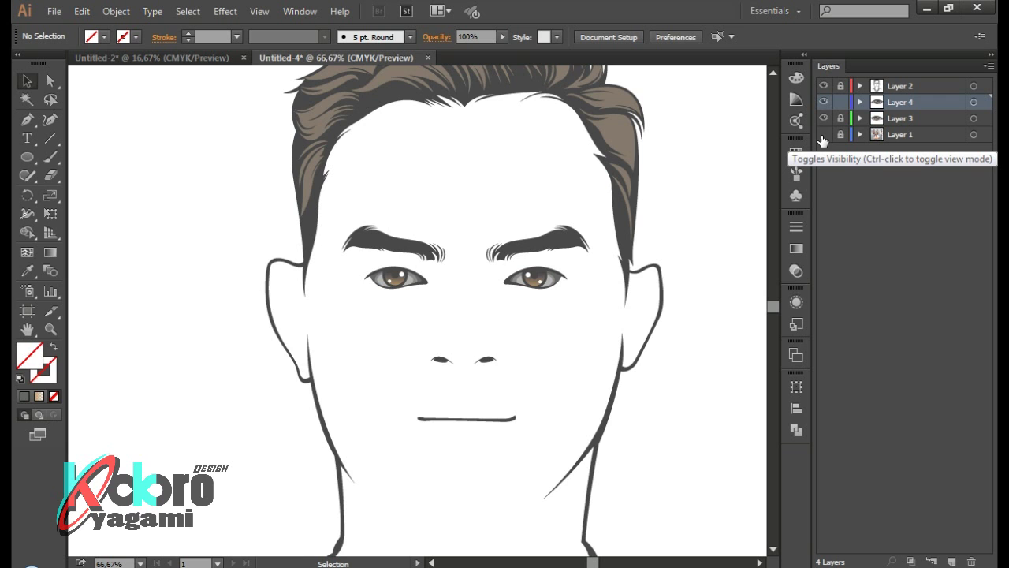
left_click(822, 135)
scroll(428, 288, "up", 3)
scroll(504, 367, "down", 2)
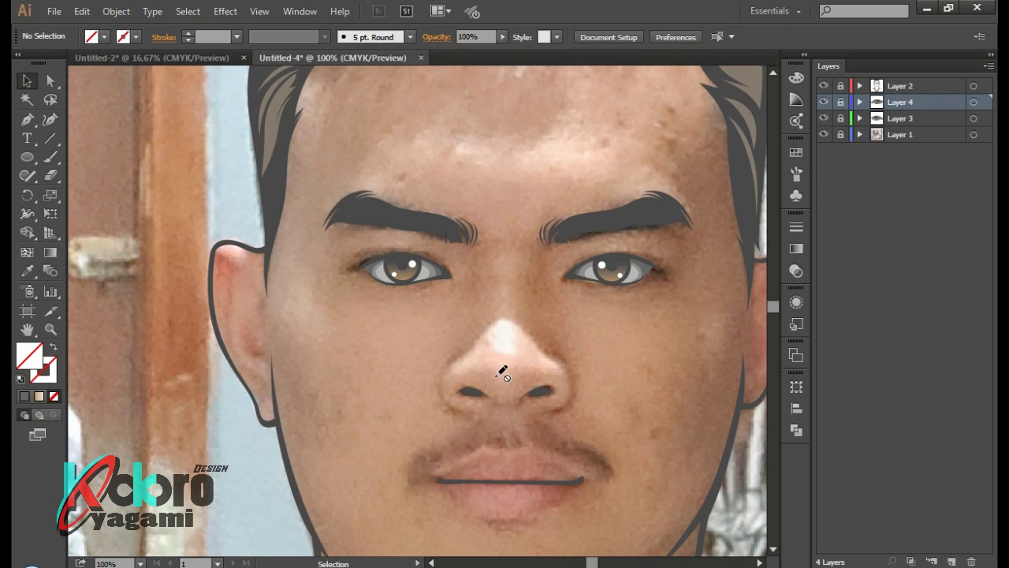
scroll(528, 313, "down", 2)
left_click(839, 120)
scroll(311, 387, "up", 3)
Draw a small curved tear-duct shape in the first eye's corner
scroll(377, 368, "up", 2)
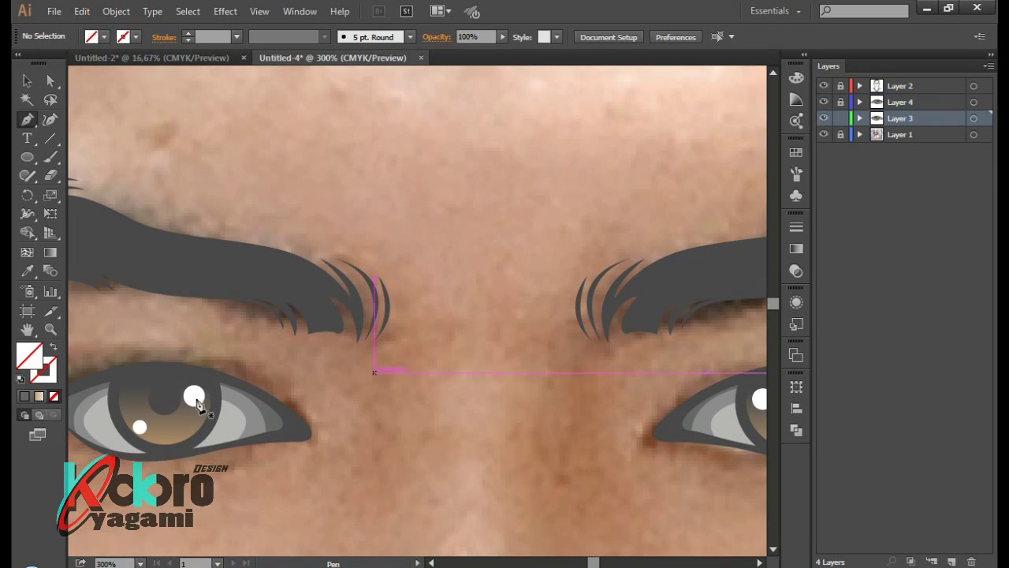
scroll(417, 455, "up", 2)
scroll(530, 433, "up", 3)
left_click_drag(528, 404, 528, 428)
left_click_drag(491, 271, 505, 284)
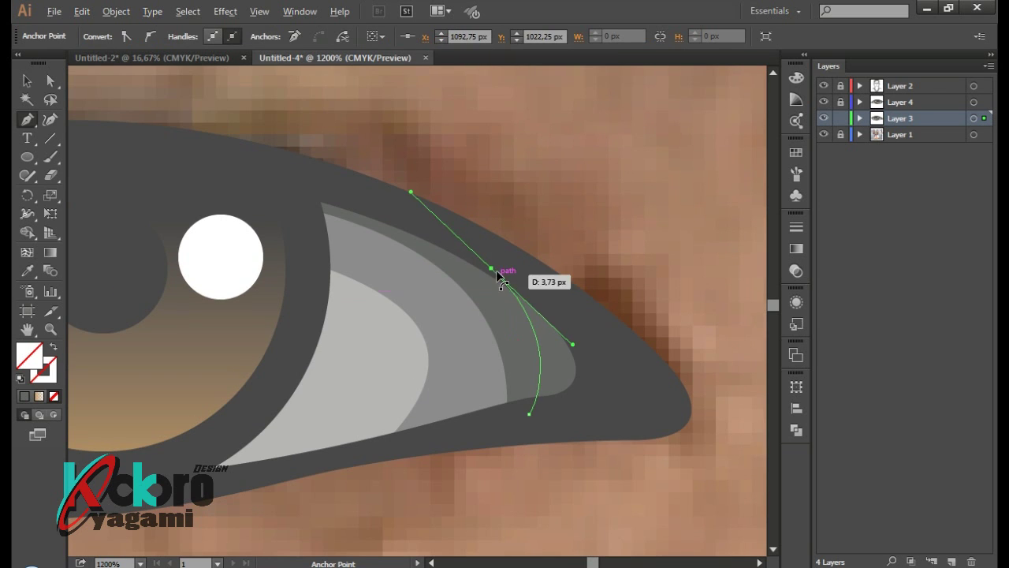
left_click_drag(541, 428, 552, 426)
scroll(604, 388, "down", 2)
scroll(604, 388, "down", 10)
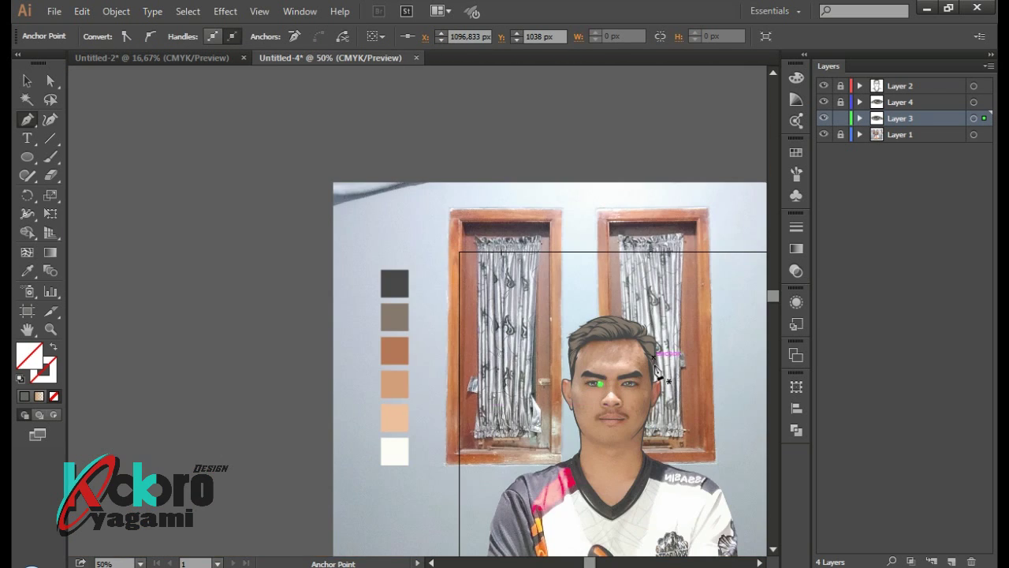
scroll(660, 375, "up", 5)
scroll(532, 394, "up", 2)
Fill the tear-duct shape with a muted red from the swatches
left_click(796, 152)
left_click(712, 185)
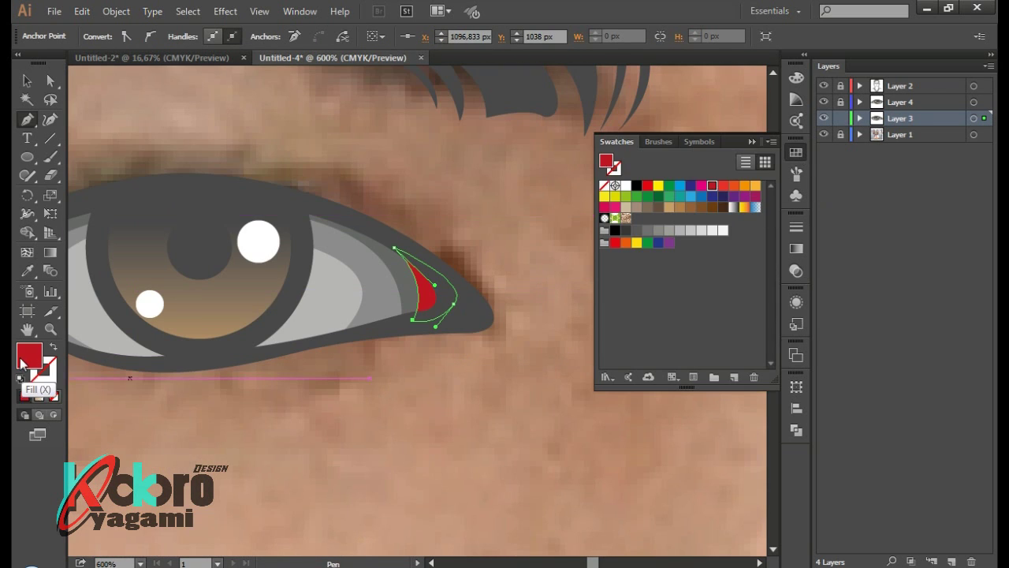
double_click(24, 359)
left_click_drag(430, 266, 419, 257)
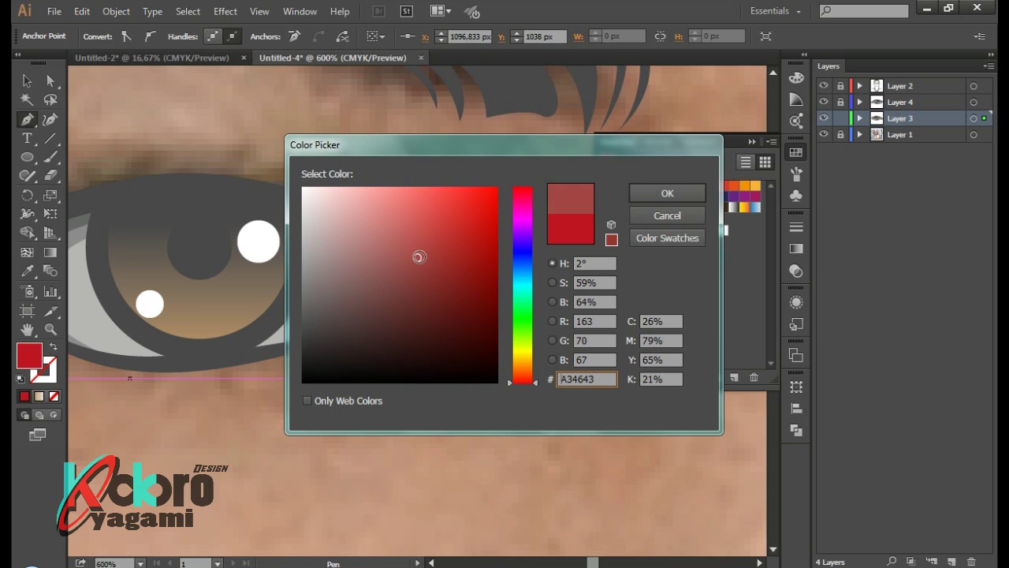
left_click(667, 194)
left_click(702, 197, "ctrl")
Adjust the tear-duct fill to a lighter red
scroll(615, 331, "up", 2)
scroll(615, 331, "down", 6)
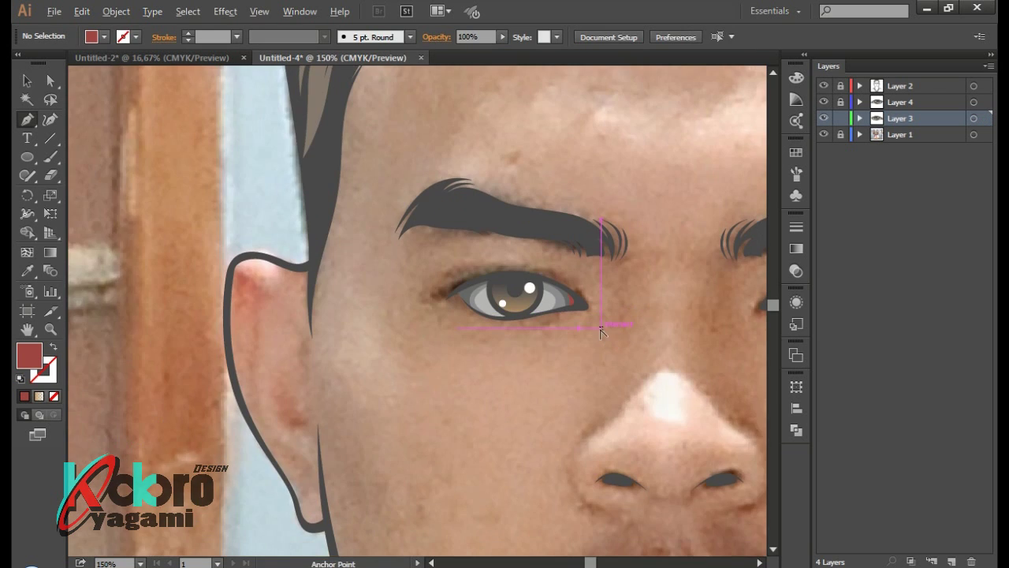
scroll(329, 327, "up", 2)
scroll(329, 327, "up", 4)
double_click(35, 358)
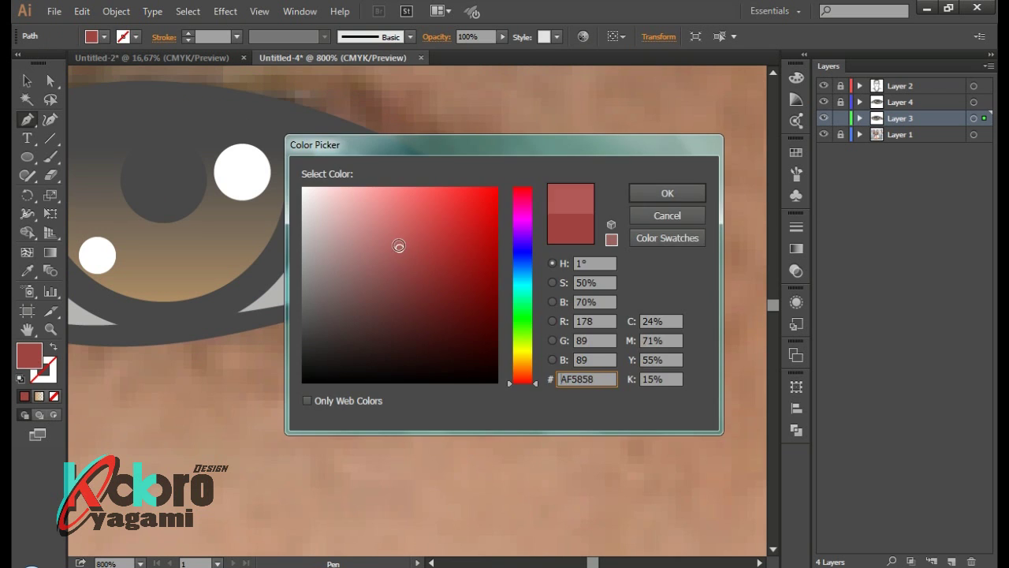
left_click(651, 189)
key("ctrl+minus")
key("ctrl+minus")
key("ctrl+minus")
Draw a second inner-corner shape and fill it with a darker red
scroll(180, 371, "up", 2)
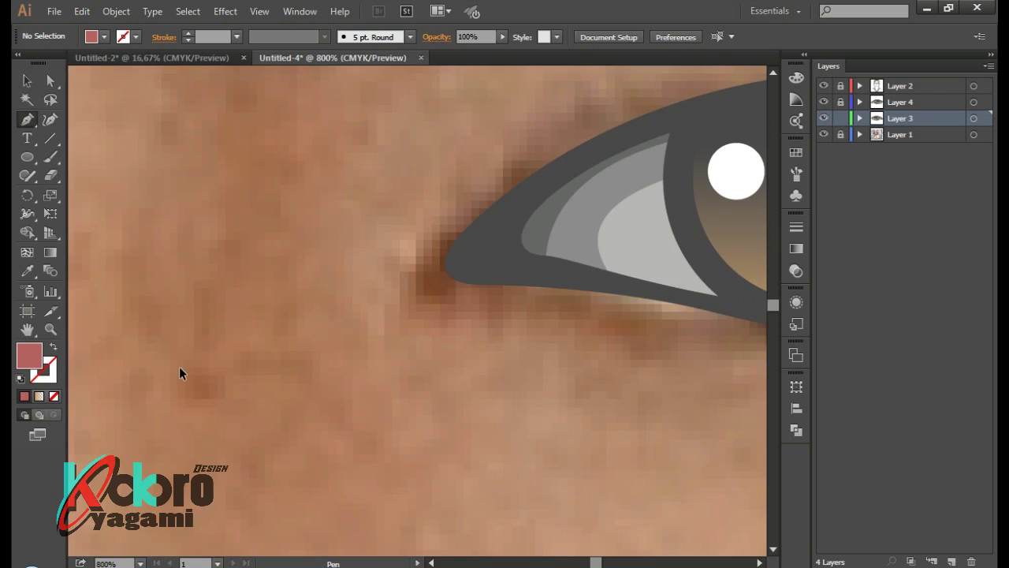
scroll(181, 372, "up", 2)
scroll(288, 252, "up", 3)
left_click_drag(310, 327, 302, 286)
left_click_drag(248, 153, 242, 74)
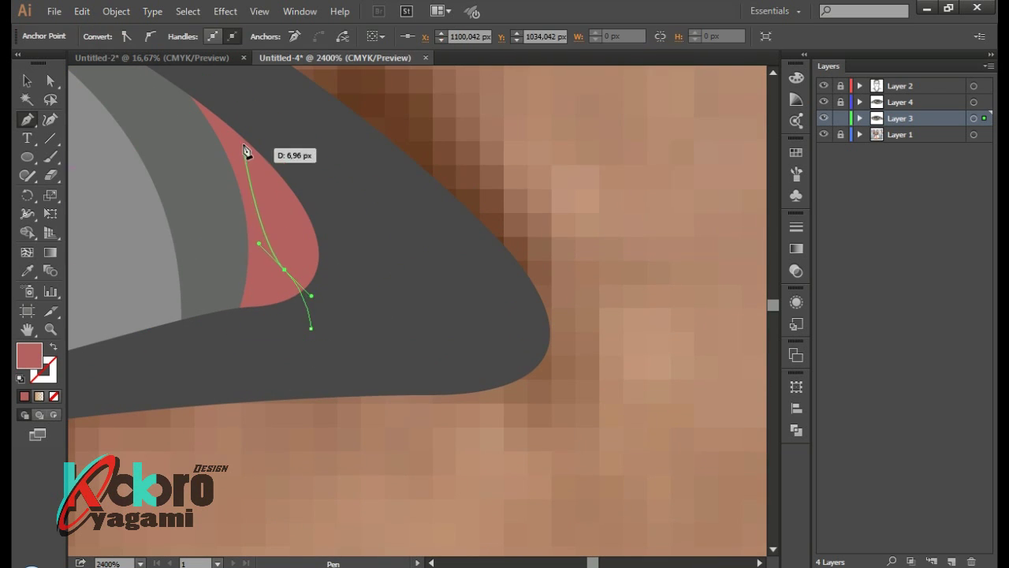
left_click_drag(312, 389, 381, 291)
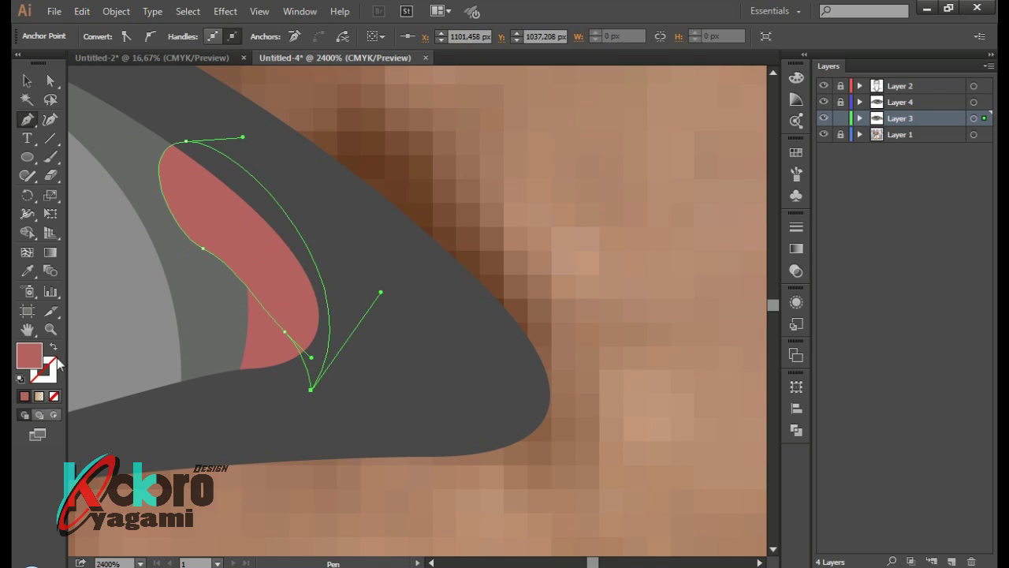
double_click(30, 357)
left_click(396, 274)
left_click(652, 190)
Merge the two overlapping red corner shapes into one
left_click(260, 332)
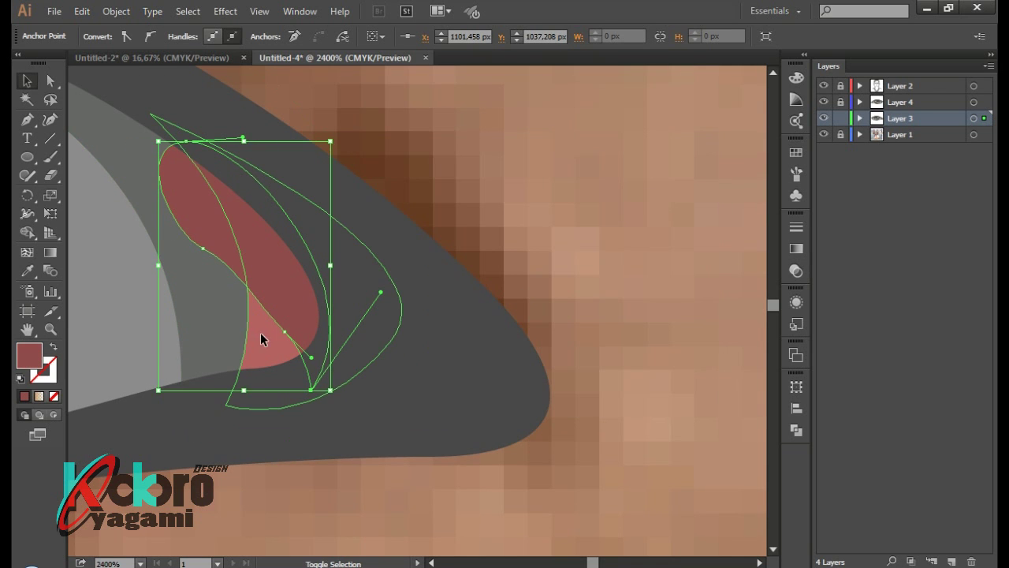
left_click(316, 347, "shift")
left_click(27, 231)
key("ctrl+minus")
key("ctrl+minus")
key("ctrl+minus")
key("ctrl+minus")
key("ctrl+minus")
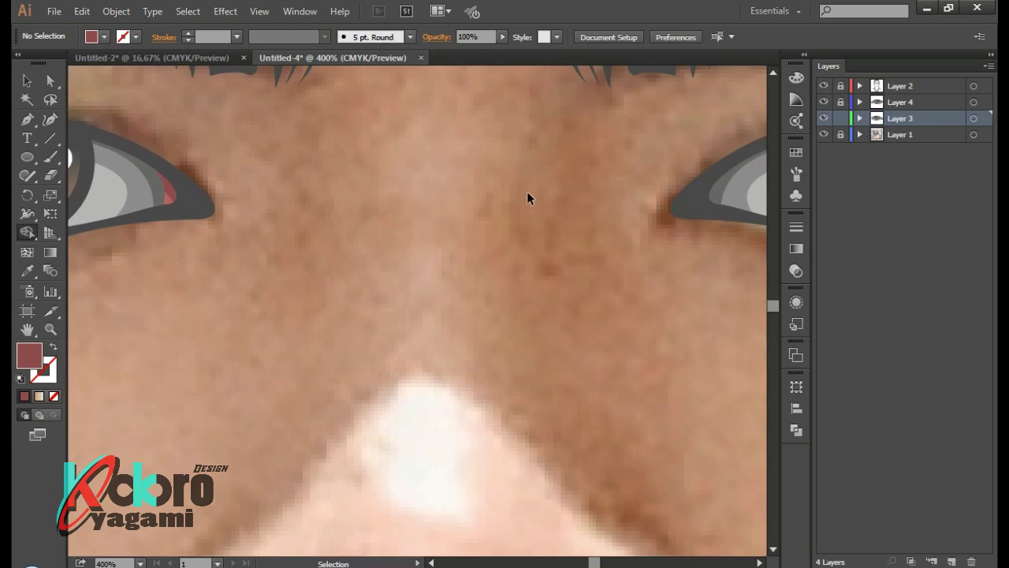
key("ctrl+plus")
key("p")
On Layer 4, draw the tear-duct shape in the other eye's corner
left_click(899, 102)
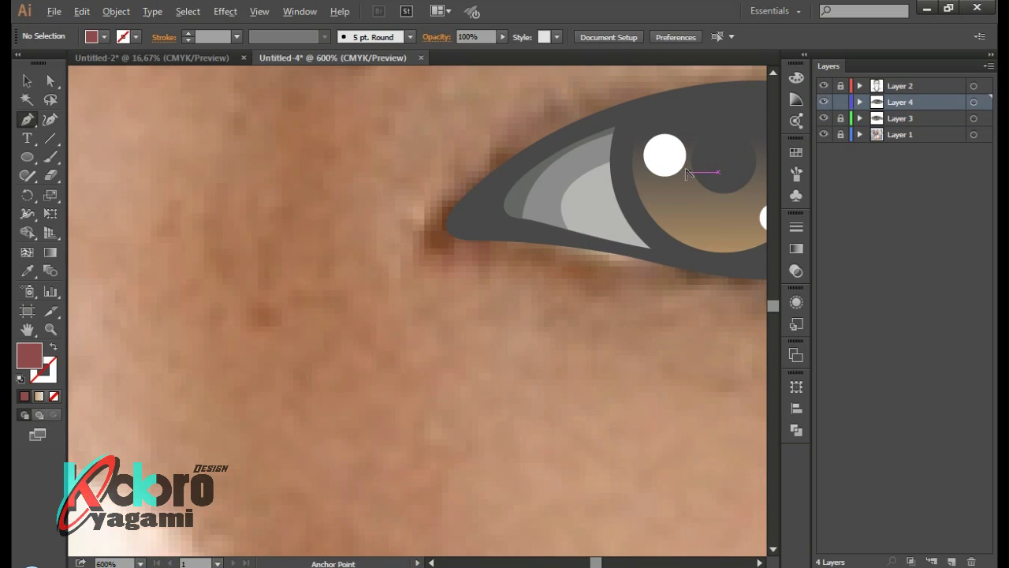
scroll(686, 146, "up", 2)
left_click(354, 313)
left_click_drag(371, 190, 414, 109)
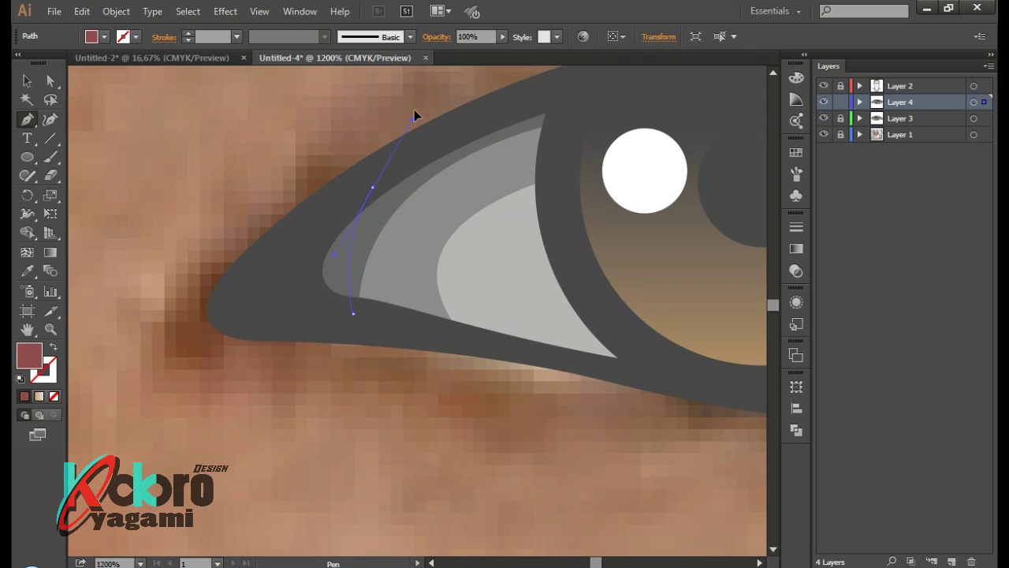
left_click(347, 312)
key("ctrl+0")
scroll(398, 320, "up", 5)
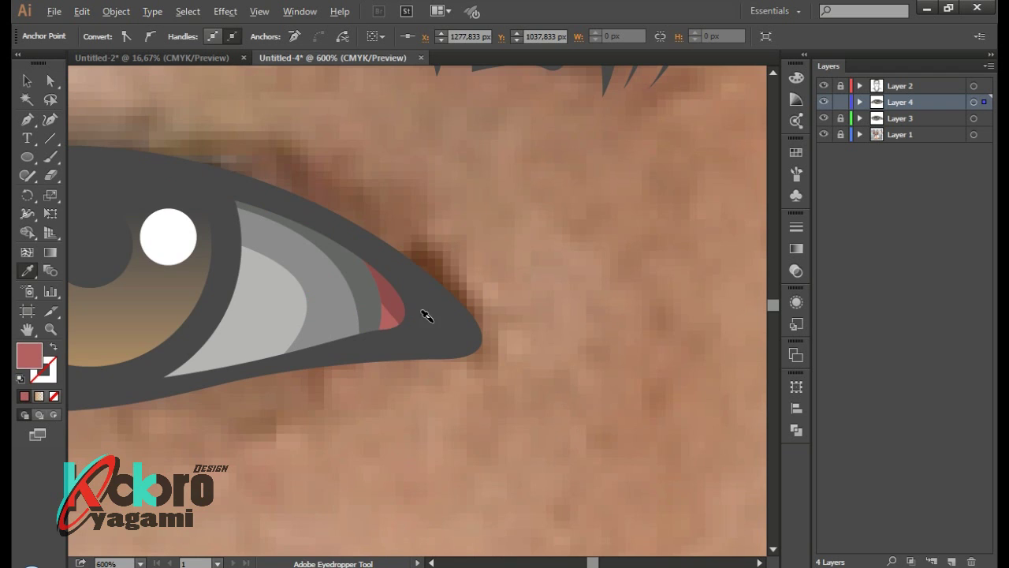
key("ctrl+0")
Draw another curved eye-corner shape with the Pen tool
scroll(489, 326, "up", 5)
key("p")
left_click(534, 238)
left_click_drag(568, 197, 609, 158)
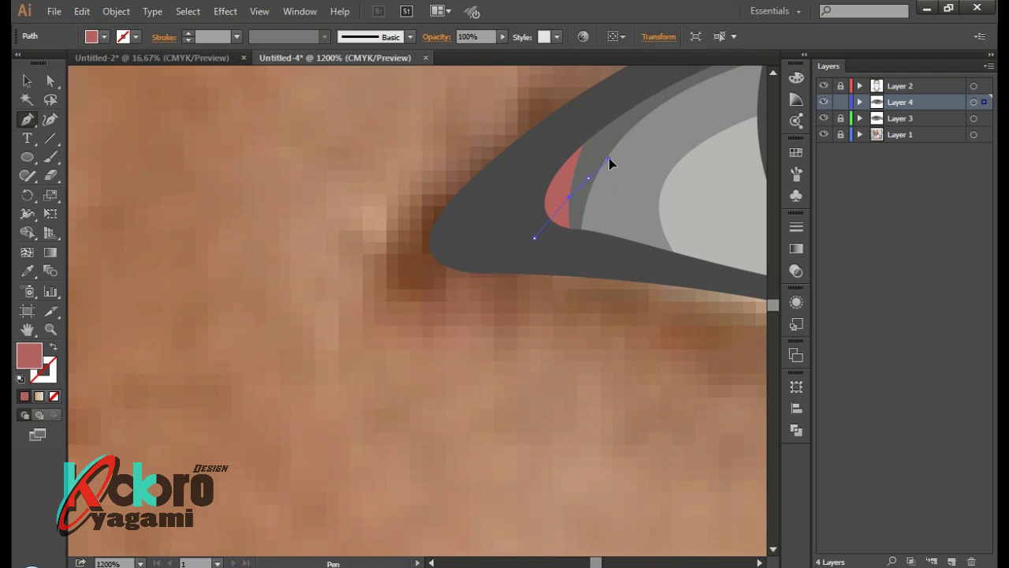
left_click(534, 237)
key("ctrl+0")
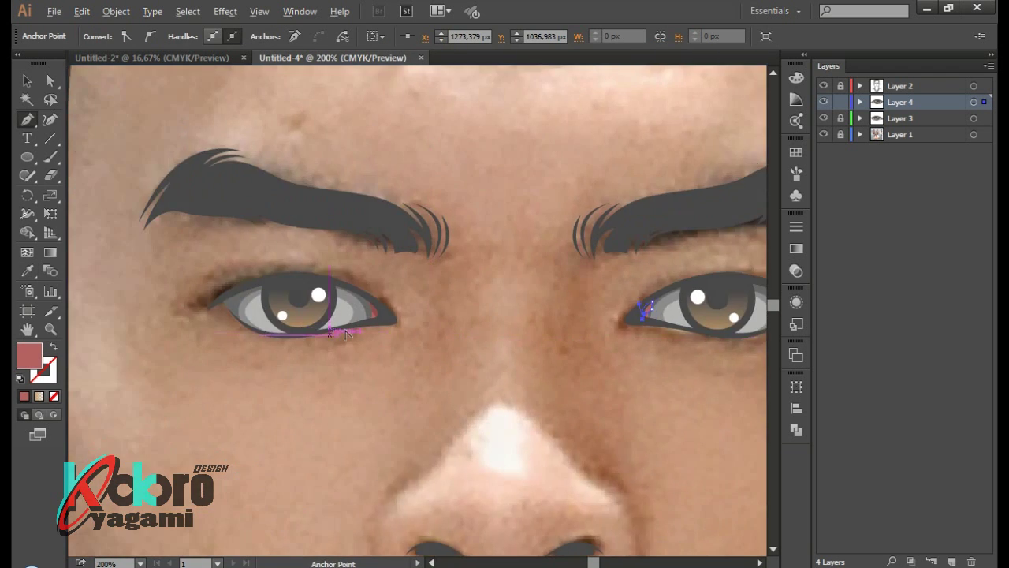
scroll(345, 334, "up", 5)
Sample red onto the new corner shape, merge it with Shape Builder, and select the photo layer
key("i")
key("ctrl+0")
scroll(663, 311, "up", 5)
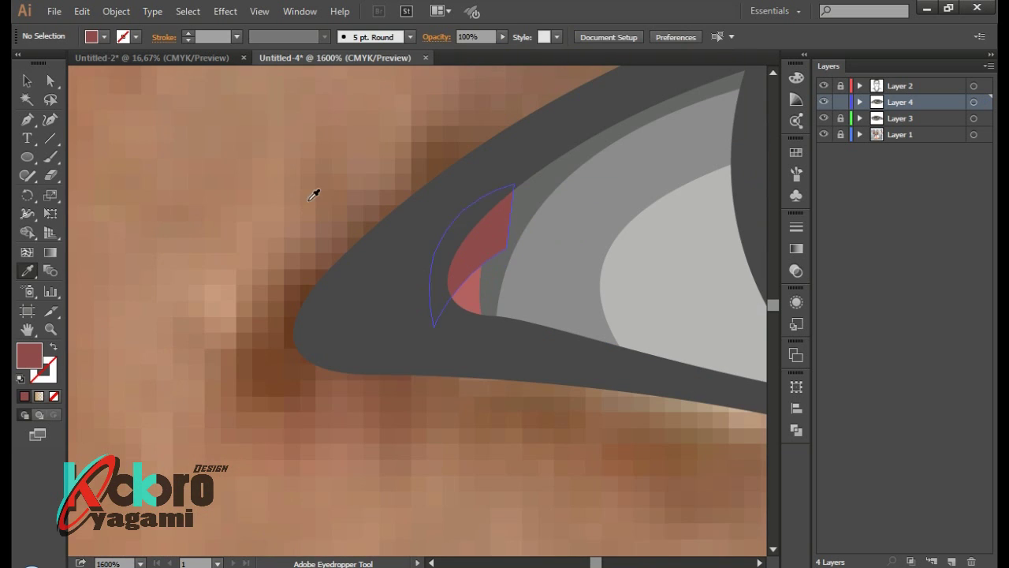
left_click(485, 294)
key("shift+m")
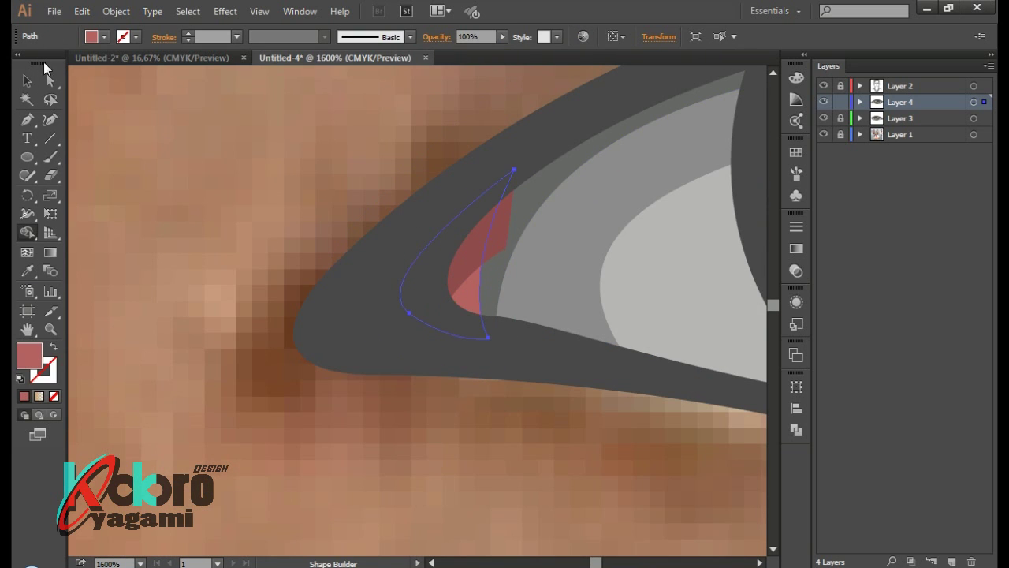
key("v")
key("shift+m")
key("ctrl+shift+a")
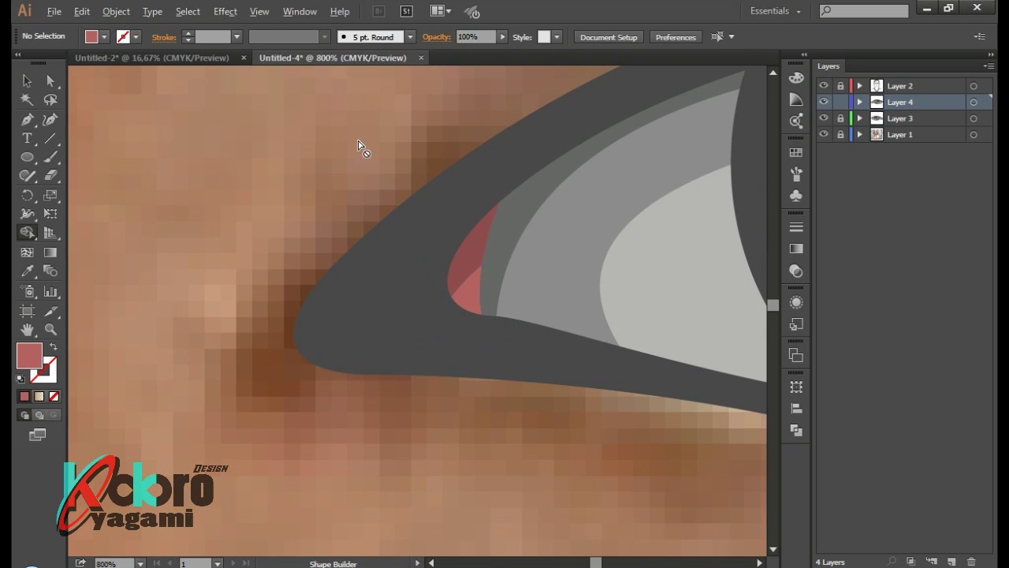
key("ctrl+0")
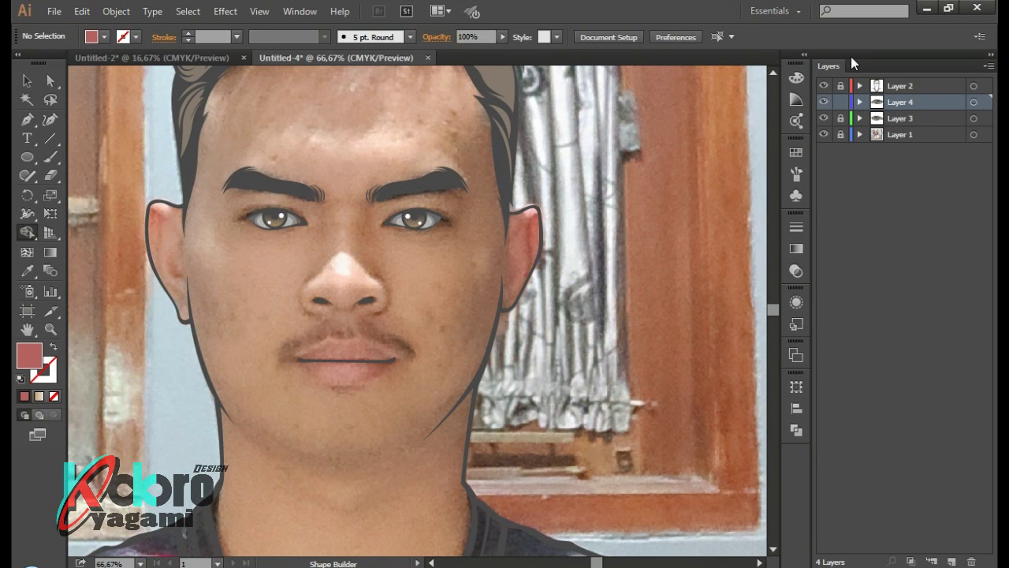
key("p")
left_click(900, 134)
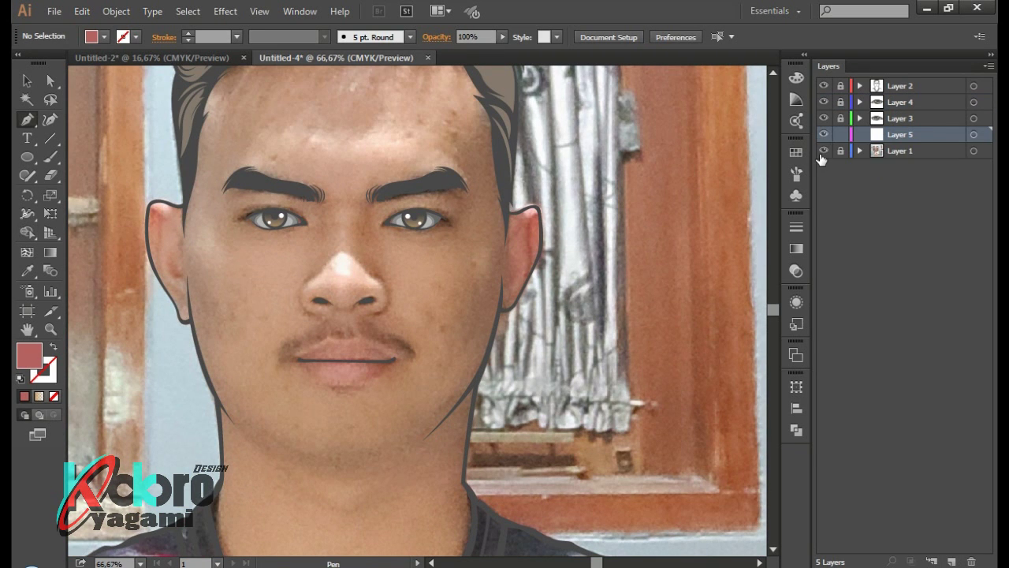
Trace the lip outline from the mouth's left end over the upper lip to the right corner
left_click(823, 151)
left_click(824, 150)
scroll(352, 380, "up", 4)
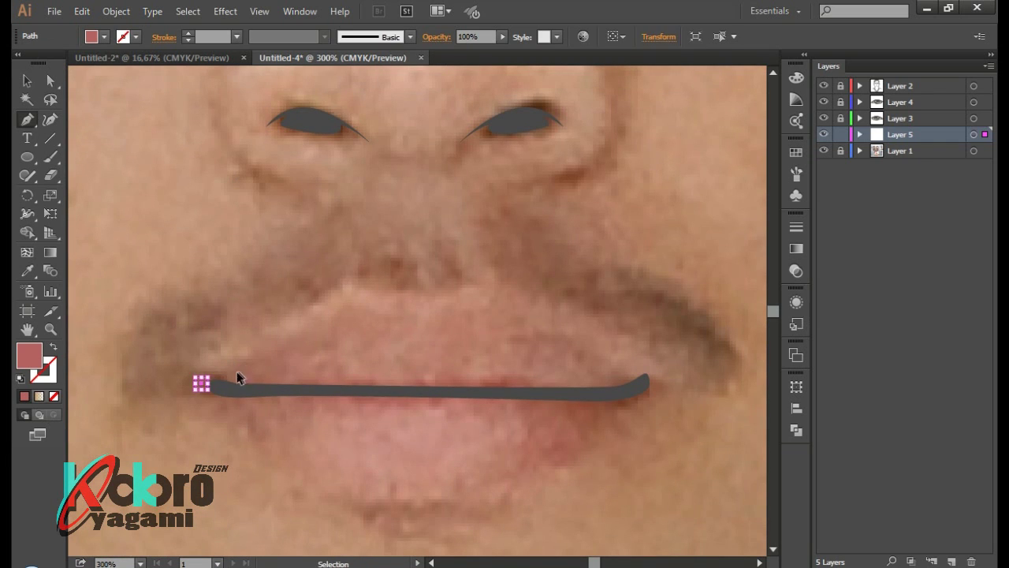
left_click(204, 387)
mouse_move(368, 313)
left_mouse_down()
mouse_move(487, 307)
mouse_move(584, 356)
left_mouse_up()
left_click(628, 373)
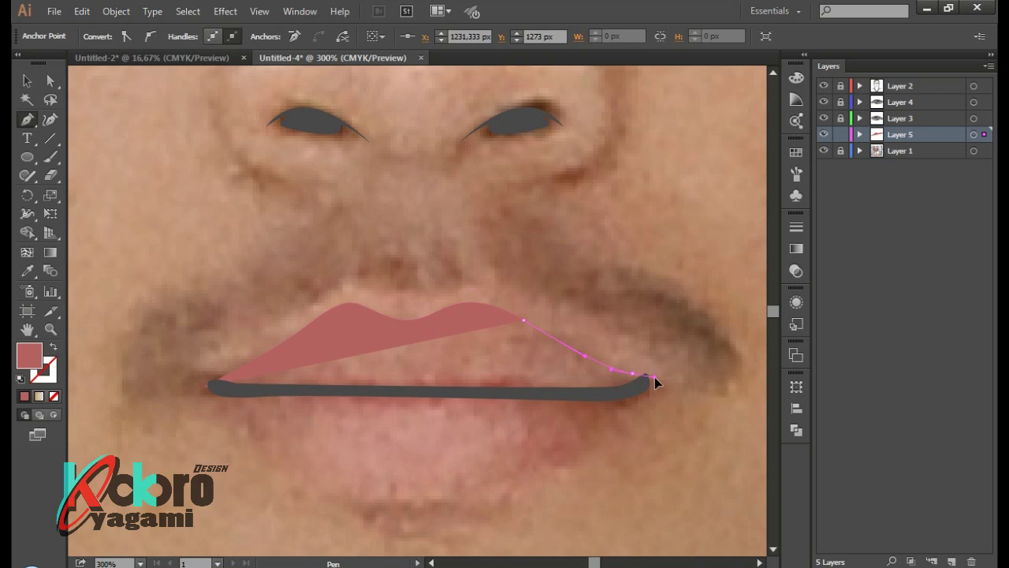
left_click_drag(638, 410, 650, 404)
left_click_drag(596, 444, 581, 462)
Continue the outline along the lower lip with no fill and close it
scroll(474, 442, "down", 2)
left_click_drag(446, 389, 432, 462)
key("shift+x")
scroll(433, 462, "down", 1)
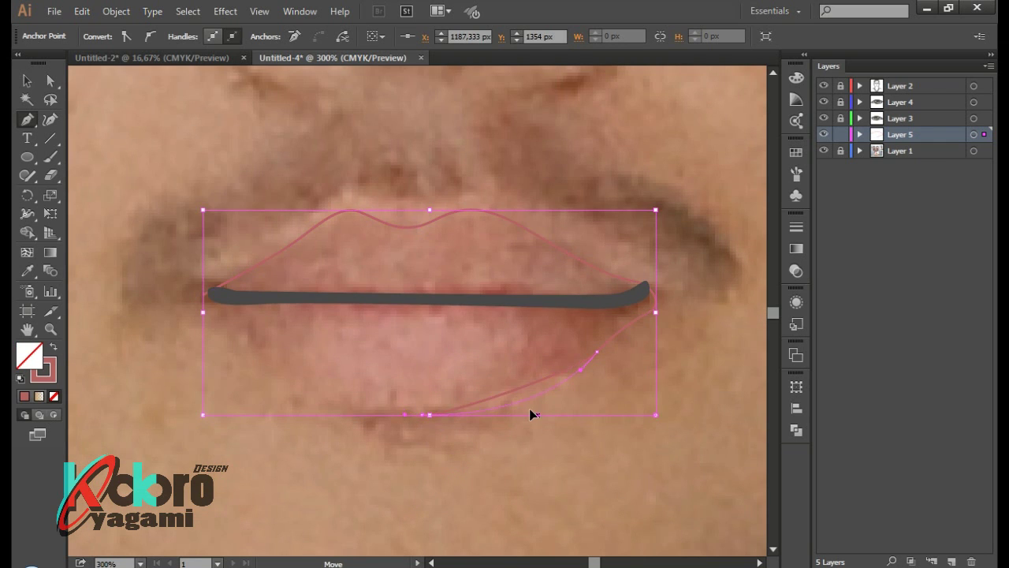
mouse_move(264, 357)
left_mouse_down()
mouse_move(260, 387)
mouse_move(260, 360)
mouse_move(279, 365)
left_mouse_up()
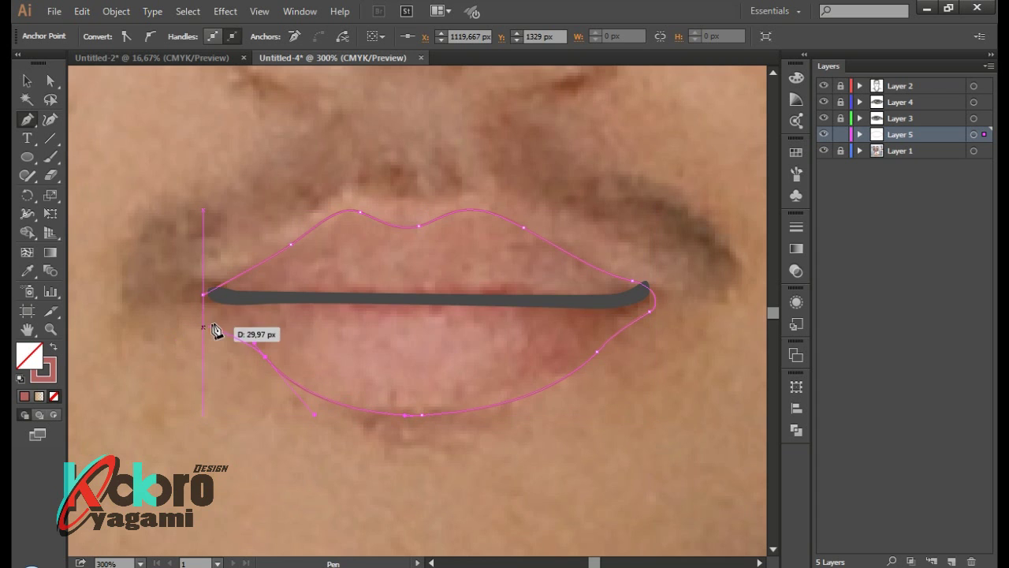
left_click(205, 294)
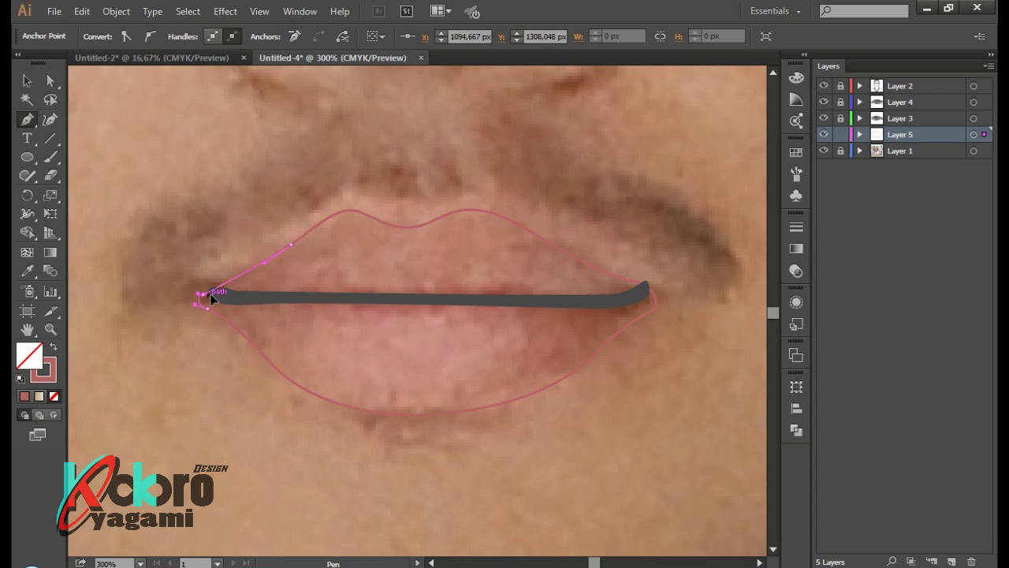
left_click(655, 471, "ctrl")
Start a second lip shape with points below and along the mouth line
scroll(655, 471, "down", 1)
scroll(473, 373, "up", 1)
left_click(399, 489)
left_click(332, 432)
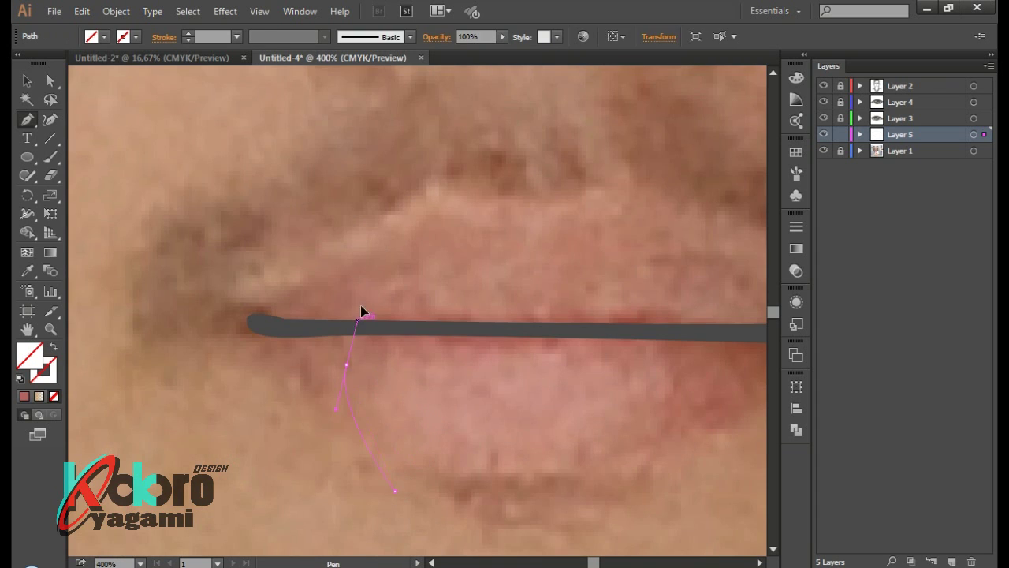
left_click(348, 364)
scroll(331, 371, "right", 2)
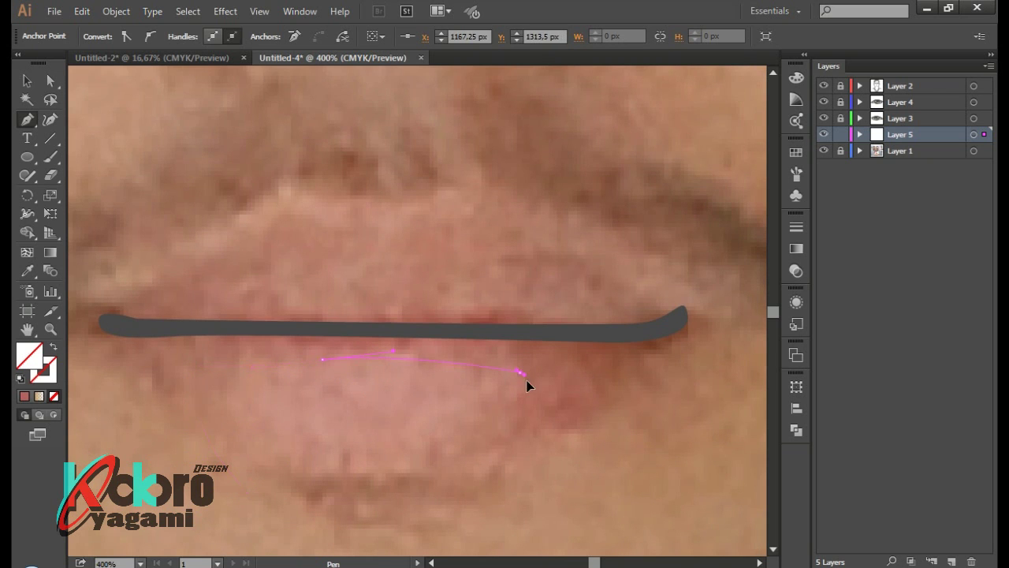
scroll(527, 384, "down", 2)
Curve the second lip shape along the upper lip and close it
left_click_drag(463, 417, 401, 458)
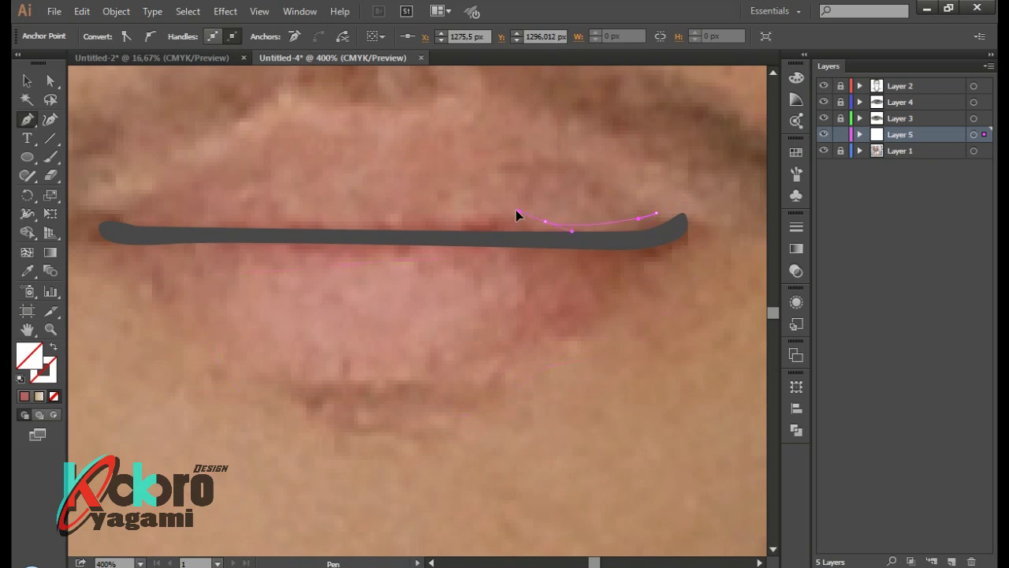
mouse_move(402, 213)
left_mouse_down()
mouse_move(337, 211)
mouse_move(361, 226)
left_mouse_up()
scroll(338, 212, "left", 2)
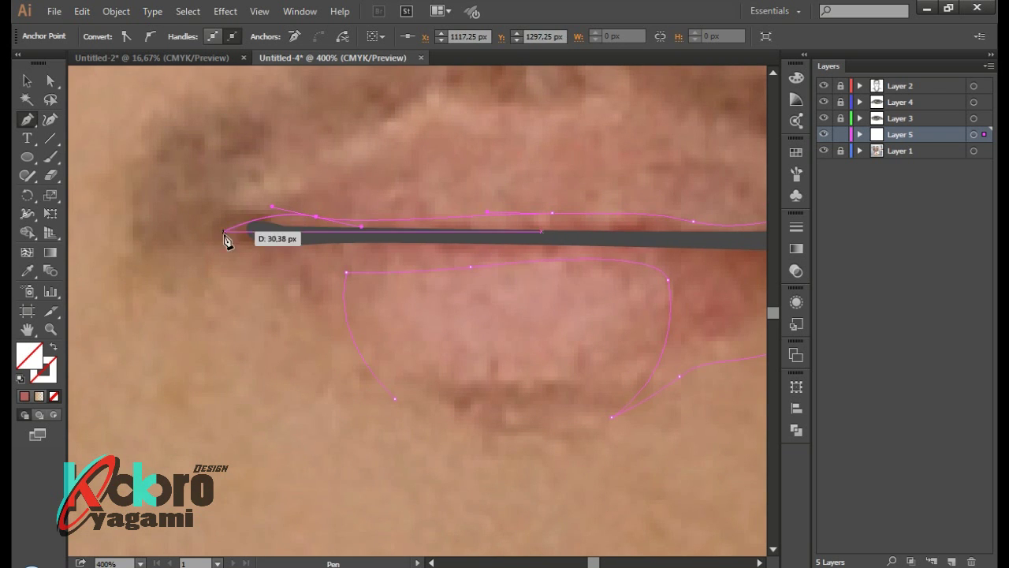
left_click_drag(225, 237, 235, 319)
scroll(436, 421, "down", 4)
scroll(473, 378, "down", 2)
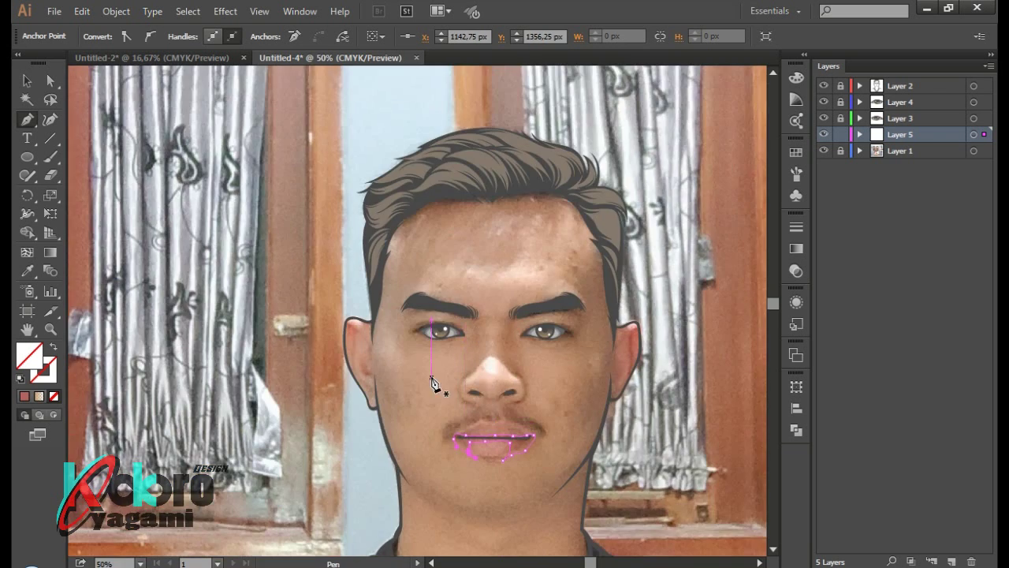
scroll(441, 386, "up", 2)
Fill the lip shape with a muted reddish-brown (C67458)
left_click(796, 151)
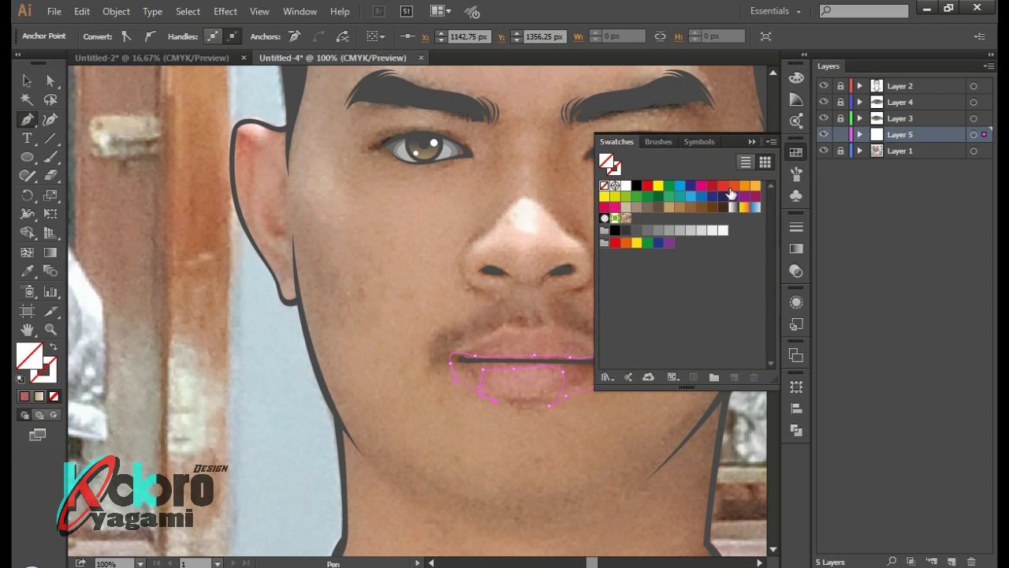
left_click(734, 185)
double_click(39, 355)
left_click_drag(520, 380, 511, 380)
left_click(412, 228)
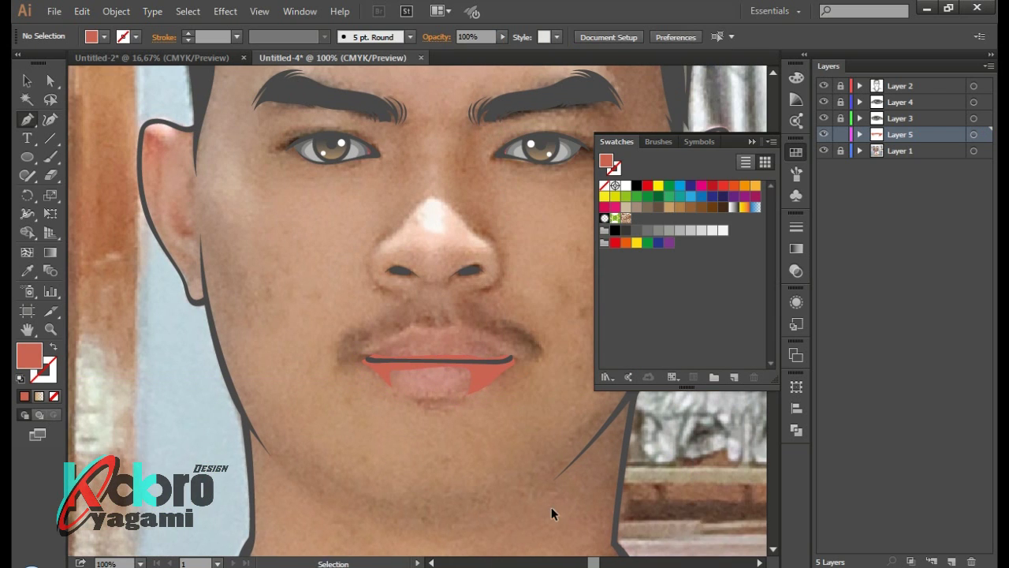
Drag the lip path's anchors to reshape the lower edge and left curve
key("ctrl+plus")
key("ctrl+plus")
key("ctrl+plus")
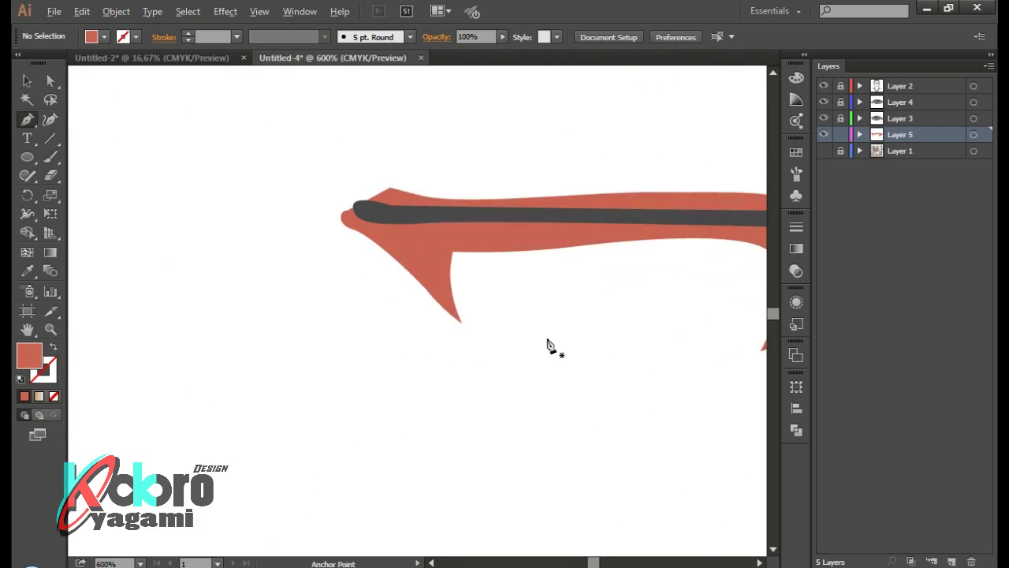
key("ctrl+minus")
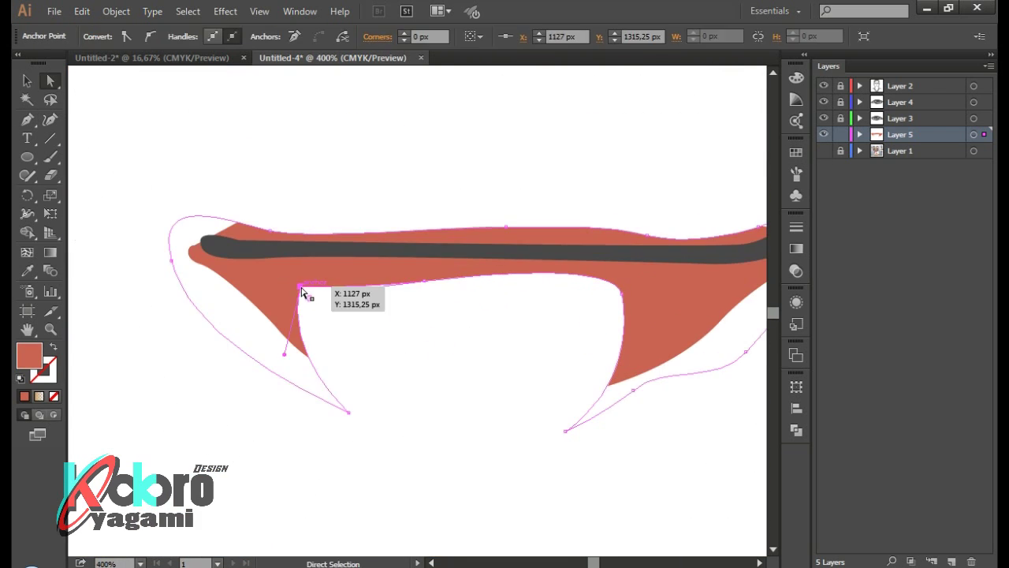
left_click_drag(304, 289, 300, 270)
left_click_drag(429, 288, 408, 298)
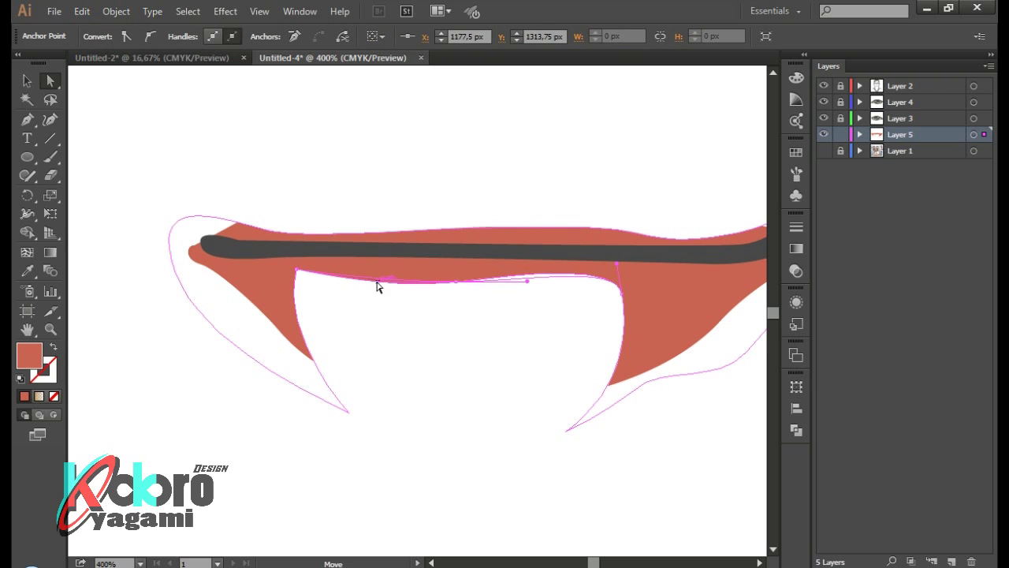
left_click_drag(174, 261, 175, 220)
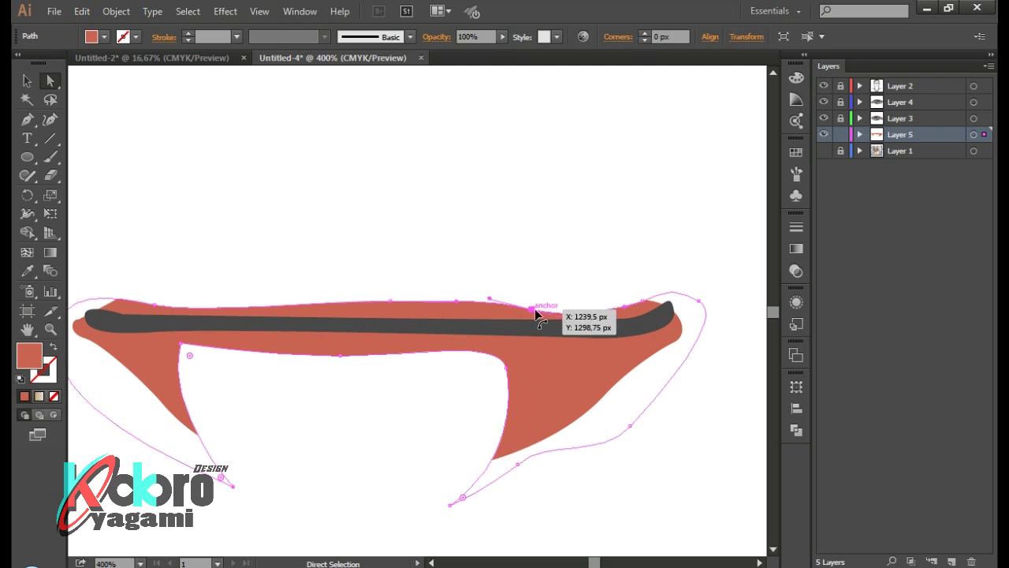
left_click(534, 309)
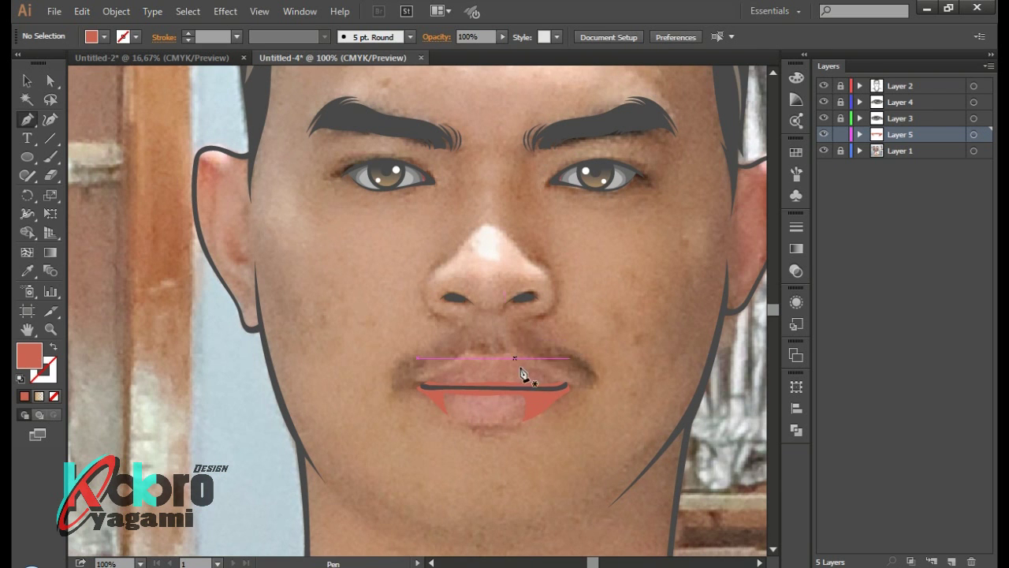
Draw a trial inner-lip lens shape, reshape it, then delete it
scroll(505, 377, "up", 2)
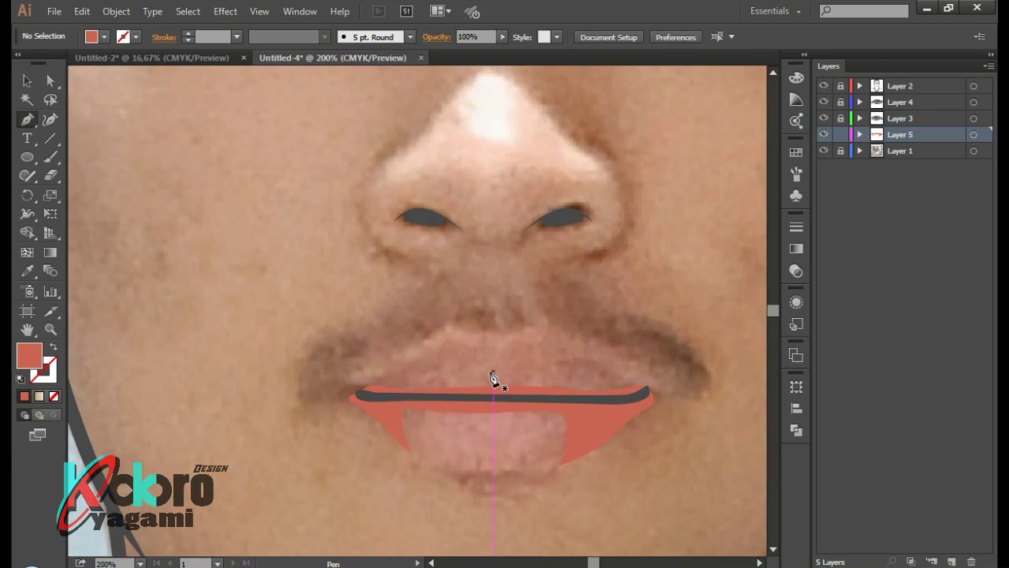
scroll(441, 395, "up", 1)
scroll(544, 410, "up", 2)
scroll(575, 341, "down", 1)
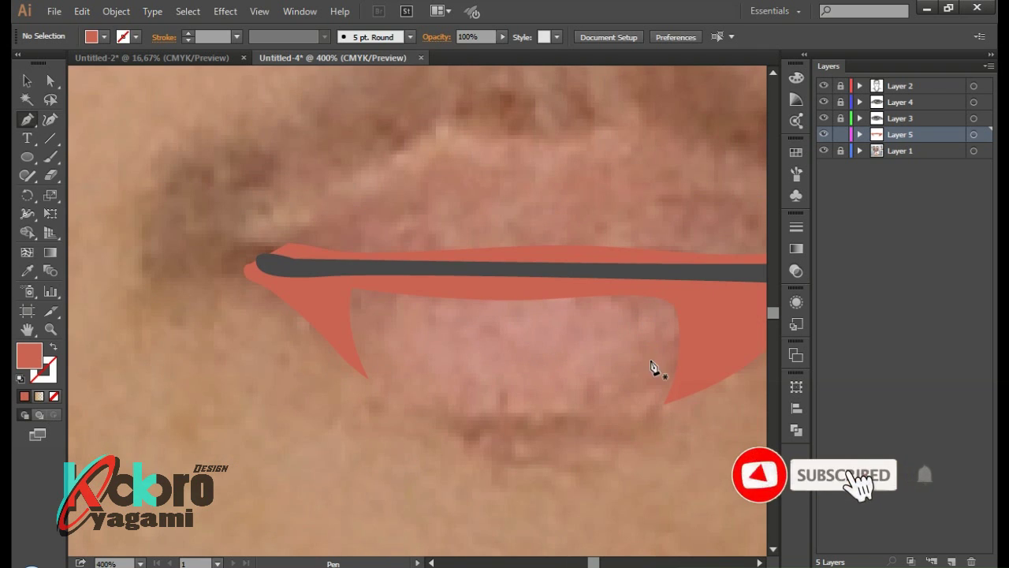
left_click(498, 311)
left_click_drag(360, 322, 372, 352)
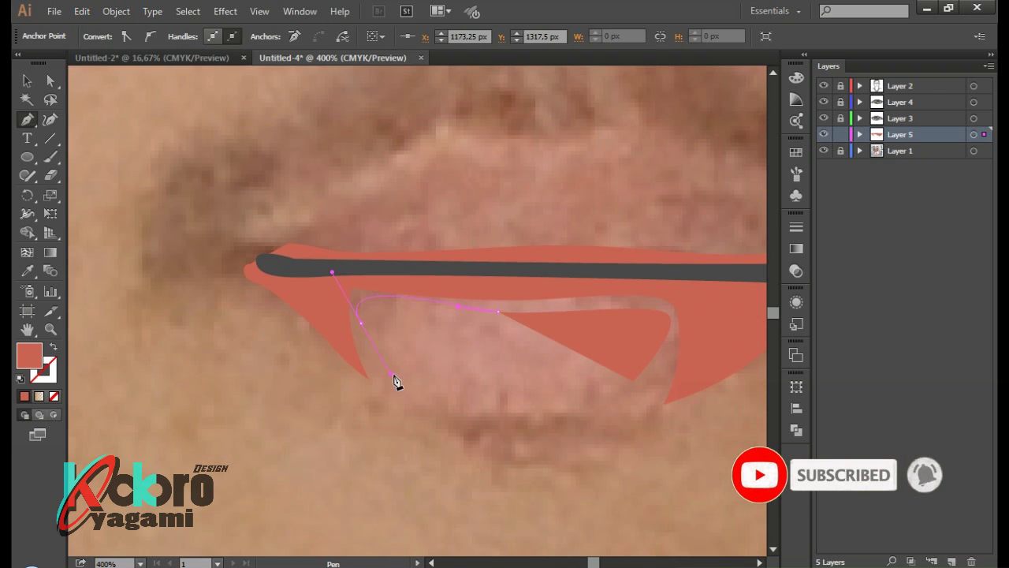
mouse_move(625, 354)
left_mouse_down()
mouse_move(755, 336)
mouse_move(636, 344)
left_mouse_up()
left_click(49, 81)
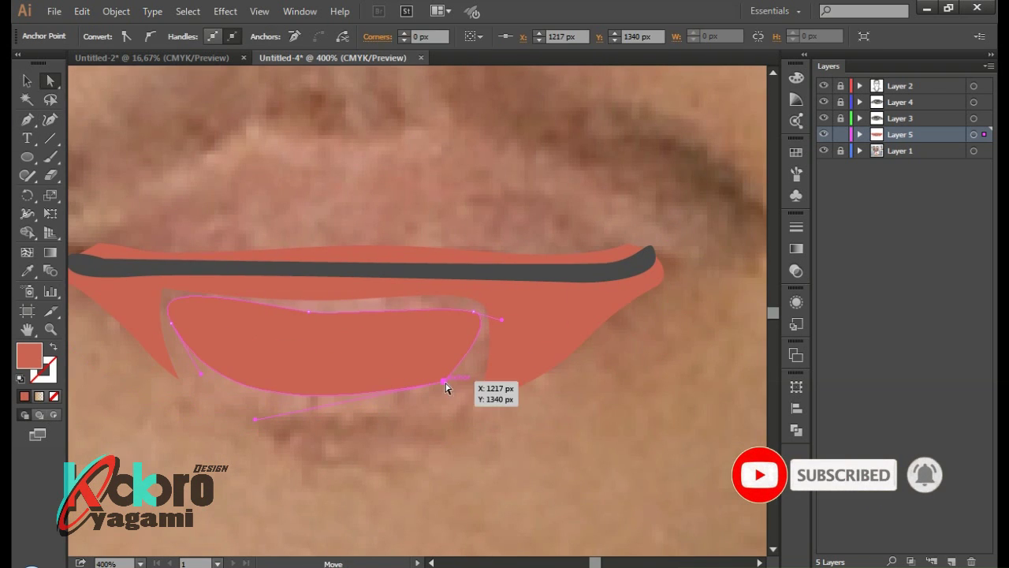
left_click_drag(443, 381, 455, 373)
key("Delete")
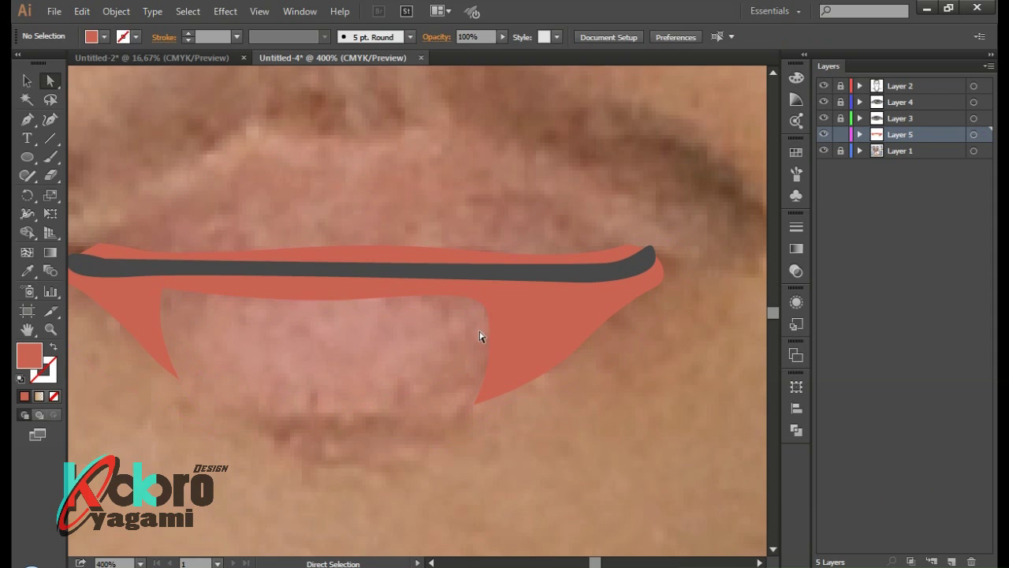
Redraw the inner-lip lens in the lower lip gap and fill it light pink (EF948B)
left_click_drag(457, 306, 476, 343)
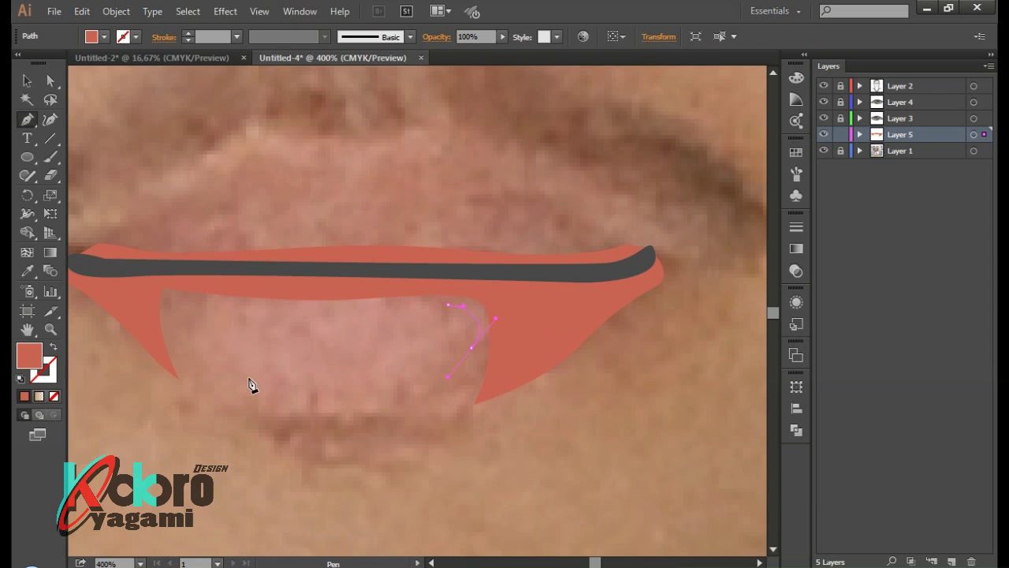
mouse_move(170, 314)
left_mouse_down()
mouse_move(161, 304)
mouse_move(251, 316)
left_mouse_up()
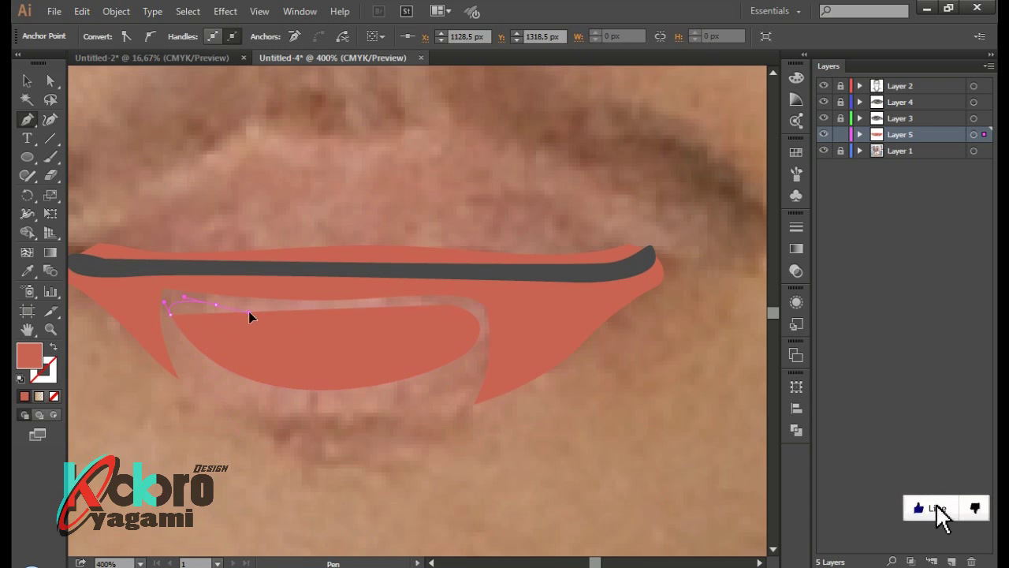
left_click_drag(456, 305, 447, 308)
scroll(563, 265, "down", 2)
key("i")
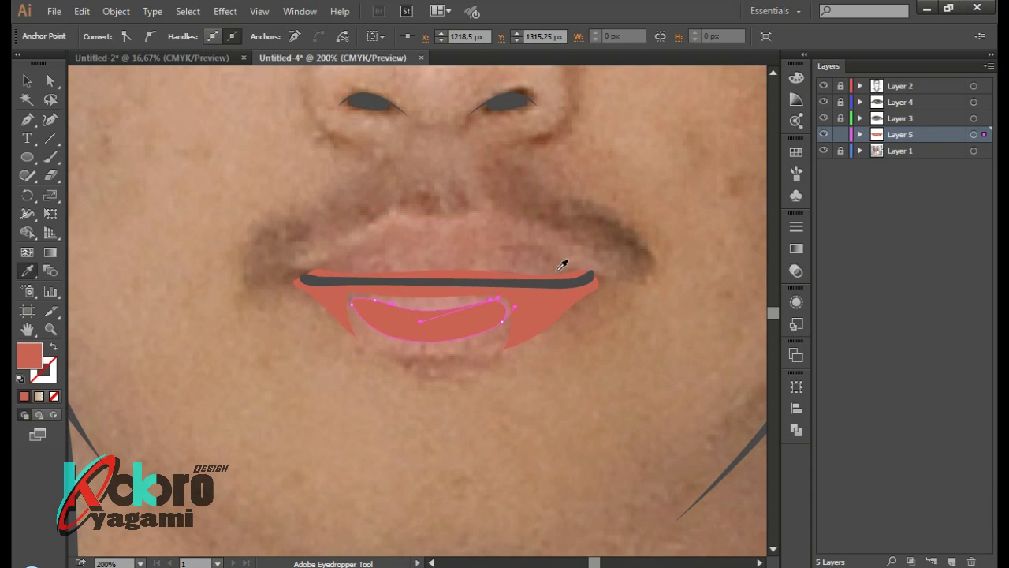
double_click(40, 361)
key("Return")
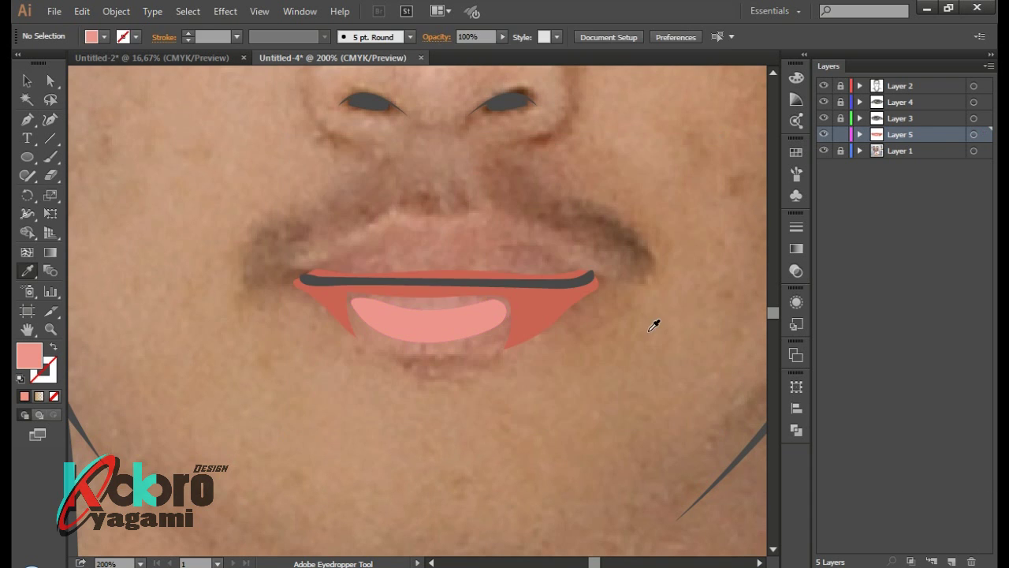
Draw a pink upper-lip shape and send it behind the red lower lip
scroll(656, 318, "up", 1)
key("p")
left_click_drag(406, 417, 529, 421)
left_click_drag(648, 336, 648, 258)
left_click_drag(497, 218, 528, 223)
left_click_drag(270, 302, 272, 310)
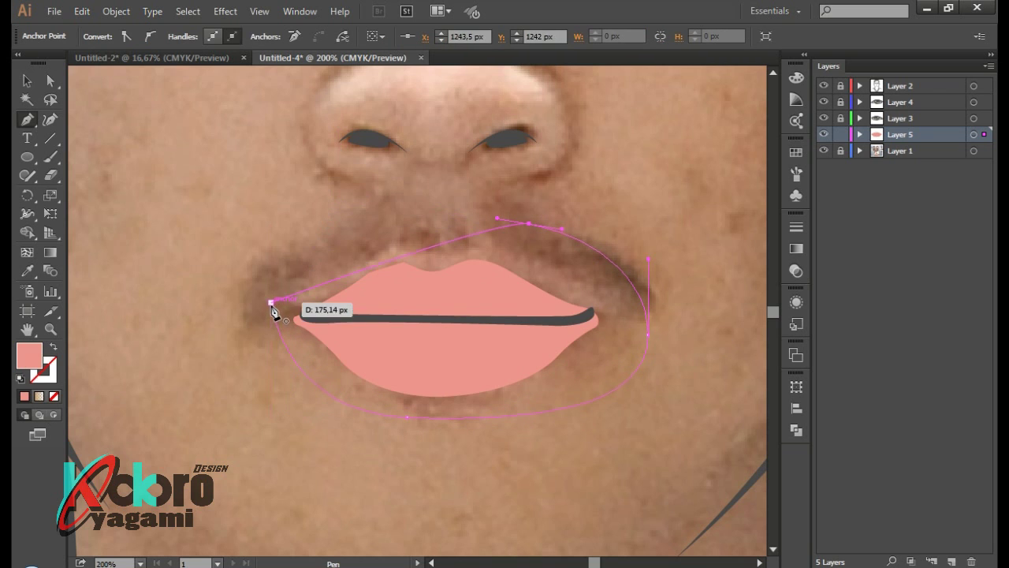
left_click(407, 417)
right_click(407, 274)
key("Escape")
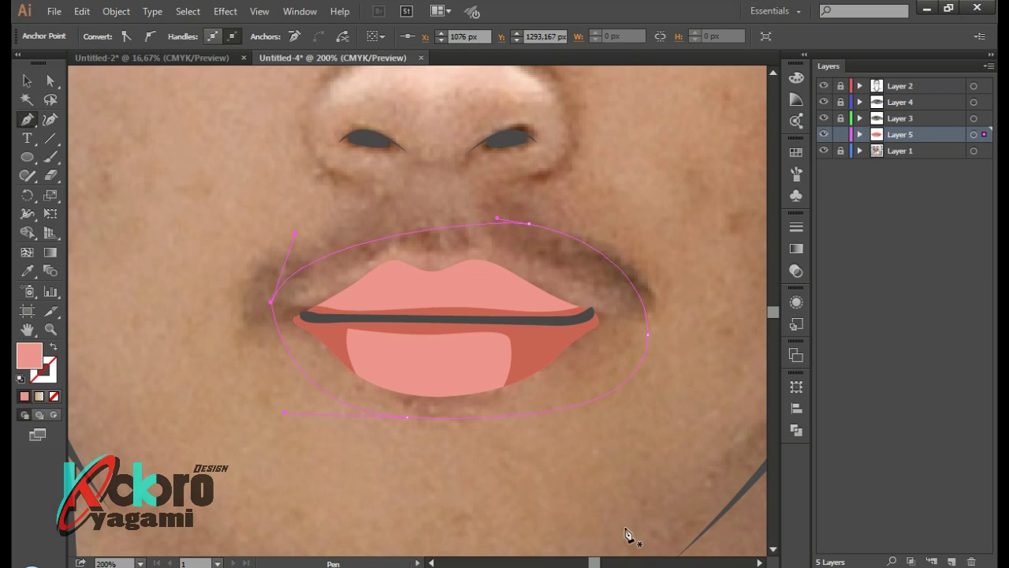
Fill the upper lip with the lower lip's darker red using the eyedropper
left_click(533, 340)
double_click(29, 356)
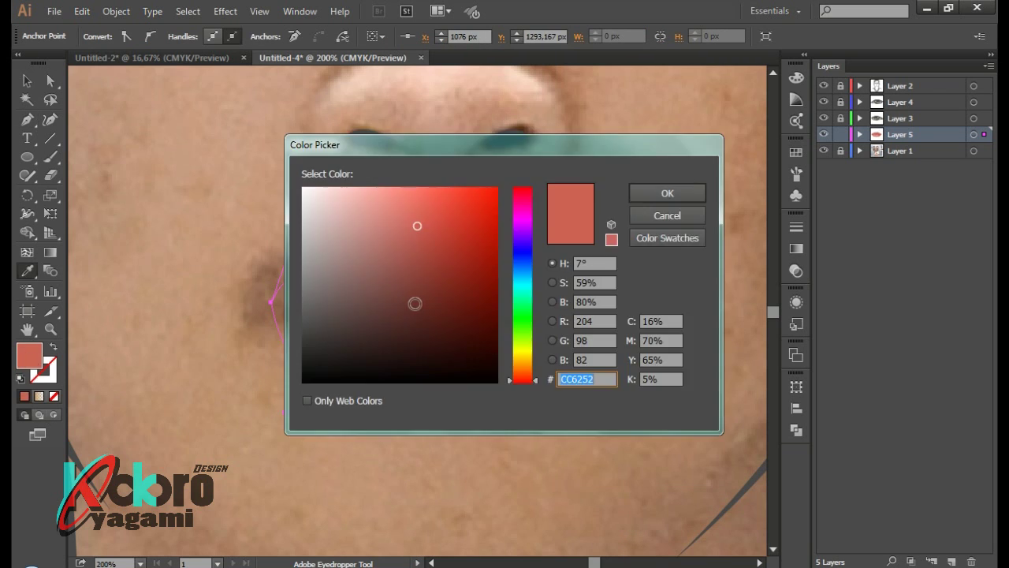
left_click(660, 189)
key("ctrl+shift+a")
key("ctrl+minus")
key("ctrl+minus")
key("ctrl+minus")
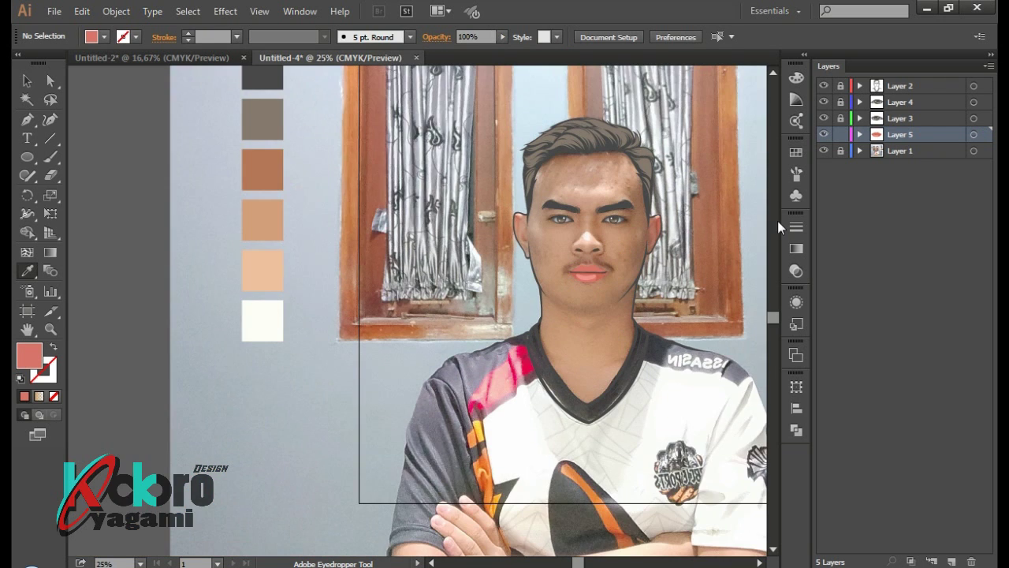
key("ctrl+plus")
Toggle the reference photo layer off and on to check the lips, zooming toward them
left_click(824, 151)
key("ctrl+minus")
left_click(824, 150)
scroll(546, 286, "right", 2)
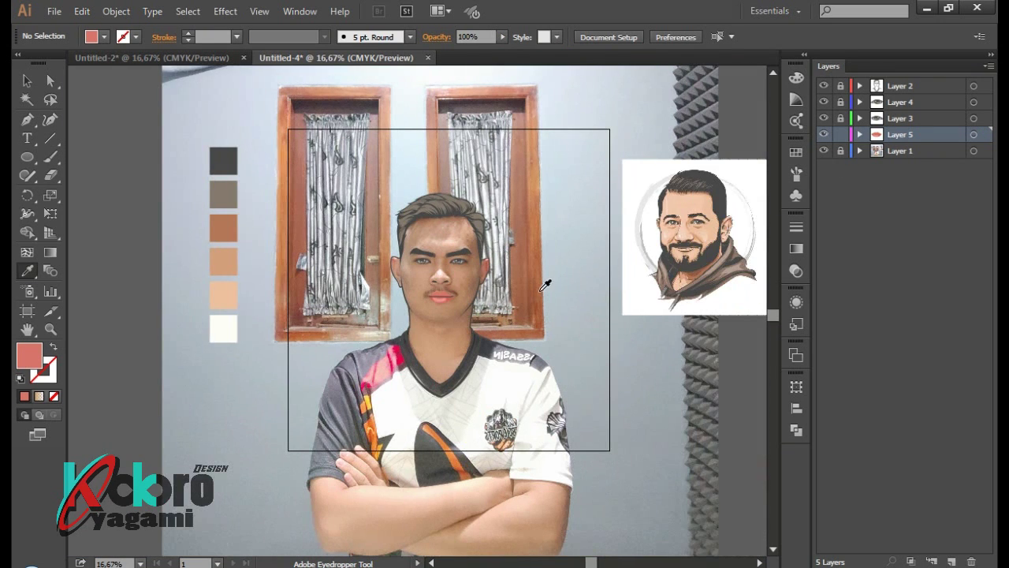
key("ctrl+plus")
key("ctrl+plus")
key("ctrl+plus")
left_click(823, 151)
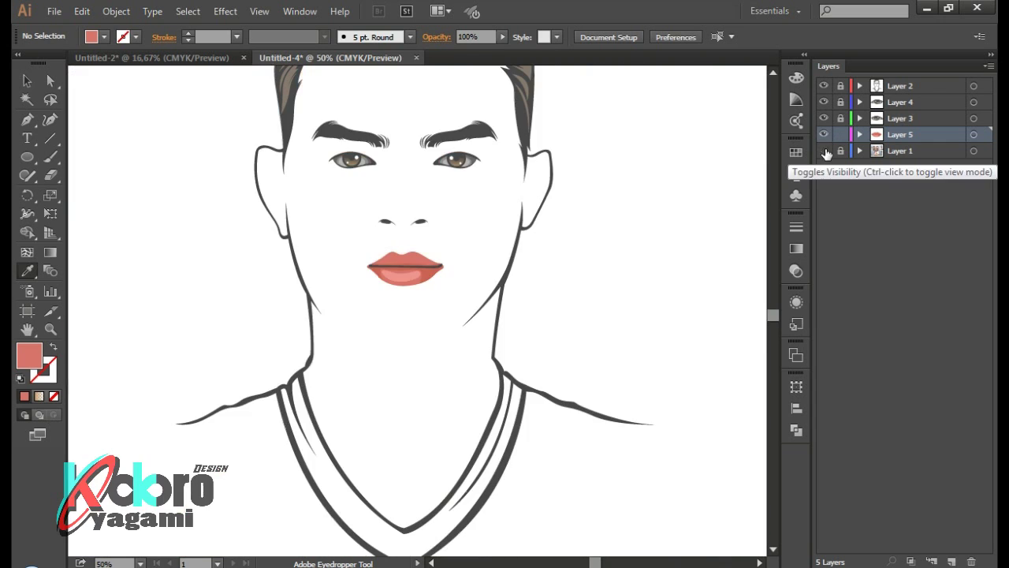
left_click(823, 151)
key("ctrl+plus")
scroll(394, 252, "up", 4)
Adjust the top curve of the inner-lip highlight path
key("p")
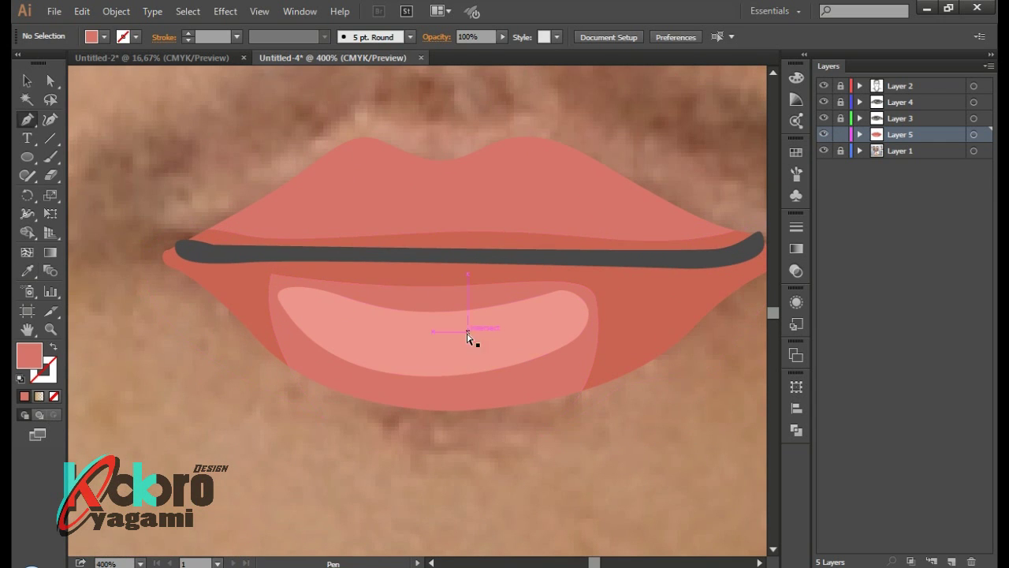
left_click(471, 338, "ctrl")
left_click(398, 309)
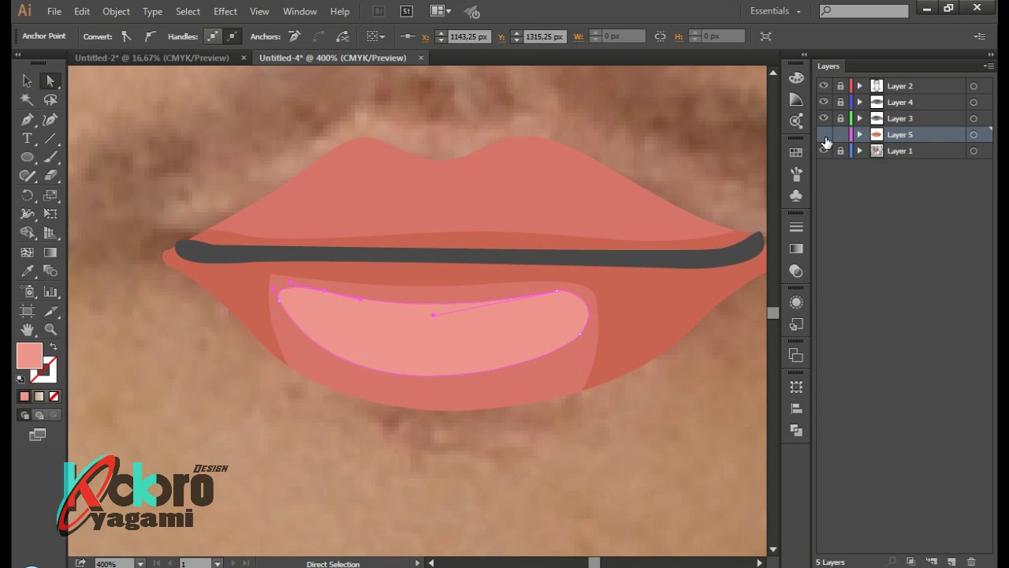
key("ctrl+shift+a")
key("p")
Draw a closed pale pink highlight shape curving across the upper lip's peaks
left_click(282, 202)
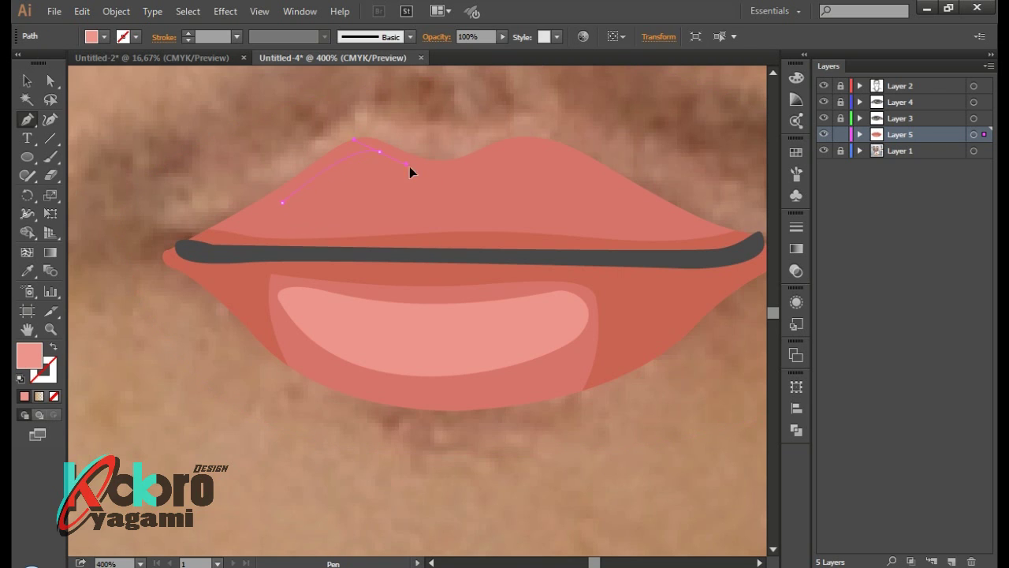
left_click_drag(588, 176, 535, 152)
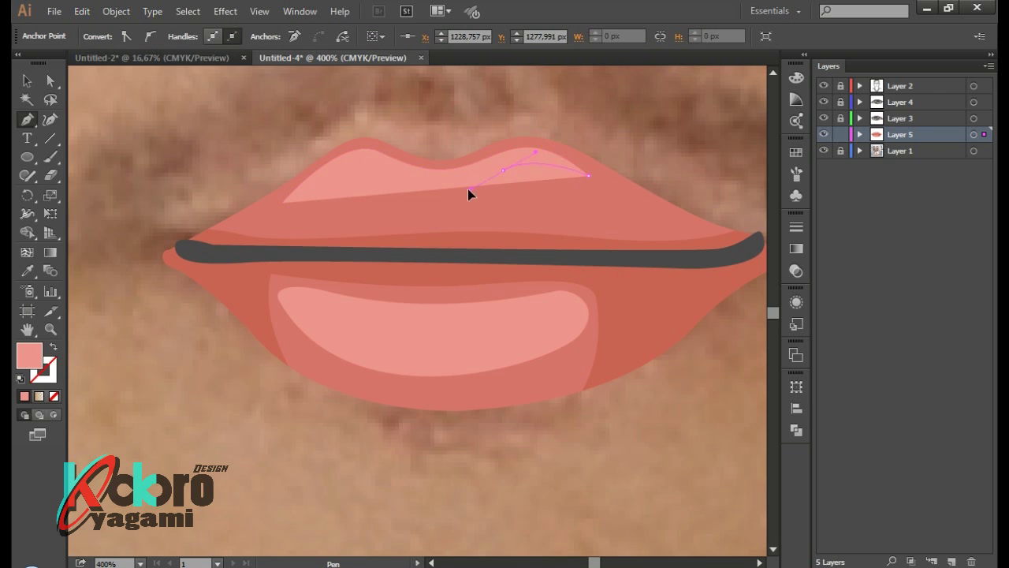
left_click_drag(468, 192, 301, 126)
left_click(281, 202)
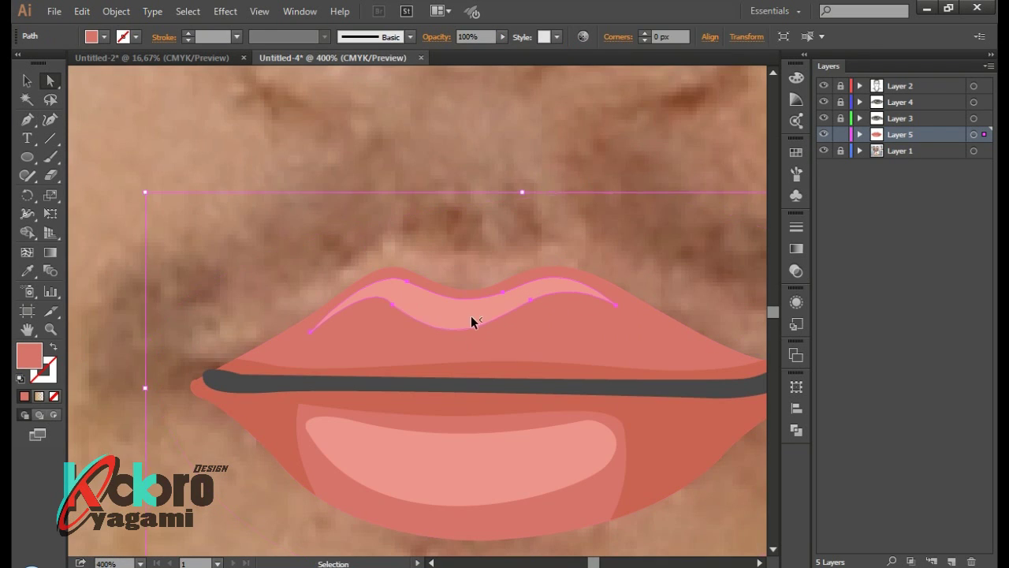
key("a")
left_click(486, 324)
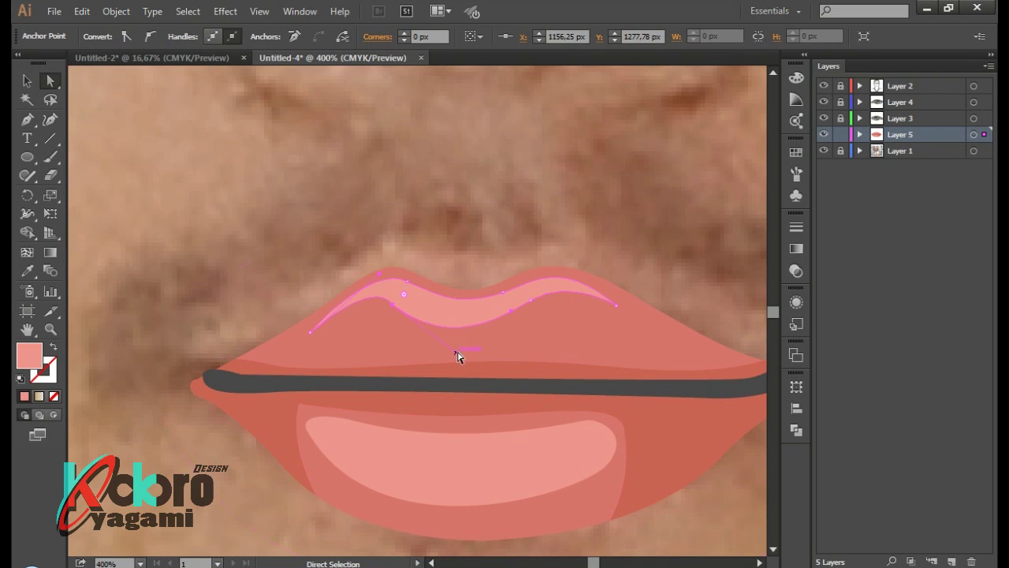
left_click(401, 176)
Toggle the lips layer to compare against the photo, then hide the reference photo
scroll(401, 153, "down", 4)
scroll(402, 153, "down", 1)
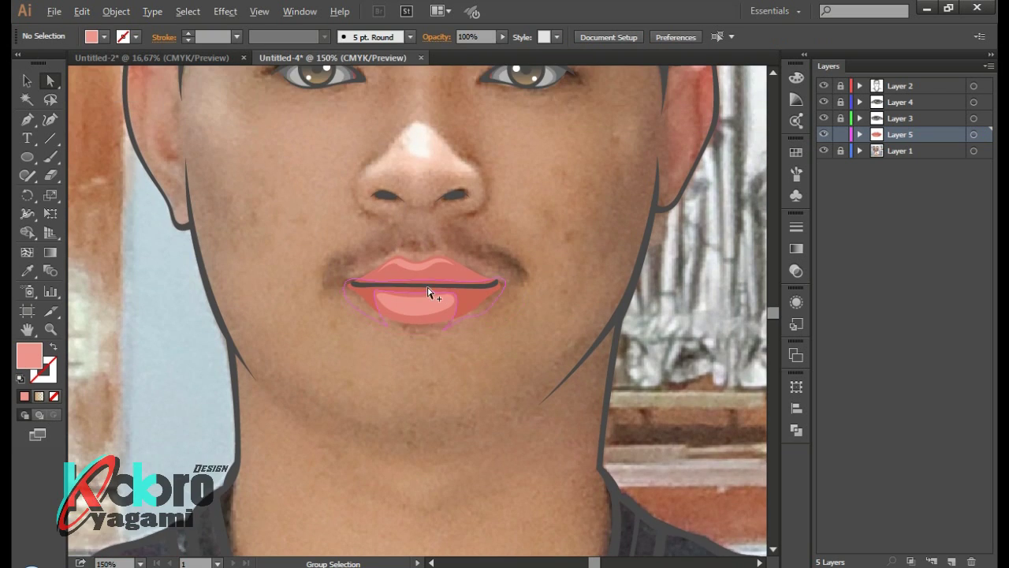
scroll(428, 229, "down", 1)
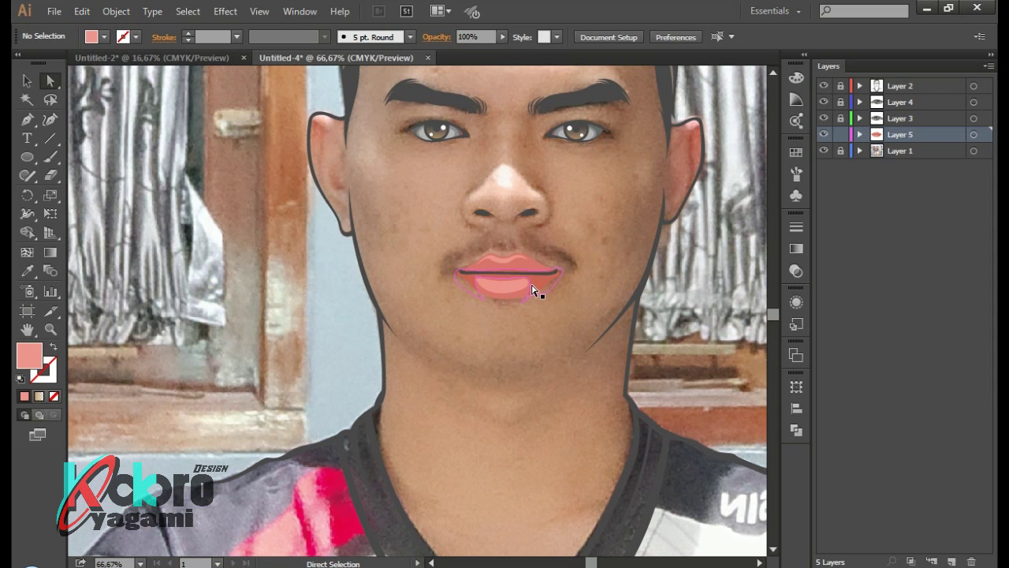
scroll(534, 289, "up", 2)
scroll(509, 284, "up", 2)
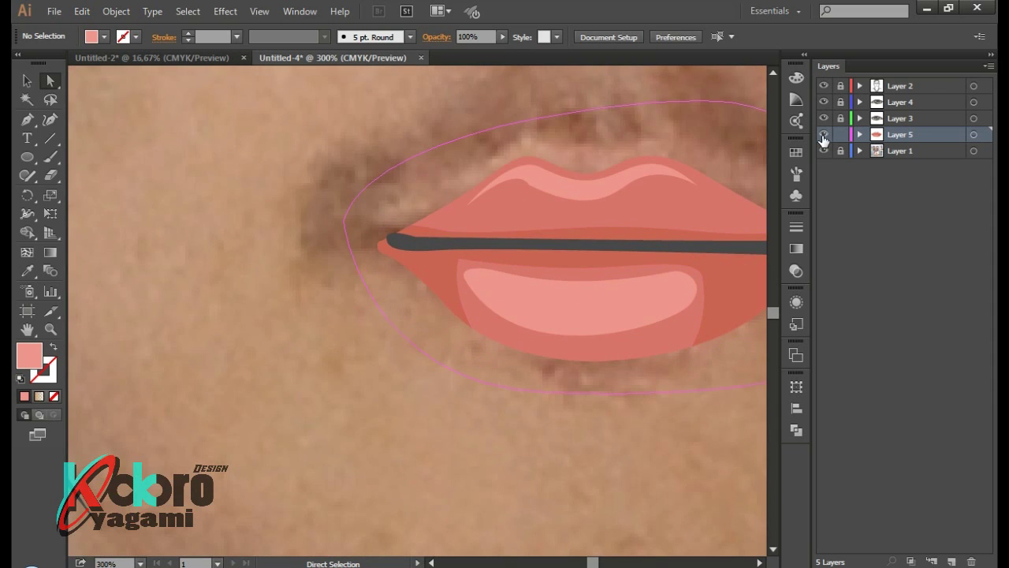
left_click(823, 136)
scroll(665, 242, "right", 2)
left_click(823, 134)
key("ctrl+0")
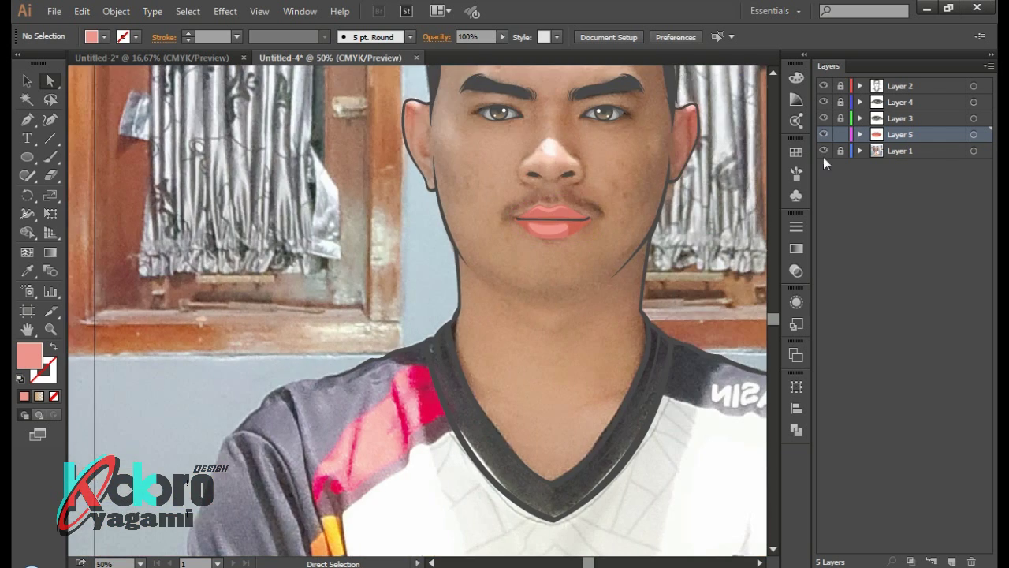
left_click(823, 150)
scroll(710, 221, "up", 3)
scroll(622, 222, "down", 1)
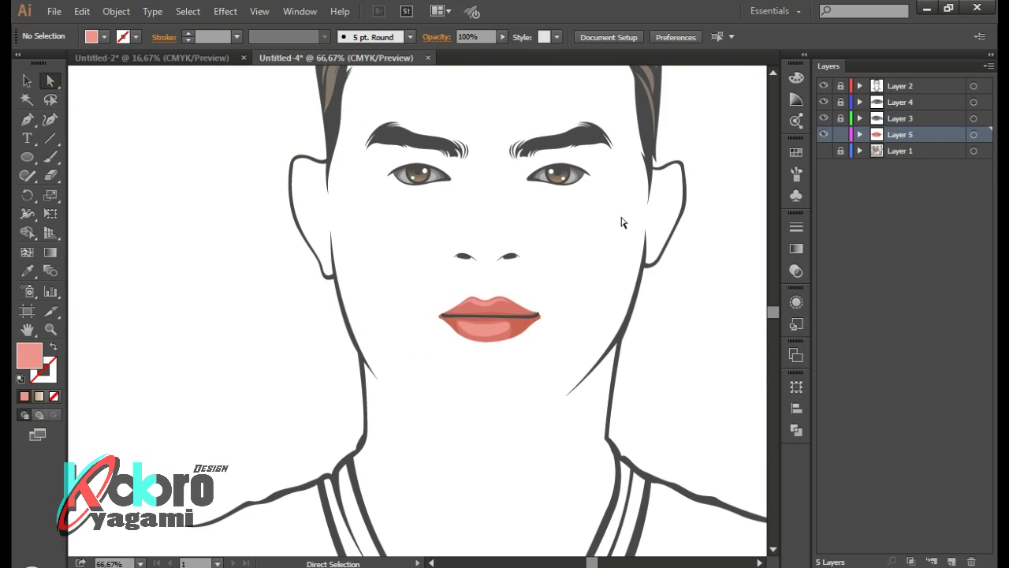
scroll(465, 307, "up", 2)
Shift the lips shape's fill slightly warmer, darker and less saturated
scroll(552, 323, "up", 1)
key("v")
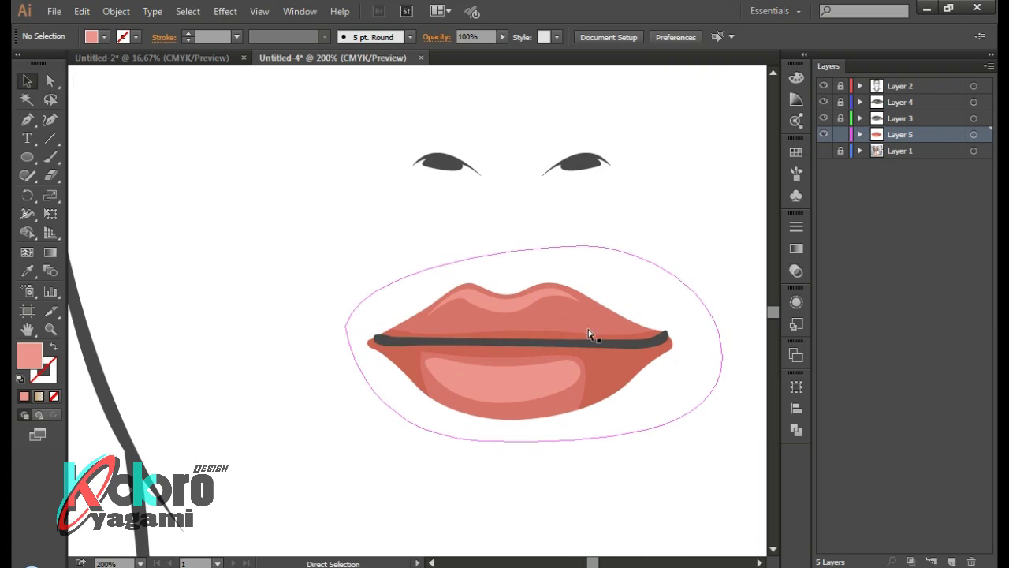
left_click(590, 333)
double_click(35, 354)
left_click(515, 378)
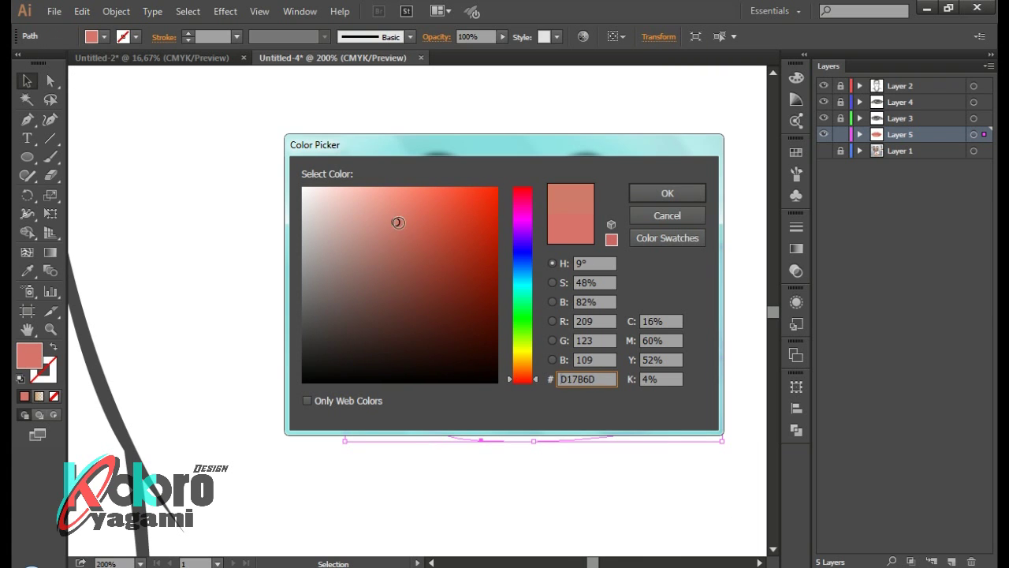
left_click_drag(399, 222, 391, 235)
Lighten a lip highlight shape's fill to a paler pink
left_click(668, 194)
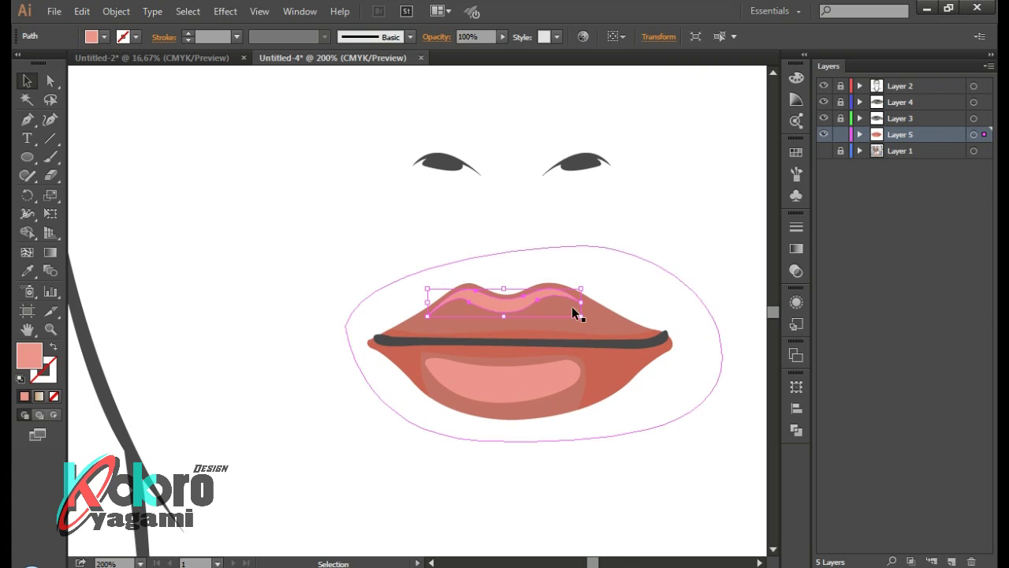
key("i")
left_click(572, 306)
double_click(29, 355)
left_click_drag(391, 223, 376, 211)
left_click(667, 193)
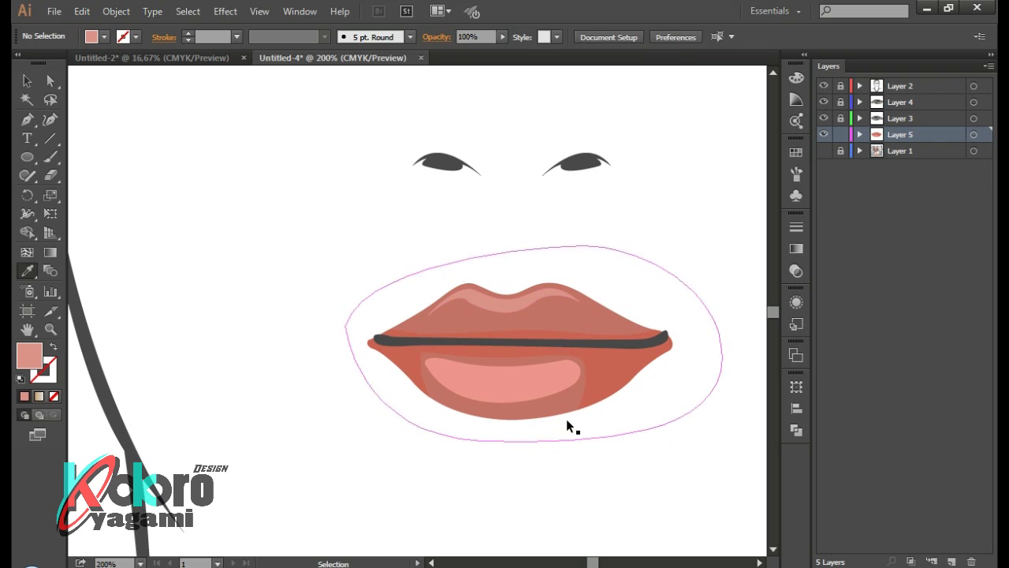
Darken the lower lip base shape to a deeper red
left_click(474, 399, "ctrl")
double_click(29, 355)
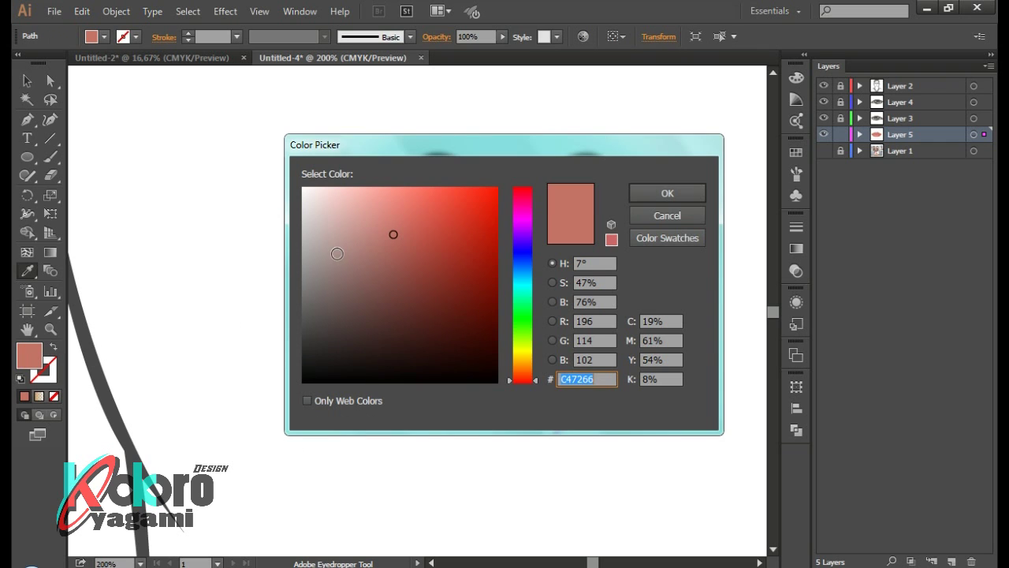
left_click_drag(395, 231, 408, 255)
left_click(668, 193)
key("ctrl+shift+a")
key("ctrl+minus")
key("ctrl+minus")
key("ctrl+minus")
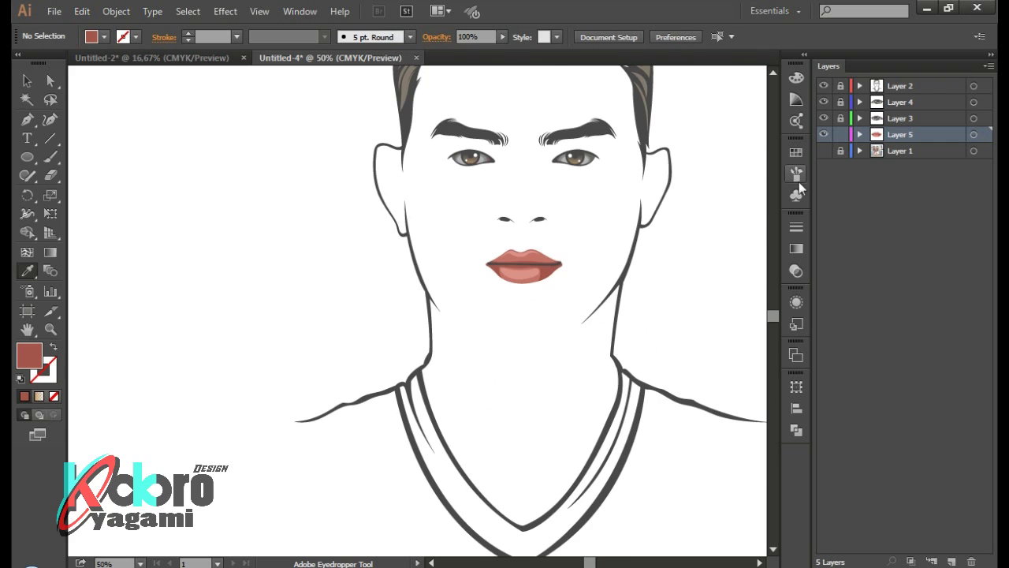
Reshape the inner lower-lip highlight by dragging its anchor with Direct Selection
key("ctrl+plus")
left_click(531, 244, "ctrl")
key("ctrl+plus")
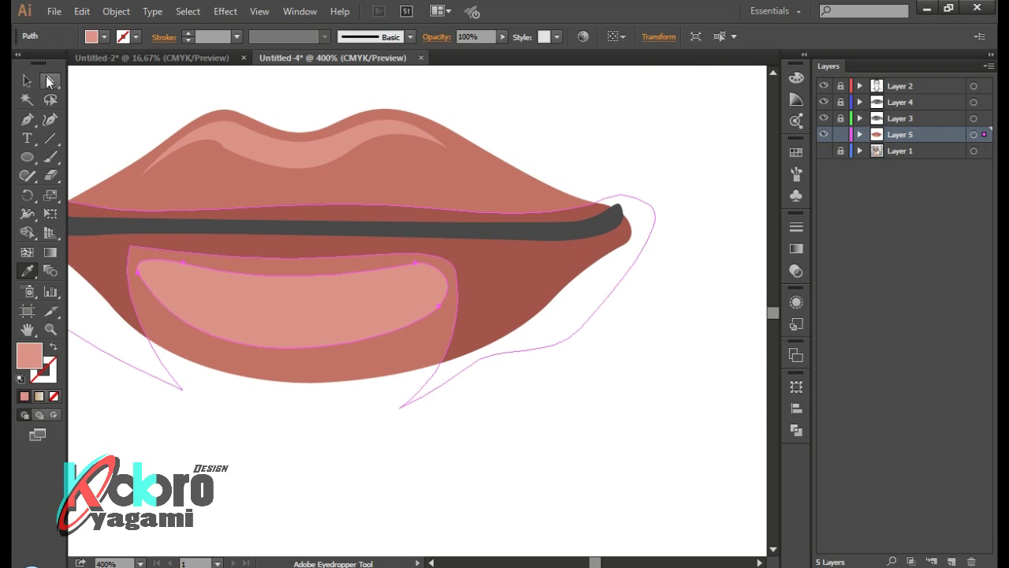
key("a")
left_click(207, 333)
mouse_move(210, 398)
left_mouse_down()
mouse_move(225, 394)
mouse_move(202, 331)
mouse_move(218, 405)
mouse_move(243, 381)
mouse_move(410, 338)
left_mouse_up()
Zoom out to the whole face and show the reference photo behind the artwork
key("ctrl+shift+a")
key("ctrl+minus")
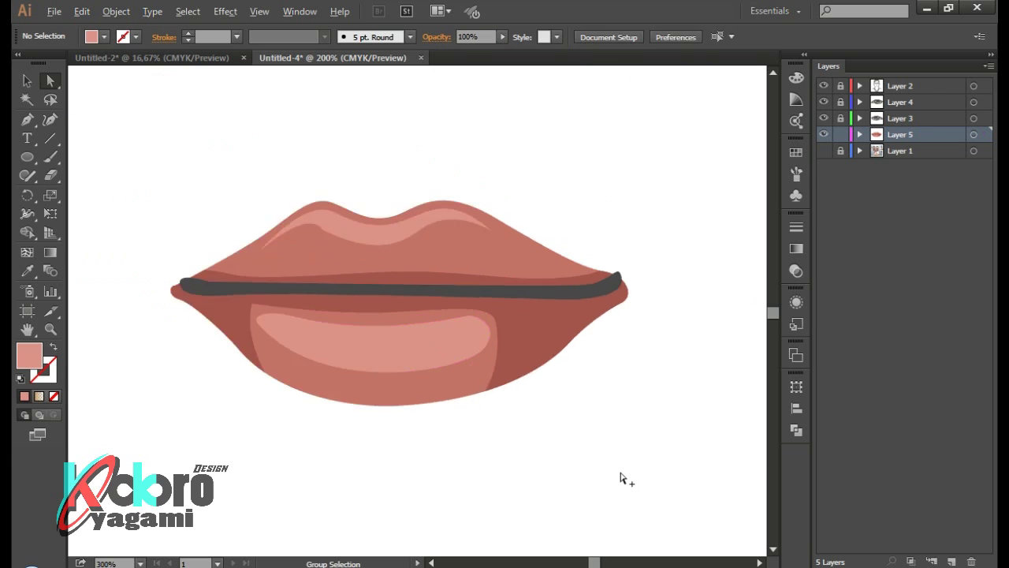
key("ctrl+minus")
key("ctrl+minus")
key("ctrl+minus")
left_click(824, 151)
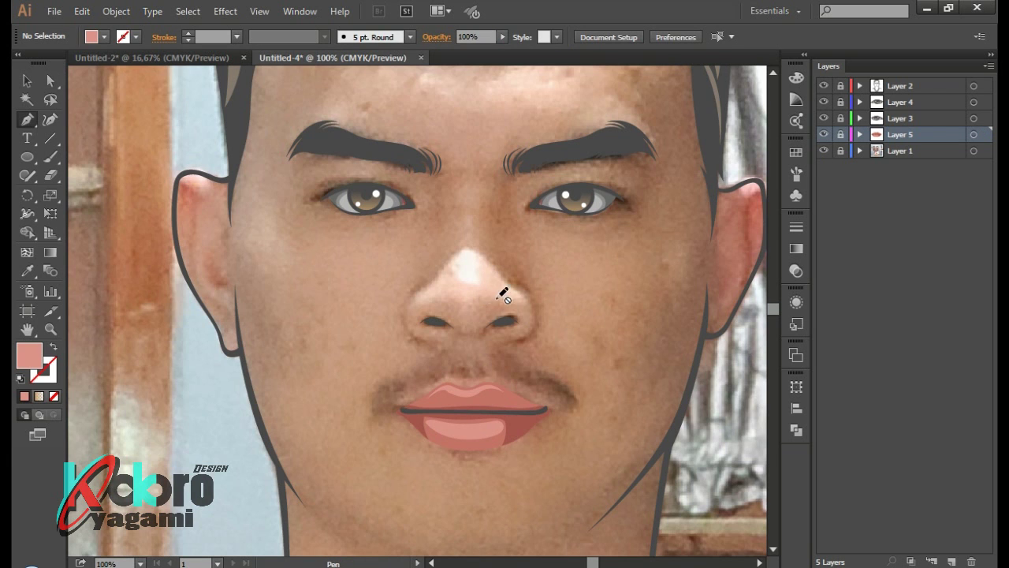
Add a new layer above the photo layer and zoom in on the nose
left_click(898, 151)
left_click(952, 561)
key("ctrl+minus")
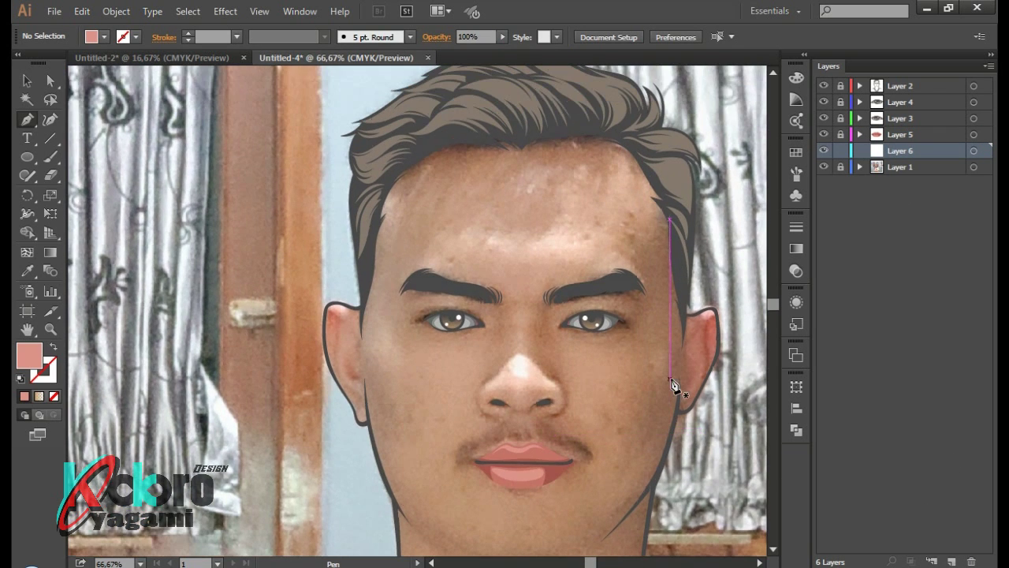
scroll(550, 243, "down", 4)
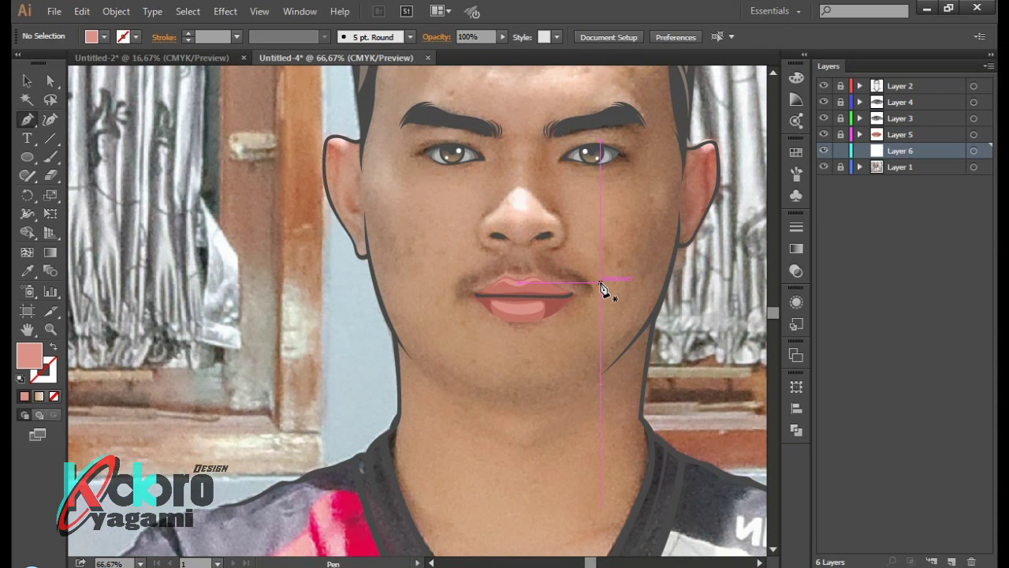
key("ctrl+plus")
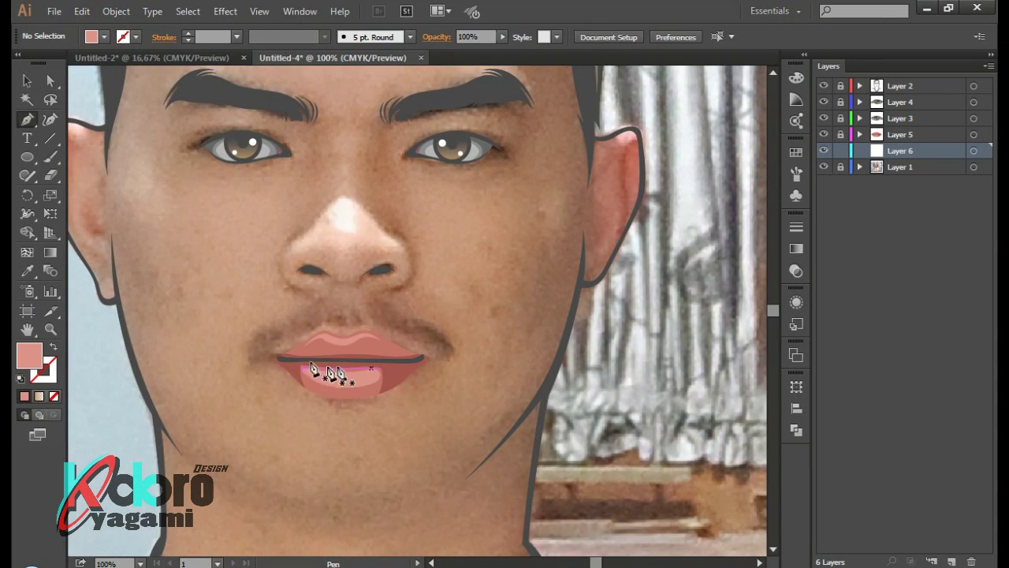
scroll(314, 371, "up", 2)
scroll(299, 310, "up", 3)
scroll(282, 307, "up", 1)
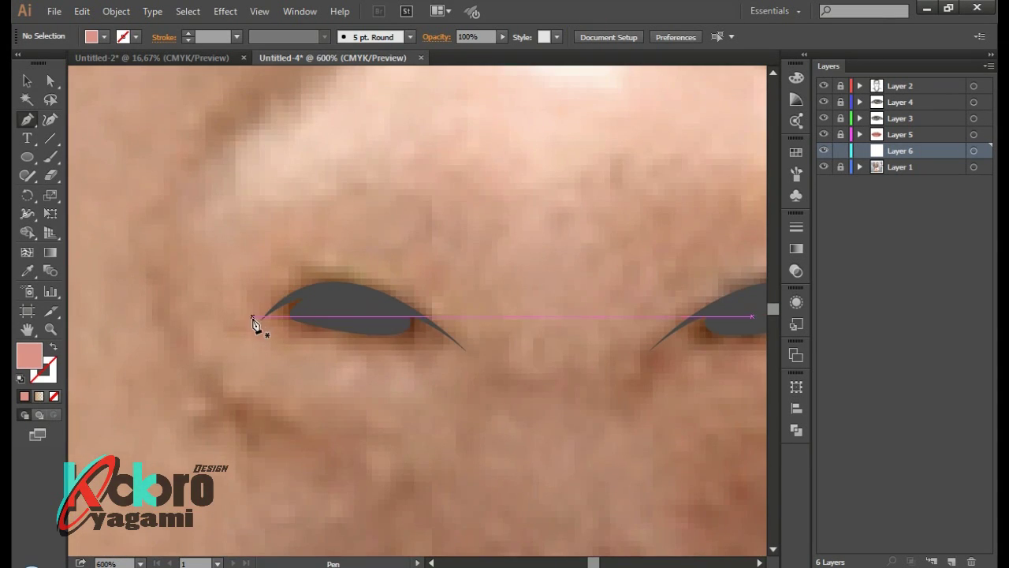
Trace a closed curved shadow shape around the left nostril
left_click(257, 319)
left_click_drag(335, 272, 391, 280)
left_click_drag(466, 350, 487, 390)
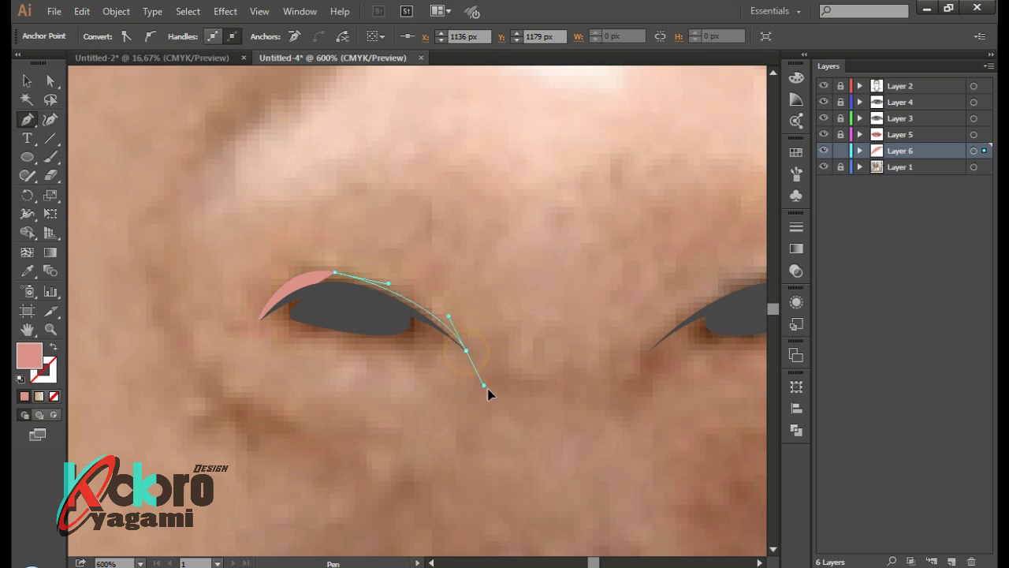
left_click_drag(403, 343, 308, 338)
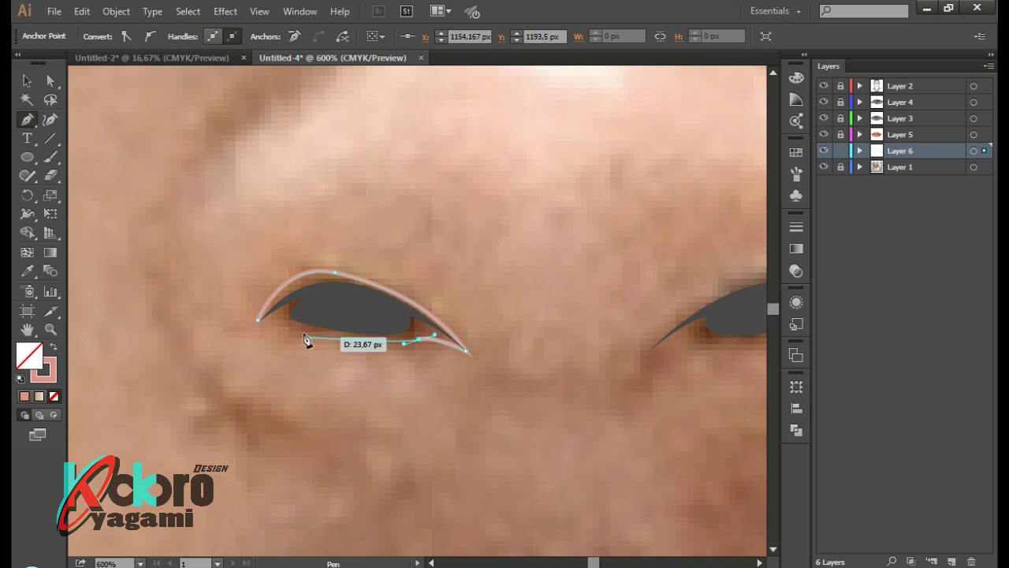
left_click_drag(258, 319, 260, 325)
Swap the shape to a fill and sample the brown skin-shadow colour for it
key("shift+x")
scroll(307, 322, "down", 3)
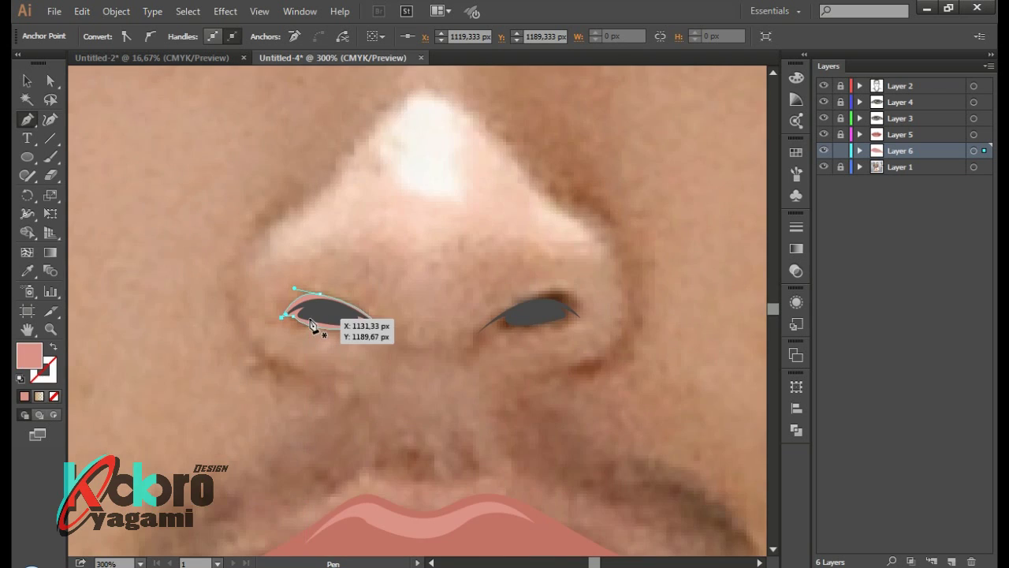
scroll(308, 322, "down", 2)
scroll(308, 322, "down", 3)
key("i")
left_click(197, 251)
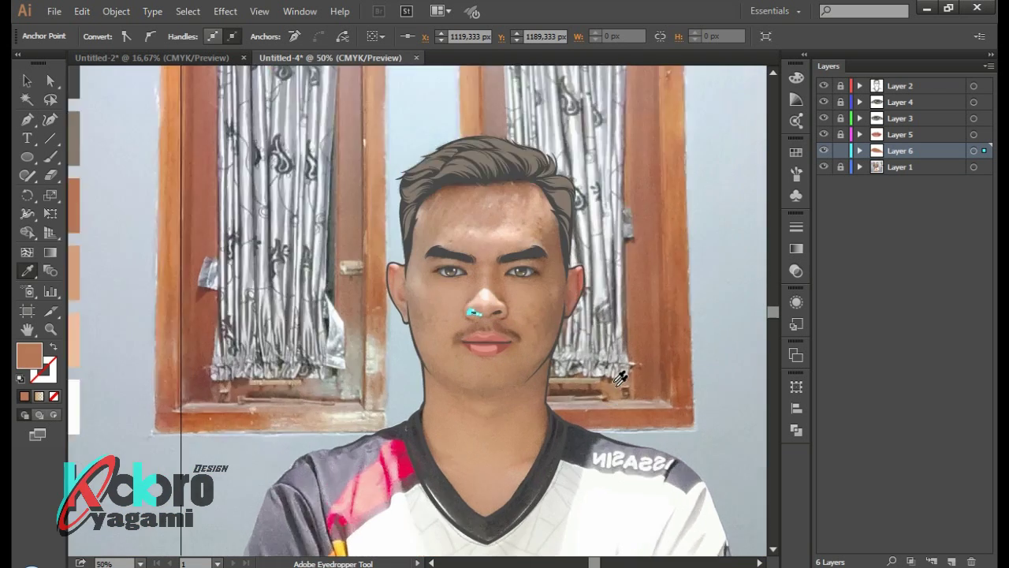
Trace a matching closed brown shadow shape around the right nostril
key("p")
scroll(439, 264, "up", 3)
scroll(476, 227, "up", 2)
scroll(339, 252, "up", 2)
scroll(340, 253, "up", 2)
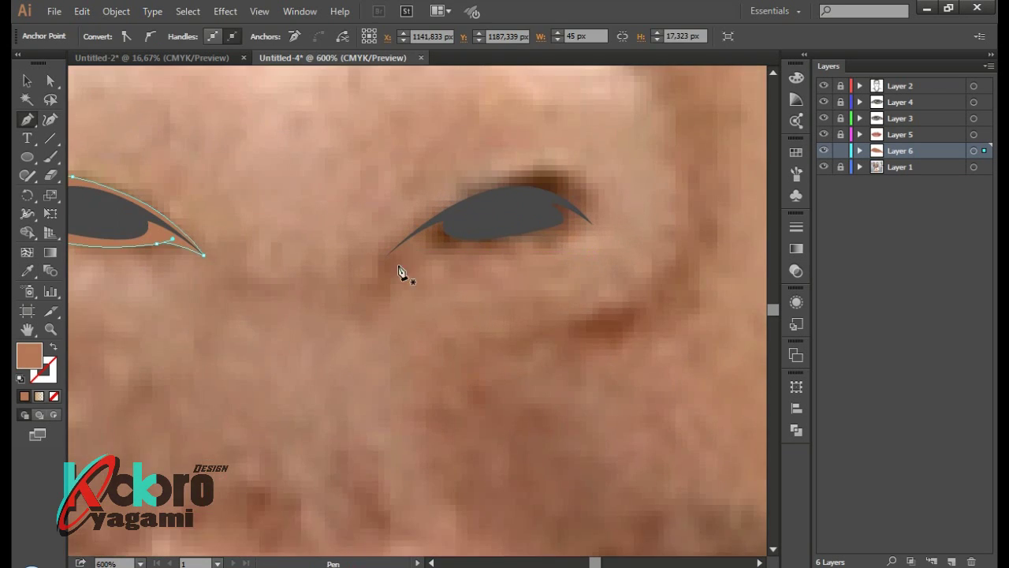
left_click(386, 310)
left_click_drag(576, 219, 578, 216)
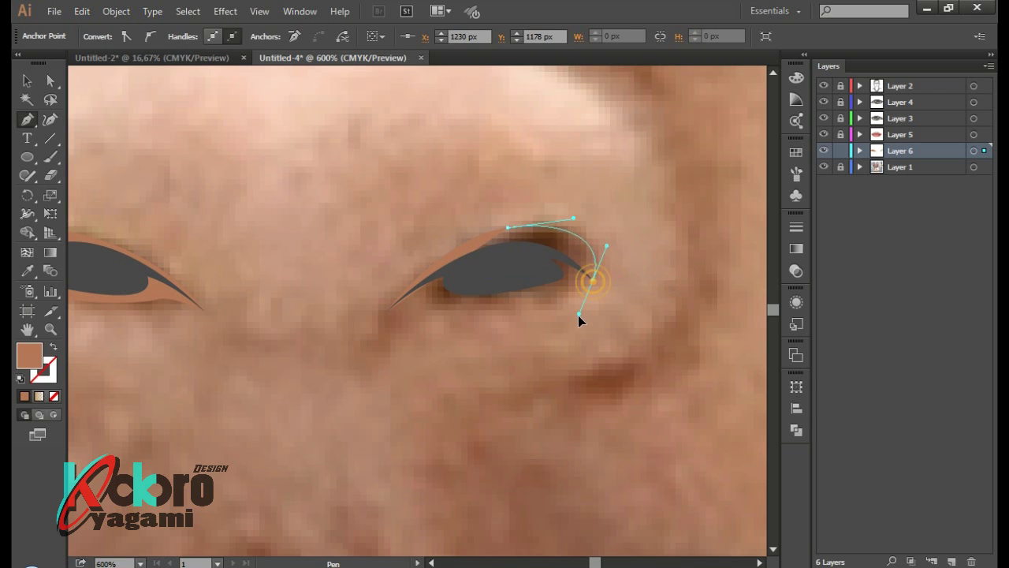
left_click(575, 284)
left_click_drag(423, 297, 335, 276)
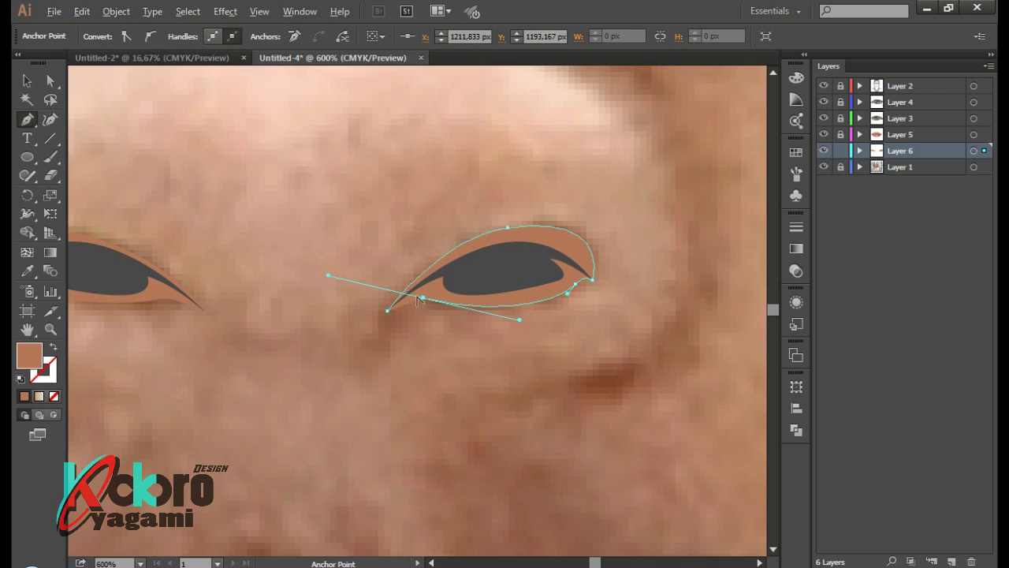
left_click(386, 311)
left_click(462, 322, "ctrl")
scroll(462, 322, "down", 3)
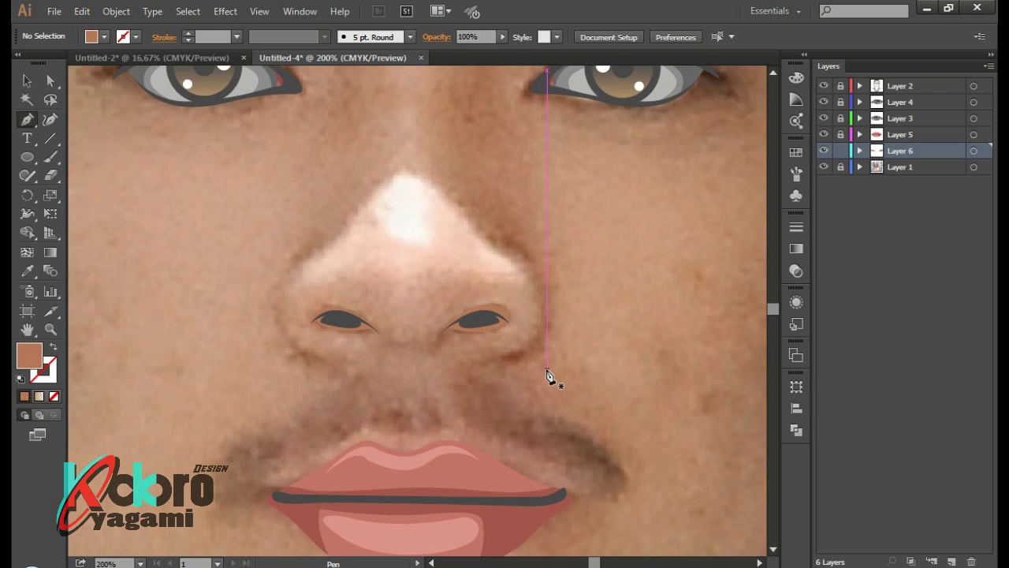
Draw a thin brown crescent shadow along the left side of the nose
left_click_drag(330, 362, 311, 250)
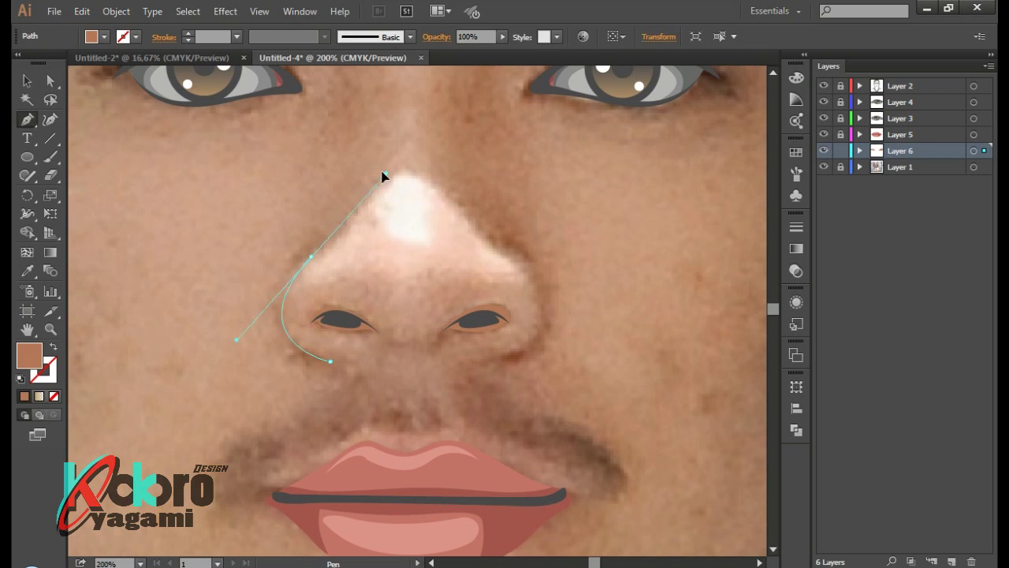
scroll(281, 323, "up", 2)
left_click_drag(282, 323, 282, 239)
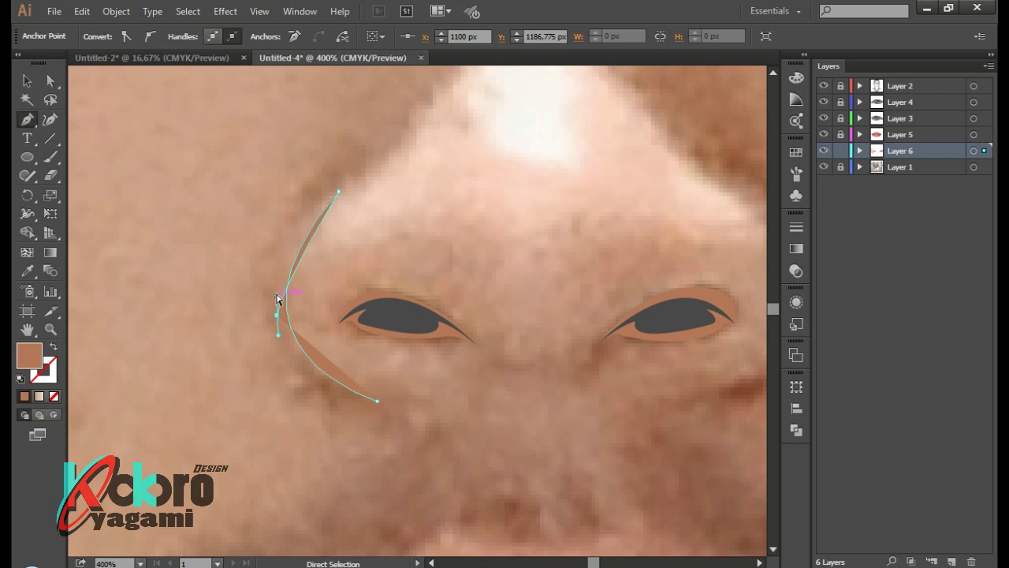
left_click_drag(375, 394, 461, 418)
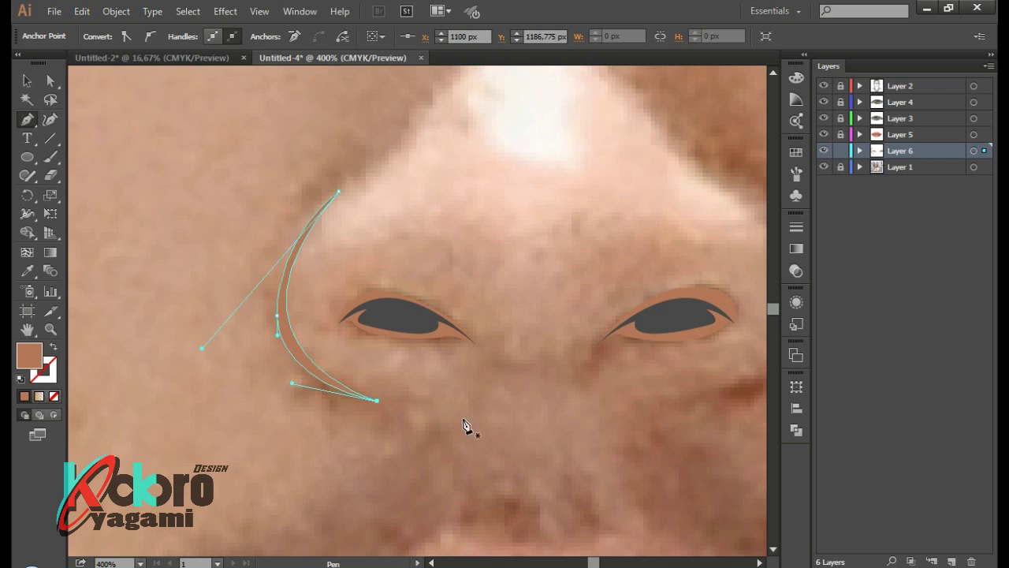
scroll(473, 422, "down", 1)
left_click_drag(593, 369, 473, 349)
left_click(473, 349, "ctrl")
Draw a thin crescent shadow down the right nose wing with a curved end
left_click(483, 359)
left_click_drag(495, 219, 462, 186)
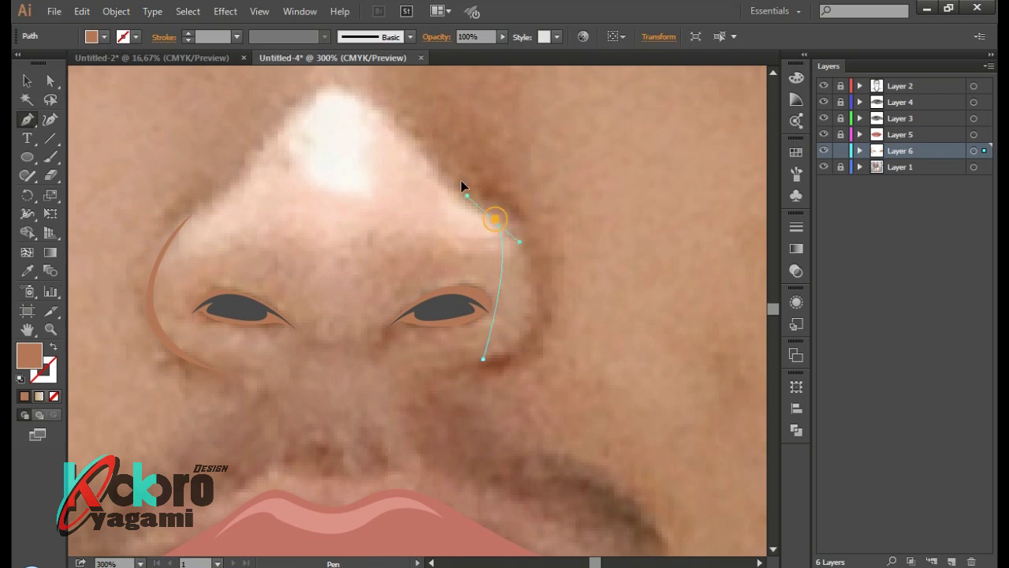
left_click(493, 219, "alt")
left_click_drag(546, 337, 541, 252)
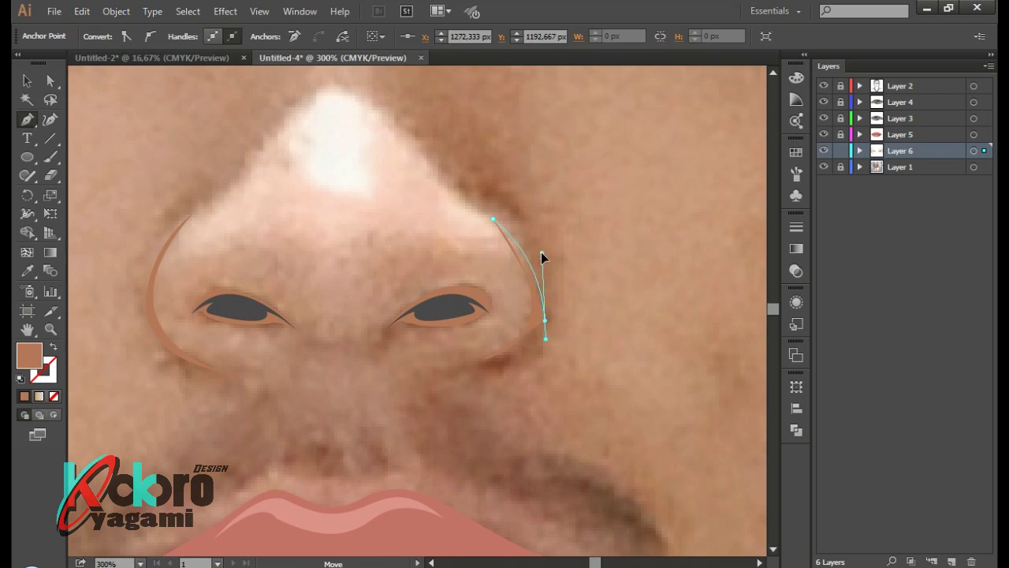
left_click_drag(486, 360, 482, 364)
left_click(550, 392, "ctrl")
scroll(550, 319, "down", 2)
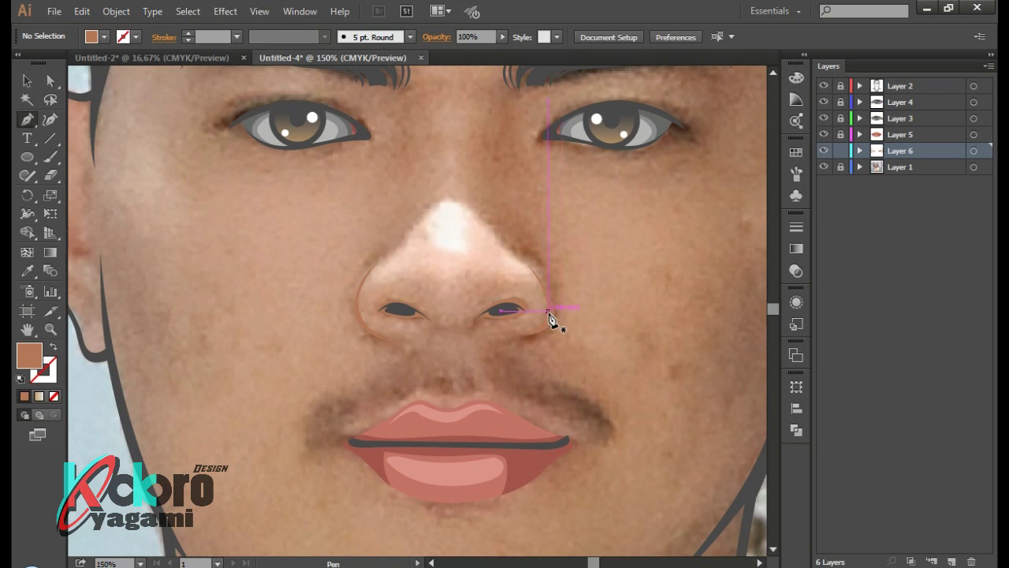
Show the photo and refine the right crescent by raising its lower point and adjusting its end curve
left_click(823, 166)
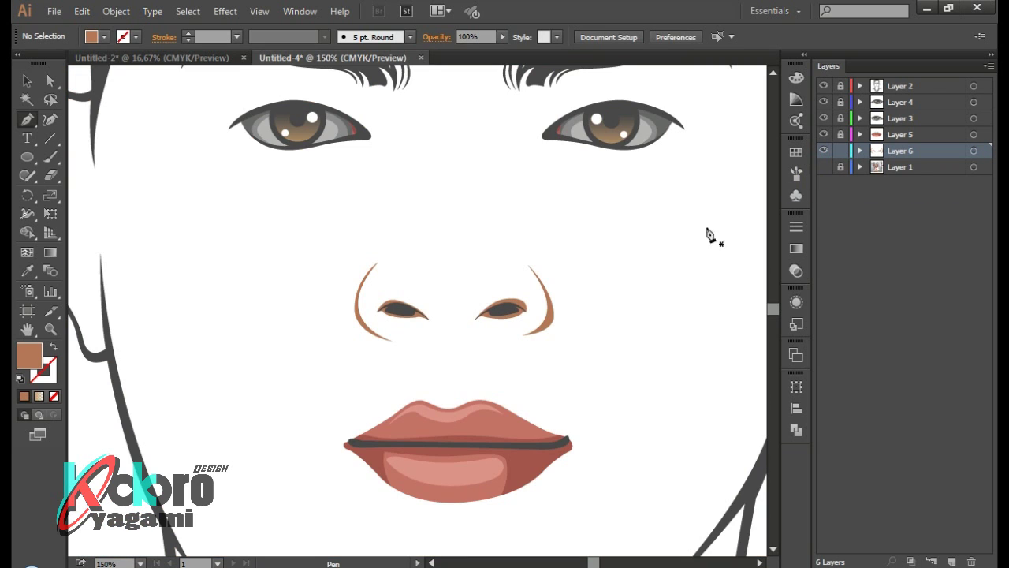
scroll(604, 311, "up", 2)
left_click(468, 366, "ctrl")
scroll(469, 364, "up", 2)
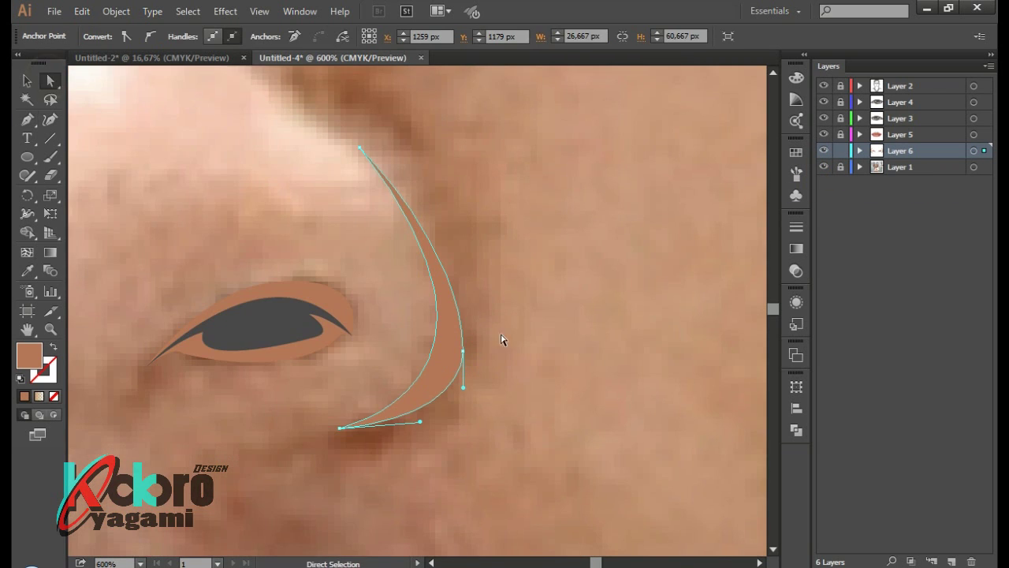
left_click_drag(463, 350, 458, 338)
left_click_drag(419, 421, 407, 426)
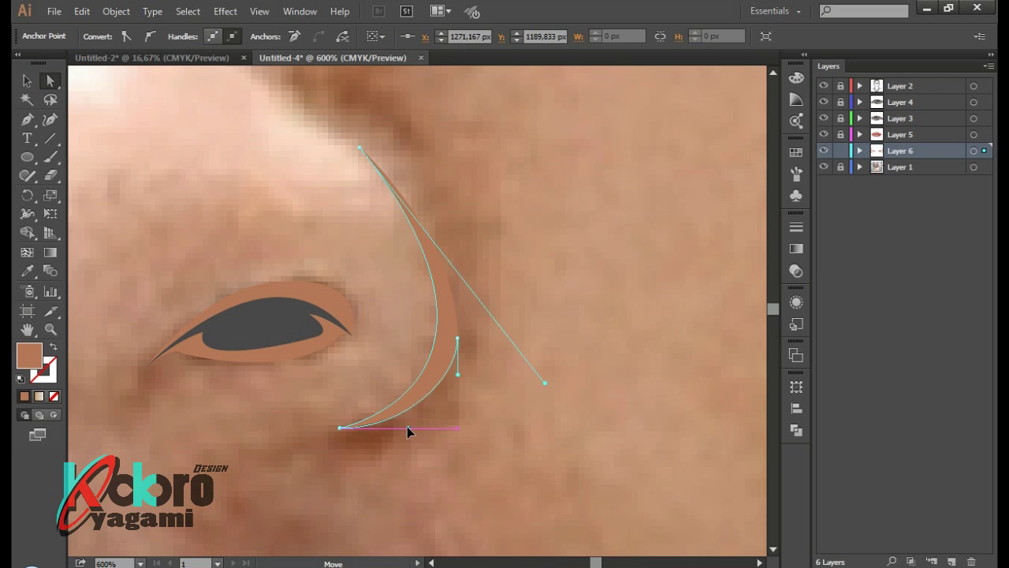
left_click(407, 426)
scroll(568, 334, "down", 3)
scroll(466, 323, "down", 3)
scroll(519, 181, "down", 2)
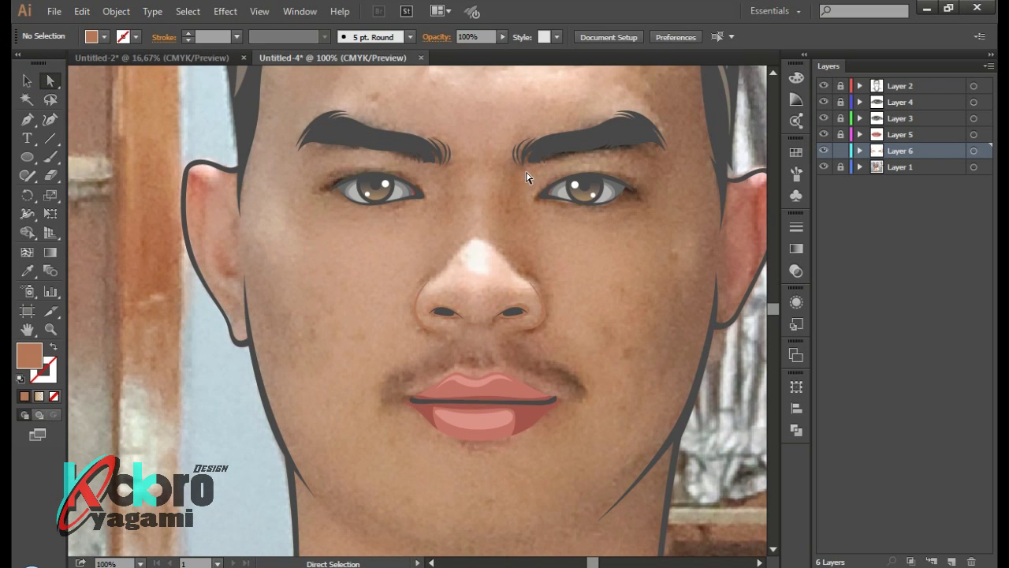
Begin the first eye's lid shadow with Pen points at its outer and inner corners
key("p")
scroll(512, 181, "up", 2)
scroll(451, 187, "up", 2)
left_click(405, 228)
left_click_drag(460, 229, 460, 206)
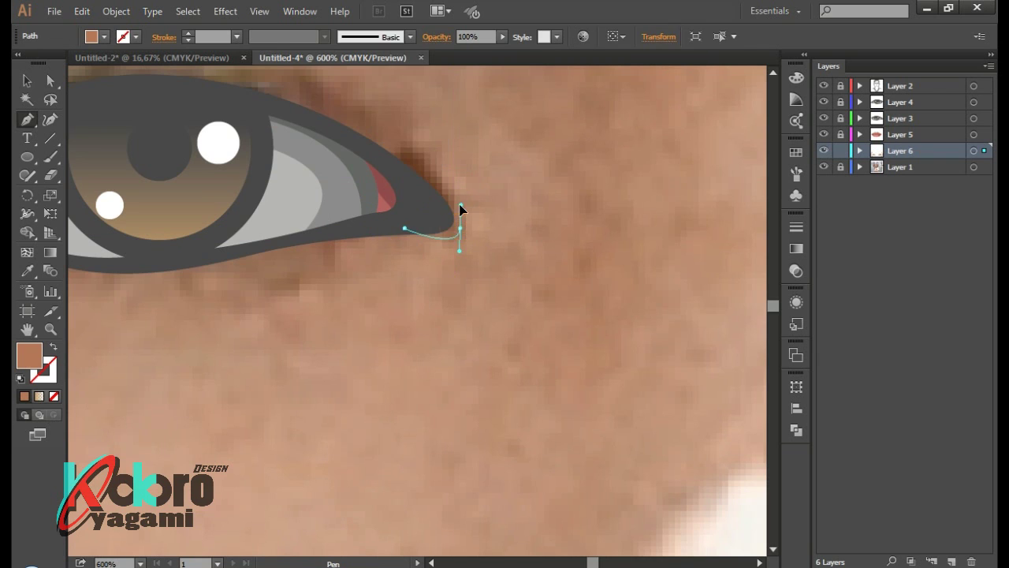
scroll(413, 226, "up", 3)
scroll(414, 227, "down", 2)
left_click_drag(286, 213, 583, 129)
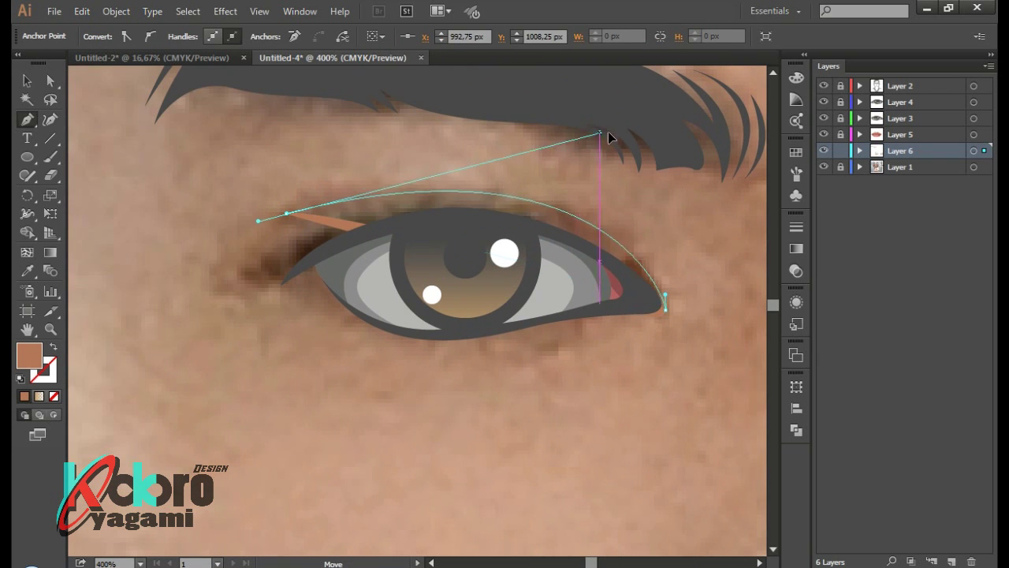
left_click(285, 213)
Fill the shape brown and close it around the first eye's upper and lower lid
key("shift+x")
left_click_drag(430, 200, 469, 209)
scroll(411, 194, "up", 1)
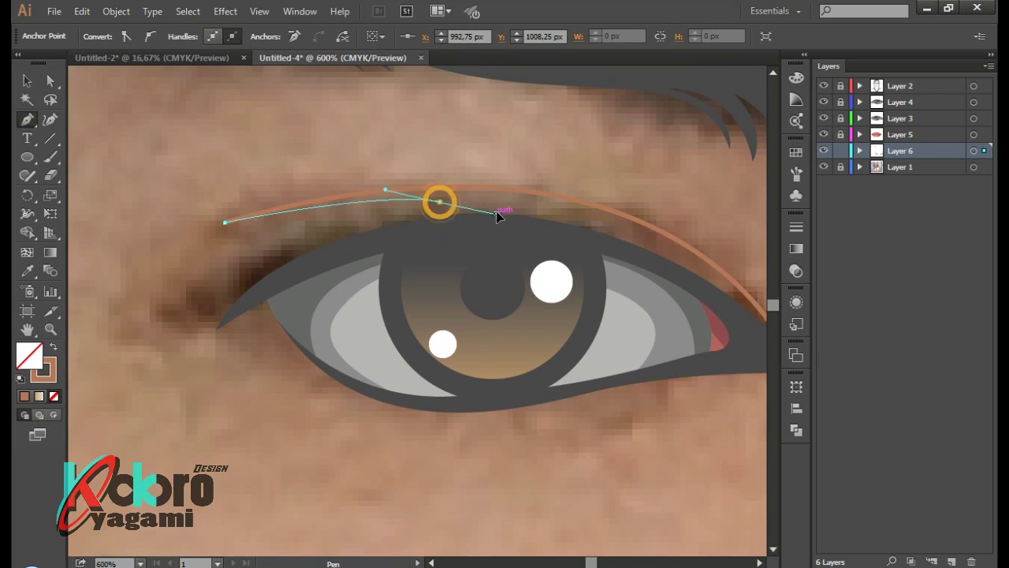
left_click(439, 202)
scroll(439, 202, "down", 2)
mouse_move(344, 232)
left_mouse_down()
mouse_move(309, 251)
mouse_move(406, 246)
left_mouse_up()
left_click(283, 249)
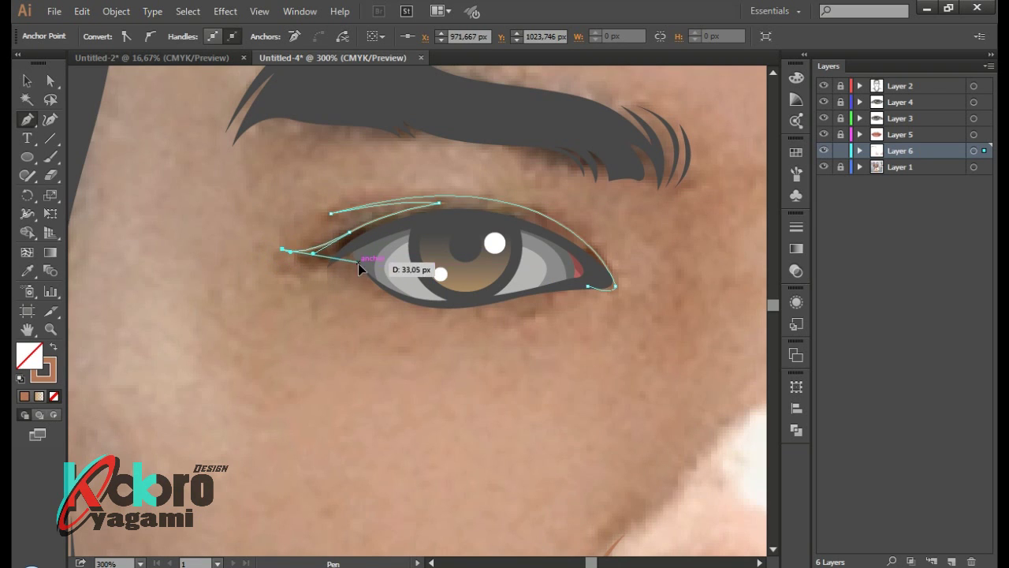
left_click(593, 288)
scroll(593, 288, "down", 1)
scroll(590, 241, "down", 1)
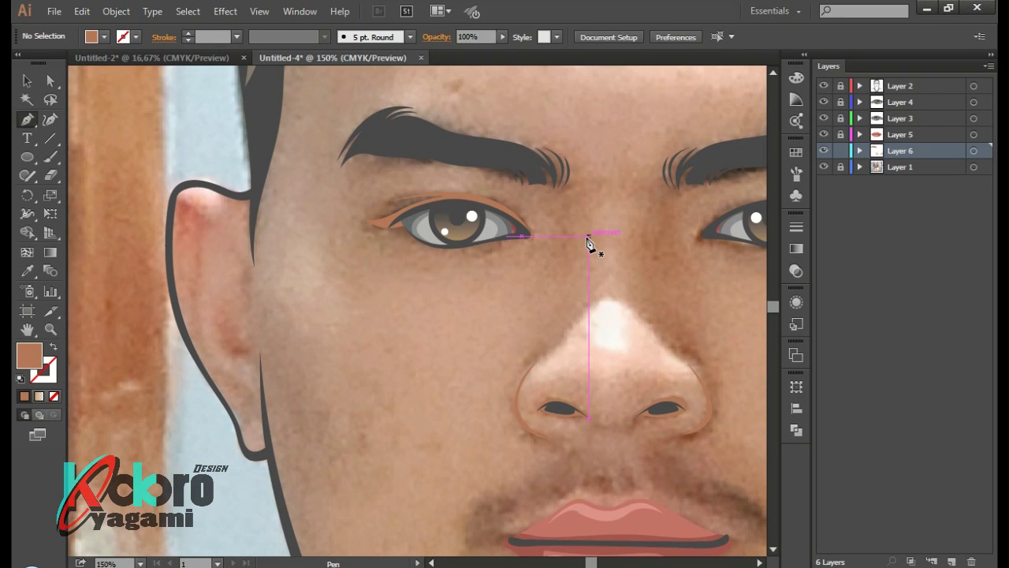
Start the second eye's lid shadow with points along its lower lid
scroll(590, 241, "right", 3)
scroll(491, 246, "up", 1)
left_click(565, 246)
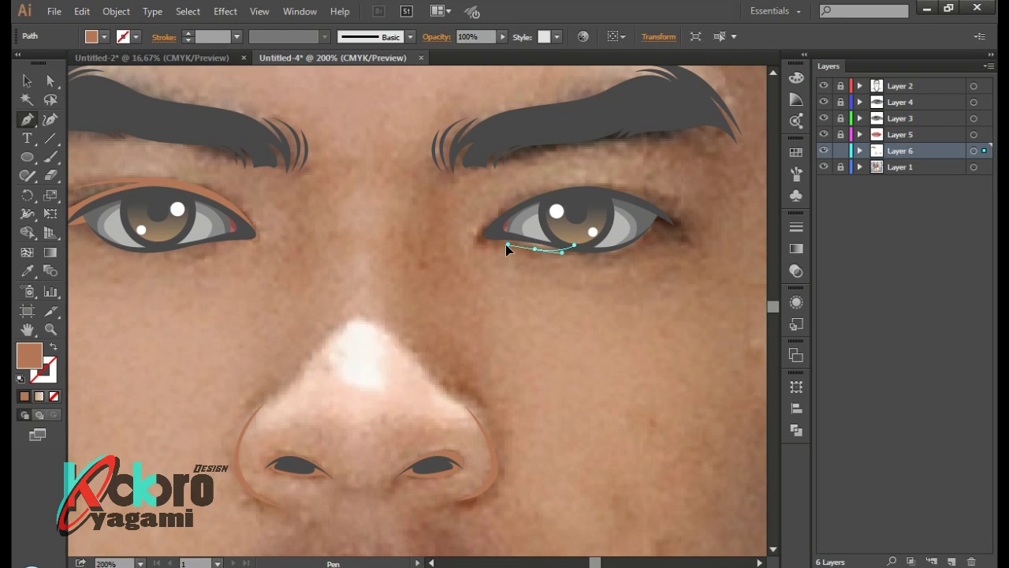
left_click(525, 248)
left_click(496, 245)
left_click(473, 246)
left_click(460, 238)
scroll(528, 233, "right", 3)
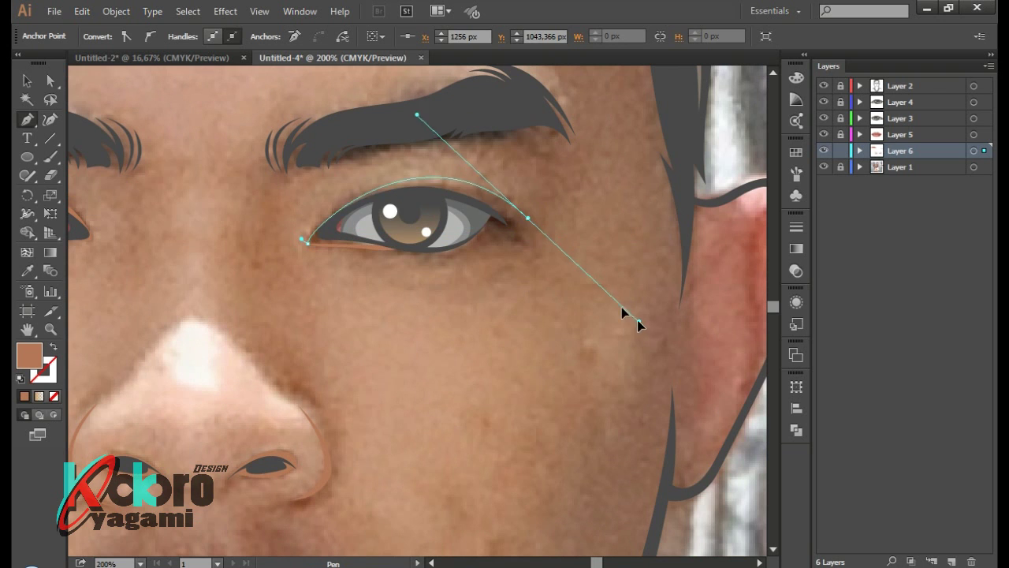
Curve the second eye's shadow over the upper lid and back along the lower lid
left_click_drag(560, 234, 631, 305)
scroll(572, 238, "up", 3)
left_click_drag(326, 137, 254, 146)
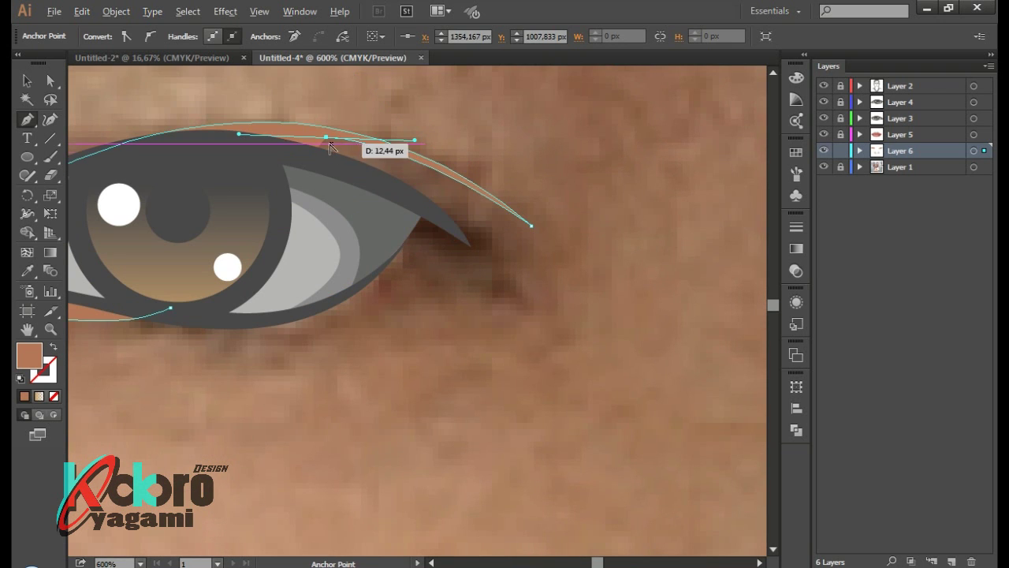
scroll(536, 230, "down", 2)
left_click_drag(531, 227, 599, 360)
left_click(531, 227)
left_click_drag(434, 197, 426, 200)
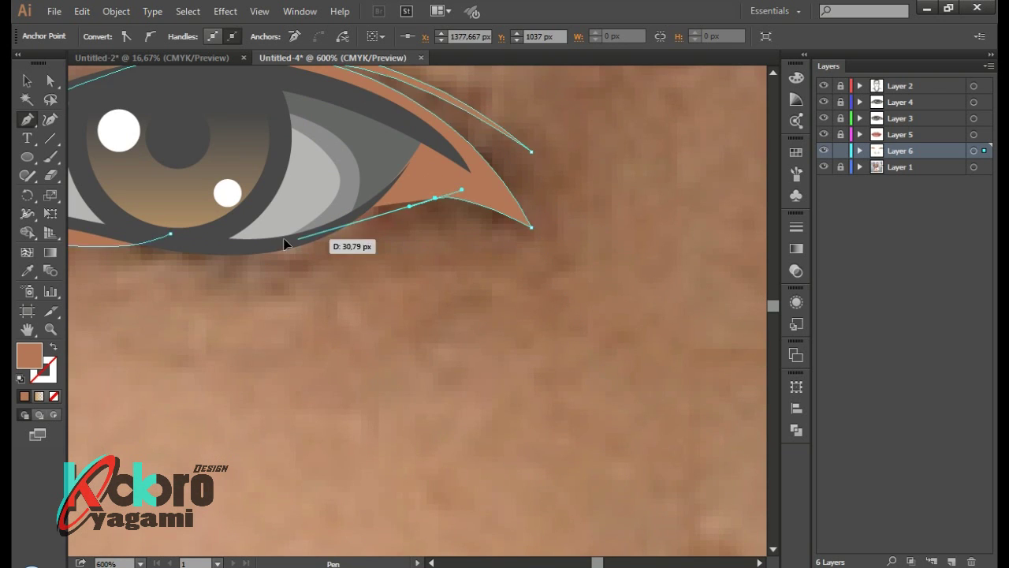
left_click_drag(288, 237, 229, 194)
scroll(308, 295, "down", 6)
scroll(292, 297, "left", 5)
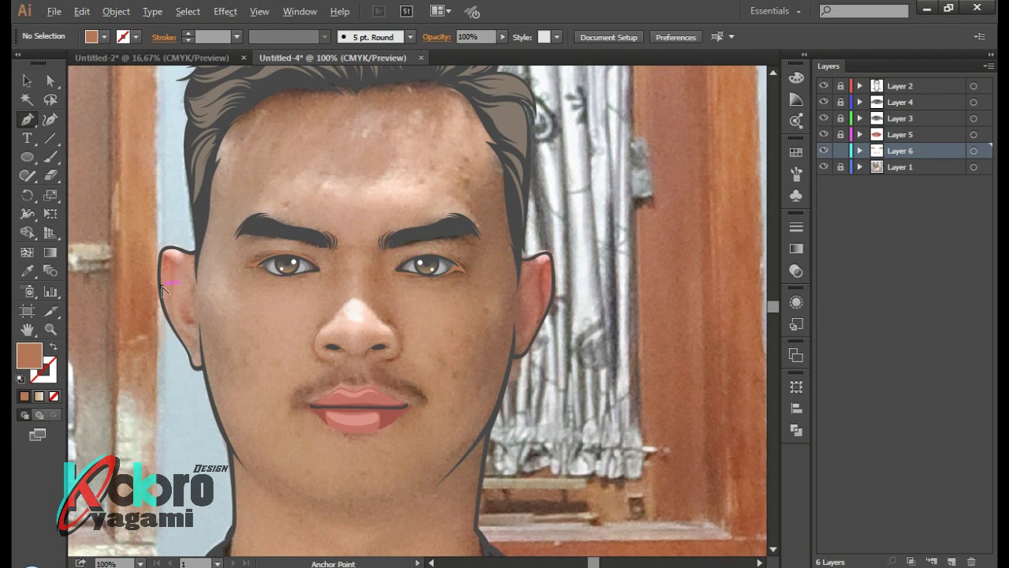
Draw a closed brown shadow shape down the inside of the first ear
scroll(163, 290, "up", 3)
left_click(138, 184)
left_click(158, 270)
left_click(178, 353)
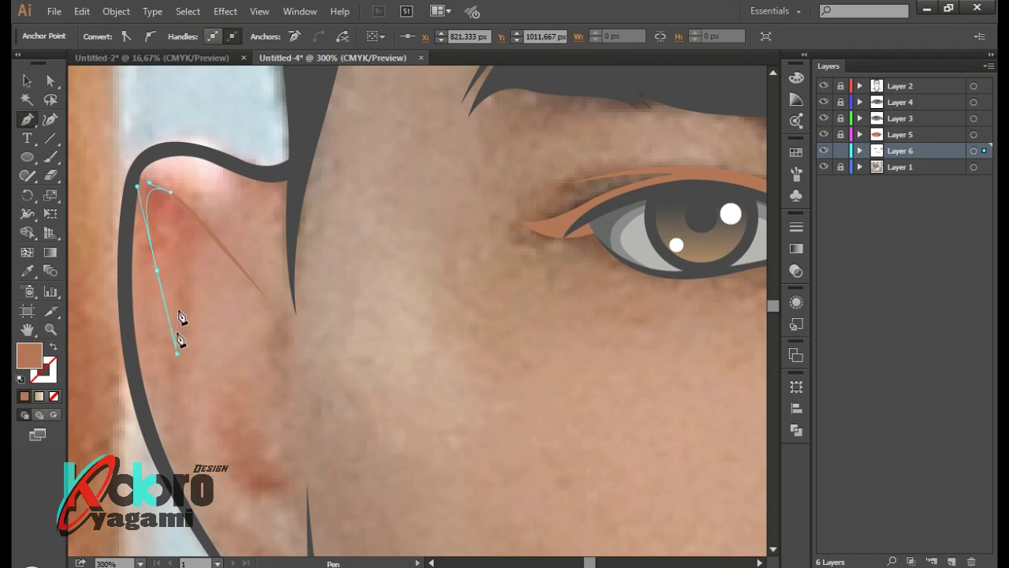
key("shift+x")
left_click_drag(179, 339, 192, 207)
scroll(191, 206, "down", 2)
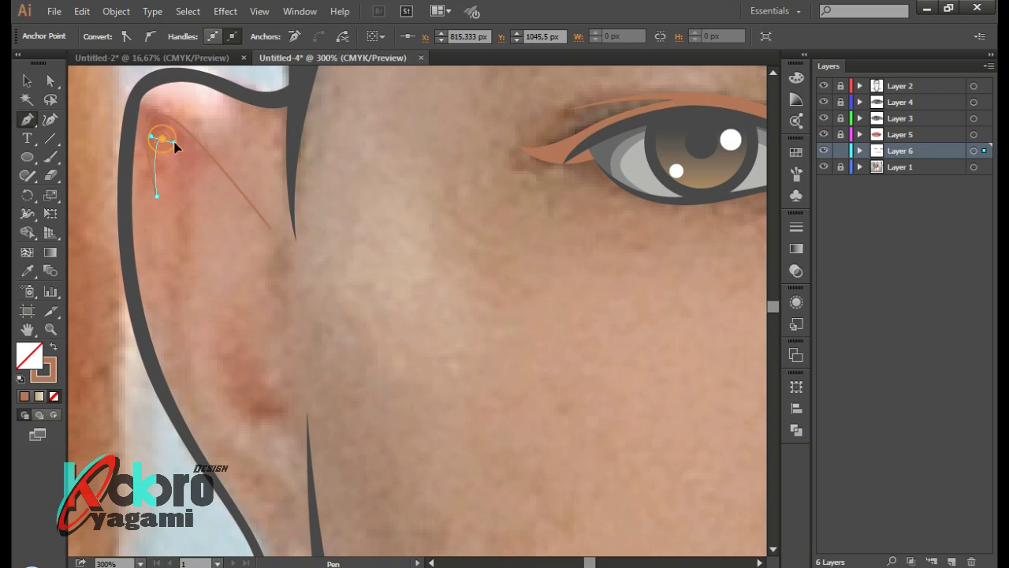
left_click_drag(258, 242, 188, 211)
left_click_drag(191, 395, 224, 465)
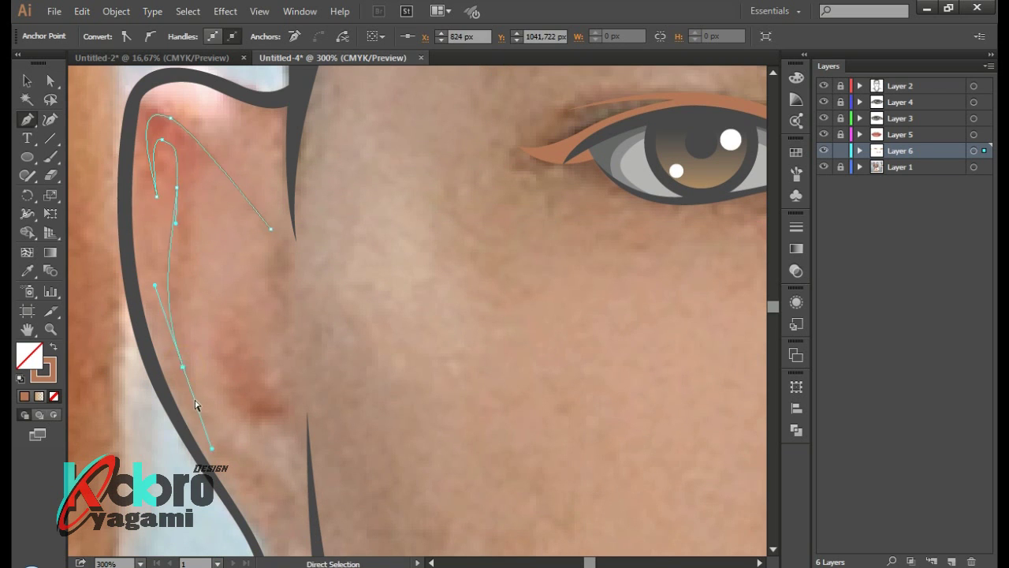
left_click_drag(180, 296, 179, 245)
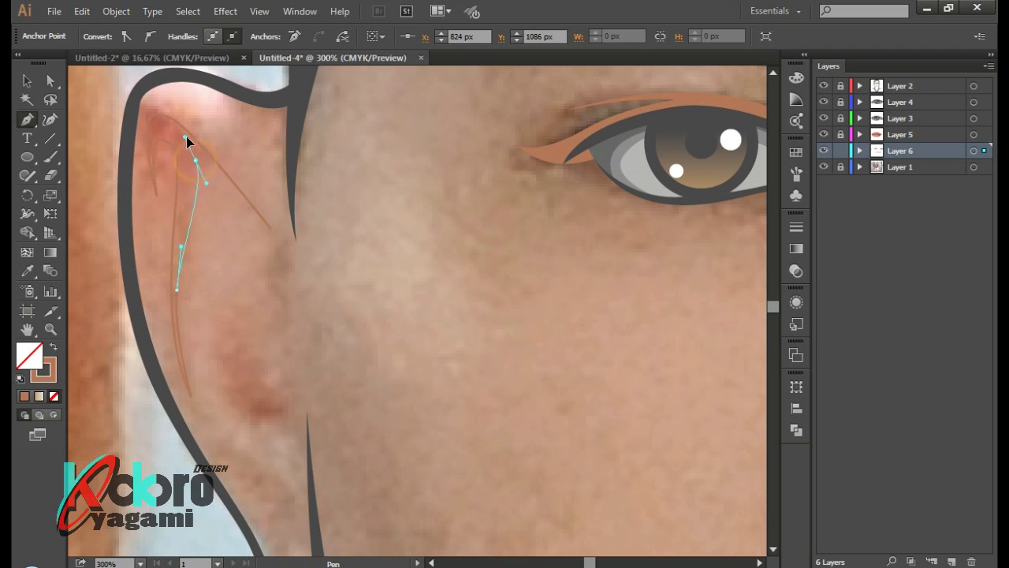
mouse_move(195, 161)
left_mouse_down()
mouse_move(314, 253)
mouse_move(275, 240)
left_mouse_up()
Add the earlobe shadow, then toggle Layer 1 visibility to check the shapes
scroll(310, 283, "down", 2)
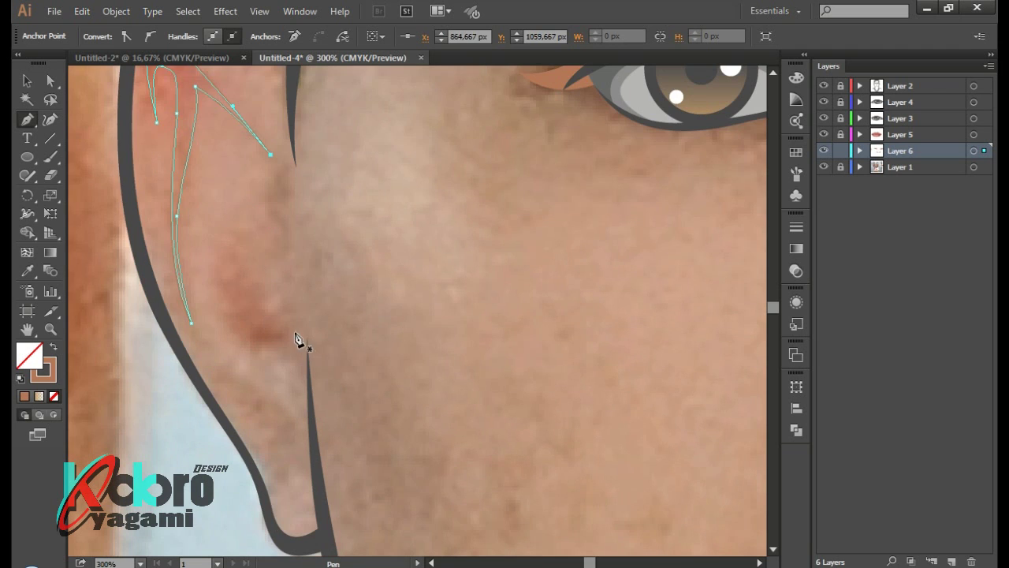
left_click_drag(297, 340, 239, 264)
left_click_drag(191, 220, 193, 211)
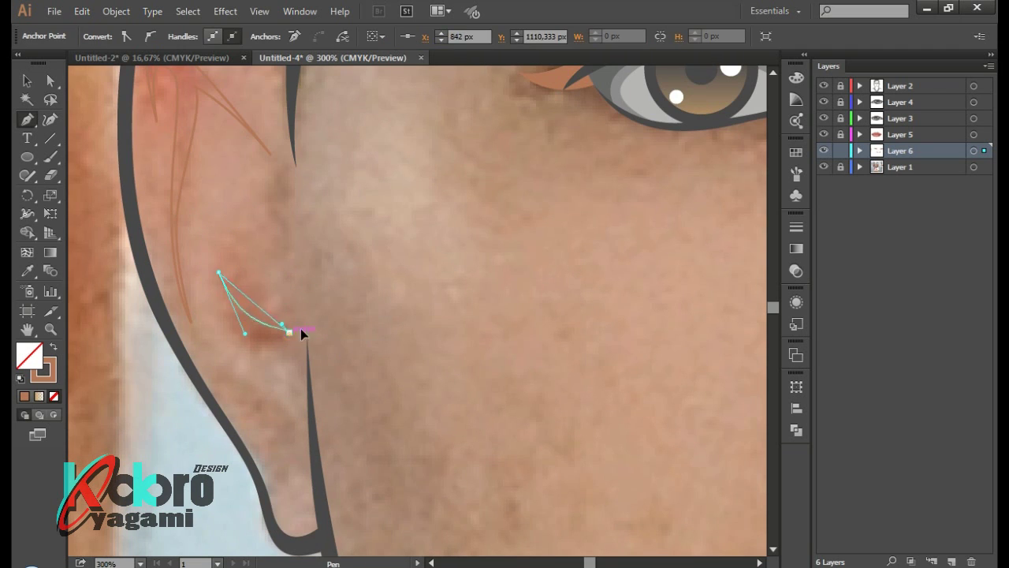
left_click(434, 349, "ctrl")
left_click(173, 241, "ctrl")
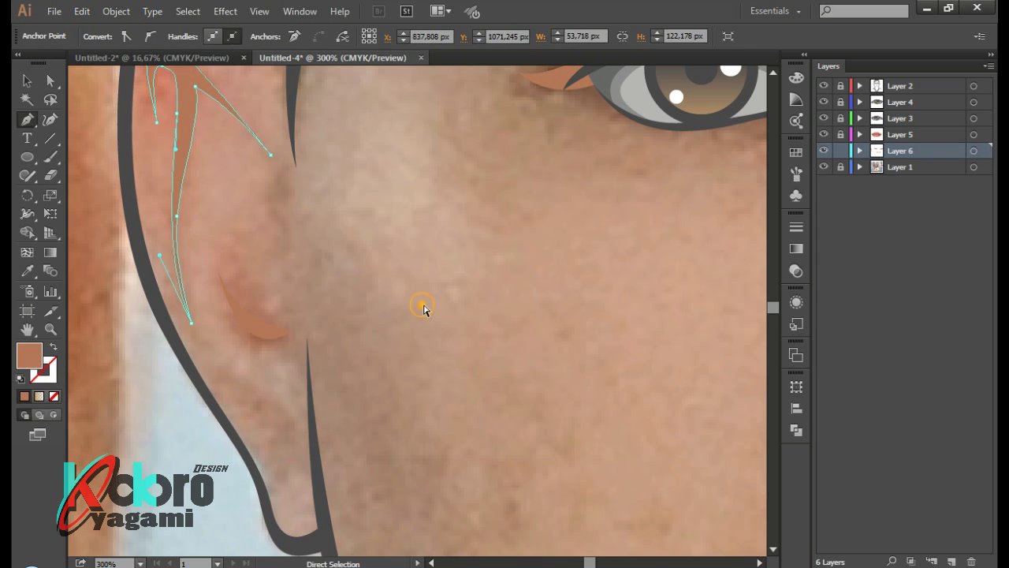
left_click(422, 307, "ctrl")
key("ctrl+1")
left_click(824, 166)
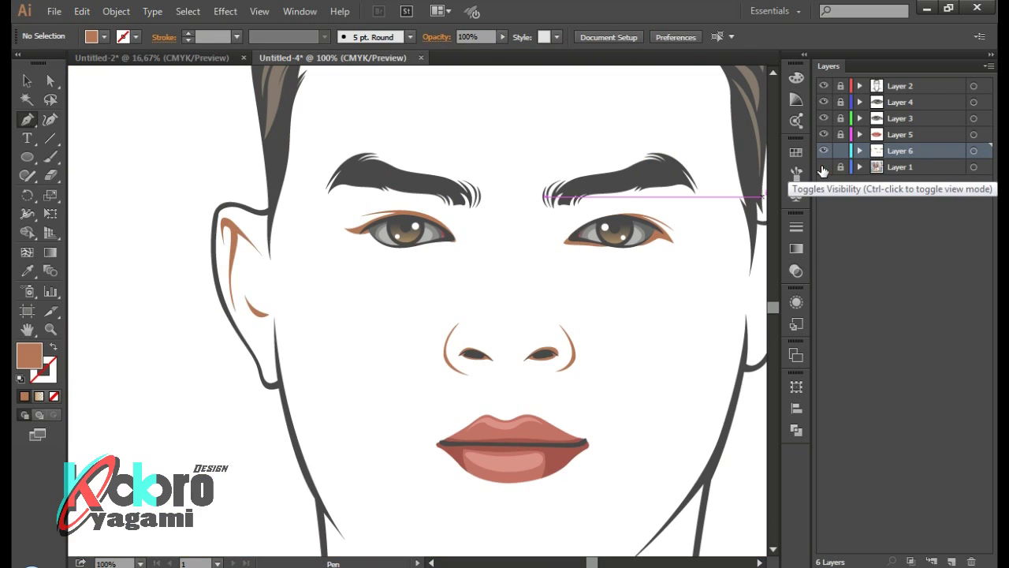
left_click(823, 167)
Start the other ear's shadow with points up to the top of the ear
scroll(483, 315, "up", 2)
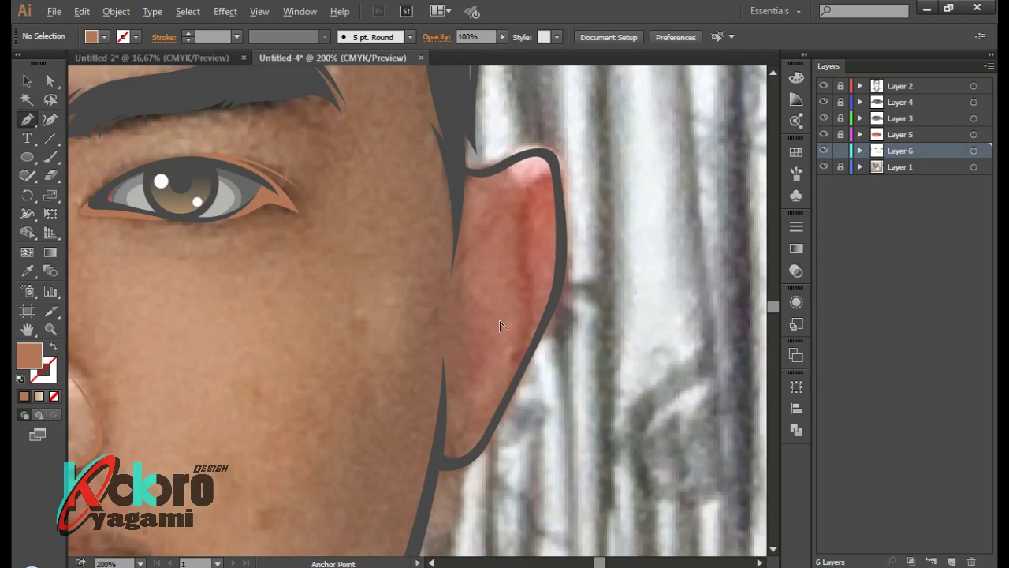
left_click_drag(472, 362, 481, 319)
left_click_drag(470, 249, 481, 229)
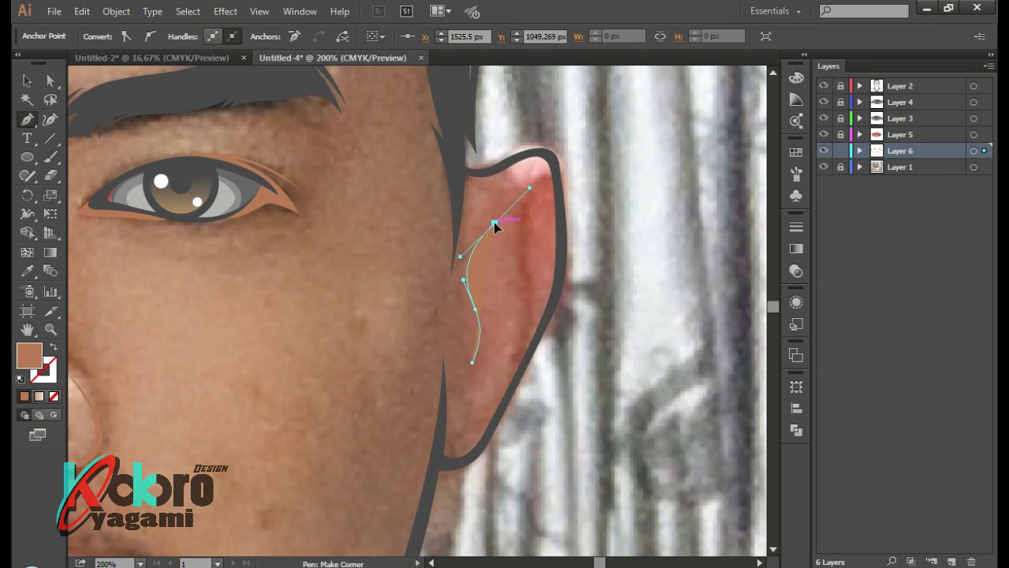
left_click(465, 386, "ctrl")
scroll(585, 259, "right", 2)
left_click(451, 196)
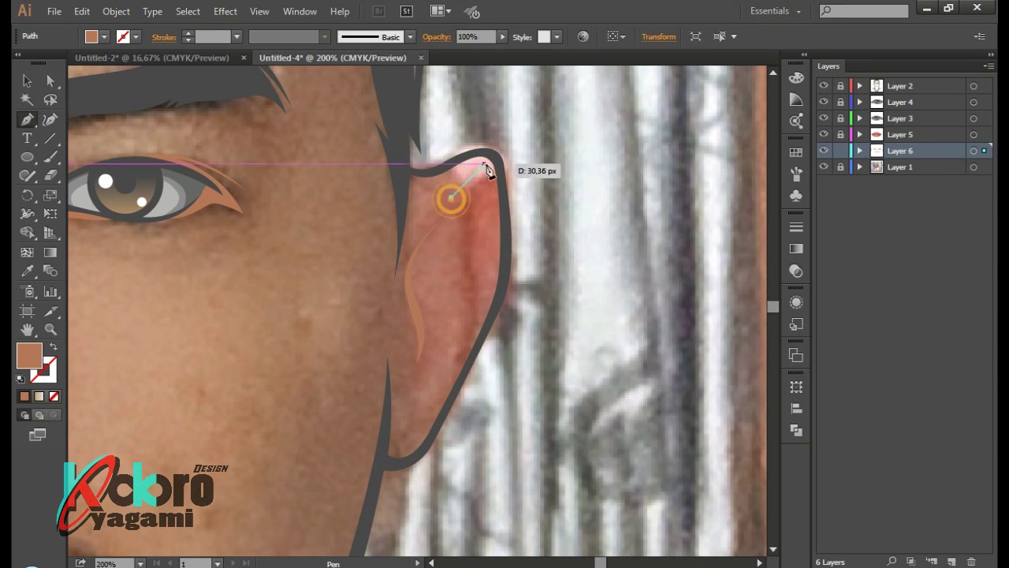
left_click_drag(490, 187, 501, 213)
Curve the other ear's shadow along the rim, close it and deselect
left_click(451, 368)
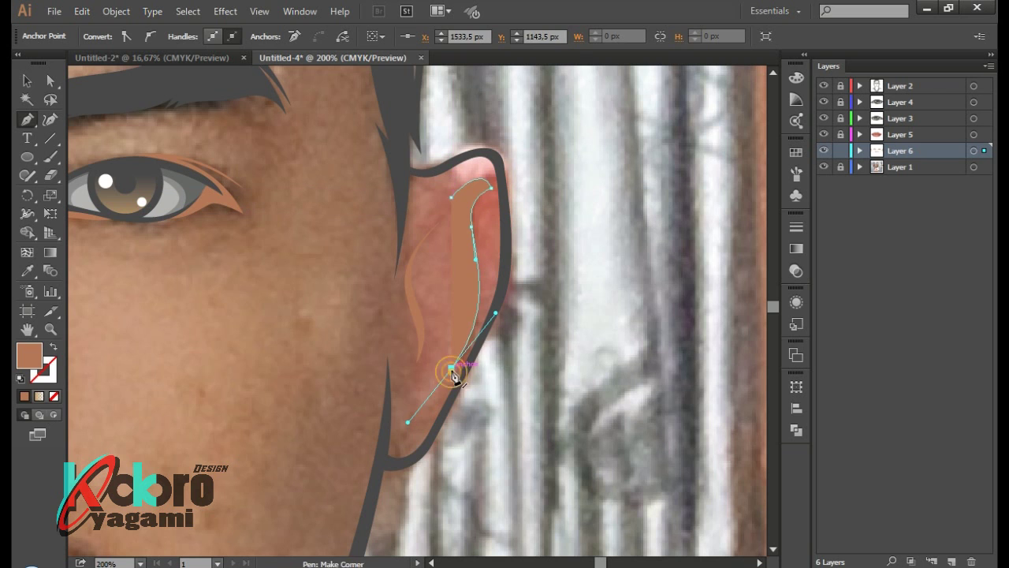
left_click_drag(471, 285, 467, 243)
left_click_drag(451, 198, 448, 206)
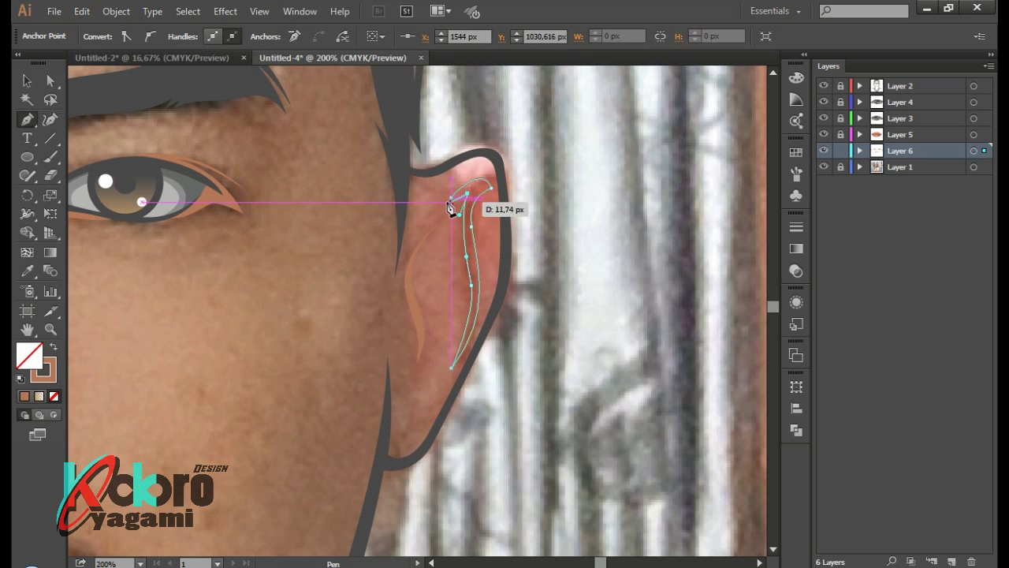
left_click(586, 225, "ctrl")
scroll(586, 225, "down", 3)
scroll(556, 249, "left", 2)
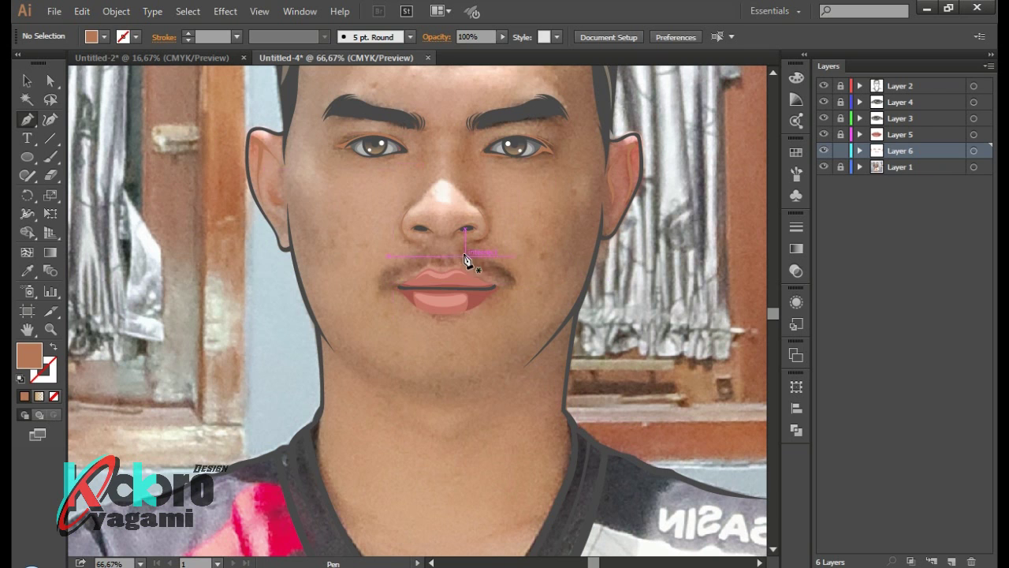
Place the jaw shadow's anchors from the jaw down under the chin
scroll(466, 260, "up", 3)
scroll(507, 263, "down", 2)
scroll(716, 163, "up", 5)
scroll(699, 251, "up", 3)
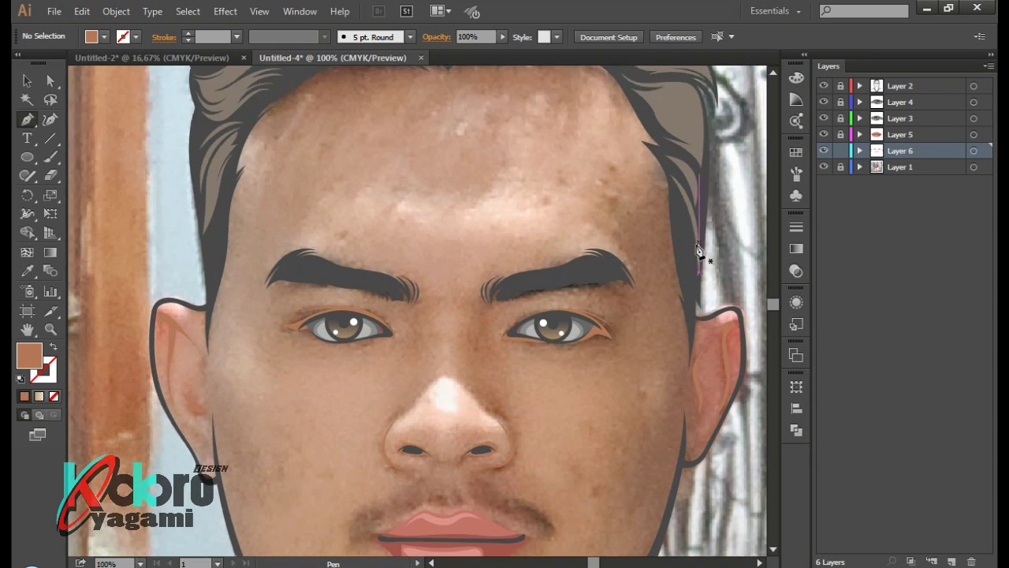
scroll(699, 251, "down", 3)
scroll(678, 254, "down", 3)
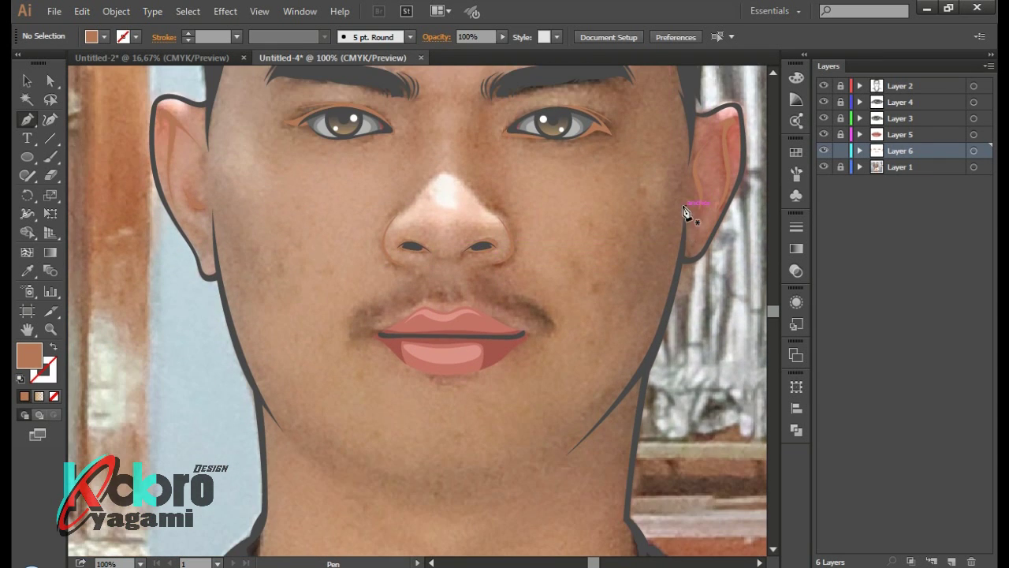
left_click(685, 211)
scroll(685, 211, "down", 5)
left_click_drag(493, 296, 669, 211)
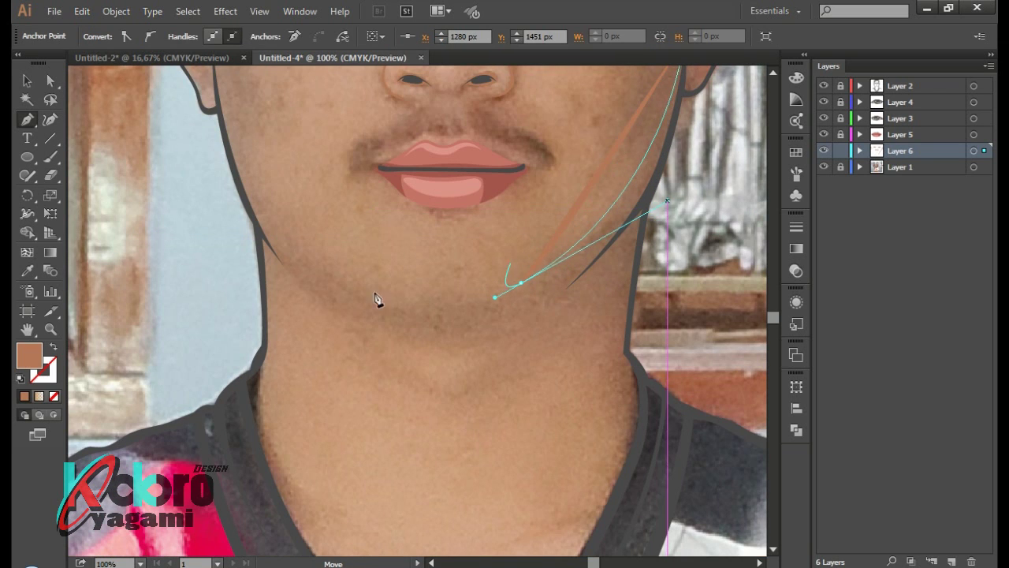
scroll(288, 276, "up", 1)
mouse_move(275, 280)
left_mouse_down()
mouse_move(158, 160)
mouse_move(177, 179)
left_mouse_up()
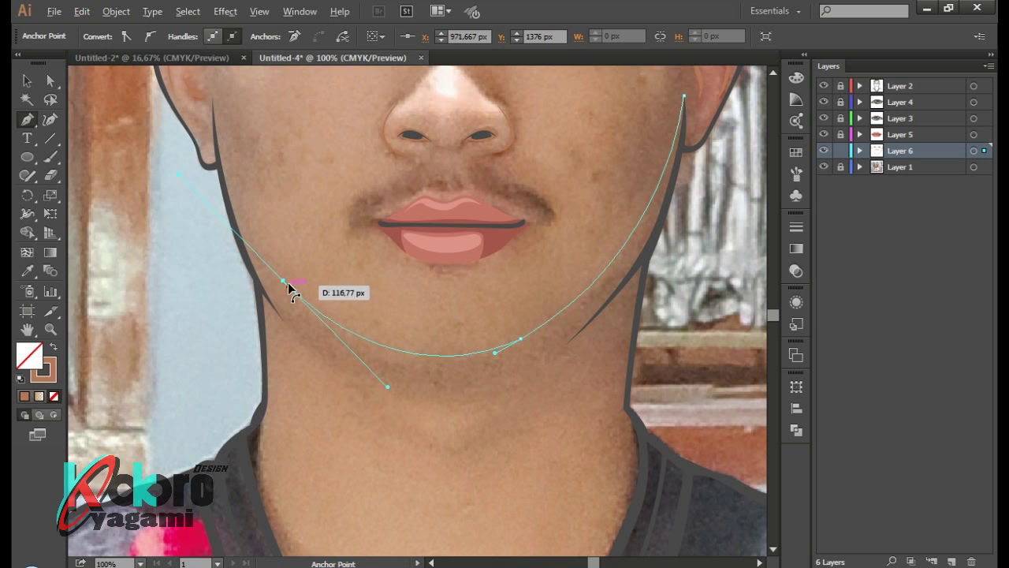
left_click_drag(290, 290, 379, 348)
left_click(442, 372)
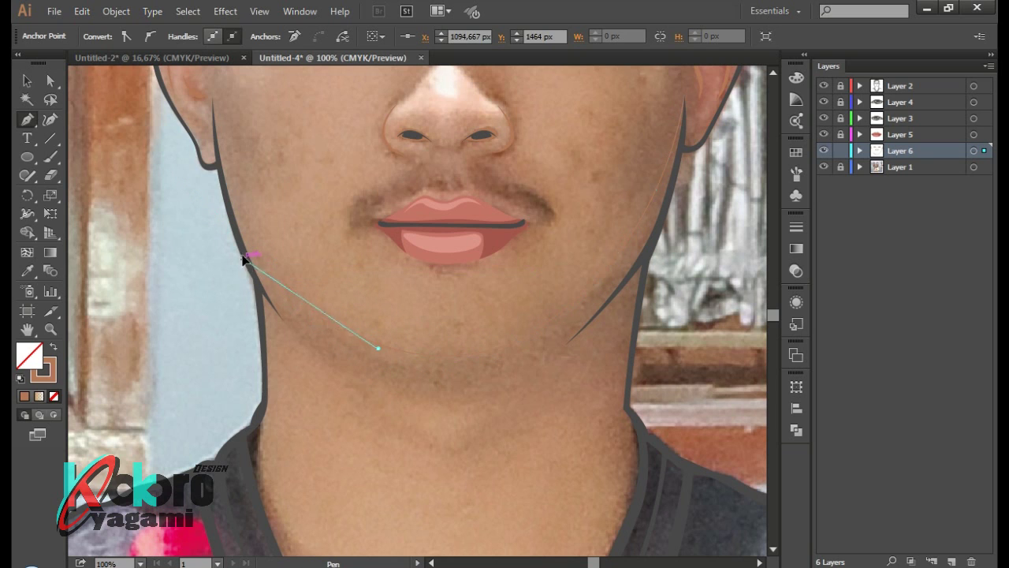
mouse_move(241, 256)
left_mouse_down()
mouse_move(420, 392)
mouse_move(297, 380)
left_mouse_up()
Continue the shadow up the right jaw toward the ear, close it and deselect
left_click(401, 383, "ctrl")
left_click_drag(619, 284, 677, 187)
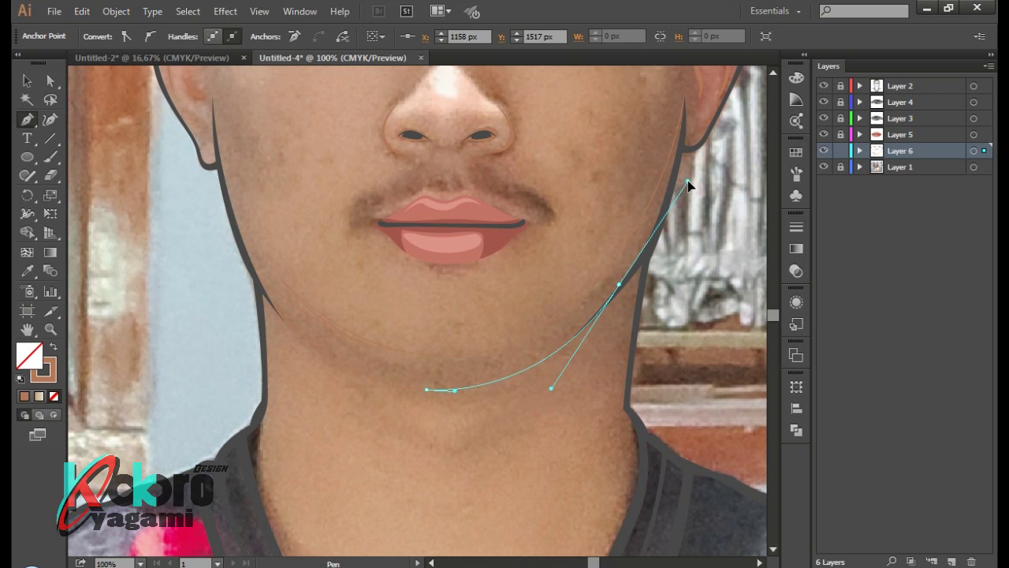
left_click(619, 286, "alt")
key("ctrl+plus")
left_click_drag(608, 173, 647, 163)
key("ctrl+minus")
left_click_drag(682, 115, 681, 218)
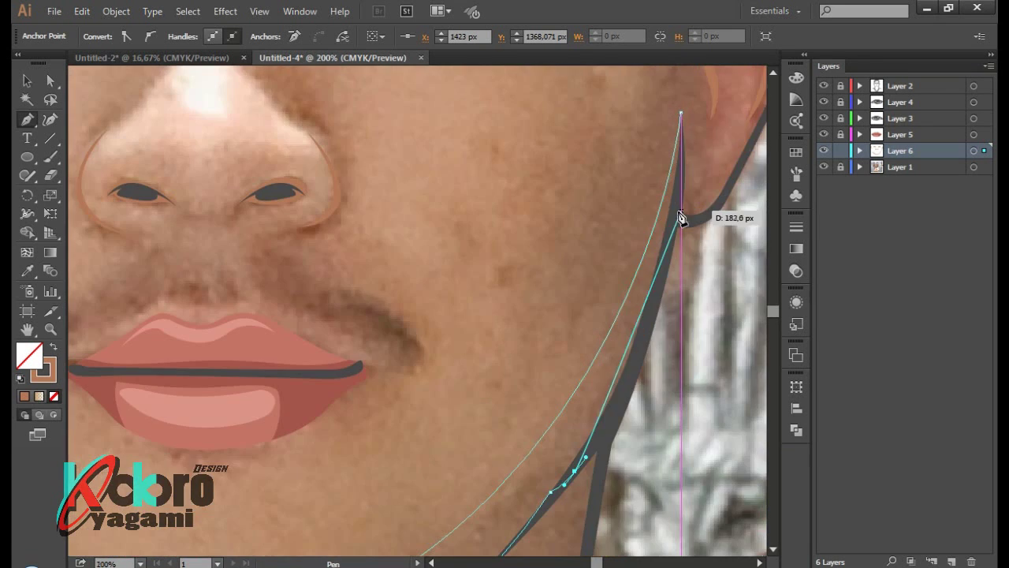
key("ctrl+minus")
left_click_drag(591, 228, 583, 321)
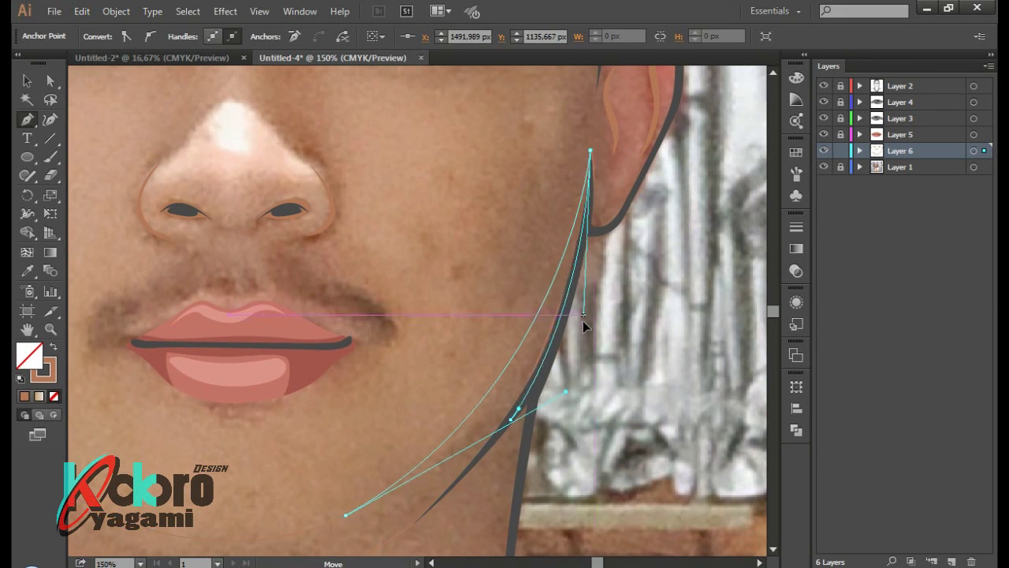
key("ctrl+minus")
key("ctrl+minus")
key("ctrl+minus")
left_click(645, 324, "ctrl")
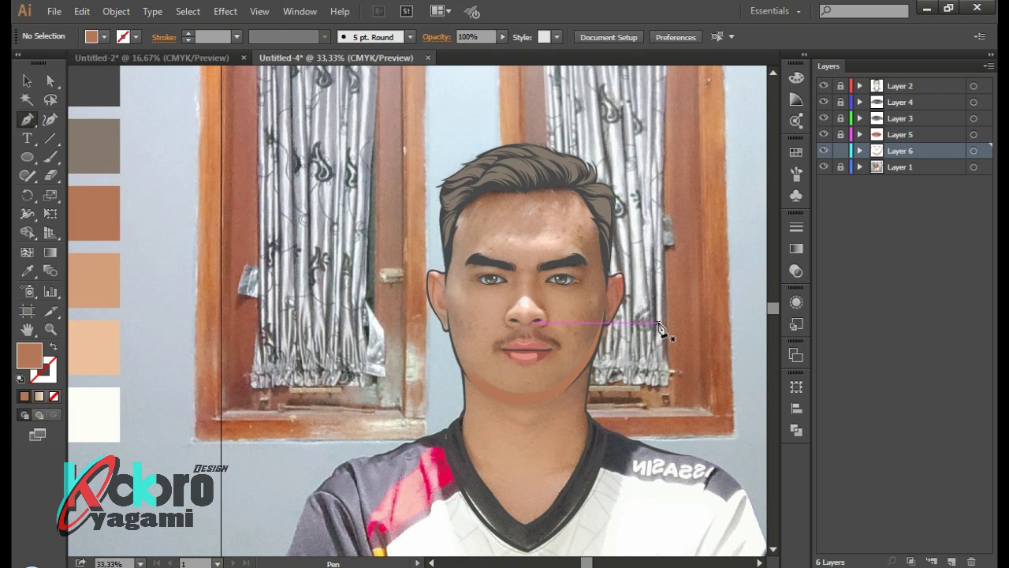
key("ctrl+plus")
key("ctrl+plus")
key("ctrl+plus")
key("ctrl+plus")
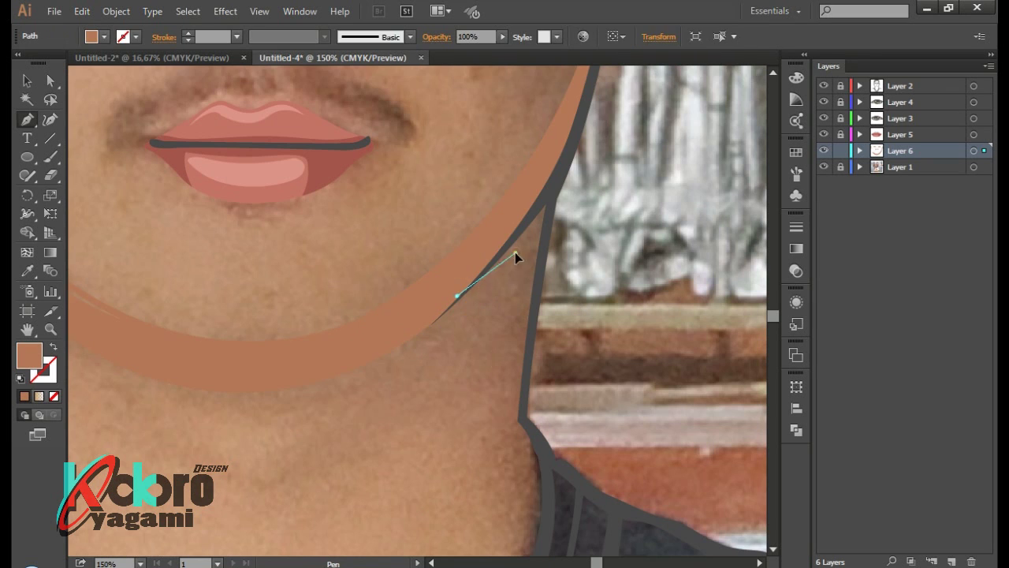
Run the neck shadow from under the jaw down to the V neckline's bottom
left_click(515, 256)
key("ctrl+minus")
key("ctrl+minus")
left_click_drag(517, 292, 526, 321)
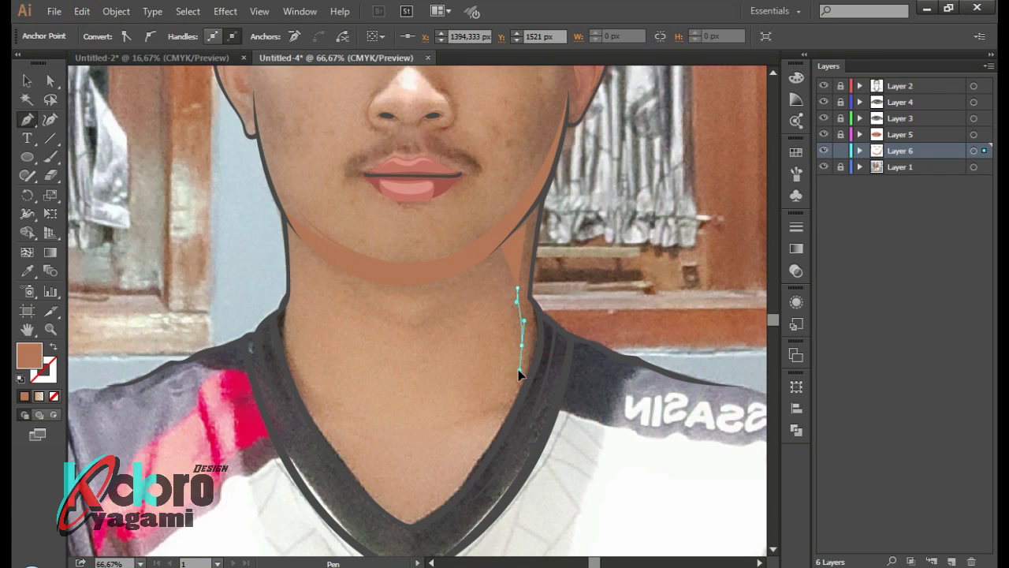
scroll(519, 376, "down", 2)
left_click(421, 439)
key("ctrl+plus")
key("ctrl+plus")
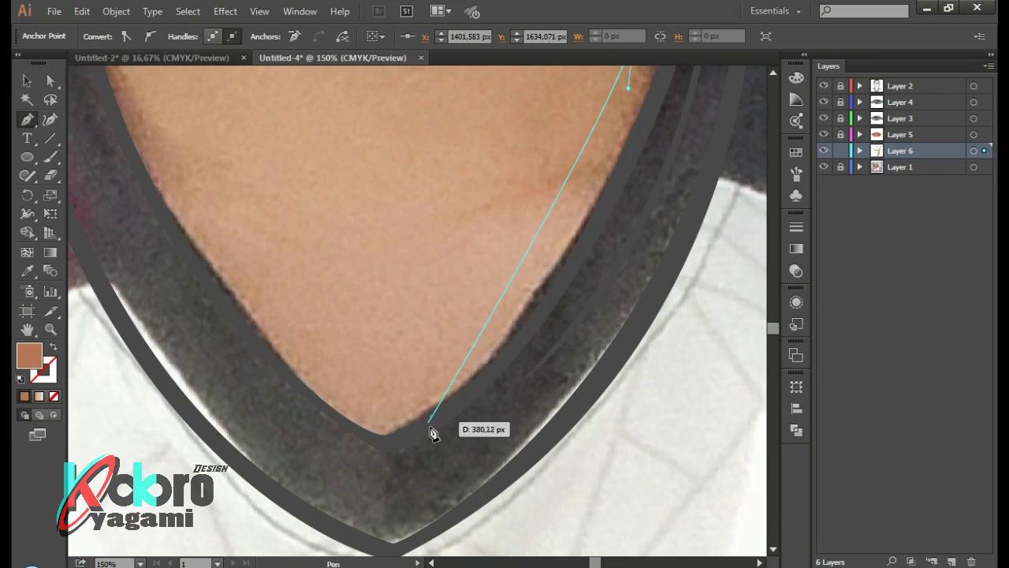
left_click_drag(429, 426, 289, 541)
Bring the shadow back up the neck's right side and close it on its first anchor
left_click(428, 421, "alt")
key("ctrl+minus")
left_click(620, 194)
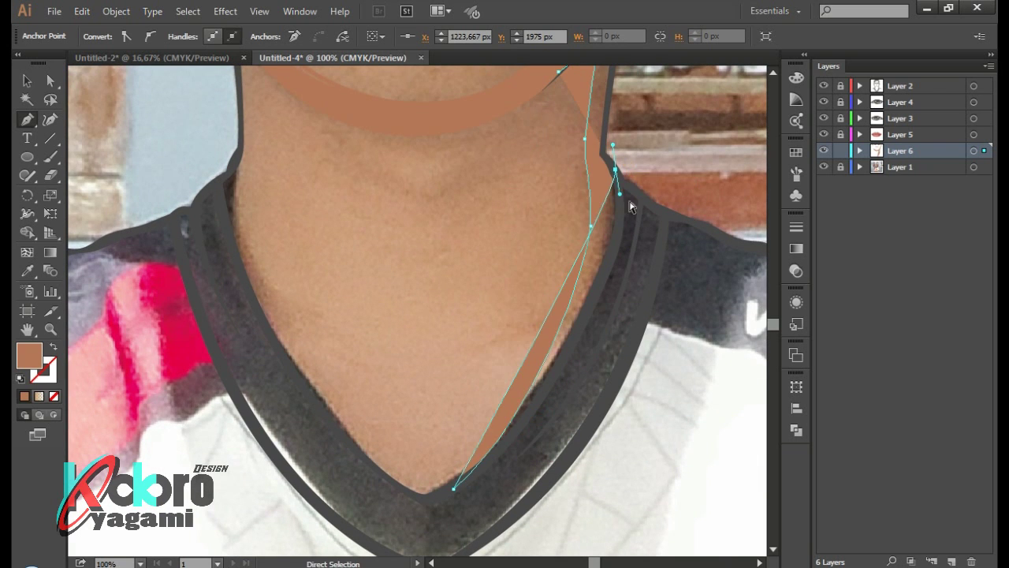
left_click(621, 196)
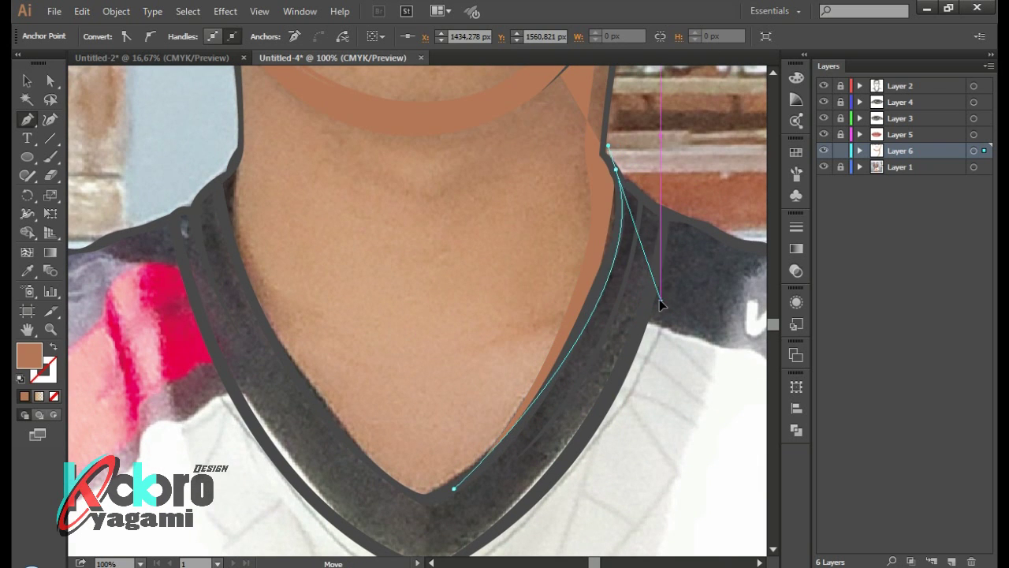
left_click_drag(612, 158, 604, 266)
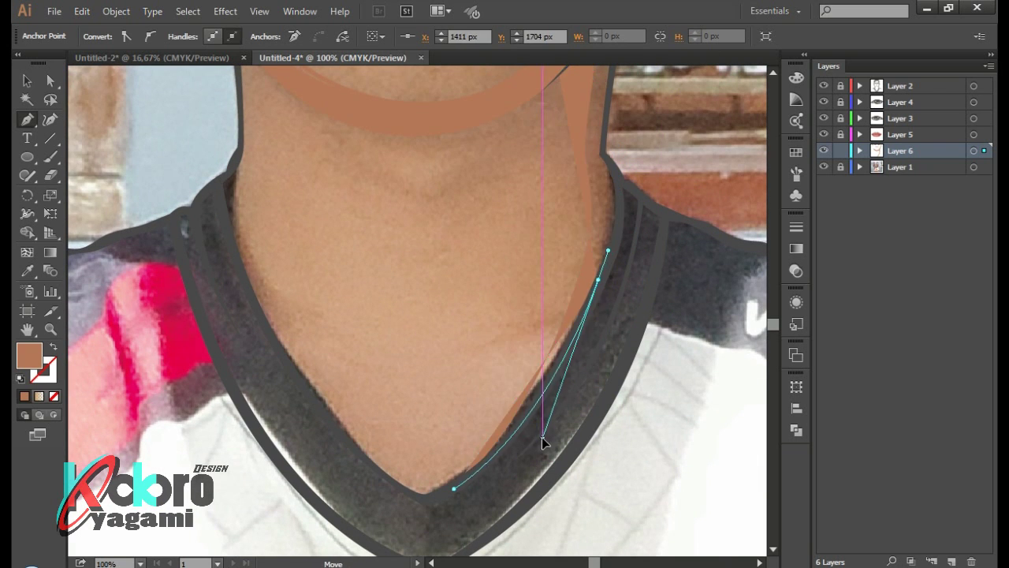
key("ctrl+plus")
key("ctrl+plus")
key("ctrl+plus")
scroll(536, 381, "up", 2)
scroll(537, 381, "up", 2)
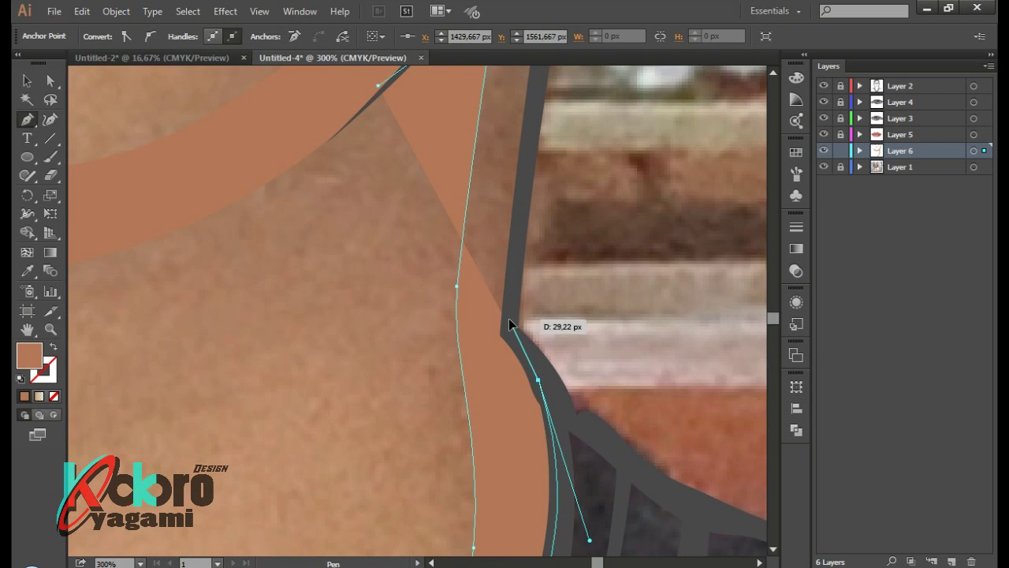
key("ctrl+minus")
left_click(384, 405)
key("ctrl+minus")
key("ctrl+minus")
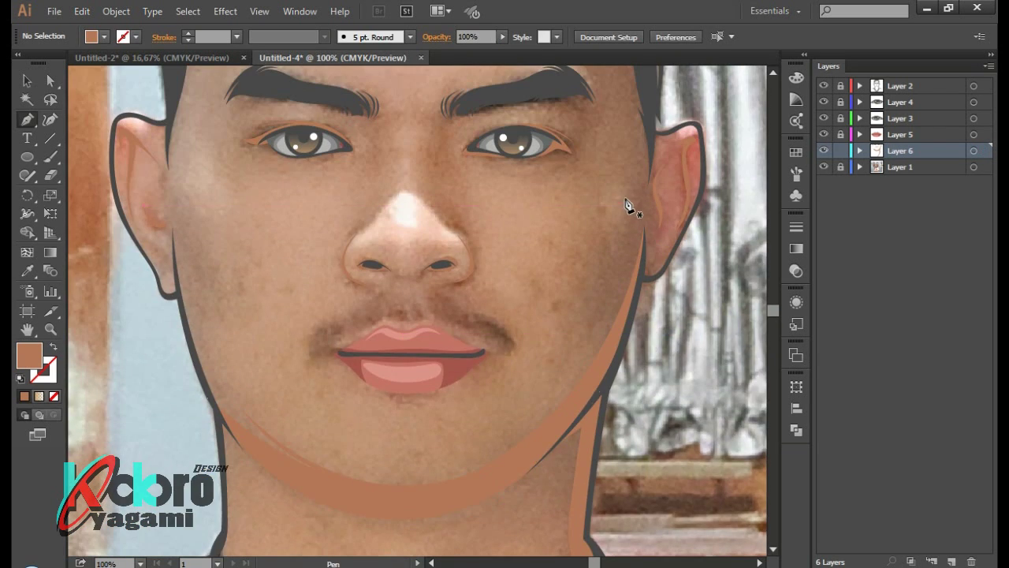
scroll(444, 198, "up", 3)
Start the hairline shadow at the left temple, curving along the hair edge
scroll(259, 229, "up", 5)
scroll(253, 196, "up", 2)
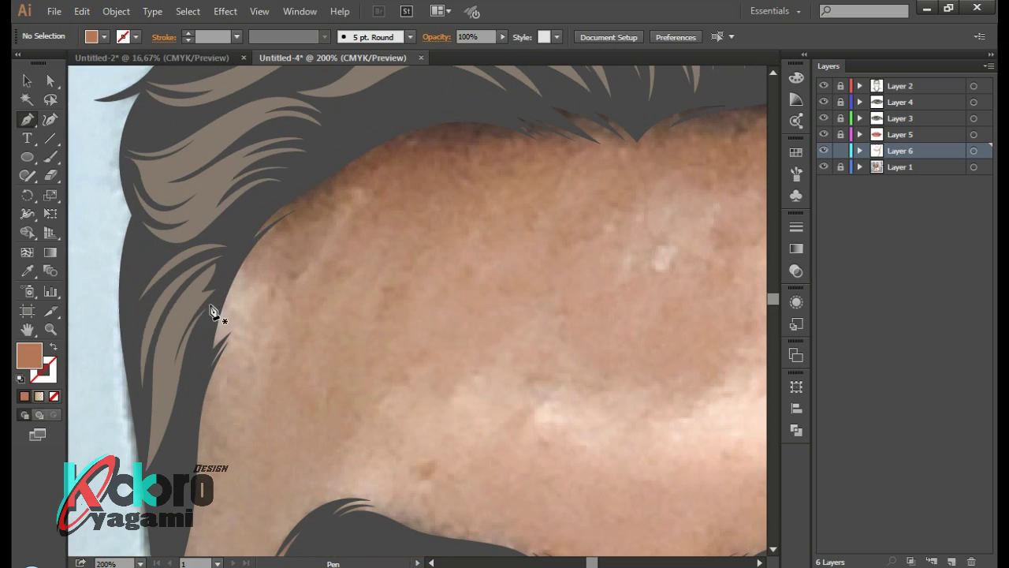
left_click(210, 304)
left_click_drag(380, 196, 487, 198)
left_click_drag(328, 201, 329, 201)
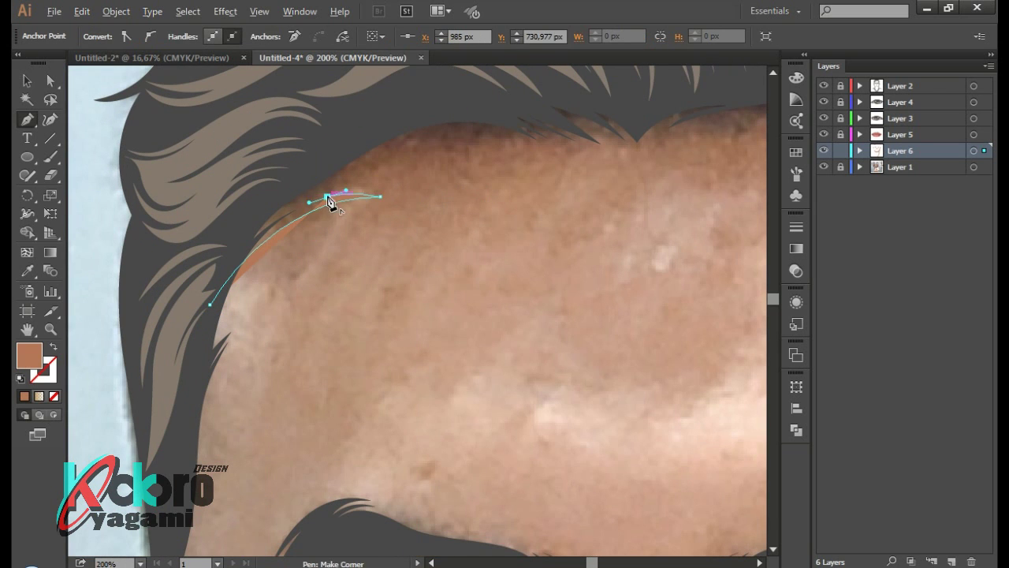
scroll(485, 165, "right", 3)
left_click_drag(419, 158, 451, 168)
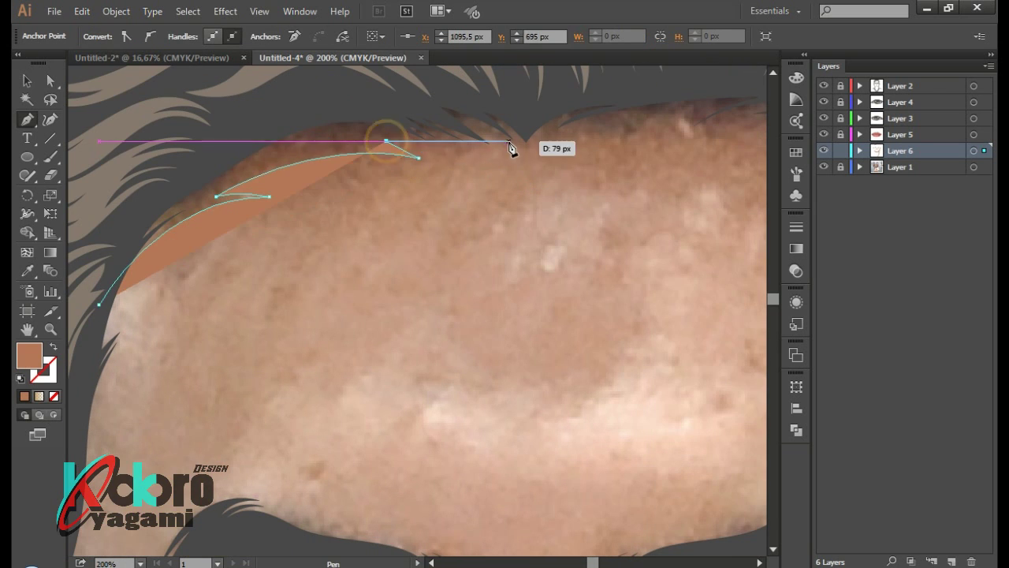
mouse_move(529, 160)
left_mouse_down()
mouse_move(578, 150)
mouse_move(582, 120)
mouse_move(645, 168)
left_mouse_up()
Curve the hairline shadow down the right temple, close it and deselect
scroll(578, 150, "right", 2)
scroll(581, 146, "right", 3)
scroll(552, 198, "right", 2)
left_click_drag(602, 222, 692, 323)
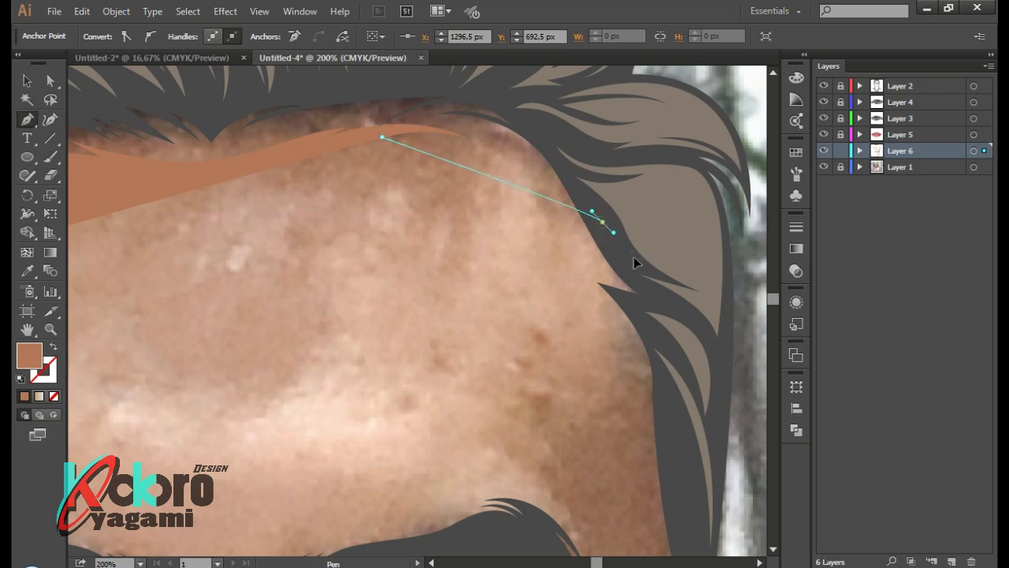
scroll(606, 183, "down", 3)
left_click(397, 311)
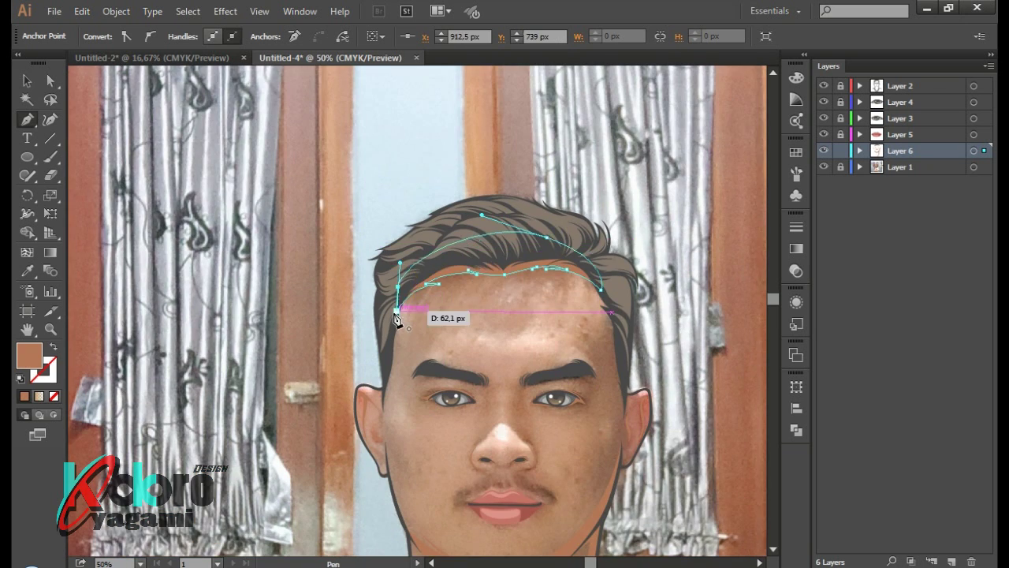
key("ctrl+shift+a")
scroll(512, 276, "up", 2)
scroll(686, 300, "up", 1)
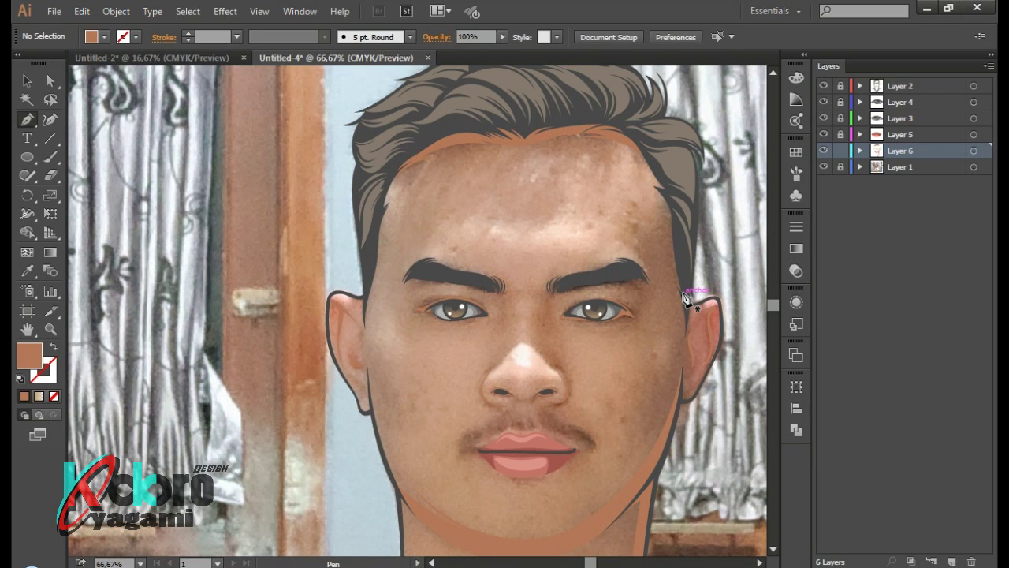
Draw a small shadow curve with a sharp corner under the lower lip
scroll(686, 299, "down", 2)
scroll(563, 376, "up", 3)
left_click_drag(430, 322, 566, 318)
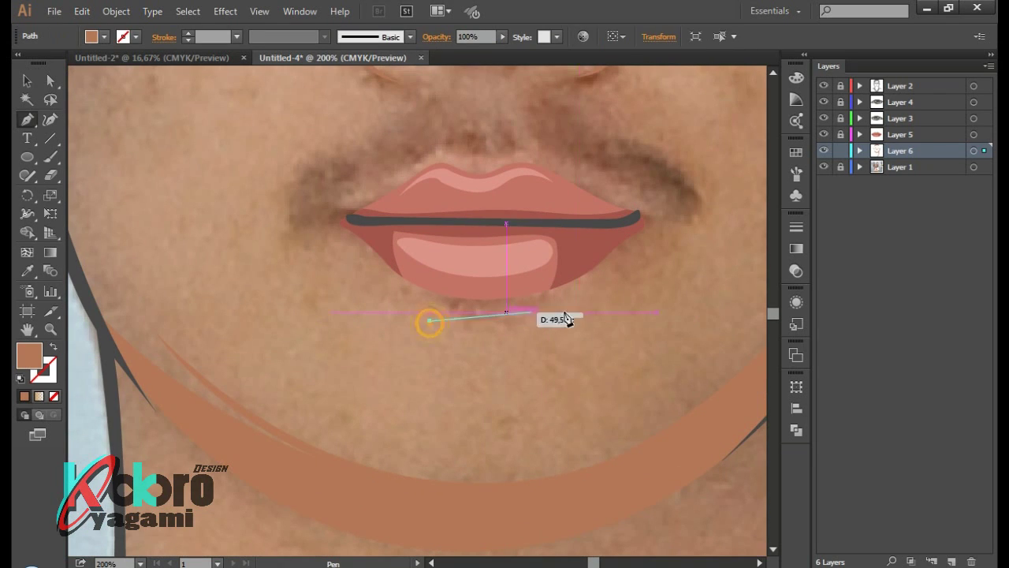
left_click(561, 325)
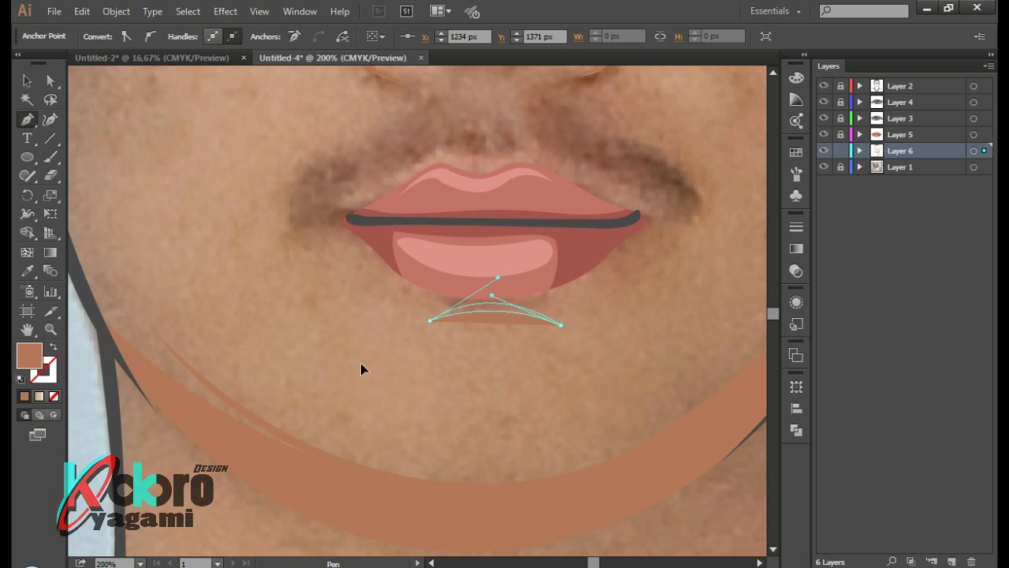
left_click(361, 369, "ctrl")
scroll(361, 369, "down", 2)
scroll(568, 360, "down", 1)
Hide and re-show the reference photo to check the shadows
left_click(824, 166)
scroll(626, 297, "down", 1)
scroll(552, 331, "up", 2)
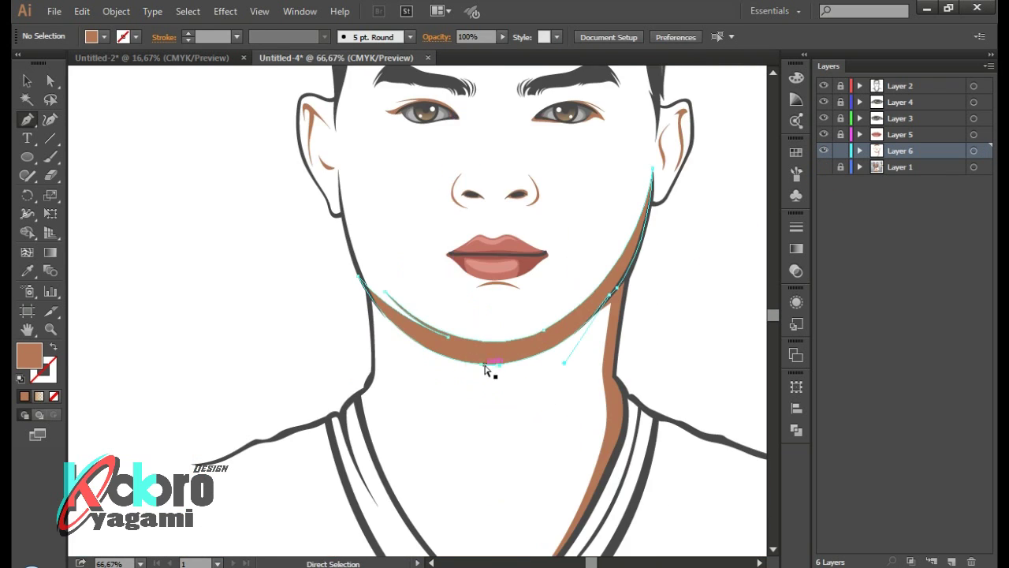
left_click(486, 365, "ctrl")
scroll(486, 365, "up", 2)
Reshape the existing jaw shadow's chin curve by moving its chin anchors, then deselect it
left_click(824, 166)
key("shift+x")
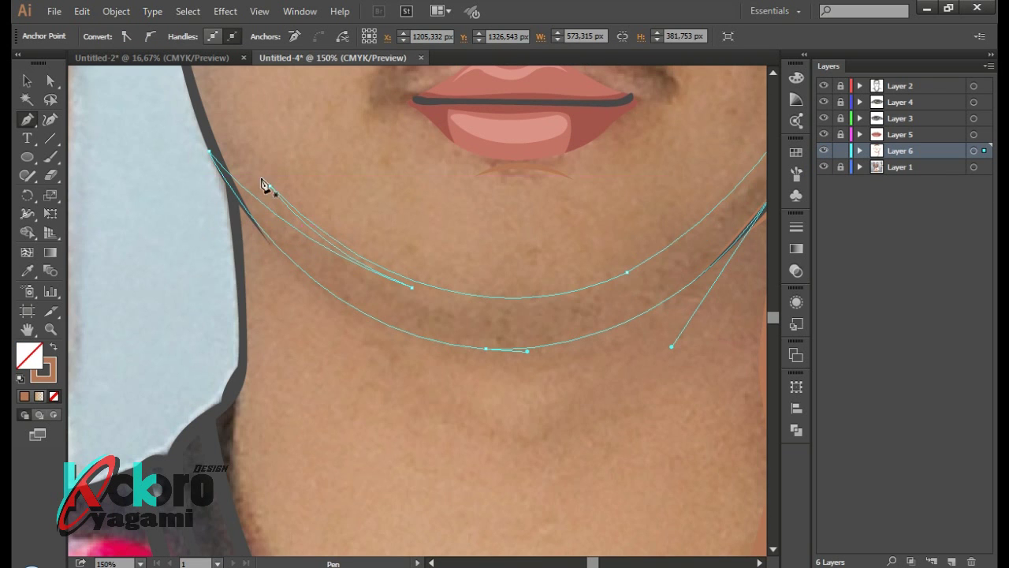
left_click_drag(627, 272, 628, 280)
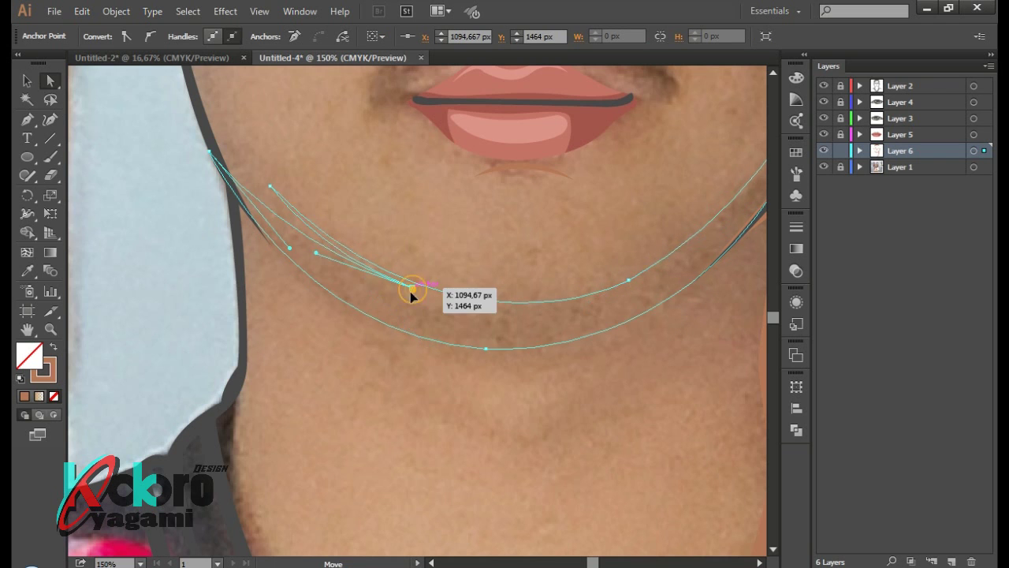
left_click_drag(411, 295, 331, 260)
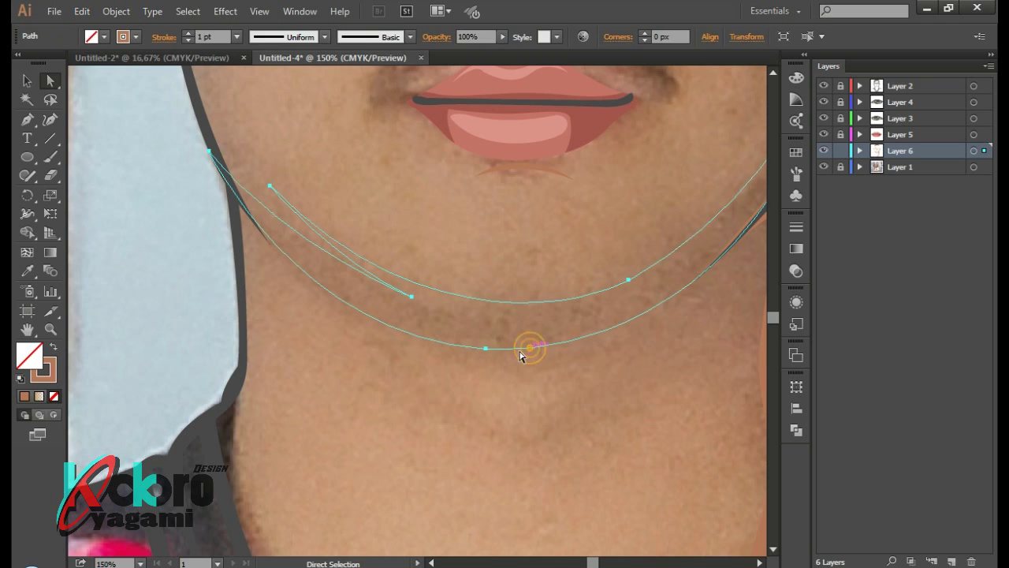
left_click_drag(520, 351, 497, 344)
scroll(567, 378, "down", 1)
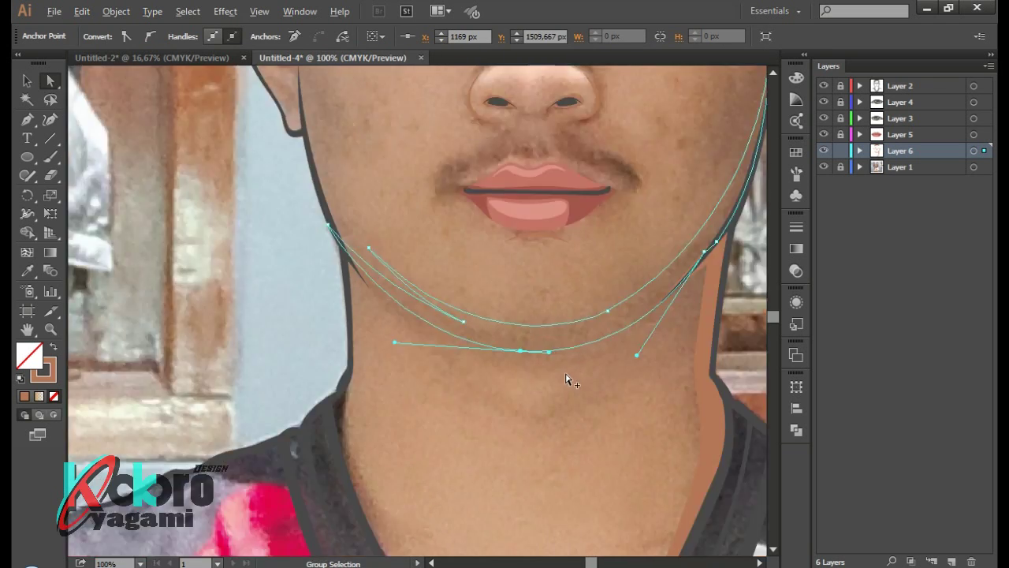
scroll(566, 379, "down", 1)
left_click(594, 343)
Start a new jaw shadow path from the right ear, curving down to the chin and along the left jaw
scroll(658, 261, "up", 1)
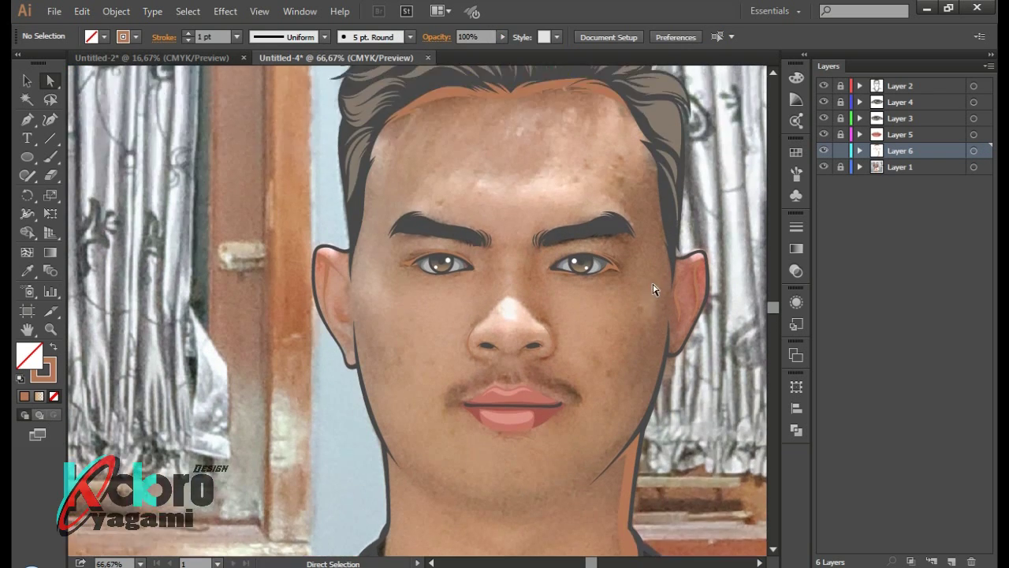
scroll(656, 268, "down", 3)
scroll(671, 177, "up", 1)
key("p")
left_click(668, 171)
left_click_drag(530, 353, 557, 352)
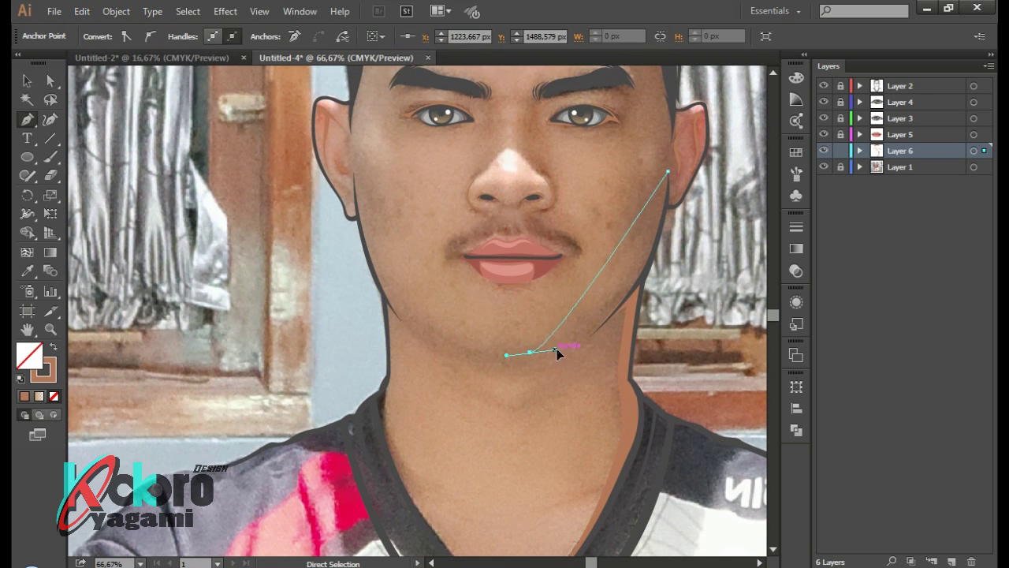
left_click_drag(375, 283, 324, 218)
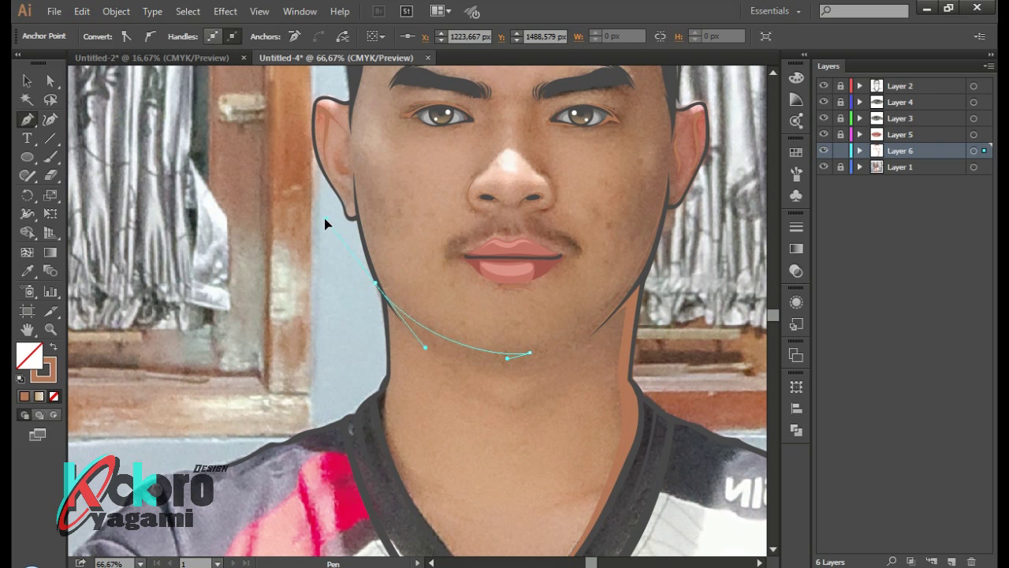
scroll(550, 382, "up", 1)
scroll(489, 361, "up", 1)
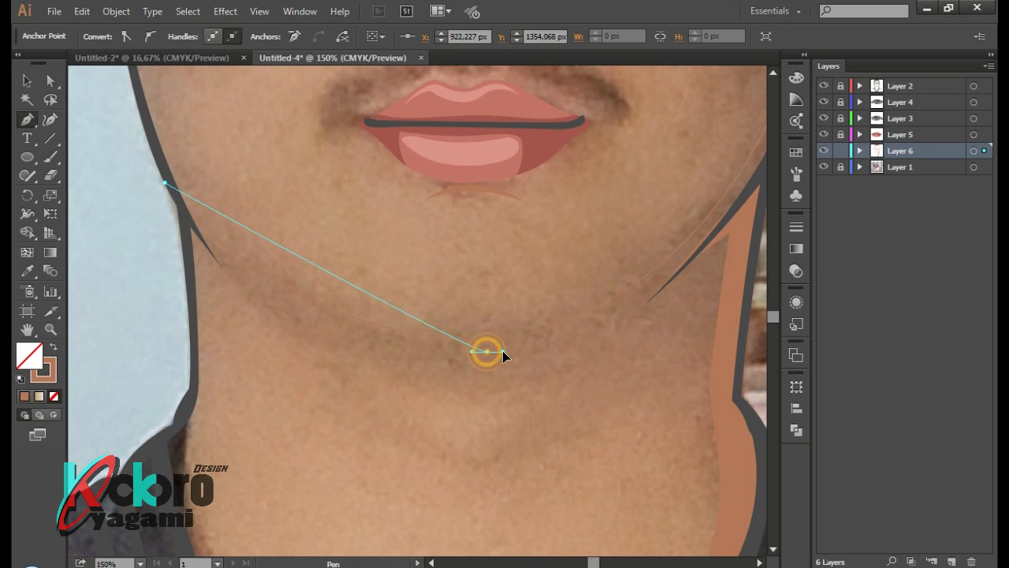
Refine the new shadow's chin curve, add a right-jaw point, close it at the ear, and fill it brown
mouse_move(462, 351)
left_mouse_down()
mouse_move(704, 325)
mouse_move(687, 339)
left_mouse_up()
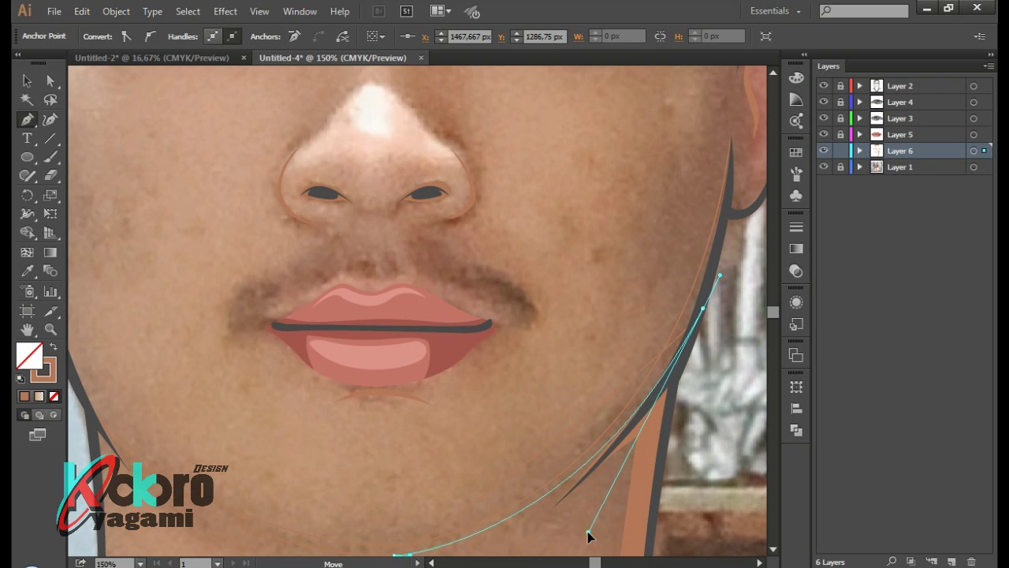
scroll(669, 364, "down", 2)
left_click(590, 442)
scroll(749, 279, "up", 3)
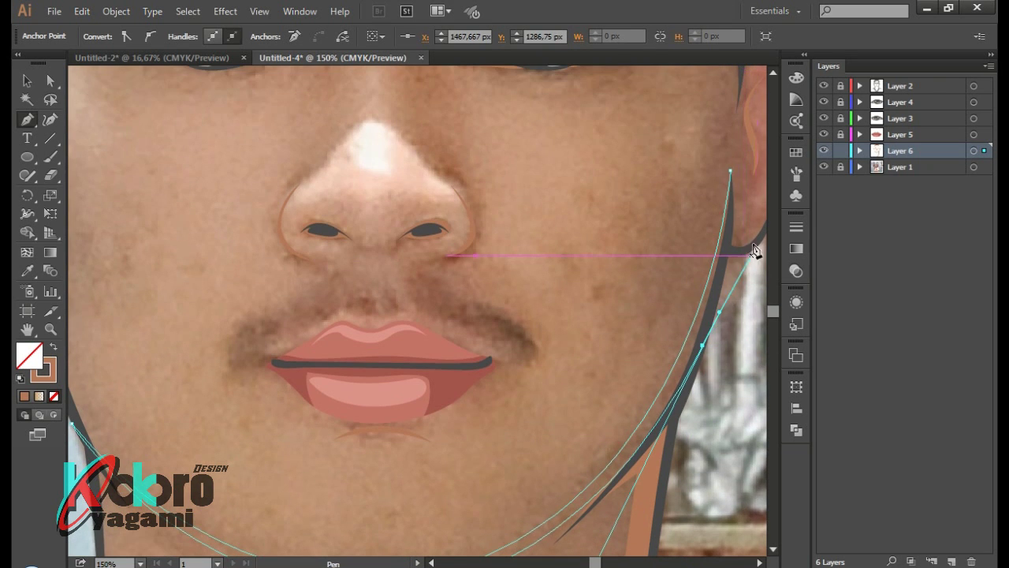
left_click(728, 165)
key("shift+x")
left_click(627, 266, "ctrl")
Zoom out and hide the reference photo to view the whole portrait
key("ctrl+minus")
key("ctrl+minus")
left_click(824, 166)
key("ctrl+minus")
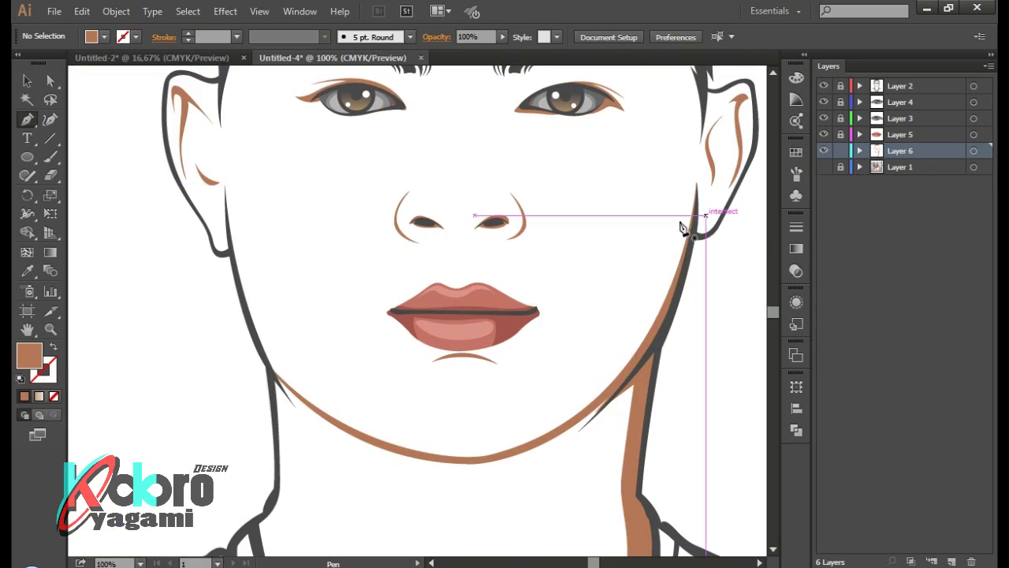
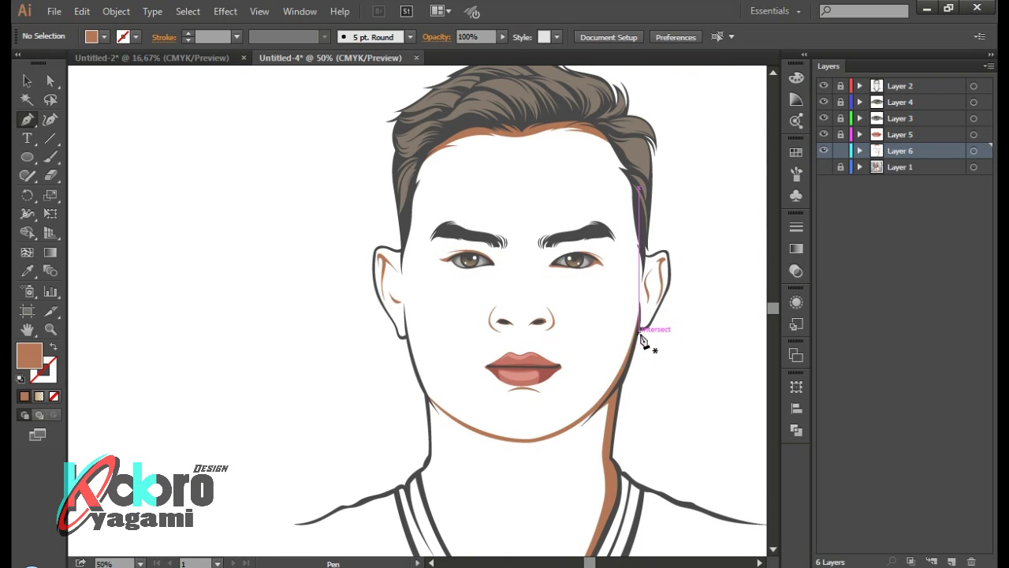
Show the reference photo layer again and bring the left eyebrow into view
left_click(823, 166)
scroll(469, 300, "up", 5)
scroll(457, 276, "down", 3)
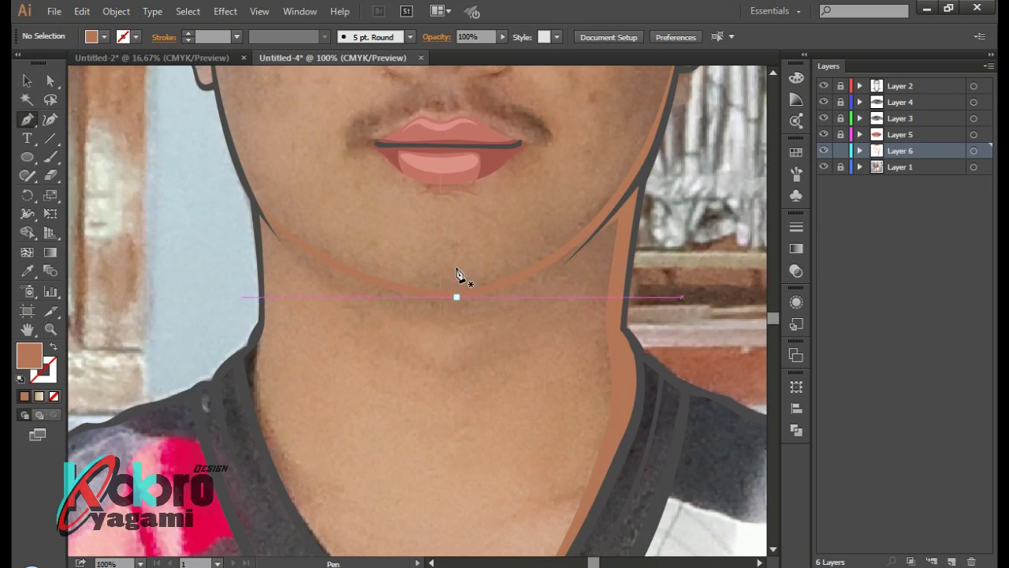
scroll(709, 307, "up", 3)
scroll(281, 180, "up", 3)
scroll(180, 197, "up", 2)
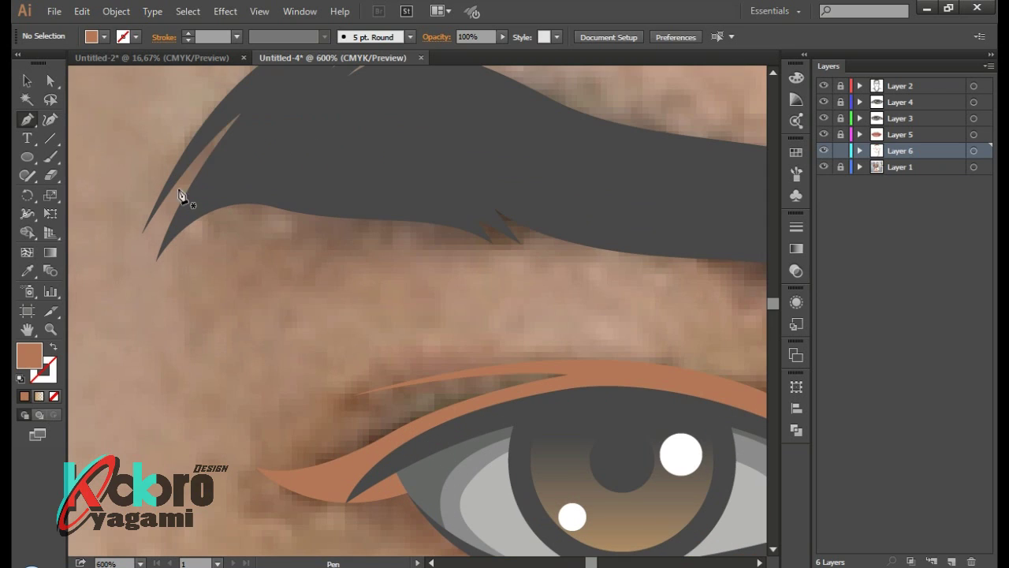
Pen-trace curved points along the left eyebrow's lower edge
left_click(213, 123)
left_click(154, 231)
left_click_drag(224, 211, 266, 237)
left_click_drag(378, 243, 434, 234)
left_click_drag(530, 252, 568, 278)
scroll(543, 250, "right", 5)
left_click_drag(640, 339, 699, 338)
left_click(660, 349)
scroll(699, 338, "right", 2)
left_click_drag(652, 312, 675, 281)
Zigzag around the brow hairs and outer tip, then return along the top edge
left_click(719, 332)
left_click(719, 348)
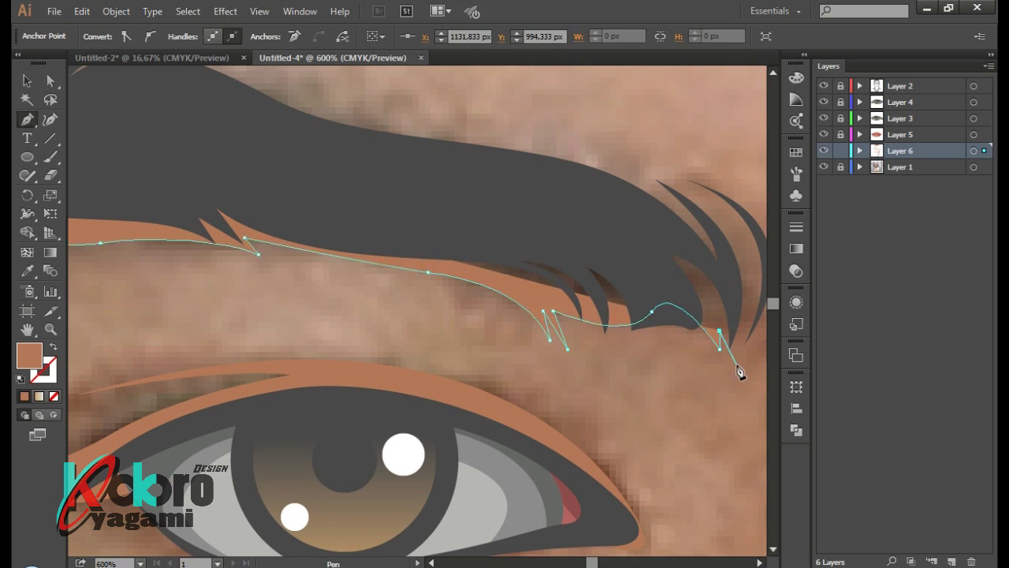
left_click(737, 366)
scroll(739, 373, "right", 4)
left_click_drag(605, 325, 642, 236)
left_click(606, 325)
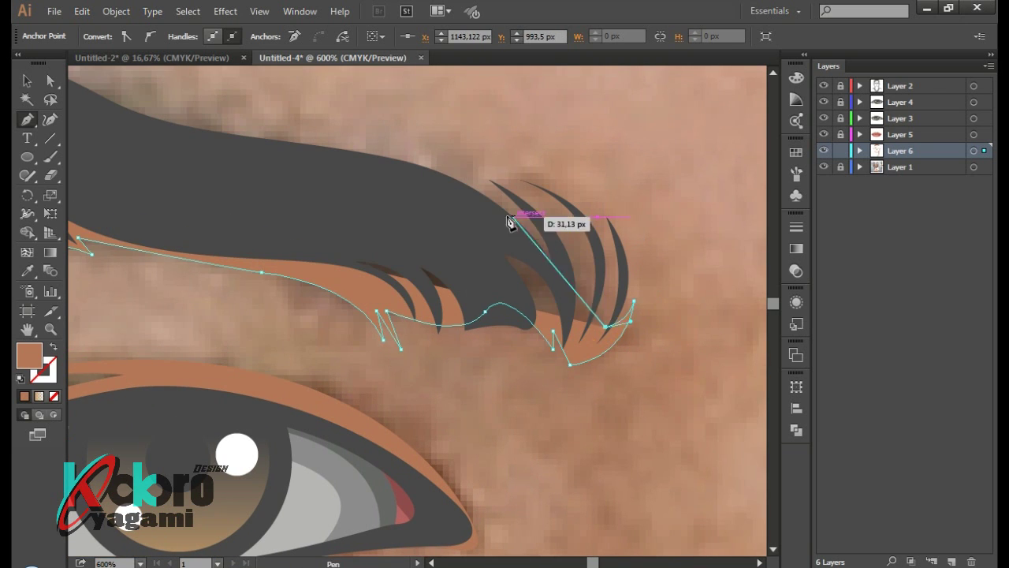
left_click_drag(509, 222, 327, 218)
key("ctrl+minus")
key("ctrl+minus")
left_click_drag(261, 211, 158, 169)
scroll(375, 257, "right", 3)
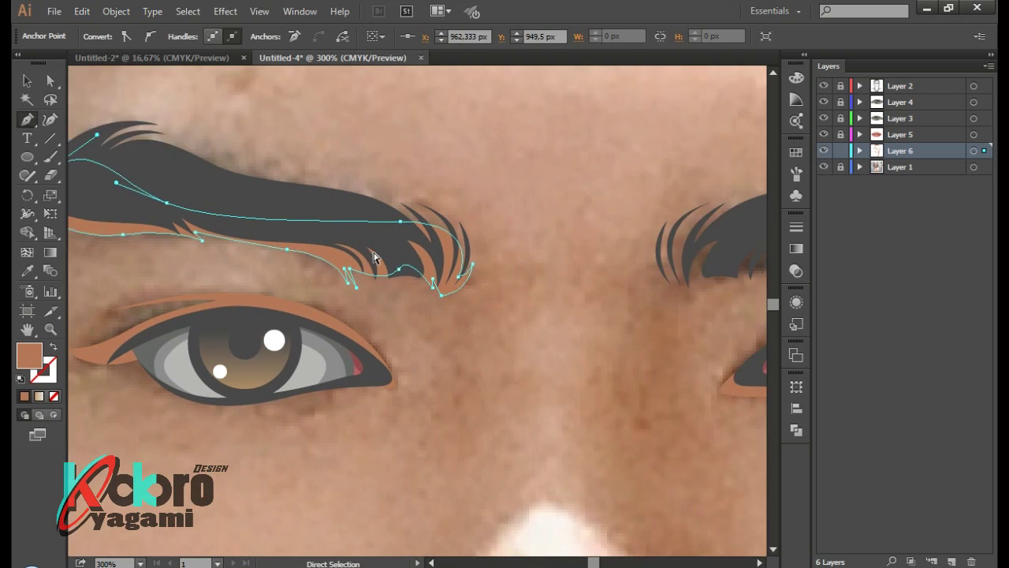
key("ctrl+minus")
Make a reflected copy of the under-brow shape via Transform > Reflect
right_click(351, 276)
mouse_move(426, 479)
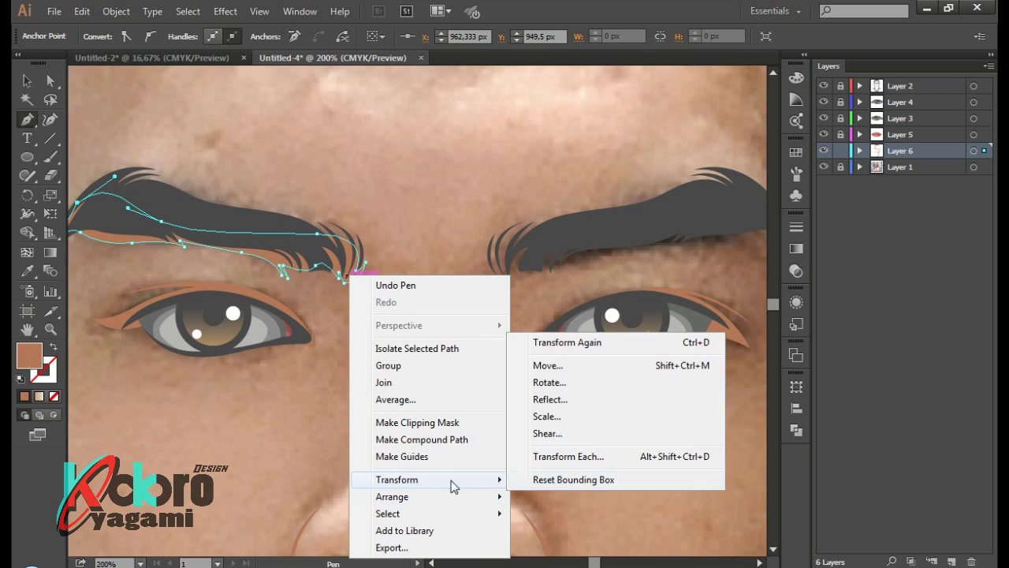
left_click(550, 399)
left_click(424, 386)
Move the mirrored brow copy onto the right eyebrow, deselect, and zoom out
scroll(315, 276, "left", 3)
left_click(31, 77)
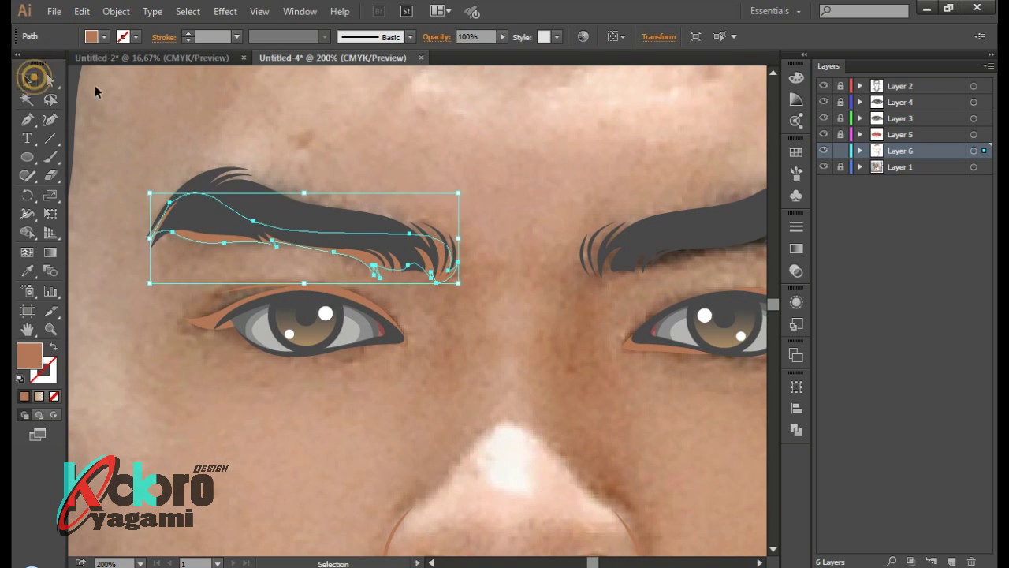
left_click(95, 92)
right_click(346, 257)
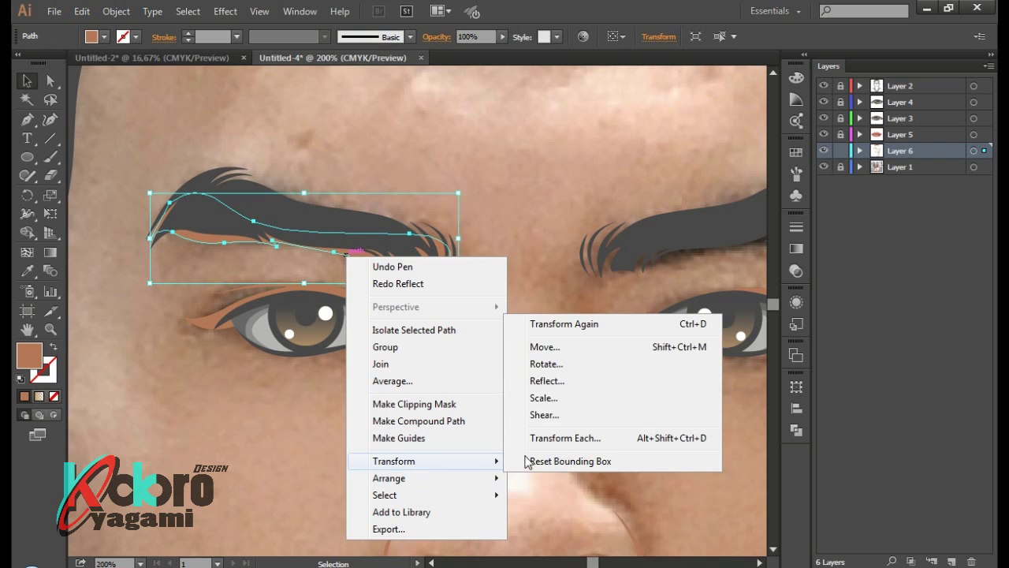
left_click(435, 387)
scroll(455, 379, "right", 3)
left_click_drag(180, 255, 608, 254)
key("ctrl+minus")
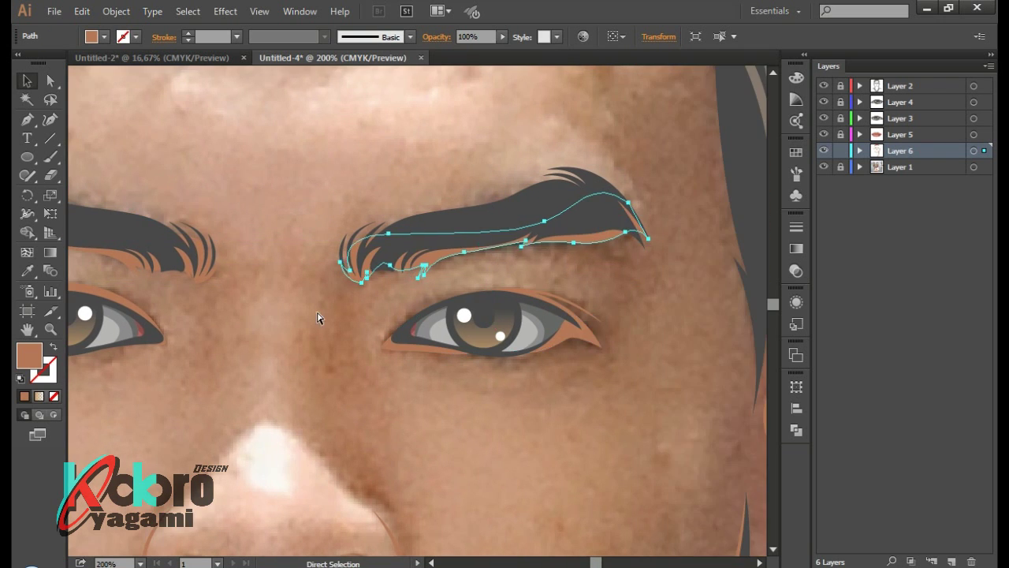
key("ctrl+shift+a")
key("ctrl+minus")
key("ctrl+minus")
key("ctrl+minus")
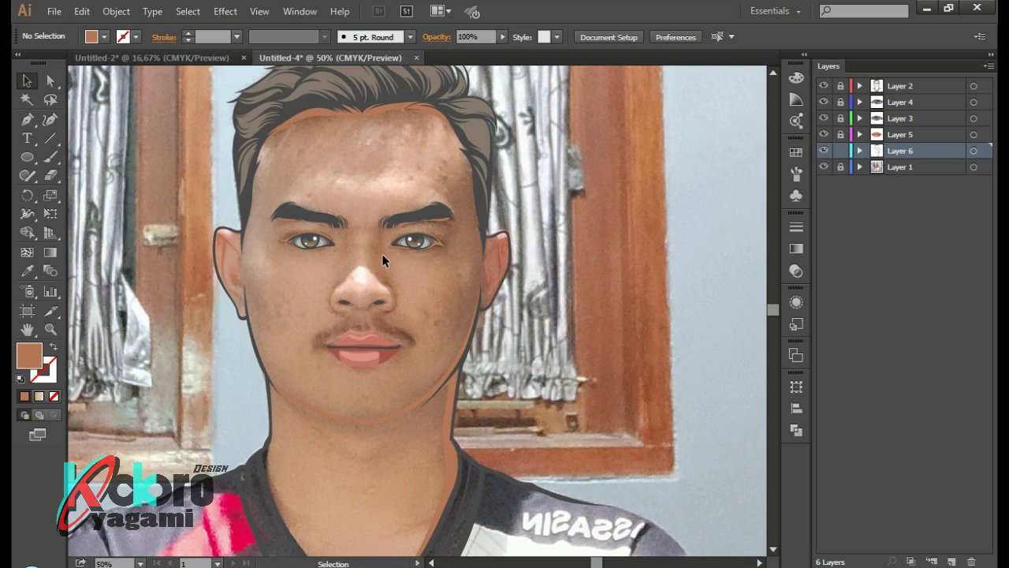
key("ctrl+minus")
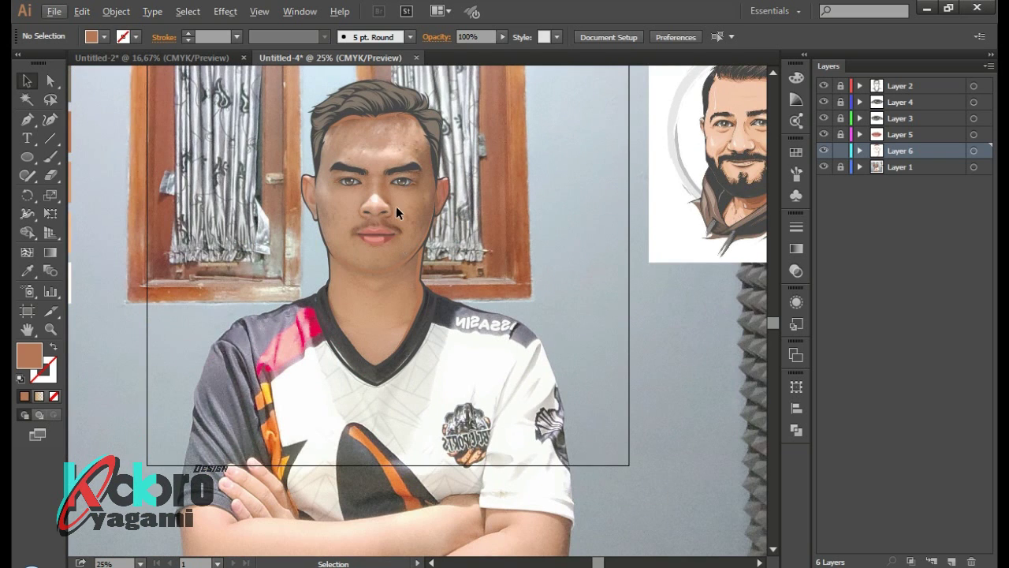
Start a skin-toned path at the temple and follow the hair edge down
scroll(396, 206, "up", 2)
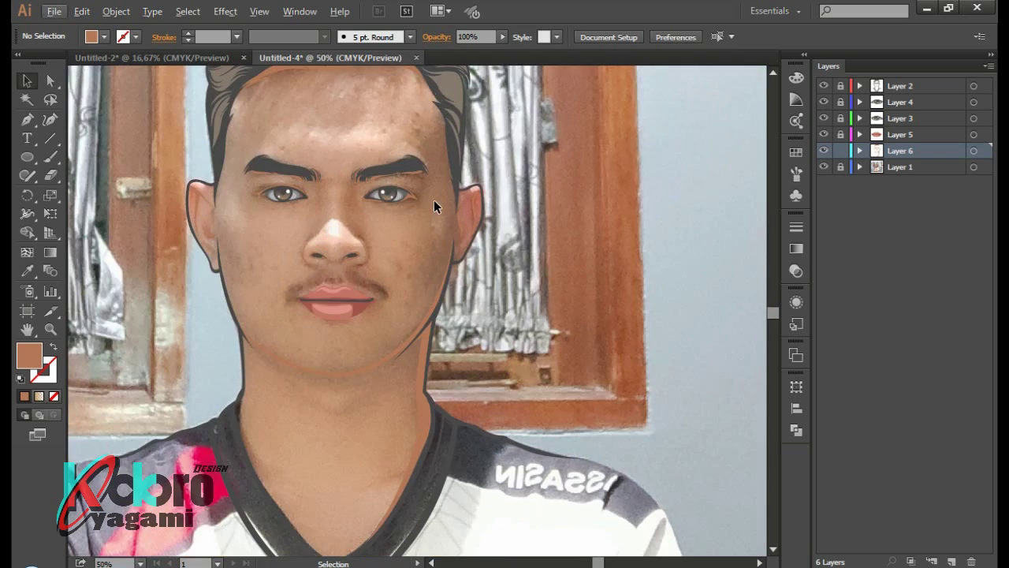
scroll(256, 246, "down", 1)
scroll(459, 251, "left", 3)
scroll(407, 273, "down", 3)
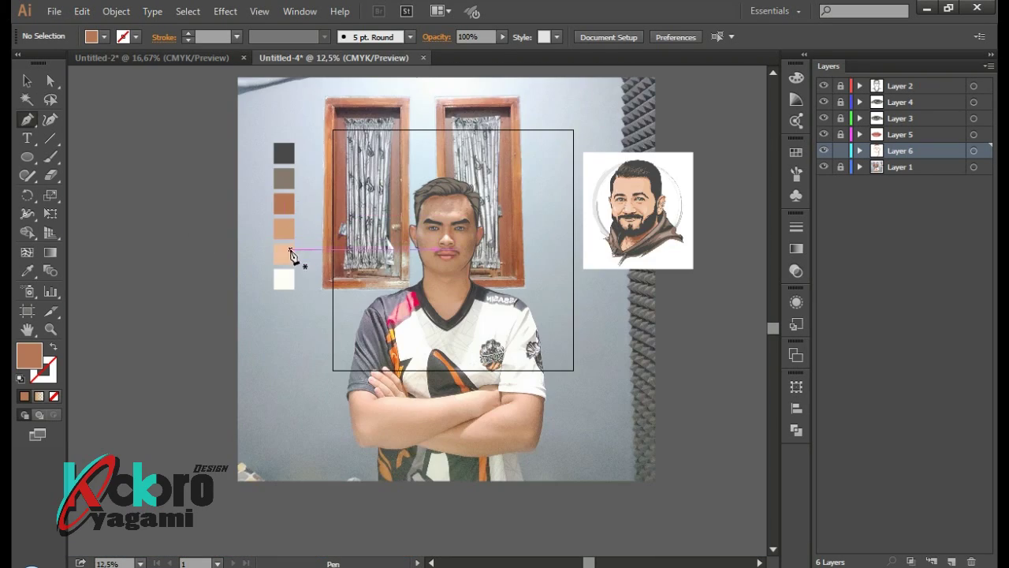
scroll(292, 255, "up", 2)
scroll(487, 207, "up", 4)
scroll(491, 176, "up", 6)
left_click(417, 103)
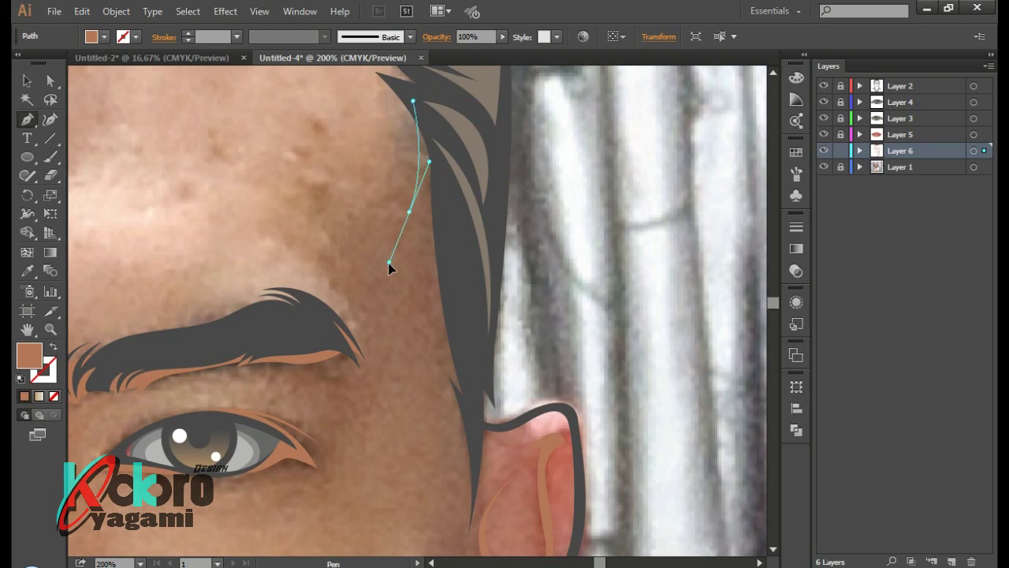
scroll(388, 266, "down", 3)
left_click(429, 277)
Add a left-jaw point and close the face outline into a filled skin shape
scroll(430, 279, "down", 3)
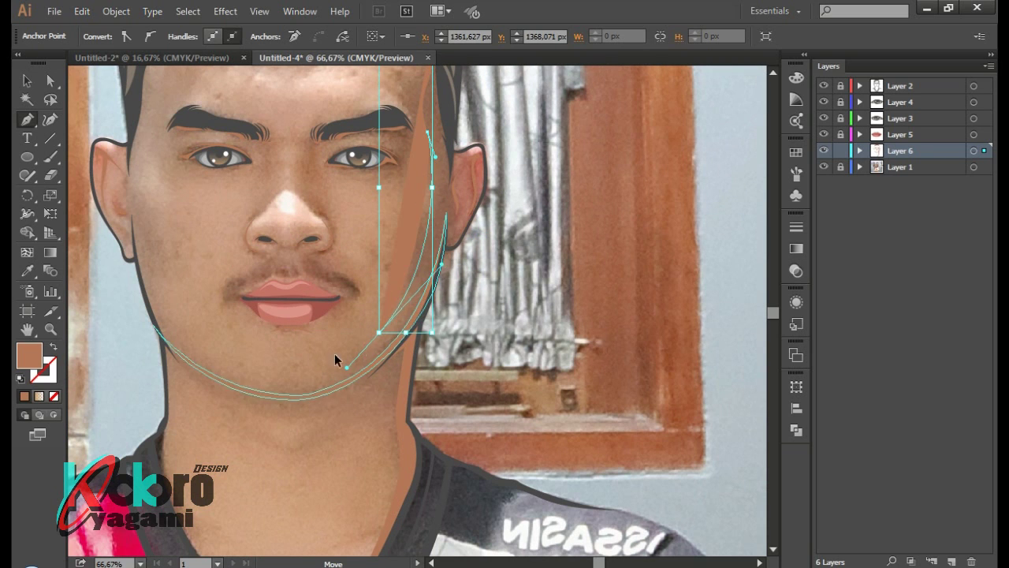
scroll(334, 353, "left", 3)
left_click(268, 274)
left_click(265, 249)
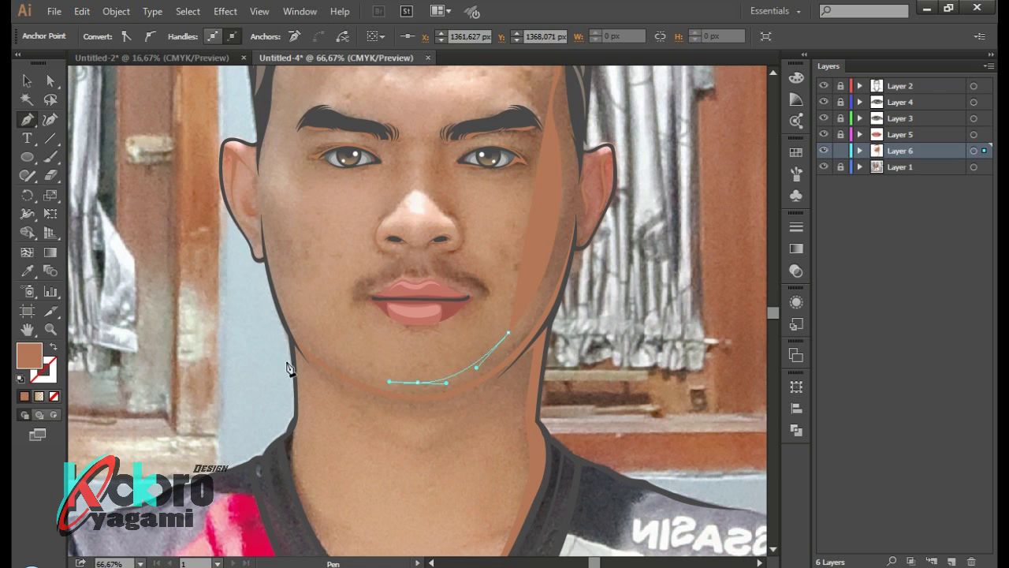
Adjust the left jaw point and add curved points following the jawline
left_click_drag(295, 368, 294, 375)
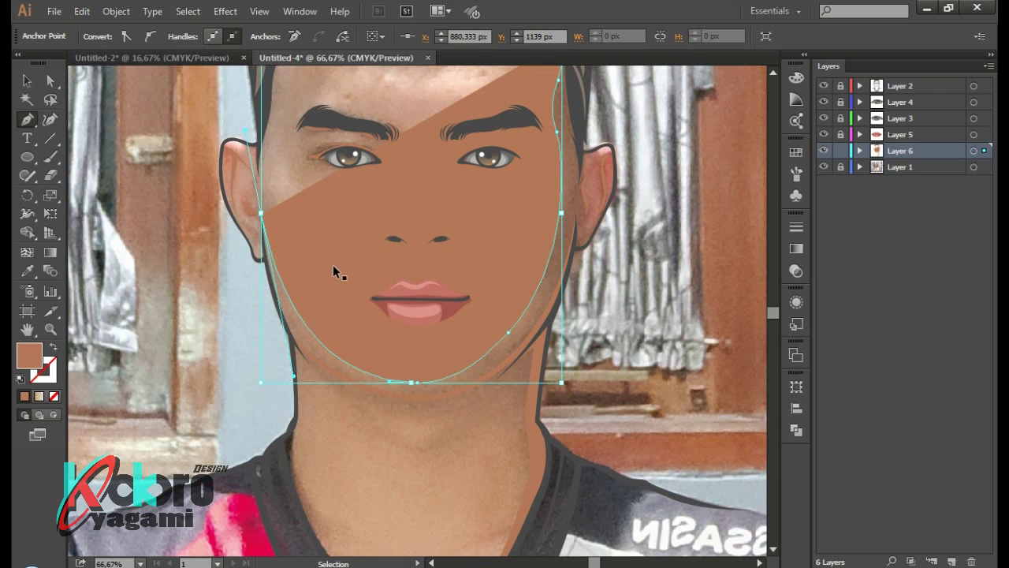
scroll(310, 367, "up", 2)
left_click_drag(264, 298, 317, 419)
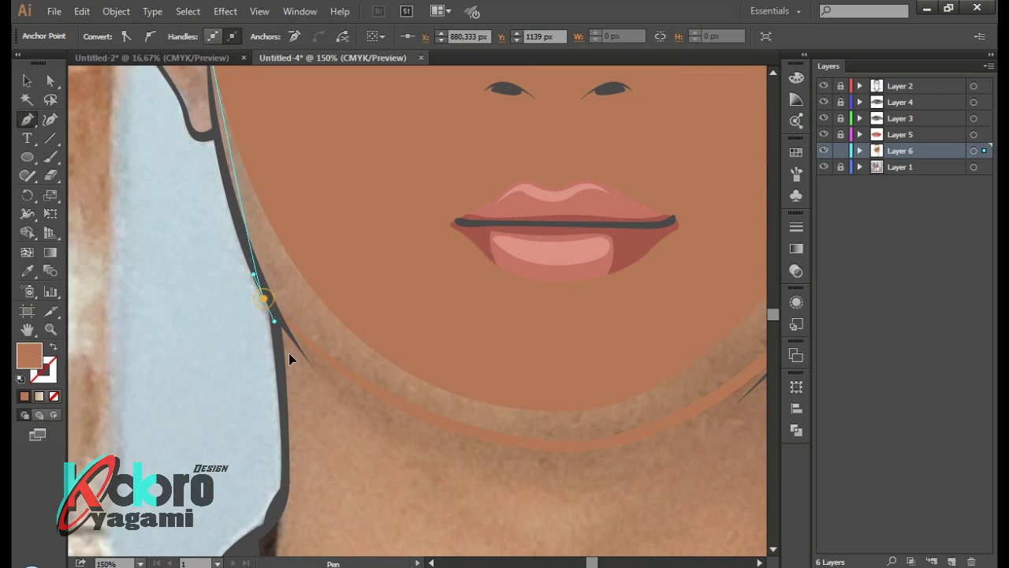
scroll(265, 316, "up", 2)
mouse_move(272, 157)
left_mouse_down()
mouse_move(264, 223)
mouse_move(278, 251)
left_mouse_up()
scroll(272, 209, "down", 2)
scroll(321, 260, "down", 1)
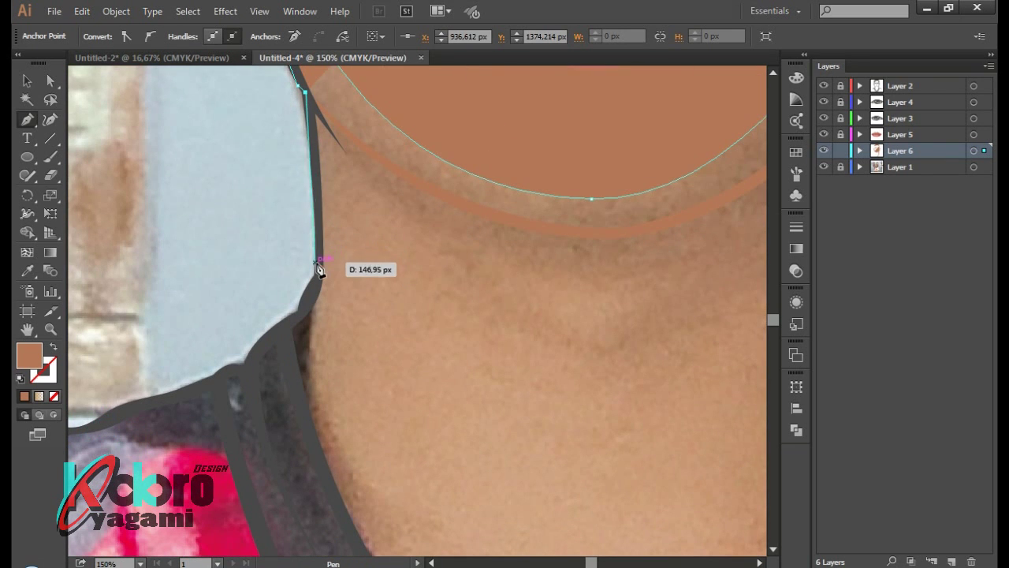
Draw the neck's skin shape down to the V-neck bottom and refine its edge
left_click(318, 265)
left_click_drag(292, 322, 281, 330)
scroll(299, 367, "down", 3)
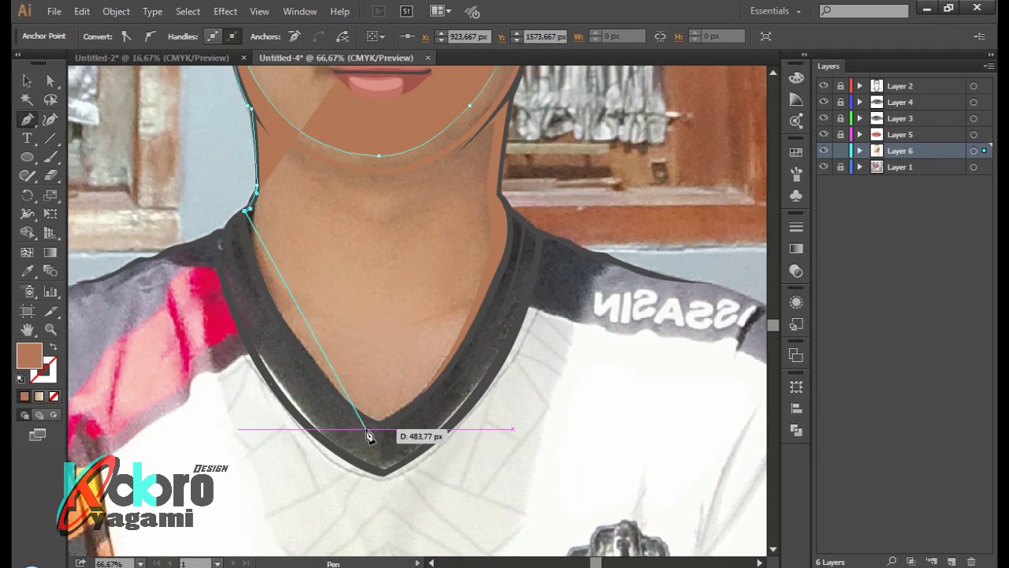
scroll(367, 428, "up", 4)
left_click_drag(466, 478, 33, 61)
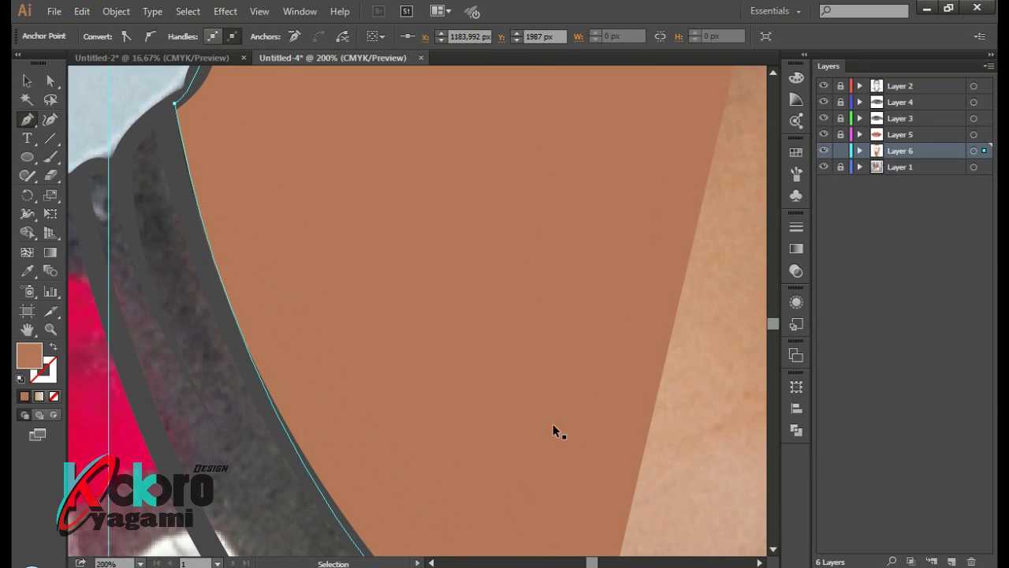
left_click(552, 424, "ctrl")
left_click_drag(227, 295, 219, 292)
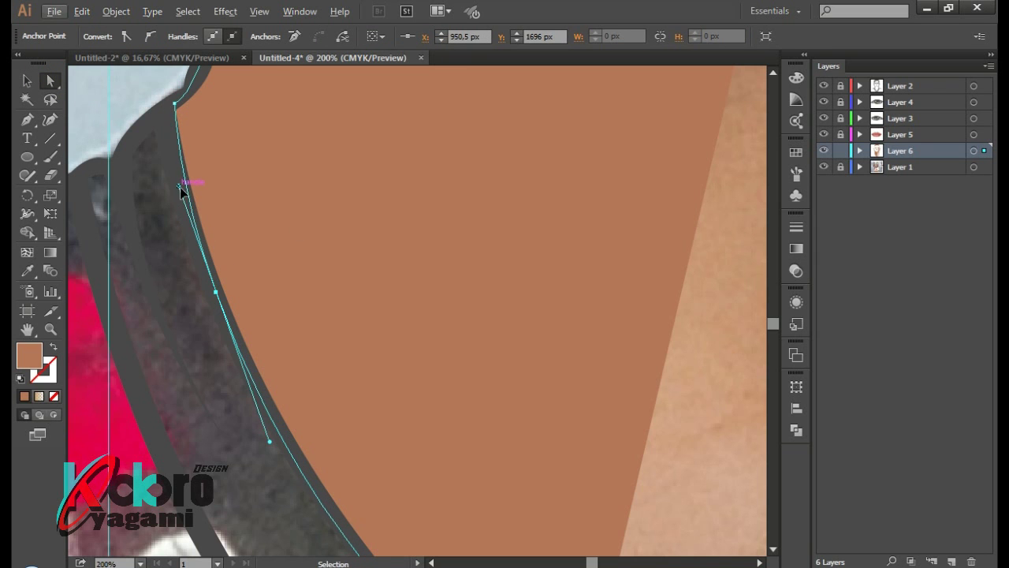
With the Pen tool, resume the path from its bottom point up to a neck-edge corner
scroll(423, 232, "down", 3)
scroll(518, 293, "up", 3)
key("p")
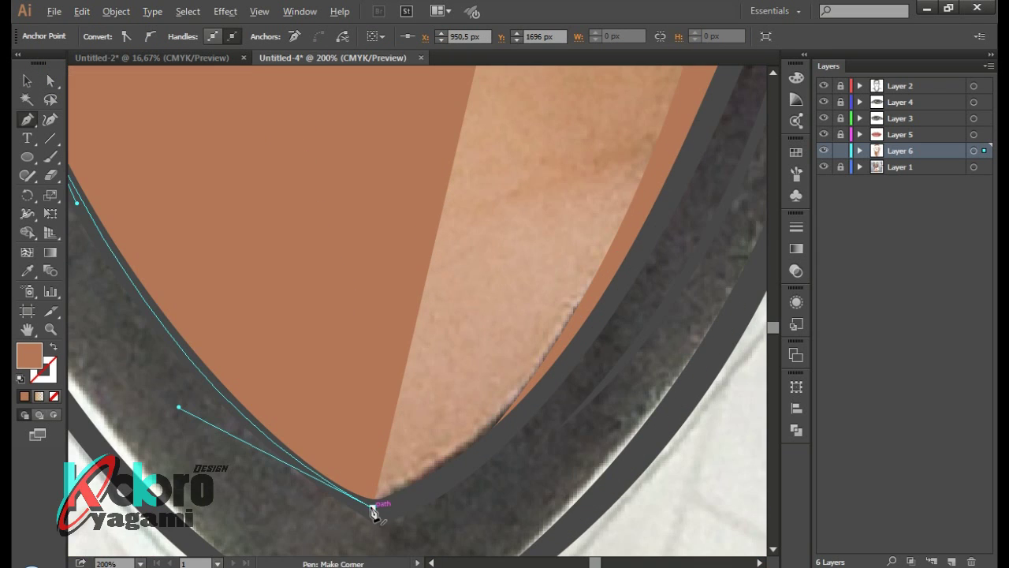
left_click(374, 505)
scroll(289, 424, "up", 2)
scroll(260, 334, "up", 1)
scroll(192, 248, "up", 1)
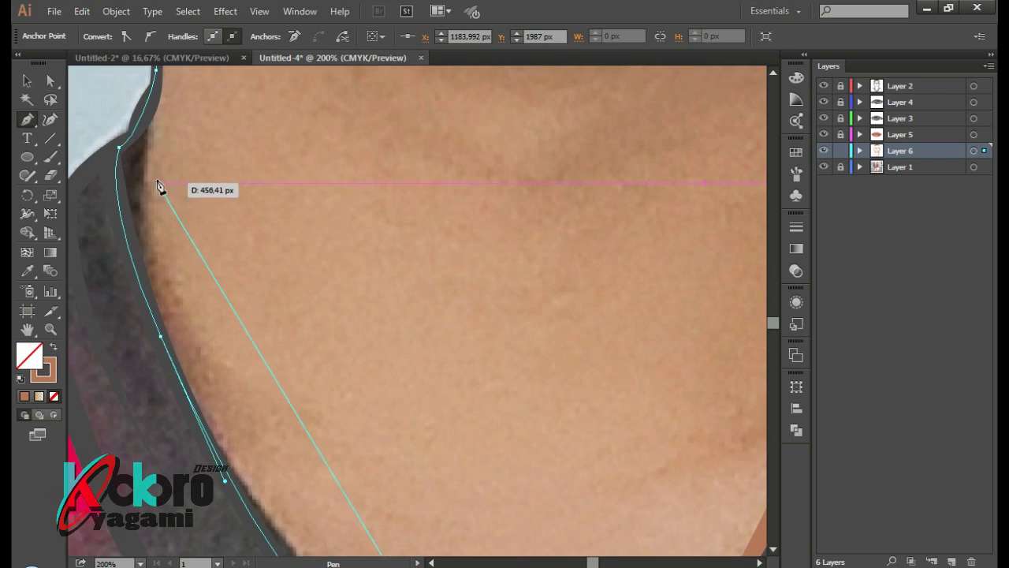
scroll(157, 185, "up", 3)
left_click_drag(157, 90, 151, 63)
scroll(174, 119, "up", 3)
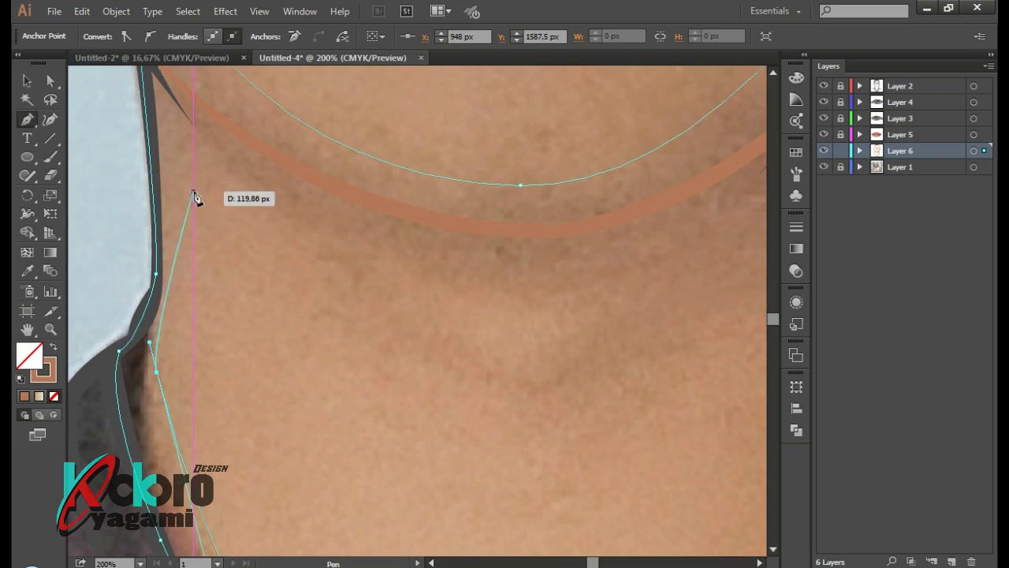
left_click_drag(192, 192, 166, 91)
scroll(166, 90, "up", 2)
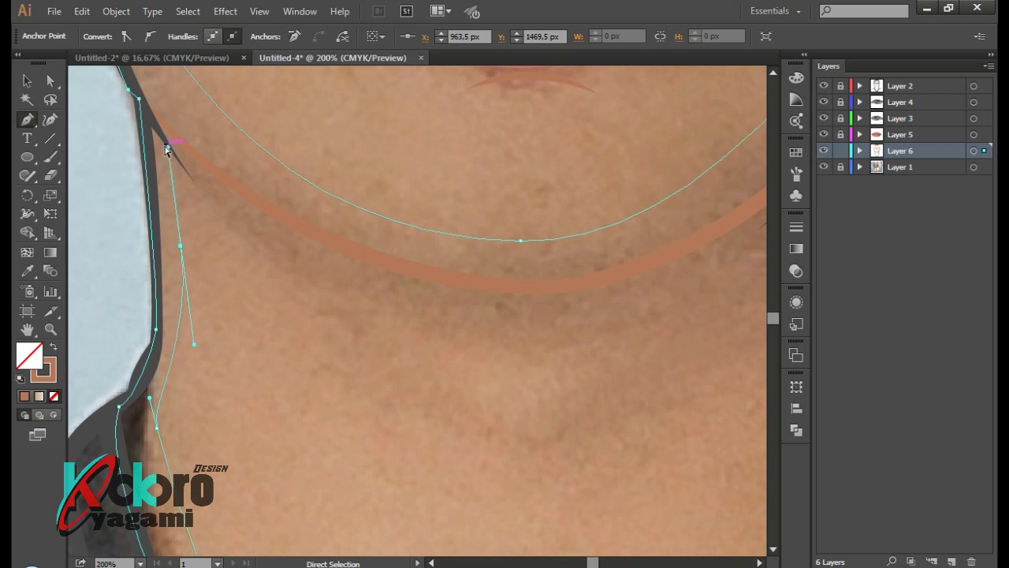
left_click(174, 172)
Add curved points across the neck and a short crease extending leftward
scroll(347, 300, "right", 3)
left_click_drag(437, 359, 460, 365)
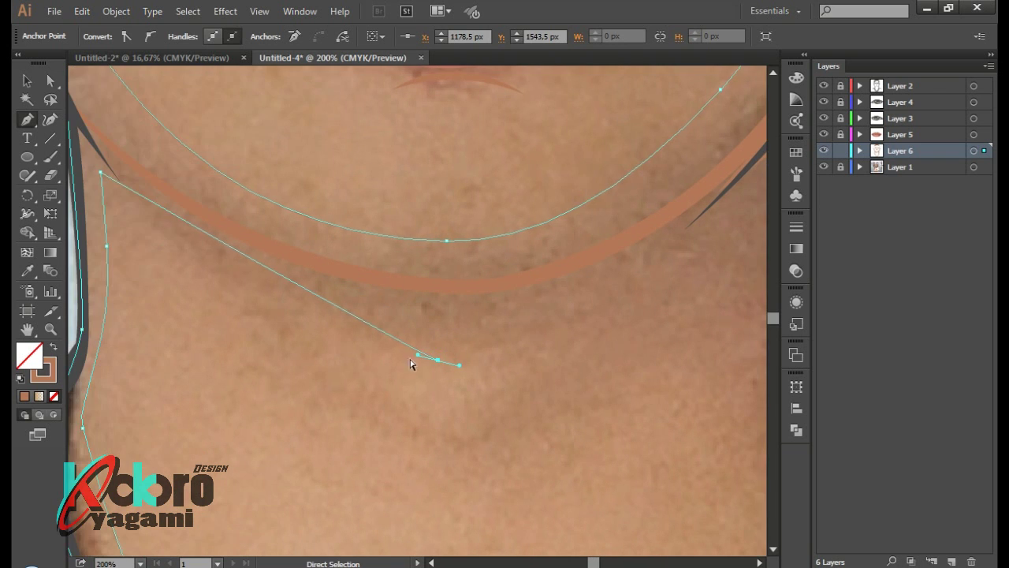
scroll(237, 333, "right", 2)
left_click_drag(531, 319, 585, 280)
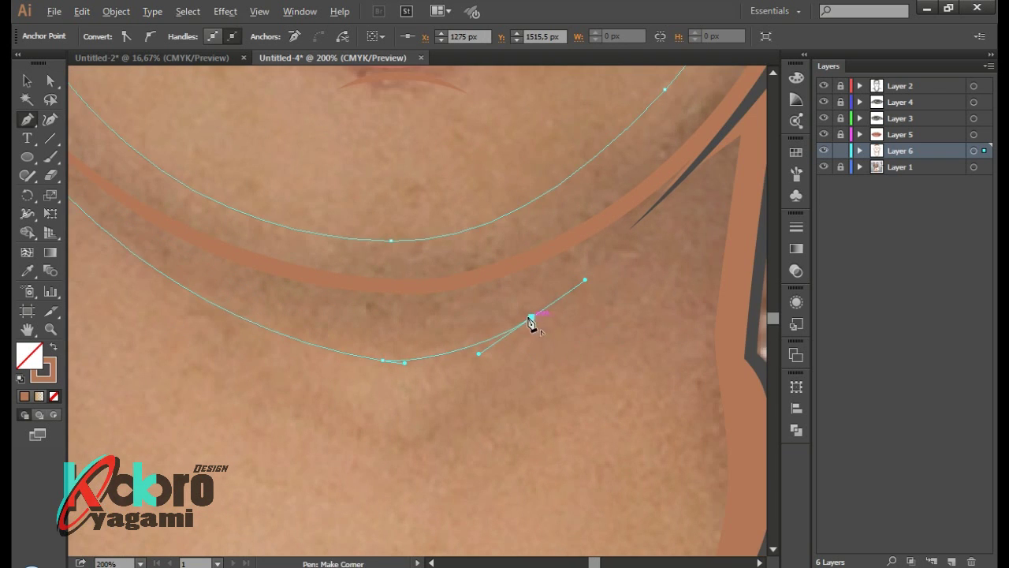
mouse_move(531, 316)
left_mouse_down()
mouse_move(444, 412)
mouse_move(367, 412)
left_mouse_up()
mouse_move(225, 363)
left_mouse_down()
mouse_move(282, 354)
mouse_move(230, 369)
left_mouse_up()
scroll(230, 369, "down", 3)
Start a second neck crease line curving down toward the V-neck
left_click(295, 292)
left_click(341, 333)
left_click(389, 373)
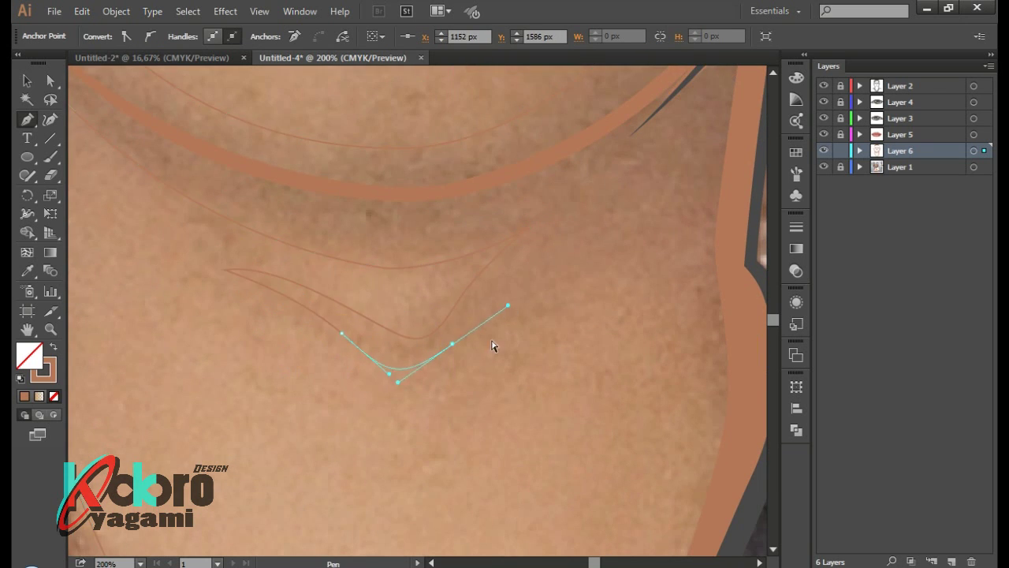
left_click_drag(492, 345, 533, 299)
key("ctrl+minus")
key("ctrl+minus")
scroll(683, 286, "down", 1)
left_click_drag(613, 427, 623, 430)
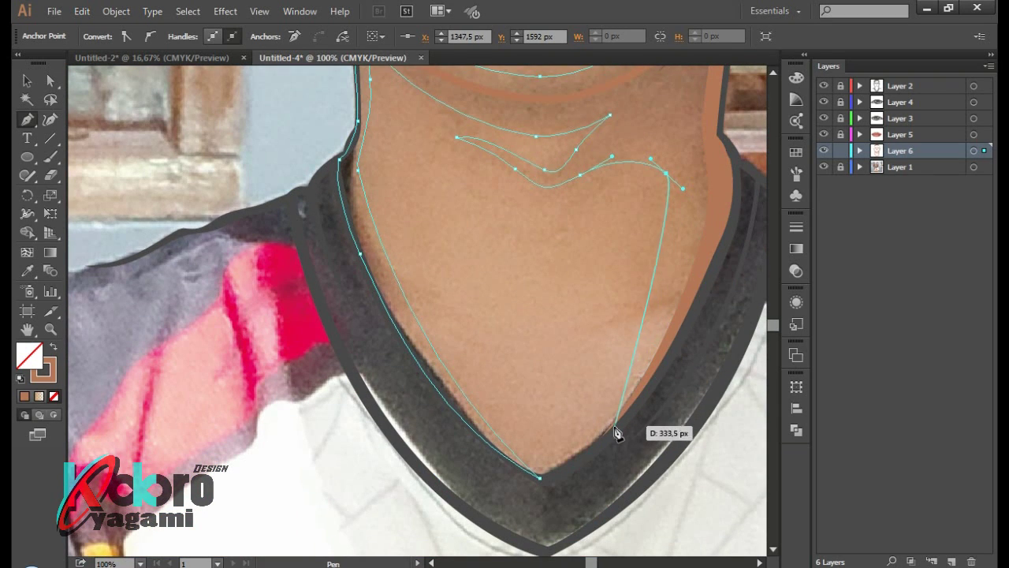
Zoom in on the chin and add curved anchors up the face's right side
scroll(631, 355, "up", 3)
scroll(630, 315, "up", 3)
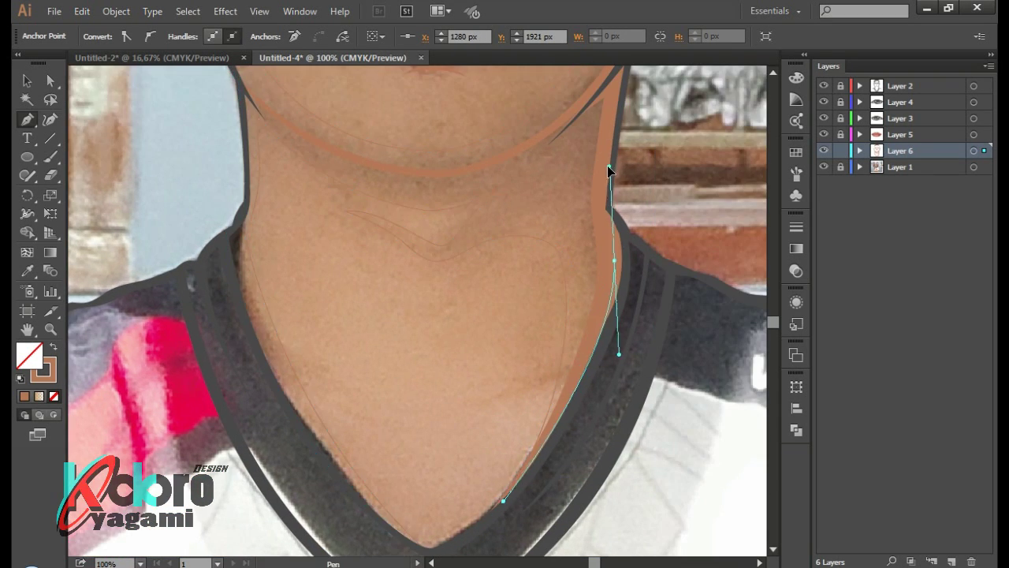
key("ctrl+plus")
left_click_drag(626, 299, 645, 254)
scroll(670, 236, "up", 3)
scroll(703, 212, "up", 1)
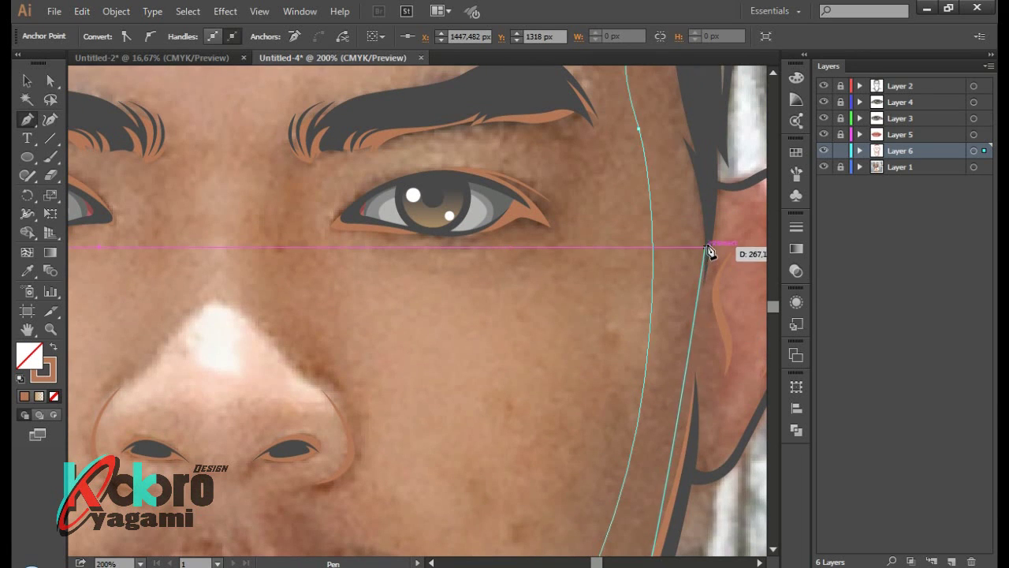
mouse_move(705, 242)
left_mouse_down()
mouse_move(699, 113)
mouse_move(714, 144)
mouse_move(714, 112)
left_mouse_up()
scroll(708, 99, "down", 2)
scroll(710, 158, "up", 5)
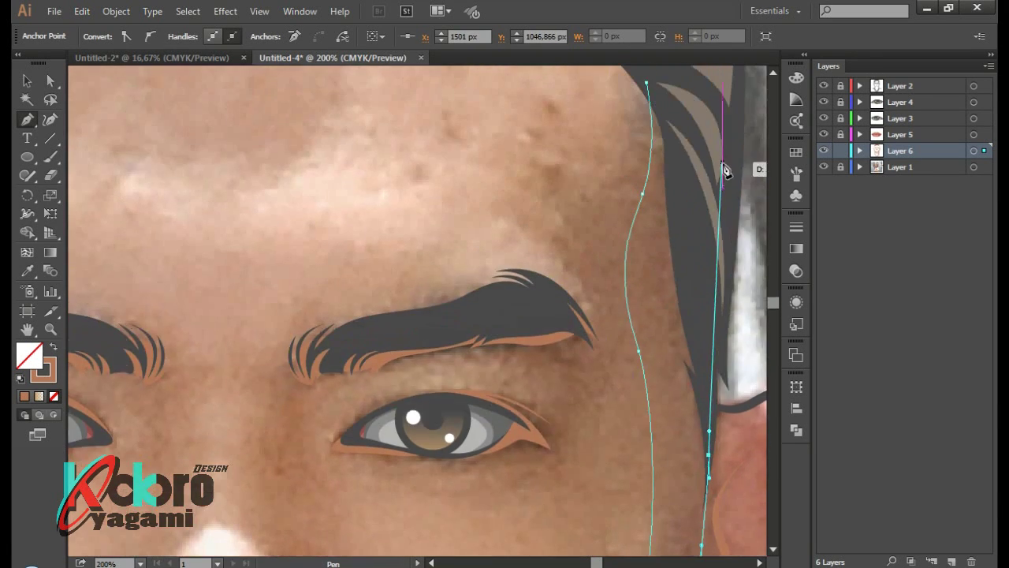
left_click_drag(648, 175, 608, 153)
scroll(615, 225, "down", 3)
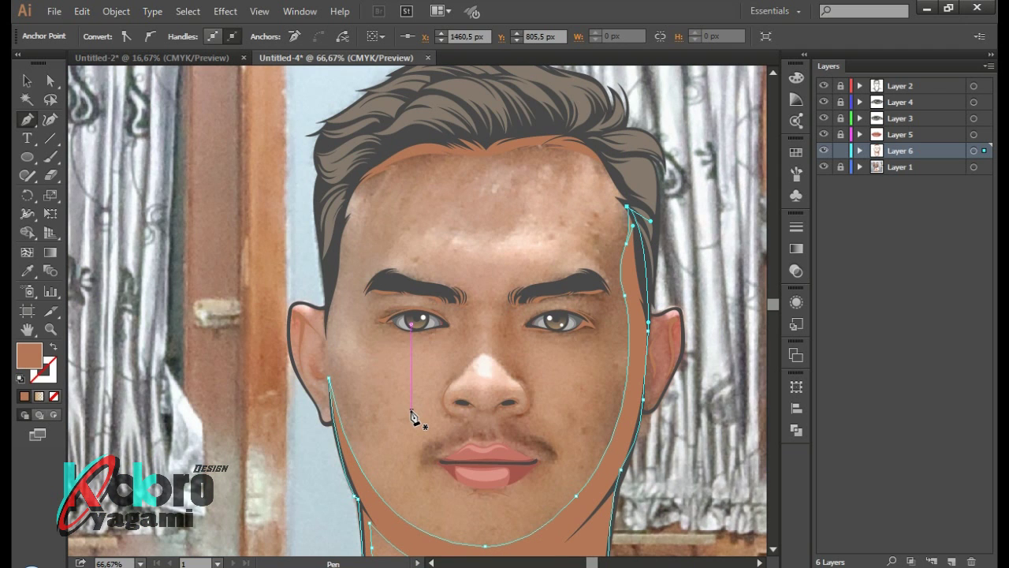
scroll(351, 278, "down", 1)
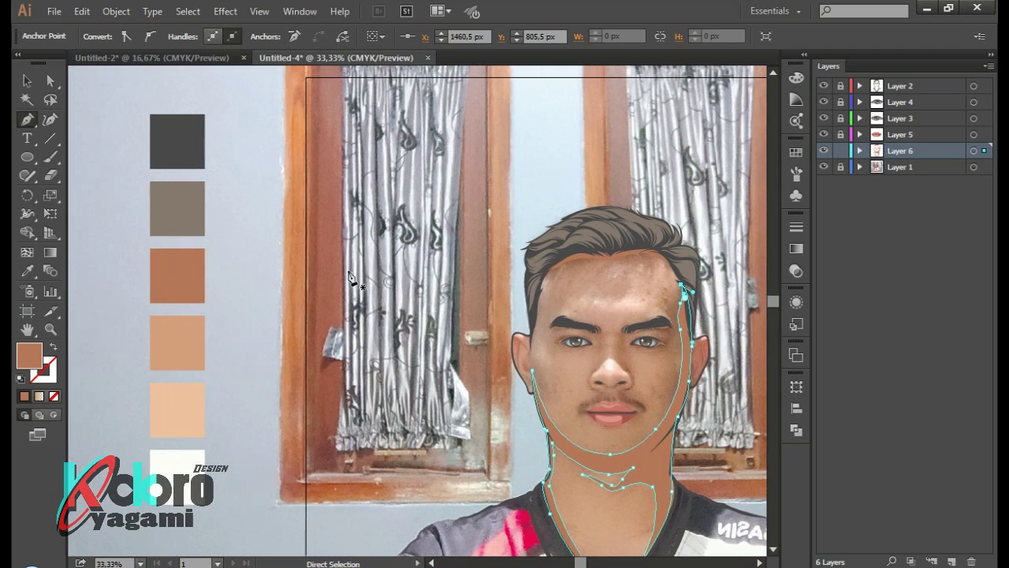
Fill the face shape with the light tan swatch and send it behind the other shapes
left_click(206, 331)
scroll(474, 315, "right", 3)
right_click(565, 187)
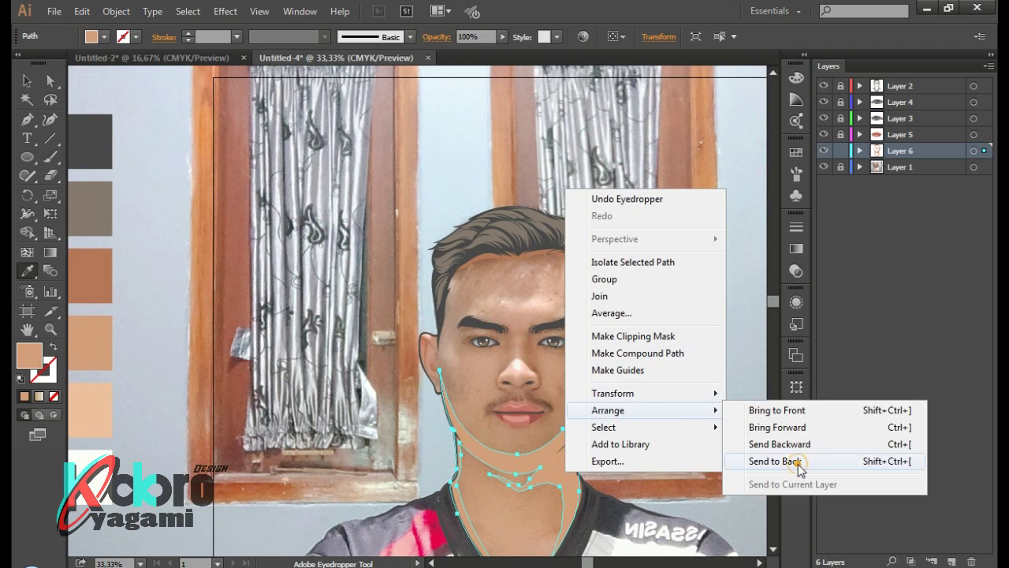
left_click(791, 460)
Draw an outlined shading path curving above the left eye toward its corner
scroll(604, 441, "up", 1)
scroll(502, 346, "up", 3)
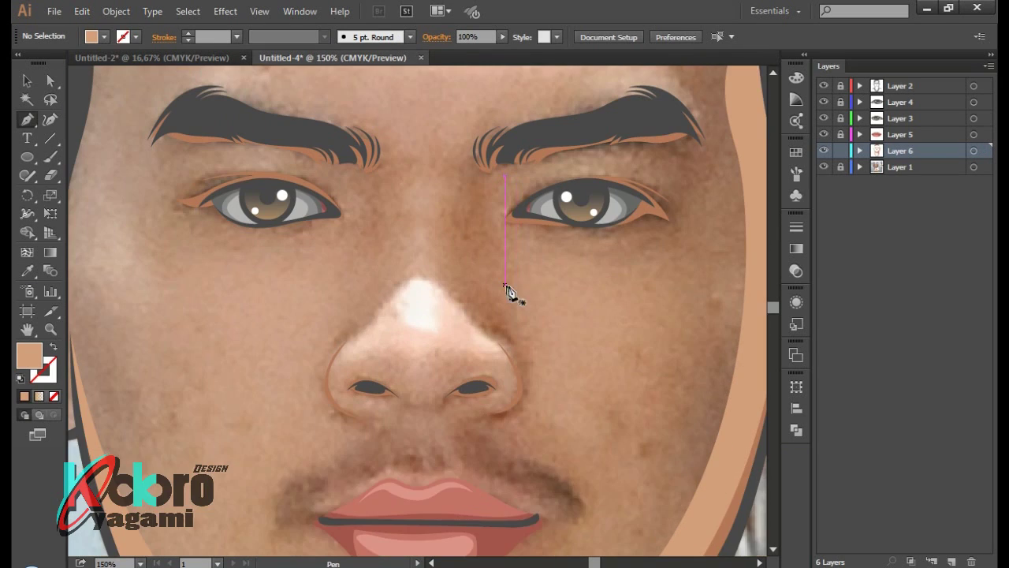
scroll(552, 282, "up", 3)
scroll(395, 292, "left", 2)
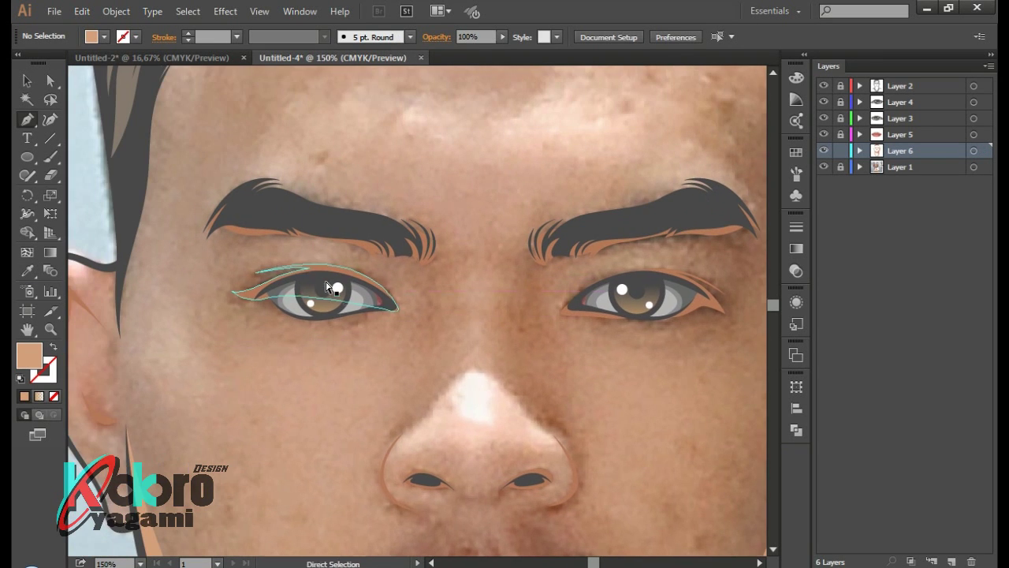
scroll(270, 236, "up", 1)
left_click(272, 196)
left_click(261, 277)
key("shift+x")
left_click_drag(398, 242, 430, 249)
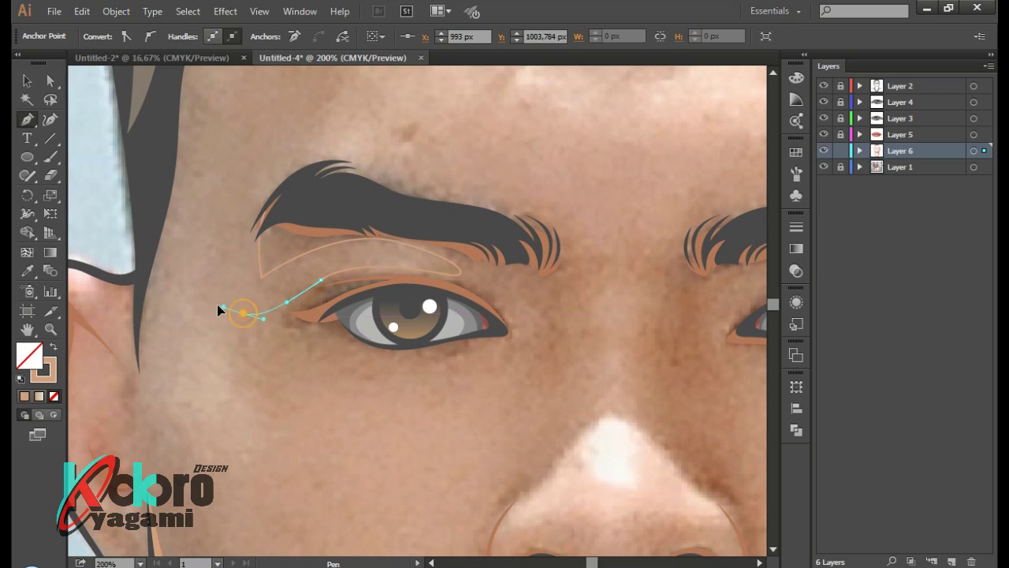
mouse_move(219, 309)
left_mouse_down()
mouse_move(296, 345)
mouse_move(213, 310)
left_mouse_up()
Trace a second shading curve running under the left eye
left_click(551, 317, "ctrl")
left_click(462, 352)
scroll(306, 356, "right", 2)
left_click_drag(444, 344, 533, 208)
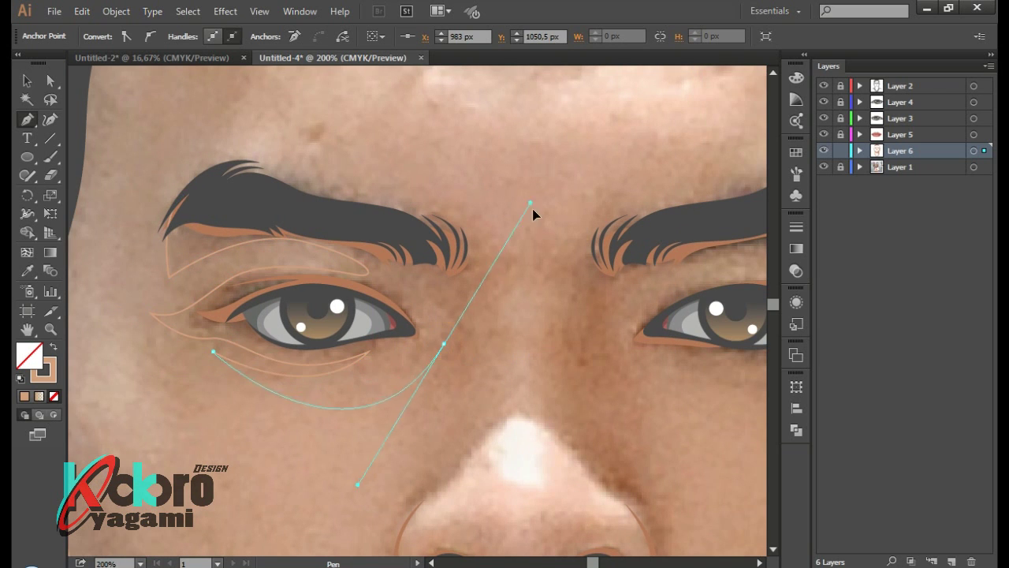
scroll(458, 339, "down", 2)
left_click_drag(446, 335, 421, 439)
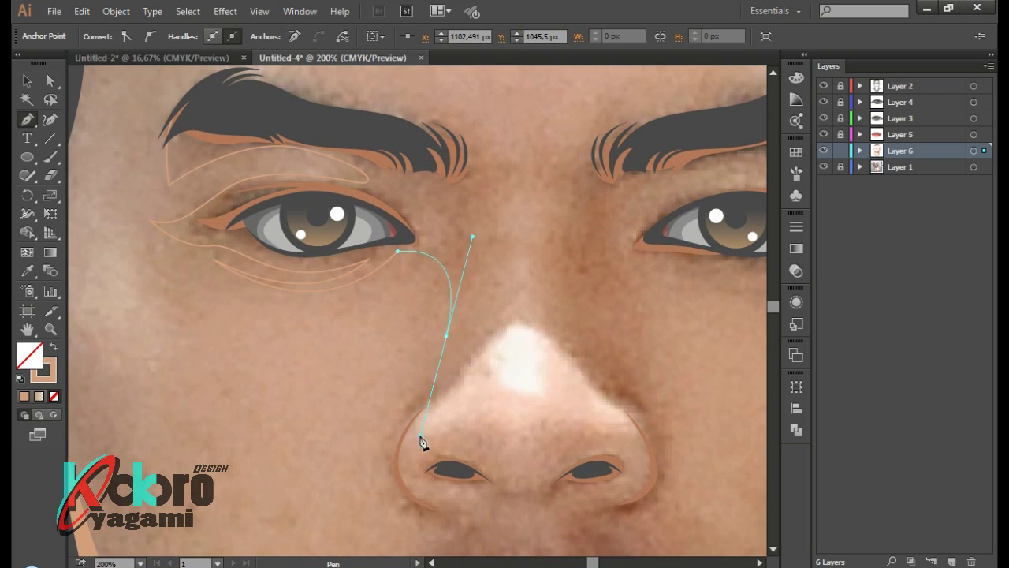
scroll(447, 340, "up", 2)
left_click_drag(482, 278, 473, 383)
scroll(494, 331, "up", 2)
left_click_drag(493, 303, 460, 273)
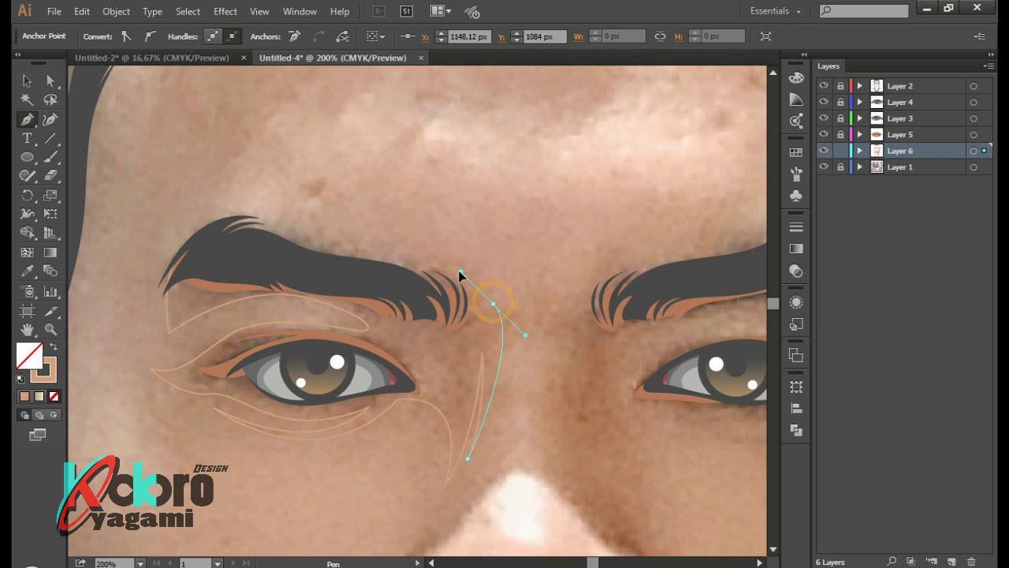
Close the skin shading shape along the eyebrow and send it behind the eye
left_click(402, 267)
left_click(260, 259)
left_click(225, 246)
left_click(209, 230)
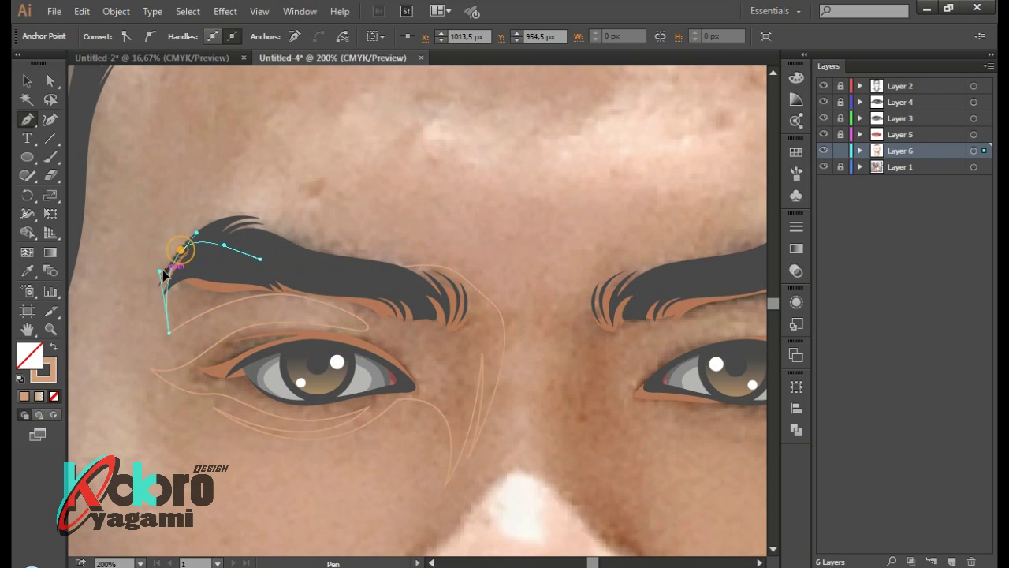
left_click(181, 251)
left_click(160, 271)
right_click(418, 394)
left_click(612, 374)
Start shading the other eye from its inner corner beside the nose to below the eyebrow
scroll(563, 394, "down", 3)
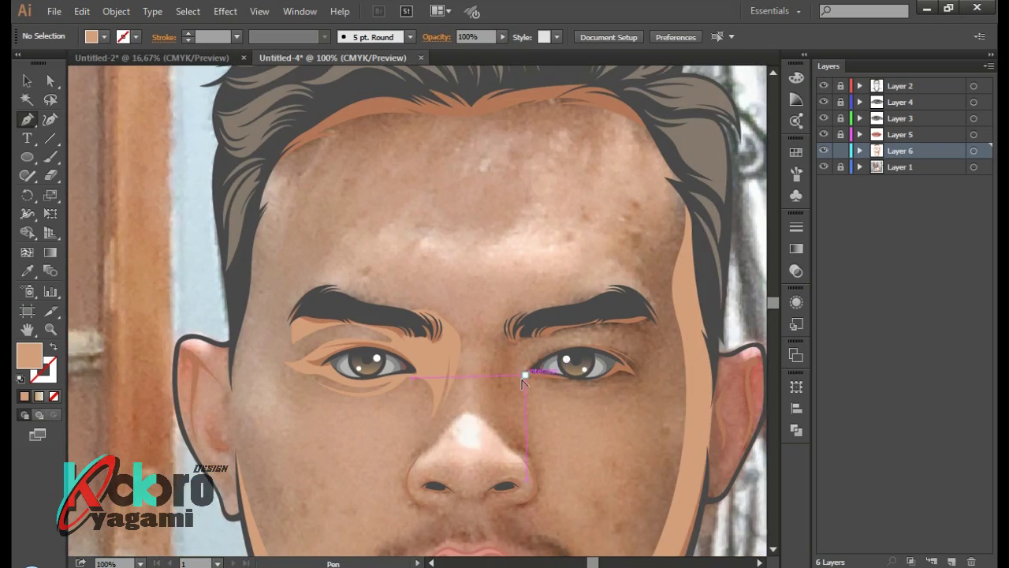
scroll(493, 304, "up", 3)
left_click(493, 302)
scroll(493, 315, "down", 2)
left_click(480, 189)
left_click_drag(490, 367, 530, 428)
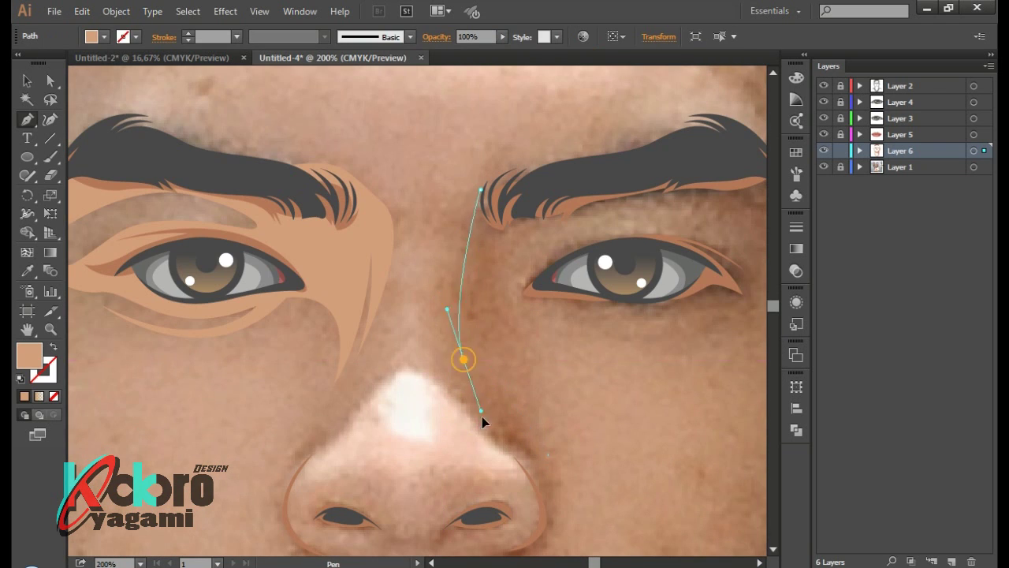
left_click(464, 359)
left_click(527, 241)
scroll(585, 219, "right", 3)
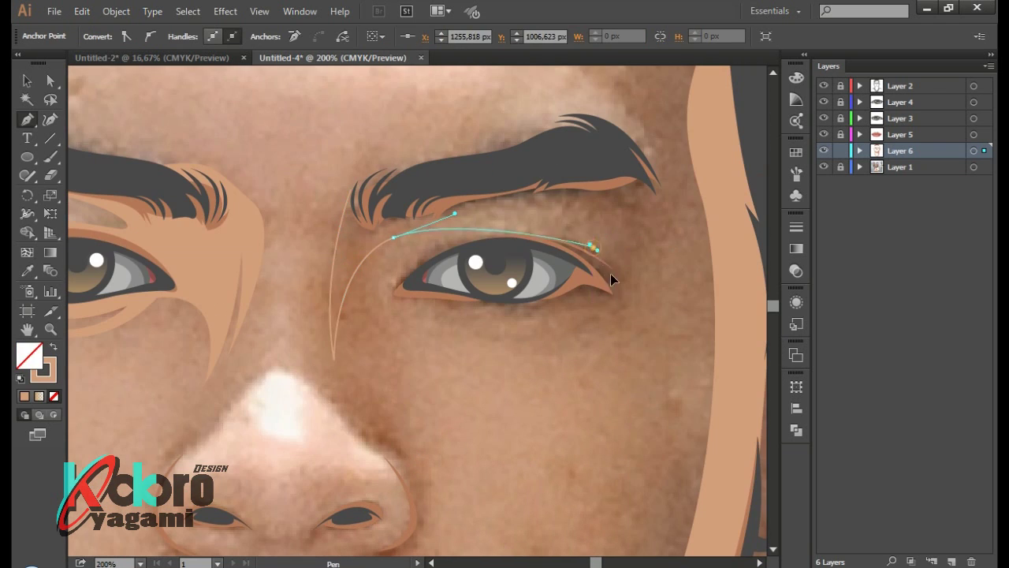
left_click_drag(593, 247, 606, 264)
Complete the other eye's shading around its outer corner and cheek, solid skin fill, behind the eye
left_click_drag(386, 285, 295, 388)
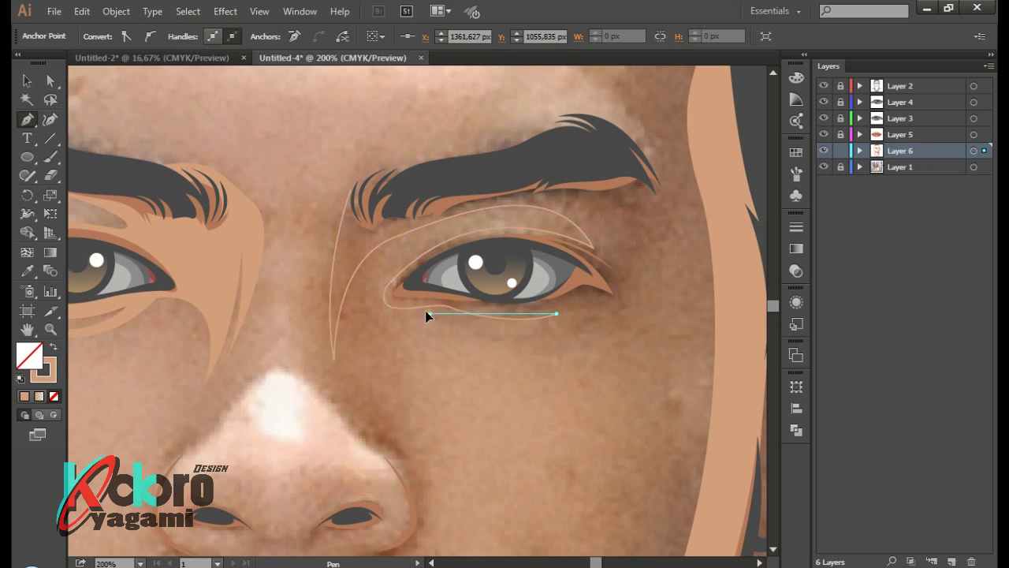
mouse_move(556, 333)
left_mouse_down()
mouse_move(582, 334)
mouse_move(452, 365)
left_mouse_up()
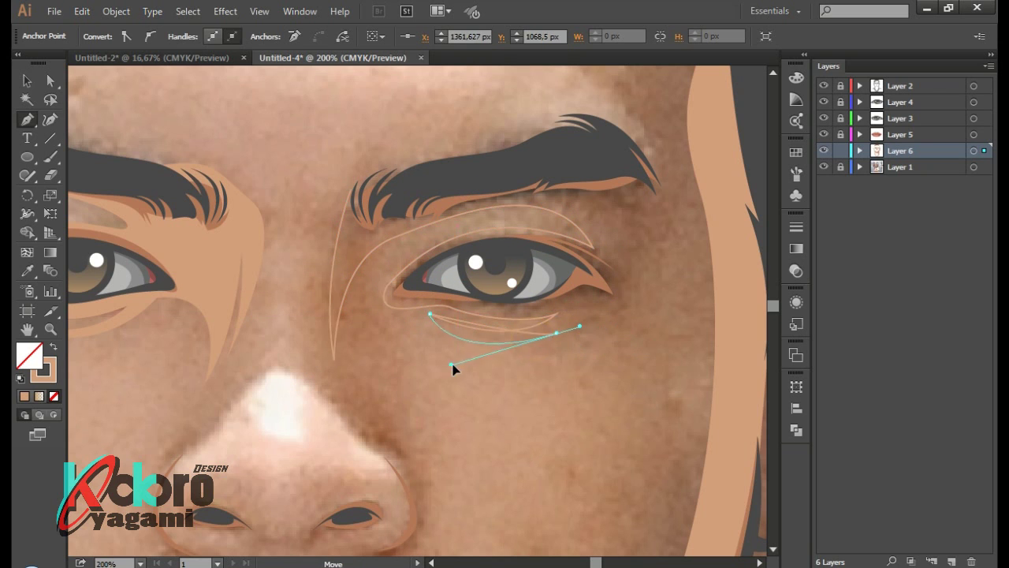
scroll(576, 339, "right", 2)
scroll(576, 339, "right", 2)
left_click_drag(629, 331, 631, 239)
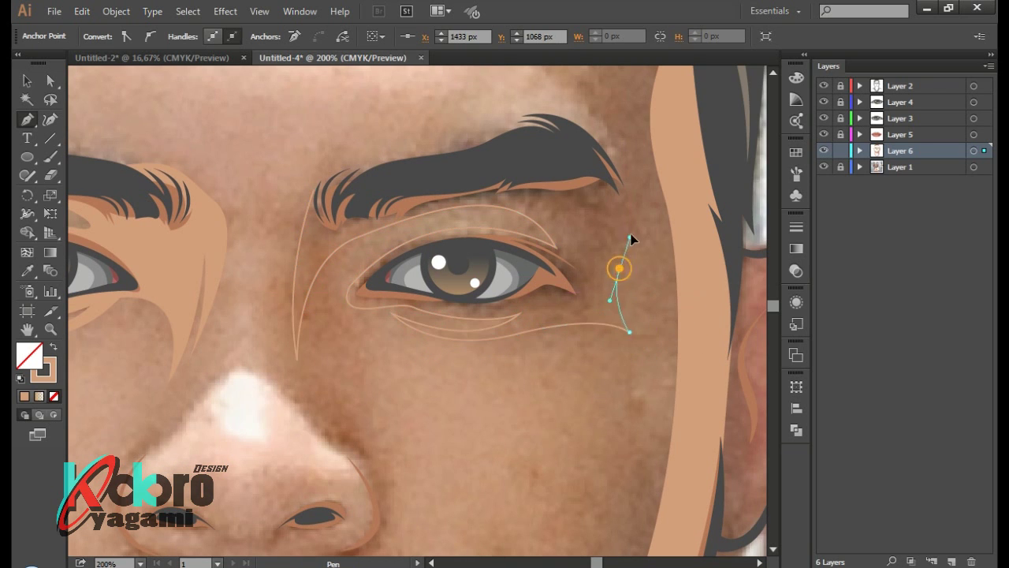
left_click_drag(438, 173, 462, 187)
left_click_drag(313, 189, 282, 176)
key("shift+x")
left_click(500, 405, "ctrl")
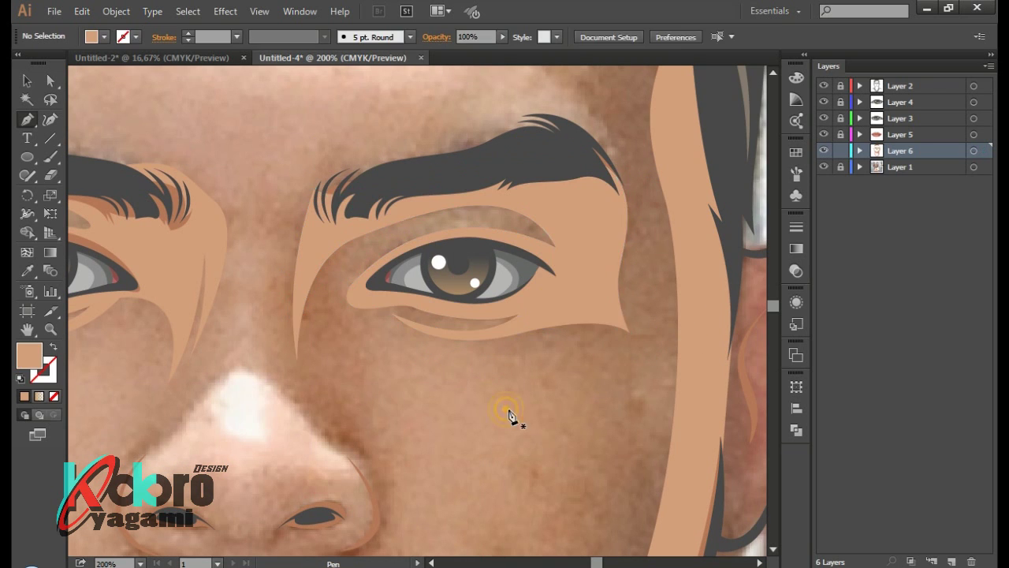
right_click(613, 313)
left_click(806, 281)
Deselect, zoom out to the whole figure, and hide the reference photo layer
key("ctrl+shift+a")
key("ctrl+minus")
key("ctrl+minus")
key("ctrl+minus")
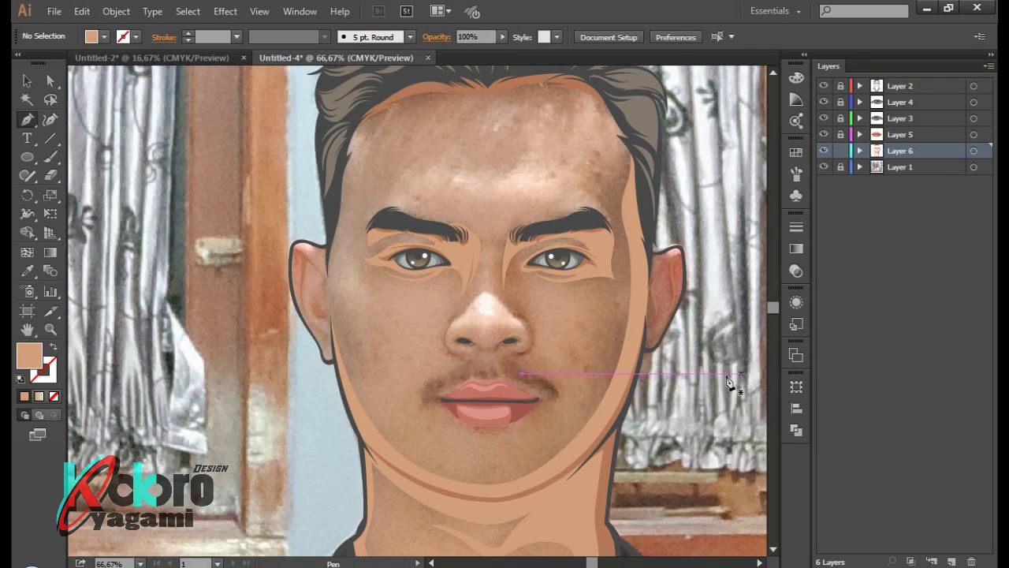
left_click(823, 168)
key("ctrl+minus")
key("ctrl+minus")
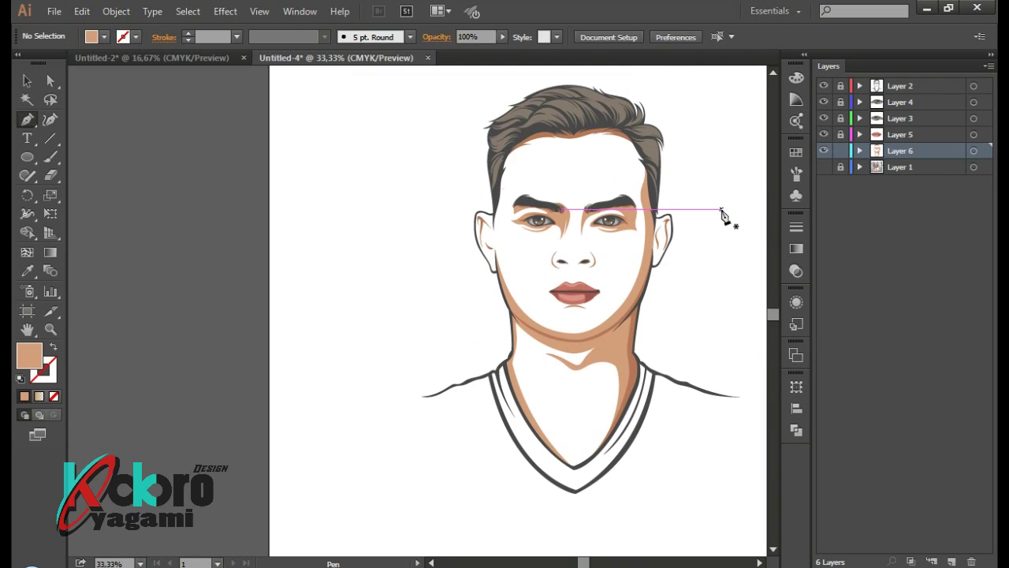
Show the reference photo again and trace a closed shape along the ear's top
left_click(823, 168)
scroll(504, 209, "up", 5)
scroll(505, 209, "up", 1)
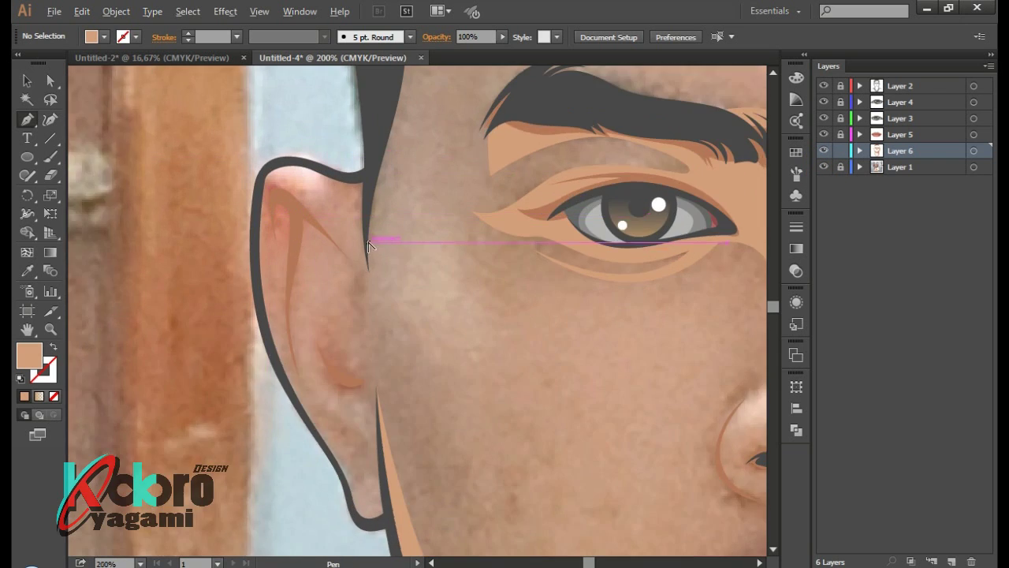
left_click_drag(363, 376, 338, 288)
left_click_drag(269, 170, 297, 181)
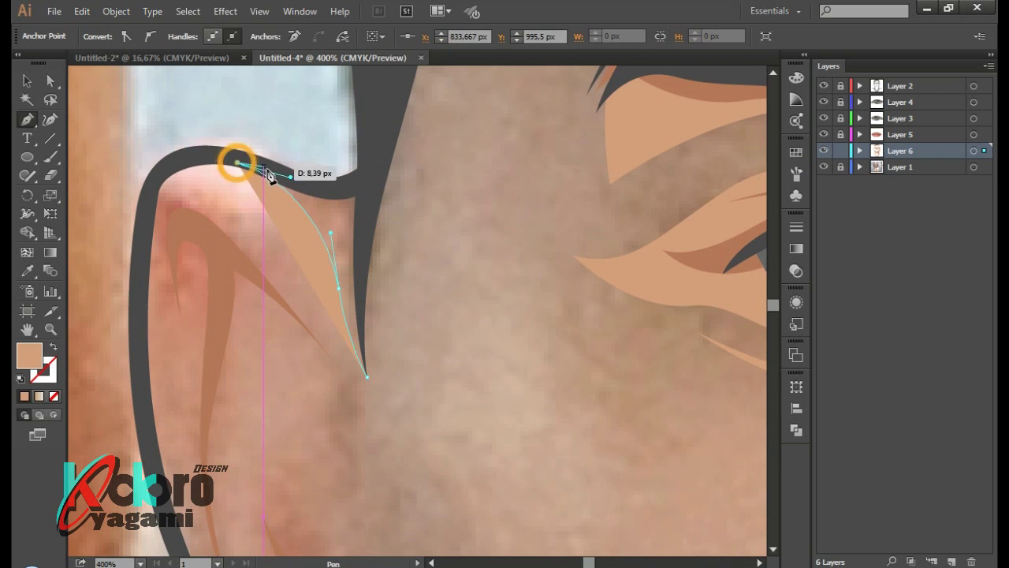
left_click_drag(373, 171, 389, 159)
left_click(366, 376)
Add a closed highlight shape curving down inside the ear
scroll(438, 409, "down", 2)
scroll(438, 409, "left", 2)
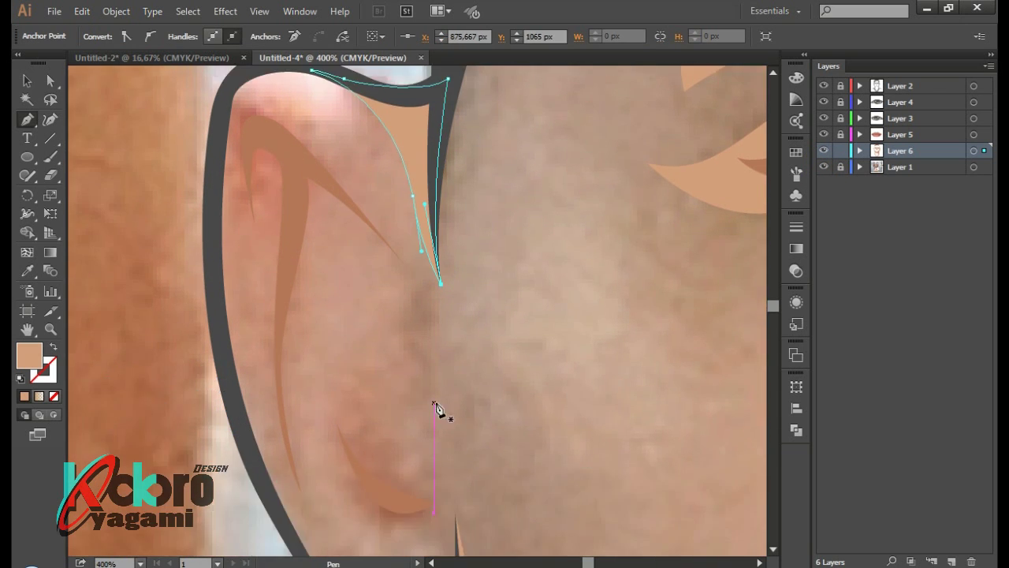
left_click(423, 243)
mouse_move(407, 335)
left_mouse_down()
mouse_move(418, 384)
mouse_move(439, 361)
left_mouse_up()
left_click(423, 243)
Trace an ear detail shape along the rim, give it solid fill, and send it to the back
scroll(471, 368, "up", 3)
scroll(471, 367, "left", 3)
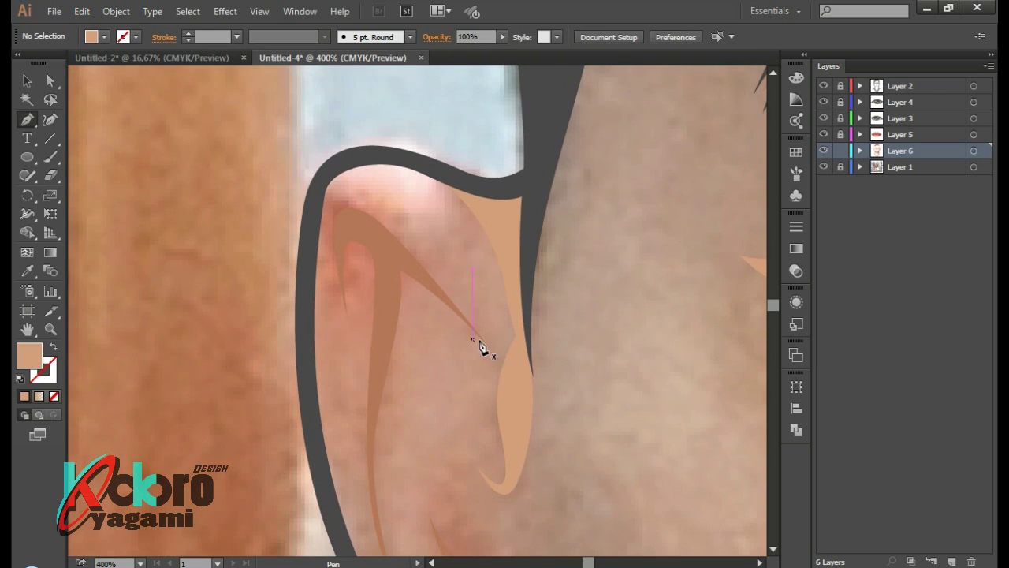
left_click(496, 356)
left_click_drag(390, 216, 353, 187)
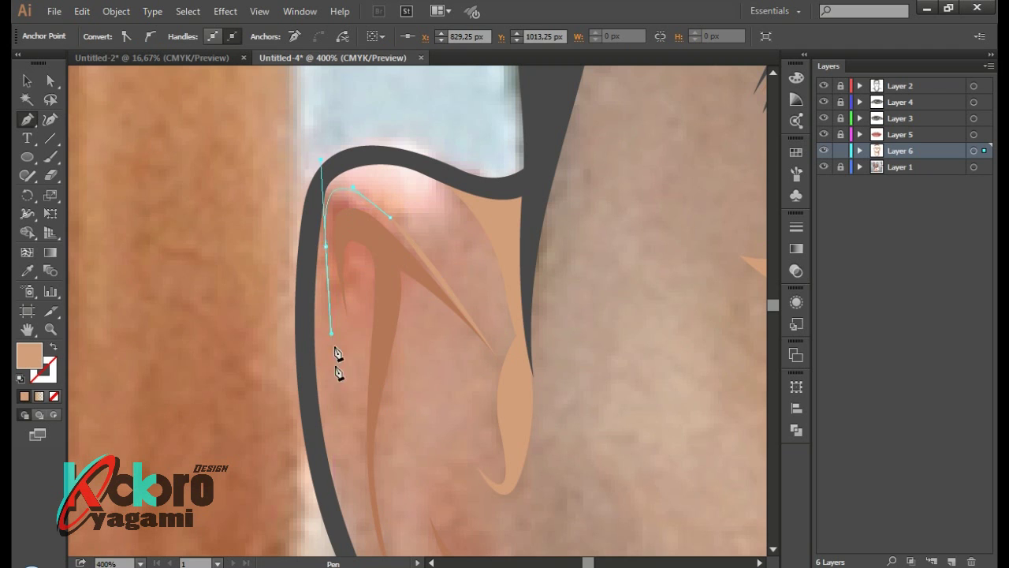
left_click_drag(328, 400, 343, 371)
key("shift+x")
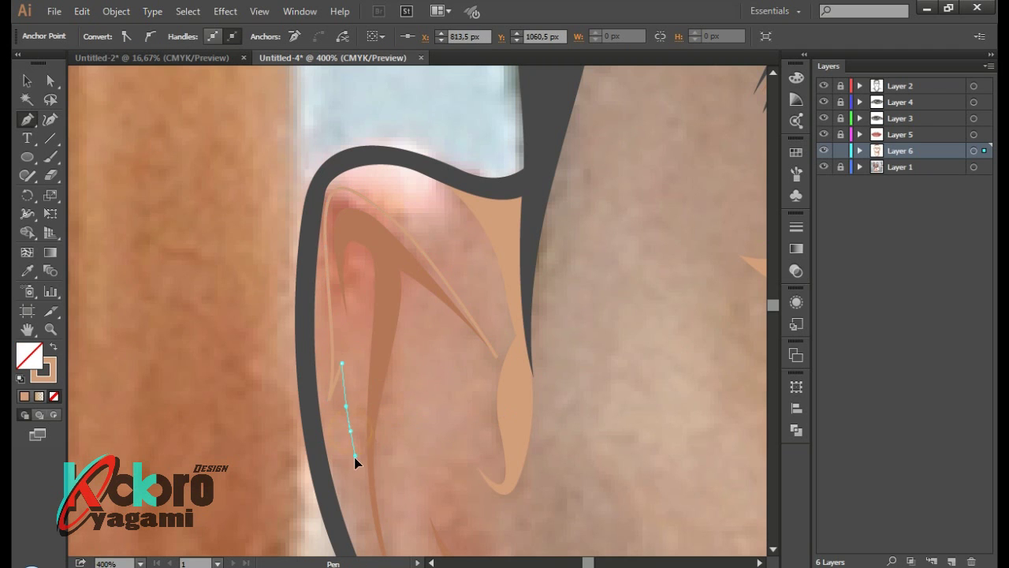
left_click_drag(355, 457, 412, 444)
left_click_drag(466, 477, 502, 519)
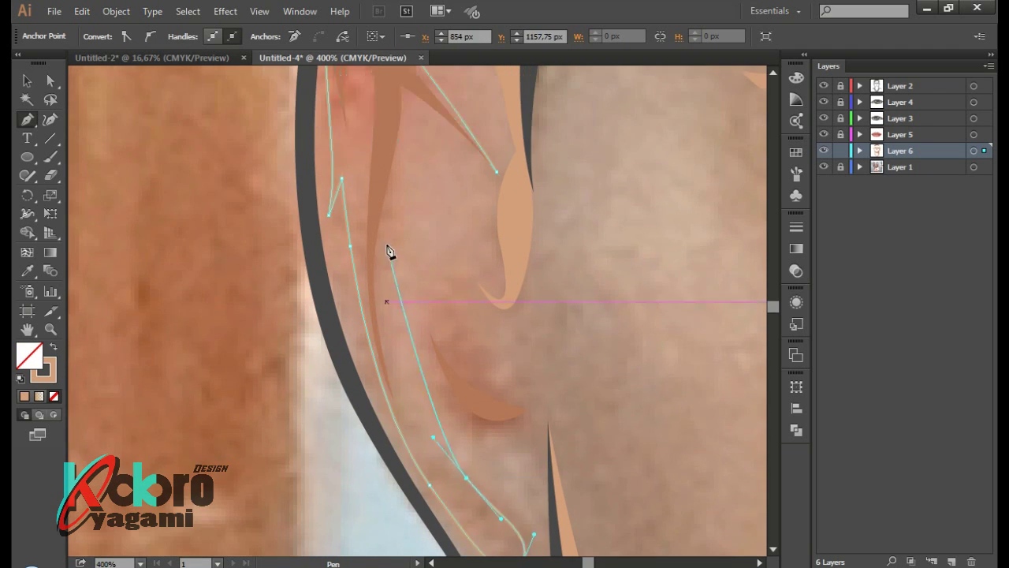
scroll(399, 216, "up", 2)
left_click_drag(417, 192, 484, 245)
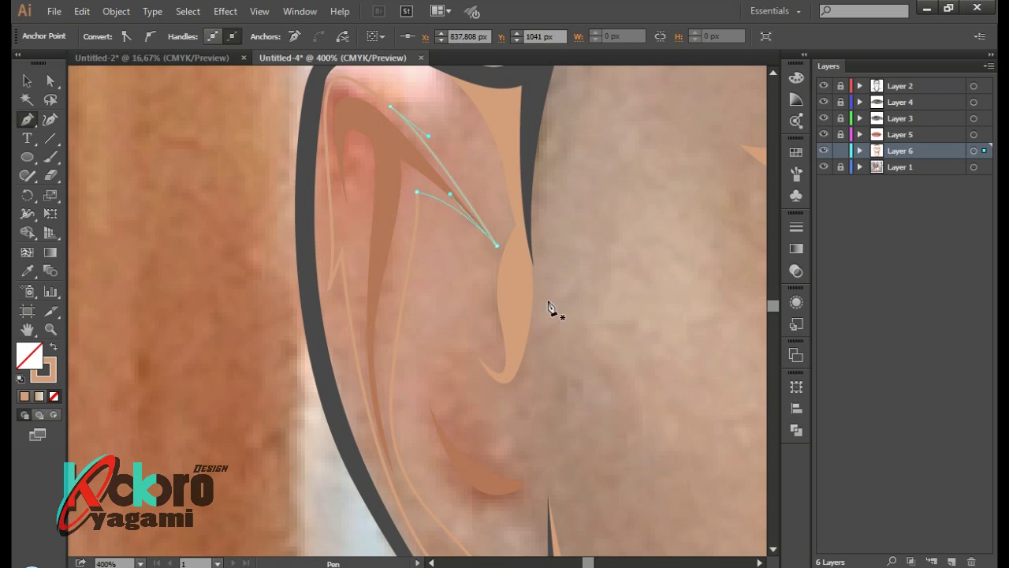
key("shift+x")
right_click(386, 262)
left_click(612, 534)
Start an outline-only curve tracing down the inner ear from its top
key("ctrl+minus")
key("ctrl+minus")
key("ctrl+minus")
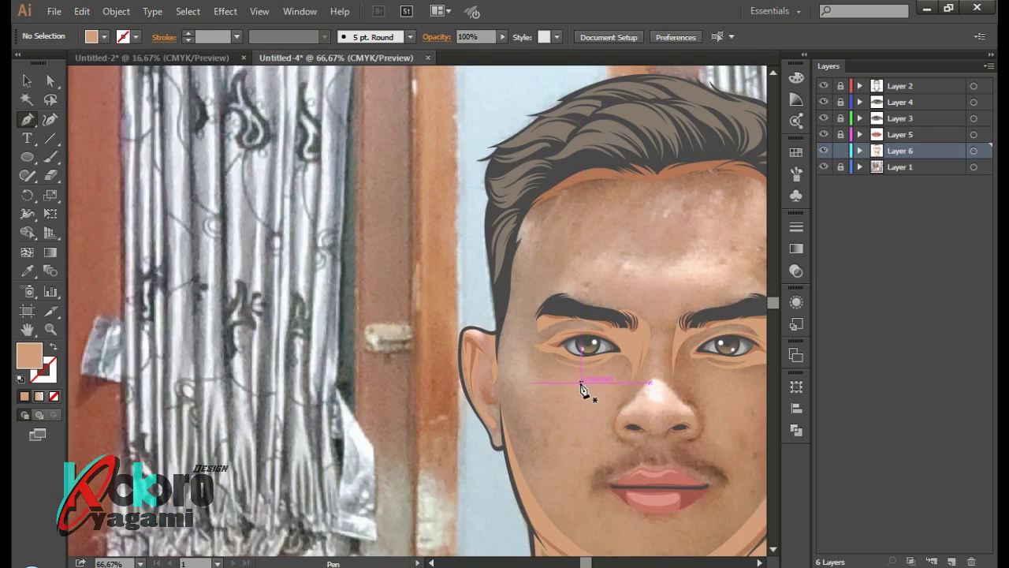
key("ctrl+plus")
key("ctrl+plus")
key("ctrl+plus")
key("ctrl+plus")
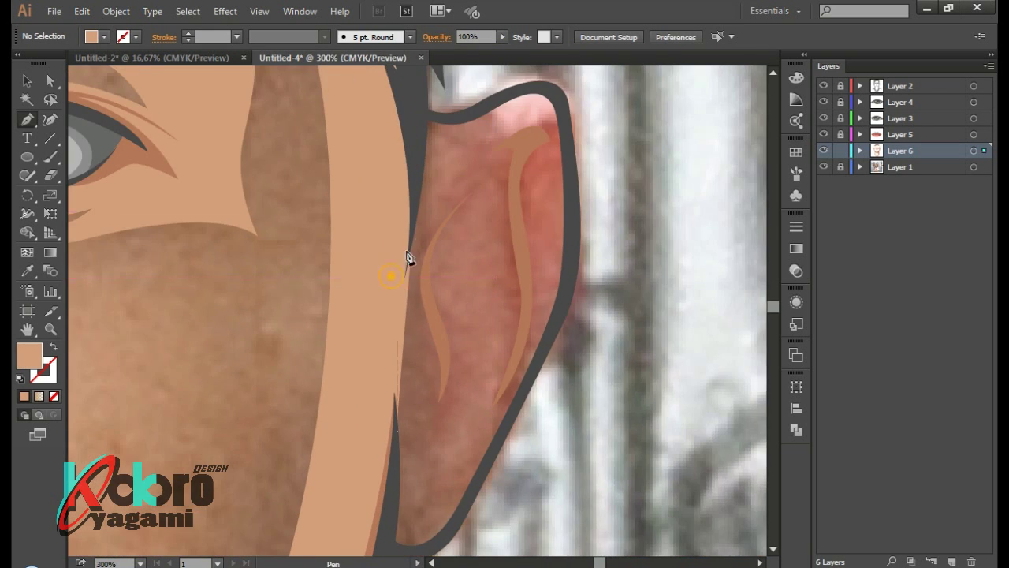
key("shift+x")
left_click_drag(565, 132, 571, 164)
left_click_drag(551, 325, 510, 420)
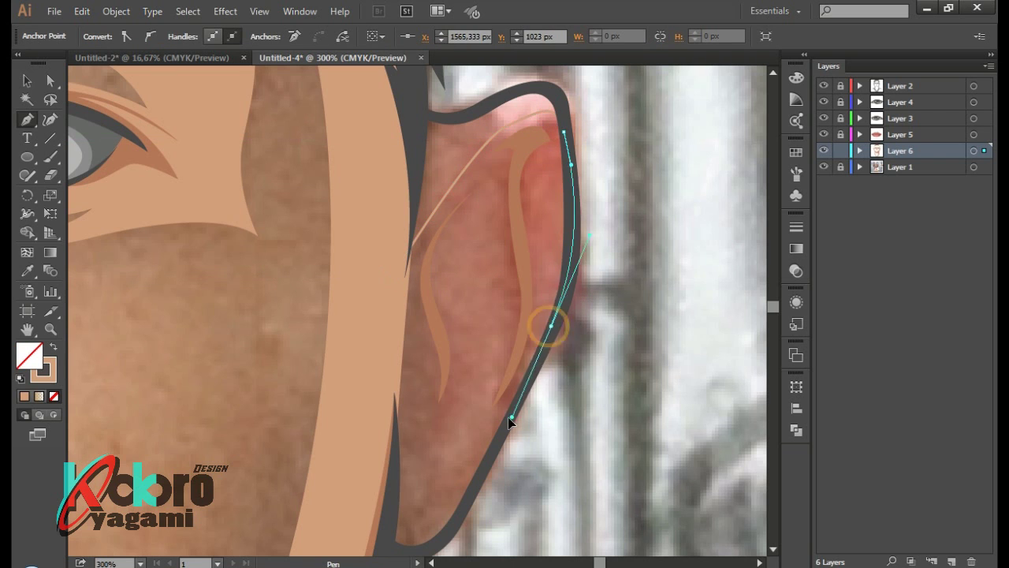
left_click_drag(542, 178, 519, 131)
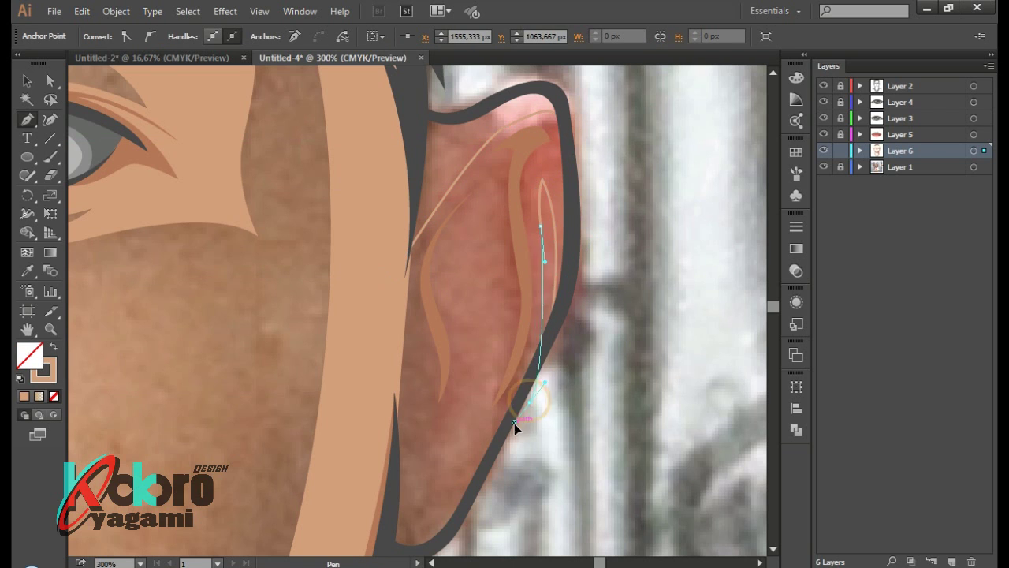
left_click_drag(509, 430, 462, 447)
Continue the inner ear trace along the lower ear and outer edge toward the earlobe
scroll(484, 489, "down", 2)
left_click(394, 473)
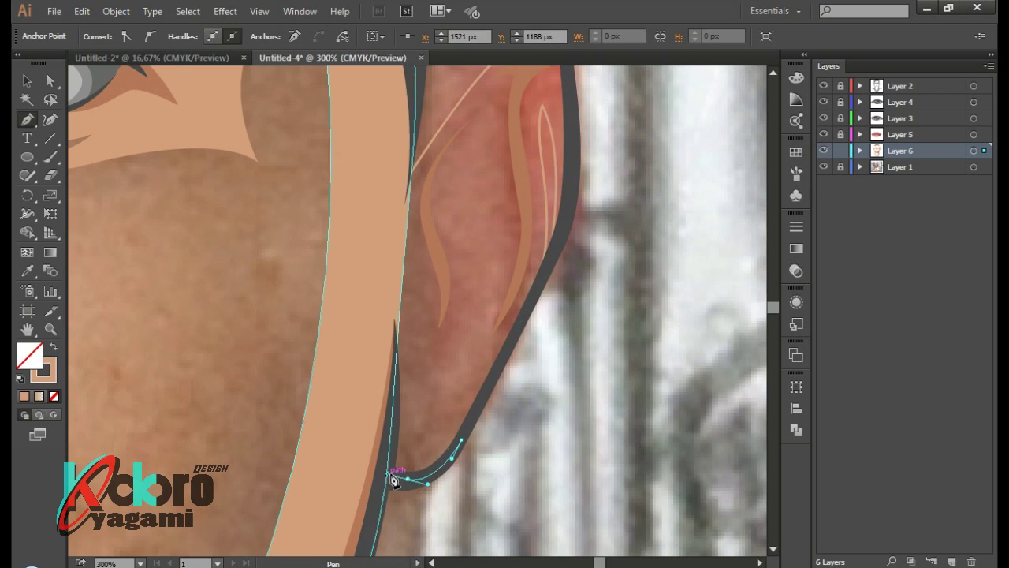
left_click(392, 394)
left_click_drag(427, 409, 457, 379)
scroll(458, 379, "up", 3)
left_click_drag(495, 347, 500, 359)
left_click_drag(495, 196, 507, 198)
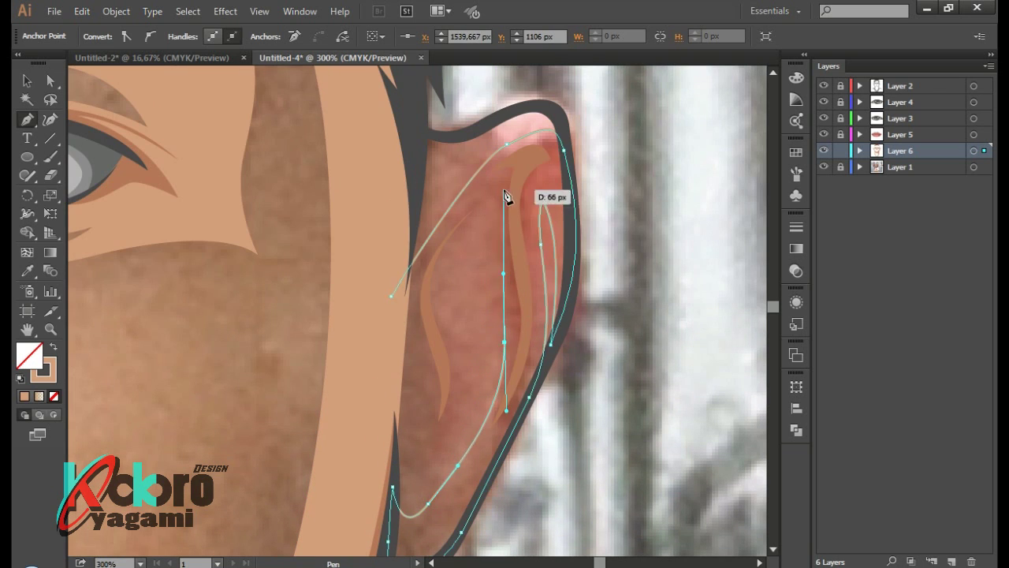
left_click_drag(446, 317, 465, 378)
mouse_move(445, 436)
left_mouse_down()
mouse_move(444, 459)
mouse_move(434, 424)
left_mouse_up()
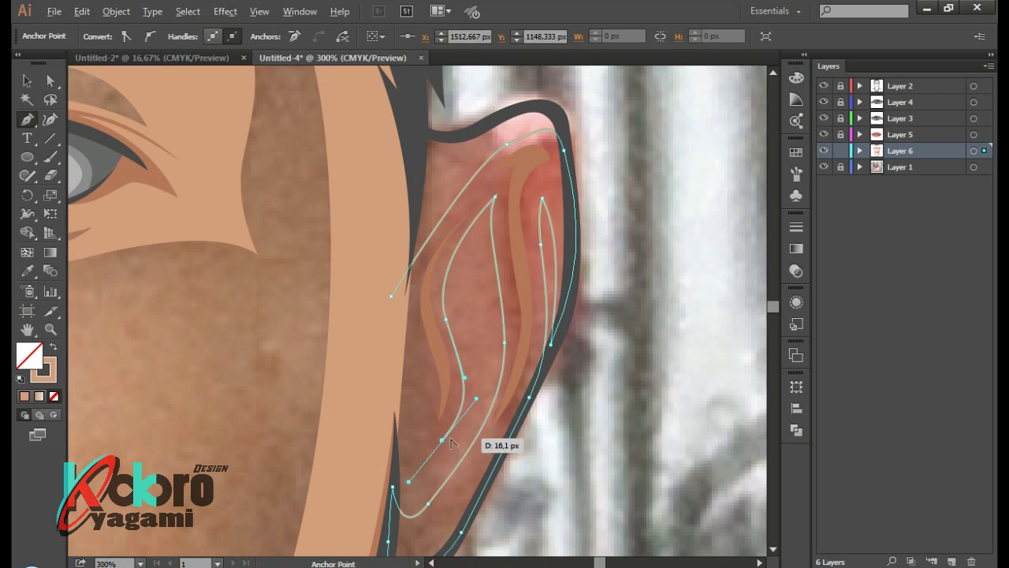
Draw and close a final inner ear shape, then deselect it
left_click(466, 337)
left_click_drag(390, 479, 277, 514)
left_click_drag(395, 293, 399, 256)
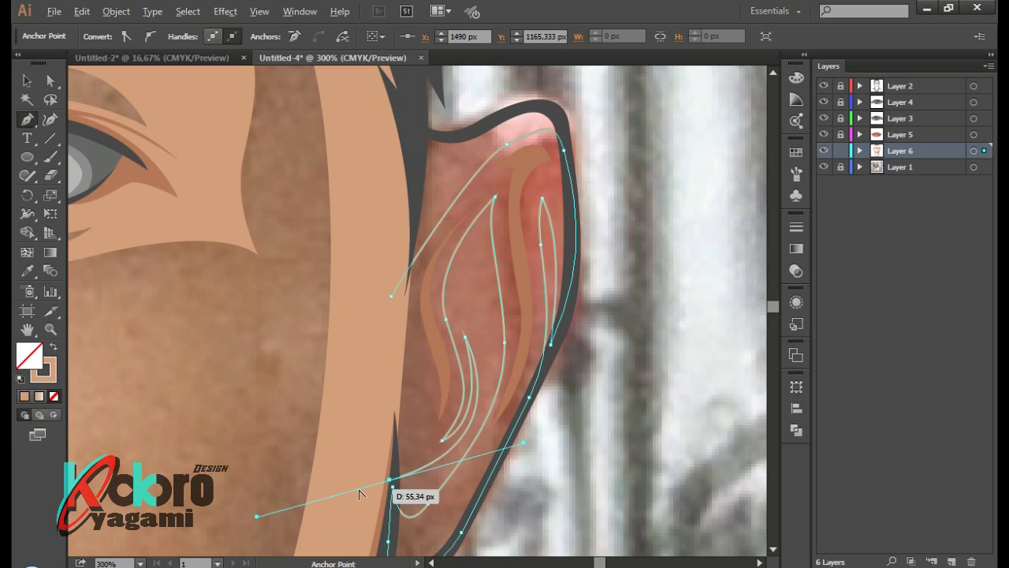
left_click_drag(451, 232, 485, 147)
left_click(466, 338)
left_click(631, 356, "ctrl")
scroll(623, 364, "down", 3)
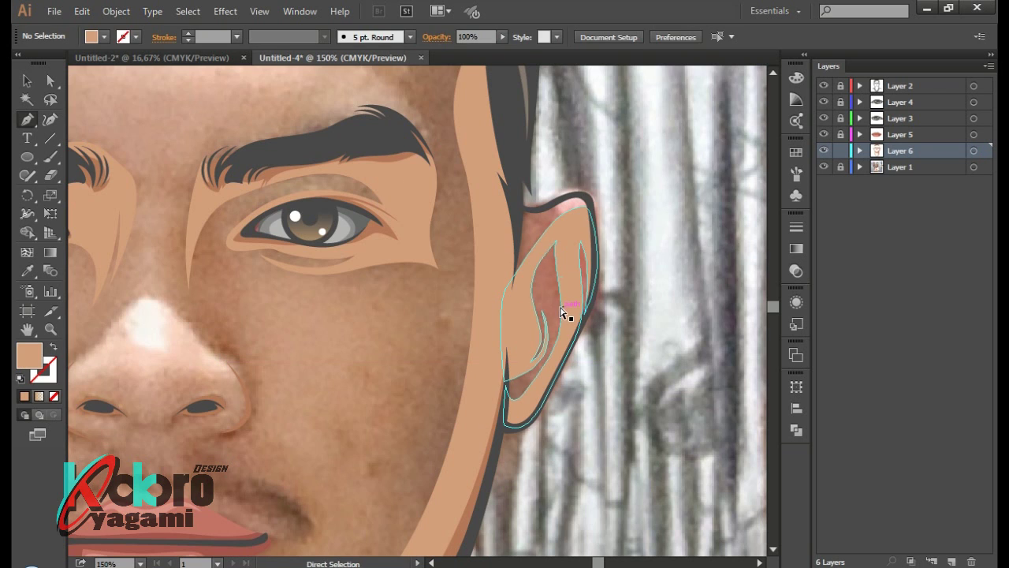
right_click(568, 315)
key("Escape")
left_click(674, 360, "ctrl")
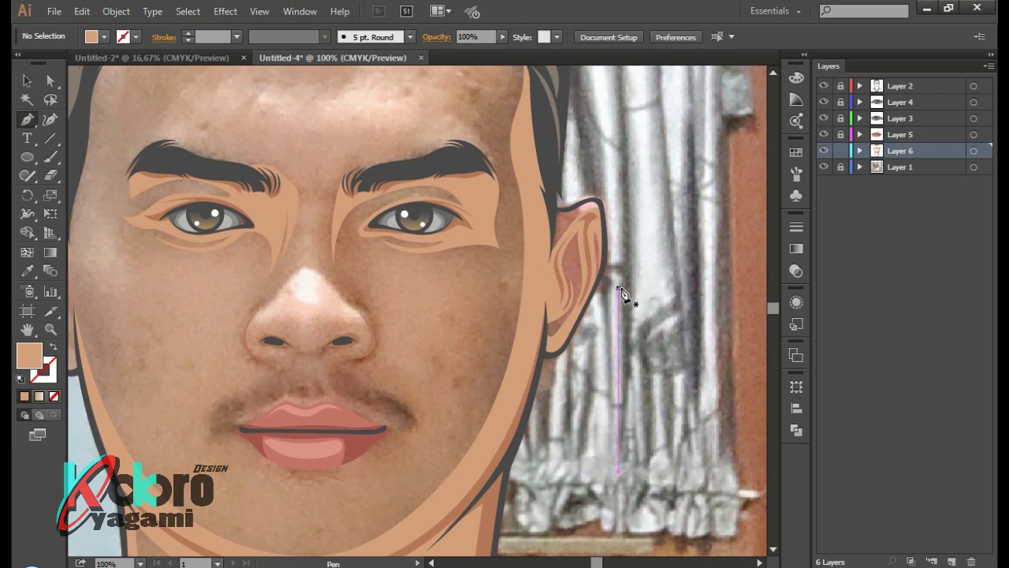
Compare against the reference photo, then start the nose outline along its left edge
scroll(421, 248, "down", 1)
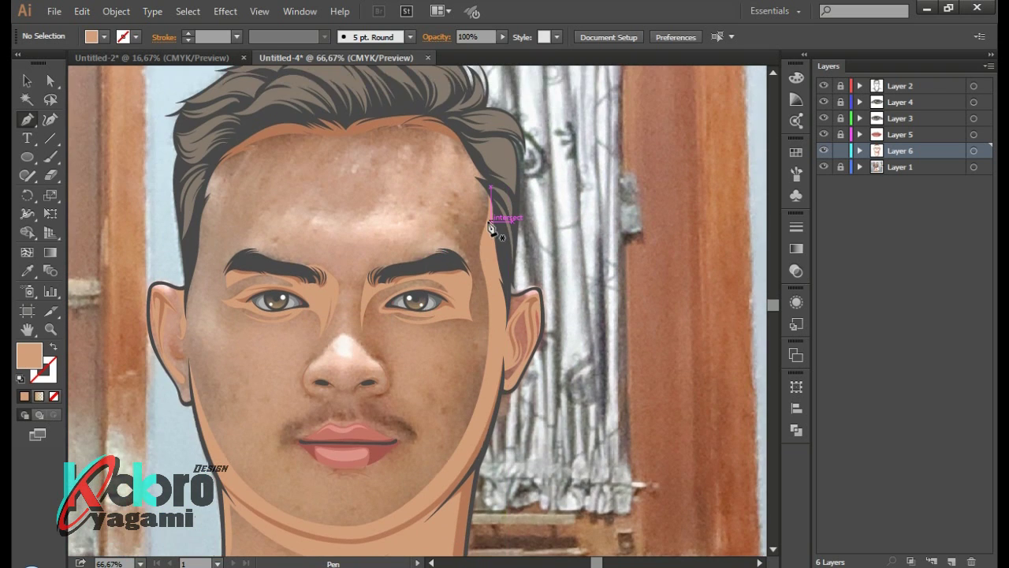
scroll(568, 176, "down", 1)
scroll(758, 218, "down", 1)
left_click(823, 167)
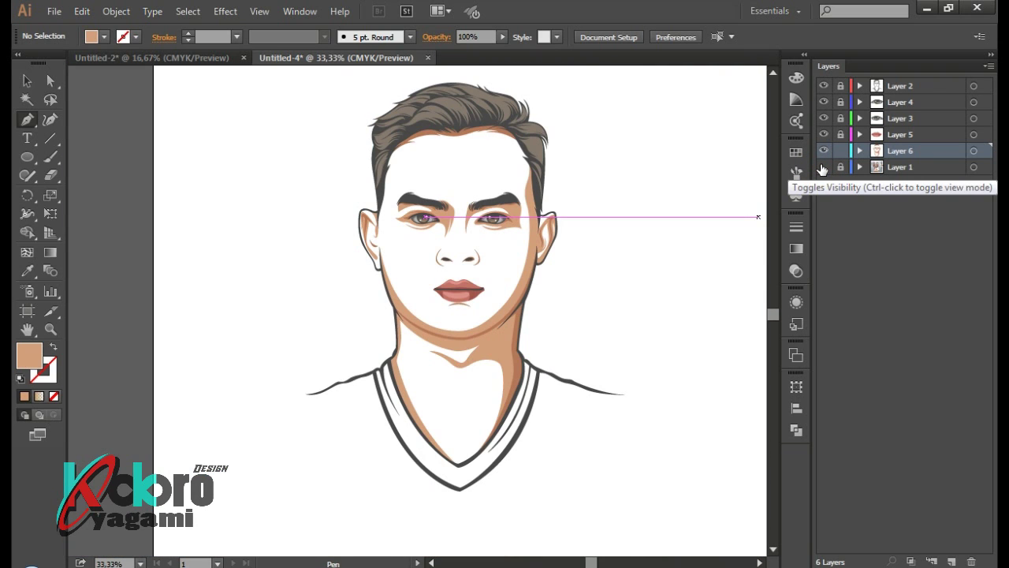
left_click(822, 167)
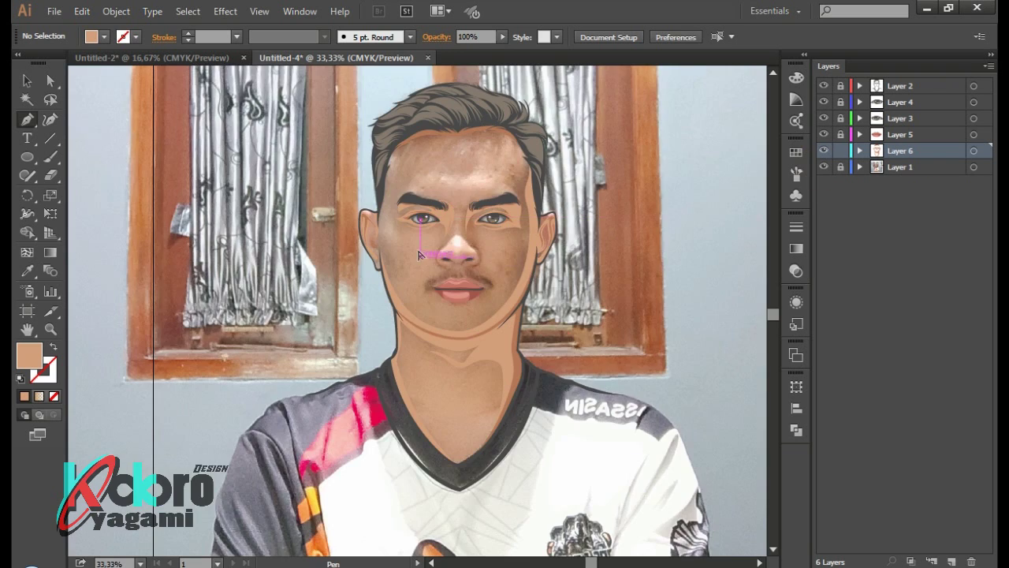
scroll(473, 261, "up", 5)
scroll(466, 279, "up", 1)
scroll(474, 236, "down", 1)
left_click(496, 168)
left_click_drag(472, 319, 489, 342)
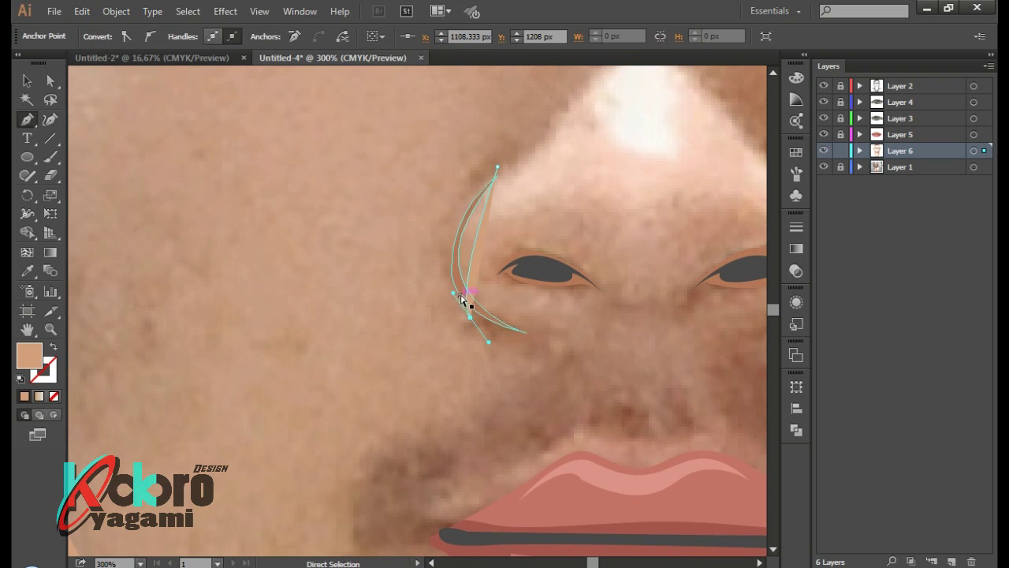
key("shift+x")
Continue the nose outline around the right edge and right nostril, closing it at the start
scroll(529, 349, "right", 1, "ctrl")
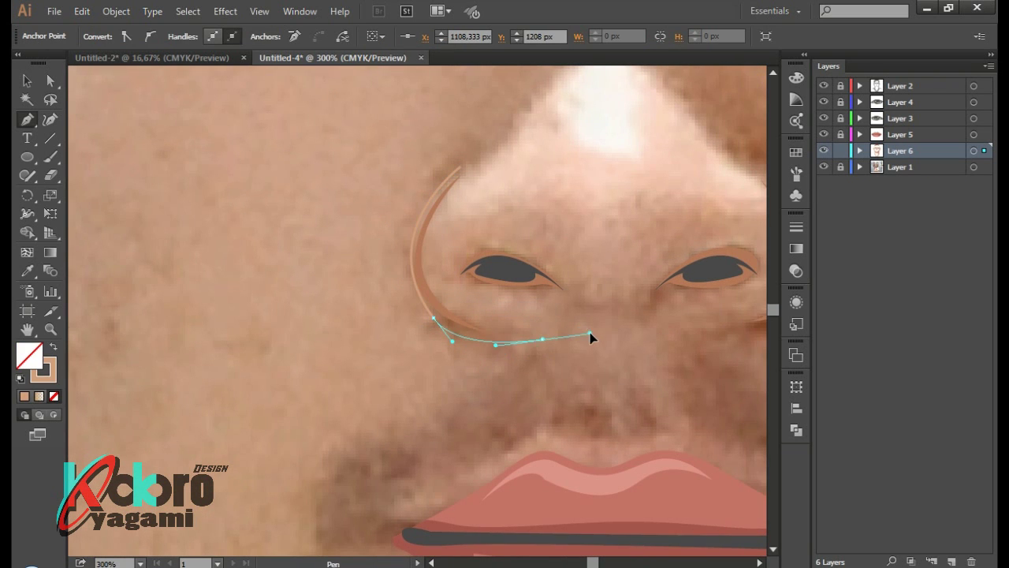
scroll(710, 343, "right", 2)
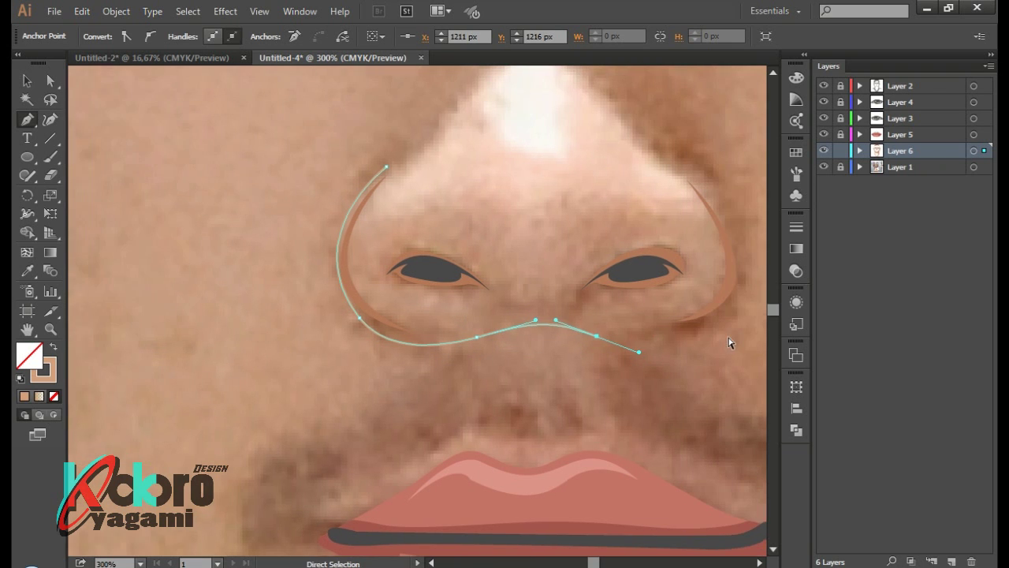
scroll(630, 339, "right", 2)
scroll(592, 347, "up", 2)
left_click_drag(668, 350, 680, 333)
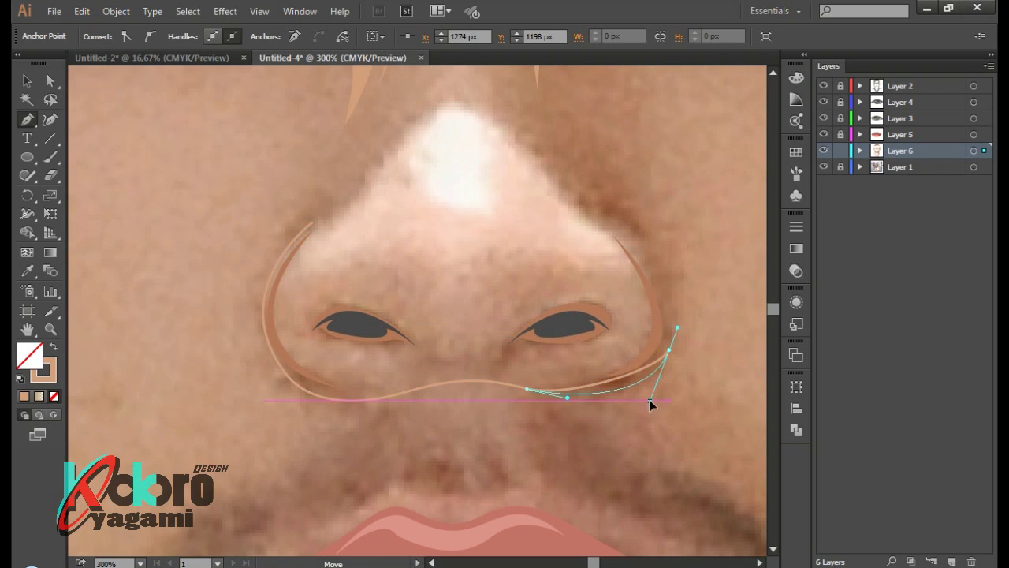
left_click_drag(592, 222, 495, 201)
left_click(591, 222)
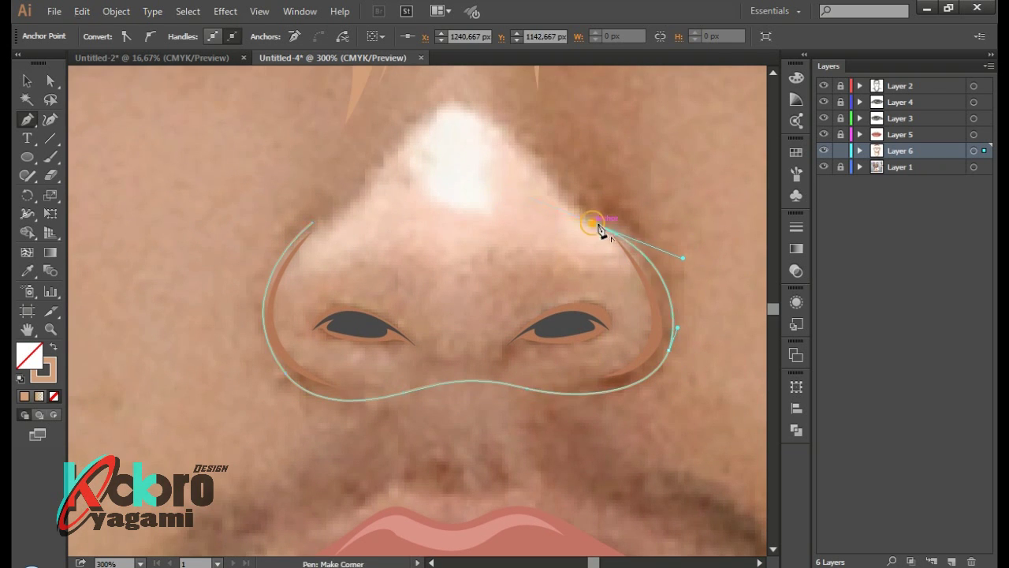
left_click_drag(623, 345, 563, 407)
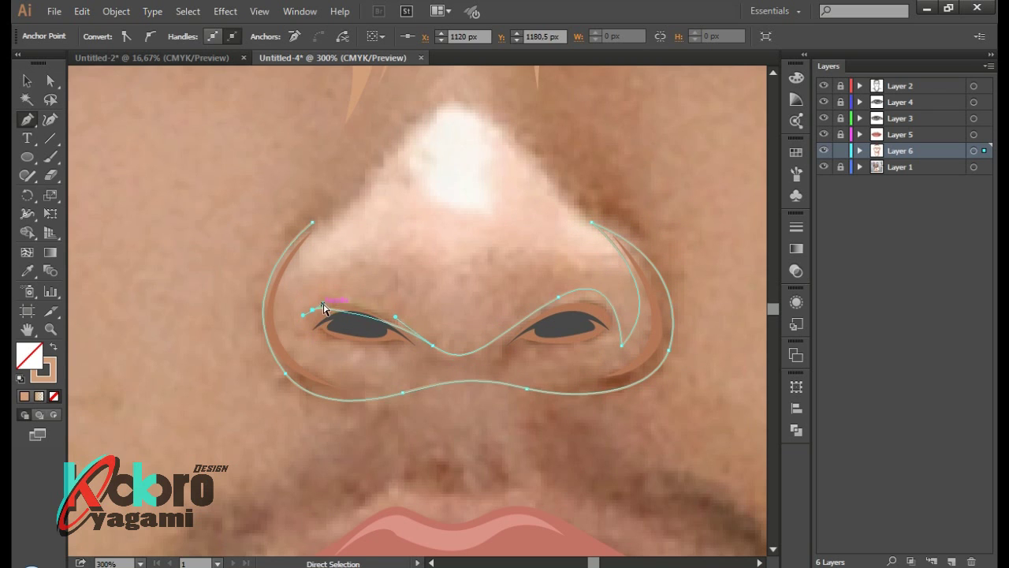
mouse_move(323, 306)
left_mouse_down()
mouse_move(335, 352)
mouse_move(298, 272)
left_mouse_up()
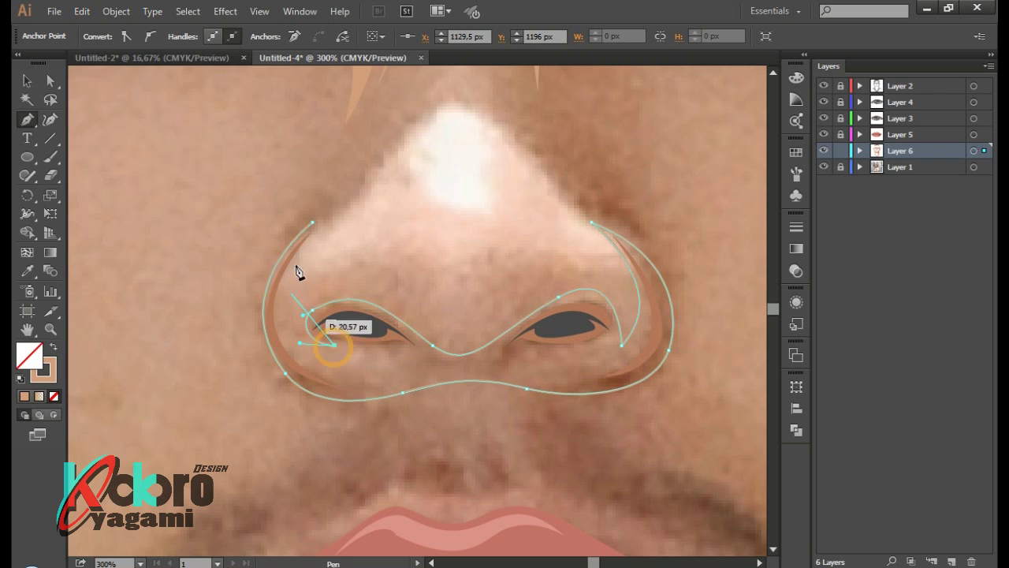
Curve a shading segment up the left nostril and adjust the nose path's anchors
mouse_move(314, 350)
left_mouse_down()
mouse_move(333, 368)
mouse_move(312, 319)
mouse_move(330, 308)
left_mouse_up()
scroll(309, 357, "up", 3)
left_click(50, 80)
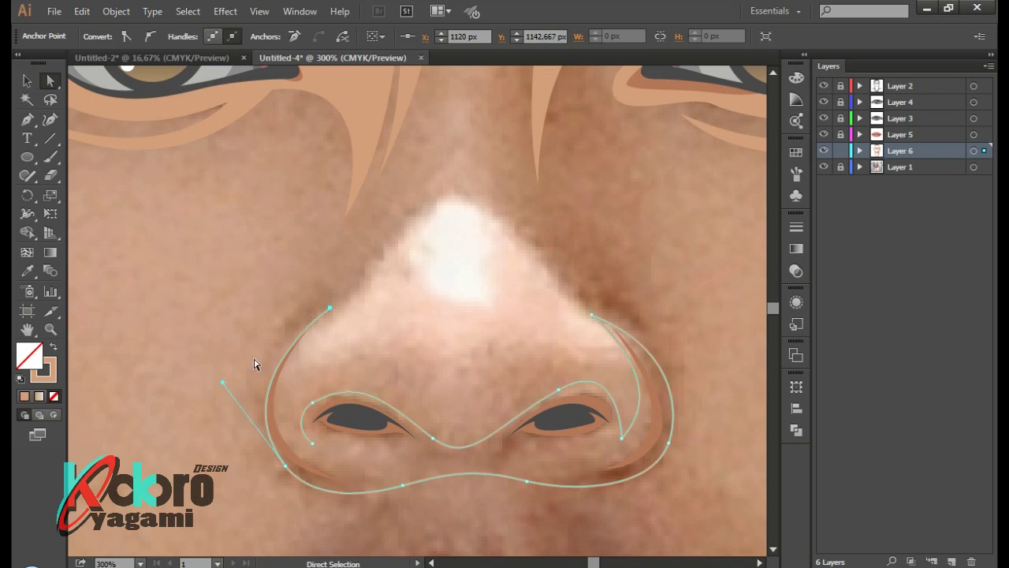
left_click_drag(295, 477, 288, 479)
left_click(313, 444)
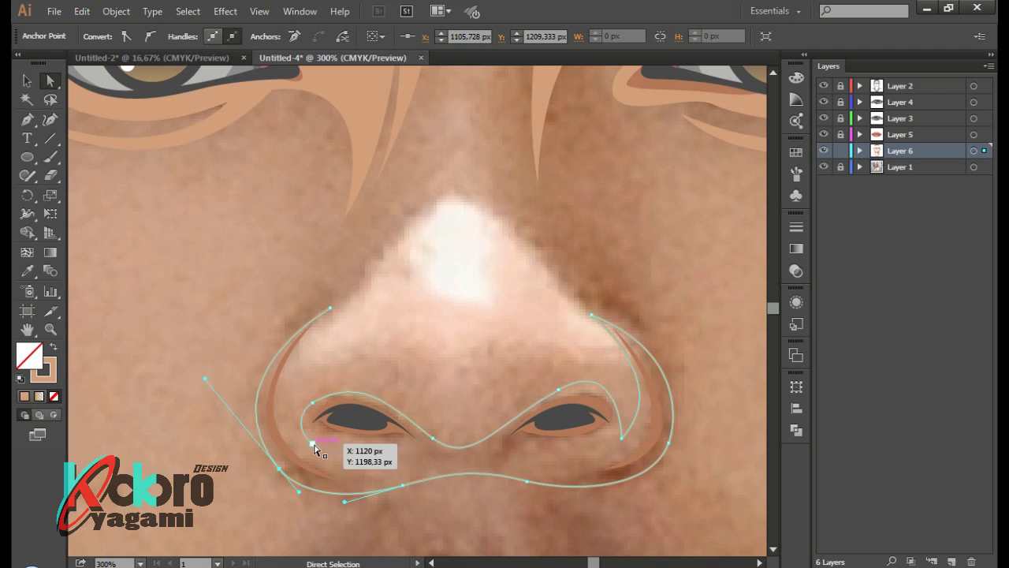
key("p")
left_click(313, 444)
left_click_drag(330, 307, 331, 308)
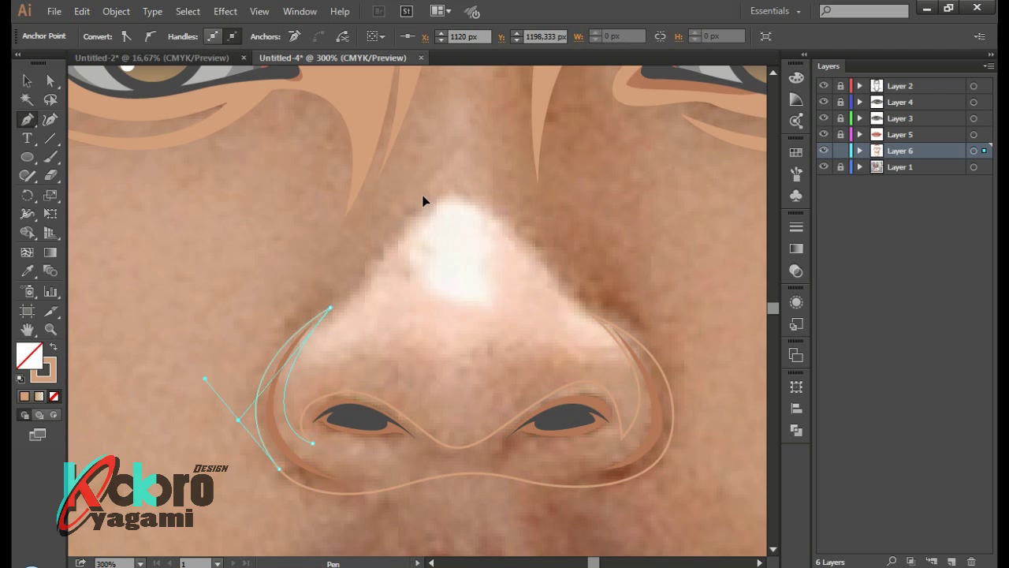
Fill the nose shape peach and send it behind the nostrils
key("shift+x")
right_click(524, 172)
left_click(732, 445)
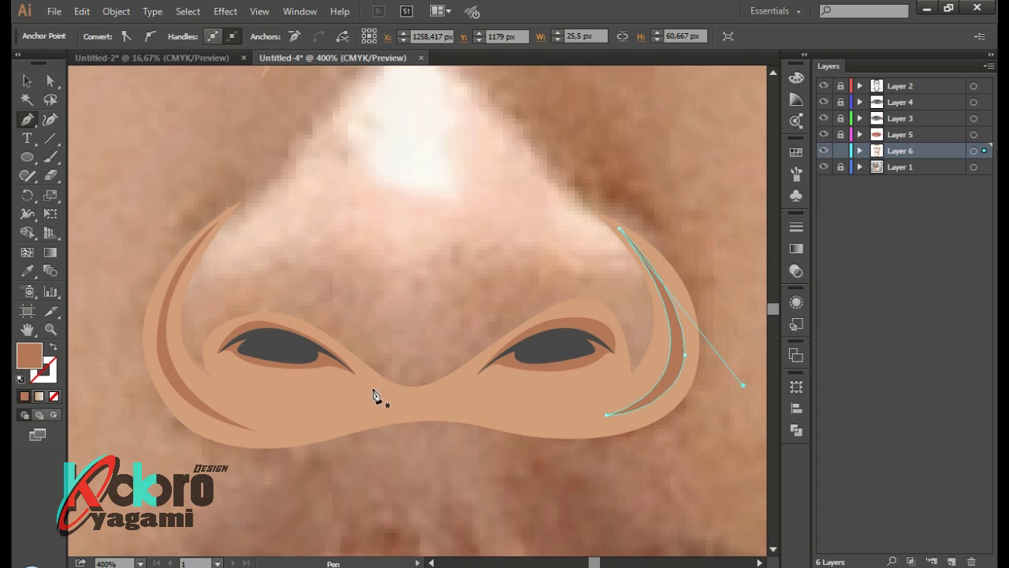
Draw a small curved shape under the nose tip, then zoom out
left_click(373, 389)
left_click_drag(460, 388, 532, 345)
left_click_drag(373, 389, 376, 406)
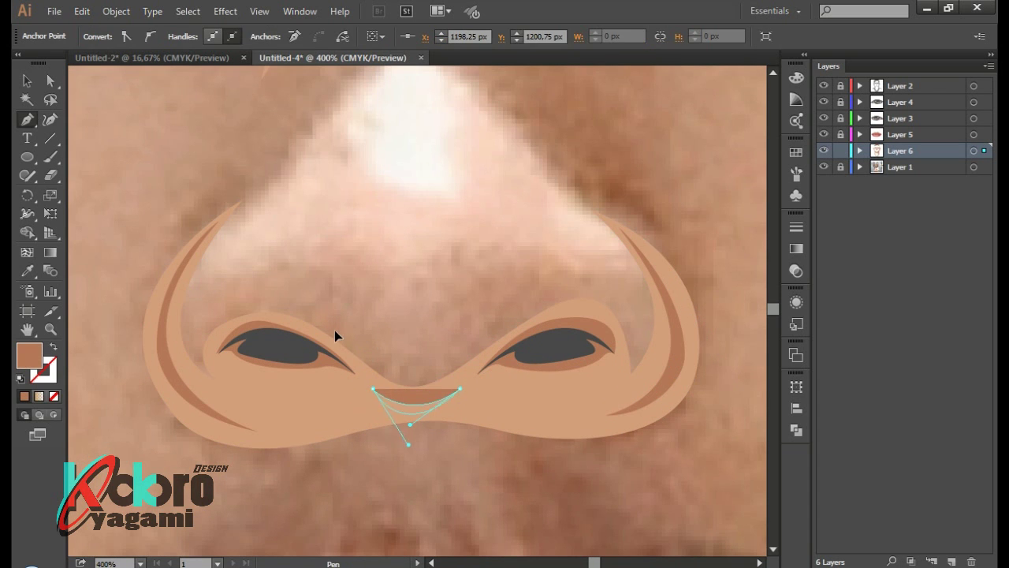
key("ctrl+minus")
key("ctrl+minus")
key("ctrl+minus")
key("ctrl+minus")
key("ctrl+minus")
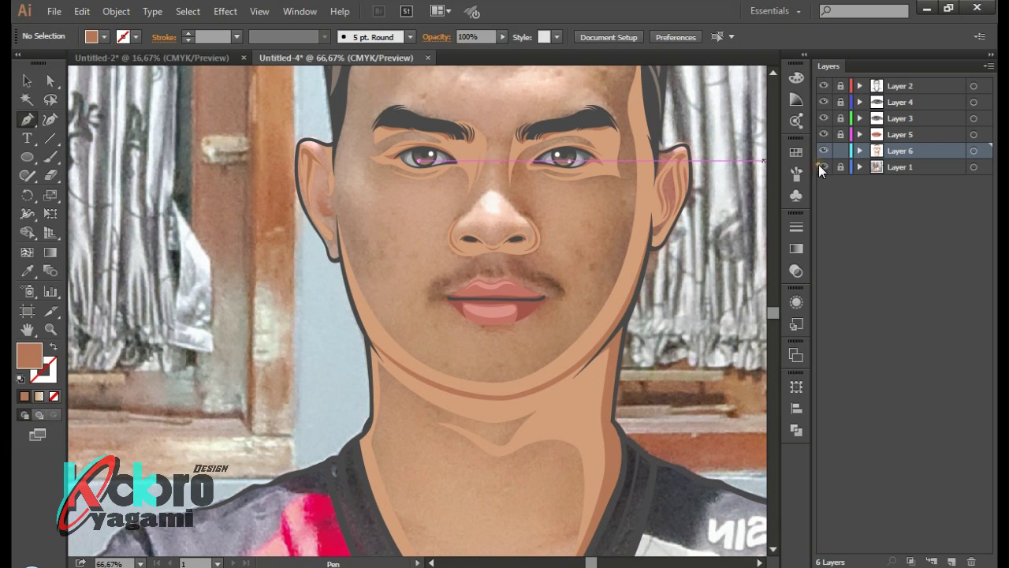
Check the reference photo and swap fill and stroke on the eye and brow shape
left_click(823, 166)
left_click(824, 167)
scroll(541, 172, "up", 2)
scroll(544, 189, "up", 1)
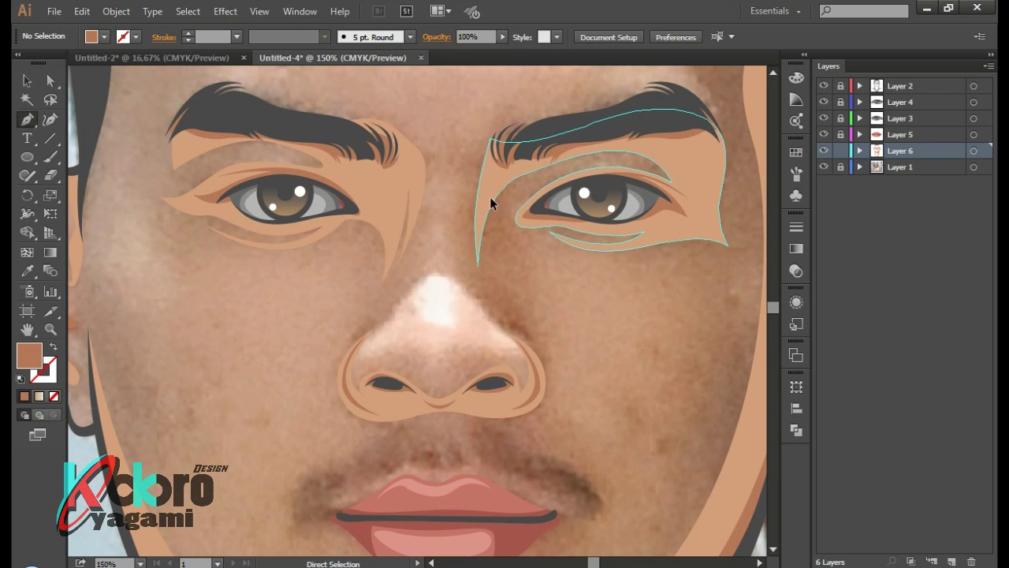
left_click(490, 196, "ctrl")
left_click(552, 229)
key("shift+x")
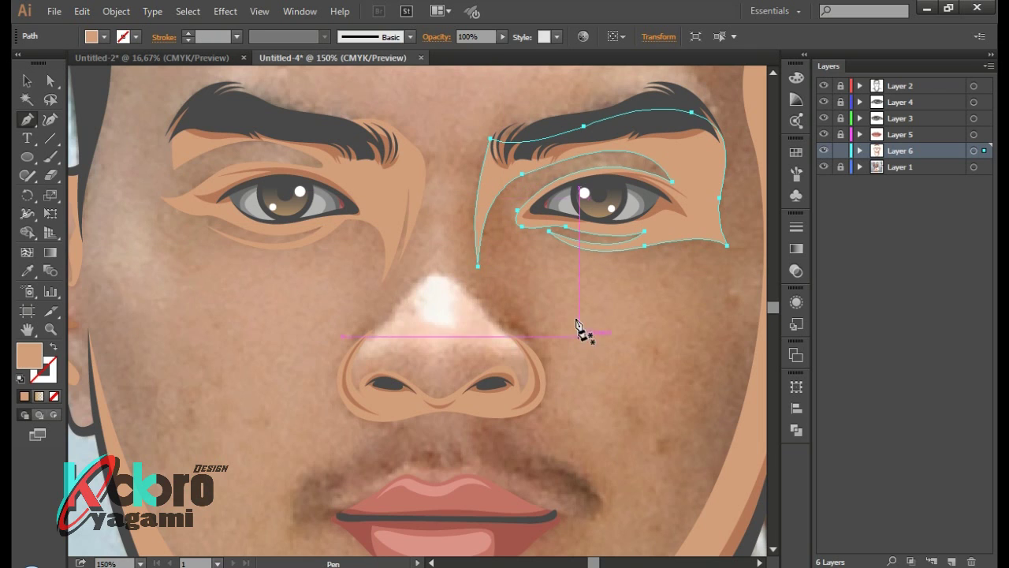
left_click(465, 206, "ctrl")
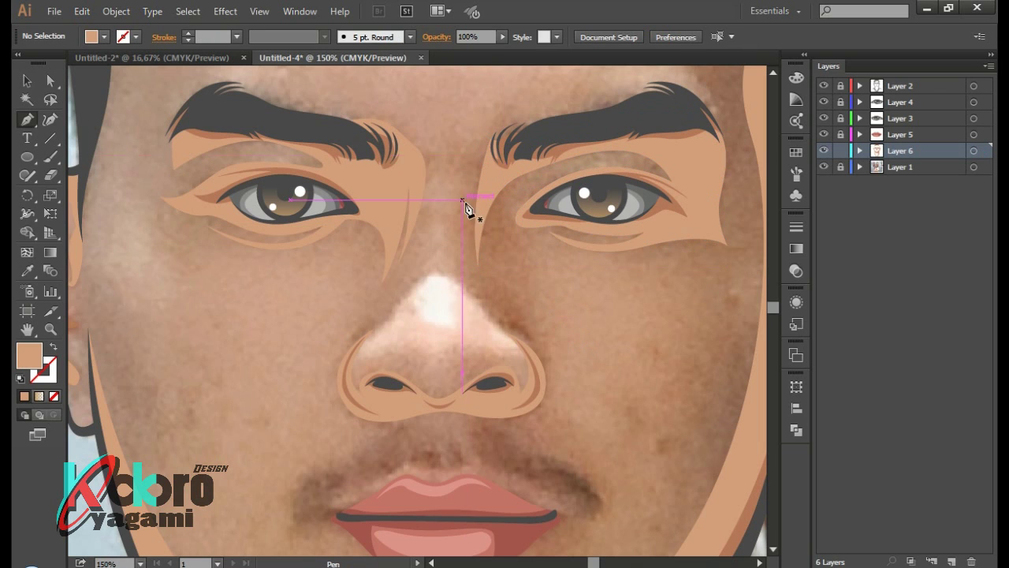
Trace a closed shading shape from the inner brow down beside the nose
left_click(491, 153)
left_click_drag(475, 286, 498, 340)
left_click_drag(453, 254, 455, 219)
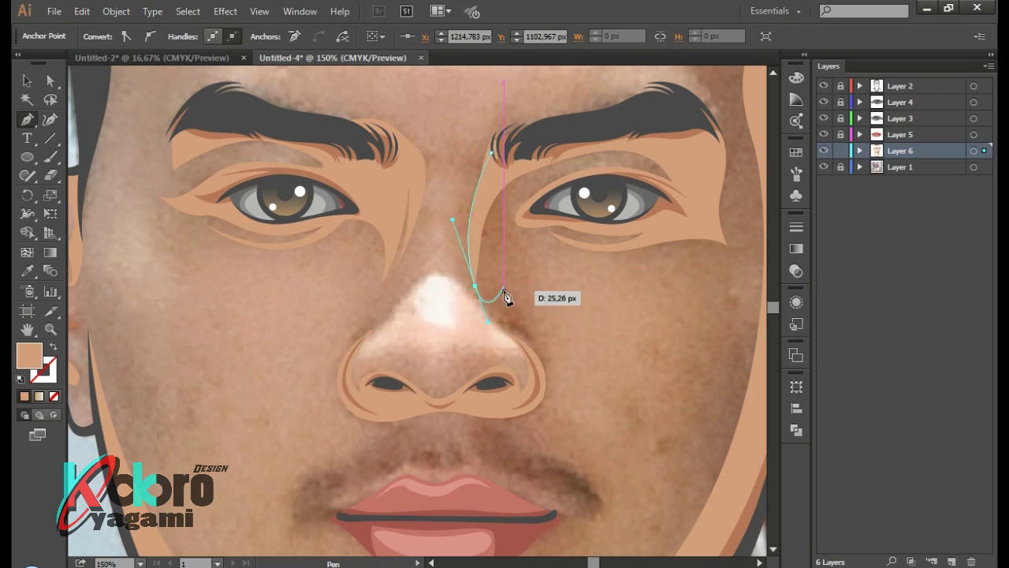
scroll(521, 307, "down", 2)
scroll(507, 281, "up", 1)
left_click_drag(517, 302, 531, 314)
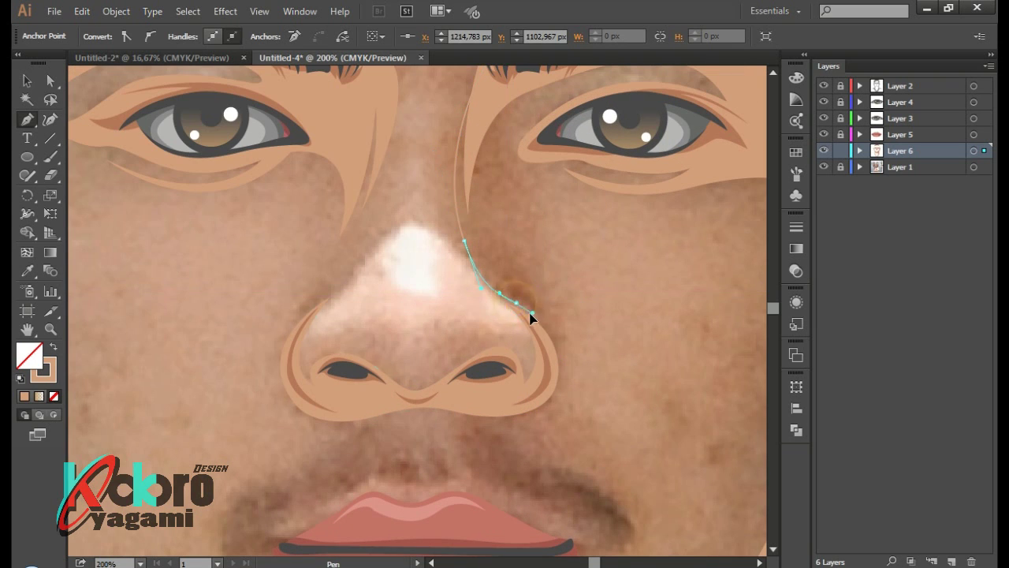
scroll(512, 308, "up", 8)
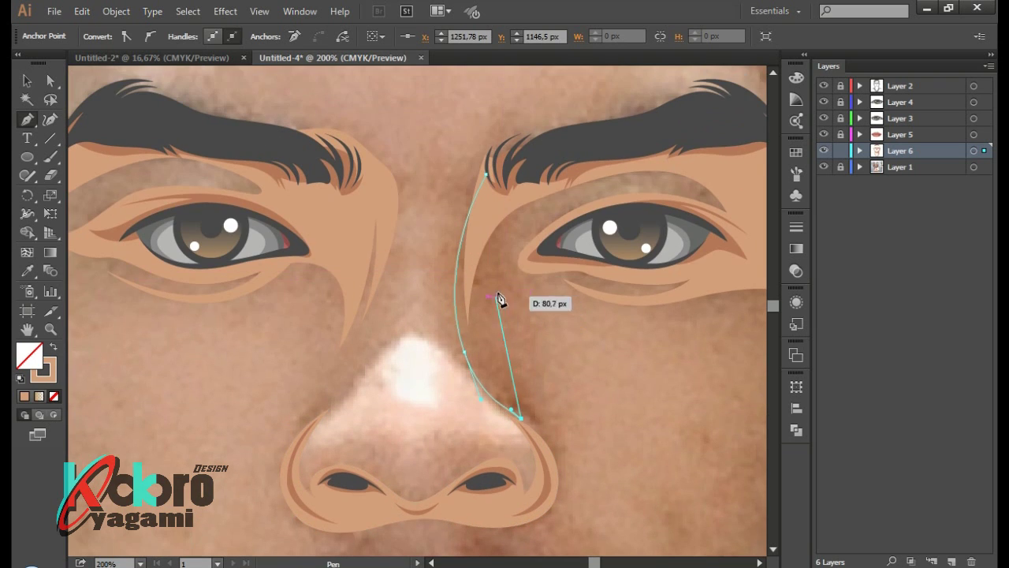
left_click_drag(537, 249, 622, 138)
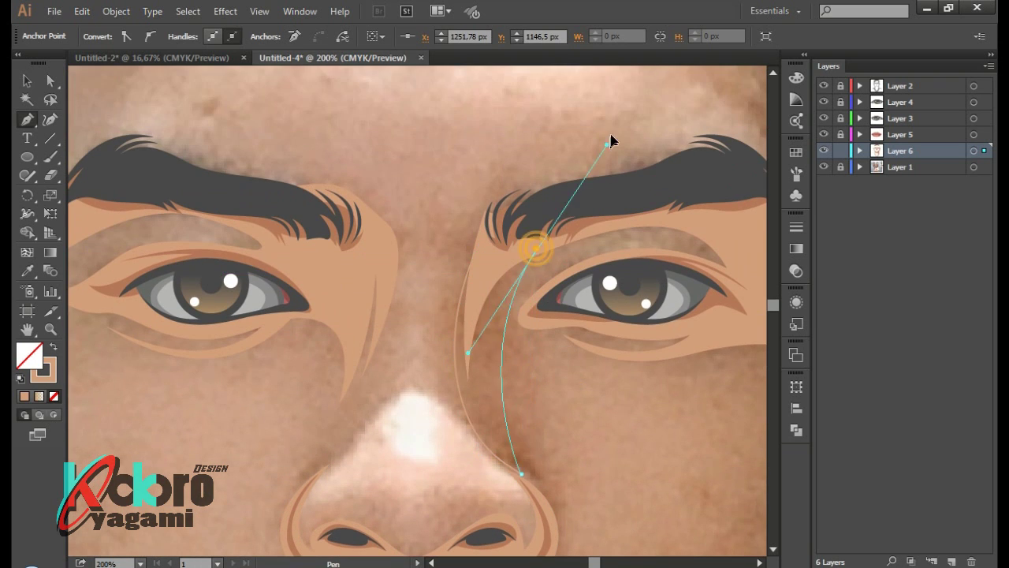
left_click(487, 229)
Give the shading a tan fill with no stroke, send it to back, and review
key("shift+x")
right_click(490, 280)
left_click(721, 552)
key("ctrl+minus")
key("ctrl+minus")
key("ctrl+minus")
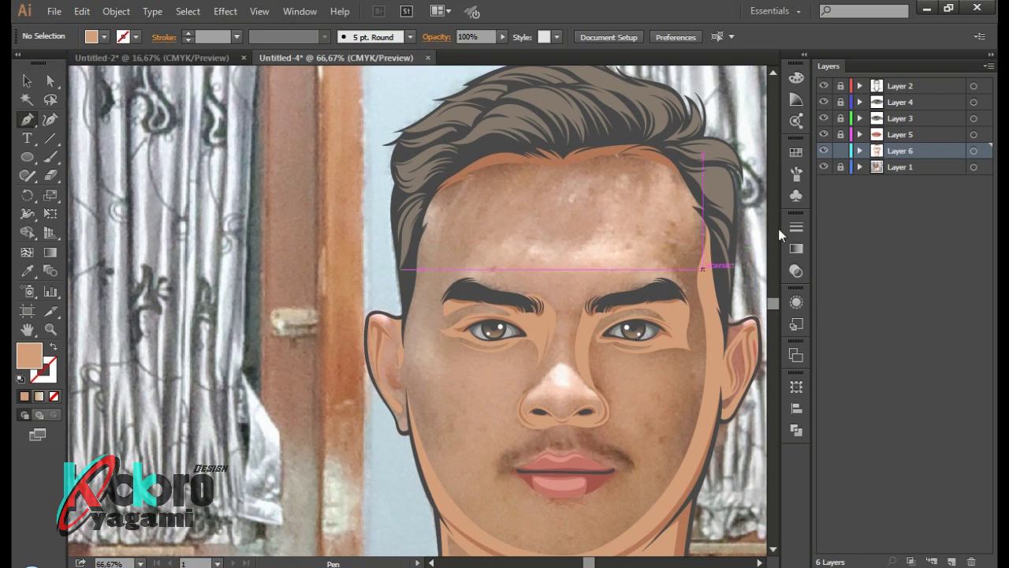
left_click(830, 166)
key("ctrl+minus")
key("ctrl+minus")
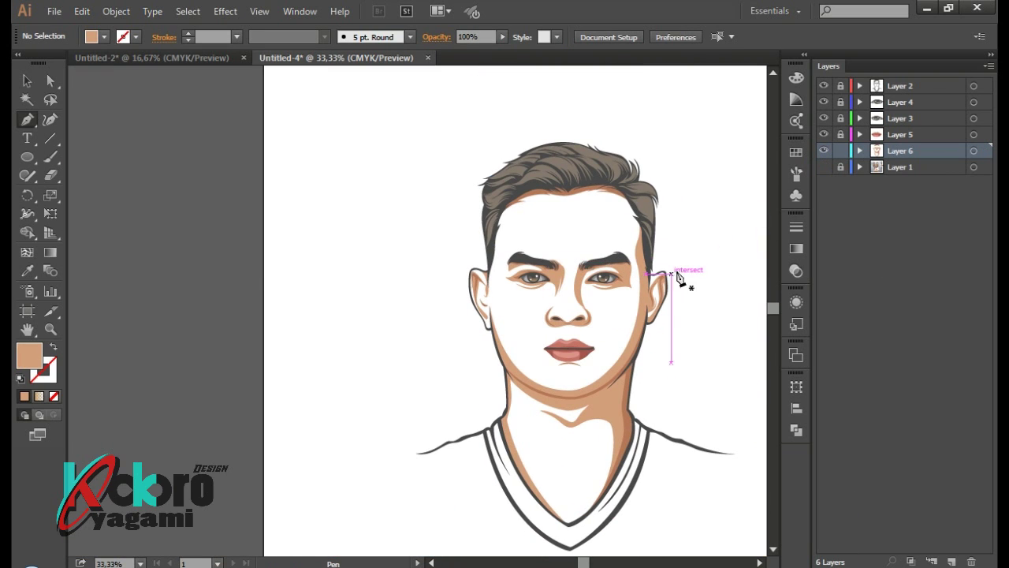
left_click(824, 166)
scroll(325, 285, "up", 1)
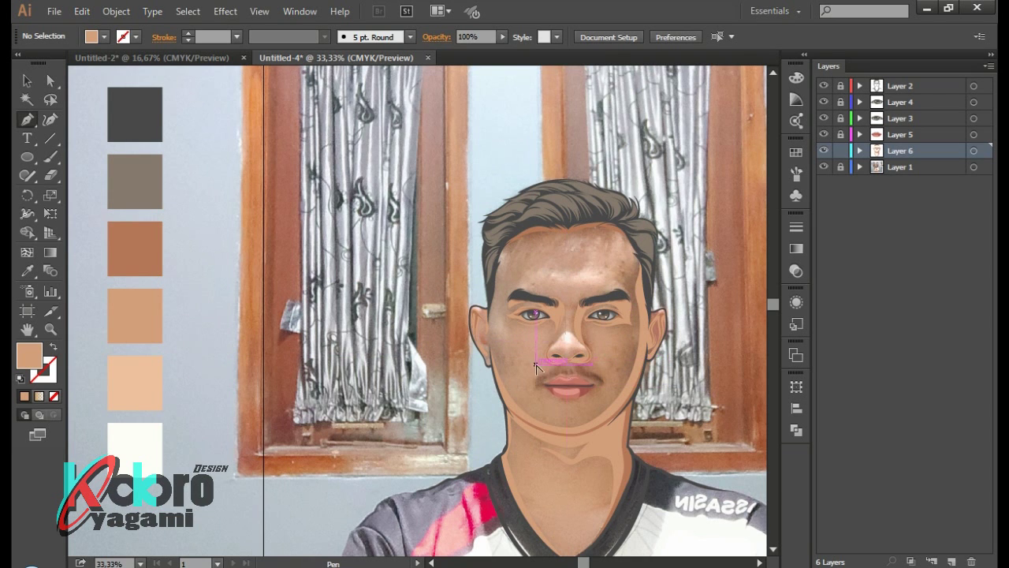
scroll(536, 366, "up", 3)
scroll(505, 349, "up", 1)
scroll(480, 418, "up", 1)
Trace an unfilled highlight outline over the nose tip and down its right side
scroll(484, 462, "up", 1)
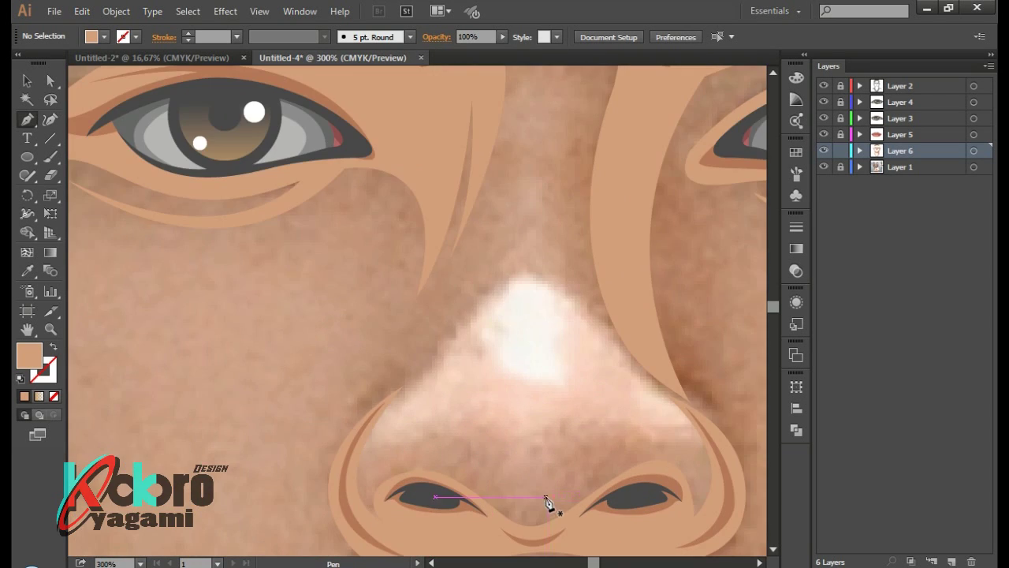
mouse_move(493, 489)
left_mouse_down()
mouse_move(467, 460)
mouse_move(377, 450)
left_mouse_up()
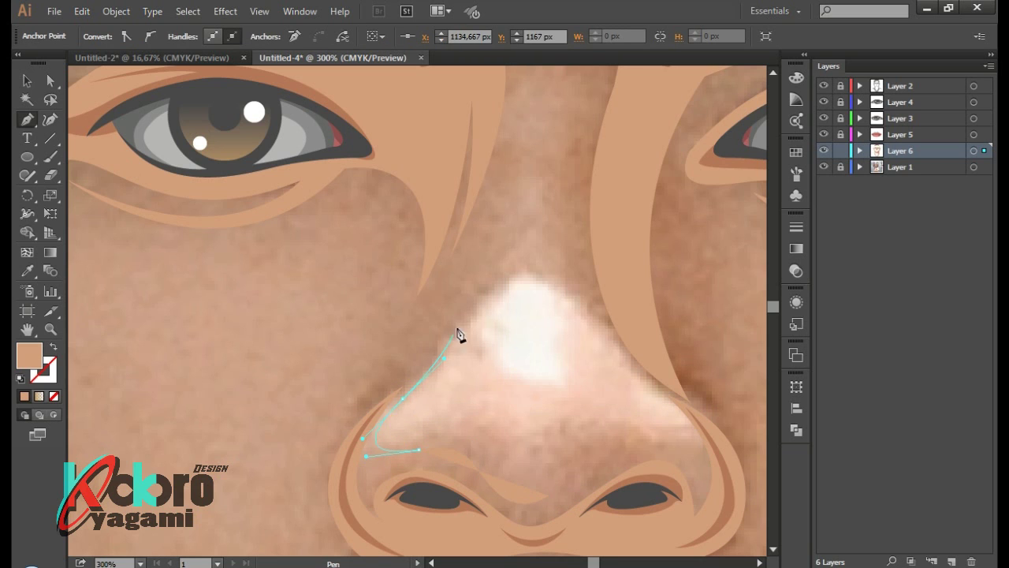
left_click_drag(549, 282, 582, 306)
key("shift+x")
left_click_drag(638, 377, 661, 398)
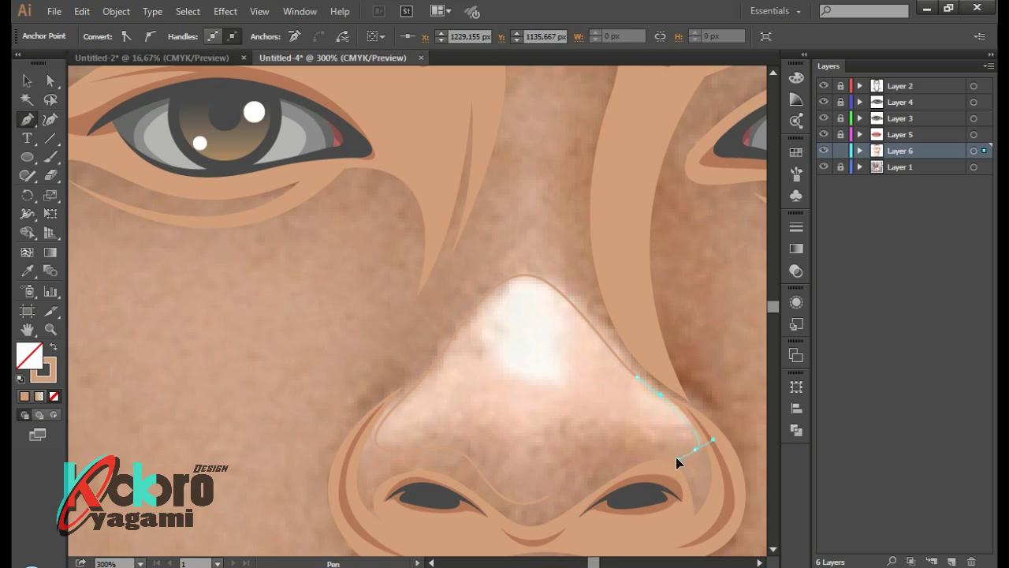
scroll(631, 404, "down", 5)
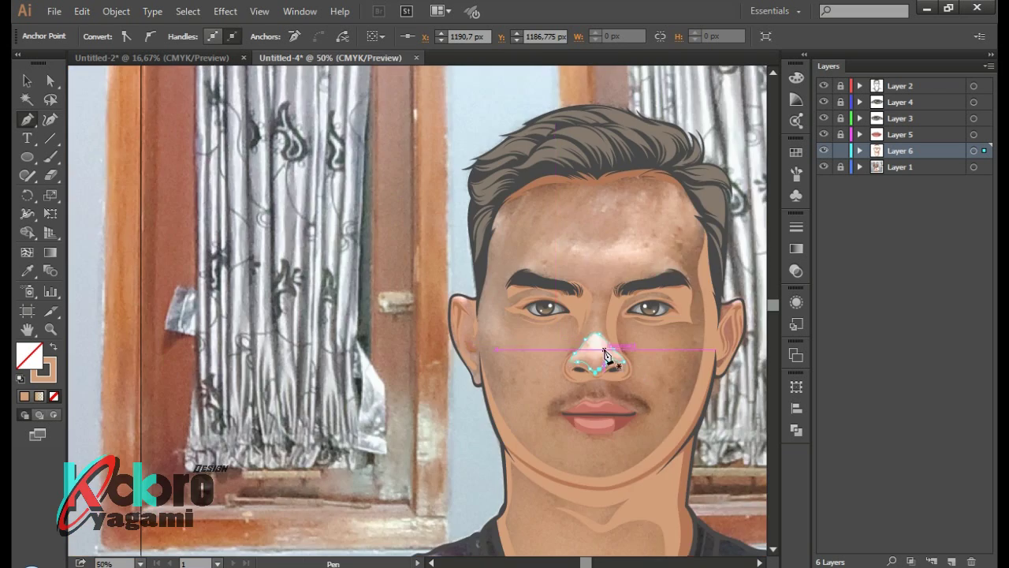
scroll(505, 395, "down", 1)
scroll(403, 390, "down", 1)
scroll(615, 355, "up", 3)
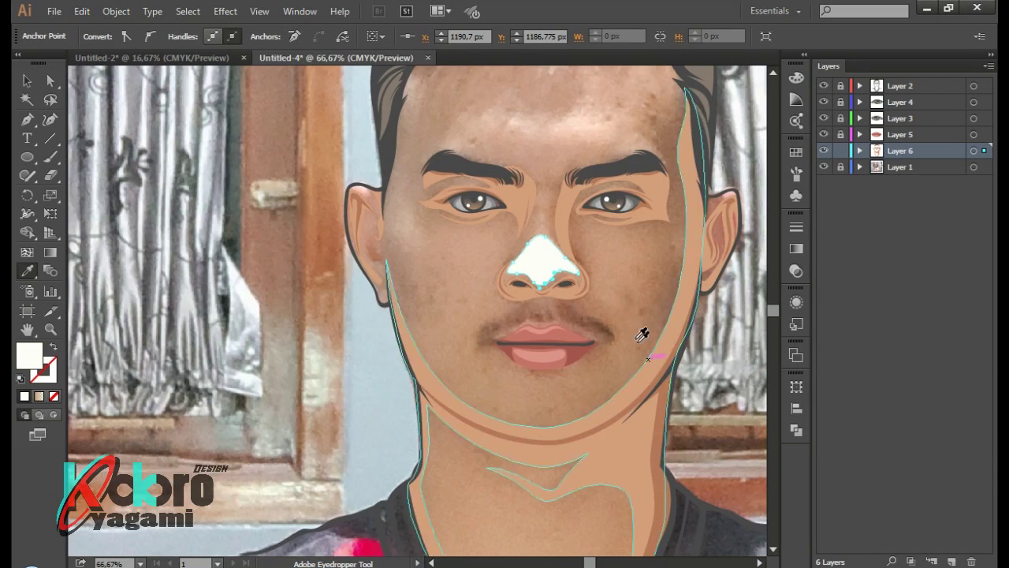
scroll(461, 265, "up", 2)
Sample the skin tone and set the highlight's fill to a lighter peach
left_click(225, 343)
double_click(30, 355)
left_click(377, 203)
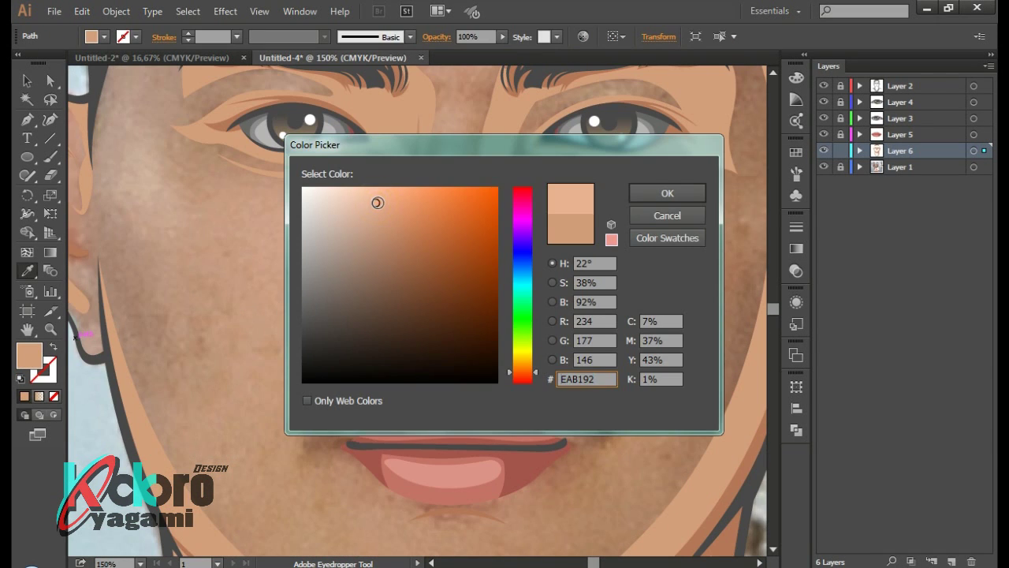
left_click_drag(370, 197, 353, 168)
left_click(667, 192)
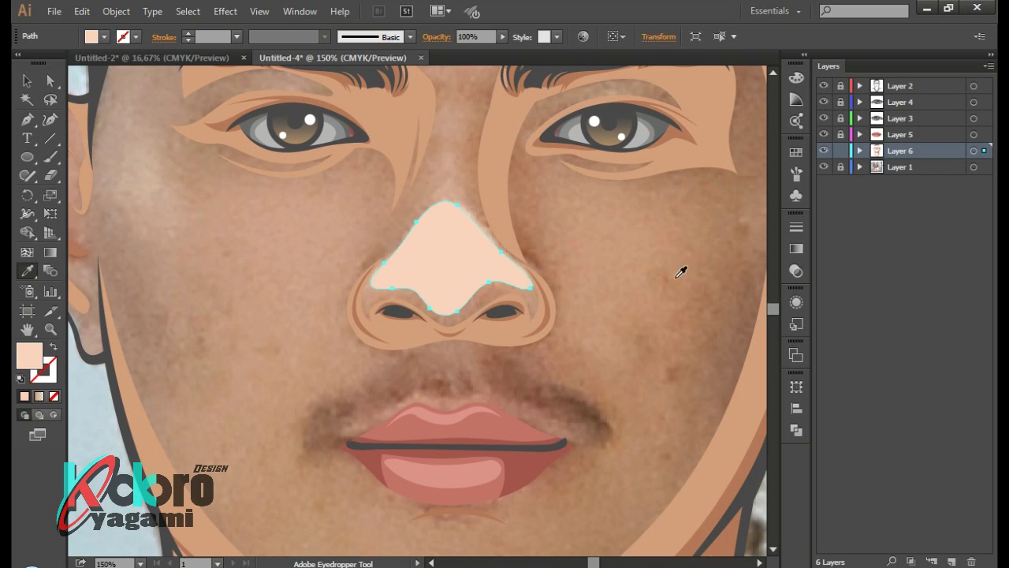
scroll(658, 292, "up", 3)
scroll(575, 325, "up", 3)
Start a forehead highlight shape above the eyebrow, extending up to the hairline
scroll(587, 322, "down", 2, "alt")
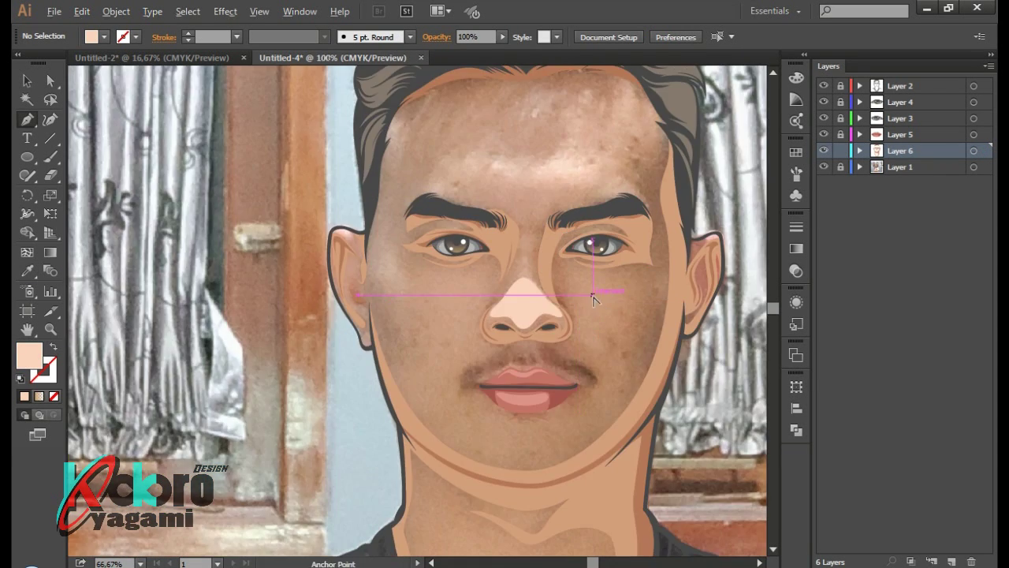
scroll(597, 289, "up", 2, "alt")
scroll(658, 225, "up", 3)
left_click(626, 399)
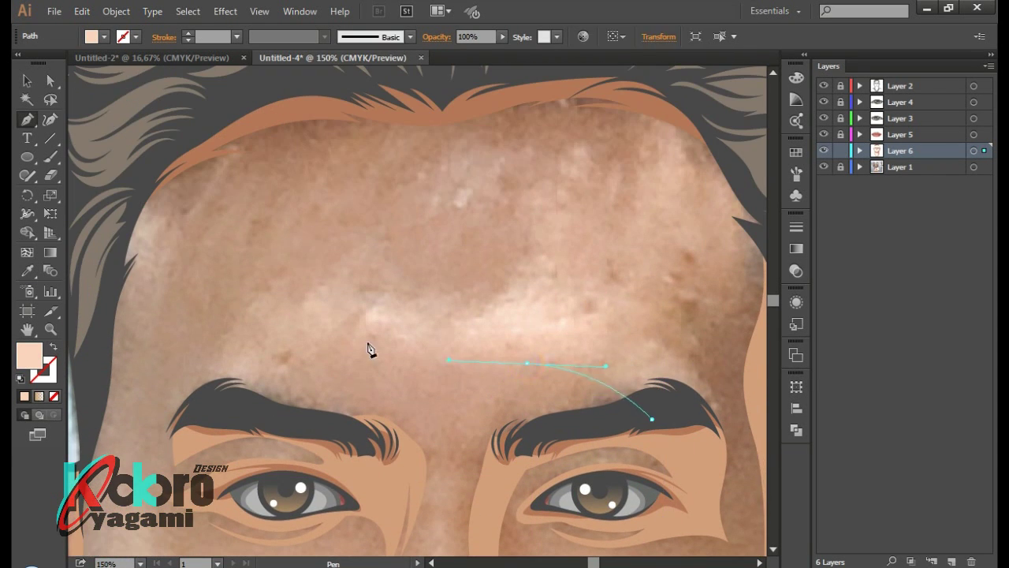
left_click_drag(358, 336, 332, 338)
left_click(249, 372)
left_click_drag(249, 372, 272, 353)
left_click(392, 286)
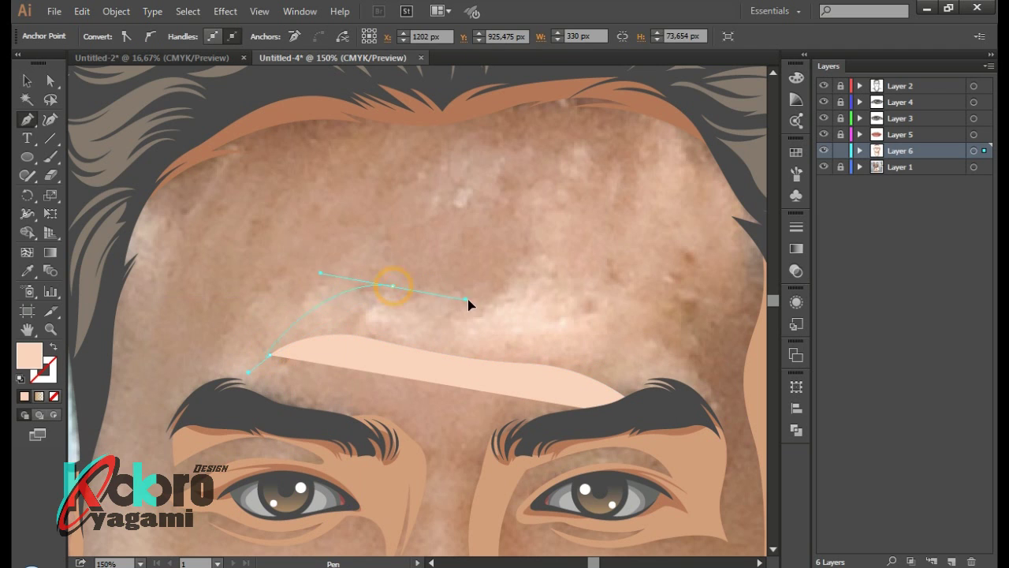
left_click(511, 285)
mouse_move(545, 224)
left_mouse_down()
mouse_move(568, 163)
mouse_move(654, 118)
left_mouse_up()
left_click(616, 163)
Undo the stray hairline point and close the outline down the forehead's right side
scroll(624, 219, "up", 5)
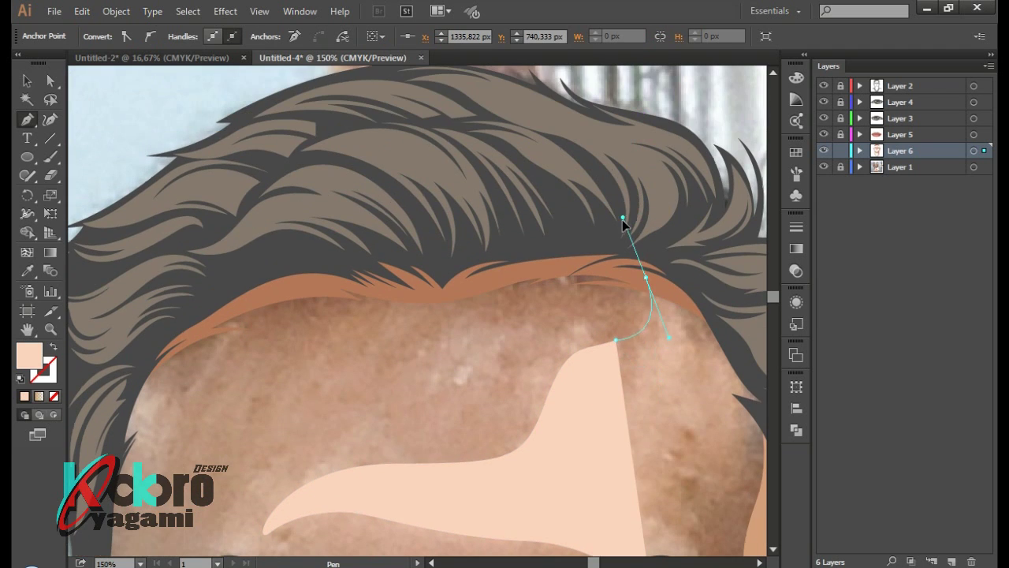
scroll(631, 237, "down", 3)
key("ctrl+z")
left_click_drag(534, 167, 552, 176)
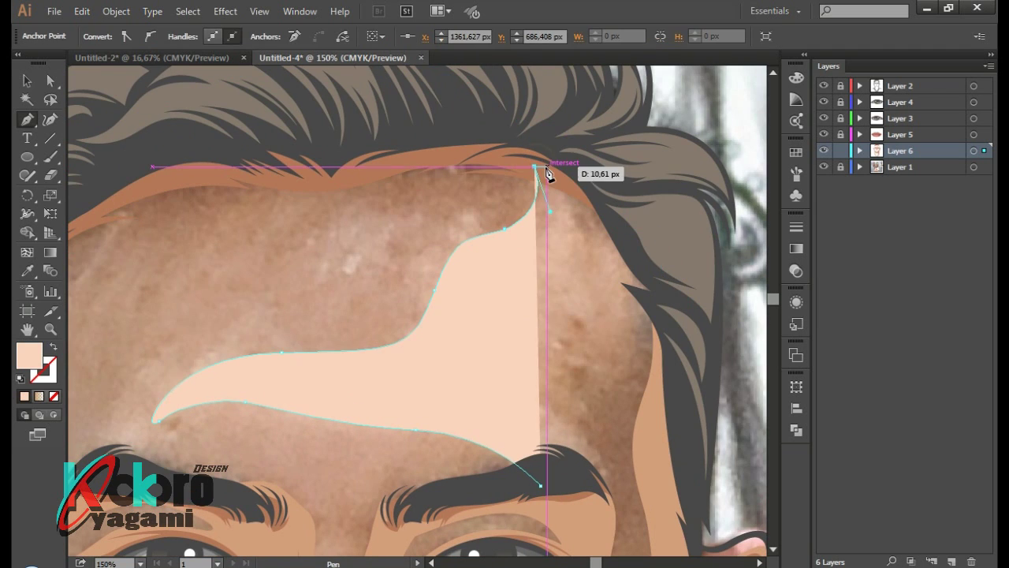
key("shift+x")
left_click_drag(662, 270, 682, 327)
left_click_drag(666, 365, 645, 361)
scroll(583, 433, "down", 3)
left_click_drag(586, 416, 591, 418)
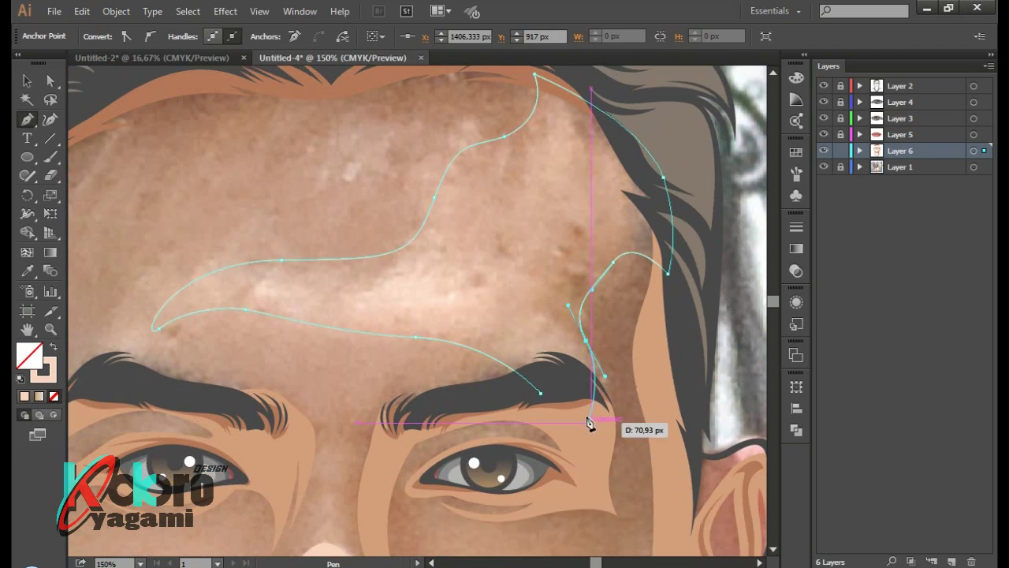
left_click(541, 392)
Fill the forehead highlight peach, send it behind the hair, and zoom out
key("shift+x")
right_click(535, 321)
left_click(746, 313)
left_click(400, 208, "ctrl")
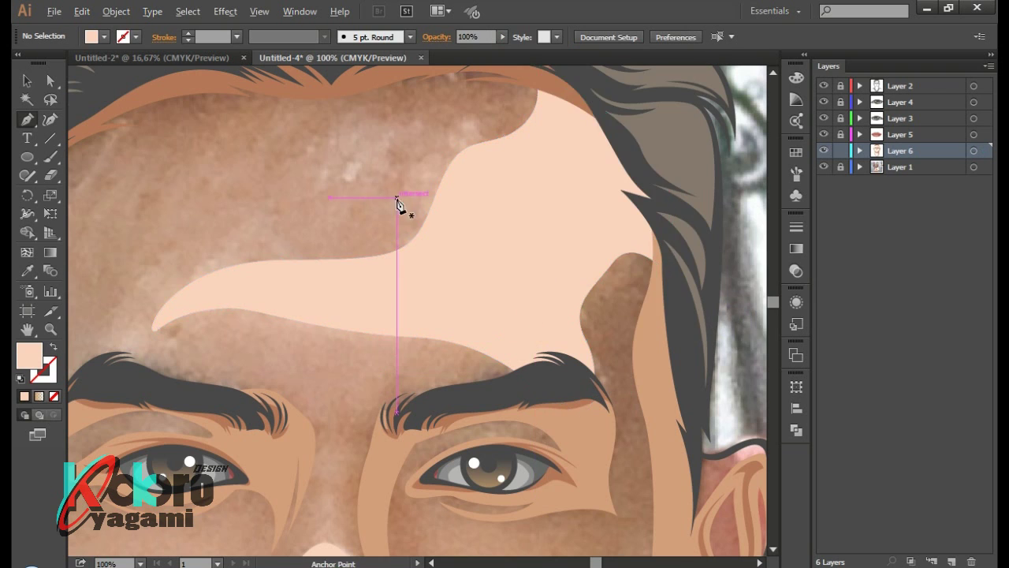
key("ctrl+1")
scroll(398, 354, "up", 1)
scroll(421, 397, "up", 1)
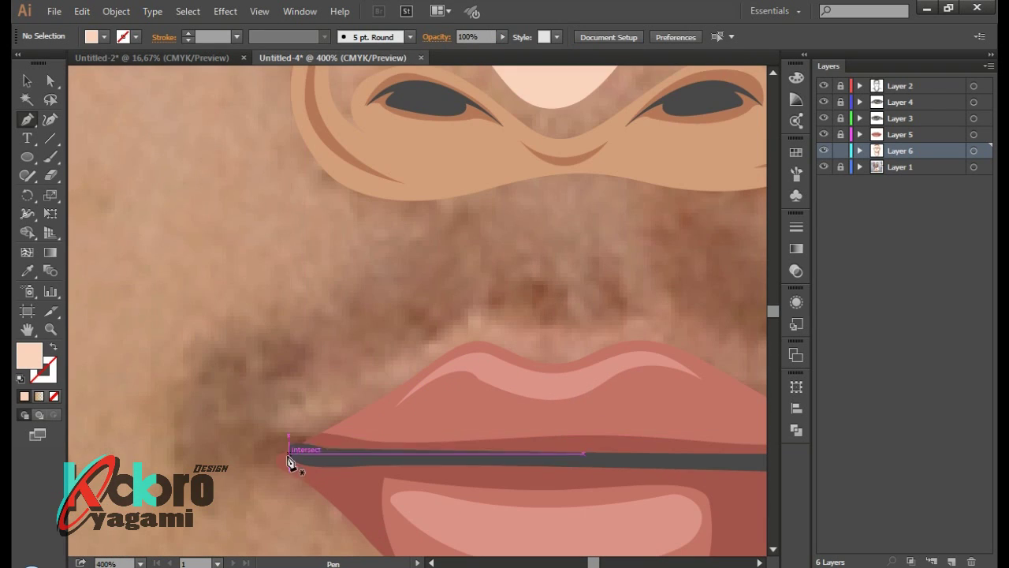
Trace a thin highlight along the upper lip from the left to the right corner
left_click(306, 448, "ctrl")
left_click_drag(350, 397, 475, 347)
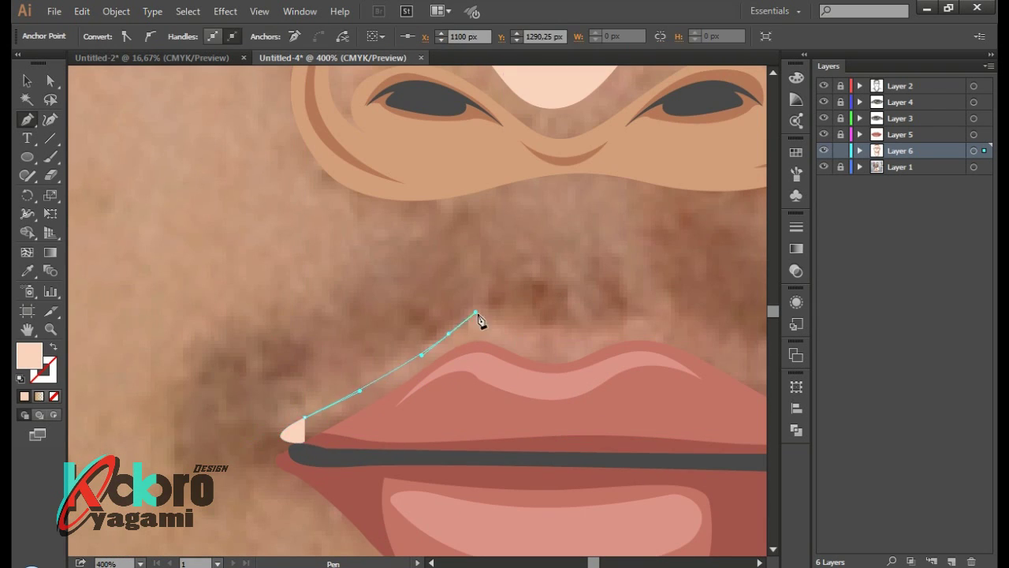
left_click_drag(604, 327, 637, 315)
scroll(658, 328, "right", 5)
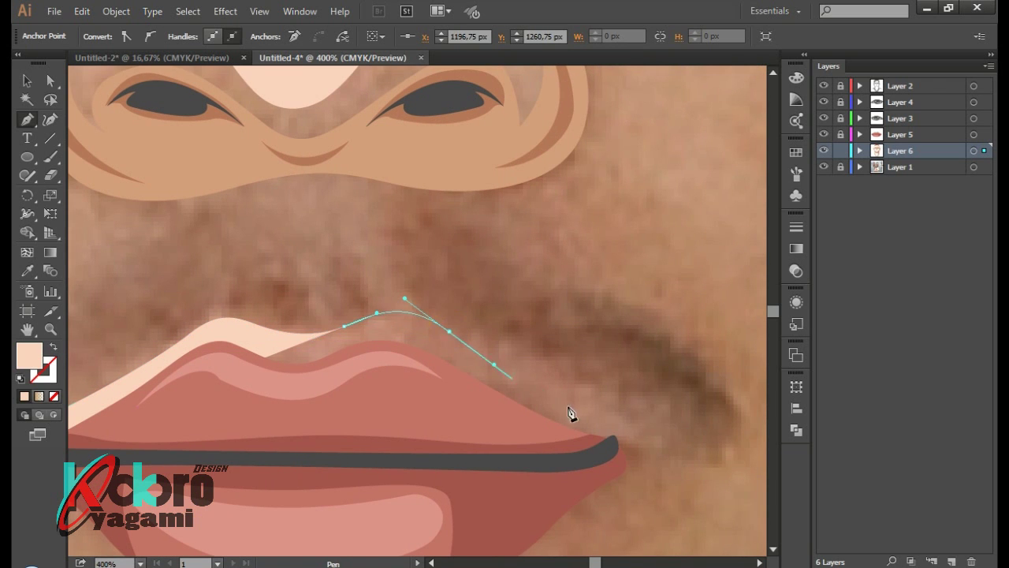
left_click_drag(588, 420, 617, 430)
left_click_drag(615, 444, 616, 452)
scroll(386, 451, "left", 3)
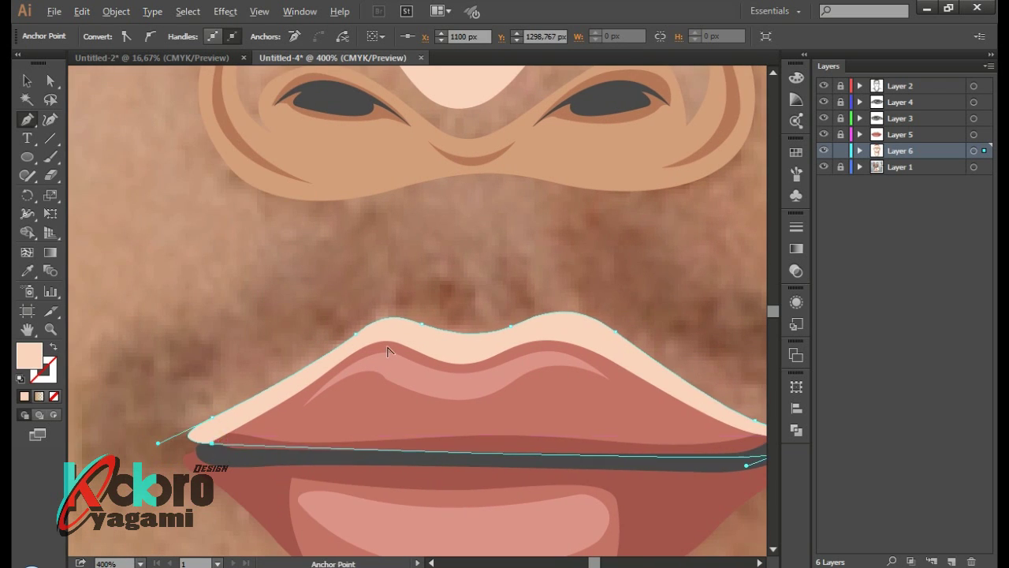
key("ctrl+minus")
key("ctrl+minus")
key("ctrl+minus")
key("ctrl+minus")
key("ctrl+minus")
key("ctrl+minus")
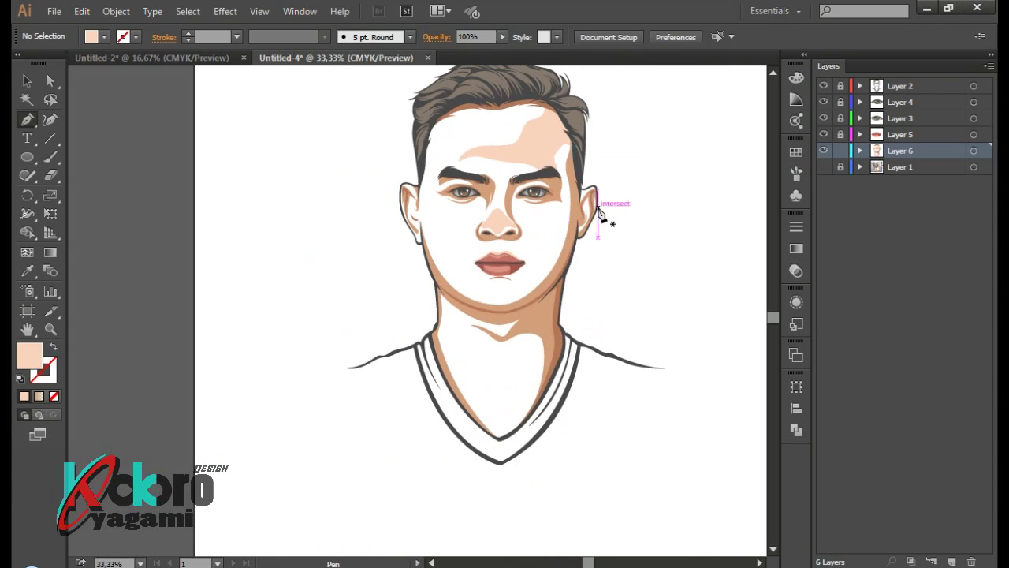
Show the reference photo, zoom in on the forehead, and clear the forehead shape's fill
left_click(823, 166)
key("ctrl+plus")
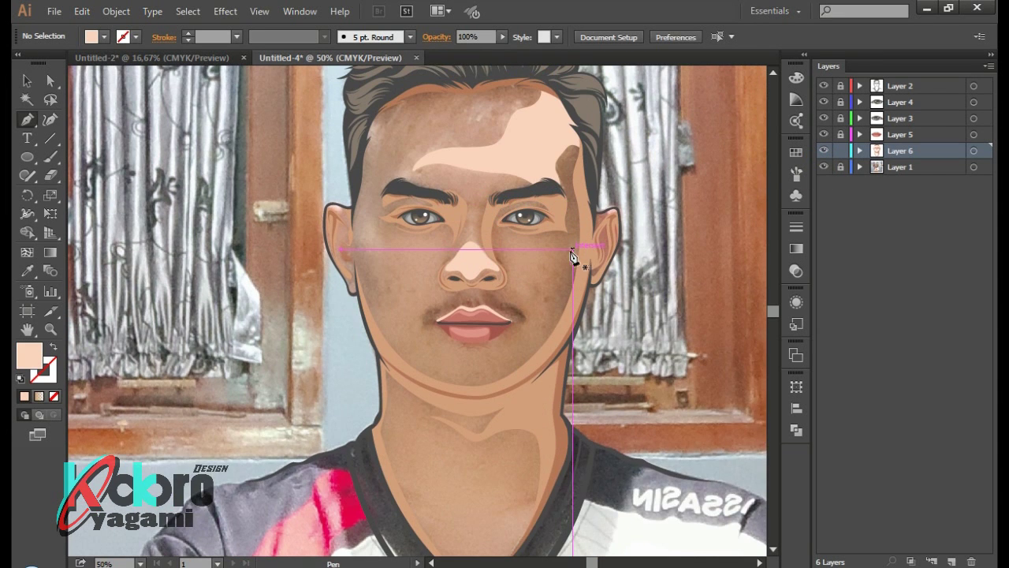
scroll(573, 255, "up", 2)
scroll(579, 225, "up", 2)
key("ctrl+plus")
key("ctrl+plus")
key("ctrl+plus")
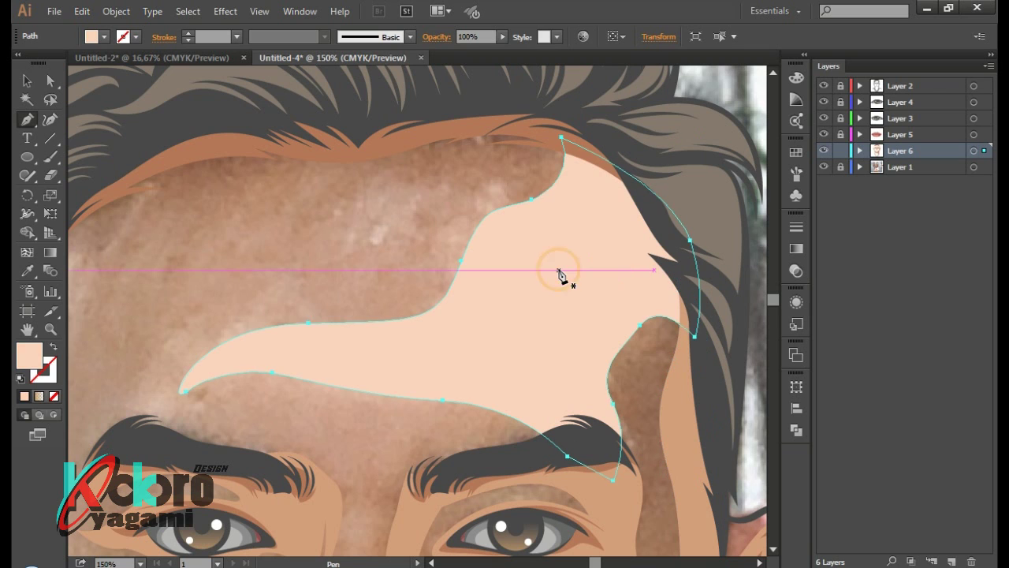
key("shift+x")
left_click(426, 224, "ctrl")
Draw a new shape along the hairline and send it behind the other artwork
left_click(676, 276)
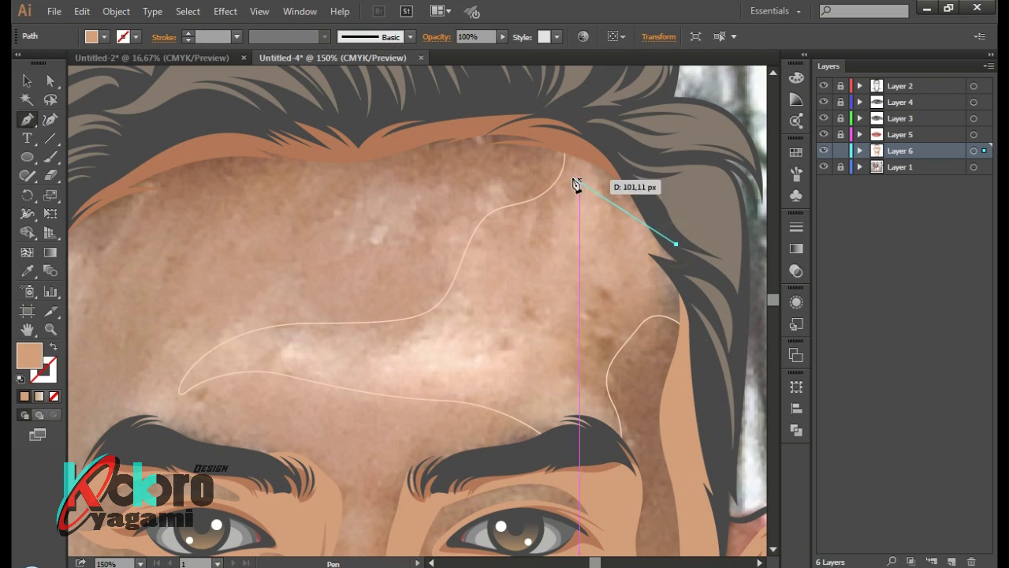
mouse_move(545, 167)
left_mouse_down()
mouse_move(447, 235)
mouse_move(512, 195)
left_mouse_up()
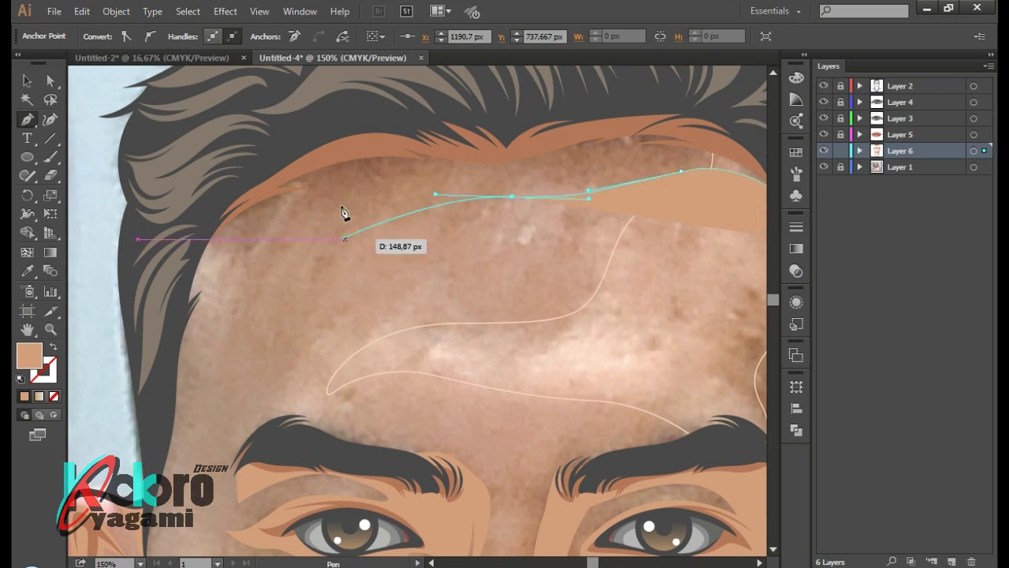
mouse_move(180, 301)
left_mouse_down()
mouse_move(115, 436)
mouse_move(206, 292)
left_mouse_up()
left_click(260, 142)
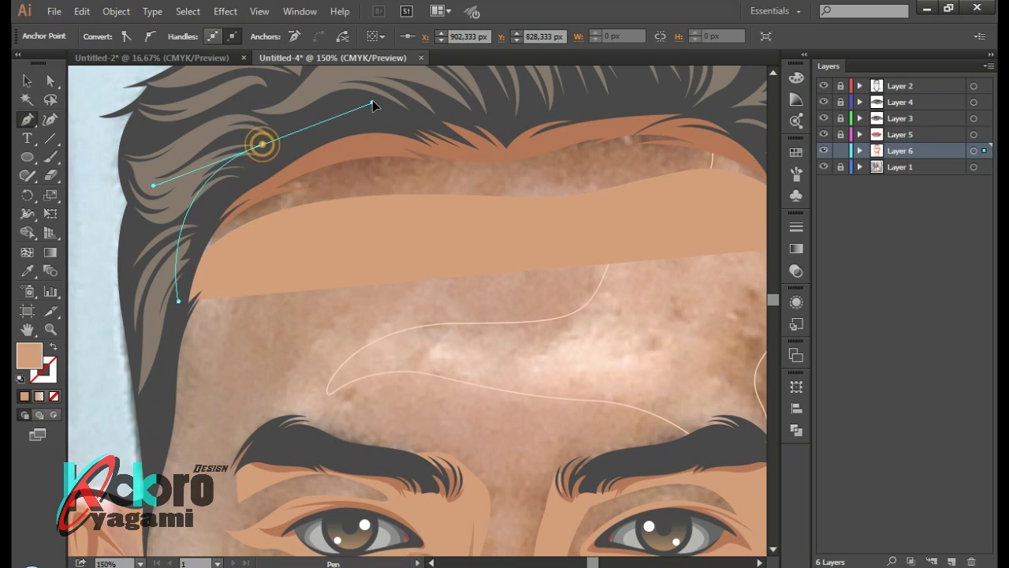
key("ctrl+minus")
key("ctrl+minus")
left_click_drag(457, 132, 533, 229)
right_click(479, 252)
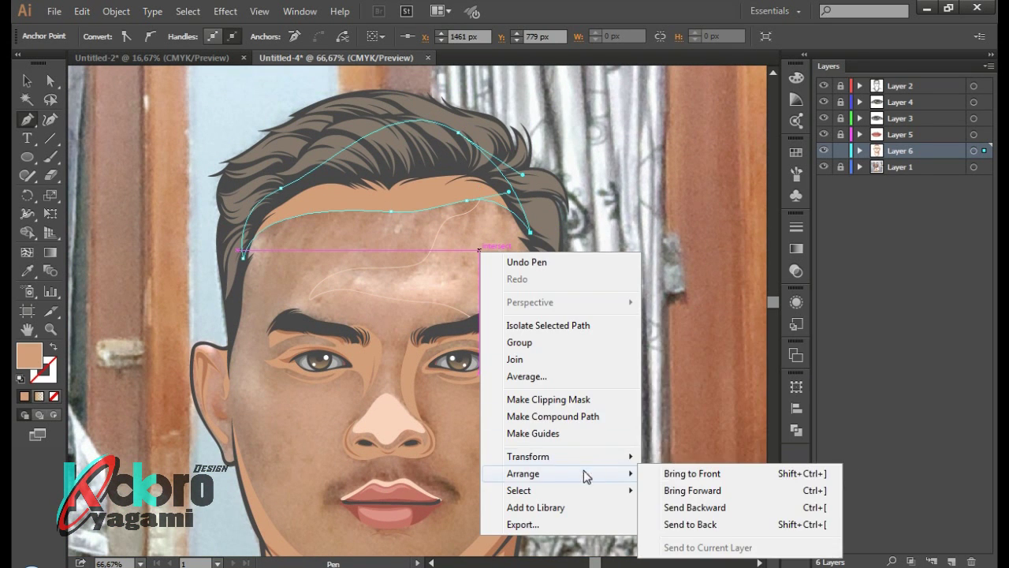
left_click(678, 507)
left_click(439, 286, "ctrl")
Restore the forehead highlight's light fill and reshape its left tip
left_click(425, 267, "ctrl")
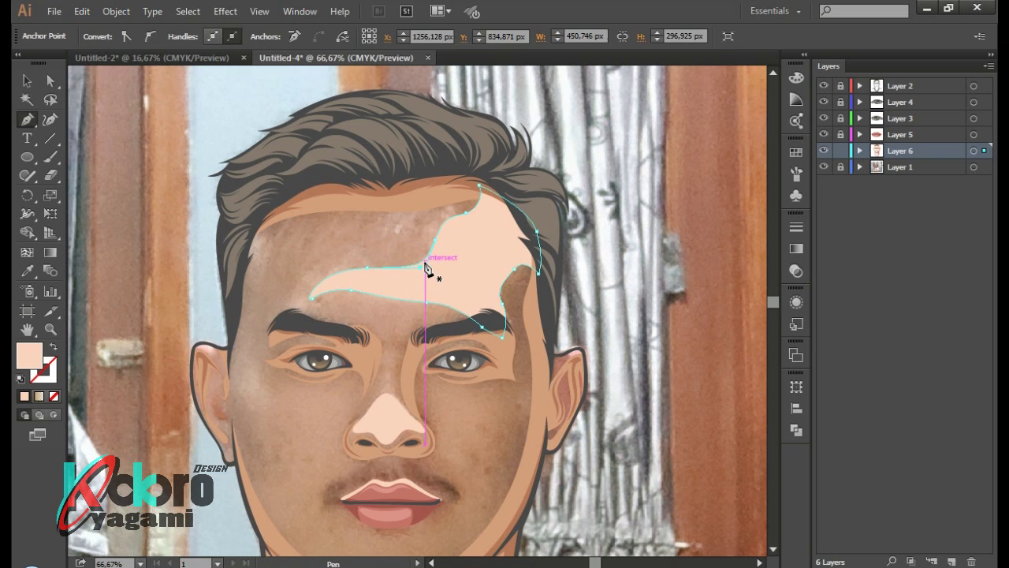
left_click(442, 207, "ctrl")
scroll(444, 219, "down", 2)
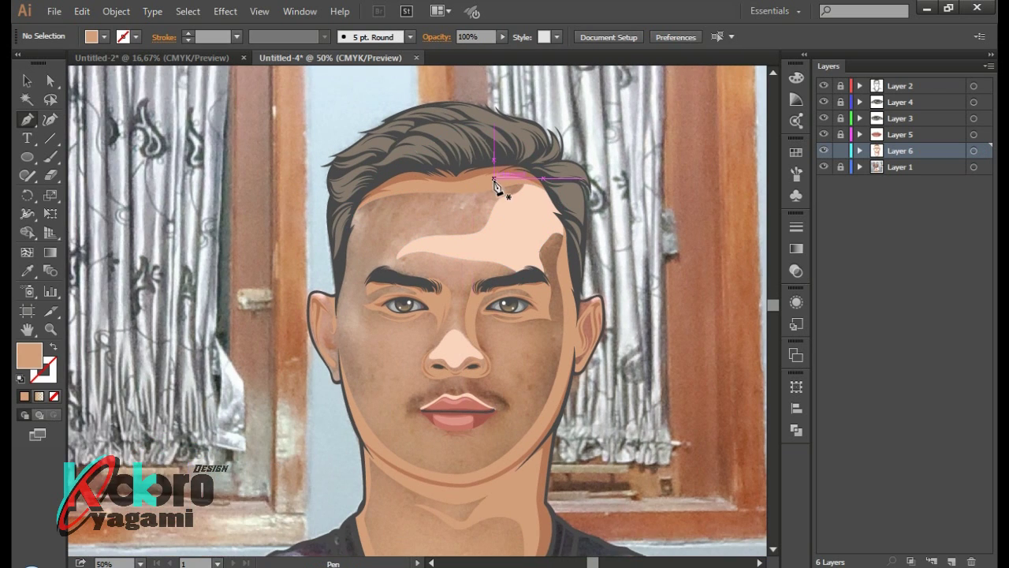
scroll(500, 189, "up", 2)
left_click(429, 217, "ctrl")
scroll(405, 253, "up", 3)
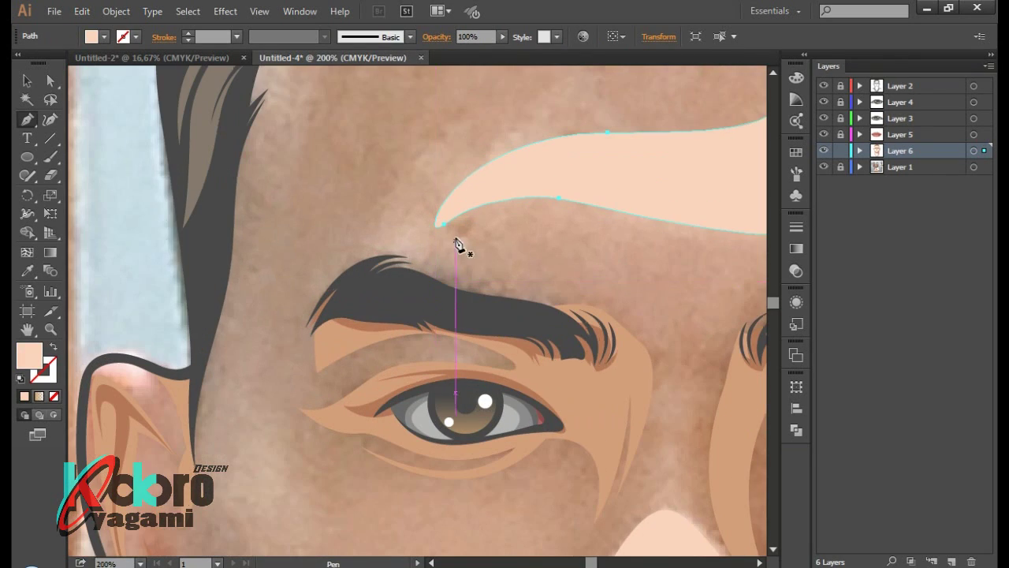
left_click_drag(440, 223, 448, 213)
Draw a closed curved highlight along the brow above the left eyebrow
left_click(524, 290)
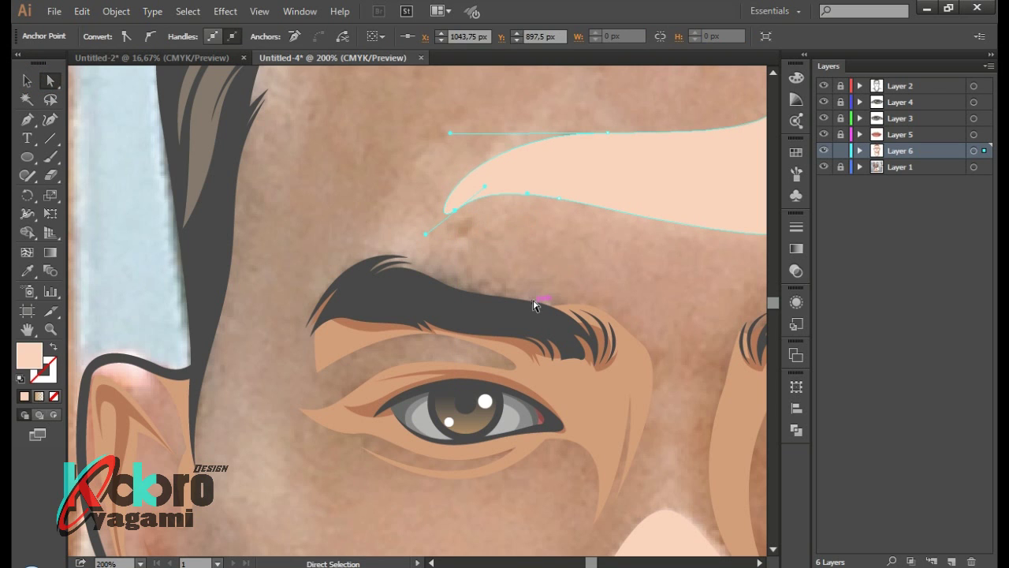
left_click_drag(468, 254, 437, 224)
left_click_drag(328, 248, 322, 312)
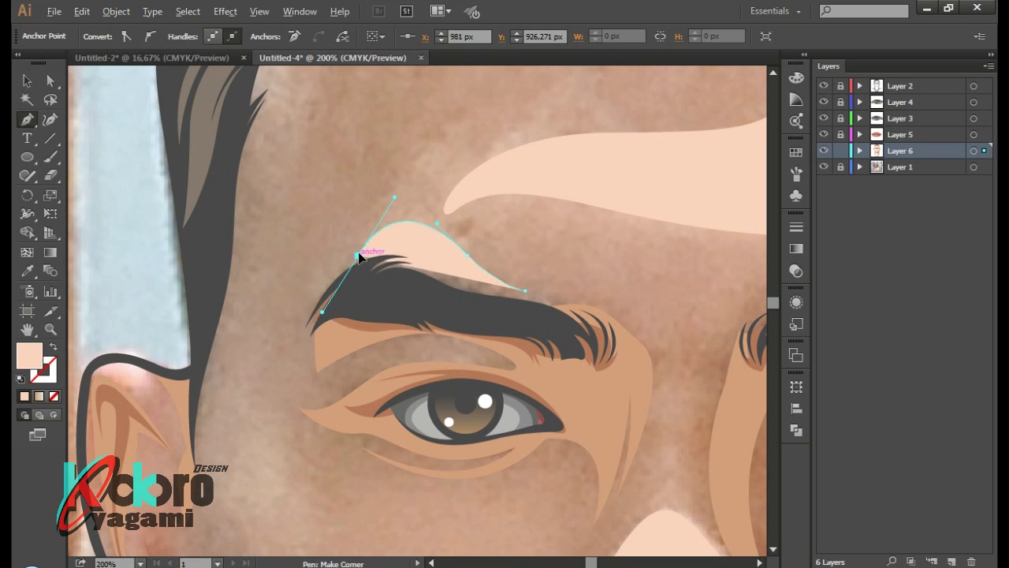
left_click(524, 290)
key("ctrl+minus")
key("ctrl+minus")
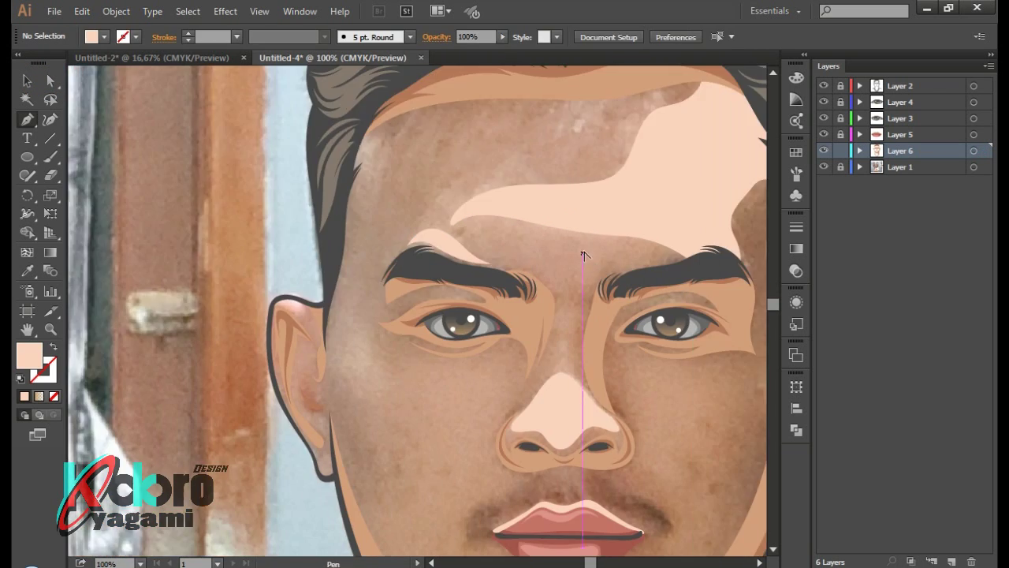
Begin a crescent highlight path on the left cheek
left_click_drag(442, 299, 509, 331)
left_click(481, 345)
left_click_drag(440, 278, 432, 243)
left_click_drag(448, 398, 452, 408)
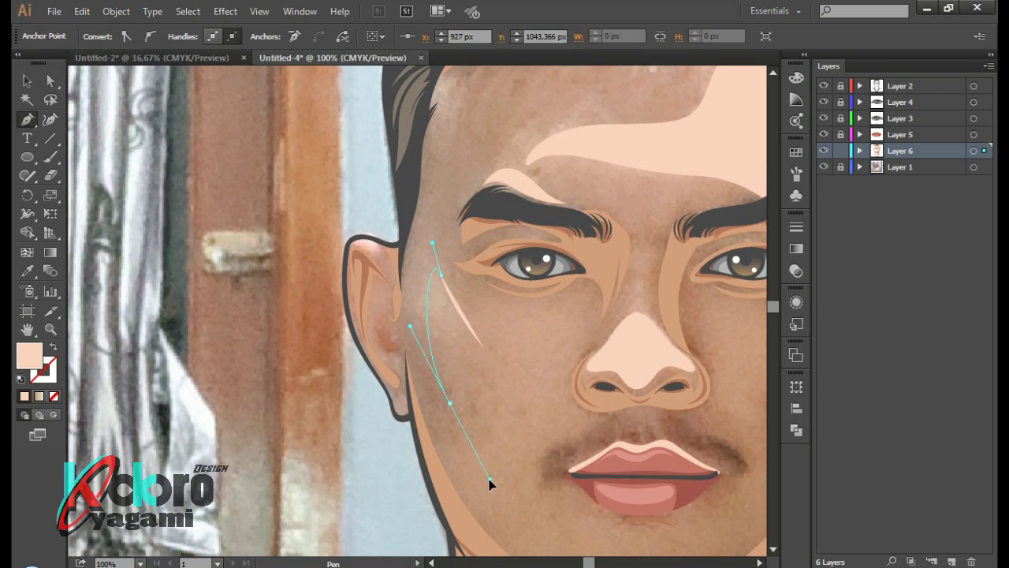
Undo the cheek path and start an outline from the neck up the right jaw to the ear
key("ctrl+z")
key("ctrl+z")
key("ctrl+z")
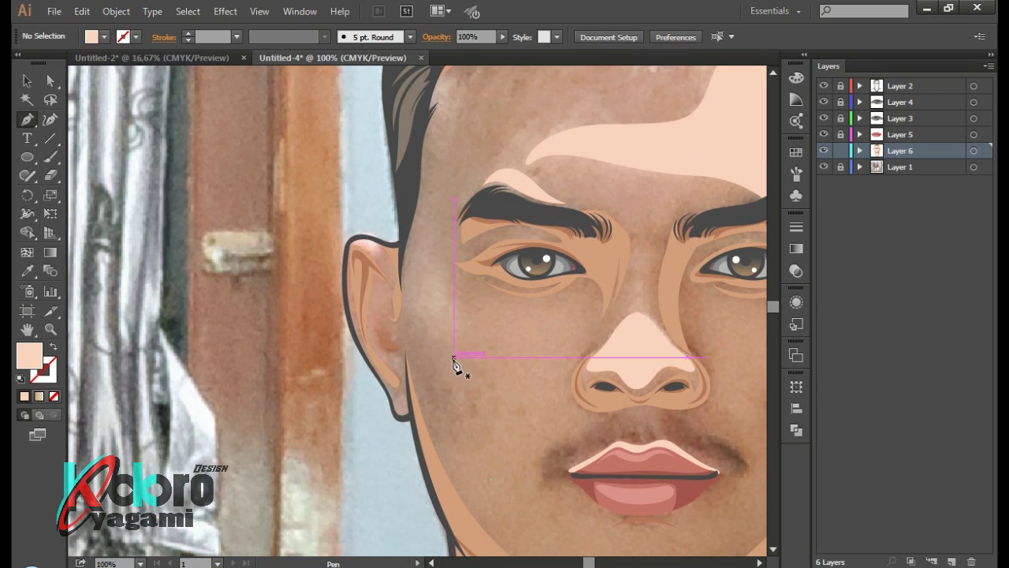
scroll(455, 365, "down", 3)
scroll(465, 315, "down", 2, "alt")
scroll(543, 341, "up", 2, "alt")
scroll(532, 329, "down", 3)
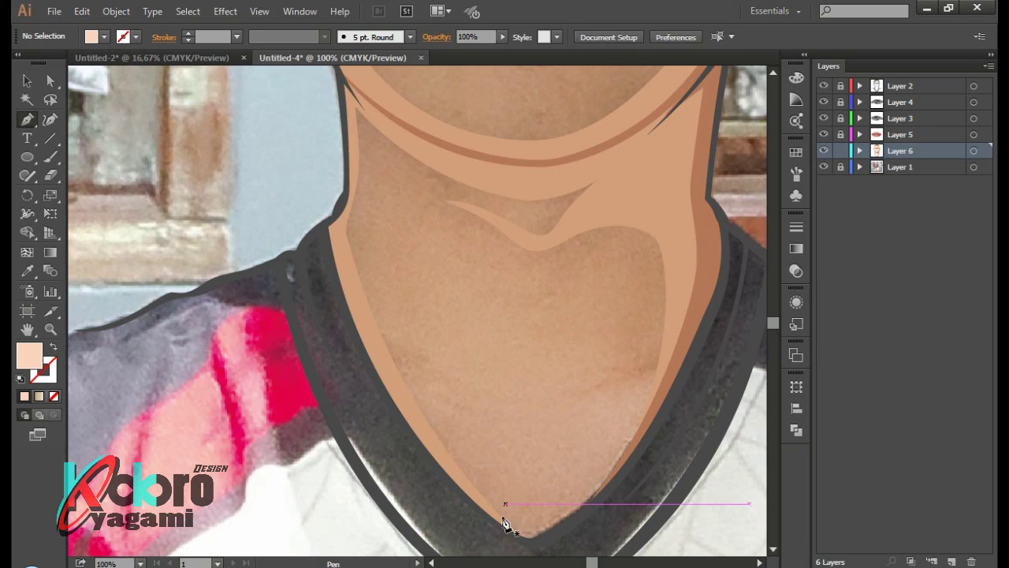
left_click(534, 542)
left_click(648, 443)
left_click_drag(708, 347, 769, 312)
scroll(741, 308, "up", 2)
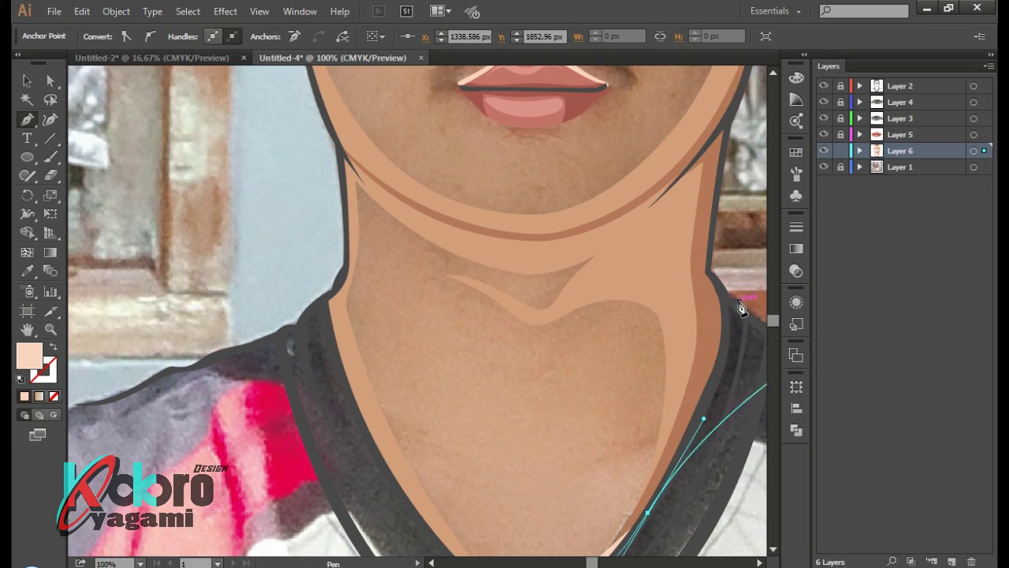
scroll(689, 233, "up", 3, "alt")
left_click(689, 244)
scroll(689, 243, "down", 2, "alt")
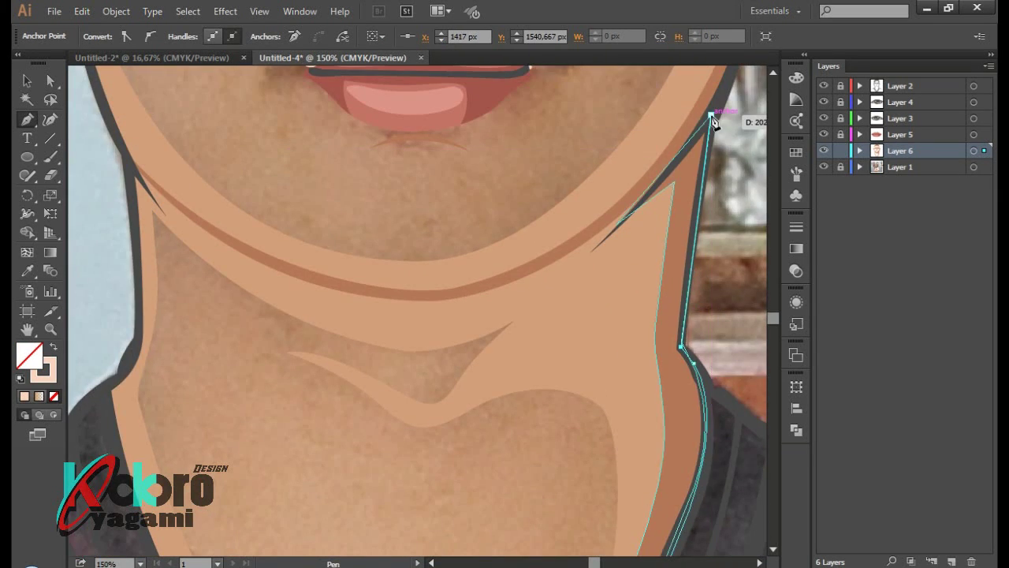
scroll(713, 115, "up", 1)
scroll(713, 119, "up", 3)
left_click(668, 251)
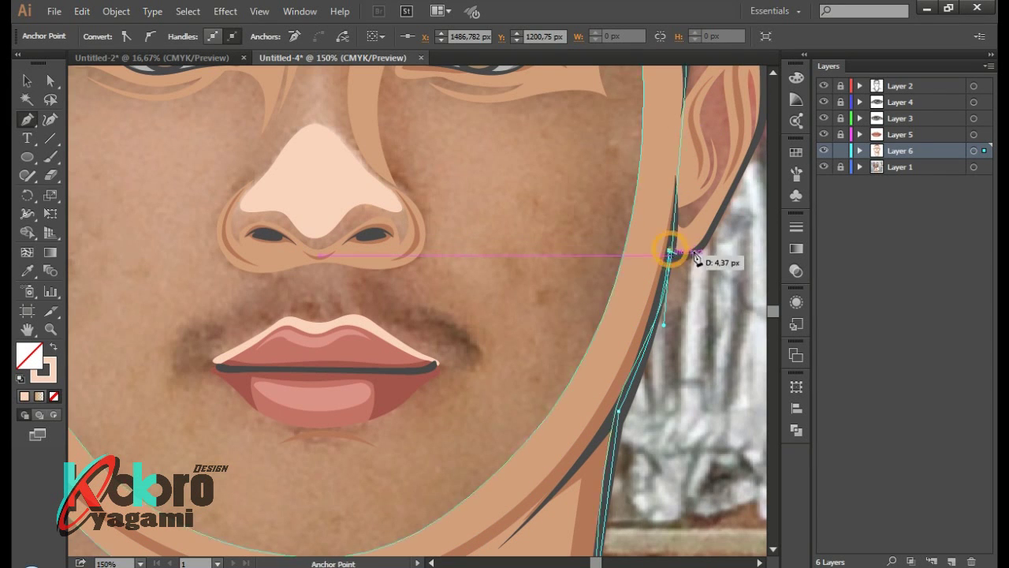
scroll(698, 180, "up", 1, "alt")
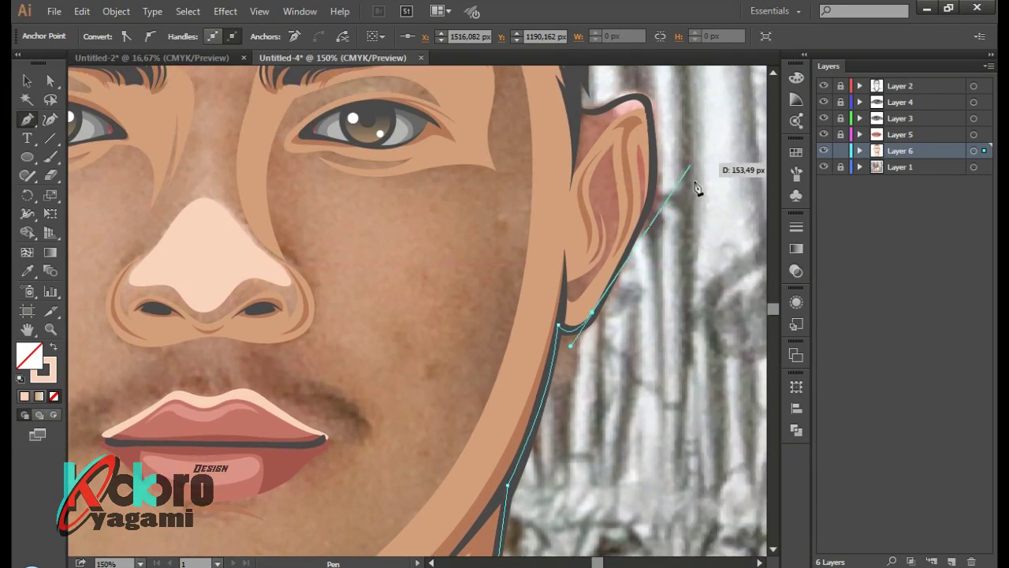
scroll(623, 320, "up", 1, "alt")
left_click(641, 232)
Continue the outline past the right ear, across the hairline and down to the left ear
scroll(605, 84, "up", 1)
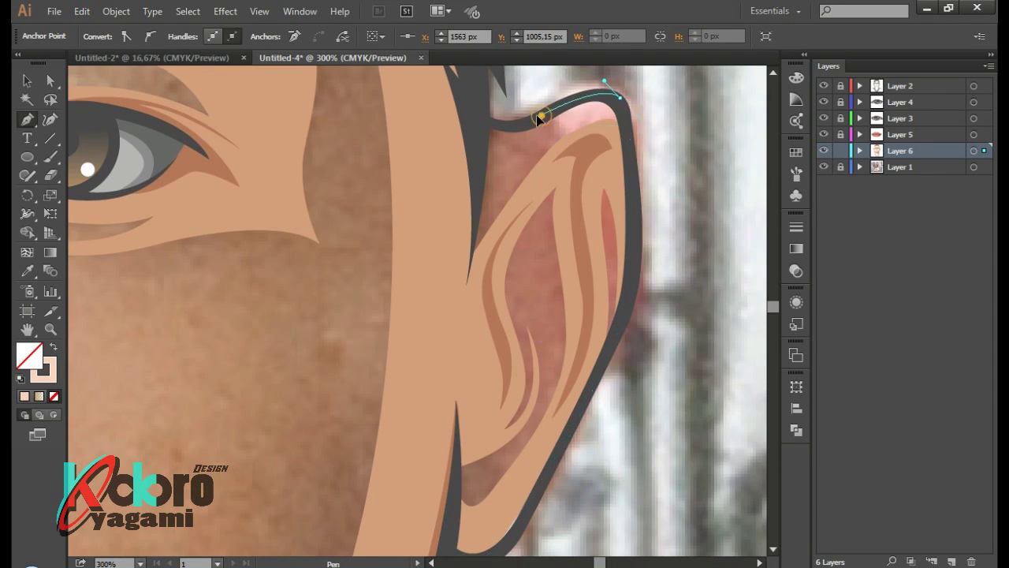
left_click(464, 99)
scroll(464, 99, "down", 3, "alt")
scroll(462, 140, "up", 3)
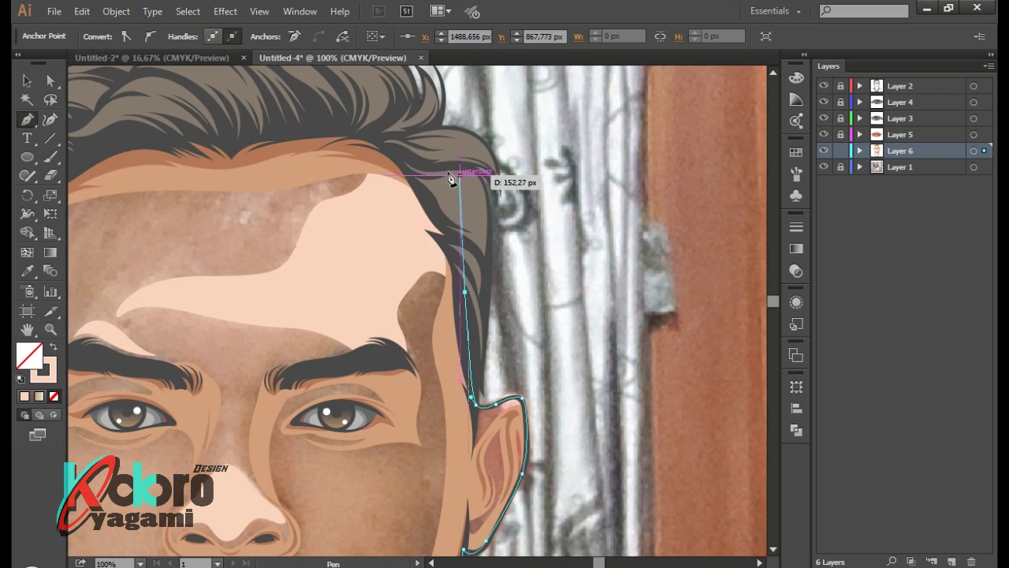
left_click(451, 178)
scroll(451, 178, "left", 5)
left_click(363, 174)
scroll(339, 271, "down", 1)
left_click(321, 208)
left_click(313, 281)
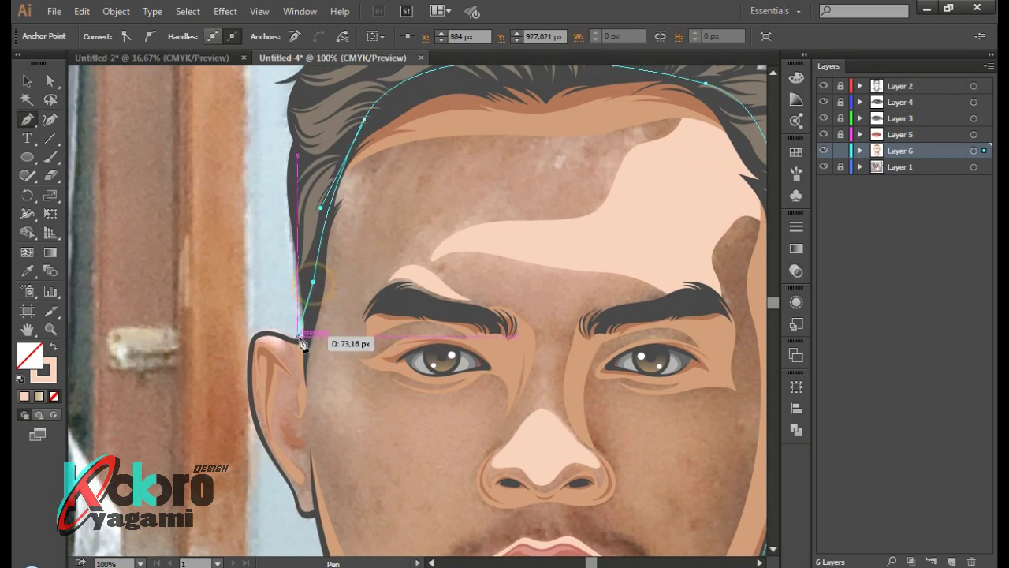
scroll(300, 343, "up", 2, "alt")
scroll(288, 340, "up", 2, "alt")
left_click(232, 303)
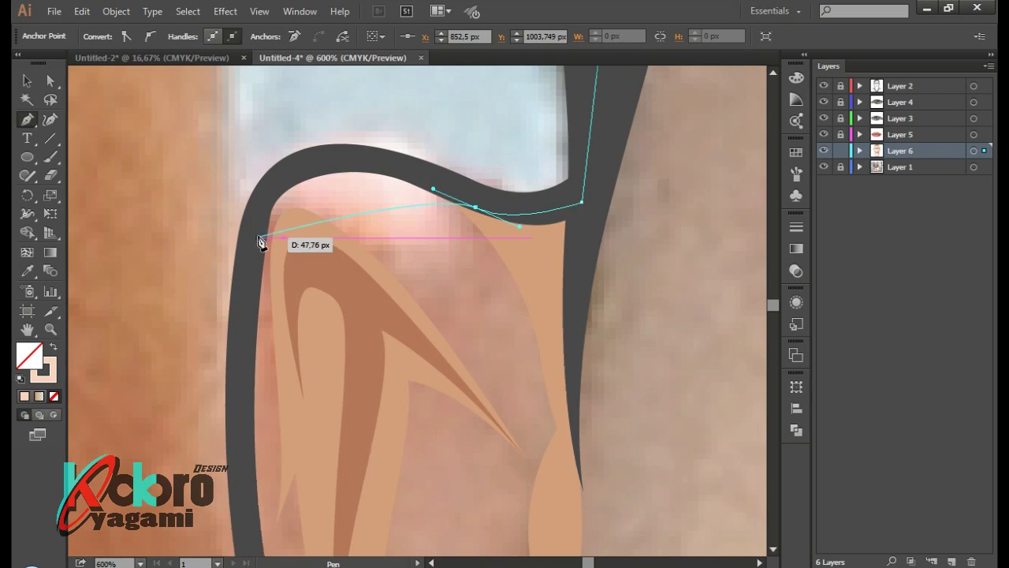
scroll(234, 356, "up", 2, "alt")
scroll(245, 351, "down", 2)
left_click(292, 266)
Carry the outline down the left ear, jaw and neck, closing it at the neck's bottom
scroll(354, 388, "down", 2)
left_click(360, 270)
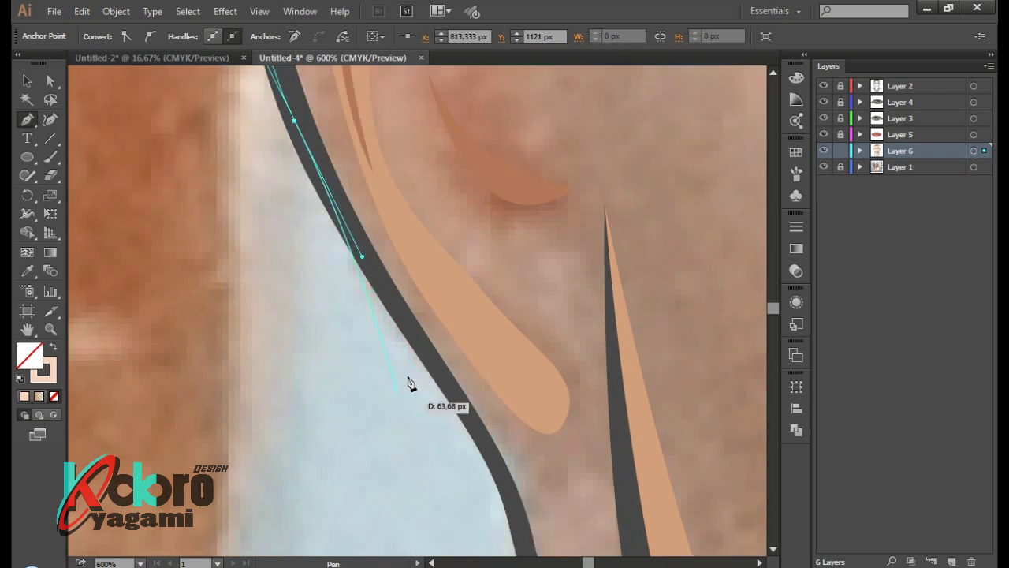
left_click_drag(450, 270, 471, 297)
scroll(474, 311, "down", 2)
left_click_drag(641, 404, 710, 370)
scroll(709, 370, "down", 4, "alt")
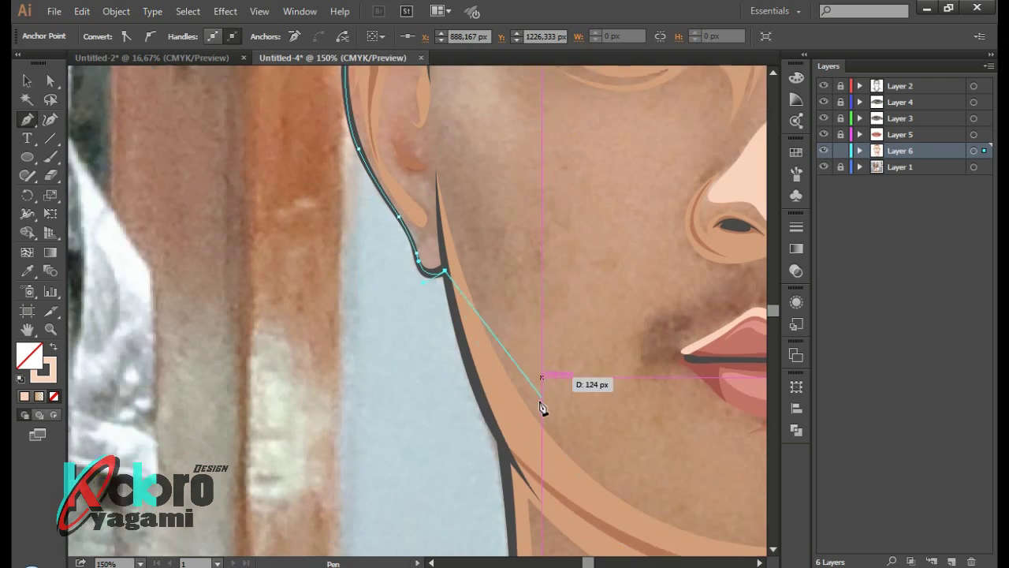
scroll(400, 371, "down", 2)
left_click_drag(410, 376, 443, 447)
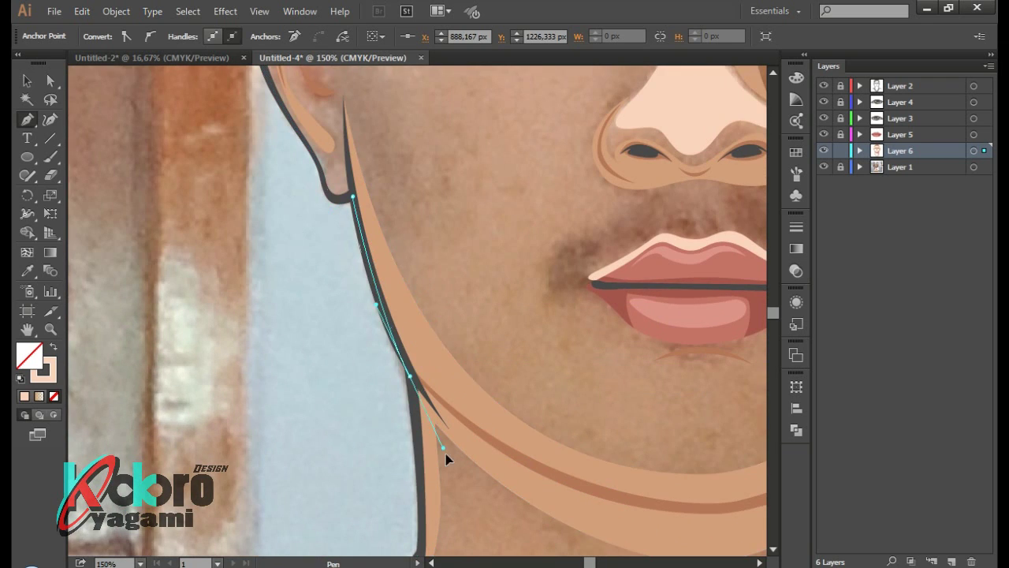
scroll(414, 363, "down", 3)
left_click(360, 440)
scroll(359, 465, "down", 2)
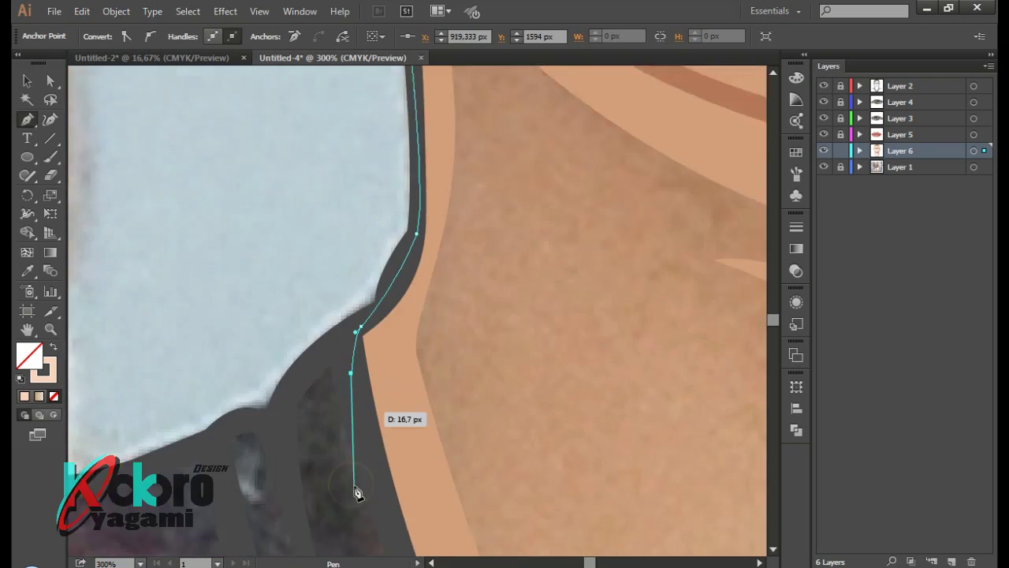
scroll(473, 481, "down", 2, "alt")
left_click(581, 462)
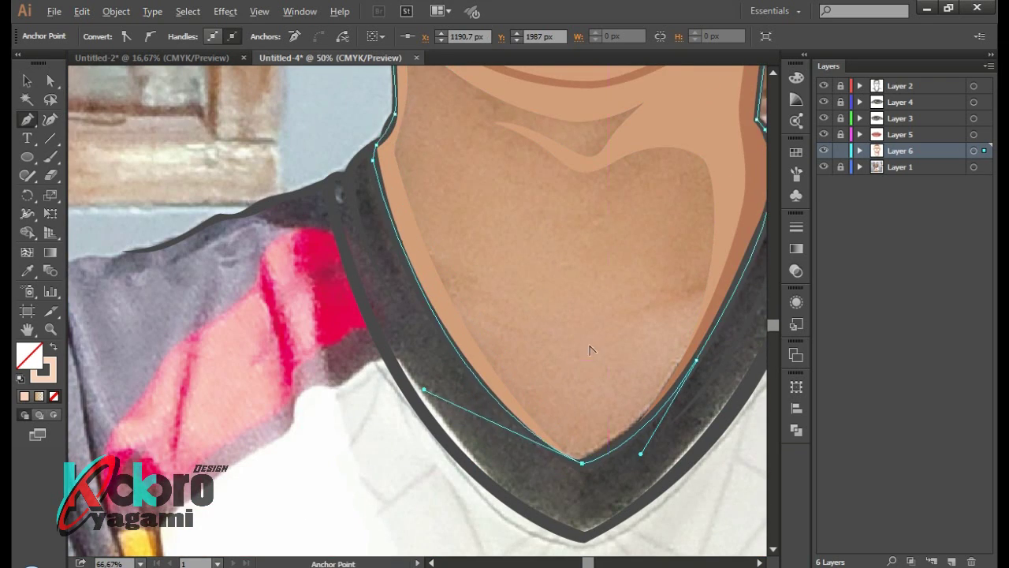
scroll(475, 306, "down", 4, "alt")
Fill the head outline with the sampled skin tone and send it to the back
scroll(309, 214, "up", 1)
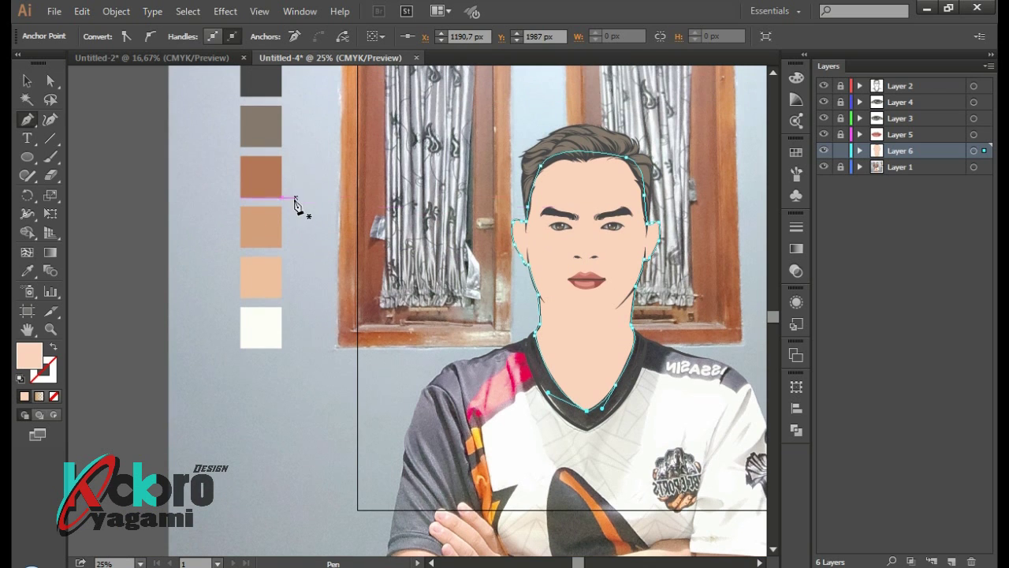
key("i")
left_click(260, 276)
right_click(601, 324)
left_click(789, 307)
left_click(491, 309)
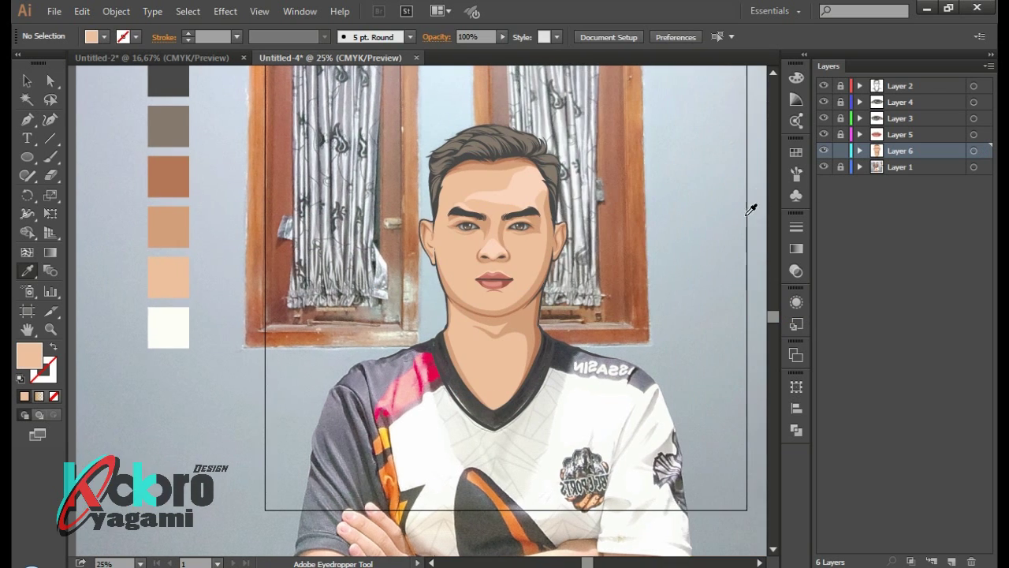
Hide the reference photo, switch back to the Pen tool, and pan around the face
left_click(824, 166)
scroll(552, 300, "up", 3, "alt")
key("p")
scroll(670, 313, "up", 2)
scroll(707, 313, "down", 2)
scroll(678, 296, "right", 2)
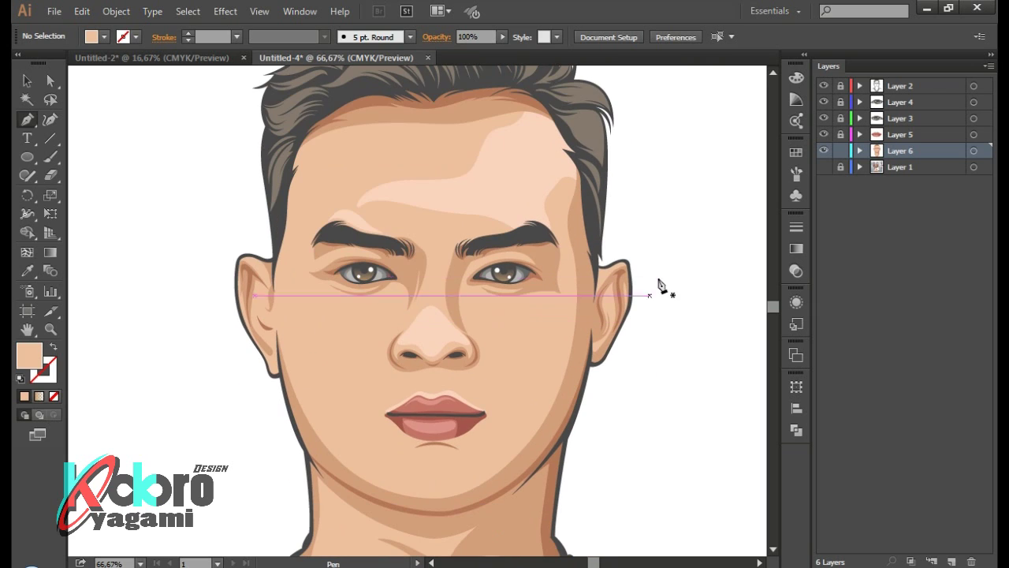
scroll(661, 280, "up", 2)
Compare the drawing against the photo, then set the forehead highlight fill to FFE4D7
left_click(824, 166)
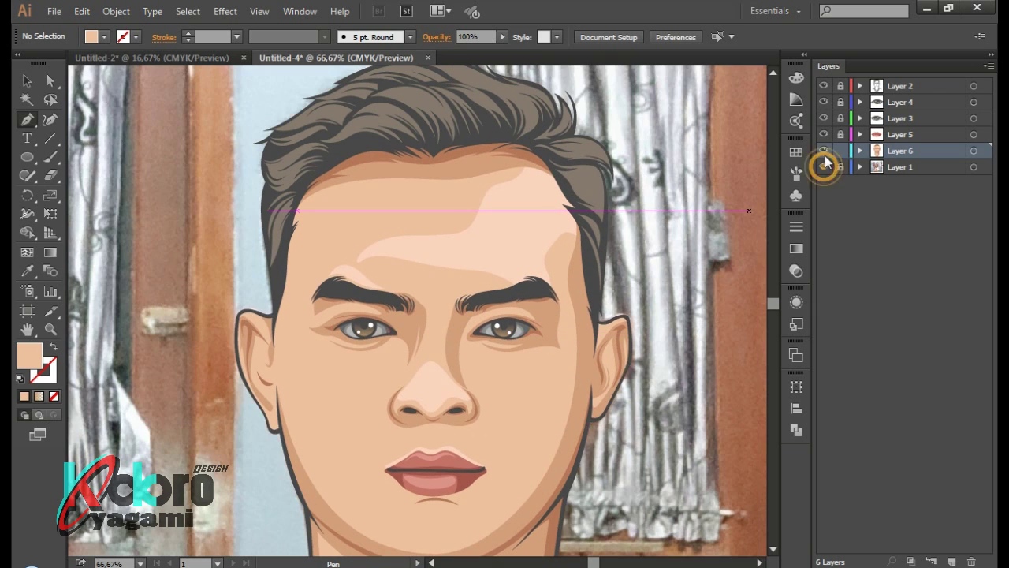
left_click(824, 150)
left_click(824, 150)
left_click(531, 234, "ctrl")
double_click(30, 356)
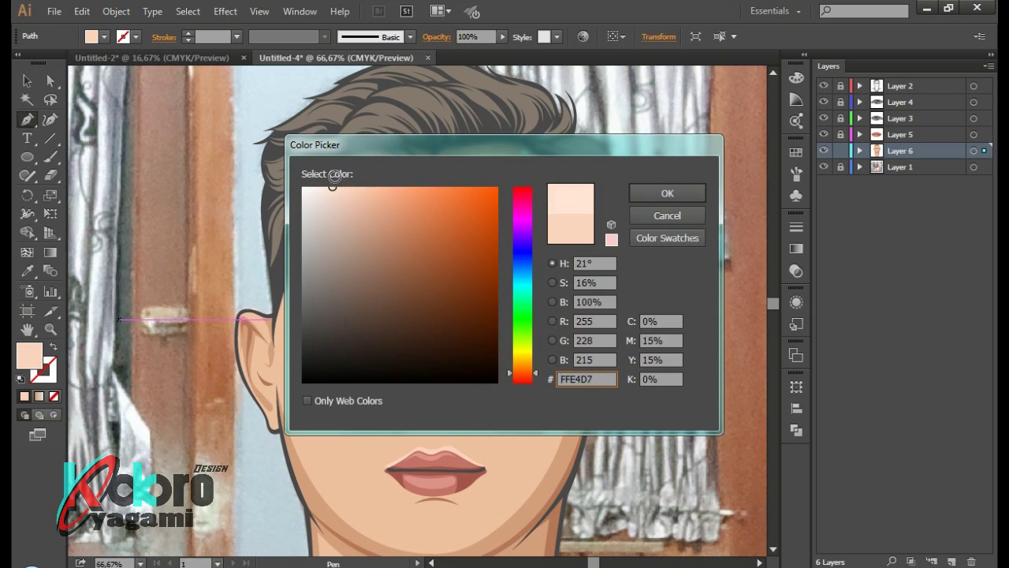
left_click(683, 194)
Give the nose highlight the forehead colour as a linear gradient
left_click(462, 386, "ctrl")
key("i")
left_click(534, 232)
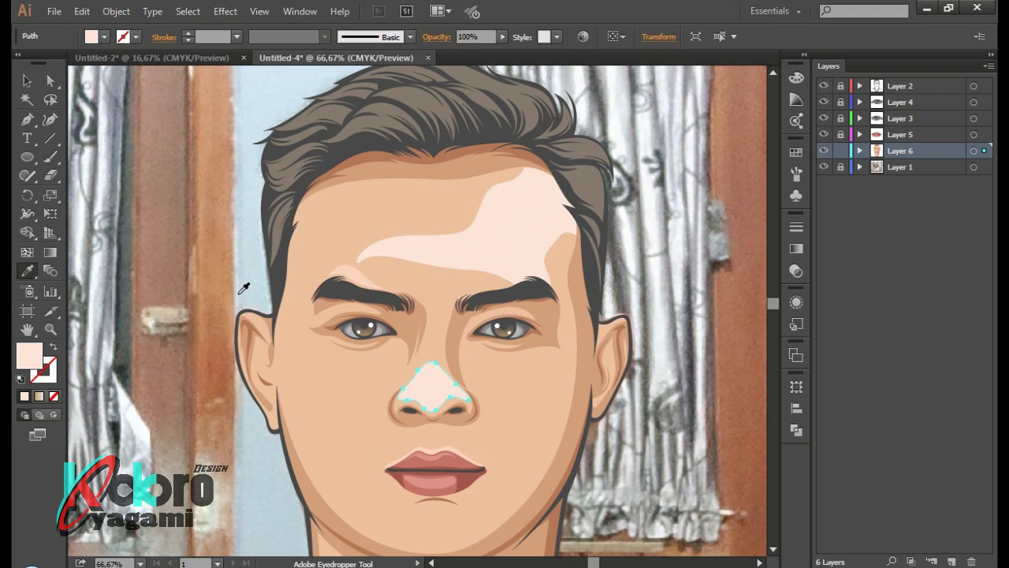
left_click(796, 249)
left_click(797, 152)
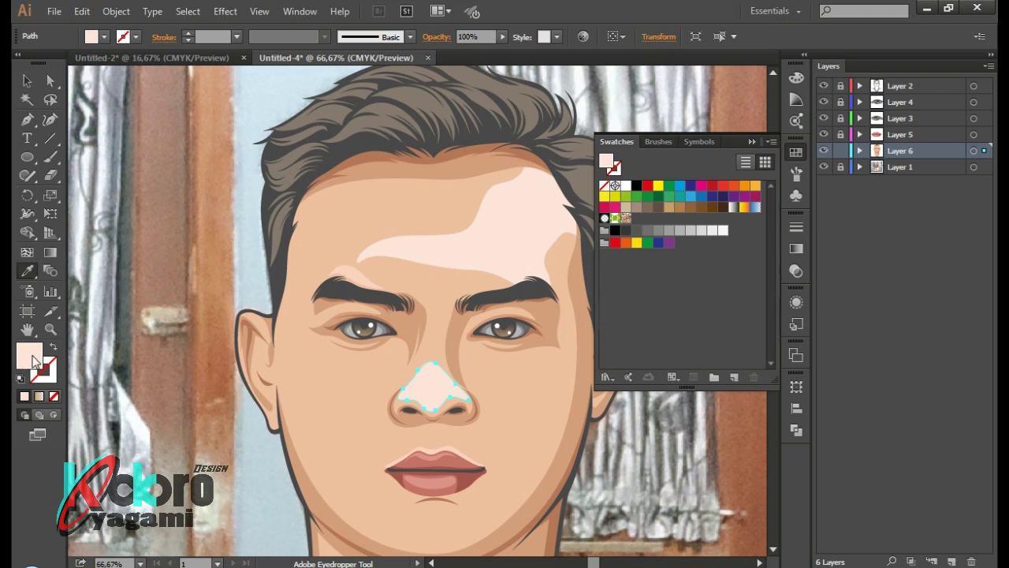
left_click(797, 249)
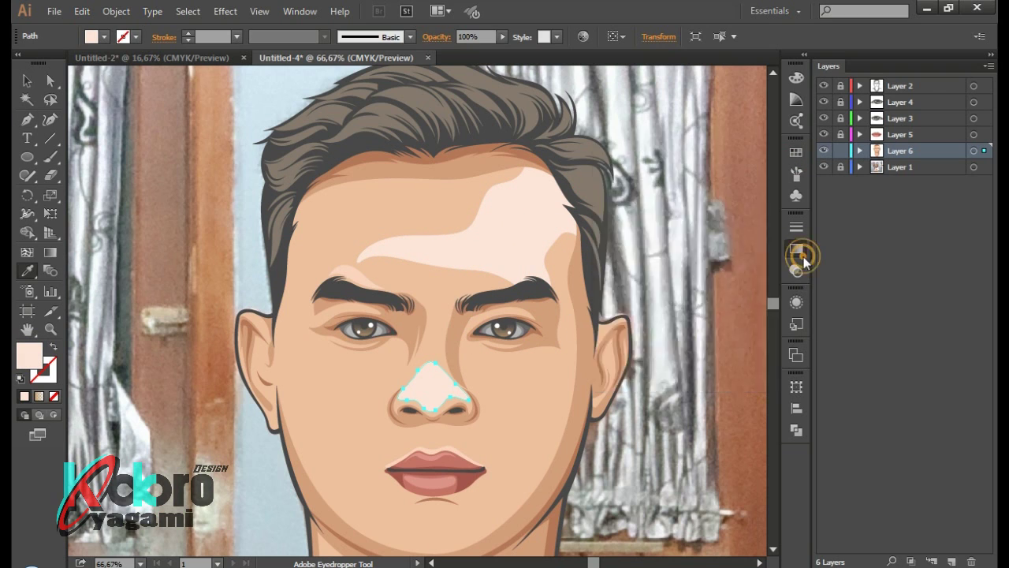
left_click(598, 325)
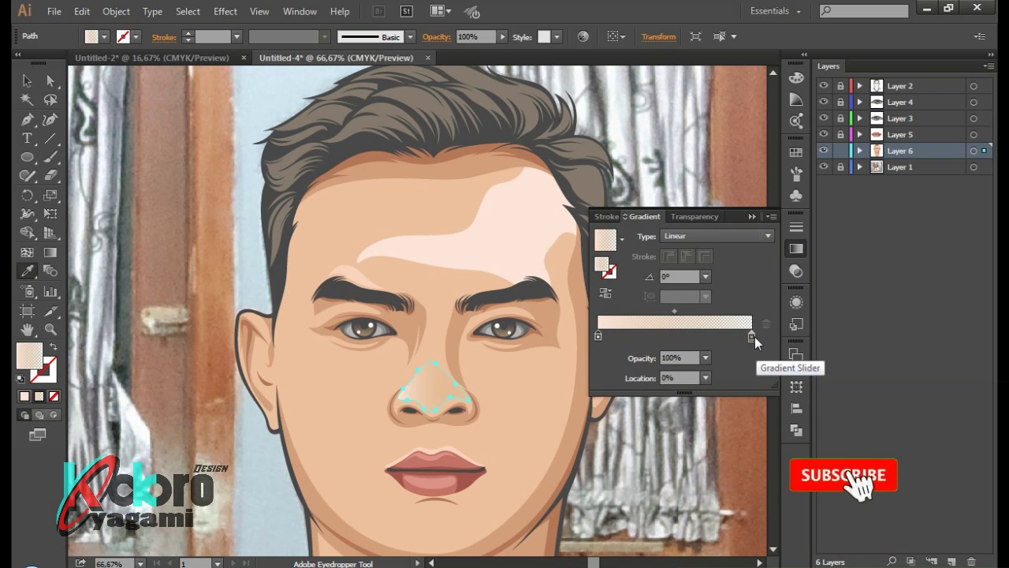
Set the nose gradient's right stop to 0% opacity so it fades out
double_click(752, 336)
left_click(751, 209)
left_click(752, 215)
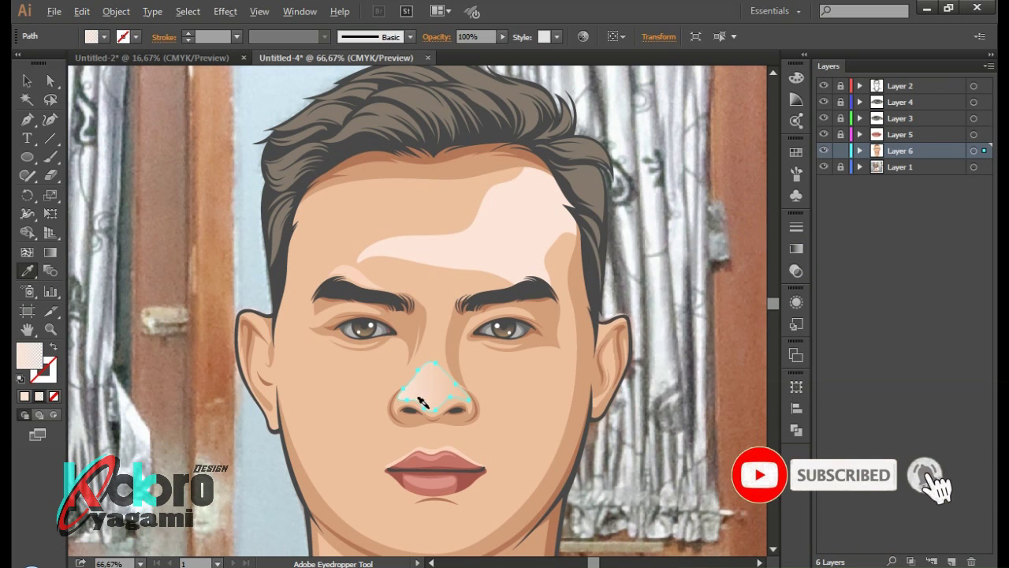
key("ctrl+plus")
key("ctrl+plus")
key("ctrl+plus")
left_click(824, 167, "alt")
Run the nose gradient top to bottom and copy it onto the forehead highlight
left_click(824, 167, "alt")
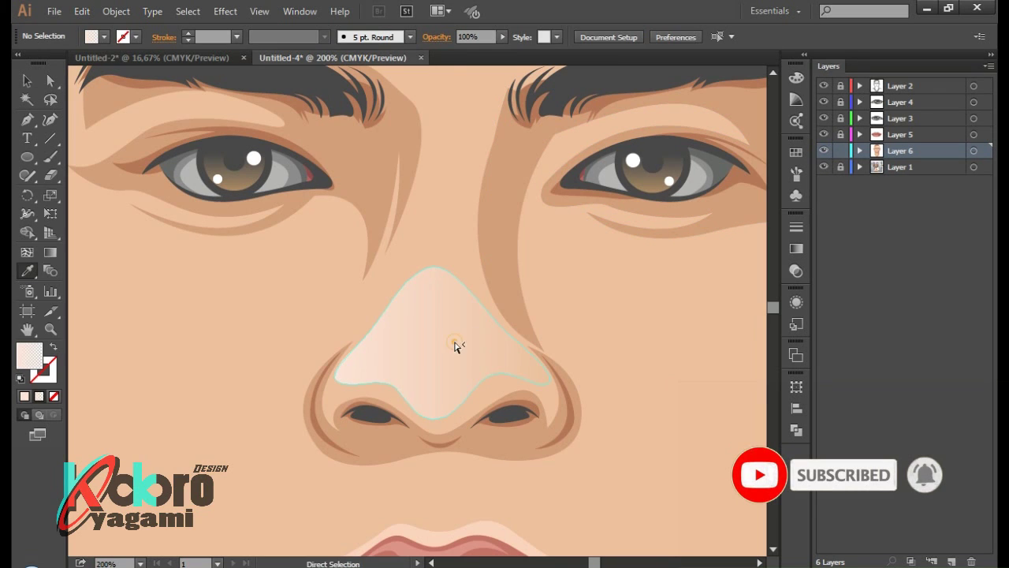
left_click_drag(443, 298, 444, 413)
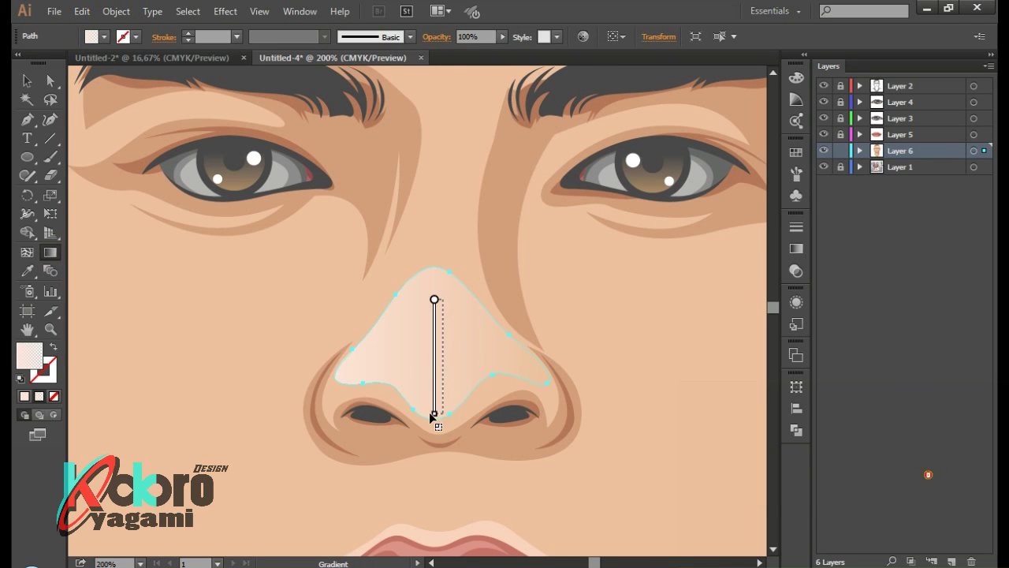
key("ctrl+minus")
key("ctrl+minus")
key("a")
scroll(591, 212, "up", 4)
left_click(591, 212)
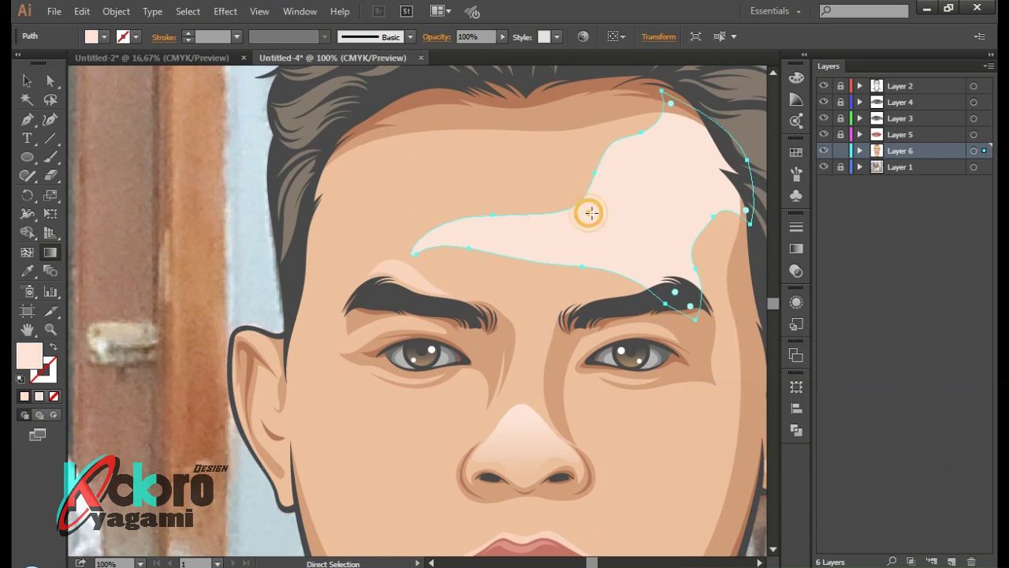
left_click(522, 440)
Drag a diagonal gradient across the forehead highlight with the Gradient tool
left_click(824, 149)
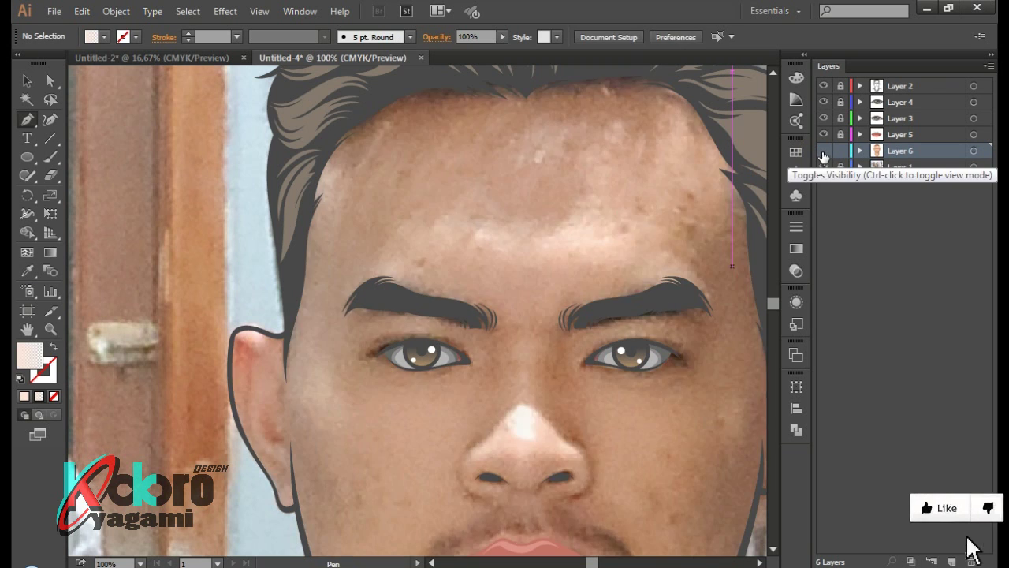
left_click(824, 150)
key("g")
left_click_drag(411, 206, 755, 205)
scroll(581, 260, "up", 2)
left_click_drag(588, 289, 694, 196)
key("ctrl+shift+a")
Redraw the forehead gradient along a steeper diagonal from lower left to upper right
key("ctrl+minus")
key("ctrl+plus")
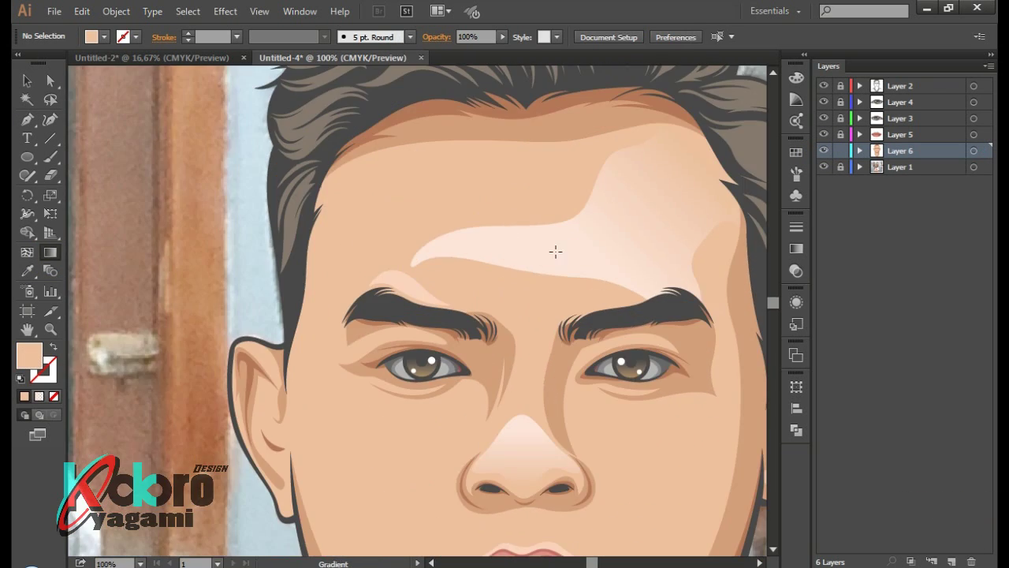
left_click(618, 334)
left_click_drag(536, 407, 704, 207)
key("ctrl+shift+a")
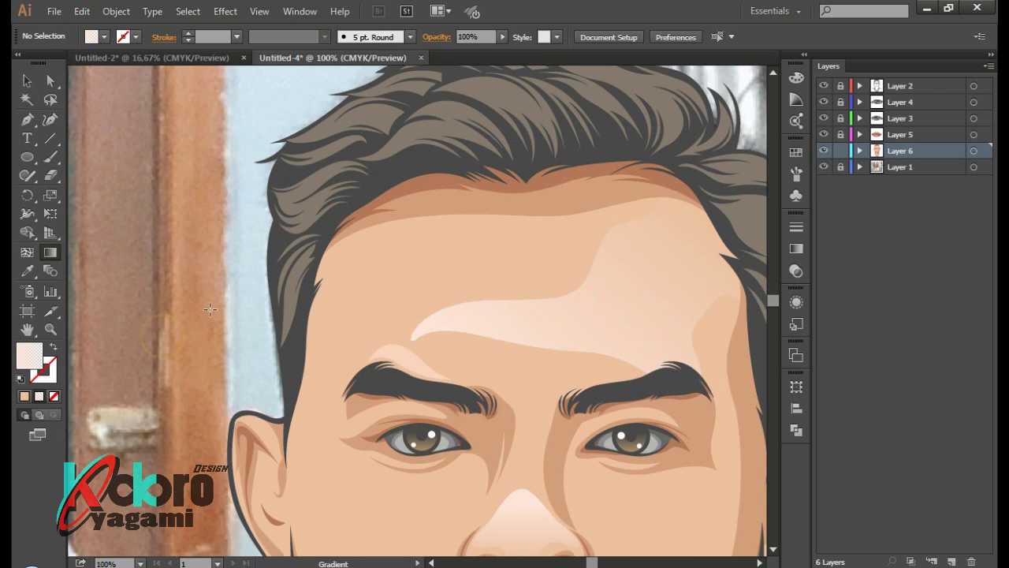
Toggle the reference photo and drawing layers to check the portrait
key("ctrl+minus")
key("ctrl+minus")
key("ctrl+minus")
left_click(824, 167)
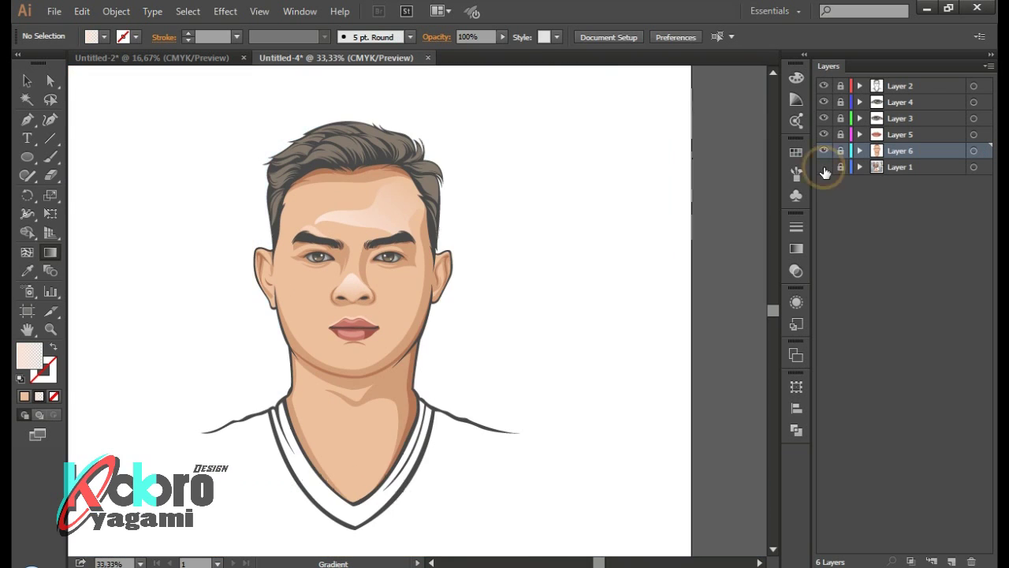
left_click(824, 167)
key("ctrl+plus")
key("ctrl+plus")
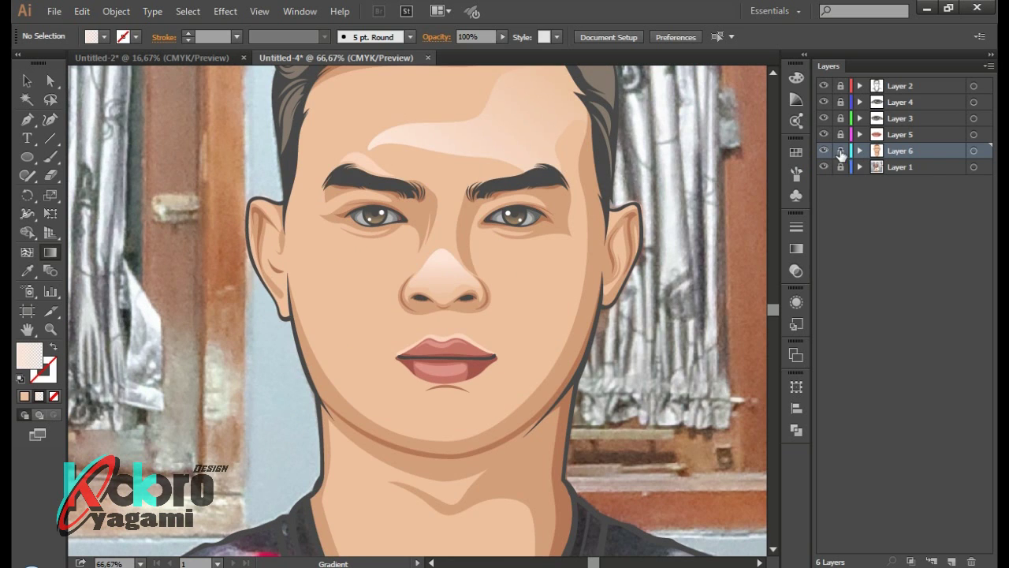
left_click(840, 155)
left_click(824, 150)
Unlock Layer 6 and draw a closed highlight strip down the face's left edge beside the ear
left_click(824, 150)
key("p")
key("ctrl+plus")
key("ctrl+plus")
left_click(283, 126)
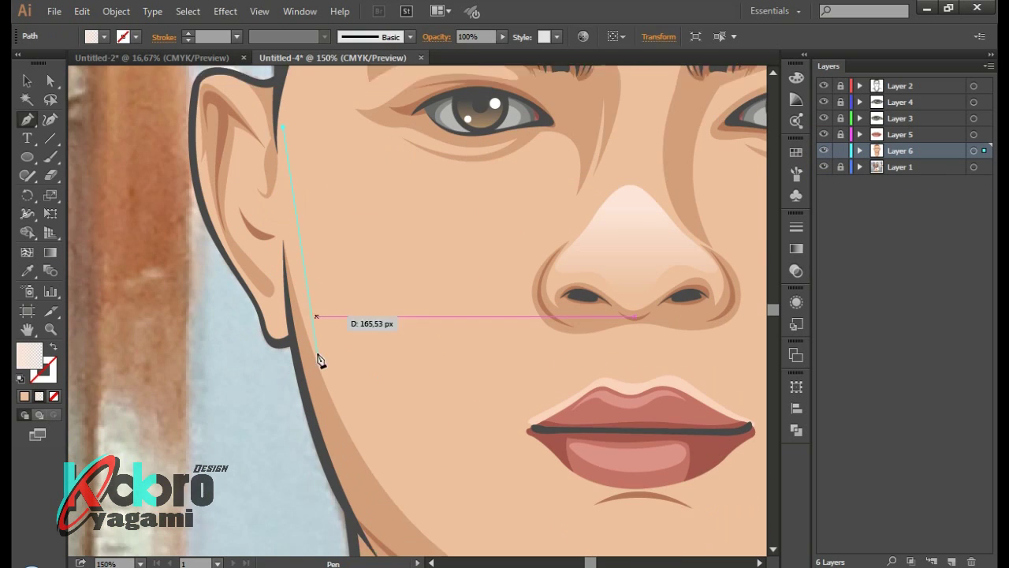
scroll(446, 489, "down", 1)
left_click_drag(367, 378, 366, 317)
left_click_drag(377, 273, 394, 217)
scroll(333, 119, "up", 2)
scroll(291, 173, "up", 1)
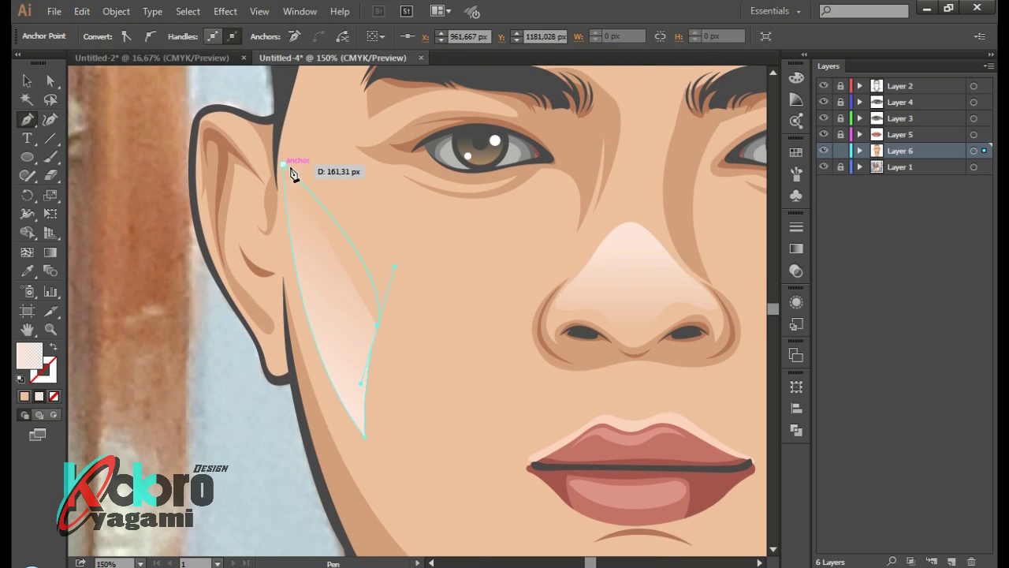
left_click(290, 169)
Refine the cheek strip's bottom points and curve, then deselect
left_click_drag(364, 433, 446, 540)
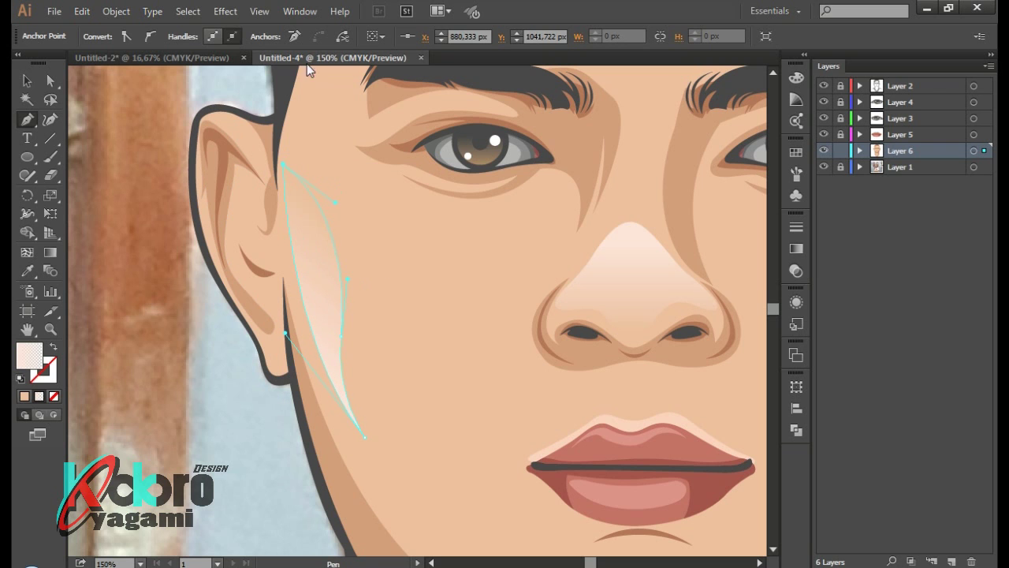
left_click(351, 401)
left_click(342, 406)
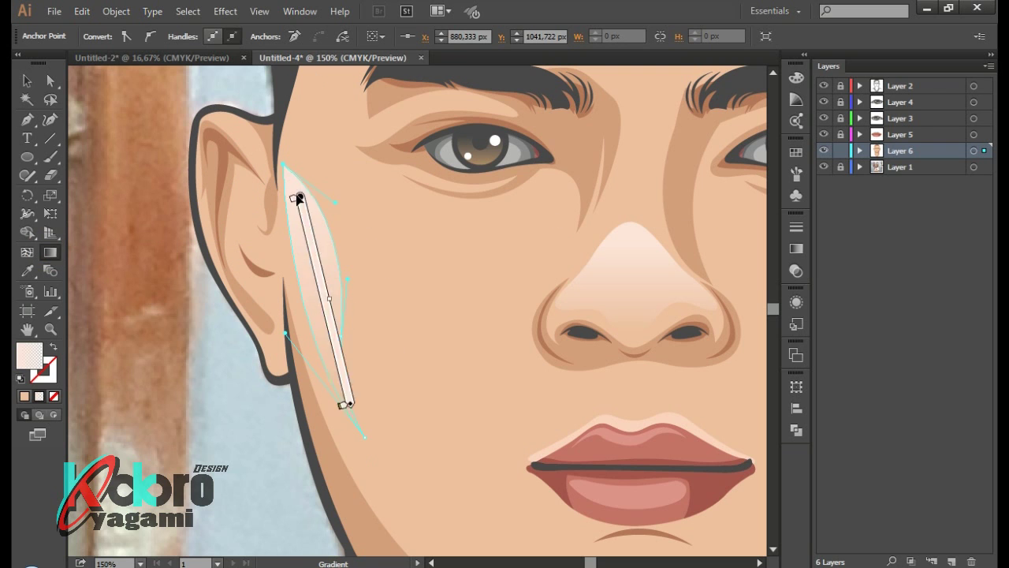
left_click_drag(334, 347, 331, 360)
key("ctrl+shift+a")
Draw a curved highlight under the left eyebrow and refine its middle anchor
key("ctrl+0")
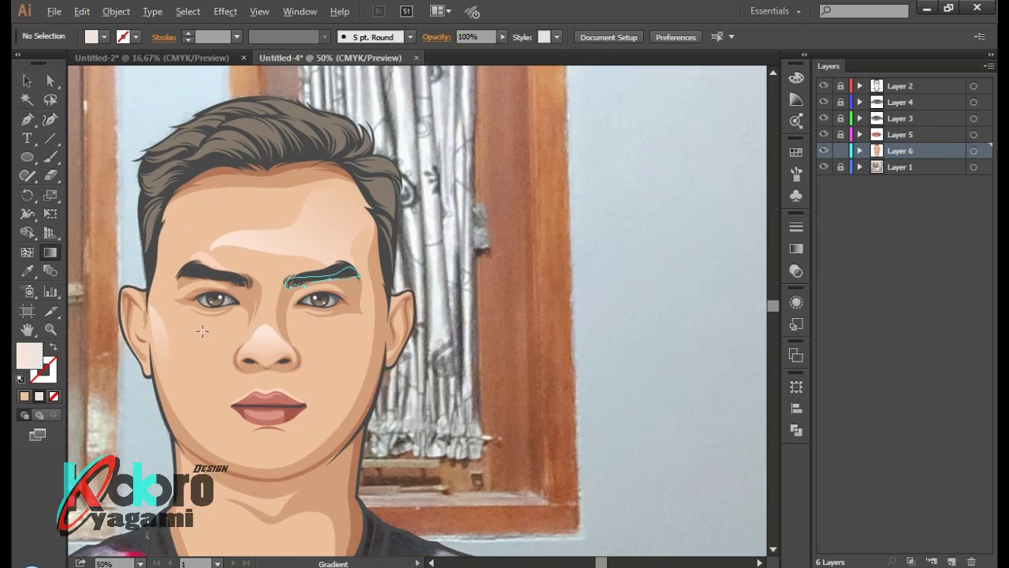
scroll(256, 253, "up", 3)
key("p")
scroll(320, 410, "up", 2)
left_click(262, 301)
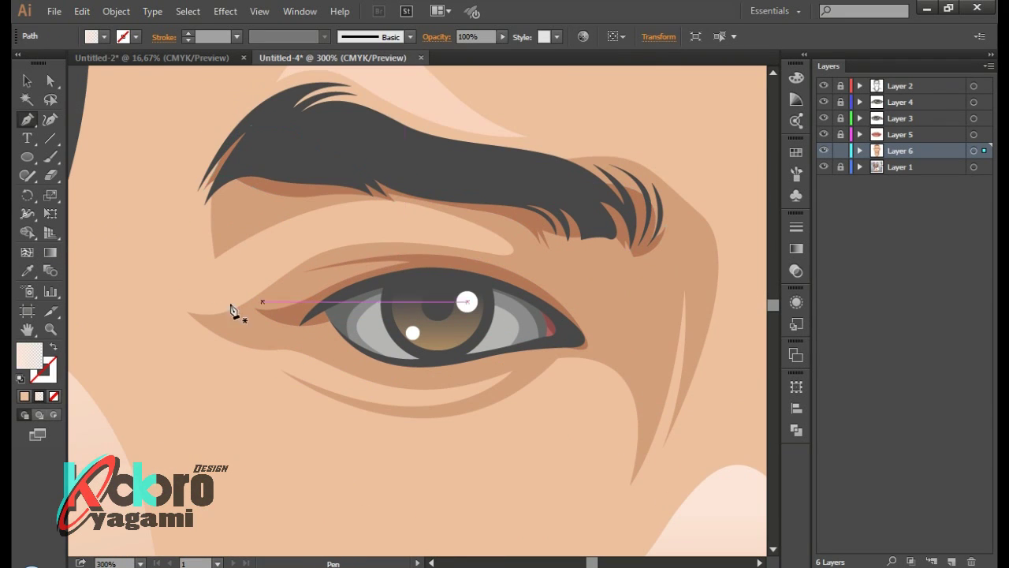
left_click_drag(483, 246, 636, 299)
left_click_drag(223, 301, 227, 305)
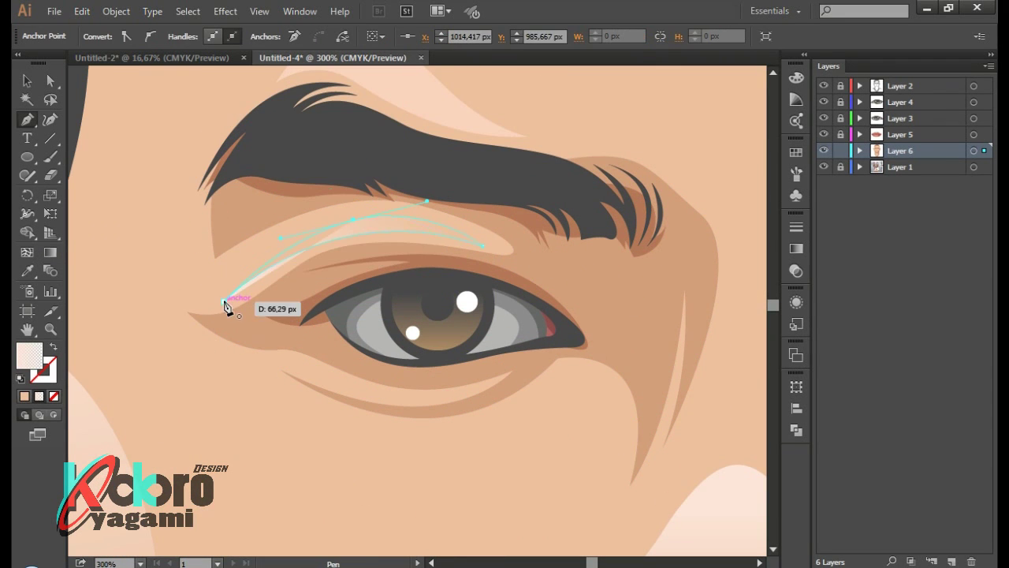
key("a")
left_click_drag(353, 222, 345, 213)
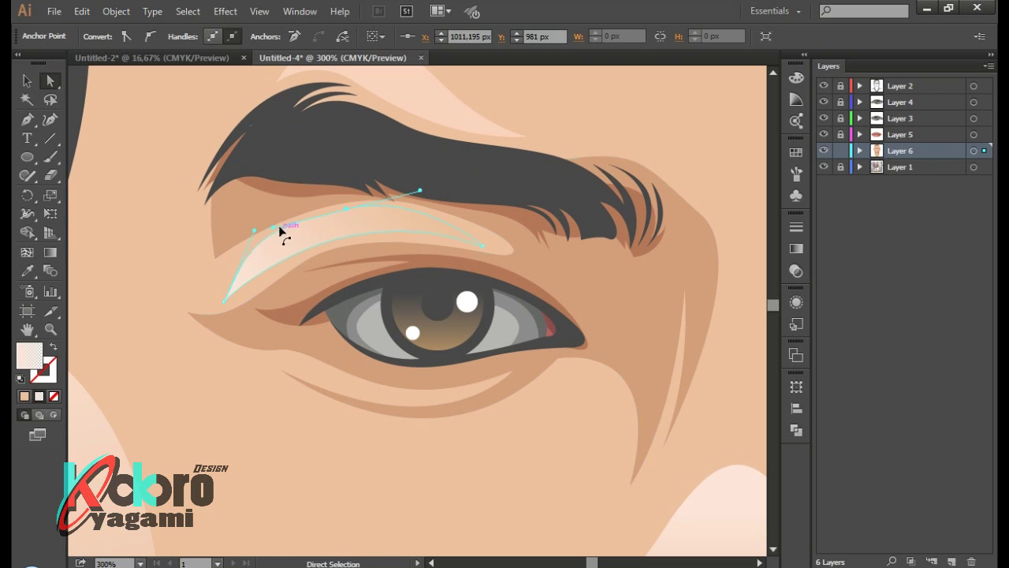
scroll(642, 147, "down", 3)
key("ctrl+shift+a")
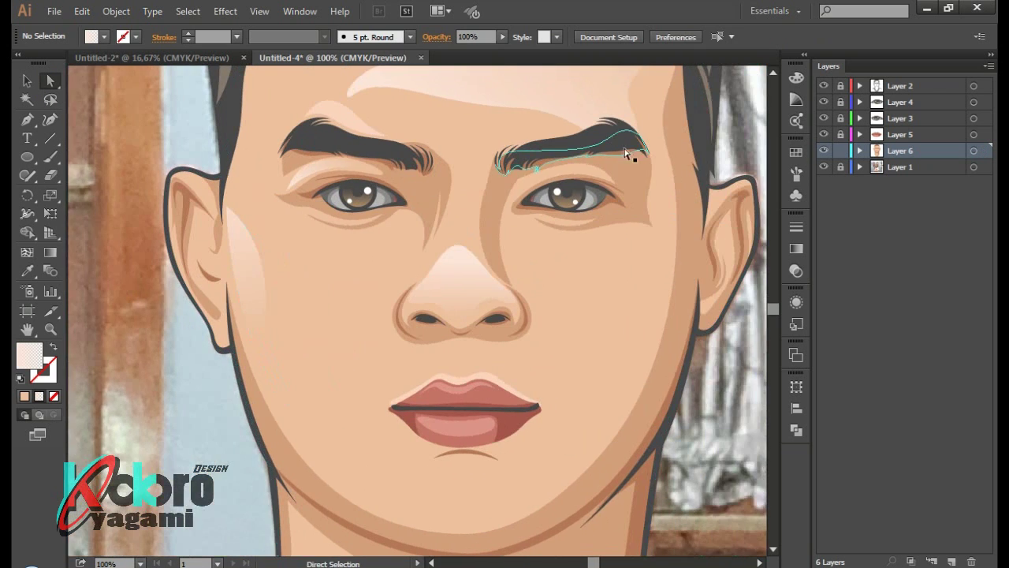
Apply a fading gradient to the left eyelid highlight
left_click(823, 151)
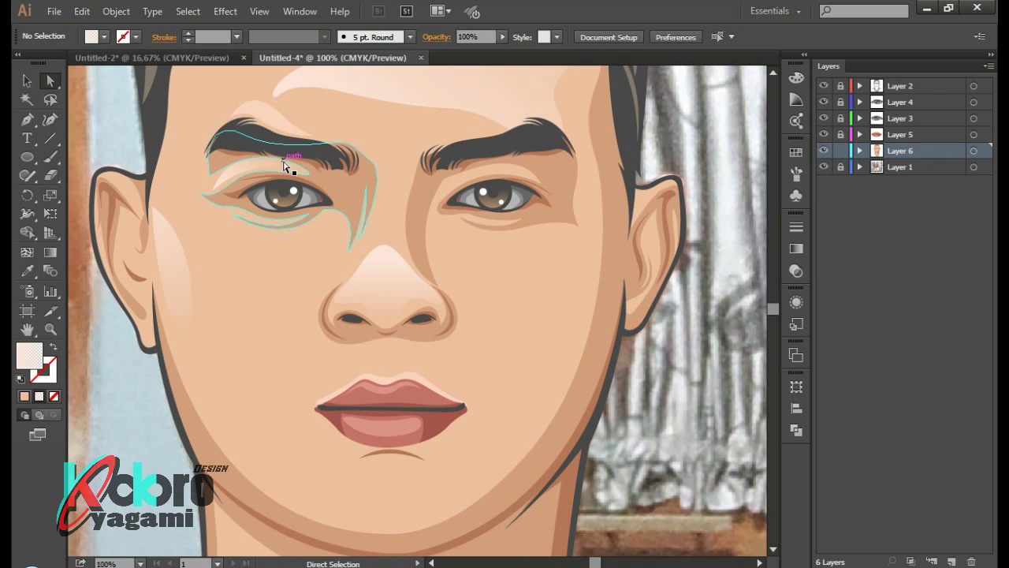
left_click(242, 174)
key("g")
scroll(261, 170, "up", 1)
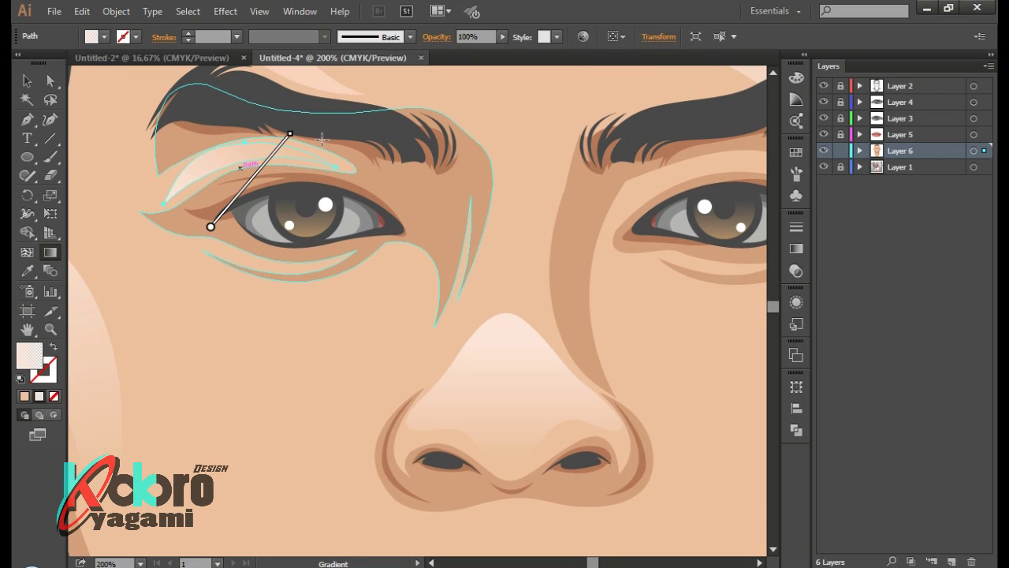
scroll(251, 338, "down", 2)
Draw a matching highlight above the right eye and deselect
key("p")
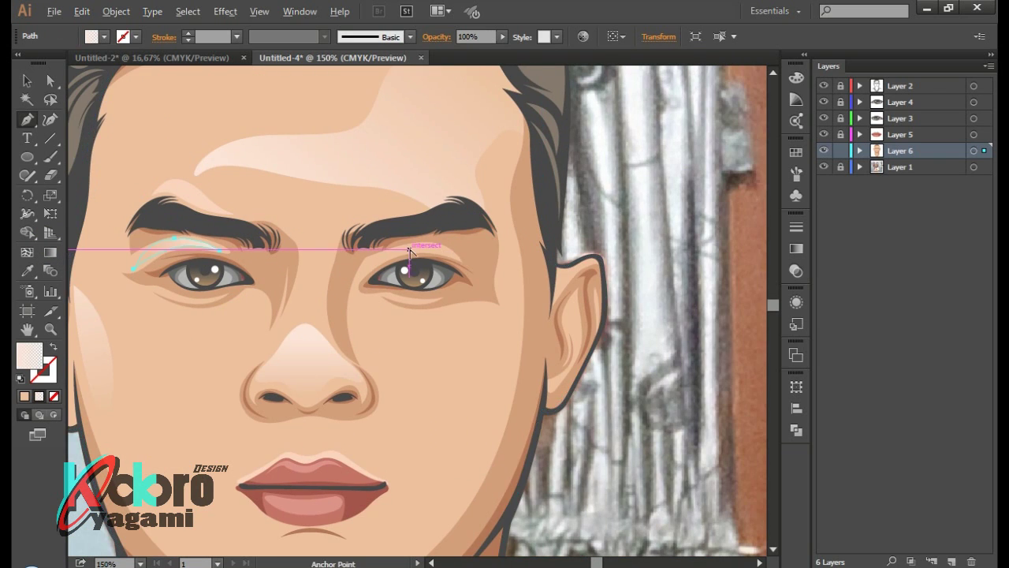
scroll(390, 292, "up", 1)
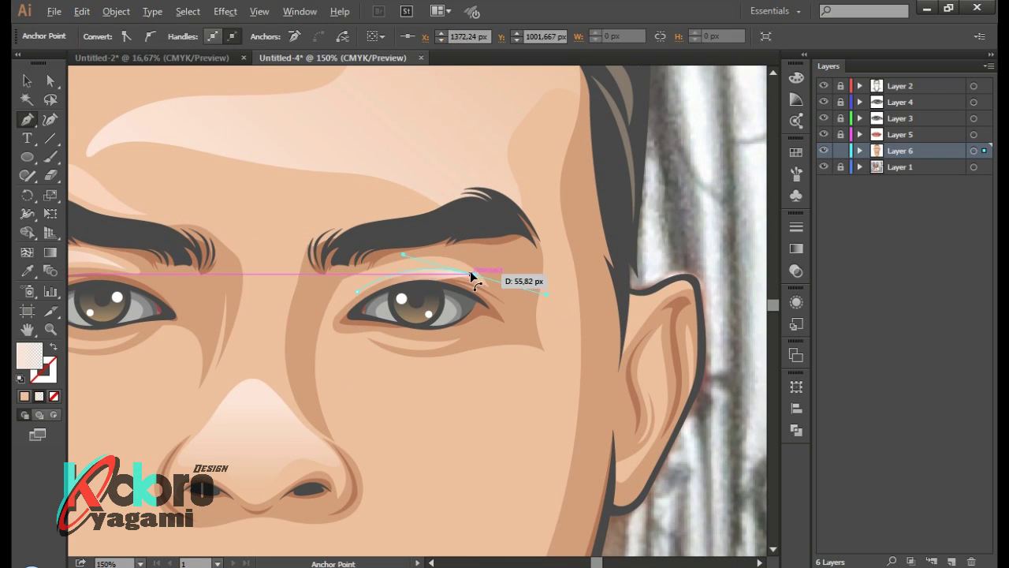
left_click(357, 292)
key("ctrl+shift+a")
scroll(676, 226, "down", 1)
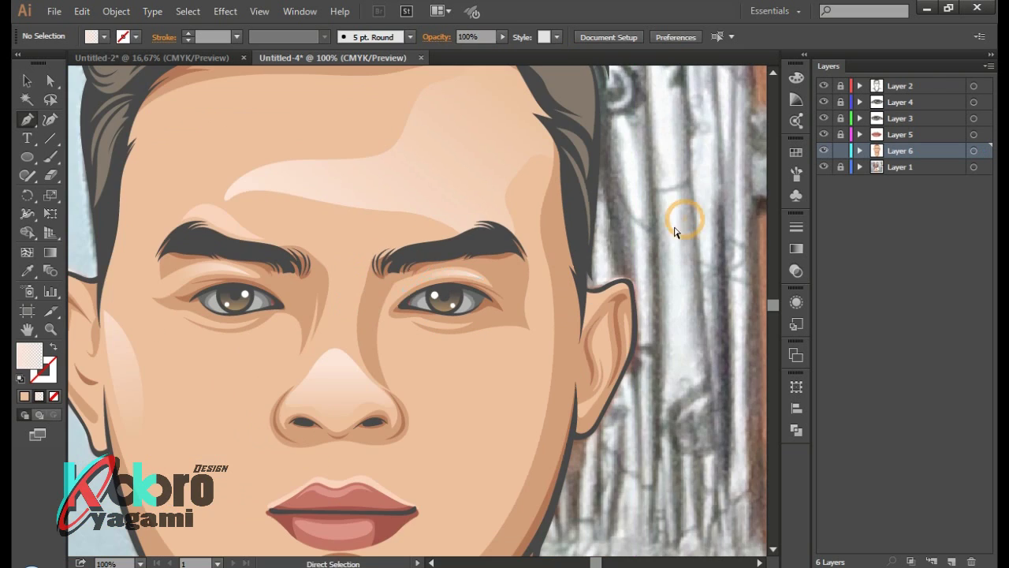
scroll(672, 239, "down", 1)
Check the drawing against the photo, then draw a closed highlight below the left eye on the cheek
left_click(820, 162)
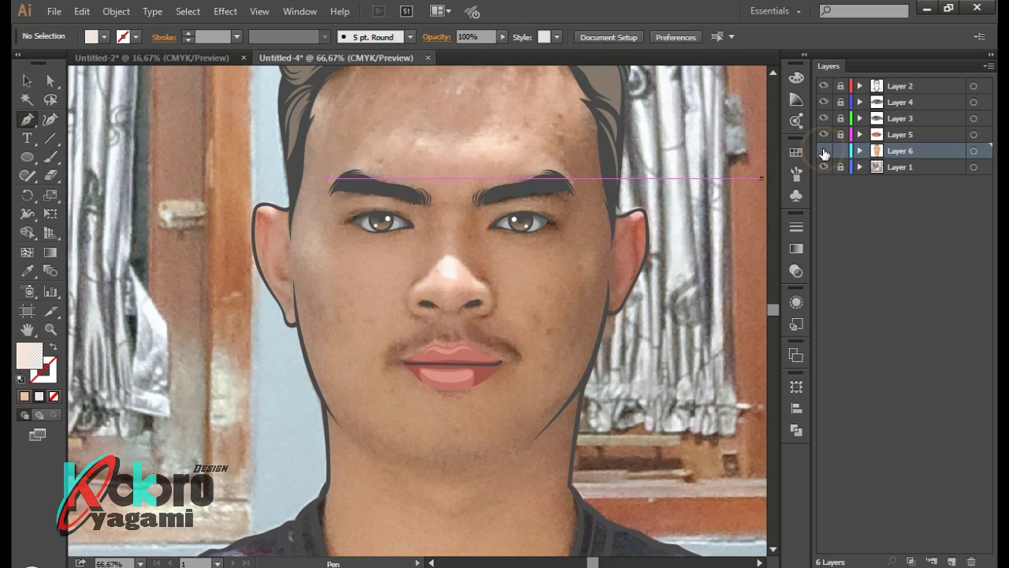
left_click(821, 163)
scroll(423, 271, "up", 2)
left_click(417, 252)
left_click(401, 227)
left_click(361, 235)
left_click(261, 235)
left_click(230, 205)
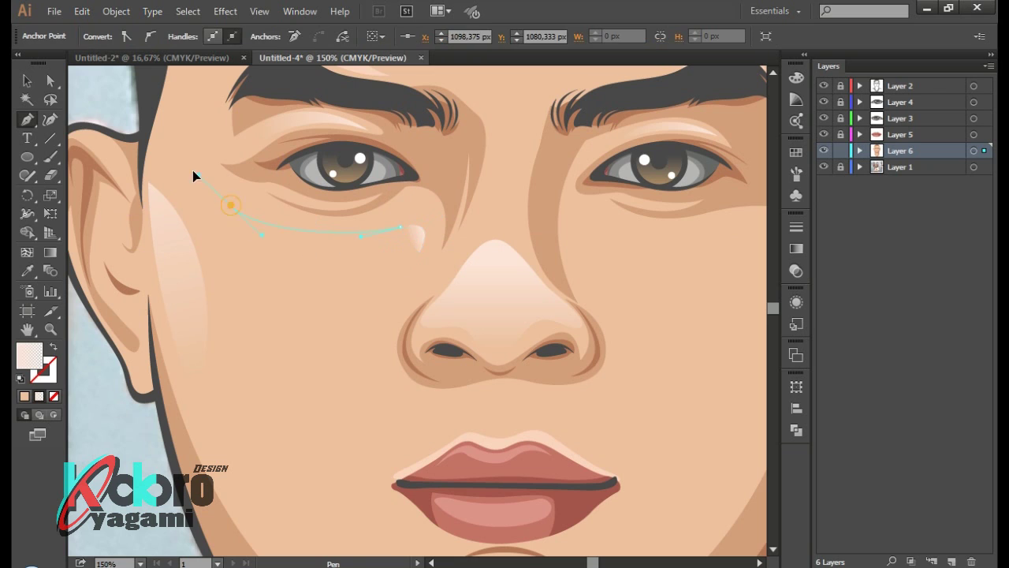
left_click_drag(267, 418, 287, 424)
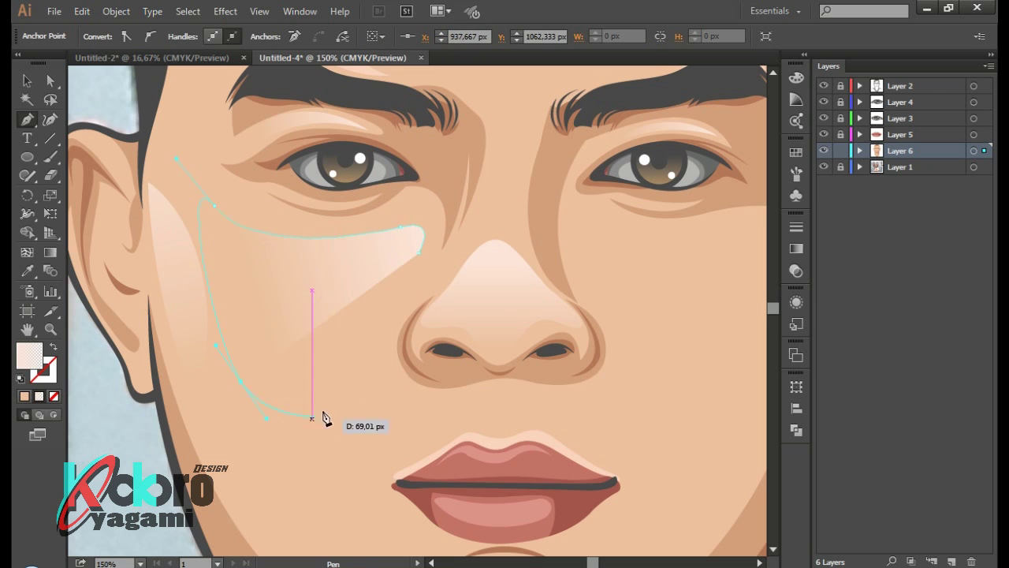
left_click_drag(337, 388, 388, 352)
left_click(418, 252)
Refine a point on the left cheek highlight and give it a diagonal gradient
key("a")
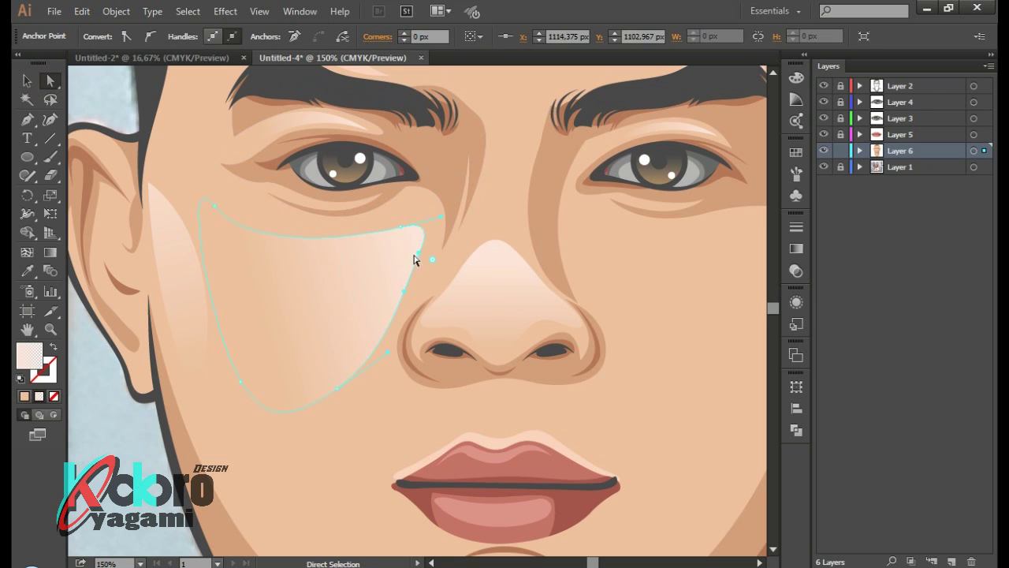
left_click_drag(431, 258, 434, 257)
key("ctrl+1")
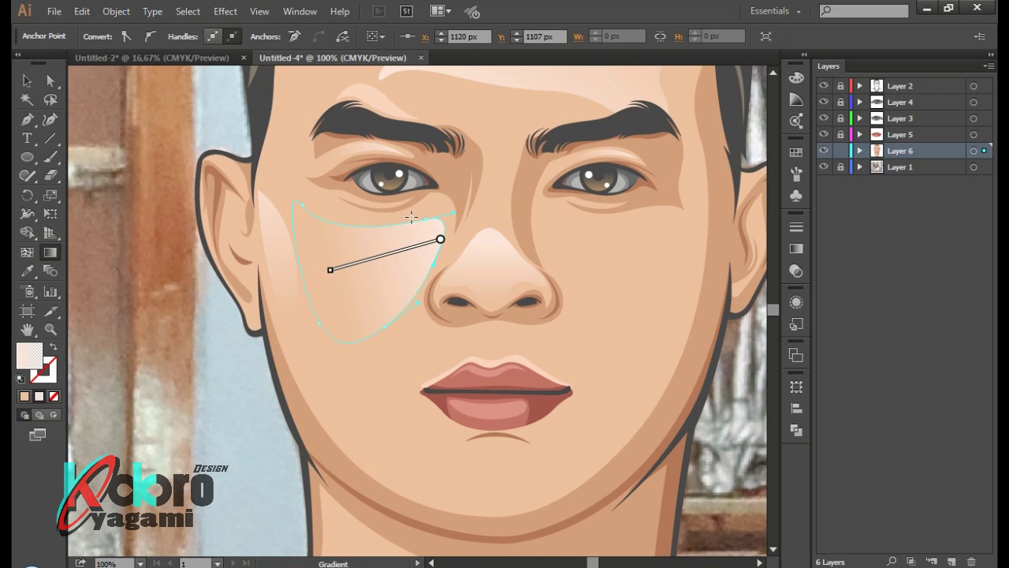
left_click_drag(411, 216, 334, 334)
key("ctrl+shift+a")
Draw a highlight shape under the right eye along the right cheek
scroll(339, 448, "right", 3)
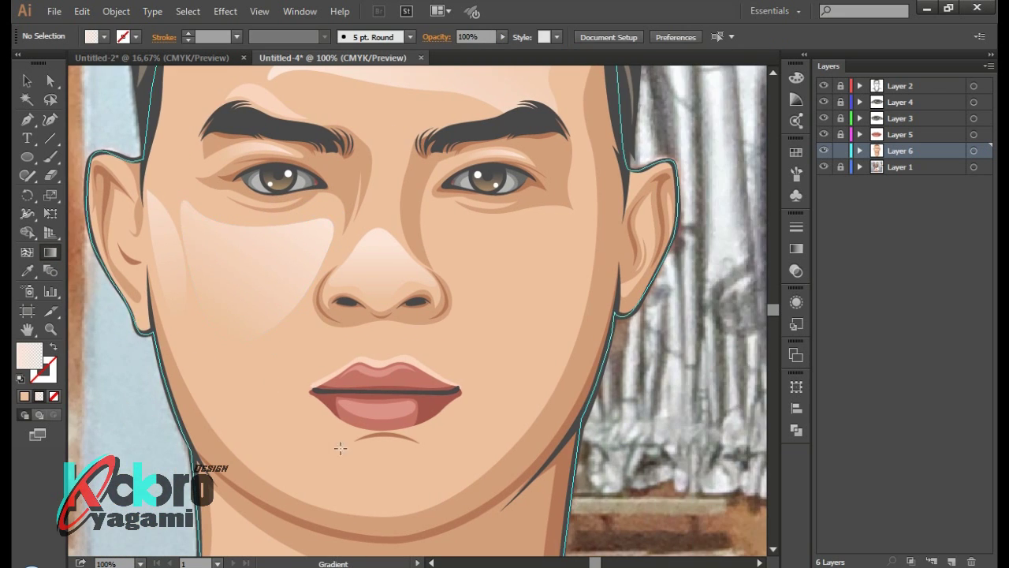
key("ctrl+minus")
key("ctrl+plus")
key("ctrl+plus")
key("p")
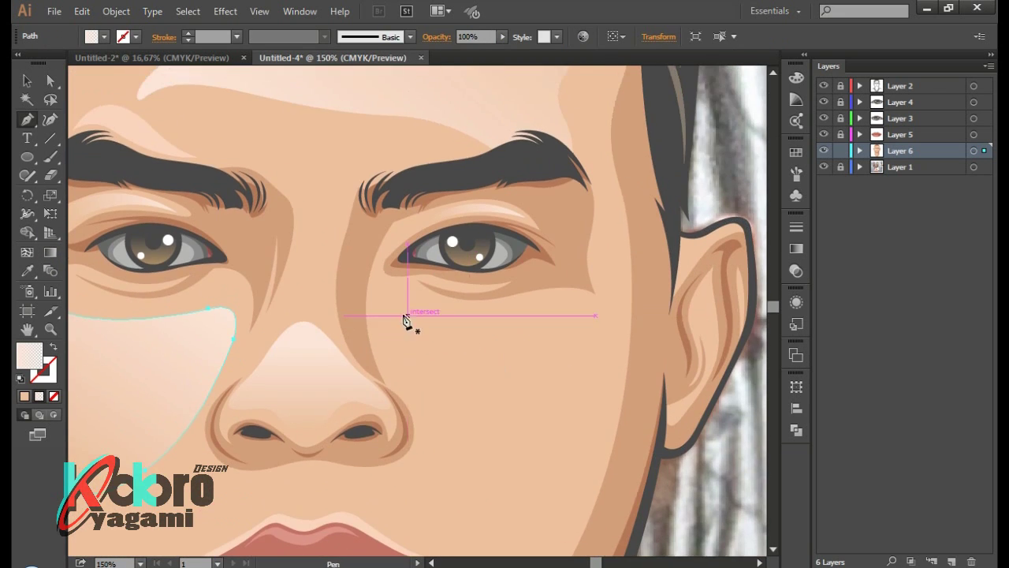
left_click(491, 323)
left_click(603, 330)
scroll(617, 370, "down", 5)
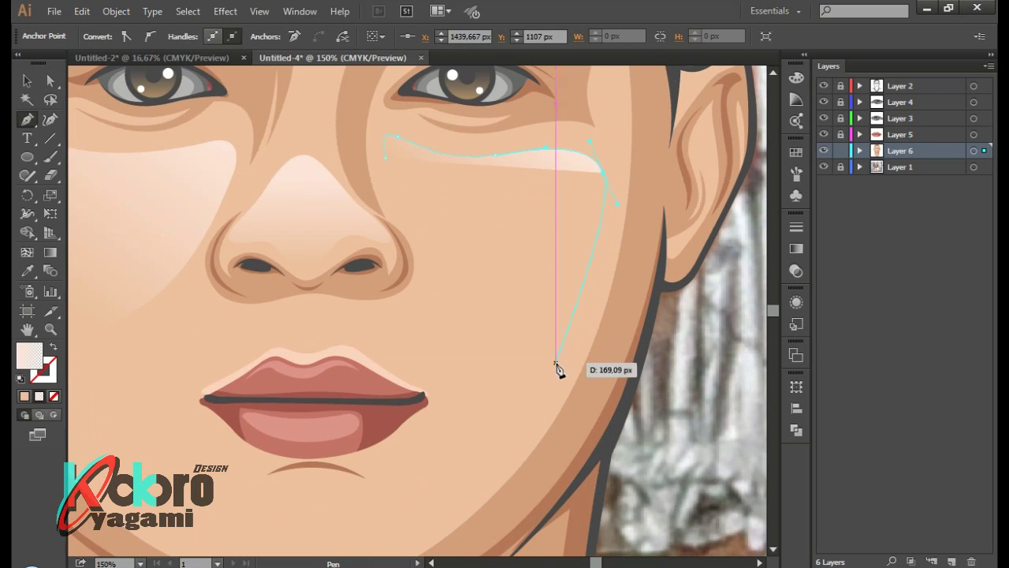
left_click_drag(556, 364, 519, 384)
scroll(440, 276, "up", 2)
left_click(385, 219)
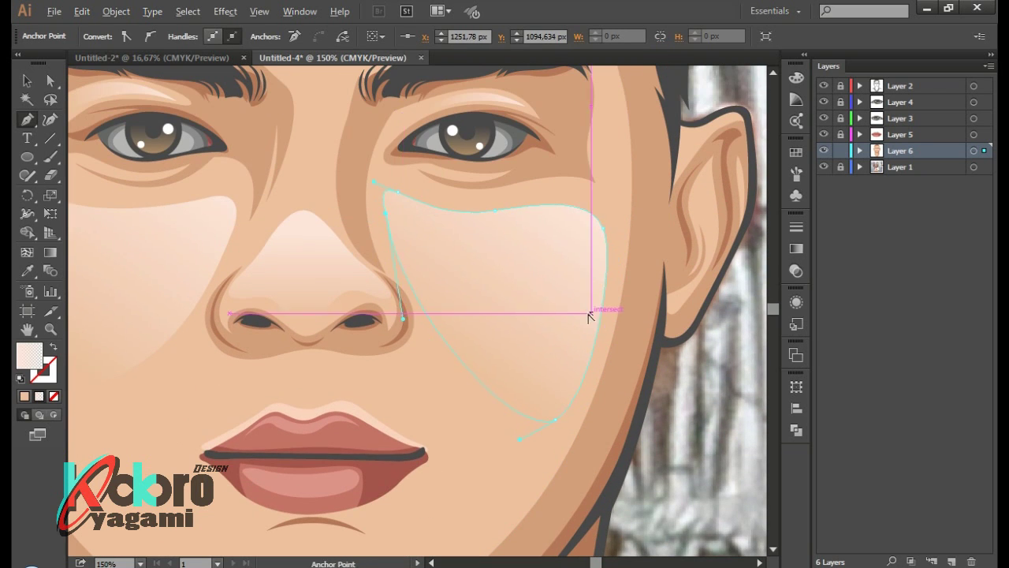
Apply a soft angled gradient to the right cheek highlight and deselect
key("ctrl+minus")
key("ctrl+minus")
key("ctrl+minus")
key("ctrl+plus")
key("ctrl+plus")
left_click(484, 311, "ctrl")
left_click(51, 251)
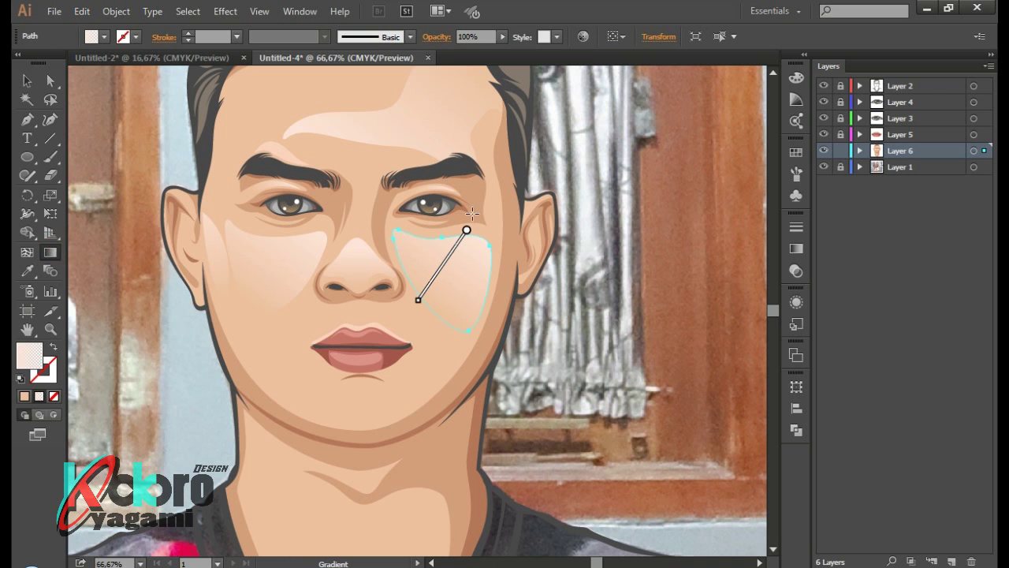
left_click_drag(482, 222, 458, 297)
key("ctrl+shift+a")
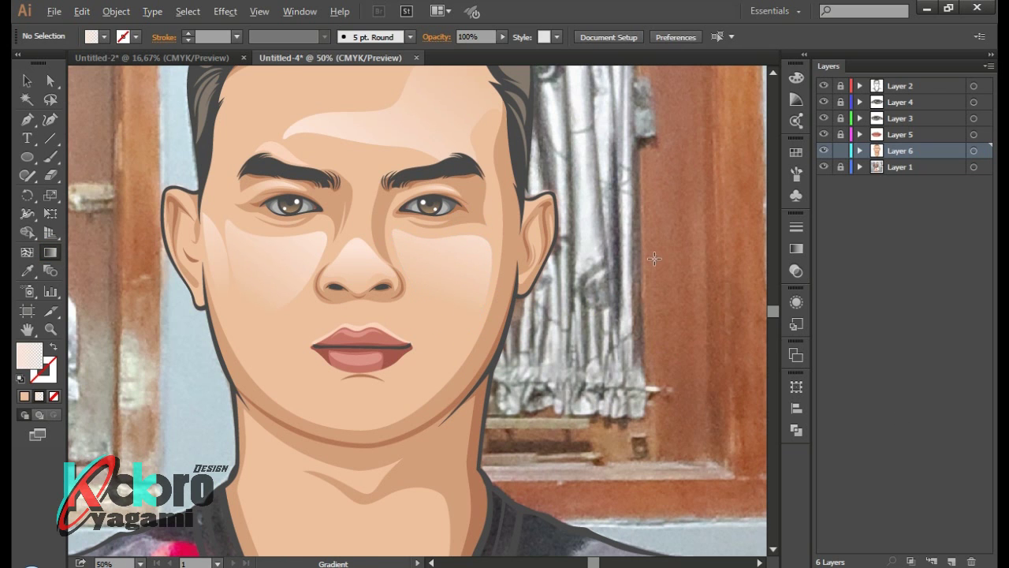
key("ctrl+minus")
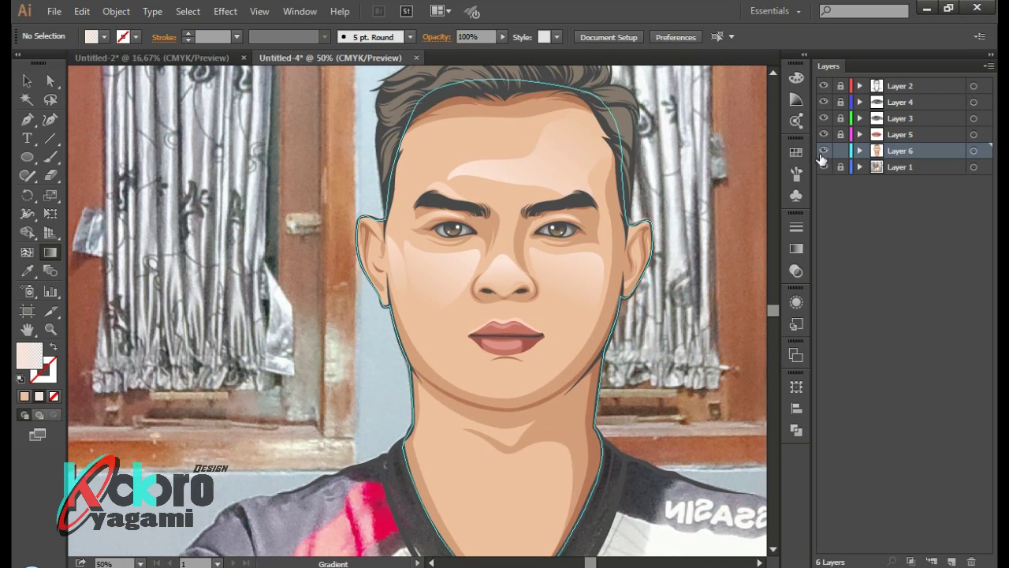
Toggle the cartoon layer to compare with the photo, then zoom to the neck
left_click(824, 151)
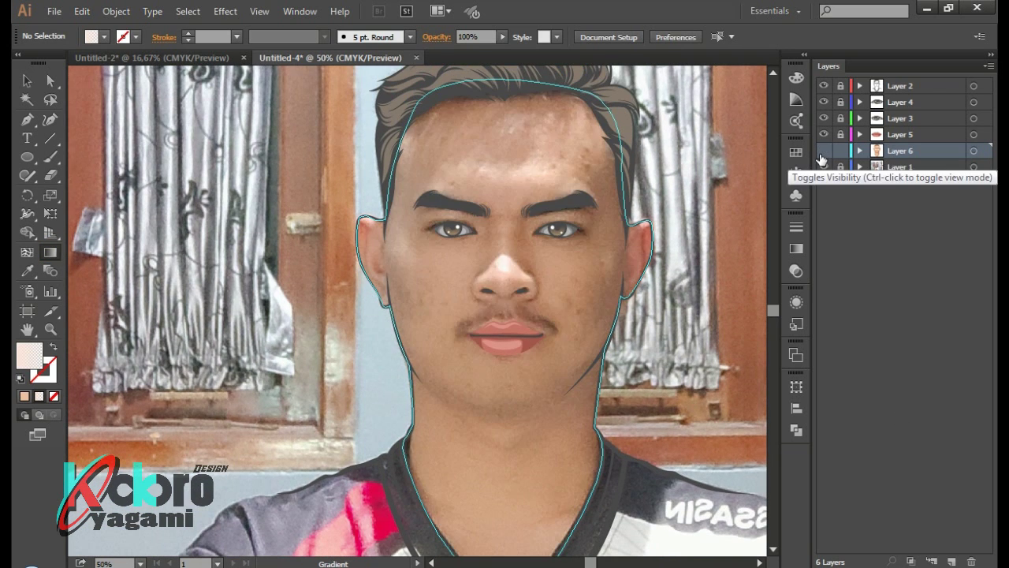
left_click(823, 150)
key("ctrl+plus")
key("ctrl+plus")
scroll(755, 294, "down", 3)
Draw a curved closed highlight shape at the base of the neck
key("p")
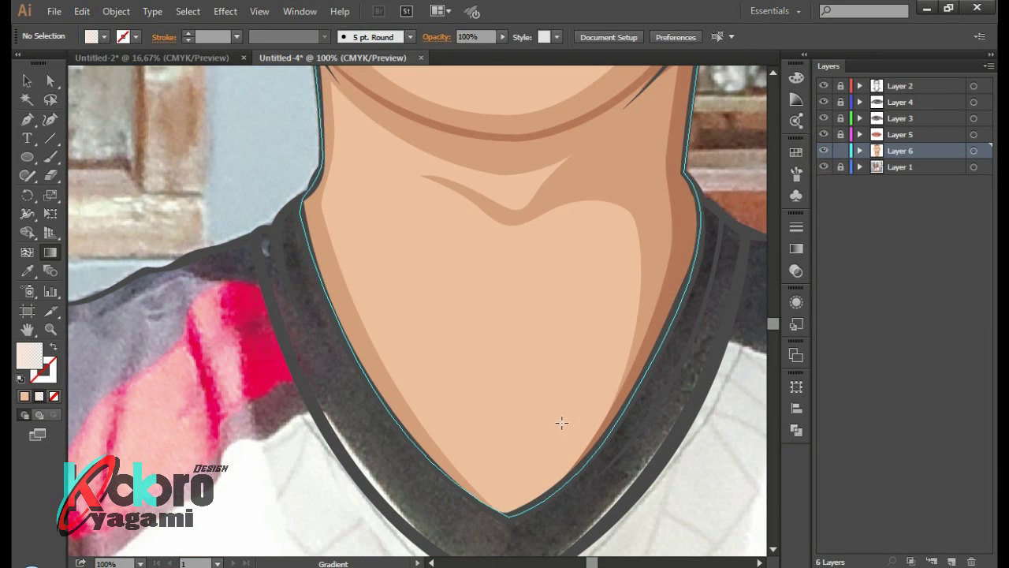
left_click(425, 400)
left_click_drag(522, 491, 556, 472)
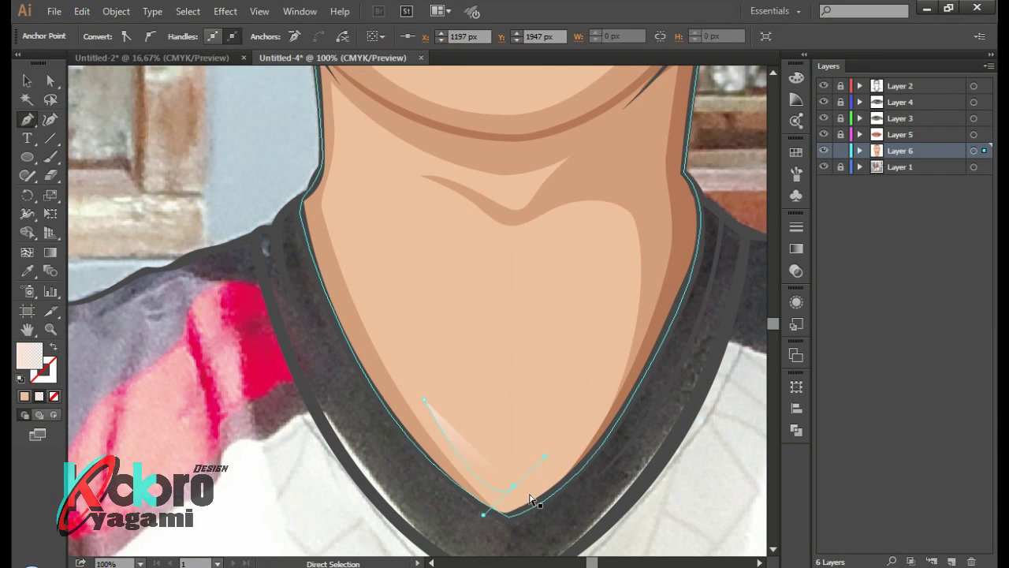
left_click_drag(603, 384, 591, 359)
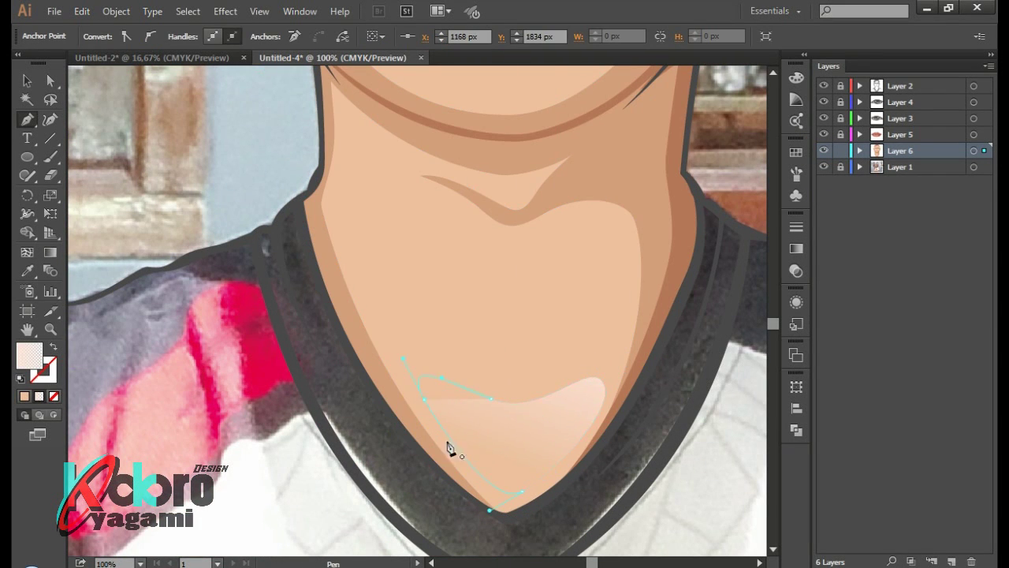
left_click_drag(446, 442, 608, 365)
Set the gradient direction across the neck highlight and check it with the other layers hidden
key("ctrl+minus")
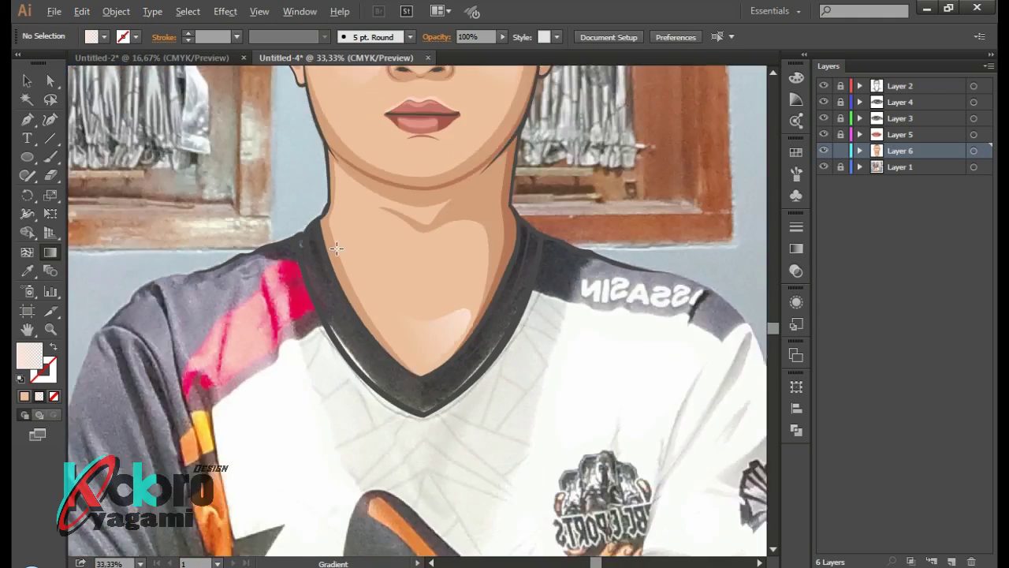
key("ctrl+minus")
key("ctrl+plus")
left_click_drag(382, 446, 384, 452)
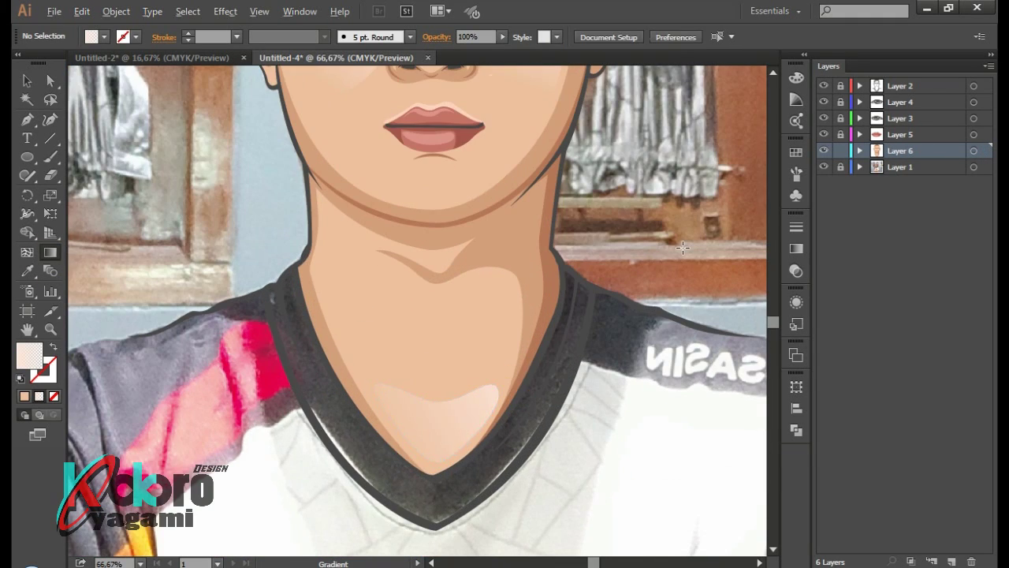
key("ctrl+minus")
key("ctrl+plus")
Draw a chin highlight under the lower lip with an angled gradient, then hide the background photo
key("ctrl+plus")
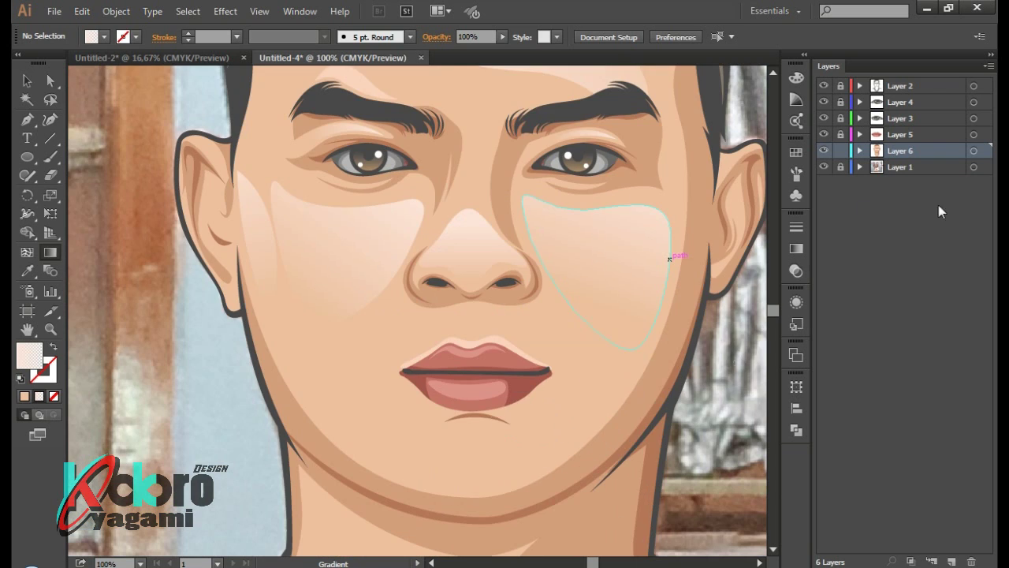
left_click(824, 150, "alt")
left_click(823, 151, "alt")
key("p")
key("ctrl+plus")
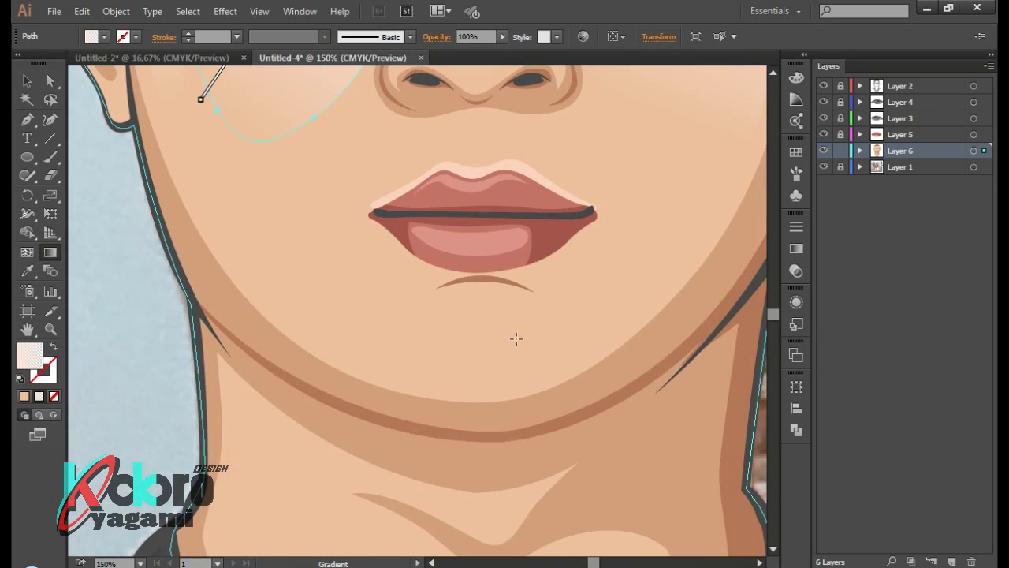
scroll(552, 355, "up", 2)
left_click_drag(369, 428, 426, 445)
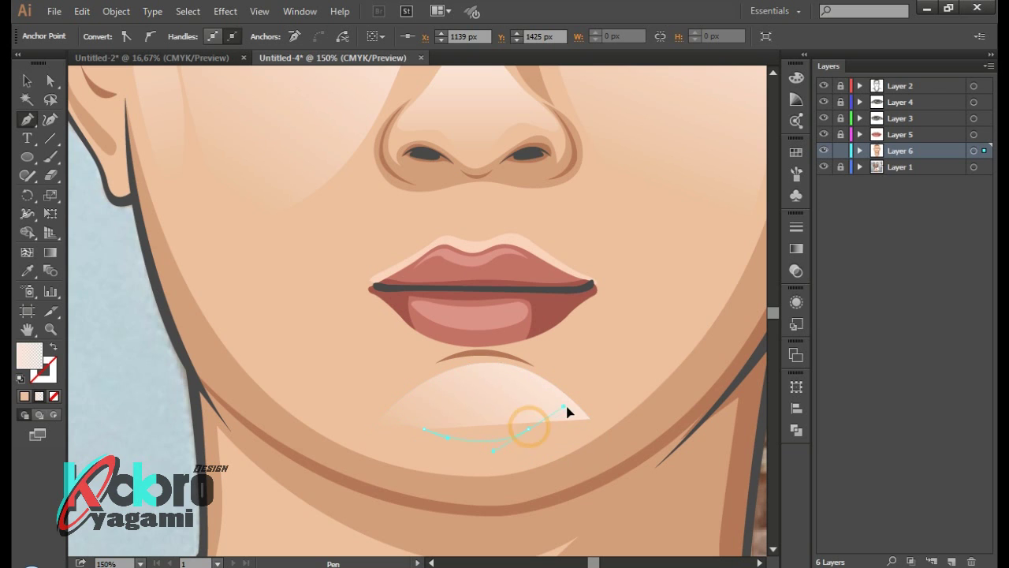
left_click(590, 418)
key("g")
left_click_drag(485, 415, 527, 354)
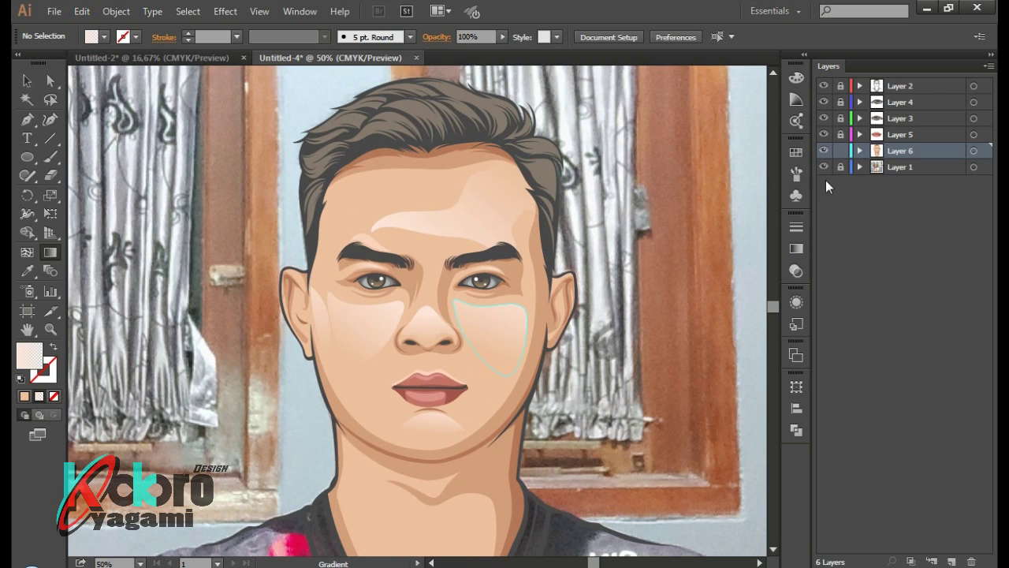
left_click(824, 166)
scroll(657, 295, "down", 2, "alt")
Redraw the forehead highlight's gradient at a new angle
scroll(599, 291, "up", 2, "alt")
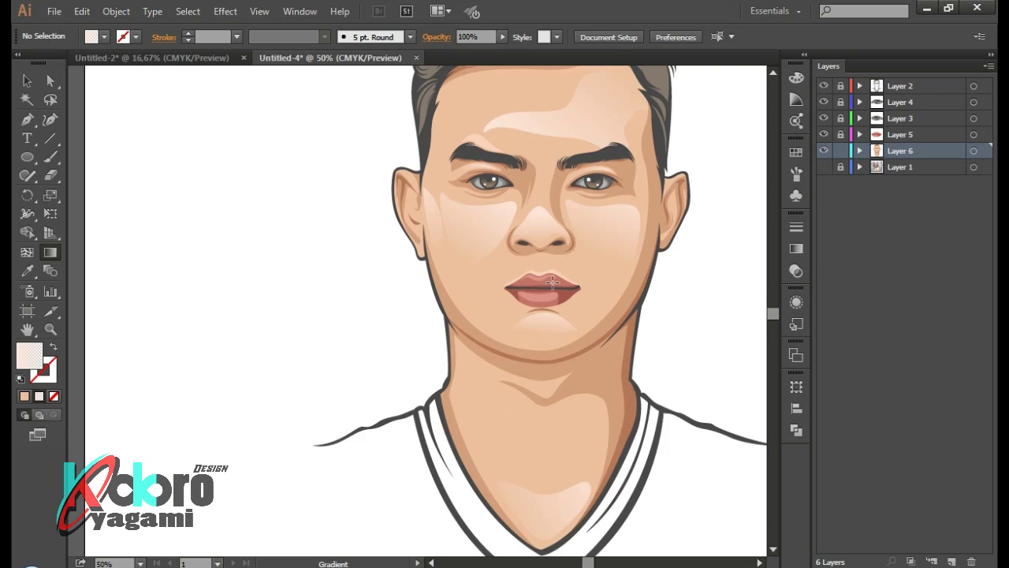
scroll(578, 280, "up", 1, "alt")
scroll(578, 280, "up", 3, "alt")
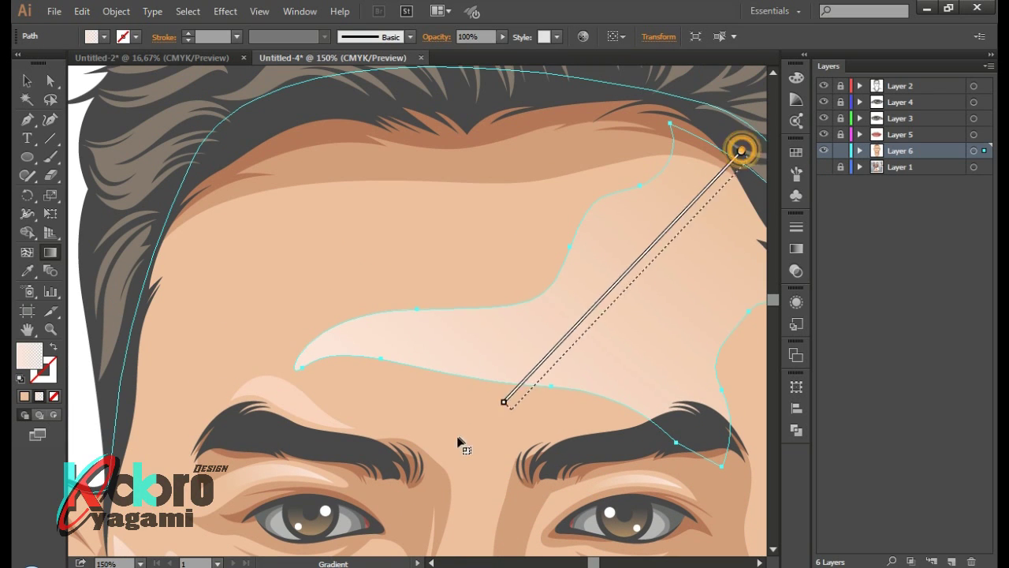
left_click_drag(744, 149, 396, 418)
left_click_drag(461, 411, 655, 255)
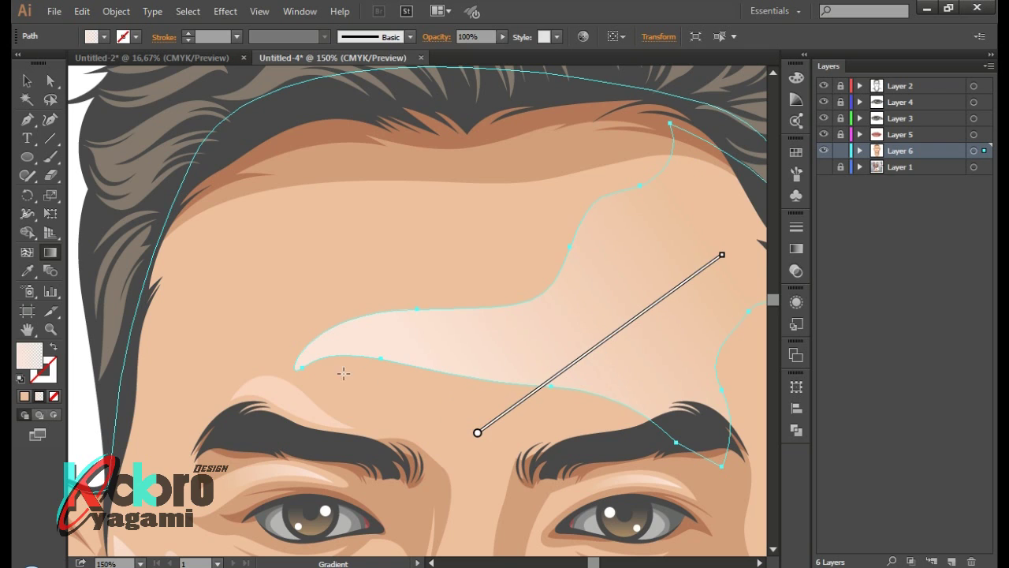
key("ctrl+minus")
key("ctrl+minus")
left_click(669, 281)
key("ctrl+minus")
key("ctrl+minus")
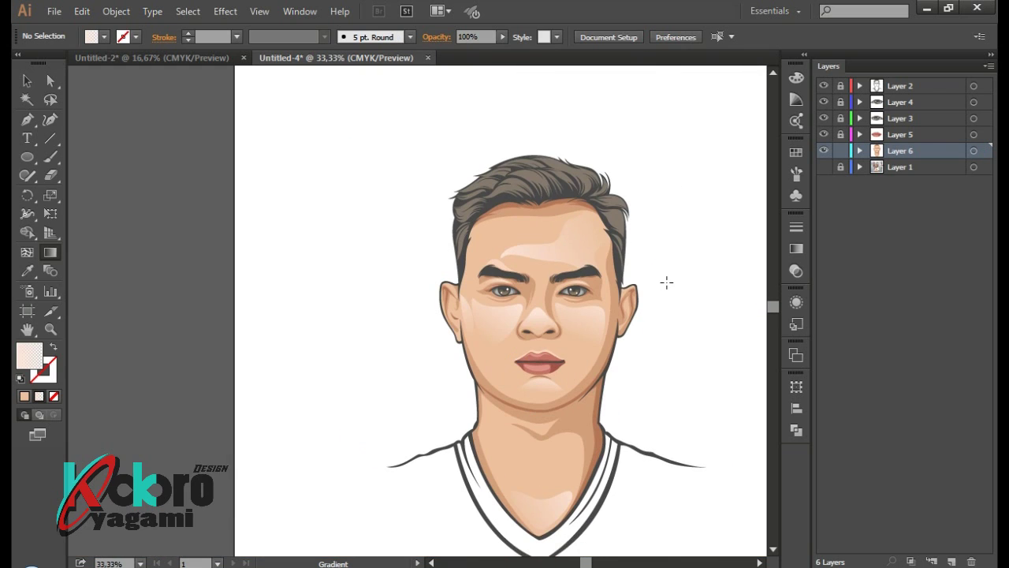
Move an anchor to reshape the forehead highlight's outline
key("a")
scroll(576, 251, "up", 3)
left_click(548, 234)
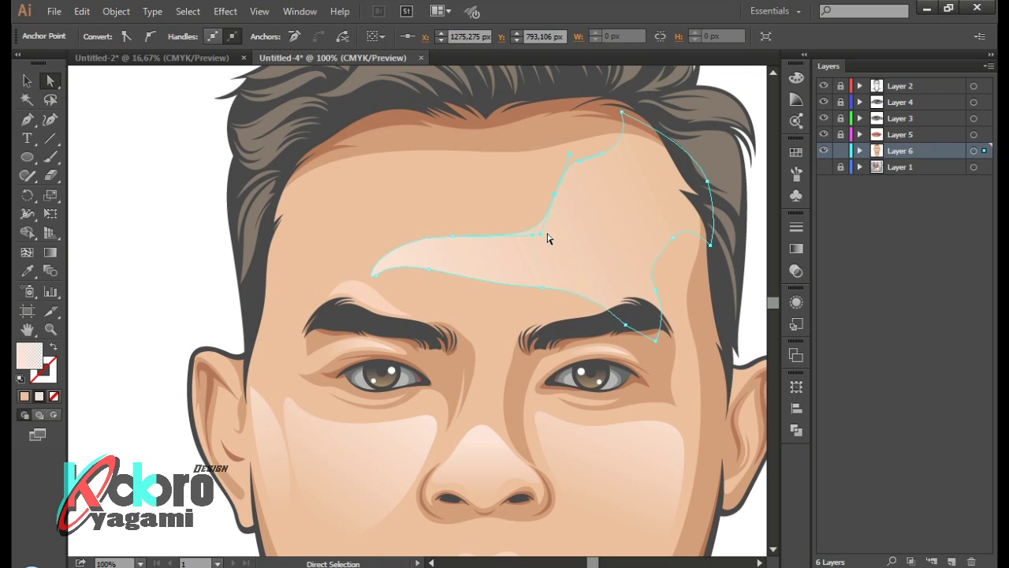
mouse_move(557, 200)
left_mouse_down()
mouse_move(548, 189)
mouse_move(551, 204)
left_mouse_up()
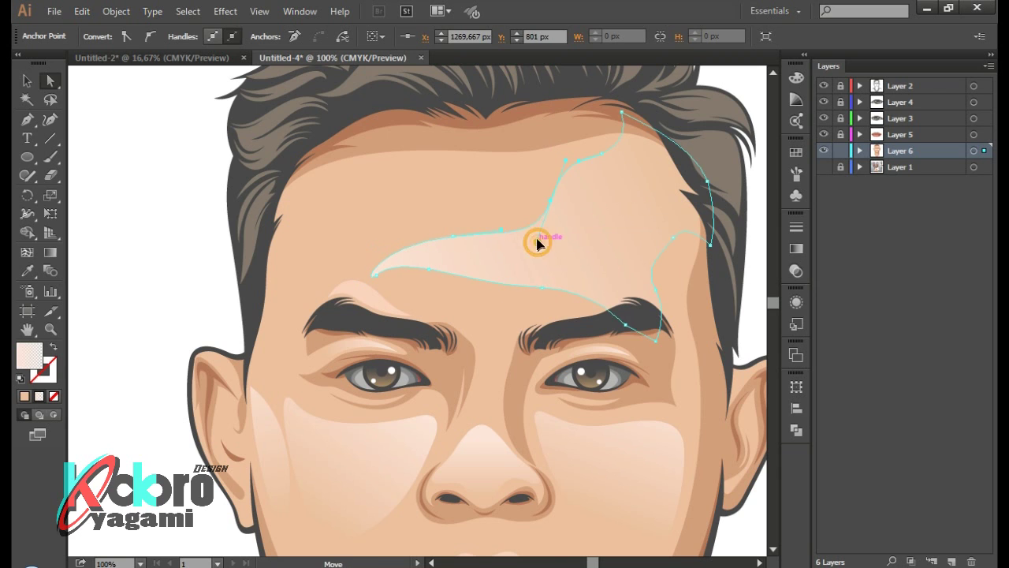
left_click(171, 253)
key("ctrl+minus")
key("ctrl+minus")
key("ctrl+minus")
key("ctrl+plus")
key("ctrl+plus")
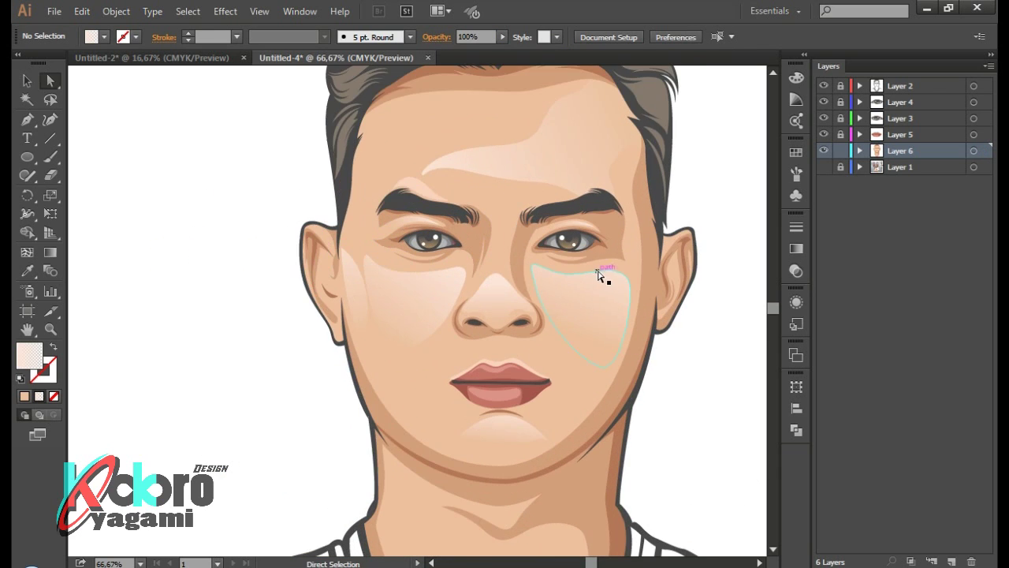
key("ctrl+plus")
key("ctrl+minus")
key("ctrl+minus")
Lock the background photo layer and make it visible again
left_click(840, 166)
key("ctrl+minus")
key("ctrl+minus")
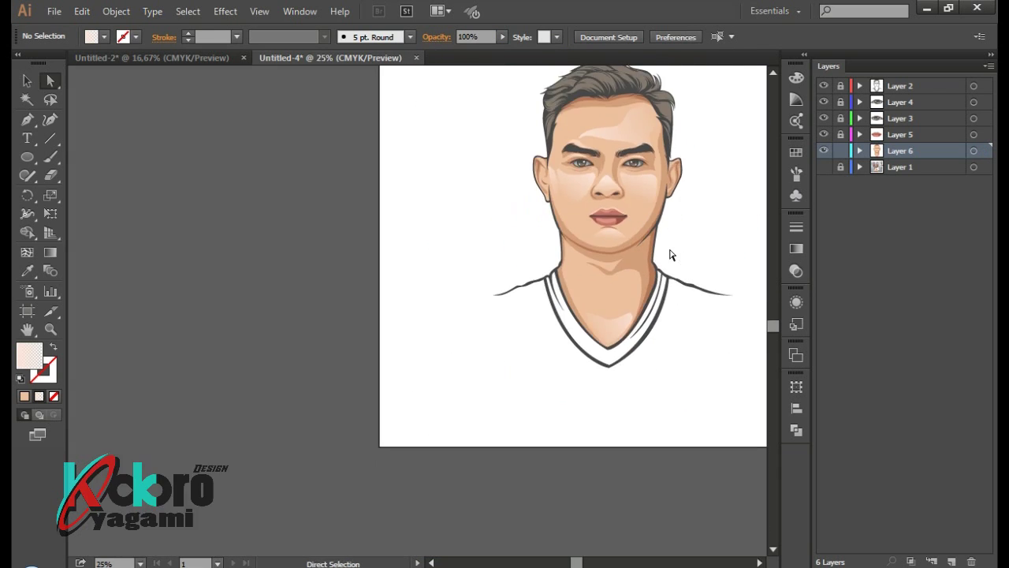
left_click(823, 166)
Lock and hide the cartoon face layer, zooming in on the photo's mustache with Pen ready
left_click(824, 150)
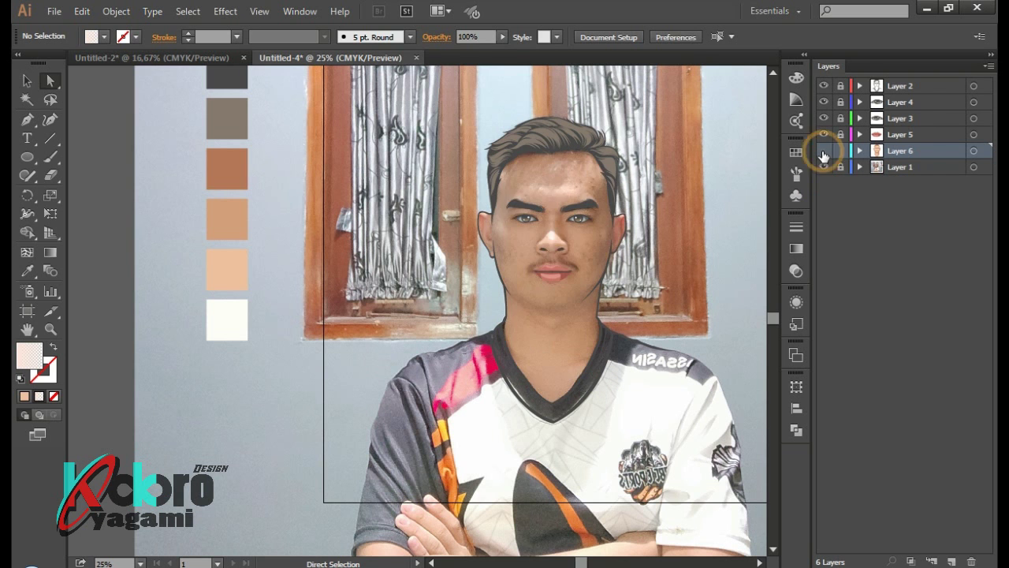
left_click(823, 150)
key("ctrl+plus")
key("ctrl+plus")
left_click(840, 150)
key("ctrl+plus")
key("p")
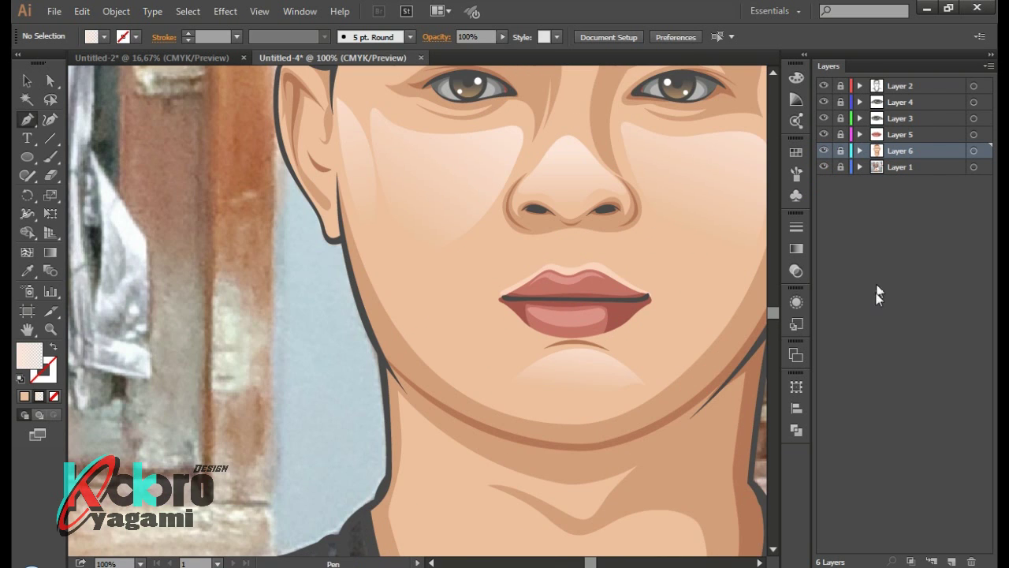
key("ctrl+plus")
left_click(823, 166)
key("ctrl+plus")
key("ctrl+plus")
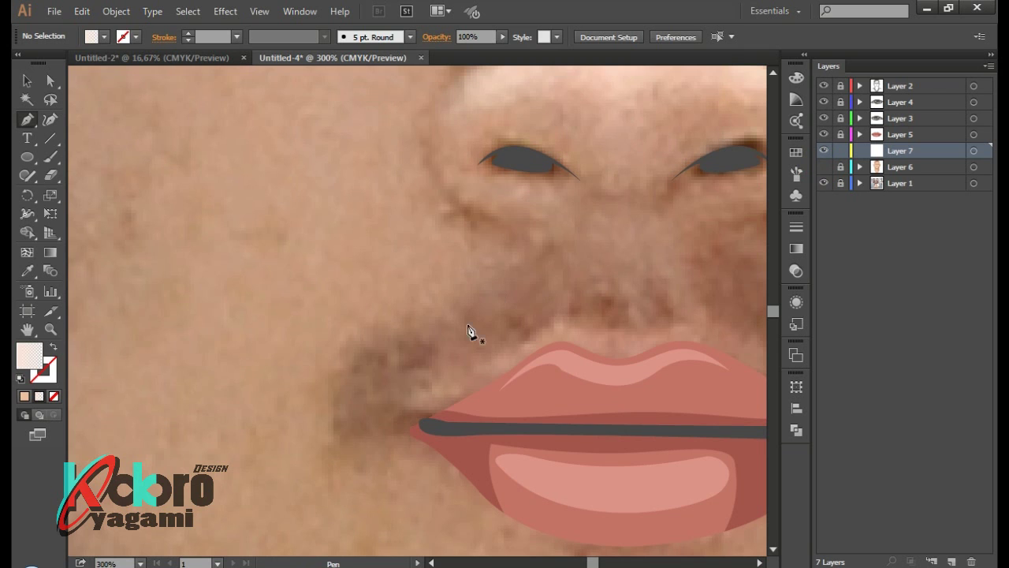
Begin tracing curved mustache strands beside the left mouth corner
left_click(375, 333)
left_click_drag(340, 432, 351, 502)
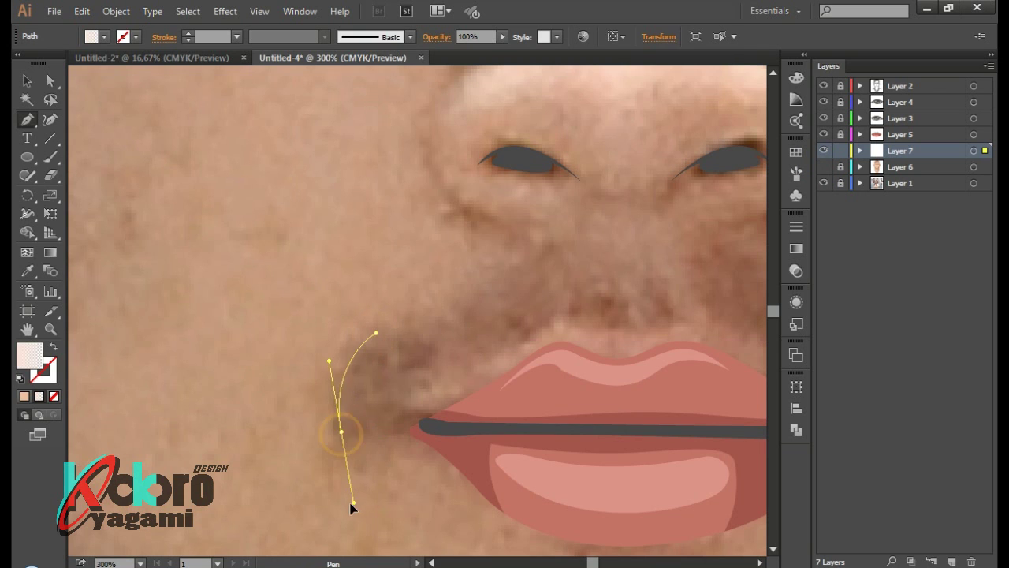
left_click(340, 431)
scroll(341, 433, "up", 1)
left_click_drag(444, 350, 484, 349)
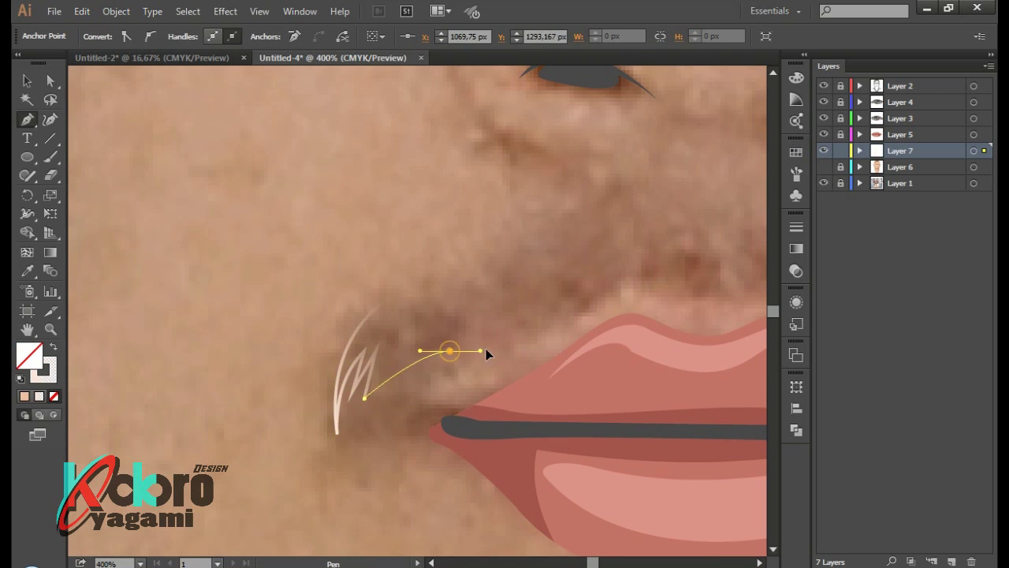
scroll(520, 331, "up", 2)
scroll(536, 355, "right", 1)
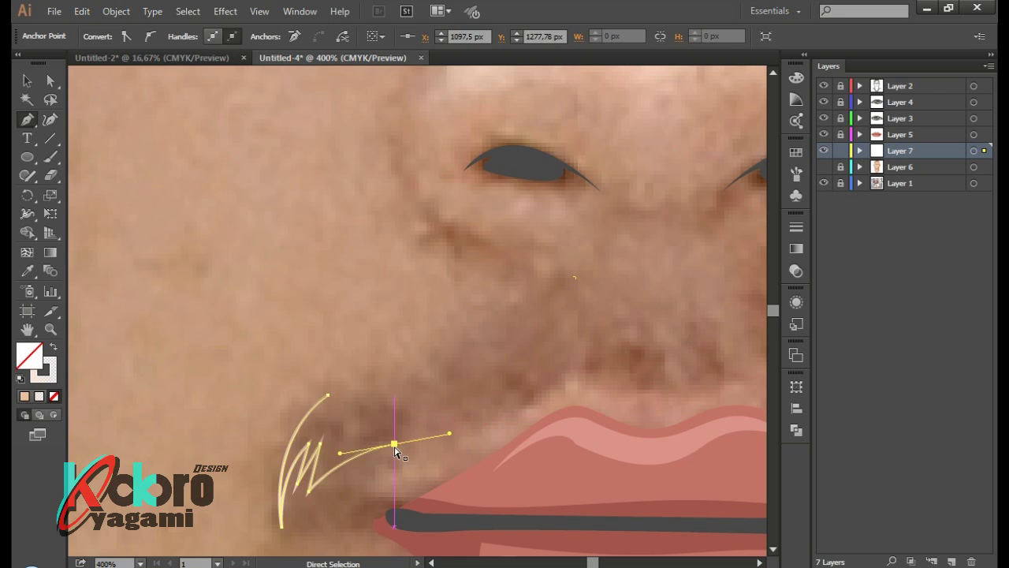
key("ctrl+z")
left_click_drag(308, 491, 344, 435)
left_click(519, 363)
mouse_move(502, 388)
left_mouse_down()
mouse_move(547, 363)
mouse_move(509, 403)
left_mouse_up()
Add zigzag strand points along the upper lip to finish the left strands
scroll(497, 418, "right", 2)
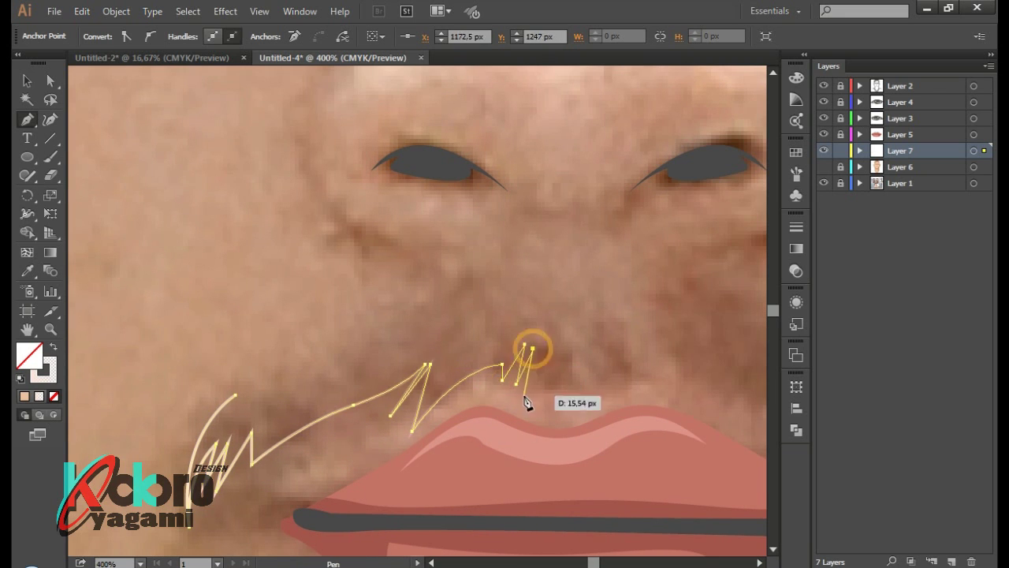
scroll(504, 406, "right", 2)
left_click_drag(480, 358, 485, 321)
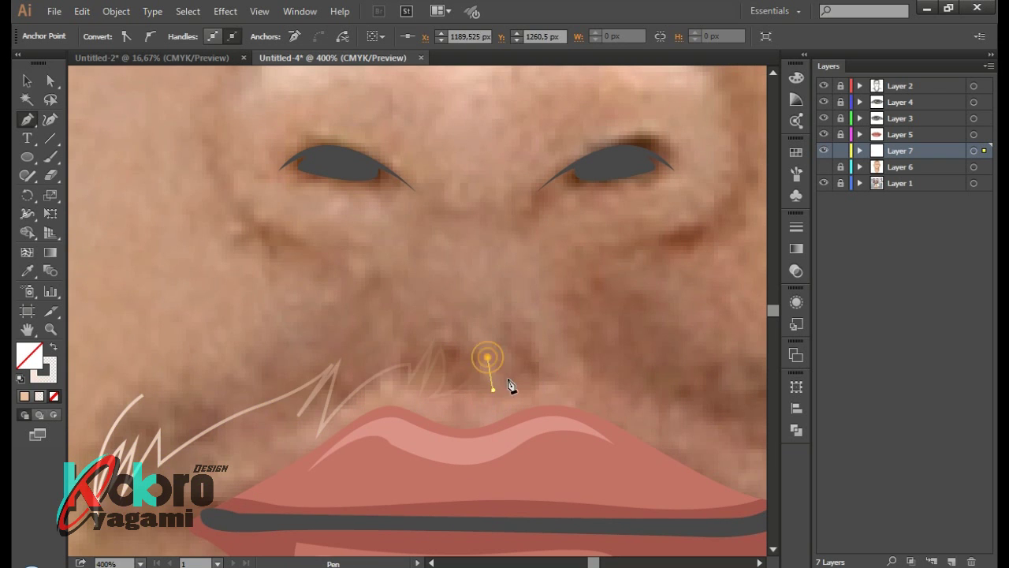
scroll(544, 385, "right", 2)
left_click_drag(422, 309, 466, 287)
left_click_drag(519, 372, 540, 416)
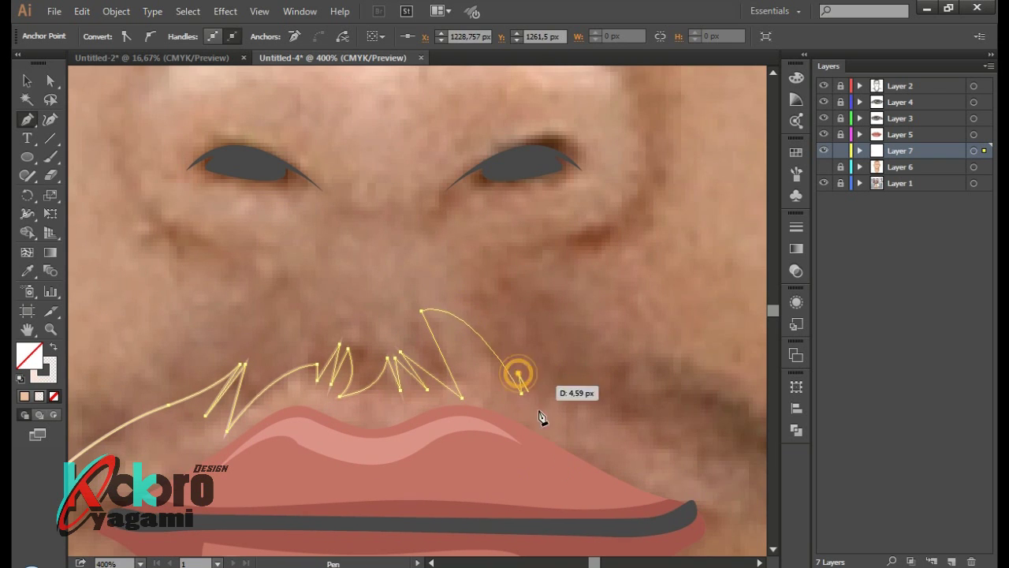
scroll(584, 448, "right", 2)
scroll(584, 448, "down", 2)
left_click(470, 372)
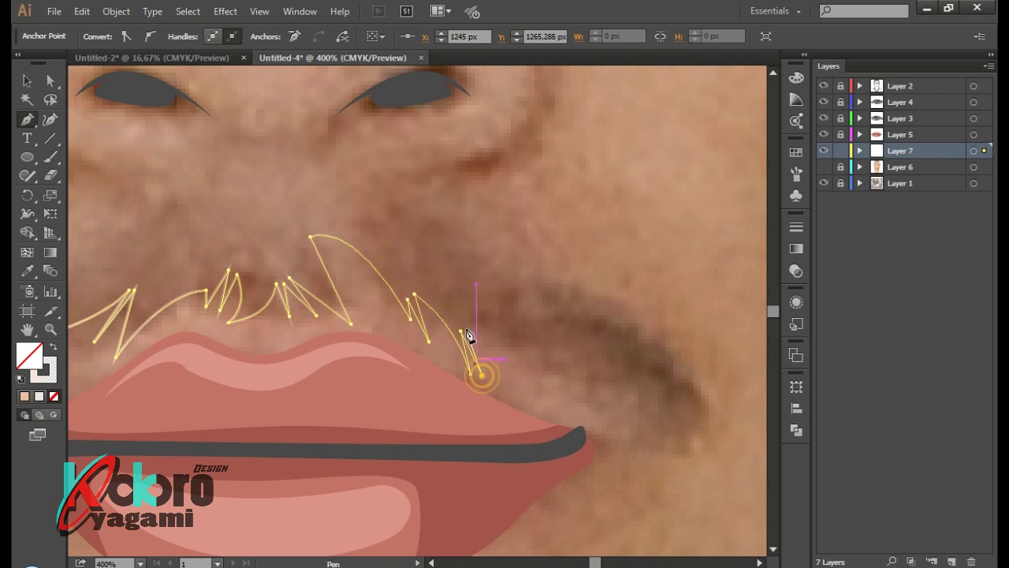
scroll(505, 355, "down", 2)
left_click_drag(532, 351, 541, 350)
left_click(508, 262)
Trace spiky strands around the mouth's right corner
left_click_drag(619, 388, 662, 457)
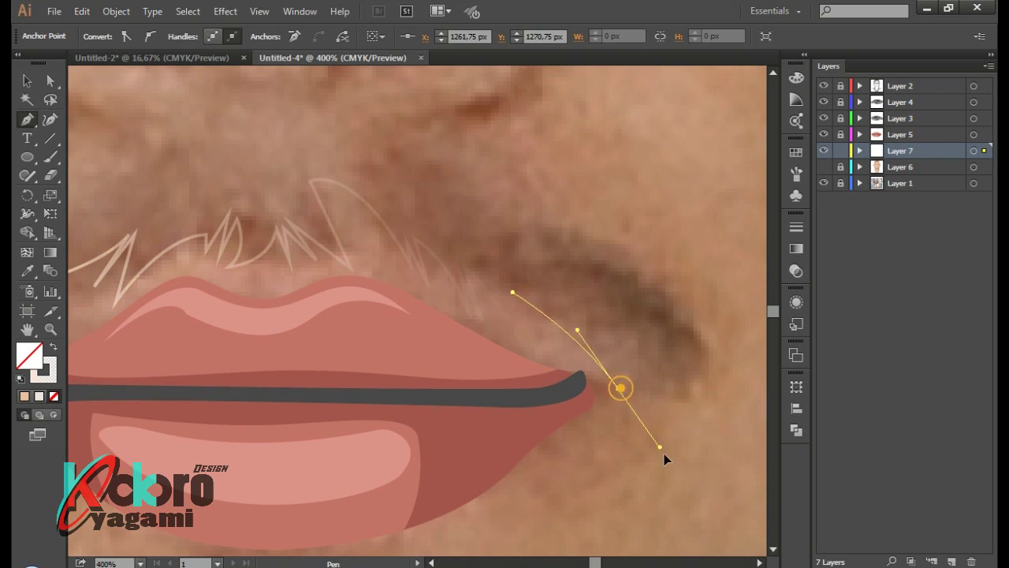
left_click(618, 388)
left_click_drag(634, 396, 659, 473)
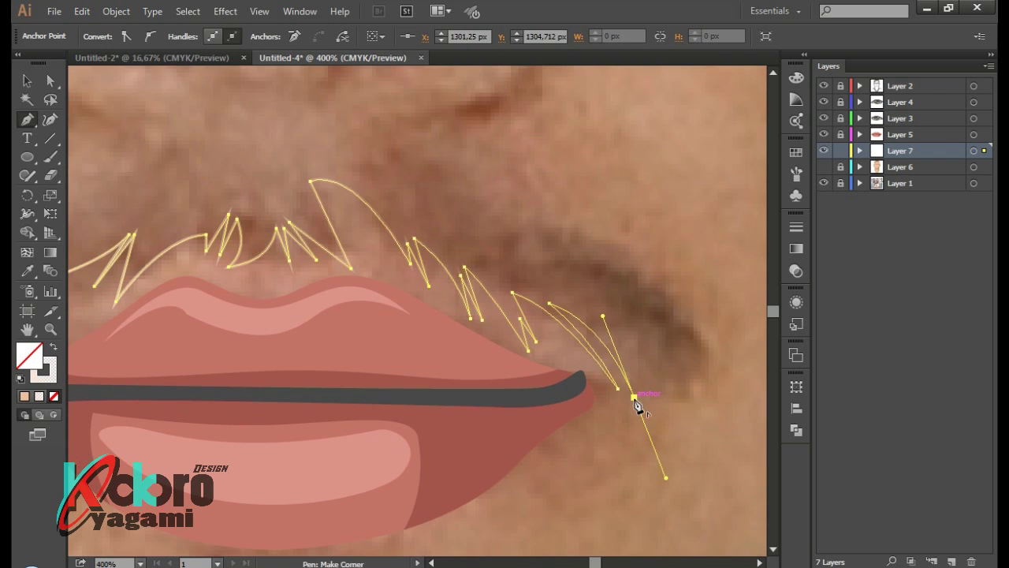
left_click(617, 342)
scroll(623, 363, "down", 3)
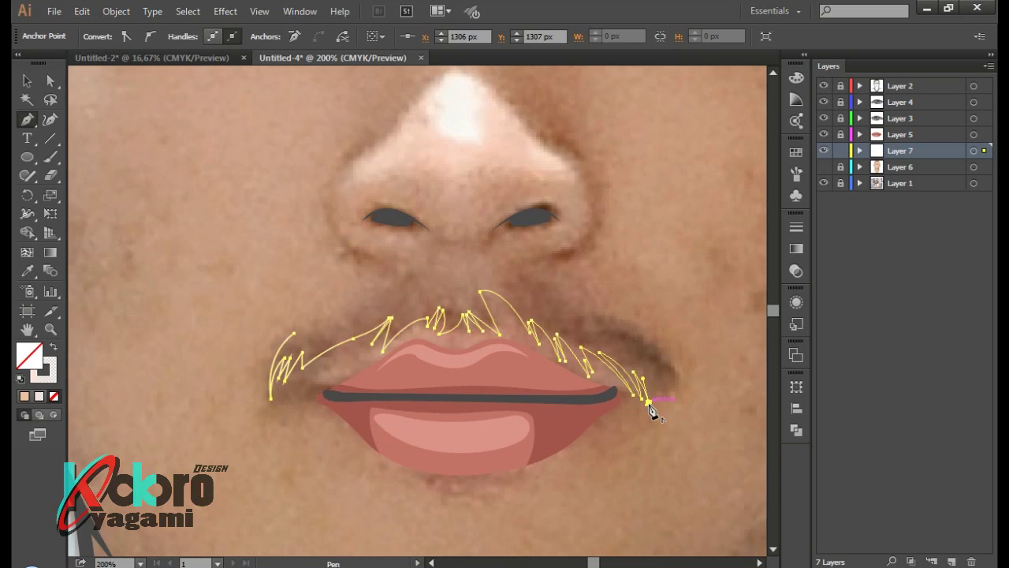
scroll(653, 412, "up", 3)
left_click_drag(557, 375, 569, 417)
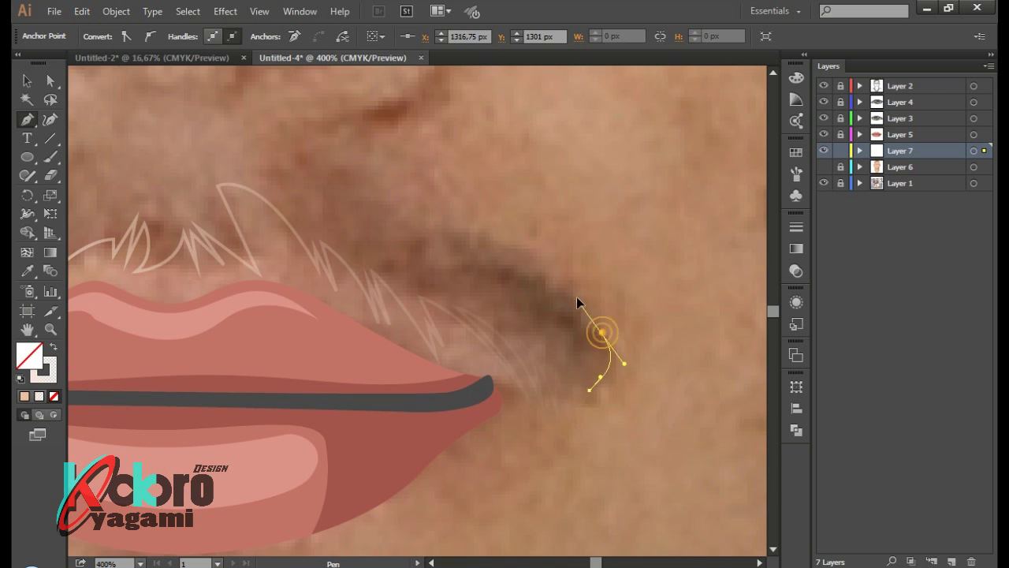
Trace the right mustache tip and curve the outline up toward the nose
left_click(623, 345)
left_click_drag(501, 265, 422, 266)
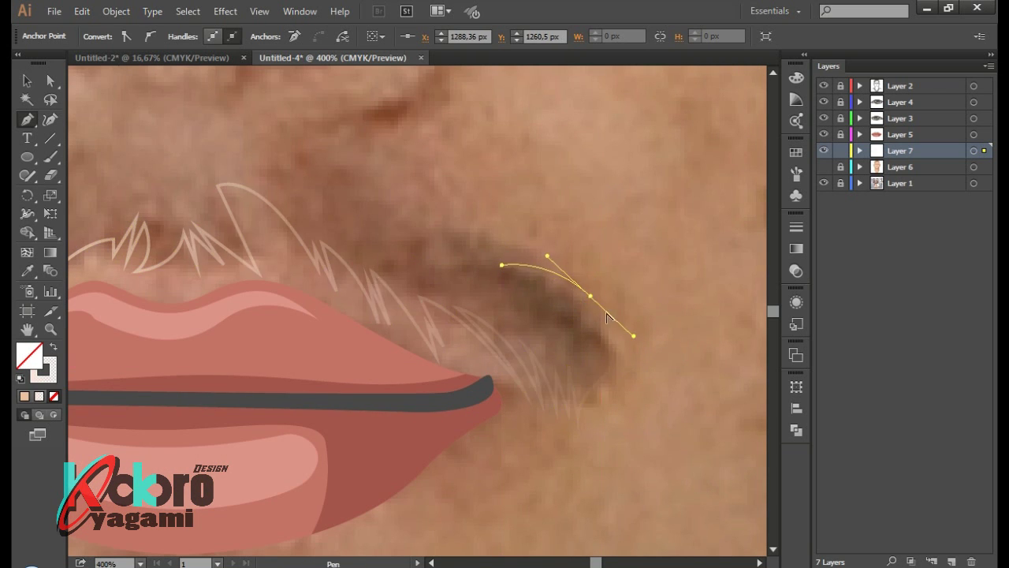
scroll(545, 361, "down", 2)
scroll(558, 334, "up", 2)
left_click_drag(537, 324, 543, 329)
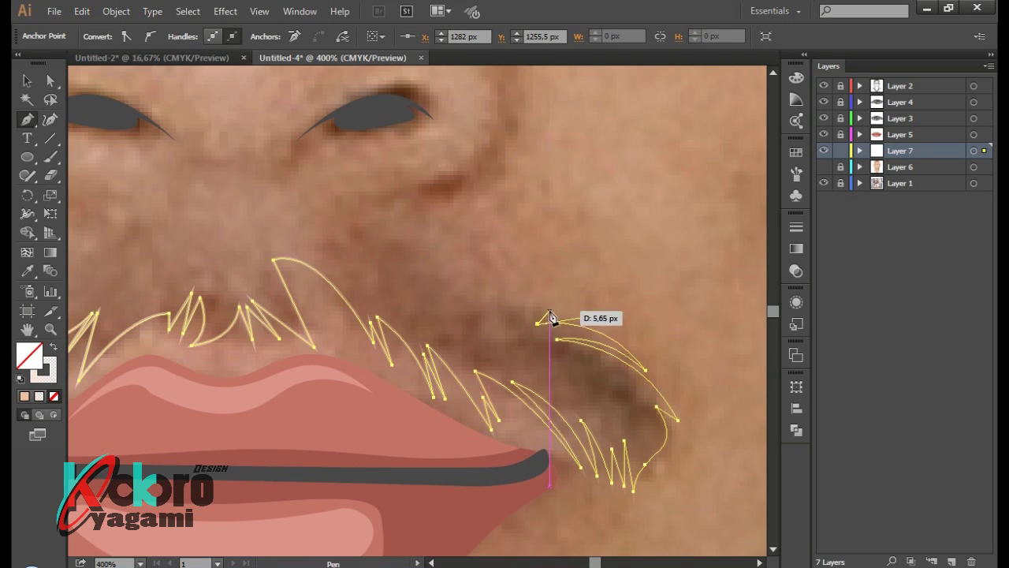
left_click(401, 280)
left_click(390, 247)
left_click_drag(303, 229, 354, 217)
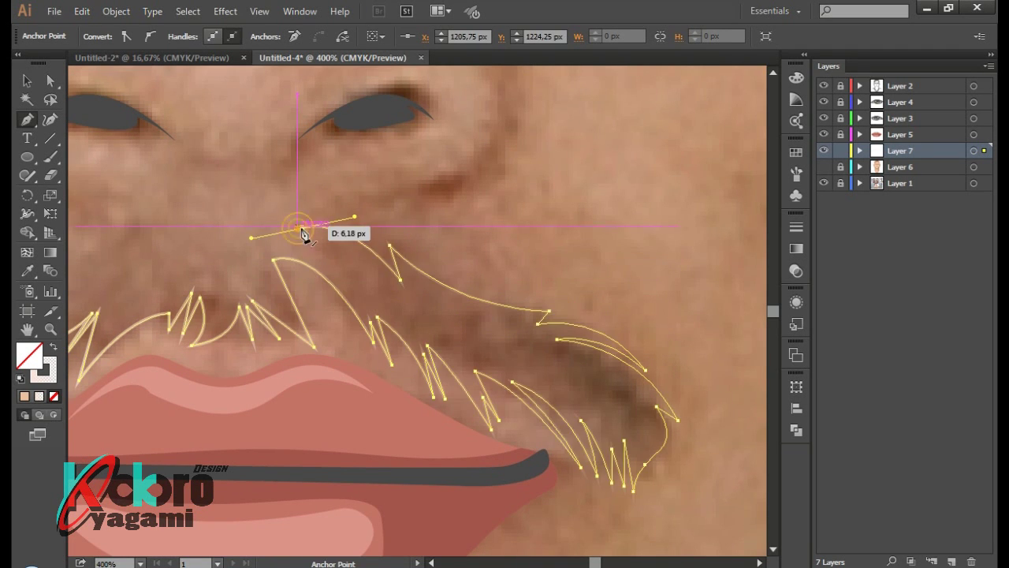
Trace the spiky upper edge under the nose and extend it along the left side
scroll(303, 232, "left", 3)
left_click_drag(471, 263, 495, 307)
mouse_move(367, 248)
left_mouse_down()
mouse_move(350, 282)
mouse_move(293, 271)
left_mouse_up()
left_click(263, 272)
left_click(273, 227)
left_click_drag(274, 231, 385, 251)
left_click(386, 246)
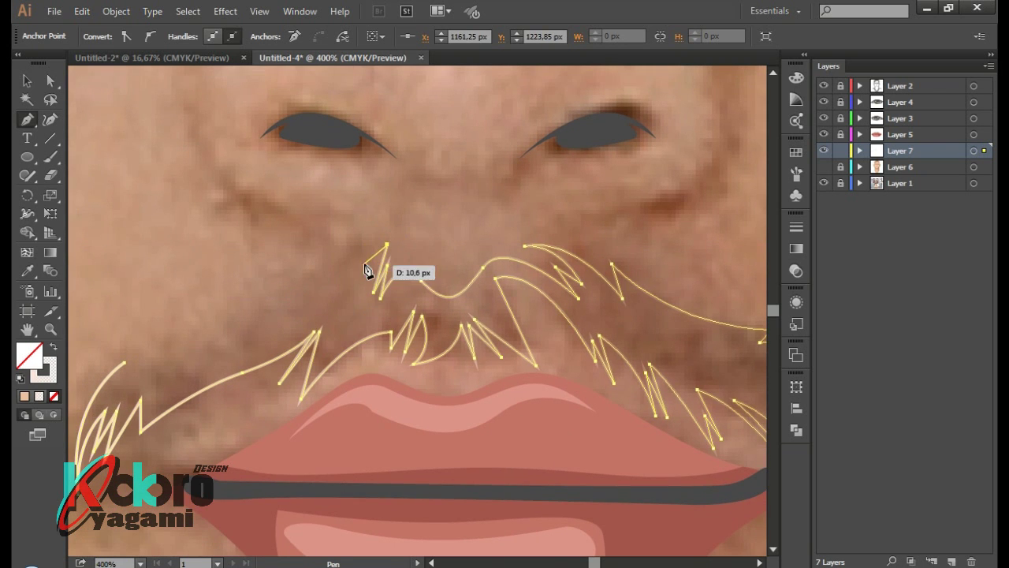
left_click_drag(249, 306, 319, 281)
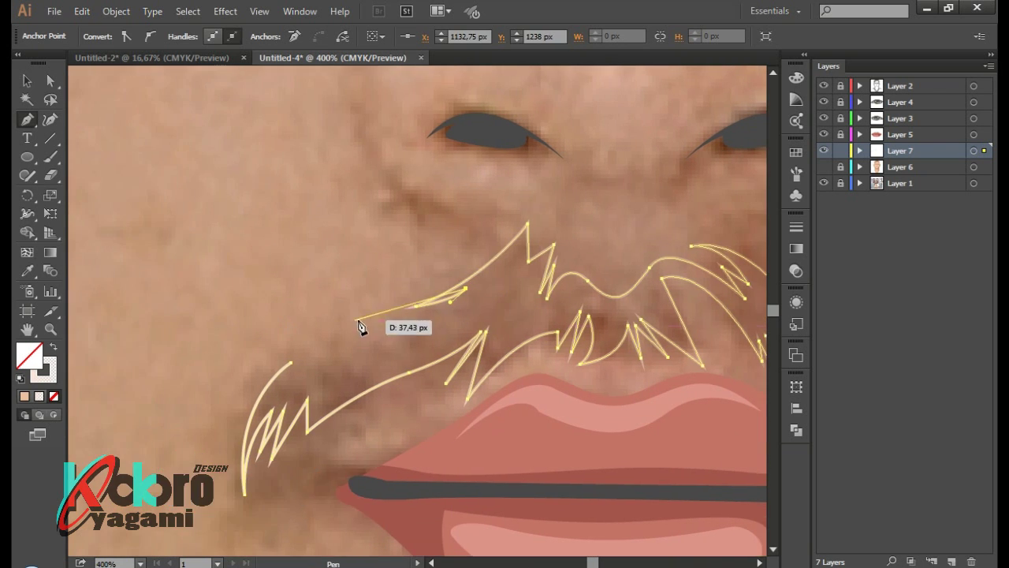
mouse_move(195, 324)
left_mouse_down()
mouse_move(361, 323)
mouse_move(345, 344)
left_mouse_up()
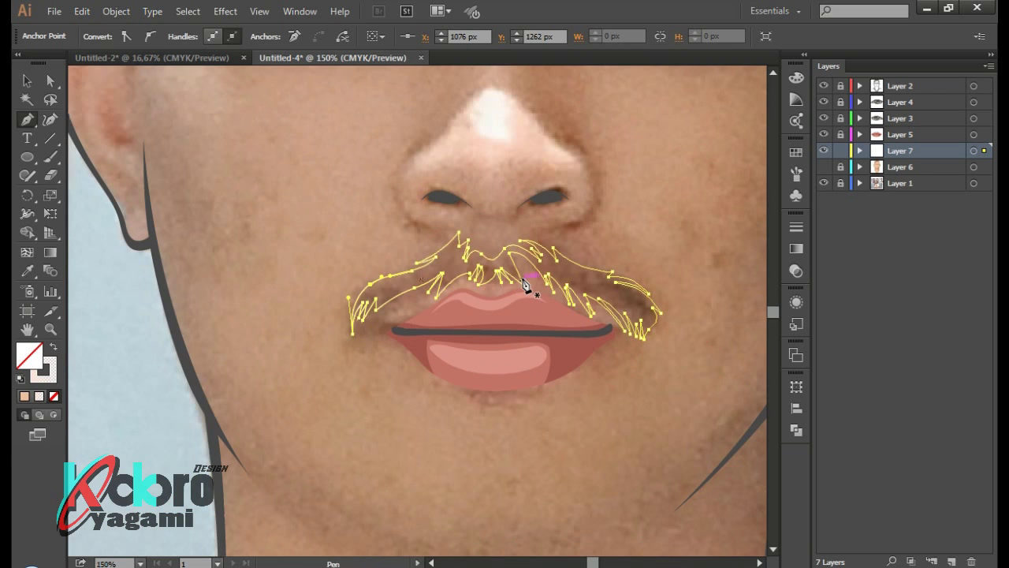
Select the traced mustache and try sampled fill colours with the Eyedropper
key("i")
left_click(549, 198)
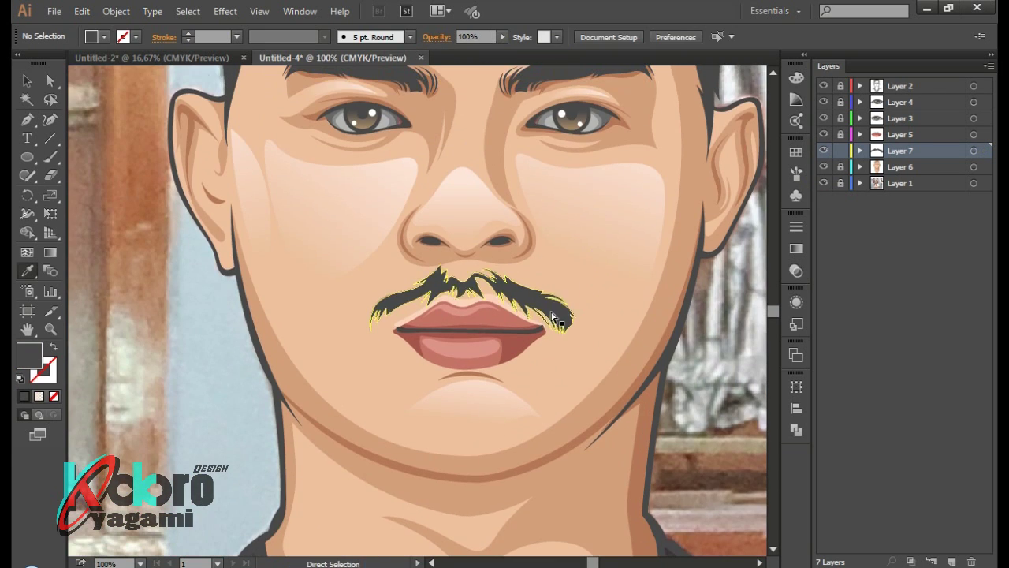
left_click(553, 317)
key("i")
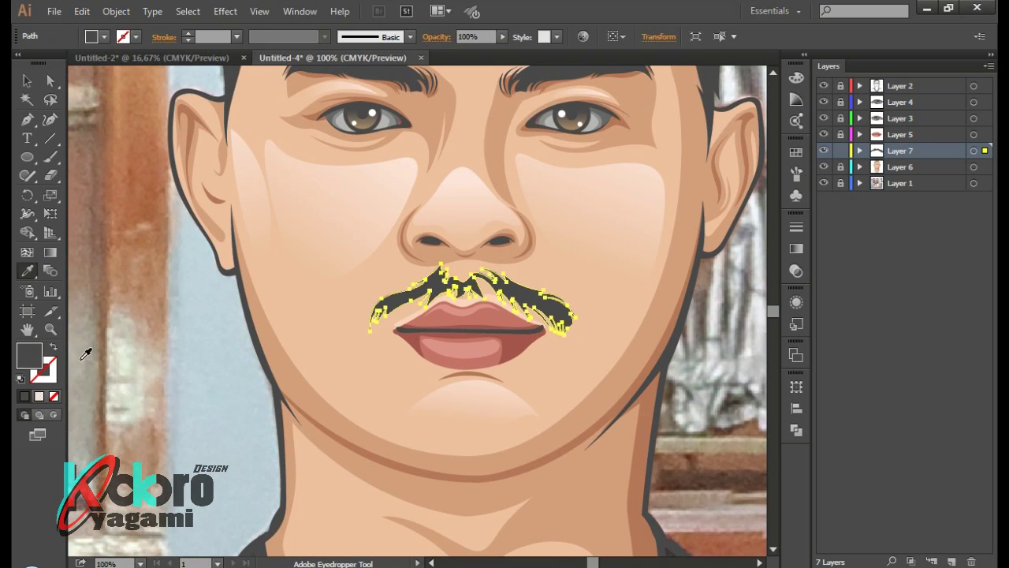
left_click(86, 354)
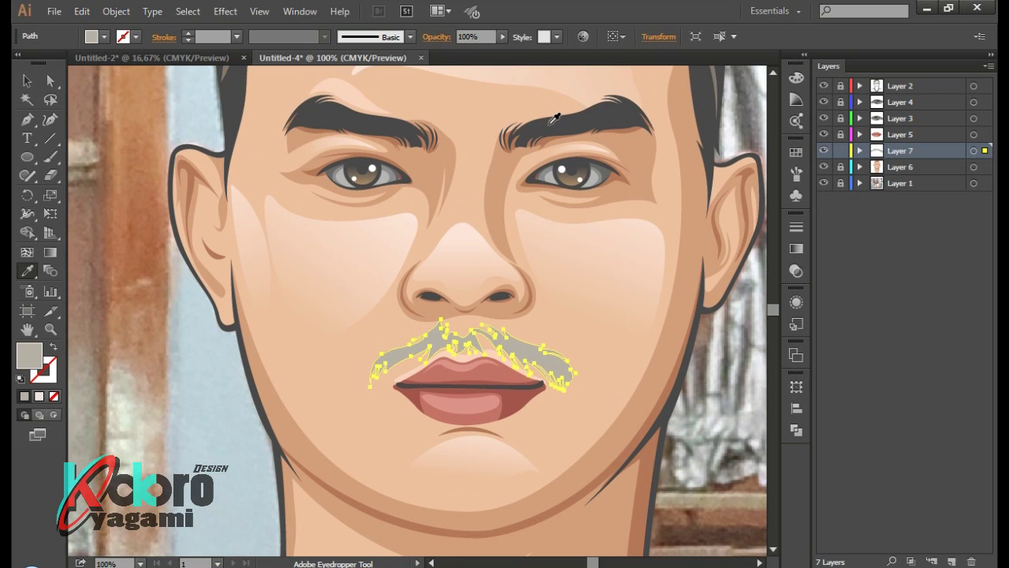
left_click(473, 73)
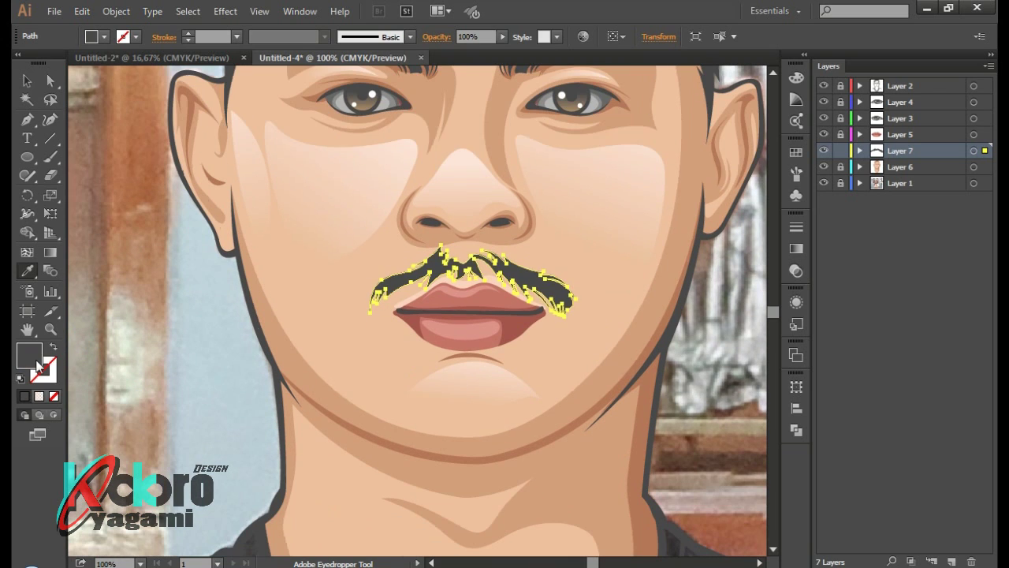
double_click(29, 356)
left_click(664, 191)
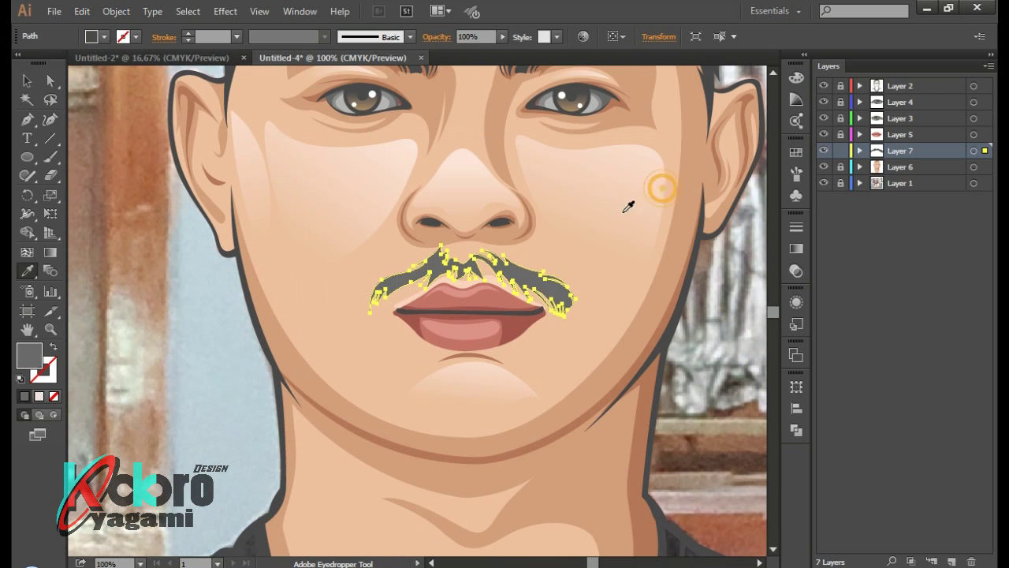
Set the mustache fill to brown #A3664B
left_click(537, 178)
double_click(31, 358)
left_click(663, 223)
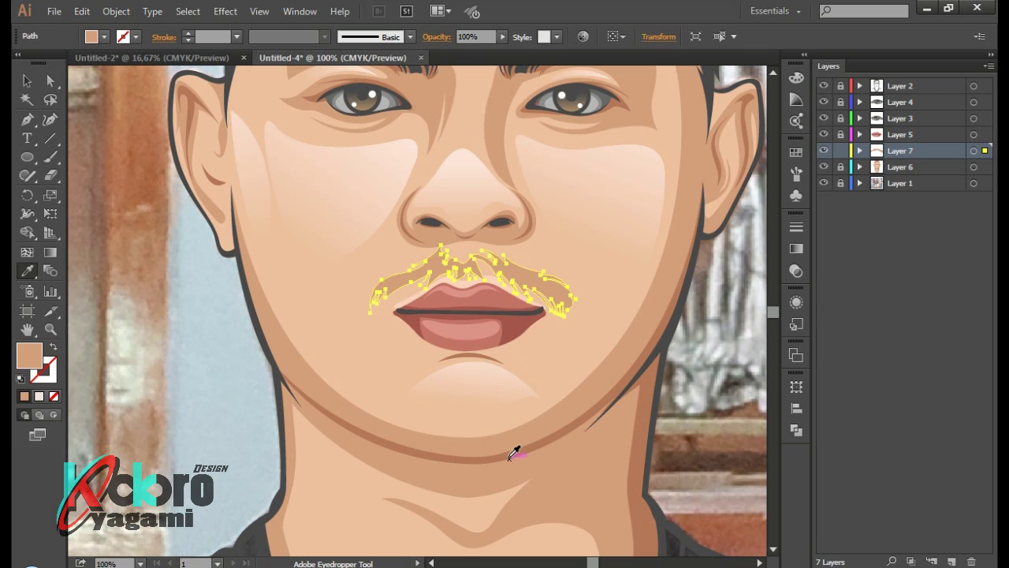
left_click(486, 451)
double_click(31, 357)
left_click(407, 257)
left_click(667, 193)
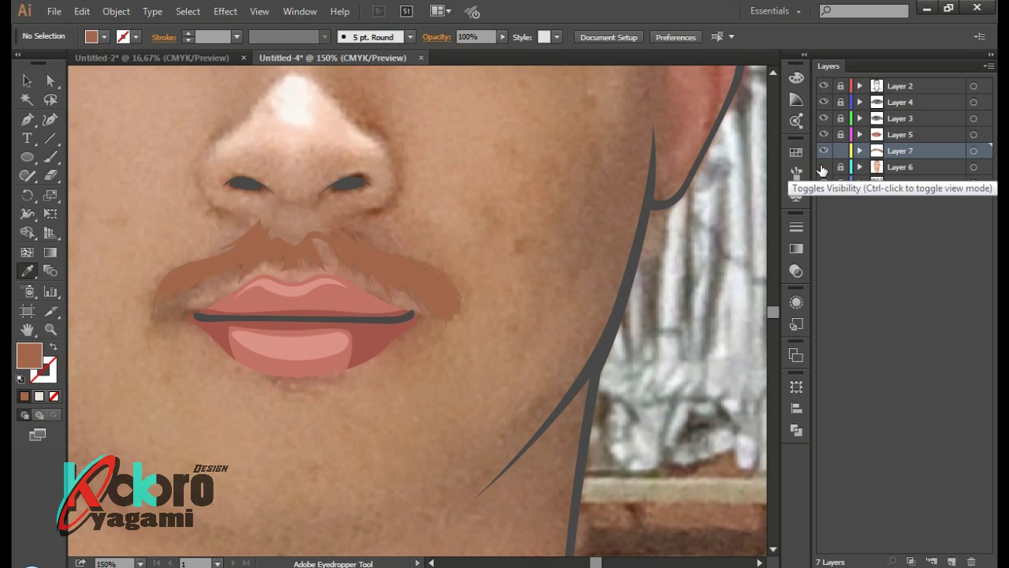
Toggle the cartoon face layers off and on to compare the mustache with the photo
left_click(824, 166)
left_click(826, 150)
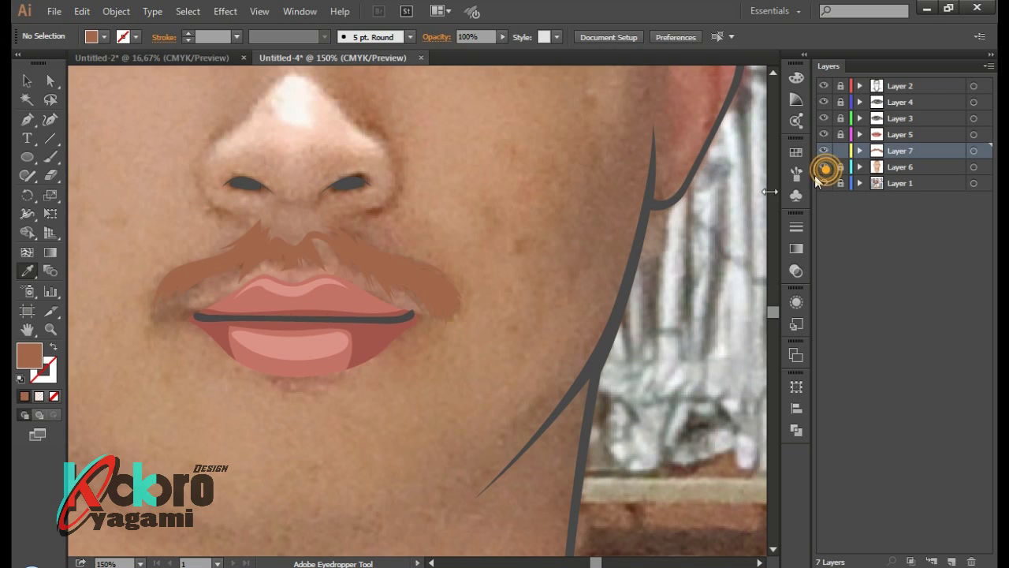
left_click(824, 166)
left_click(825, 151)
Reshape the right-side strand tips with Direct Selection, then hide the skin layer
key("a")
key("ctrl+plus")
key("ctrl+plus")
left_click(511, 322)
mouse_move(503, 321)
left_mouse_down()
mouse_move(484, 310)
mouse_move(504, 319)
left_mouse_up()
scroll(500, 281, "left", 3)
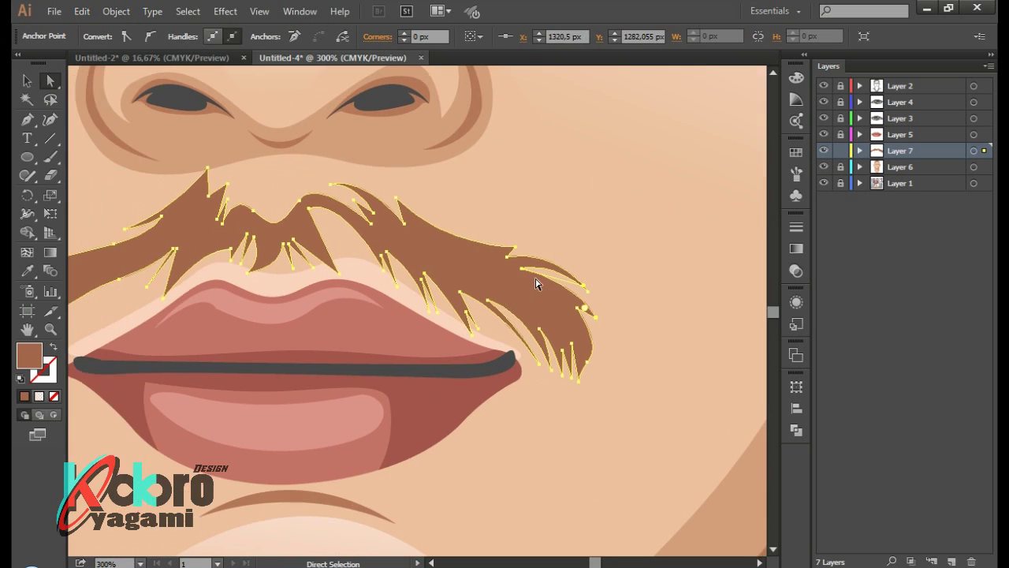
left_click_drag(590, 298, 581, 280)
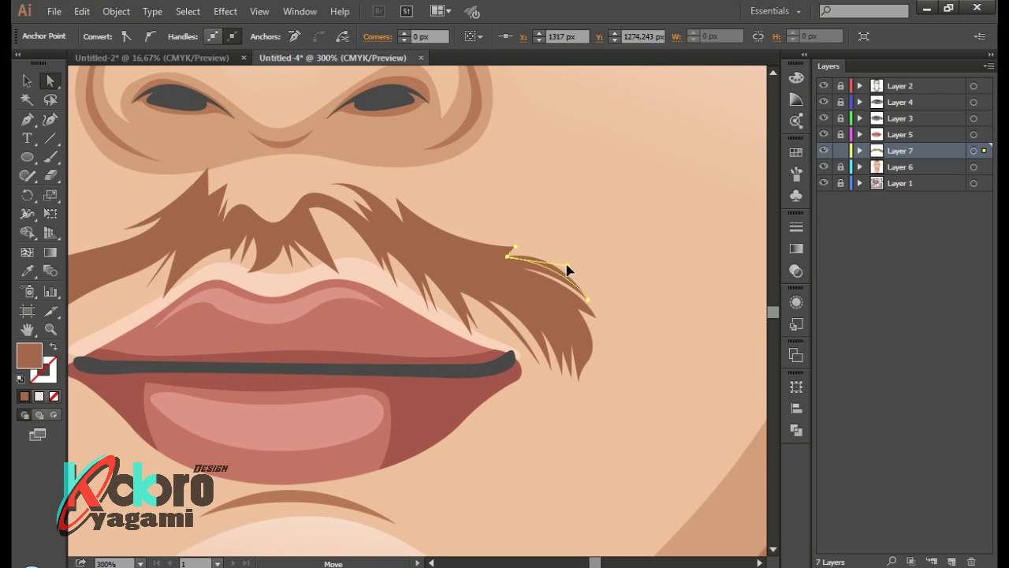
scroll(599, 252, "down", 3)
scroll(616, 247, "down", 2)
left_click(646, 317)
scroll(646, 317, "down", 1)
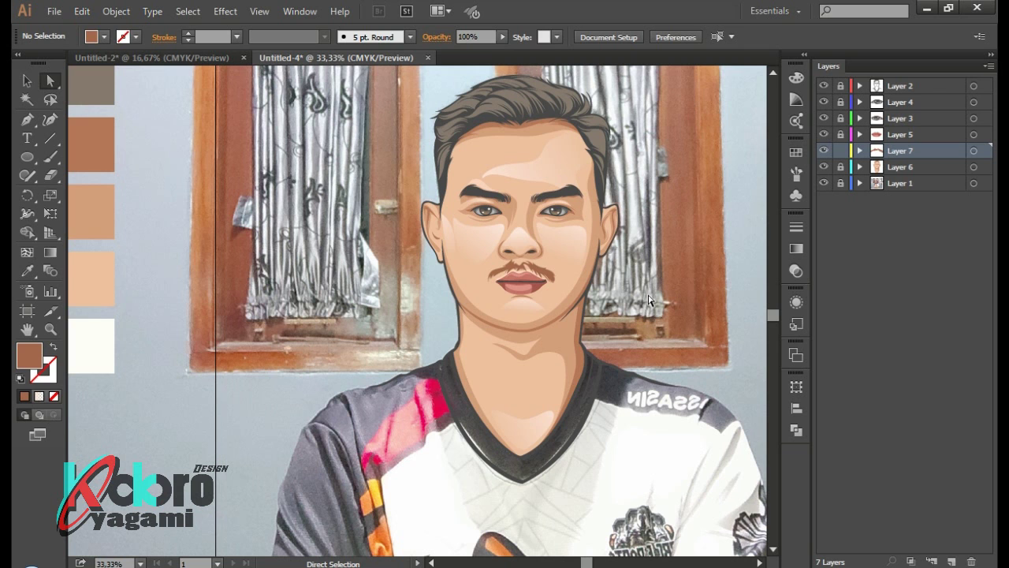
scroll(537, 286, "up", 3)
left_click(824, 166)
Start a broad base outline at the mustache's left corner with the Pen tool
left_click(568, 272)
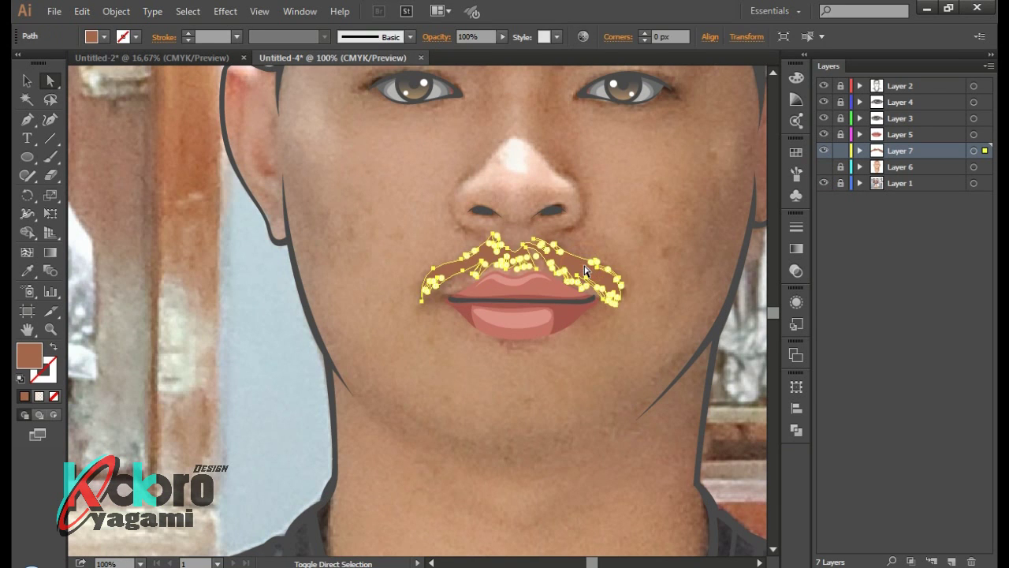
left_click(208, 386)
scroll(550, 243, "up", 2)
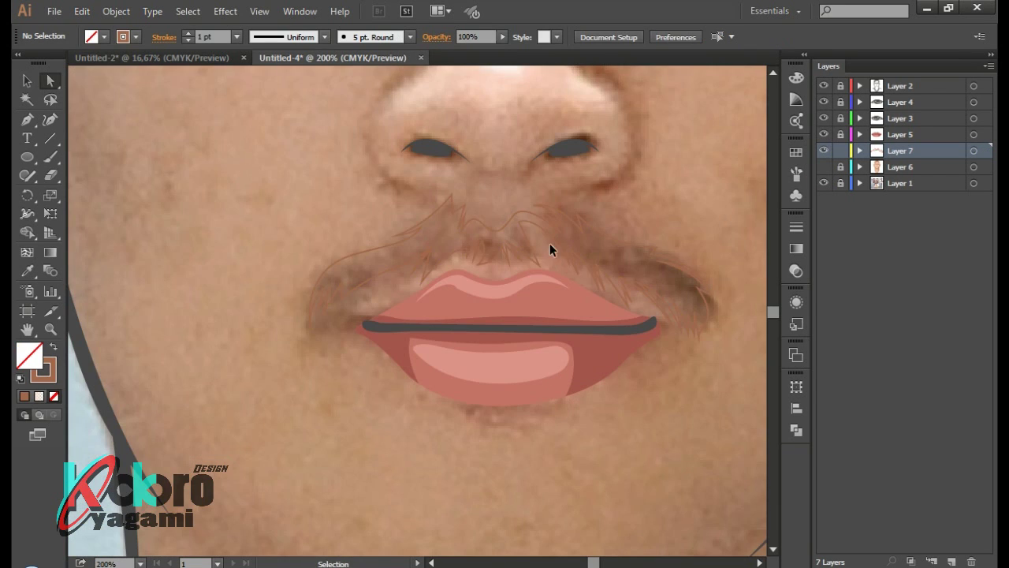
key("p")
scroll(339, 311, "up", 2)
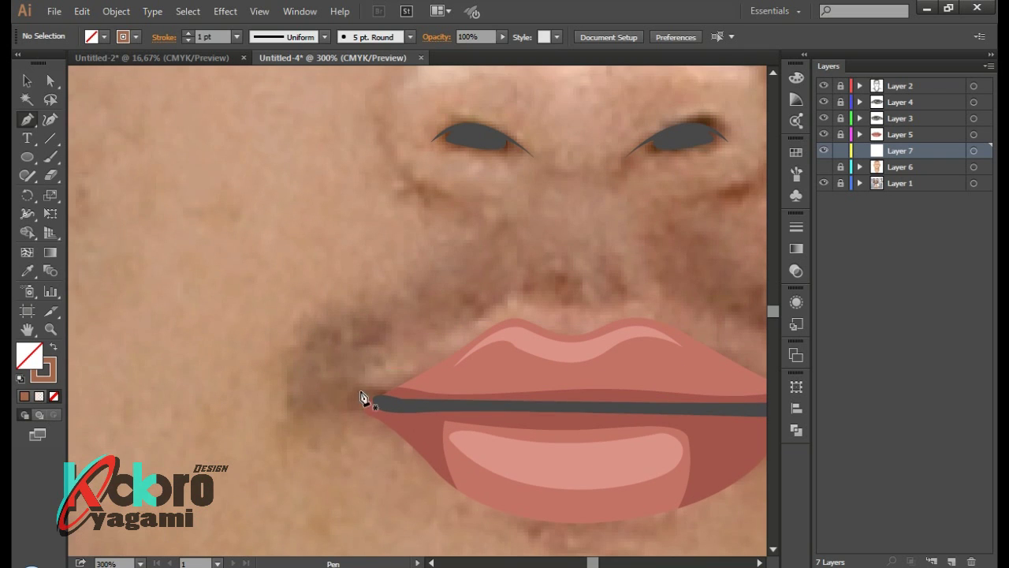
left_click_drag(359, 363, 322, 434)
left_click(319, 429)
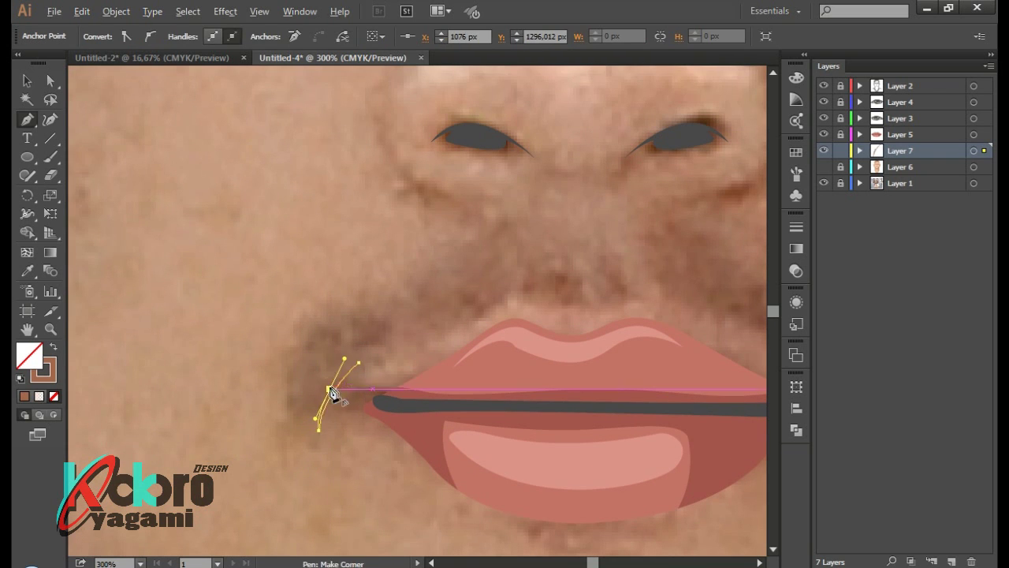
left_click(328, 304)
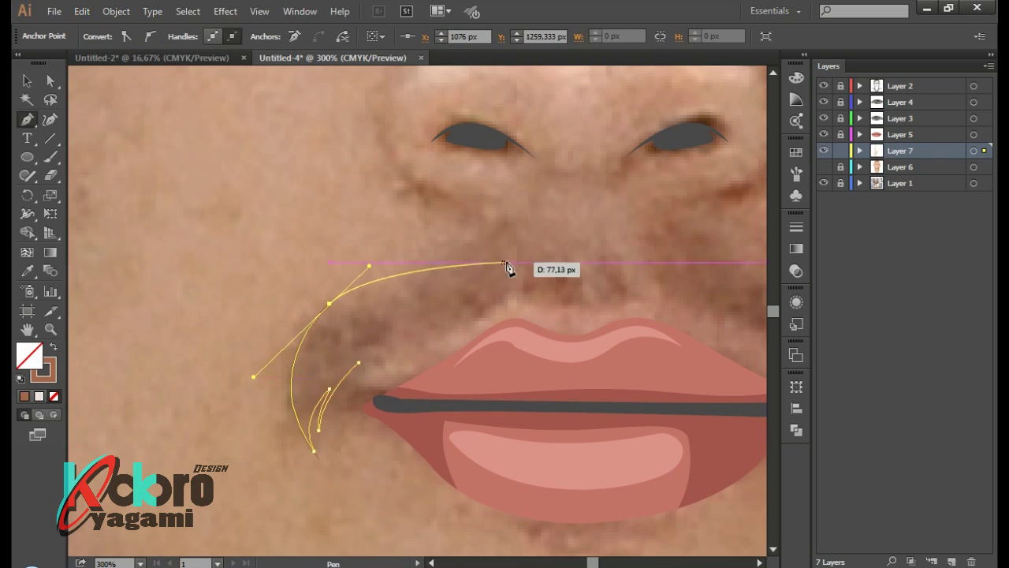
Trace the base shape's upper edge under the nose to a sharp right tip
left_click_drag(516, 212, 574, 143)
left_click_drag(517, 257, 550, 271)
mouse_move(684, 279)
left_mouse_down()
mouse_move(573, 262)
mouse_move(533, 214)
mouse_move(469, 210)
mouse_move(471, 130)
left_mouse_up()
left_click(539, 199)
left_click(446, 200)
left_click_drag(538, 257, 603, 281)
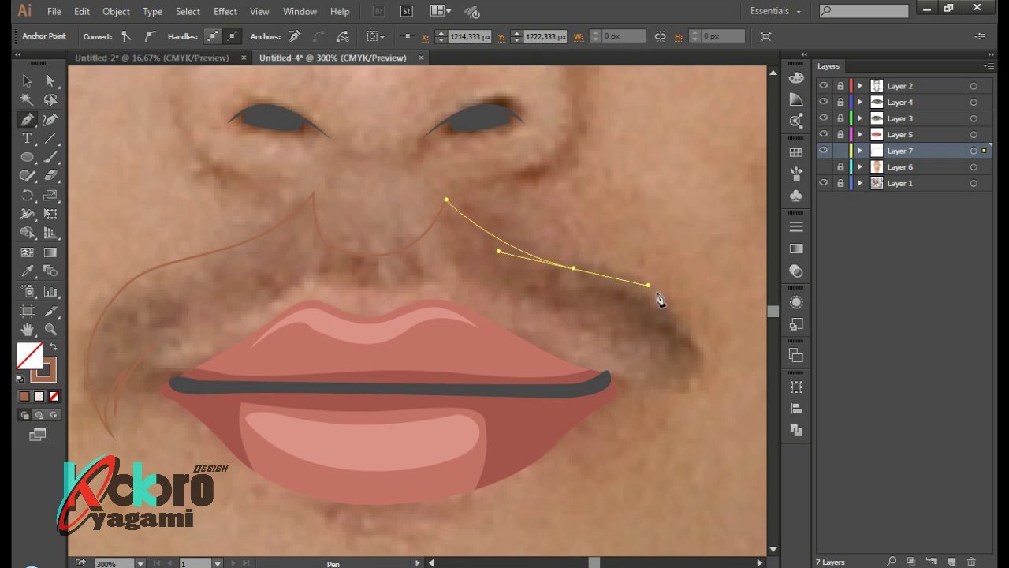
scroll(660, 298, "down", 3)
left_click_drag(694, 311, 656, 384)
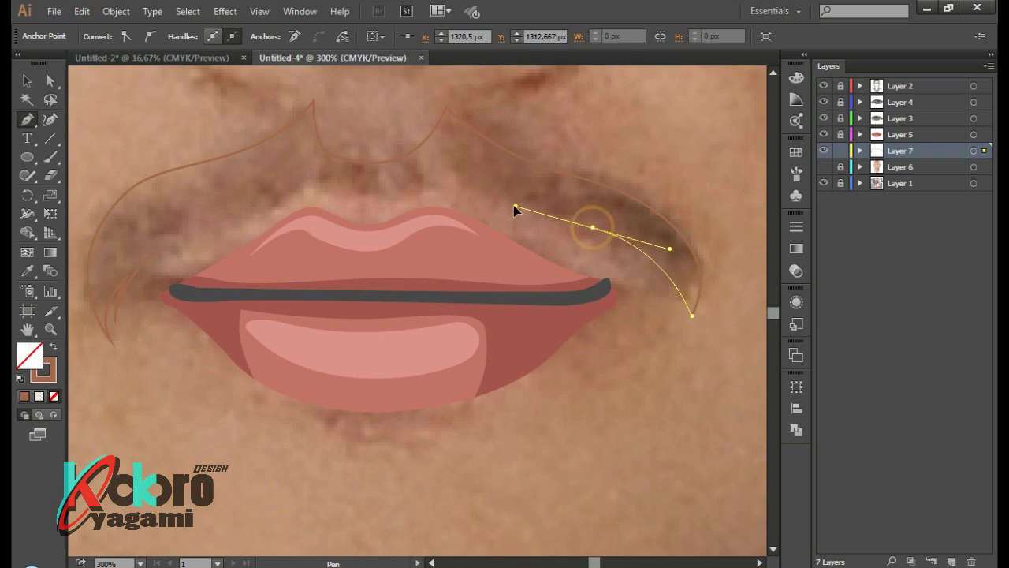
left_click_drag(690, 316, 647, 260)
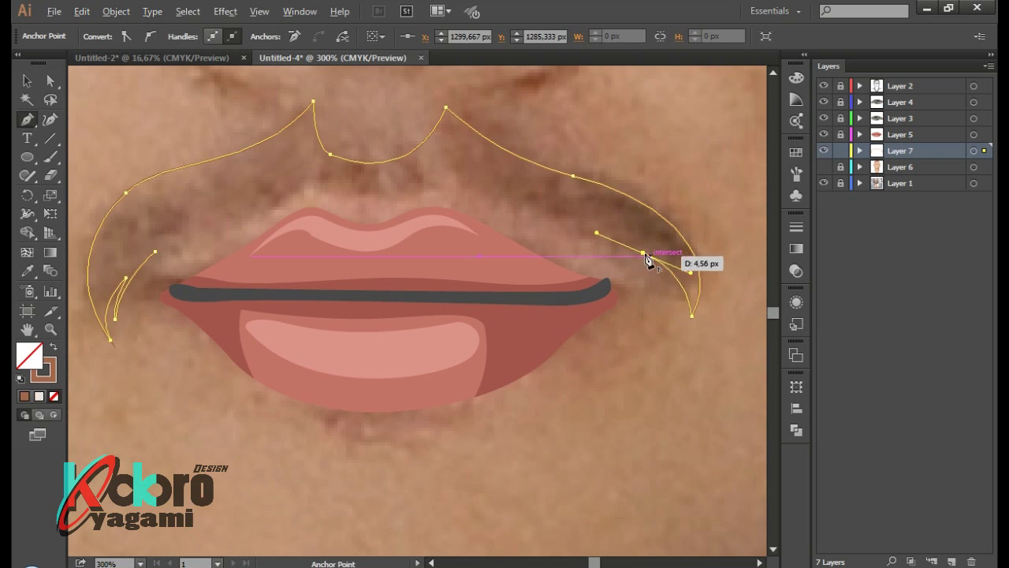
Trace the lower edge along the upper lip and close the shape at the left tip
left_click(647, 260, "ctrl")
left_click_drag(674, 298, 675, 334)
left_click_drag(522, 202, 464, 186)
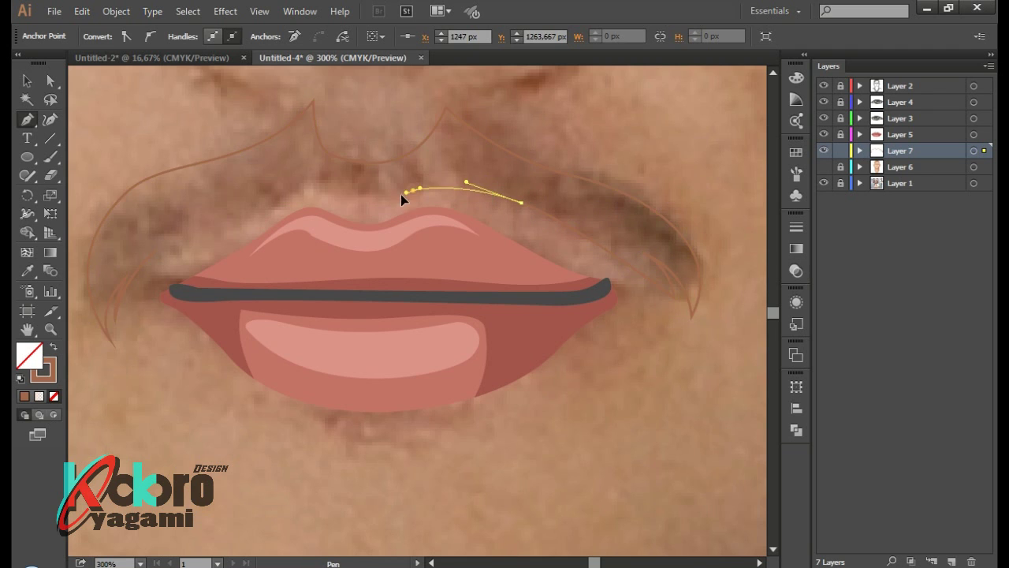
left_click_drag(305, 175, 253, 219)
left_click_drag(156, 250, 83, 296)
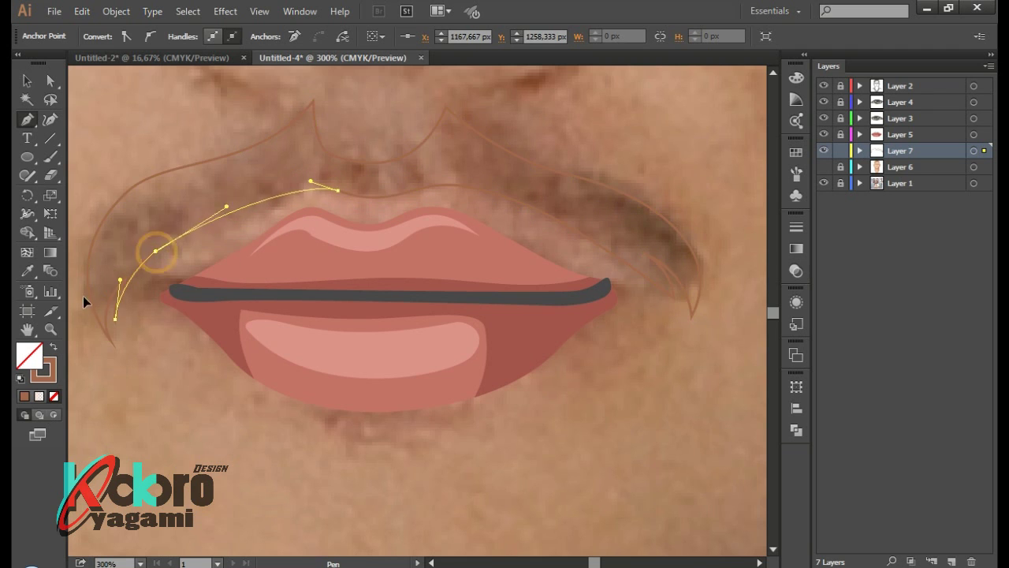
left_click(169, 319)
Swap stroke to fill for a solid brown base and adjust one anchor
key("shift+x")
scroll(388, 259, "down", 1)
key("a")
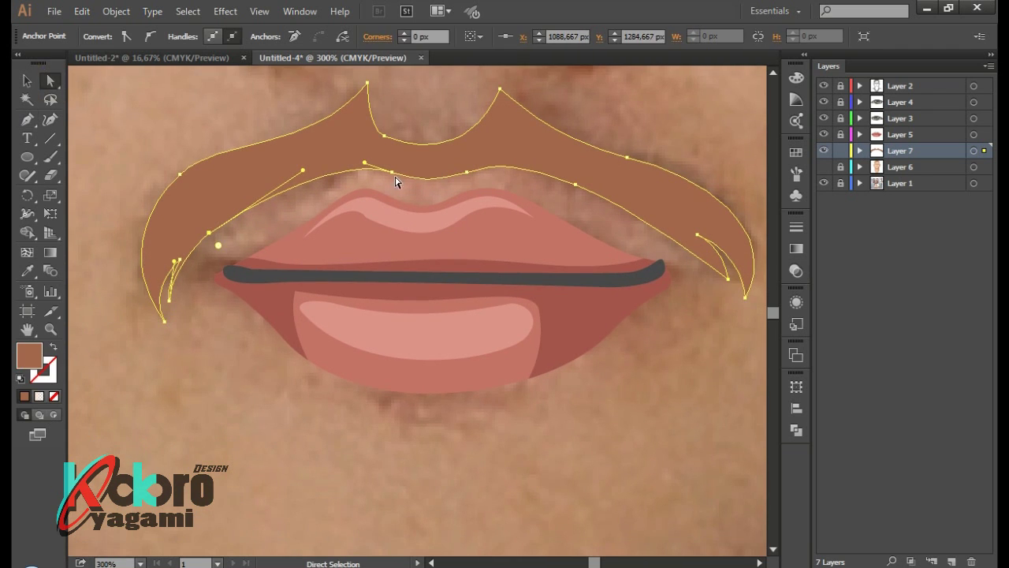
left_click_drag(398, 180, 473, 176)
Reshape the curve of the mustache base shape's right tip
key("ctrl+shift+a")
key("ctrl+1")
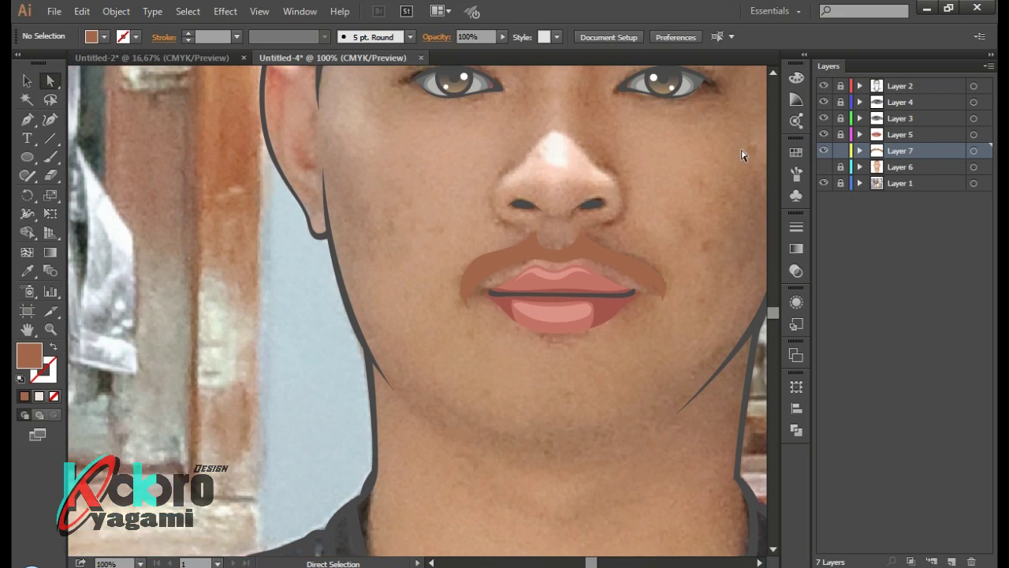
scroll(710, 197, "down", 2)
scroll(640, 205, "up", 1)
scroll(523, 271, "up", 1)
left_click(532, 289)
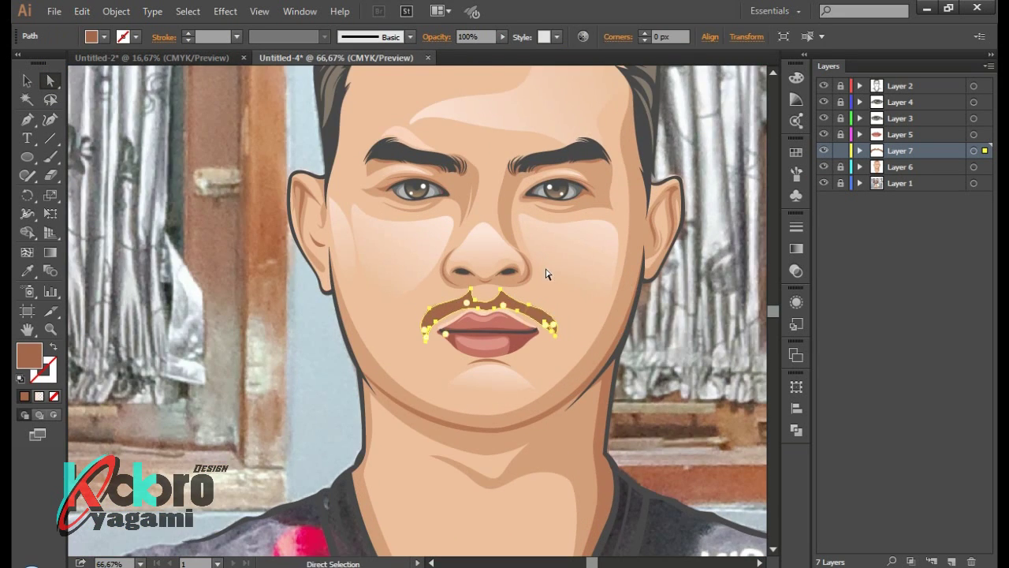
scroll(545, 275, "up", 1)
left_click_drag(513, 353, 518, 349)
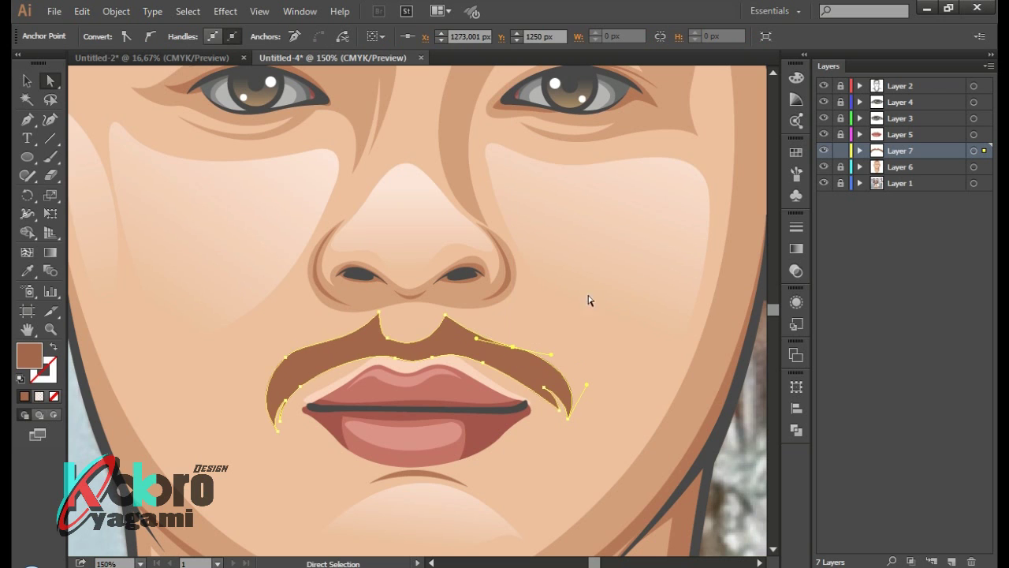
scroll(498, 319, "down", 1)
scroll(525, 356, "down", 1)
left_click(525, 356)
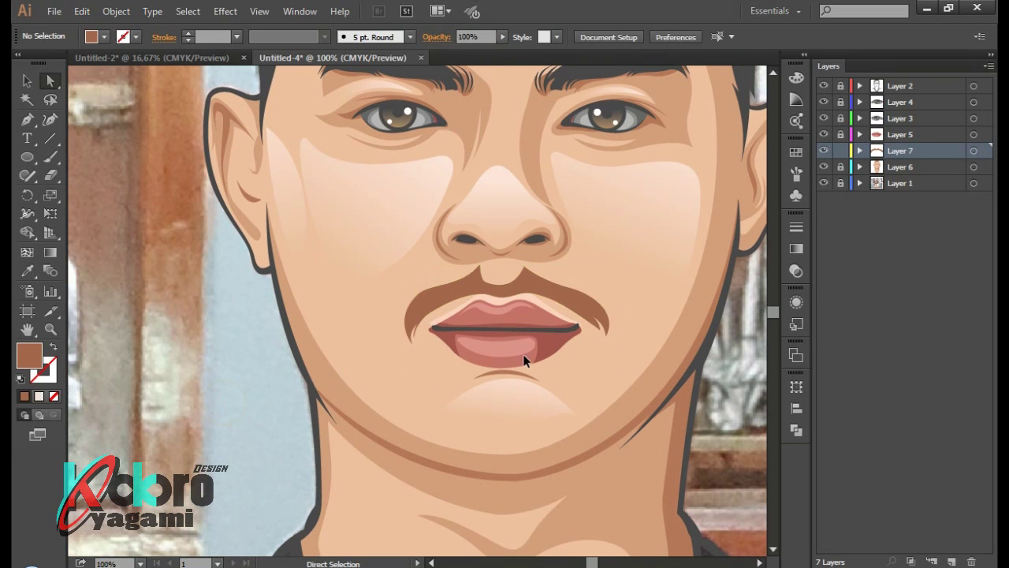
Give the mustache shape the skin colour sampled from the face
left_click(552, 282)
key("i")
left_click(548, 139)
key("ctrl+shift+a")
scroll(213, 372, "down", 1)
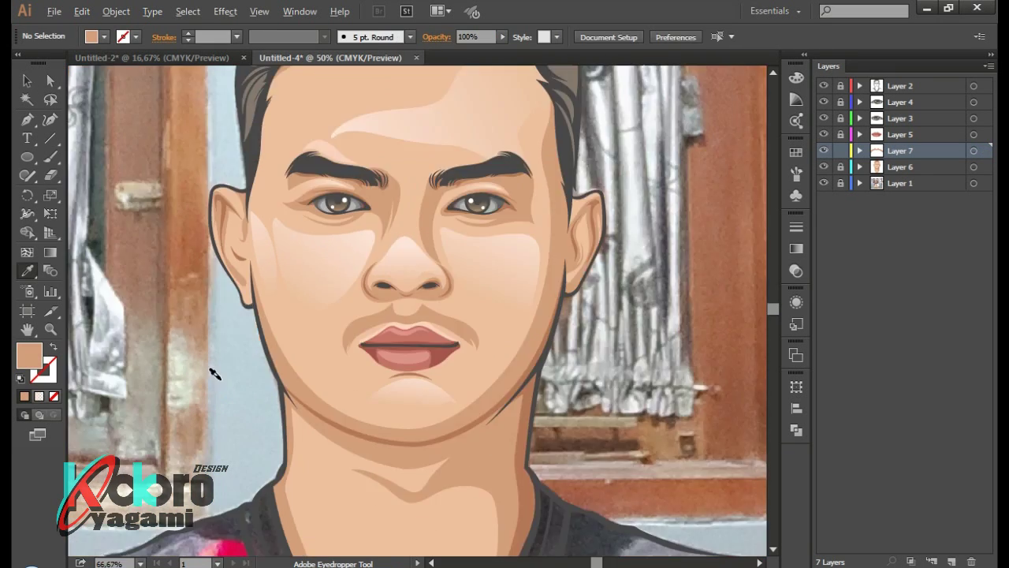
scroll(214, 372, "down", 1)
scroll(458, 380, "up", 1)
scroll(458, 380, "up", 1)
scroll(367, 349, "up", 1)
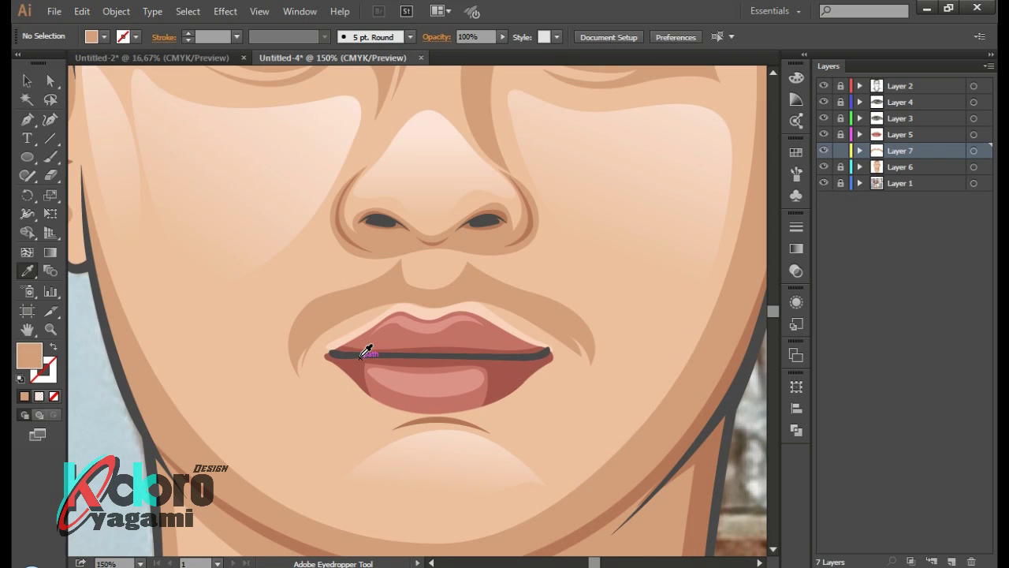
Hide face-colouring Layer 6, keep the mustache layer visible, and swap its fill to stroke
key("p")
left_click(123, 189)
left_click(743, 189)
left_click(823, 166)
left_click(823, 150)
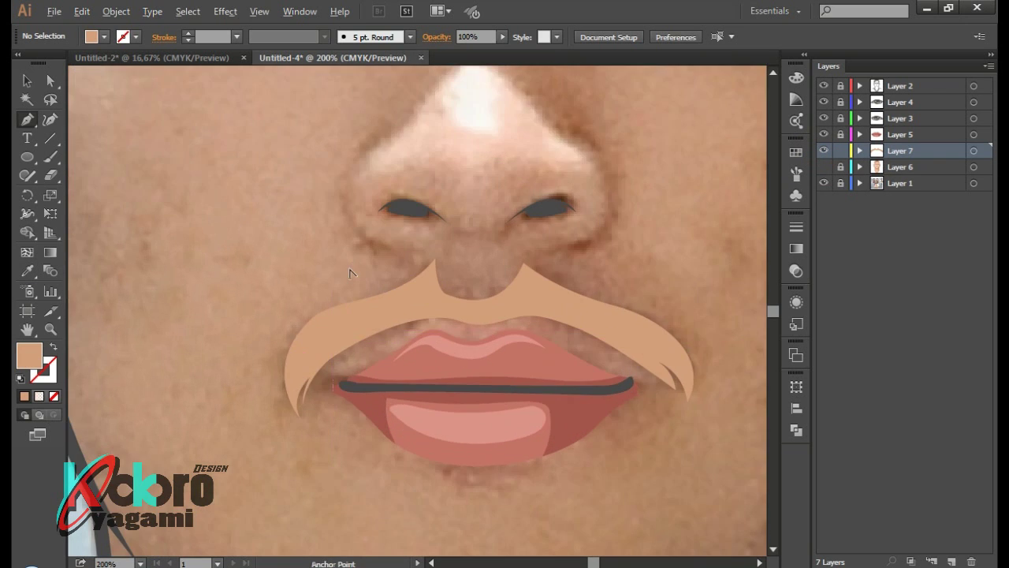
scroll(293, 310, "up", 3)
scroll(487, 268, "up", 1)
left_click(486, 269, "ctrl")
key("shift+x")
Trace the first closed leaf-shaped hair strands along the mustache's left tip
key("ctrl+shift+a")
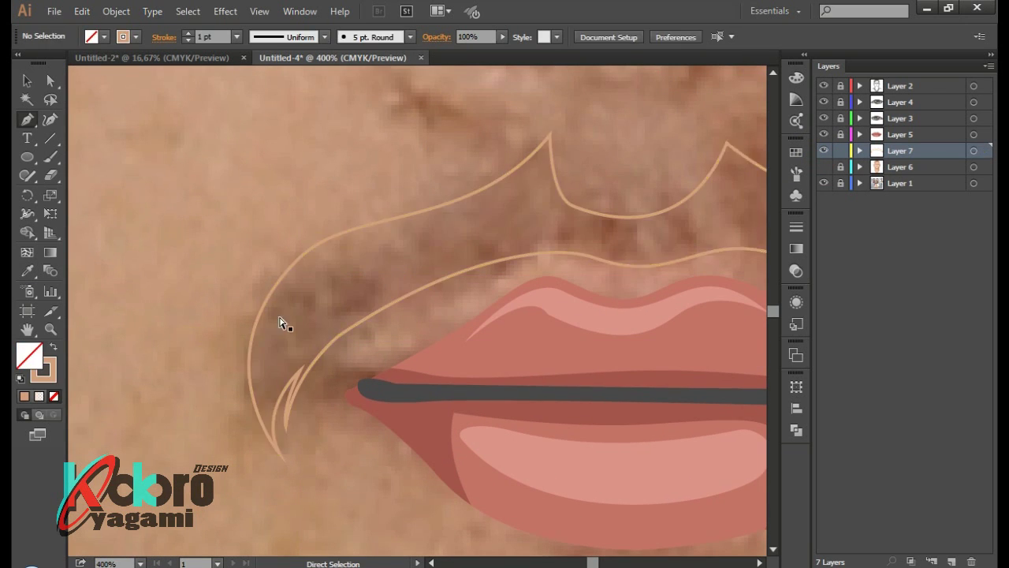
left_click_drag(282, 326, 338, 311)
left_click(334, 305)
left_click_drag(321, 406, 331, 455)
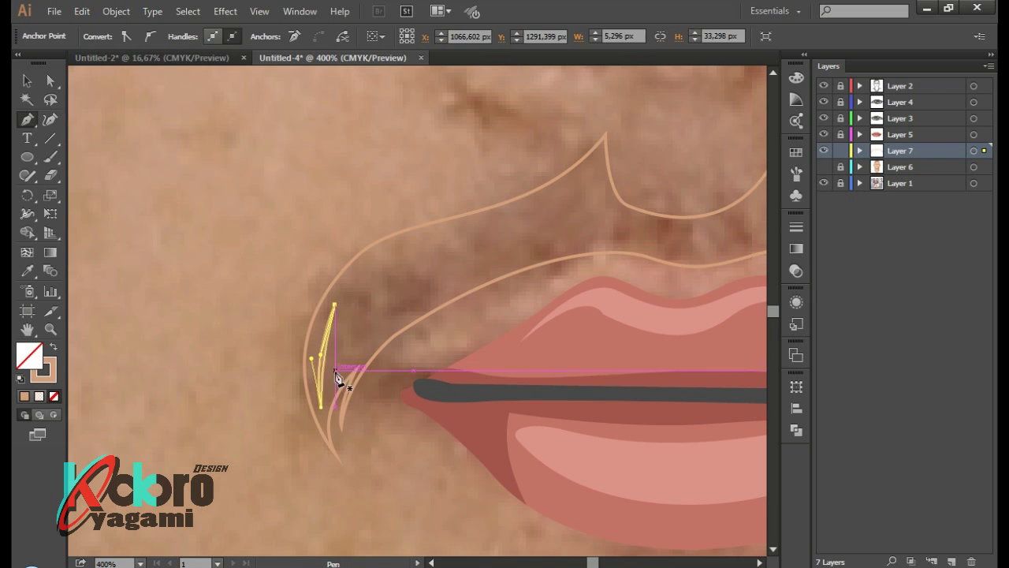
left_click_drag(368, 276, 411, 241)
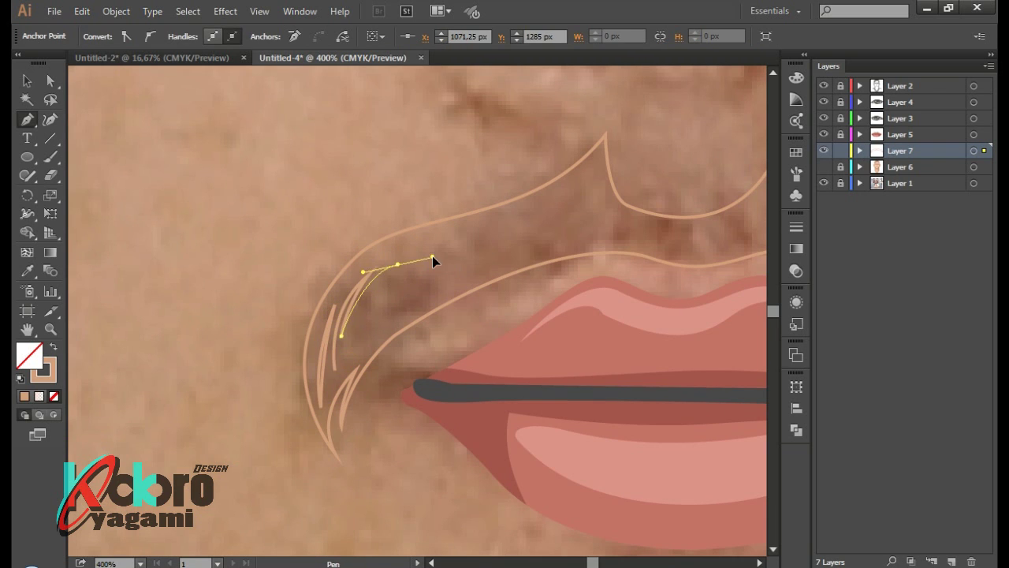
left_click_drag(443, 283, 387, 315)
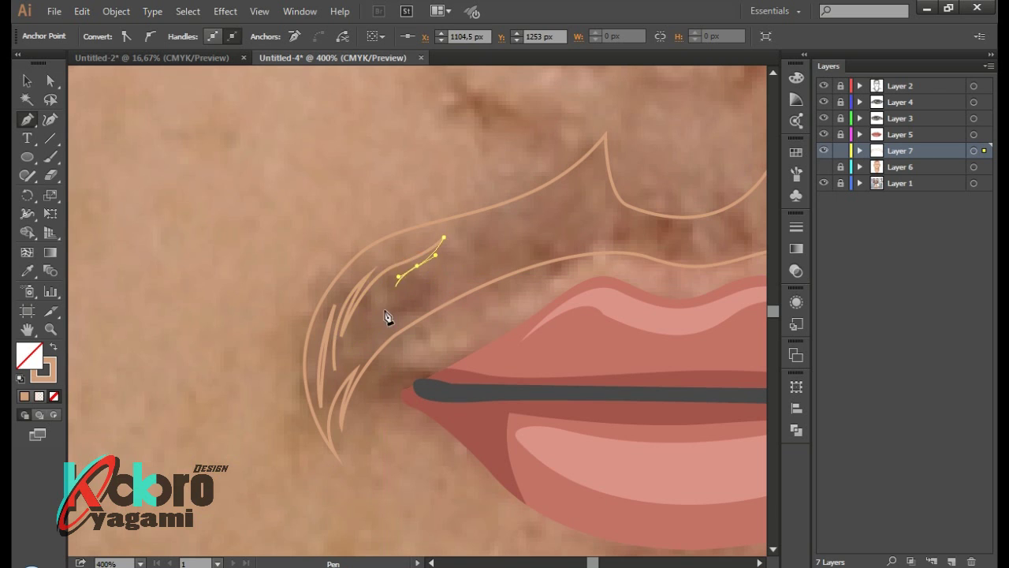
left_click(443, 260)
left_click_drag(359, 363, 354, 383)
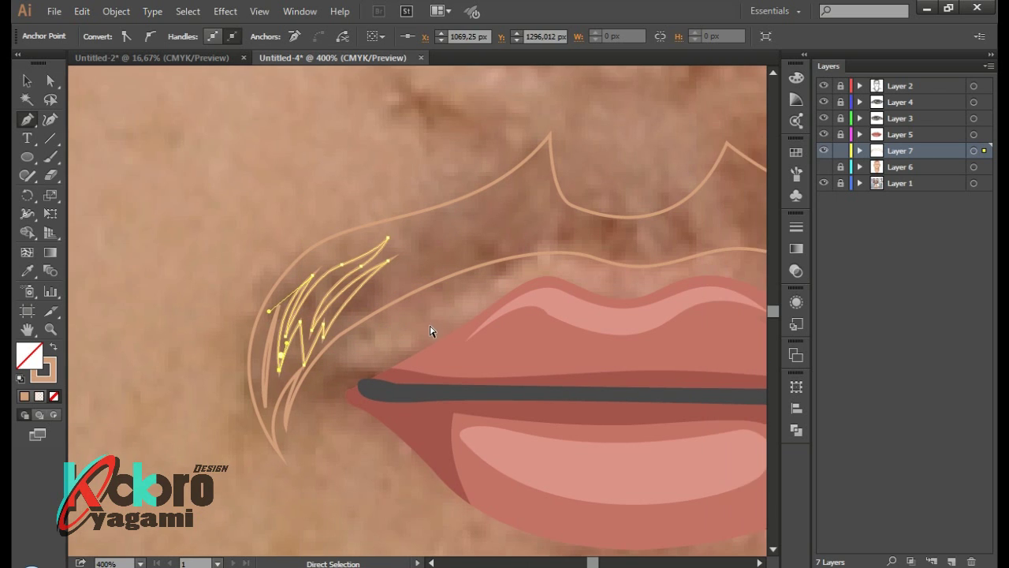
left_click(433, 331, "ctrl")
left_click_drag(433, 331, 338, 281)
left_click(345, 229)
left_click_drag(276, 298, 245, 313)
left_click(246, 319)
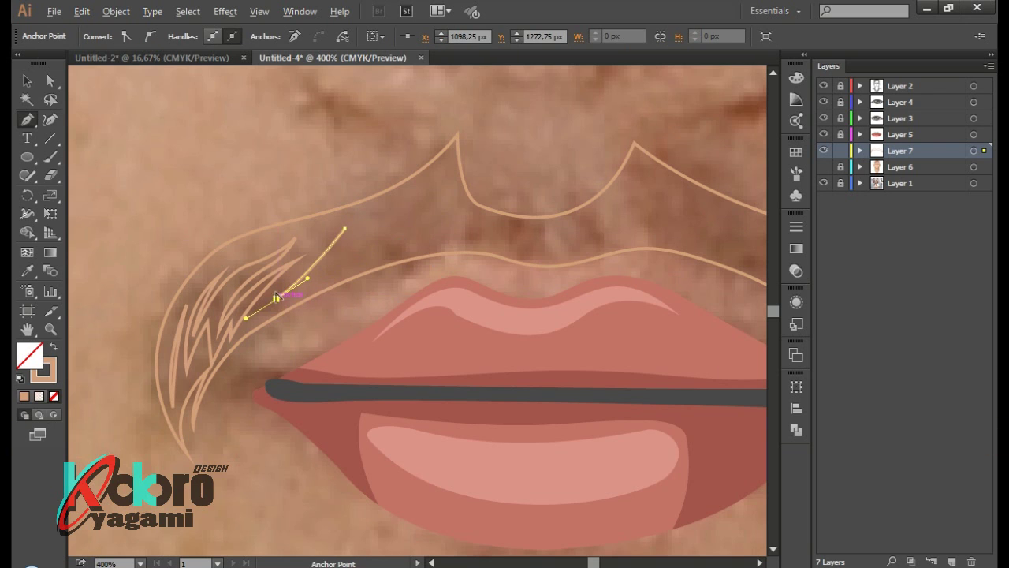
left_click(326, 283, "ctrl")
Add more strands on the left side reaching up to the mustache's top edge
left_click(327, 274)
left_click_drag(422, 193, 492, 151)
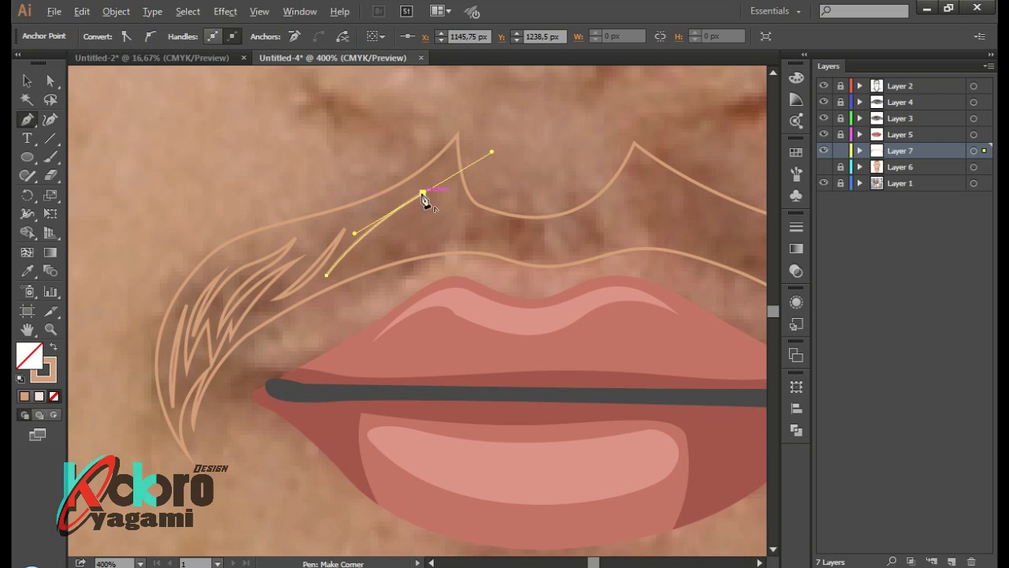
left_click_drag(440, 180, 466, 138)
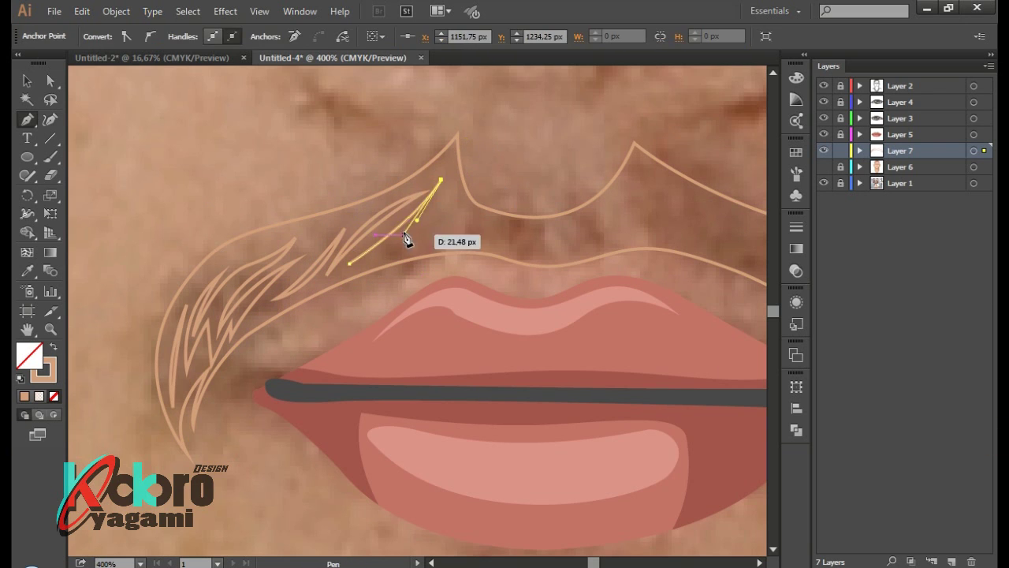
left_click(453, 142)
left_click(468, 142, "ctrl")
mouse_move(452, 184)
left_mouse_down()
mouse_move(452, 226)
mouse_move(379, 251)
mouse_move(386, 227)
mouse_move(308, 259)
left_mouse_up()
scroll(479, 254, "right", 1)
left_click(451, 231, "ctrl")
scroll(451, 232, "right", 1)
left_click(365, 205)
left_click(389, 228, "ctrl")
scroll(469, 271, "right", 1)
scroll(354, 236, "up", 2)
Draw strands under the nose section, including a zigzag strand and a leaf-shaped strand
left_click(518, 236, "ctrl")
left_click(404, 207)
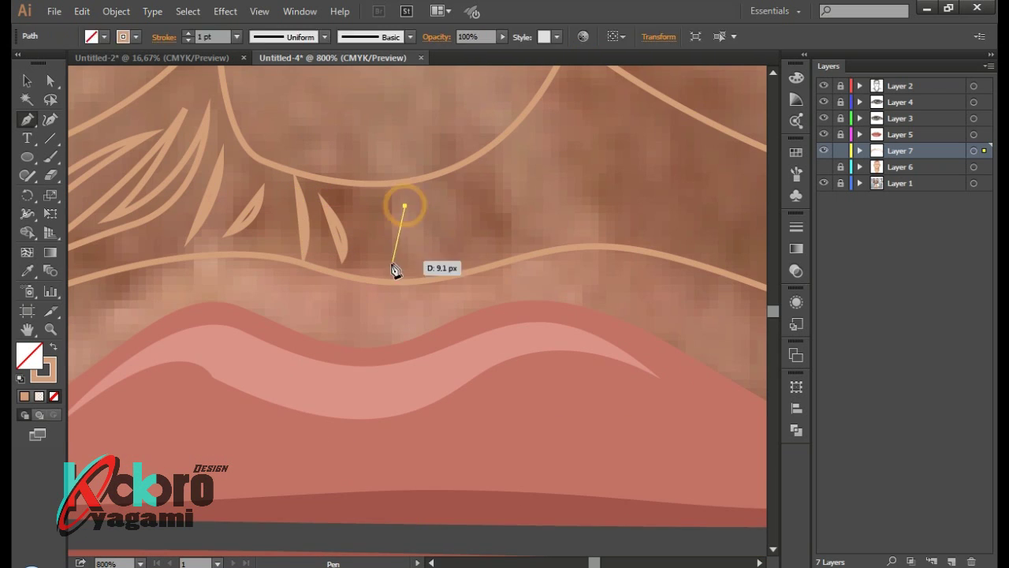
left_click_drag(392, 263, 481, 244)
left_click(405, 207)
scroll(490, 201, "down", 1)
left_click(430, 209)
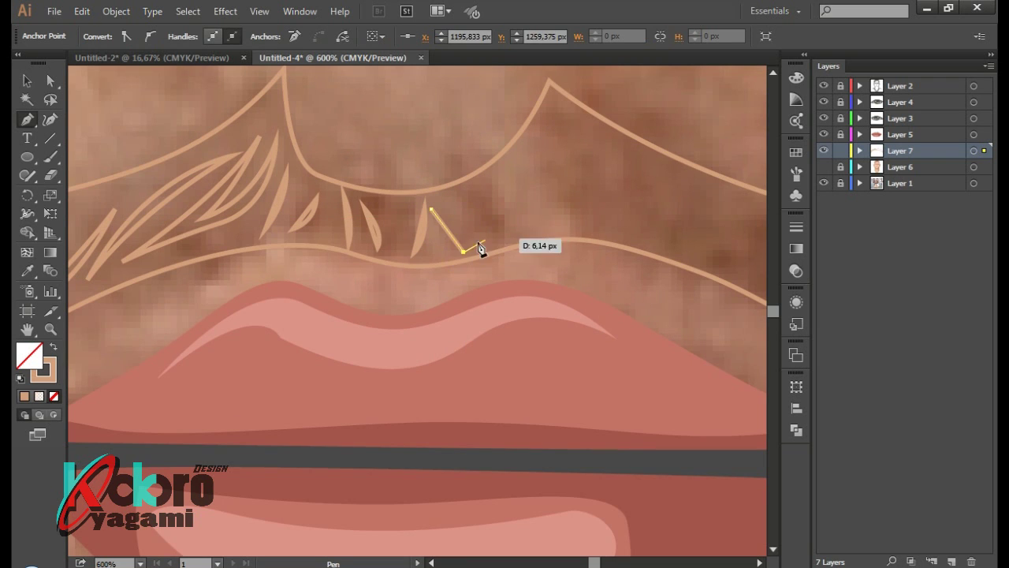
left_click_drag(466, 196, 479, 226)
left_click(434, 214)
scroll(520, 211, "right", 5, "ctrl")
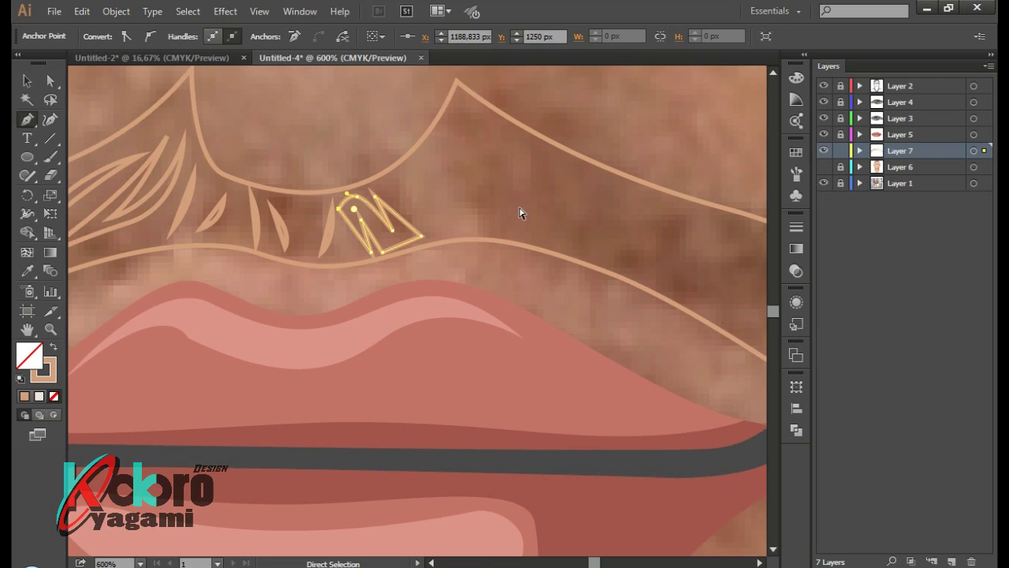
left_click(325, 229)
left_click_drag(259, 160, 242, 101)
left_click(326, 232)
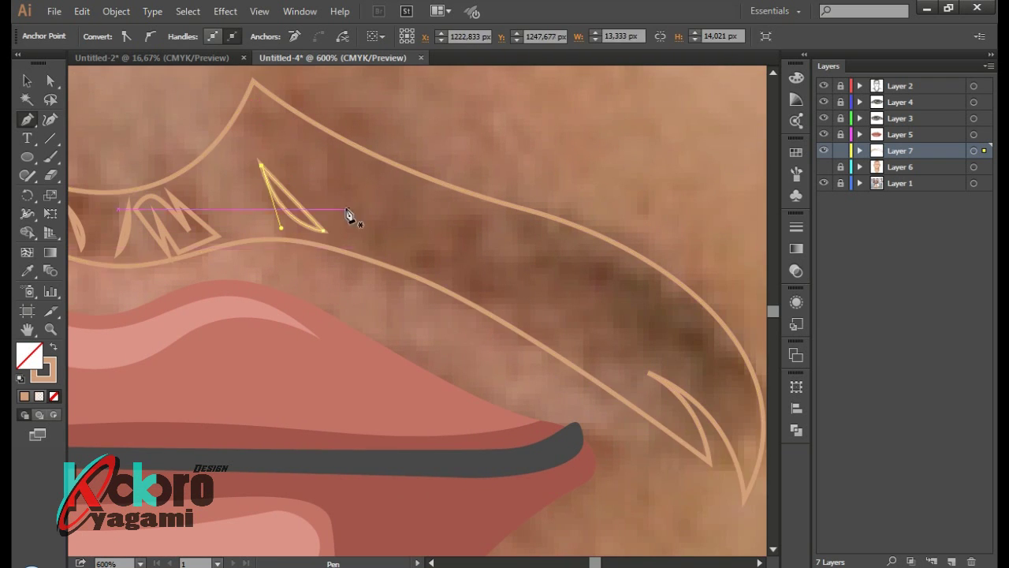
left_click(286, 158)
left_click_drag(369, 243, 418, 262)
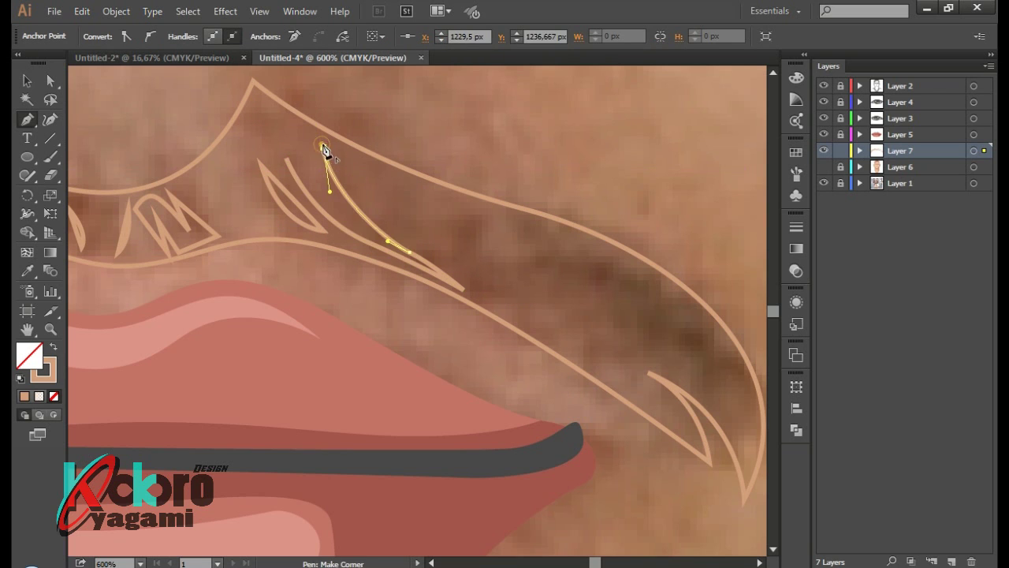
left_click(354, 218)
Trace the remaining strands down the right half to the right tip, then zoom out
left_click(287, 157)
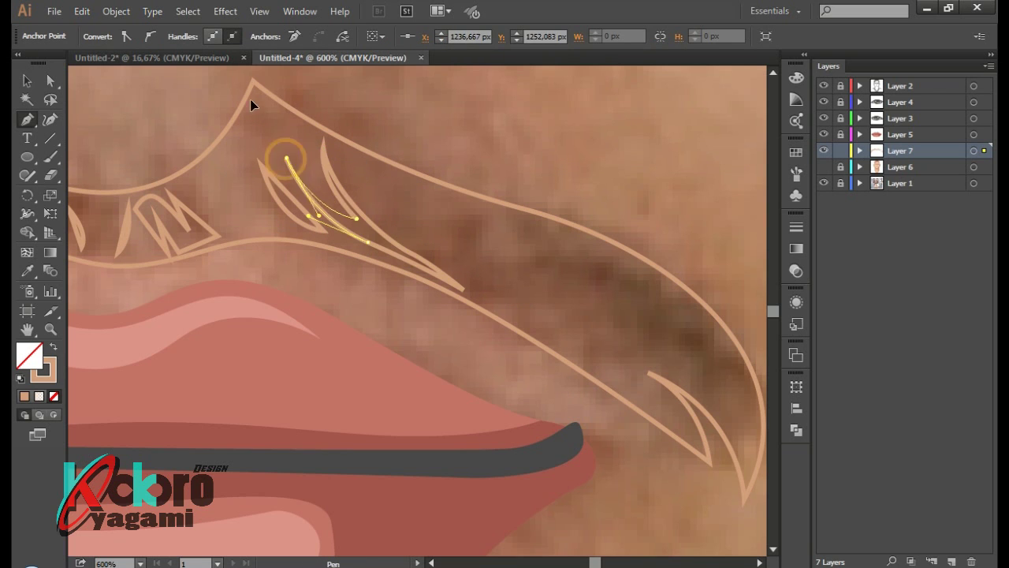
left_click_drag(384, 207, 451, 280)
left_click_drag(548, 337, 509, 290)
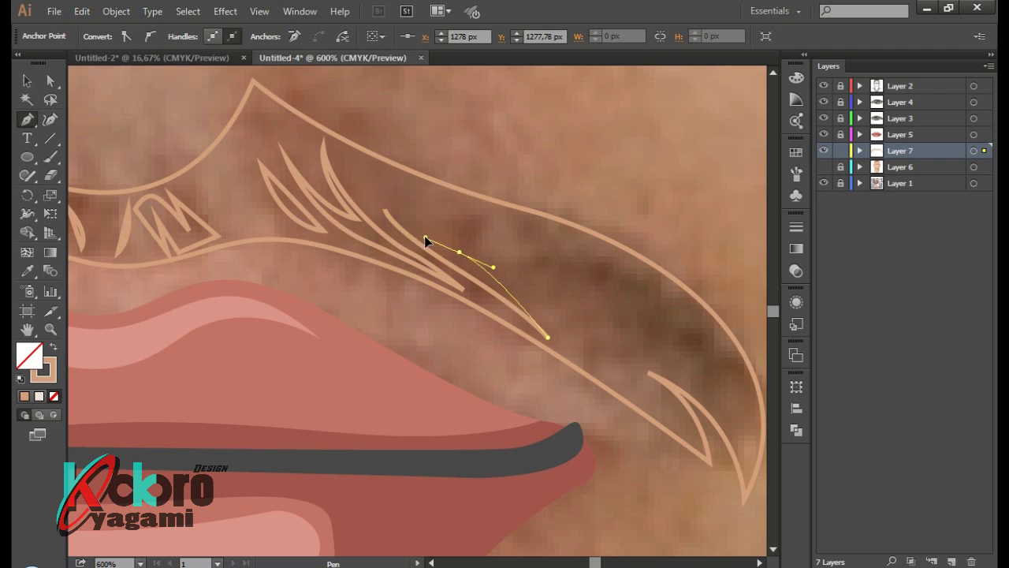
left_click(384, 207)
mouse_move(500, 353)
left_mouse_down()
mouse_move(390, 248)
mouse_move(335, 232)
left_mouse_up()
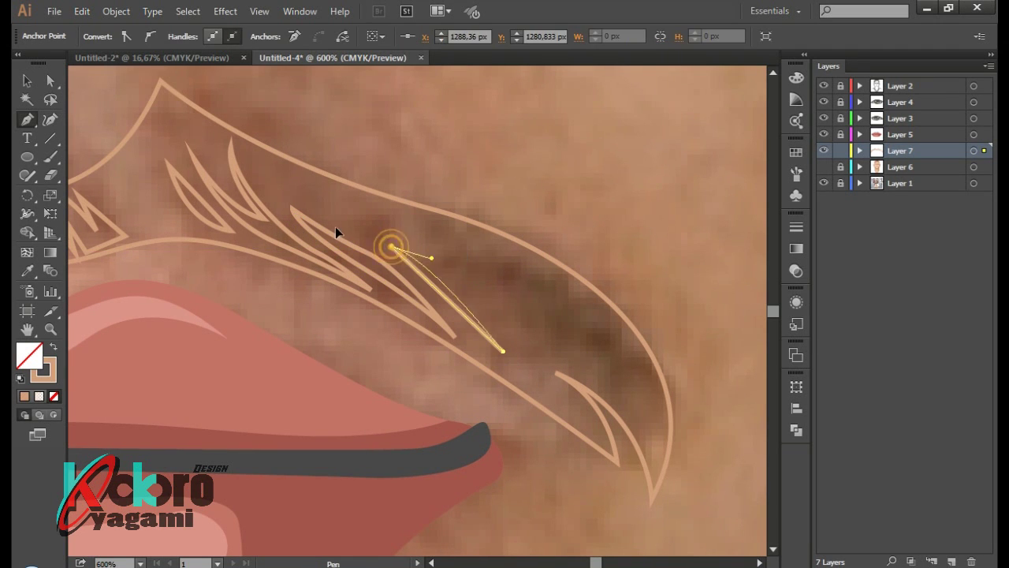
left_click(503, 351)
left_click(460, 253)
left_click_drag(655, 449, 687, 547)
mouse_move(557, 280)
left_mouse_down()
mouse_move(682, 349)
mouse_move(636, 407)
left_mouse_up()
left_click(557, 280)
left_click(459, 253)
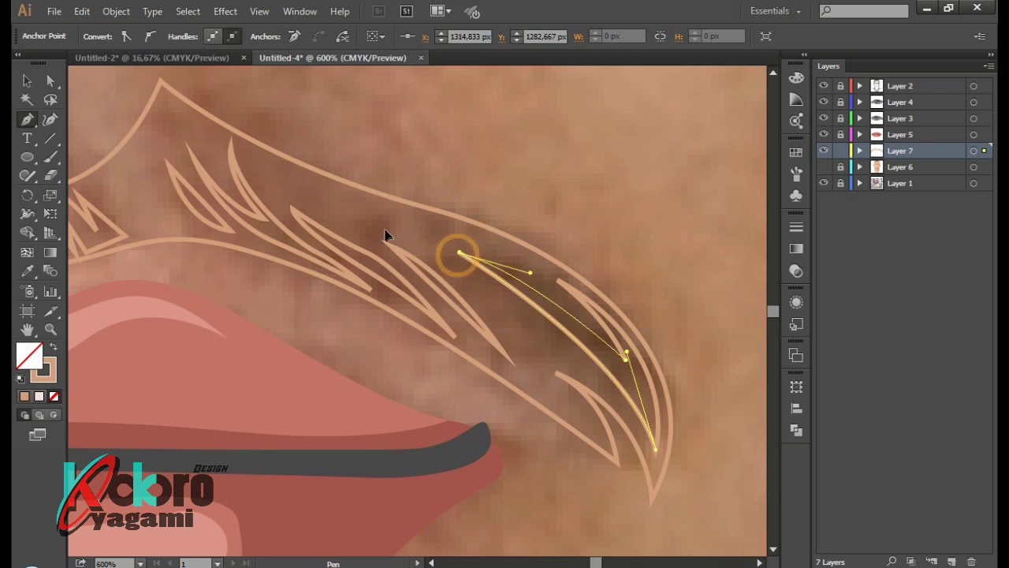
left_click(447, 259)
left_click(553, 355)
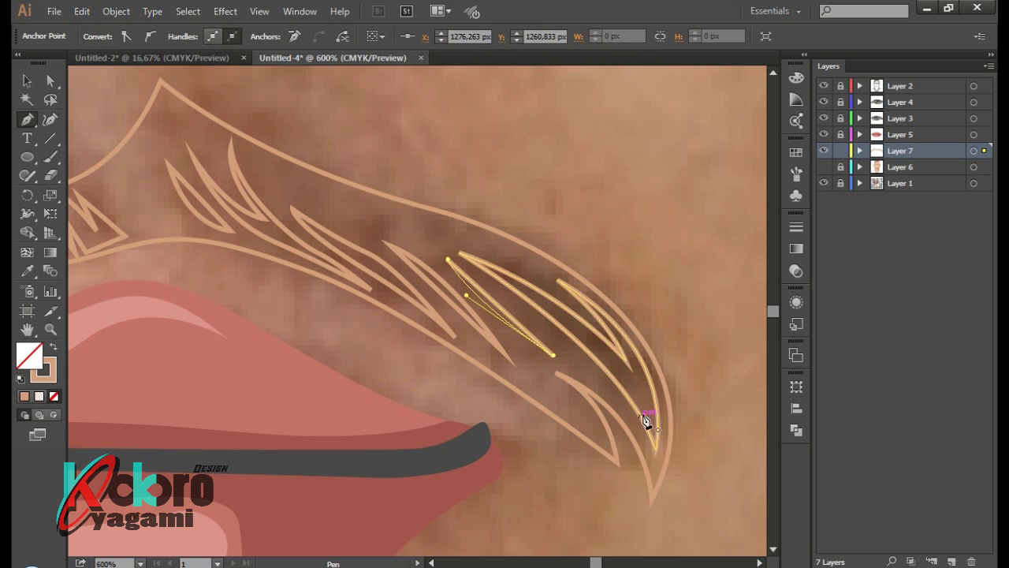
key("ctrl+minus")
key("ctrl+minus")
key("ctrl+minus")
left_click(32, 78)
Show Layer 6, fill the mustache with a sampled tan skin tone, and hide photo Layer 1
left_click_drag(681, 437, 681, 437)
left_click(823, 166)
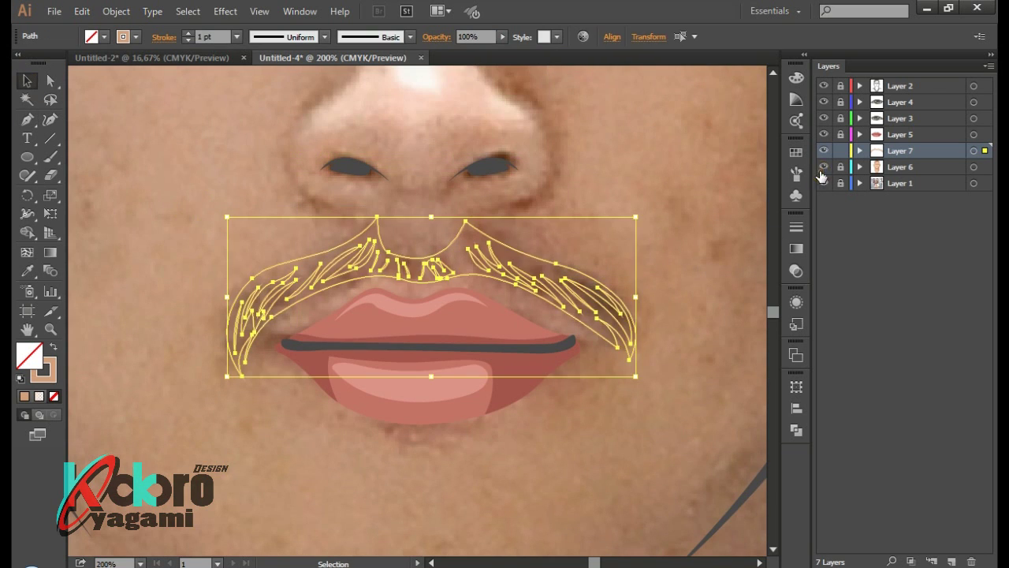
key("i")
left_click(554, 168)
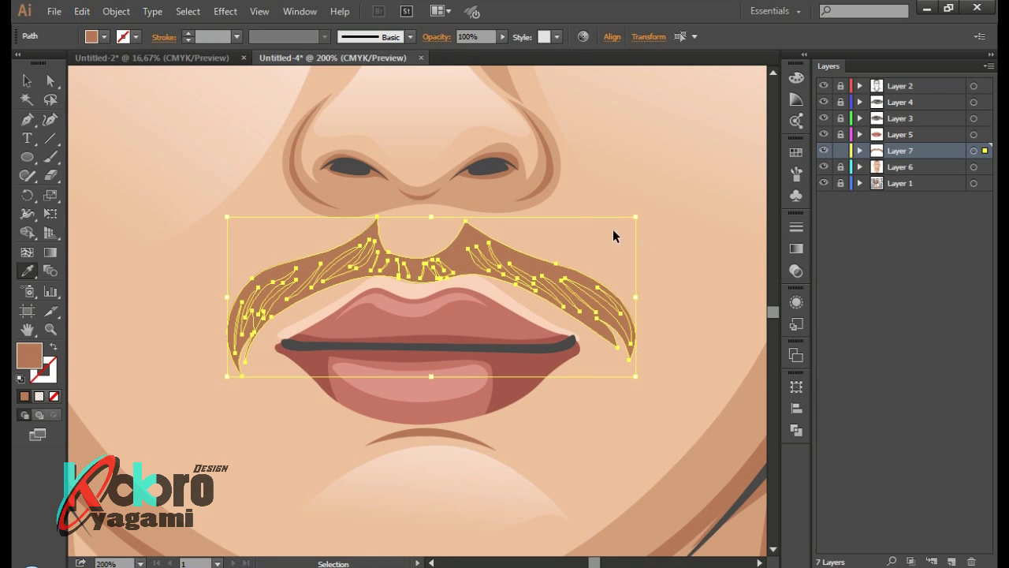
left_click(546, 260)
key("ctrl+shift+a")
key("ctrl+minus")
key("ctrl+minus")
key("ctrl+minus")
key("ctrl+minus")
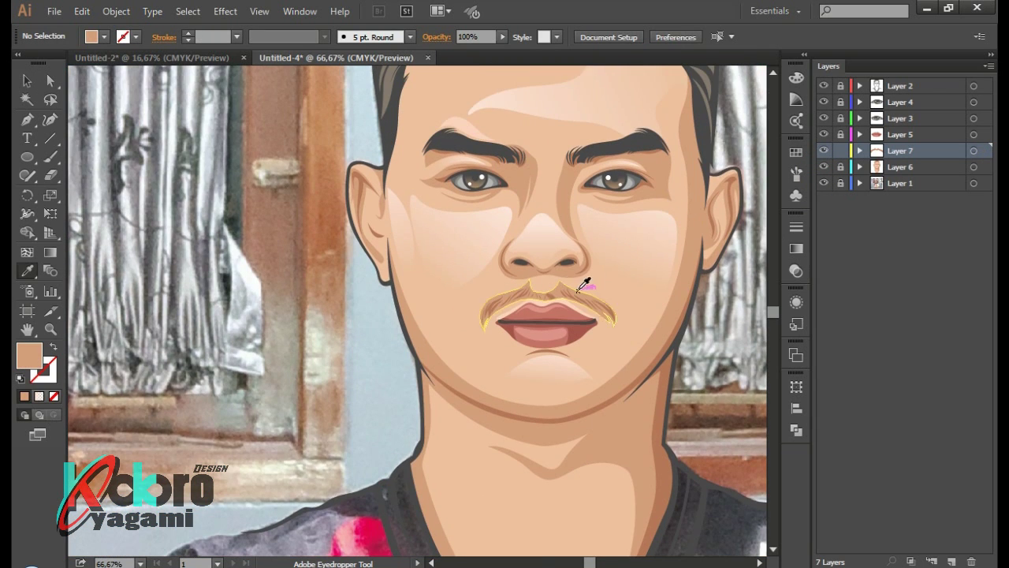
key("ctrl+minus")
left_click(823, 183)
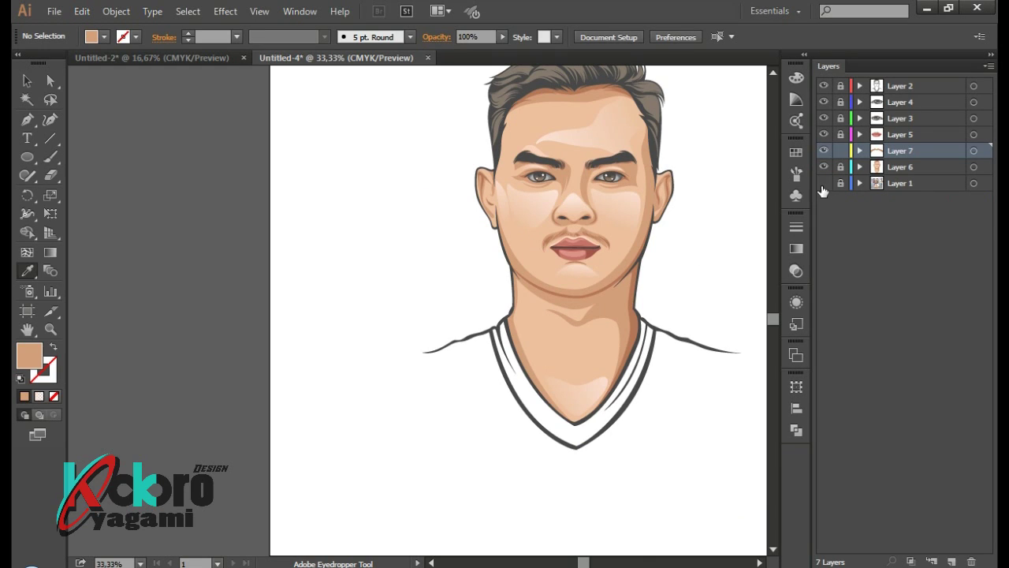
Add a new layer above Layer 1 and toggle the reference photo's visibility
key("p")
left_click(859, 166)
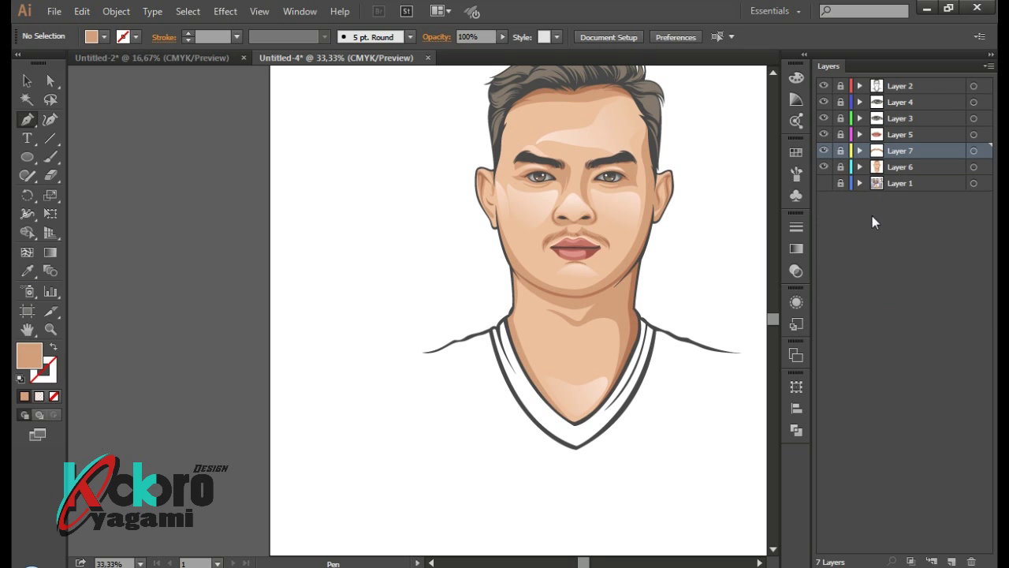
left_click(899, 183)
left_click(952, 560)
left_click(825, 200)
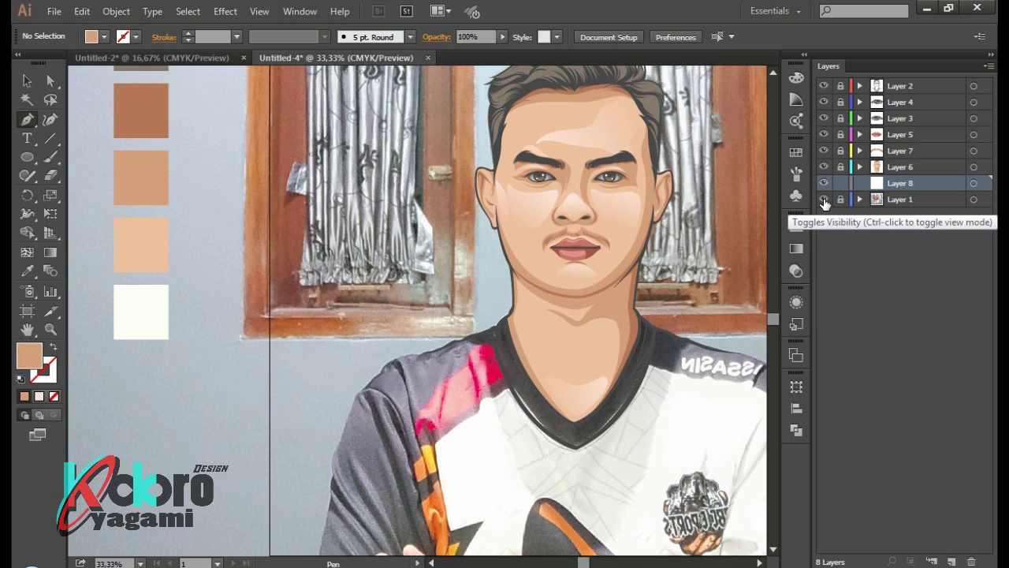
left_click(825, 199)
scroll(467, 338, "up", 3)
Start the shirt outline with curved Pen points along the left shoulder toward the collar
left_click(531, 319)
left_click(482, 334)
scroll(482, 338, "up", 1)
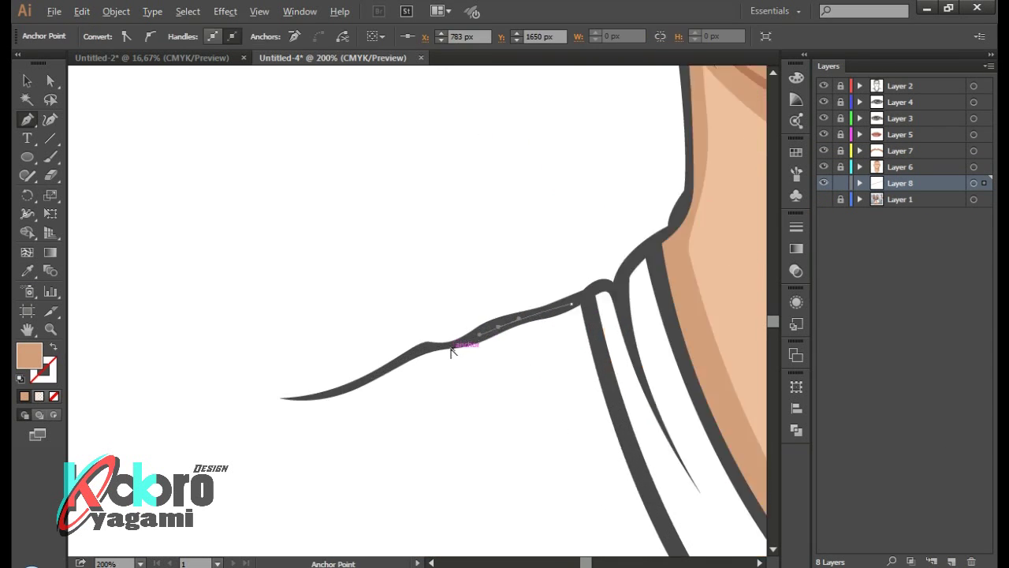
scroll(450, 344, "up", 2)
scroll(215, 451, "down", 1)
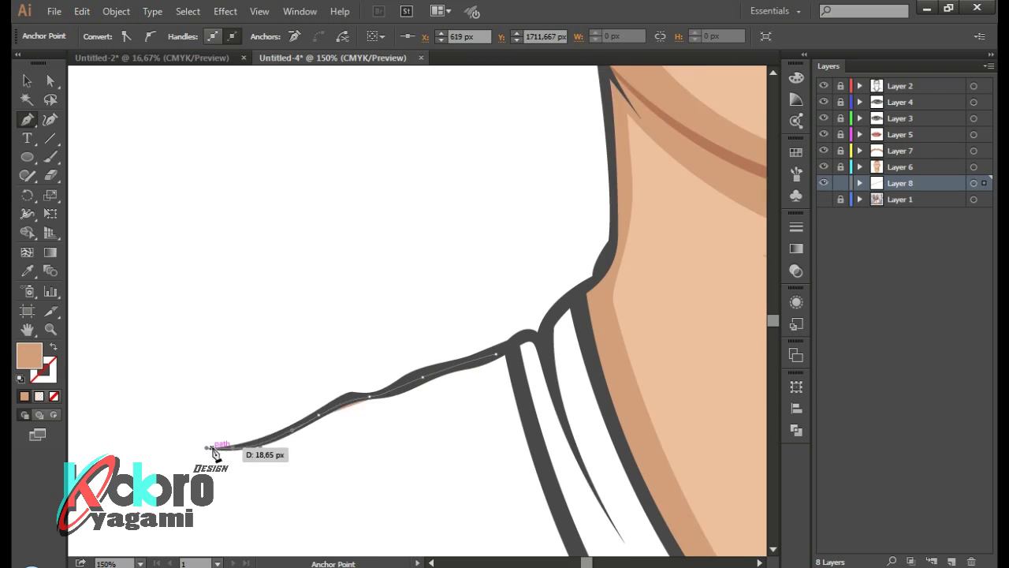
scroll(296, 394, "down", 1)
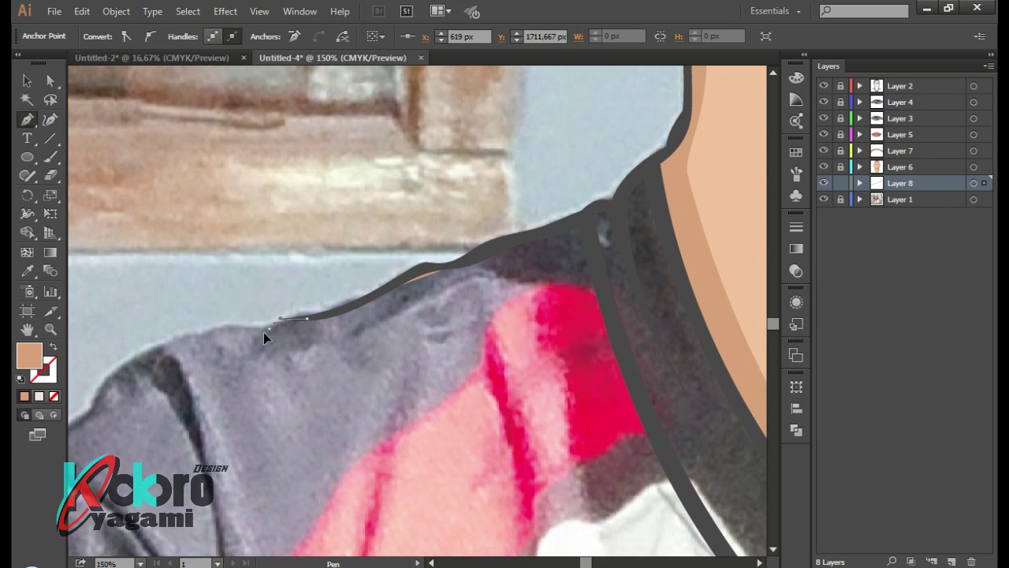
scroll(253, 354, "down", 1)
scroll(304, 333, "left", 2)
left_click_drag(263, 289, 239, 324)
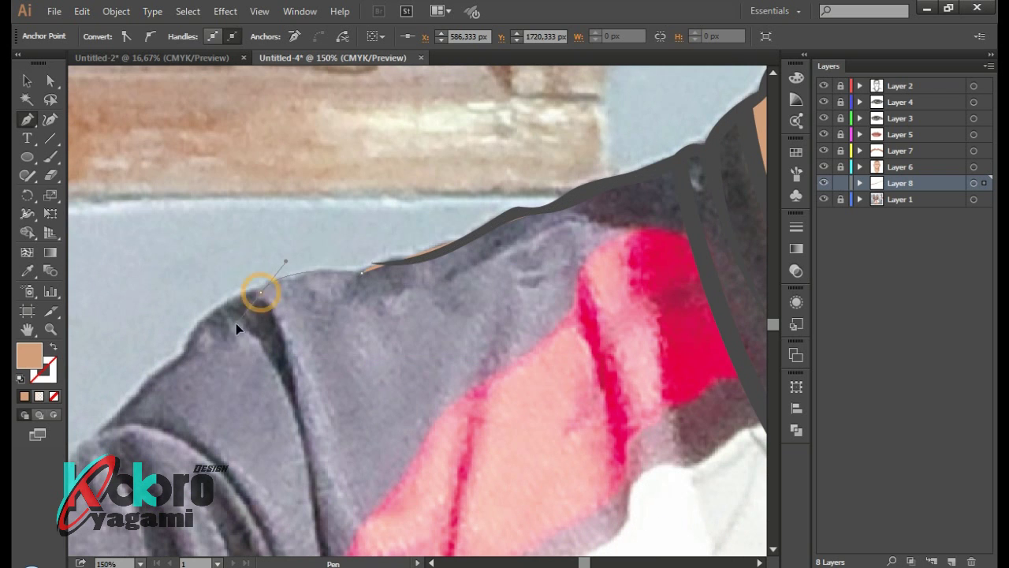
left_click_drag(519, 255, 600, 176)
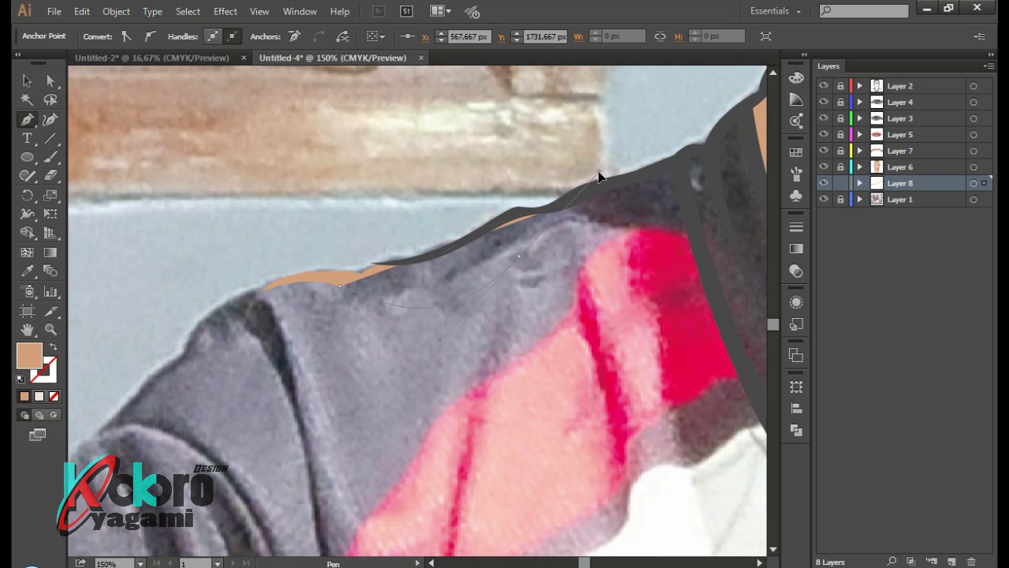
scroll(523, 263, "down", 2)
scroll(608, 333, "up", 2)
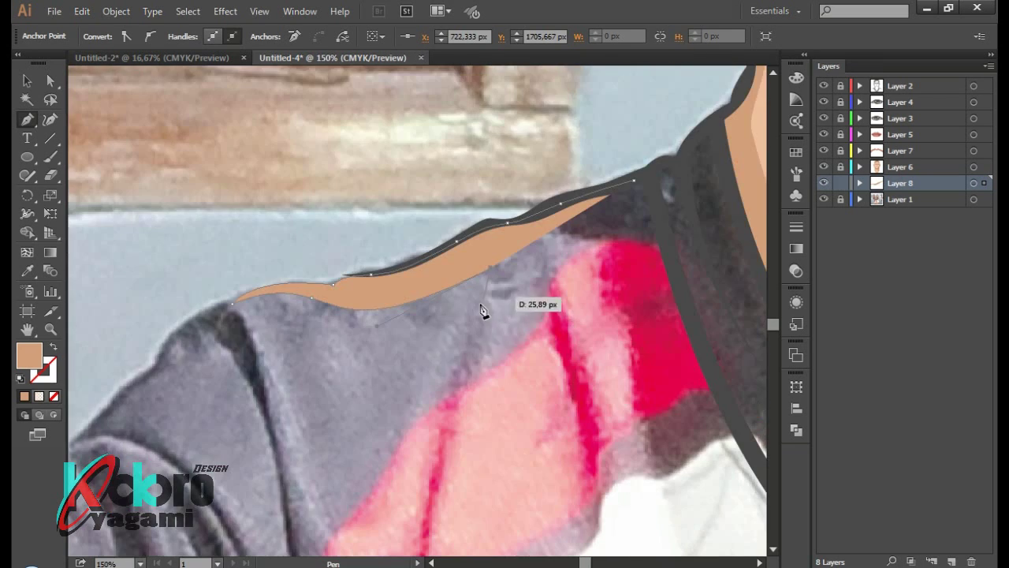
left_click_drag(480, 308, 608, 388)
Trace the neckline and V-collar spike, making the spike tip a sharp corner
scroll(602, 342, "down", 1)
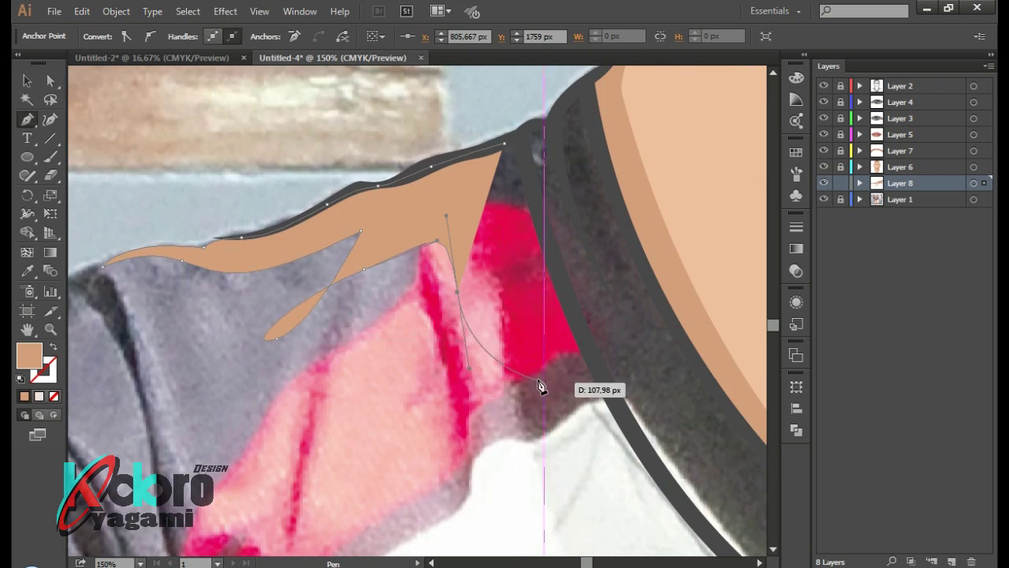
scroll(541, 387, "down", 2)
scroll(560, 345, "right", 3)
left_click_drag(479, 371, 554, 408)
left_click_drag(508, 414, 492, 384)
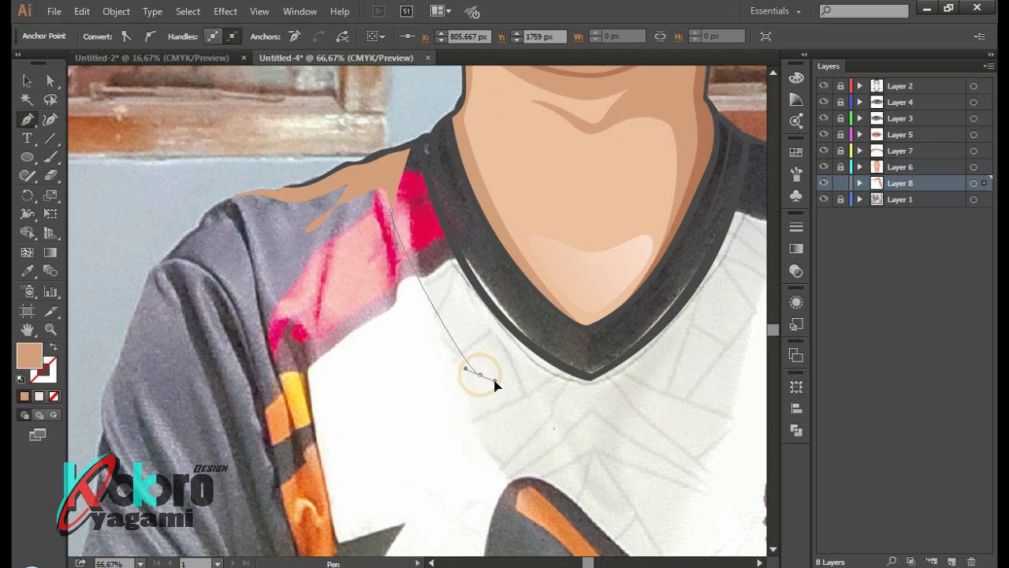
left_click_drag(427, 246, 421, 207)
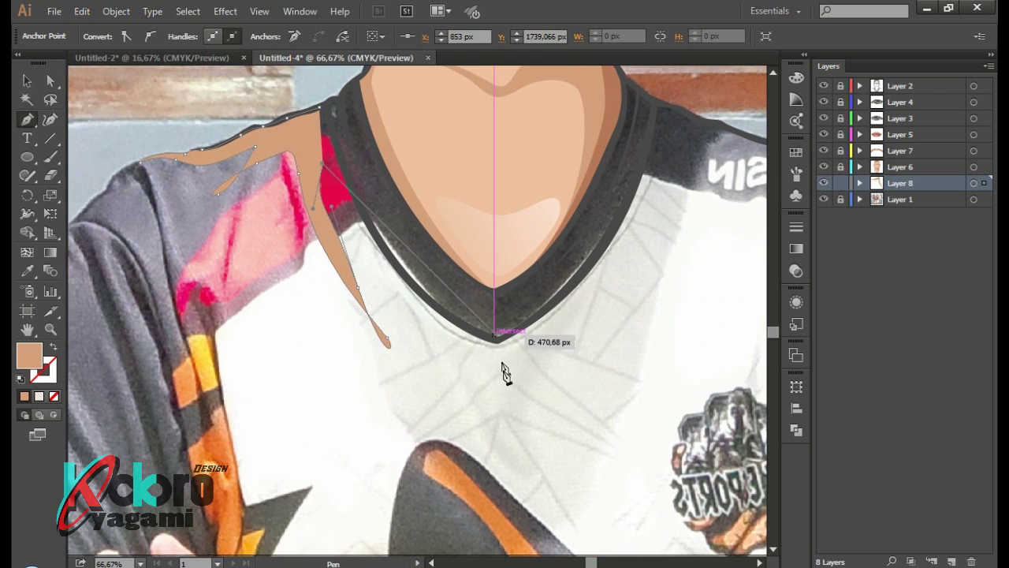
left_click_drag(527, 360, 668, 384)
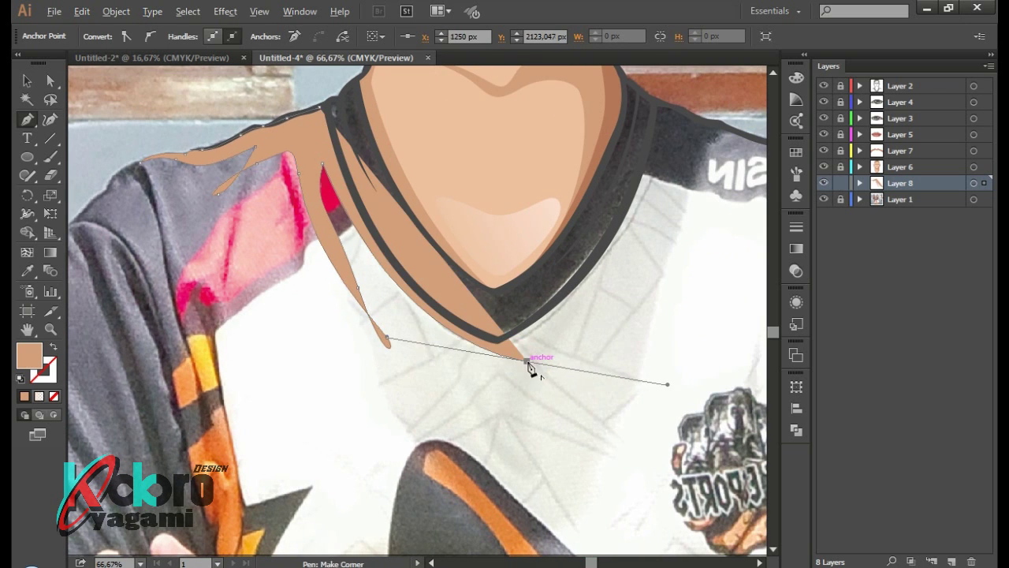
scroll(505, 357, "up", 5)
left_click_drag(601, 233, 563, 383)
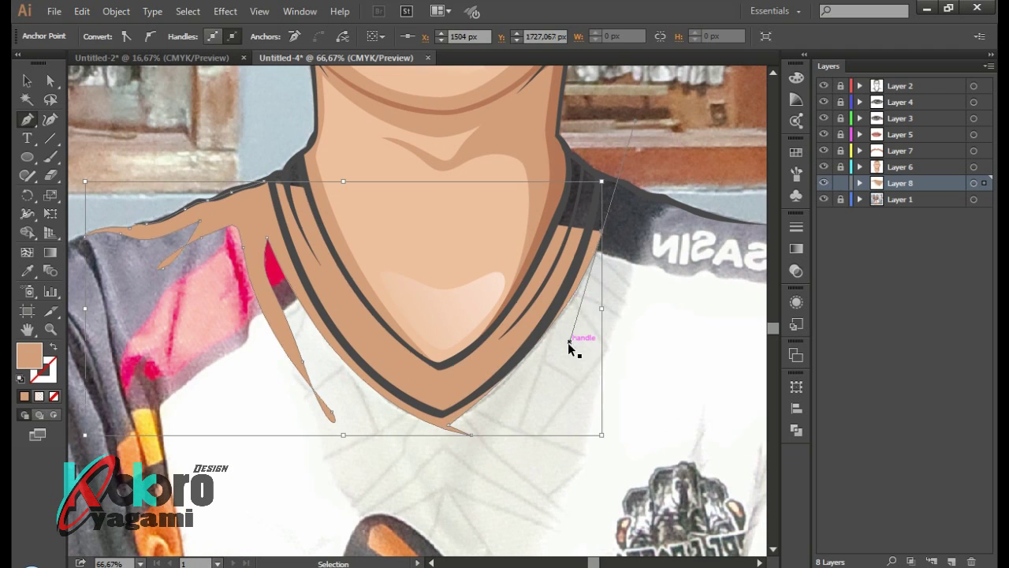
left_click(563, 356)
Extend the outline over the right shoulder with a corner tip and along the neck edge
mouse_move(624, 191)
left_mouse_down()
mouse_move(603, 276)
mouse_move(648, 306)
left_mouse_up()
scroll(714, 250, "right", 3)
scroll(607, 272, "up", 3)
left_click(585, 257)
scroll(374, 219, "up", 2)
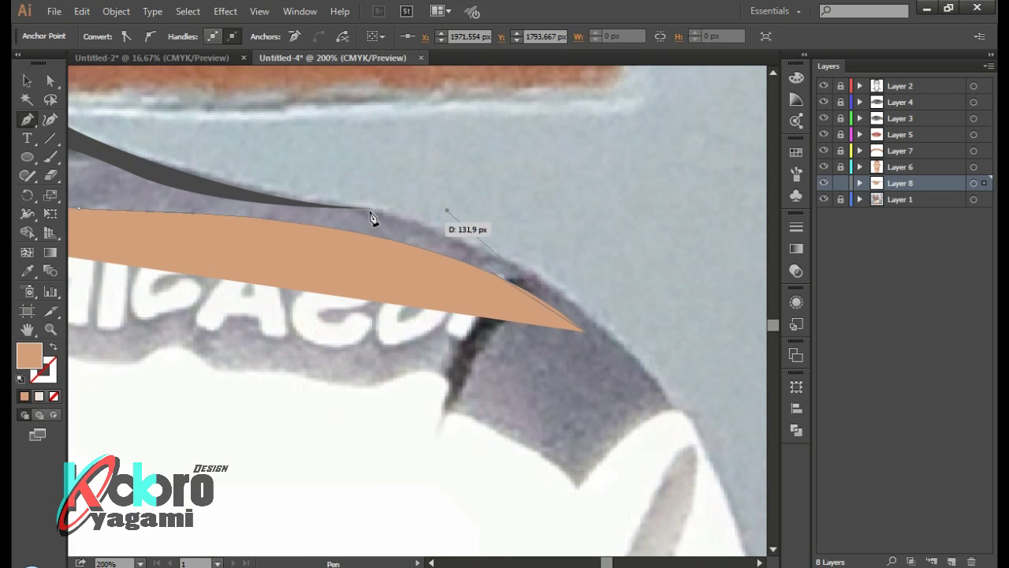
scroll(245, 195, "up", 3)
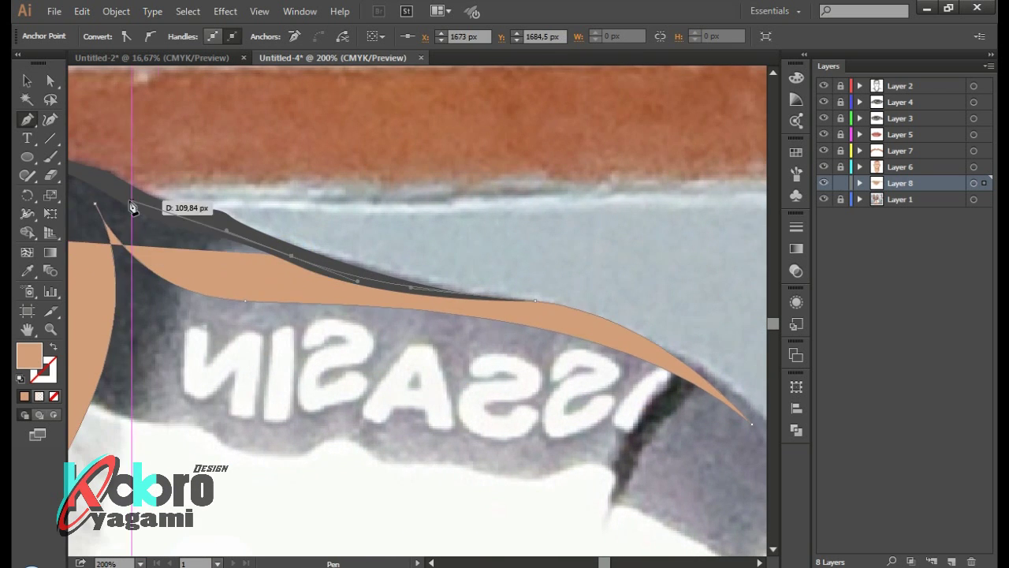
mouse_move(246, 195)
left_mouse_down()
mouse_move(224, 274)
mouse_move(181, 271)
left_mouse_up()
scroll(123, 218, "left", 3)
scroll(187, 225, "up", 2)
scroll(197, 207, "down", 1)
scroll(216, 220, "down", 1)
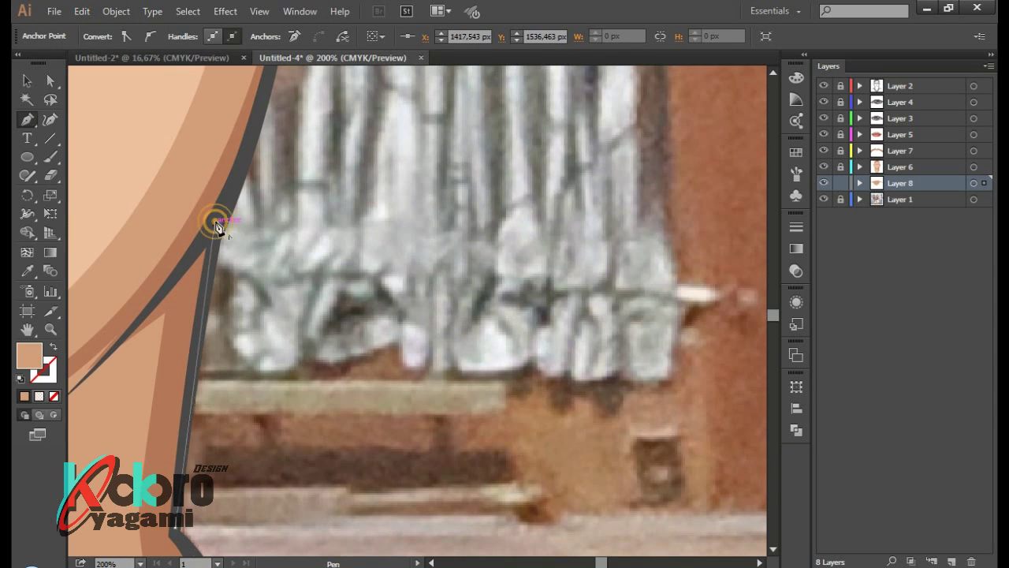
scroll(164, 331, "down", 1)
scroll(164, 313, "up", 1)
scroll(270, 342, "up", 3)
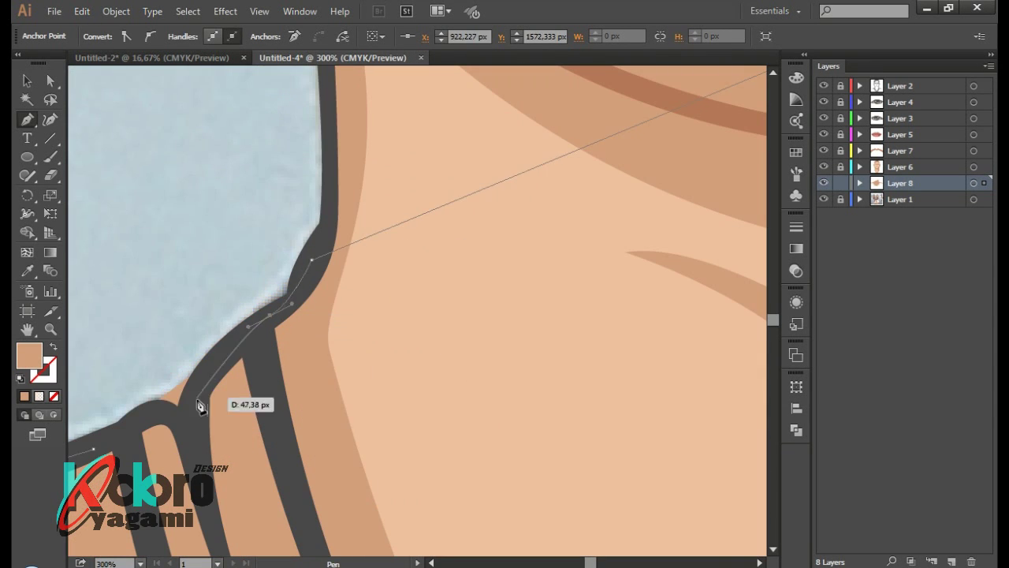
left_click_drag(199, 405, 194, 407)
left_click_drag(75, 438, 79, 426)
scroll(79, 425, "down", 5)
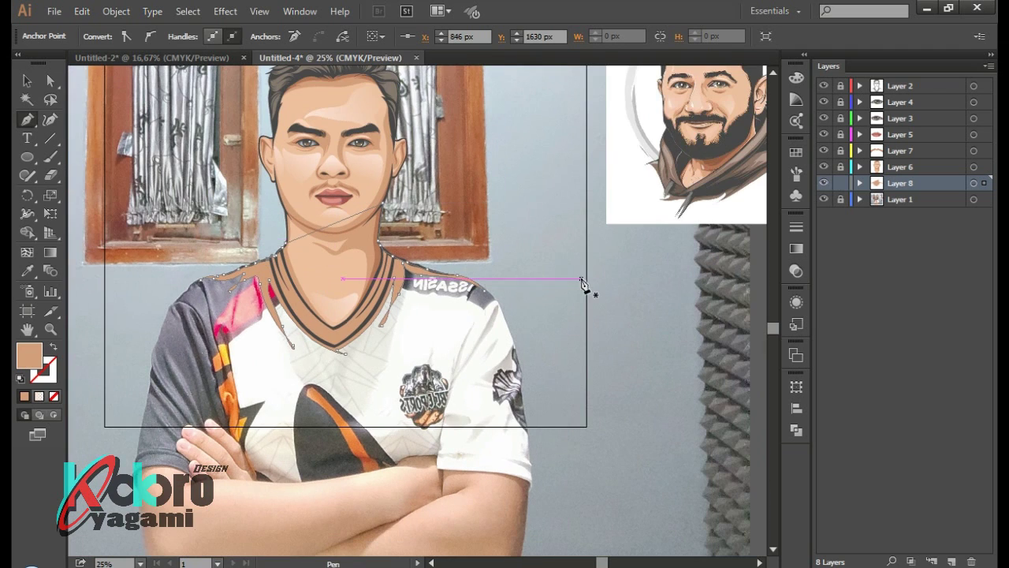
Hide the reference photo, sample the hair colour, and give the shirt a brown fill
left_click(823, 86)
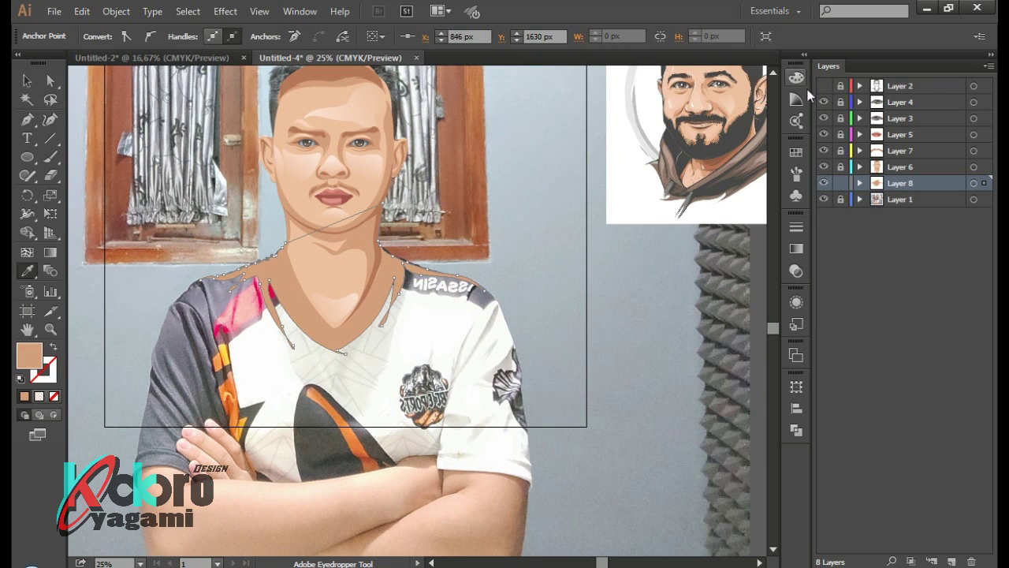
left_click(823, 86)
left_click(823, 199)
scroll(444, 212, "up", 1)
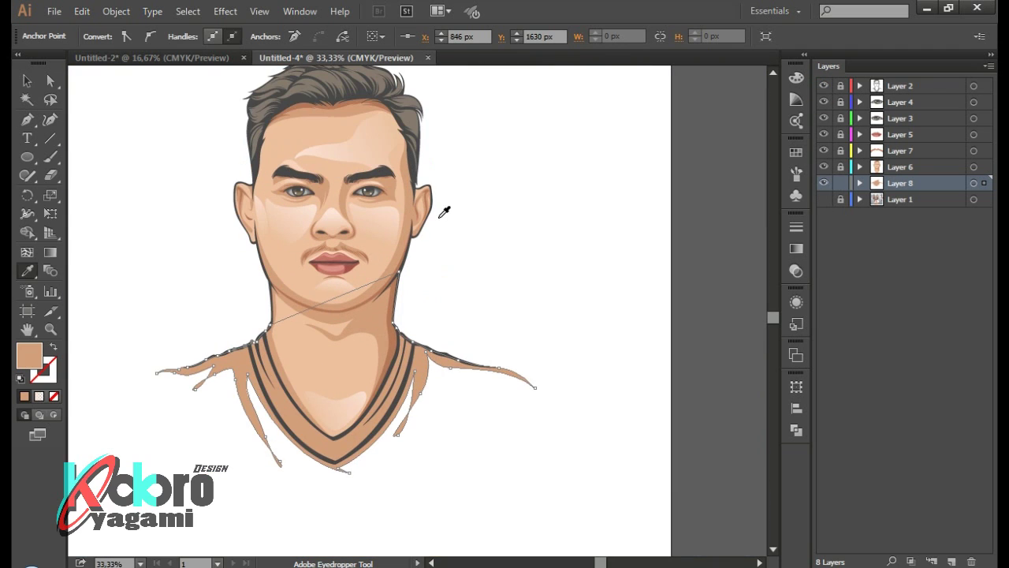
left_click(291, 98)
double_click(30, 356)
left_click_drag(381, 318, 387, 309)
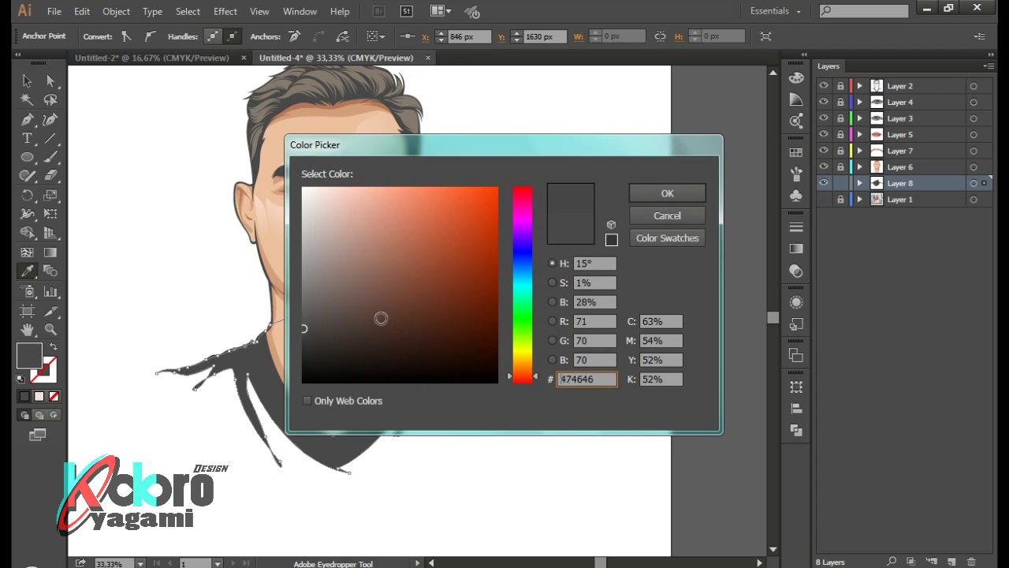
left_click(629, 197)
Change the shirt fill to a navy blue shade
double_click(30, 351)
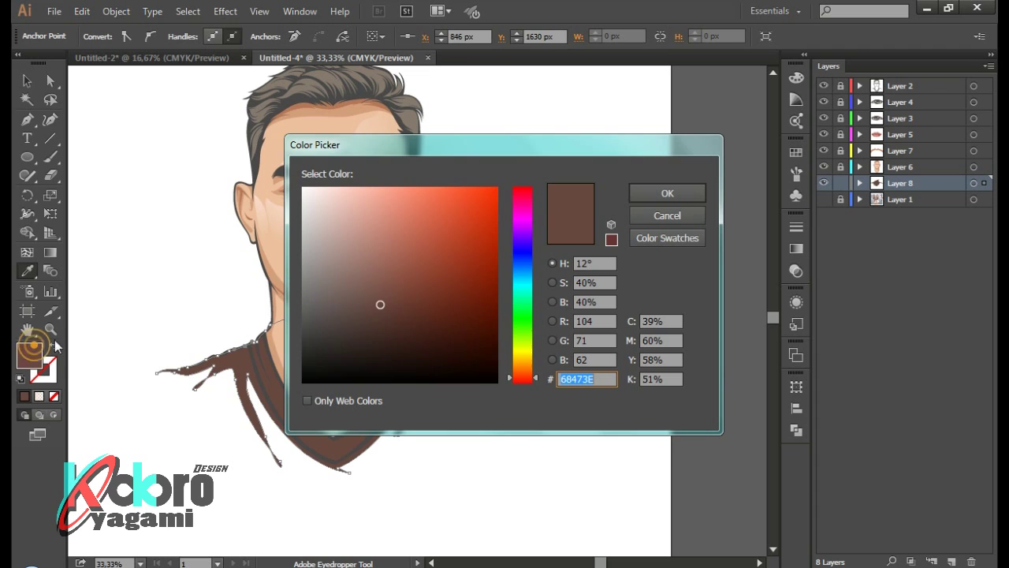
left_click_drag(380, 305, 402, 265)
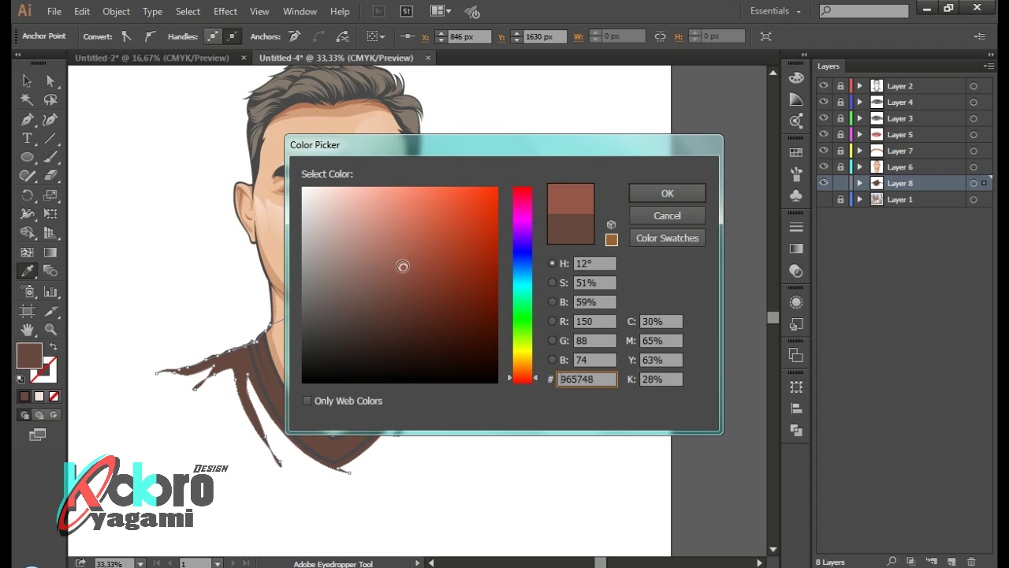
left_click_drag(526, 341, 526, 256)
mouse_move(435, 281)
left_mouse_down()
mouse_move(371, 295)
mouse_move(319, 270)
left_mouse_up()
left_click(667, 193)
Set the shirt fill to muted gray 7C8193
key("ctrl+minus")
double_click(30, 355)
left_click(667, 193)
key("ctrl+plus")
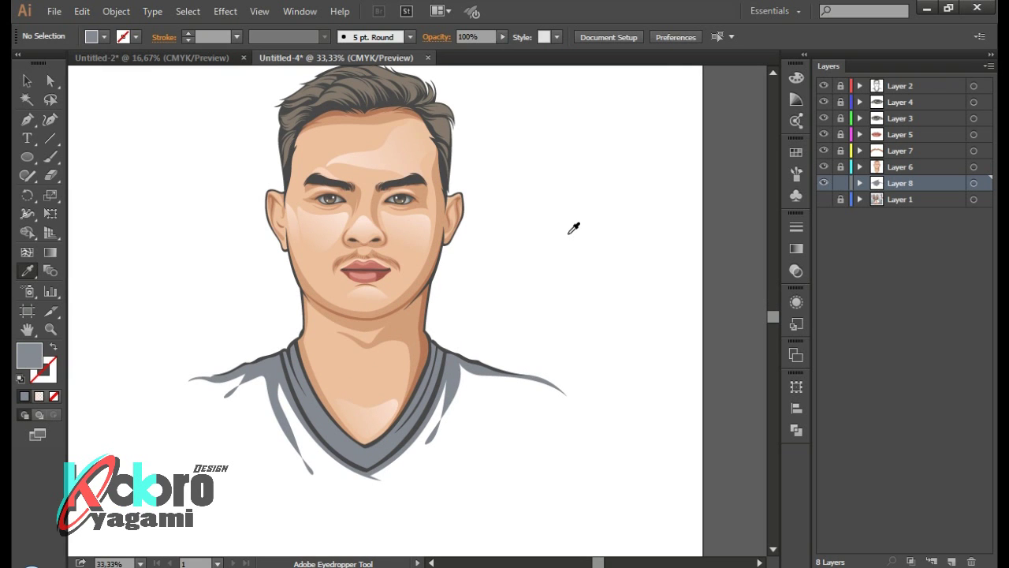
Begin a shading shape with the Pen along the shoulder edge and down the sleeve
key("p")
scroll(355, 312, "up", 2)
scroll(268, 347, "up", 1)
scroll(260, 331, "up", 2)
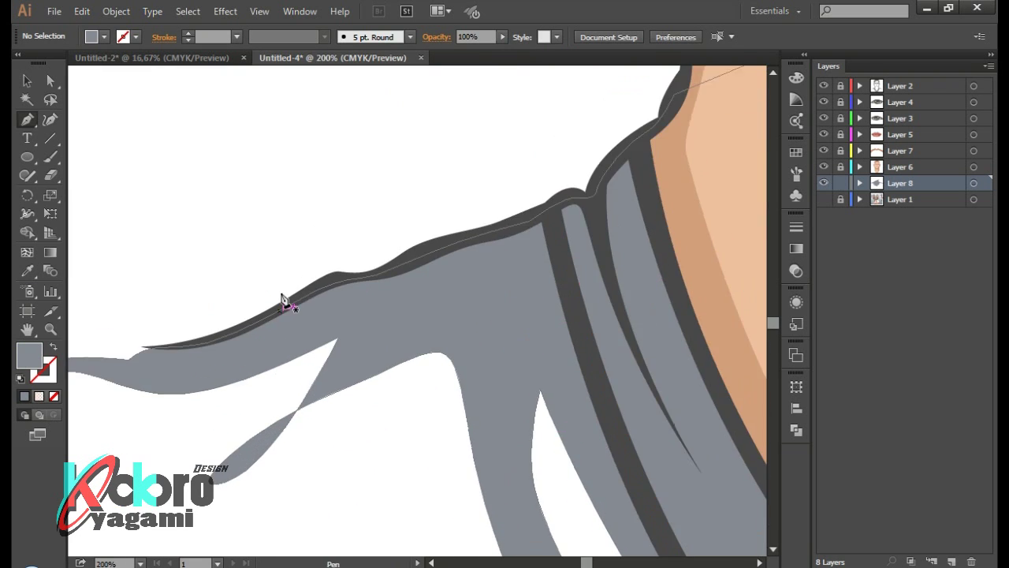
scroll(282, 298, "up", 1)
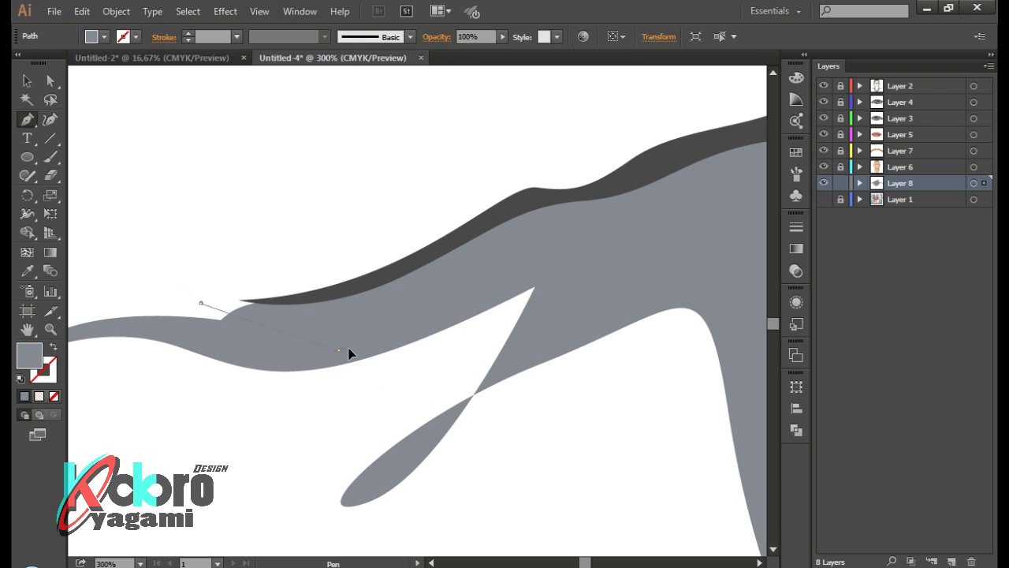
left_click_drag(350, 354, 400, 349)
scroll(400, 350, "down", 2)
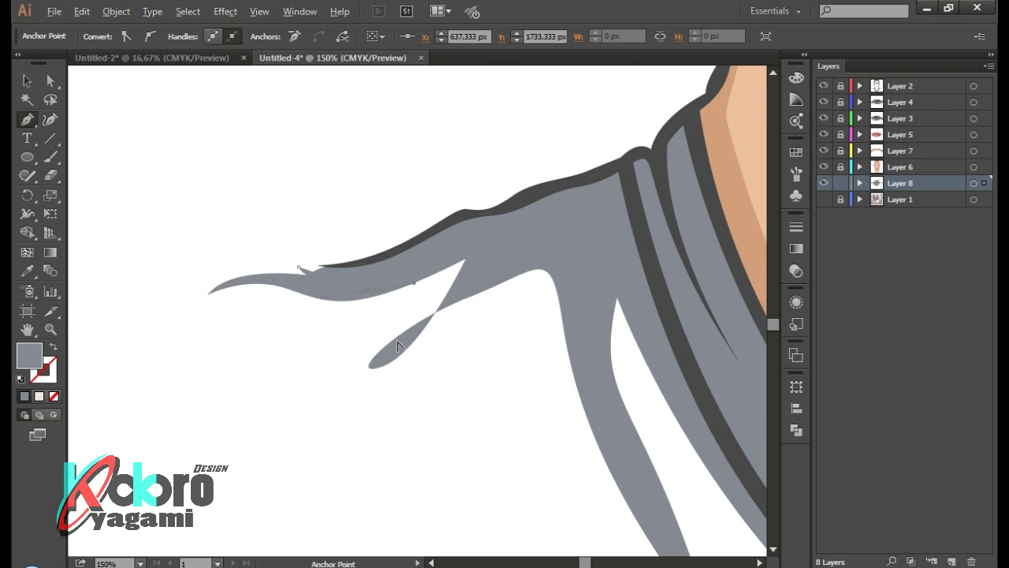
scroll(398, 347, "up", 3)
key("shift+x")
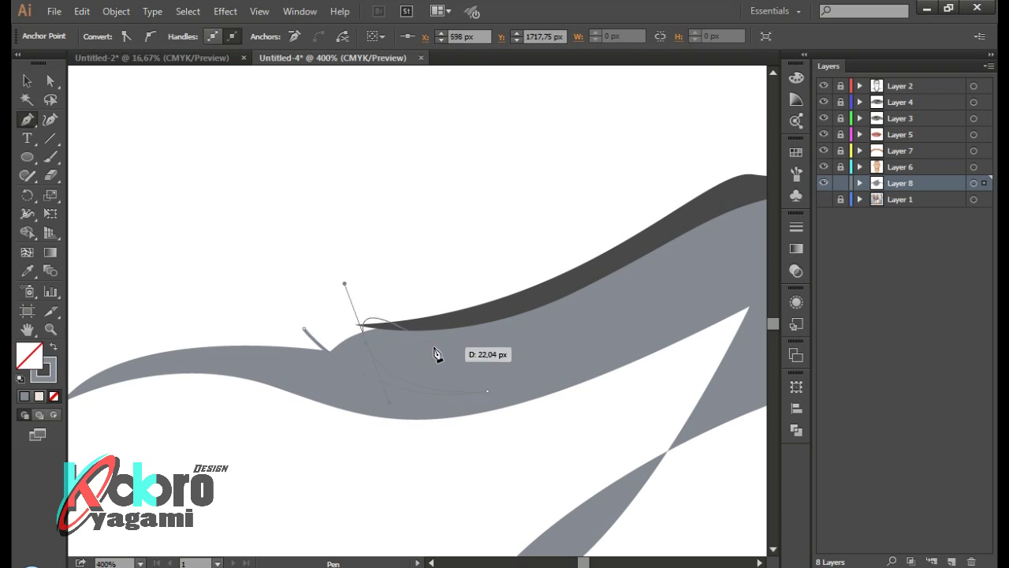
scroll(372, 345, "down", 2)
scroll(383, 344, "down", 5)
scroll(410, 316, "up", 2)
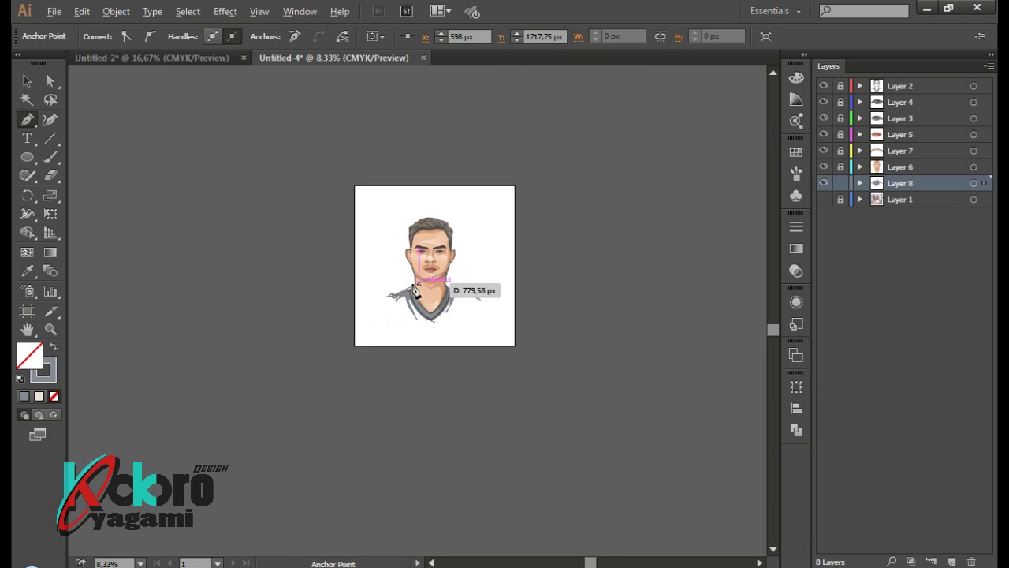
scroll(280, 390, "up", 3)
scroll(280, 389, "up", 2)
left_click_drag(325, 368, 400, 315)
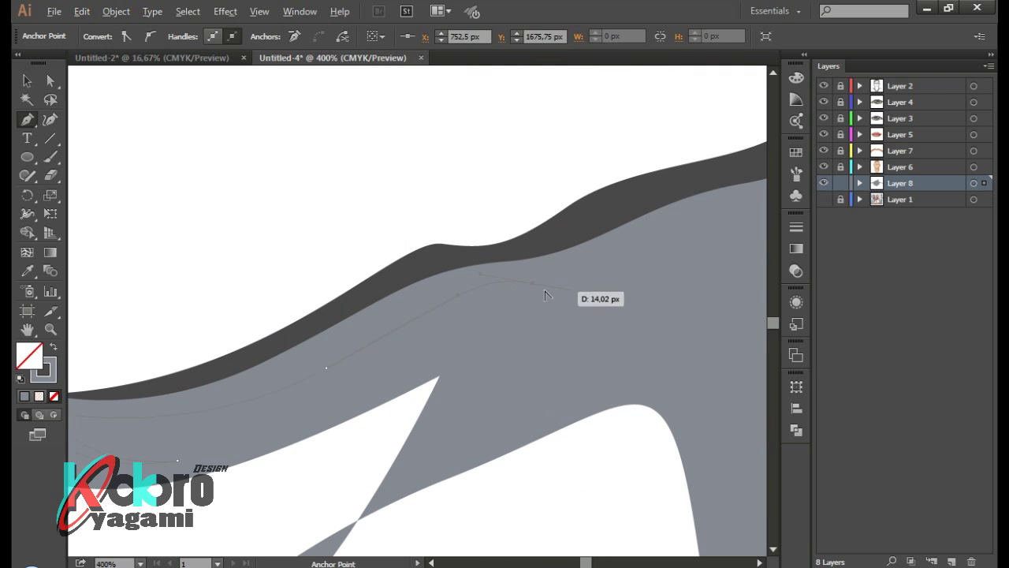
scroll(449, 474, "down", 2)
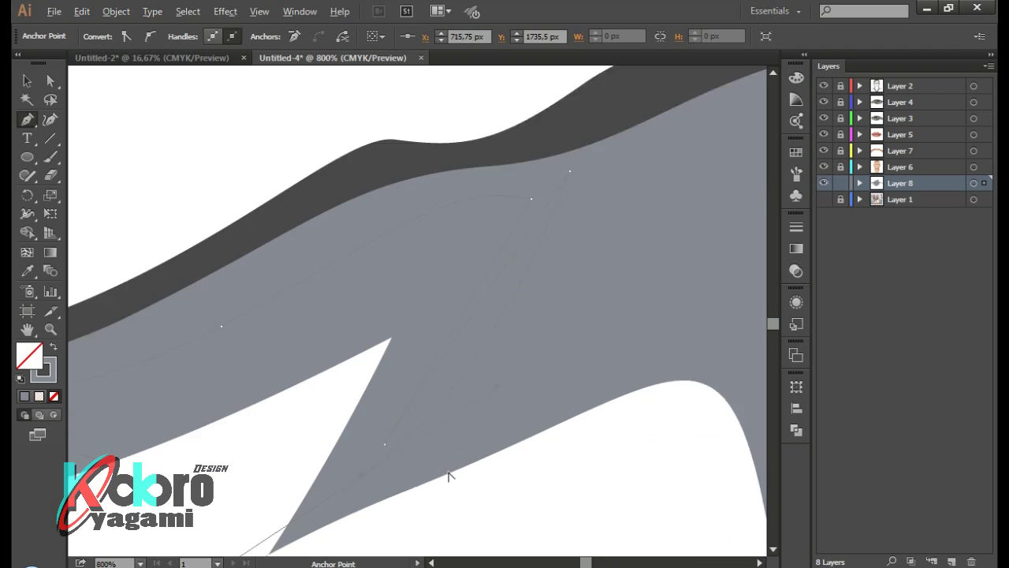
scroll(311, 481, "down", 2)
scroll(466, 405, "down", 2)
scroll(479, 319, "up", 1)
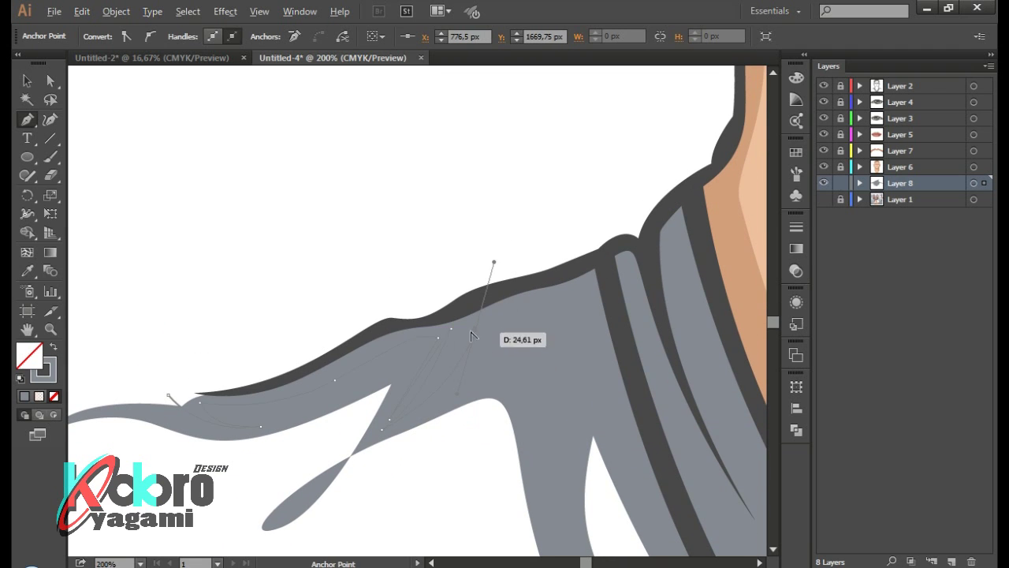
scroll(567, 353, "down", 3)
scroll(567, 354, "down", 1)
left_click_drag(597, 407, 604, 417)
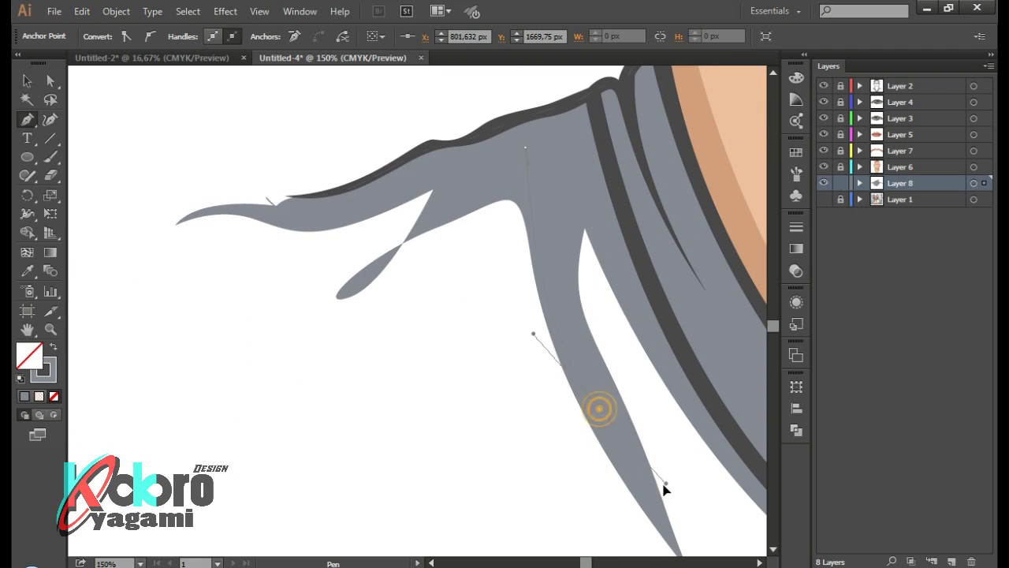
scroll(550, 289, "up", 3)
left_click_drag(549, 289, 563, 170)
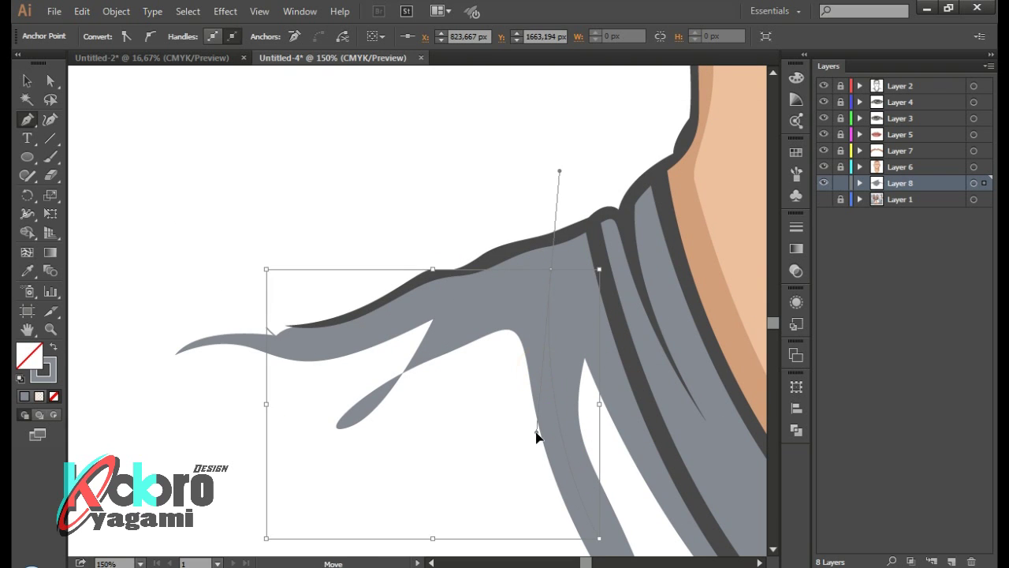
left_click_drag(605, 352, 655, 531)
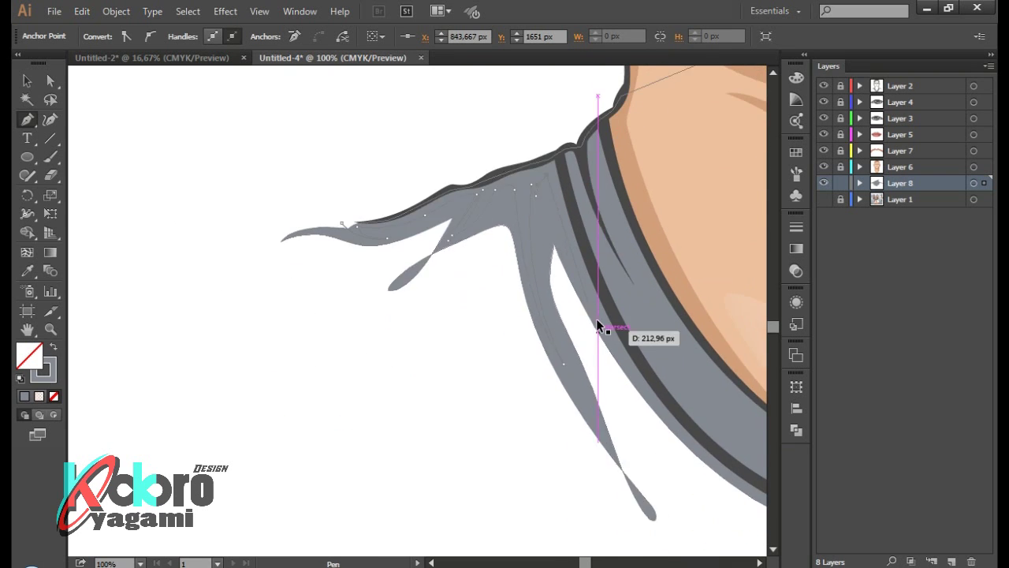
Continue the shading shape around the collar and right shoulder, closing it at the left shoulder
scroll(599, 327, "down", 3)
scroll(489, 395, "up", 3)
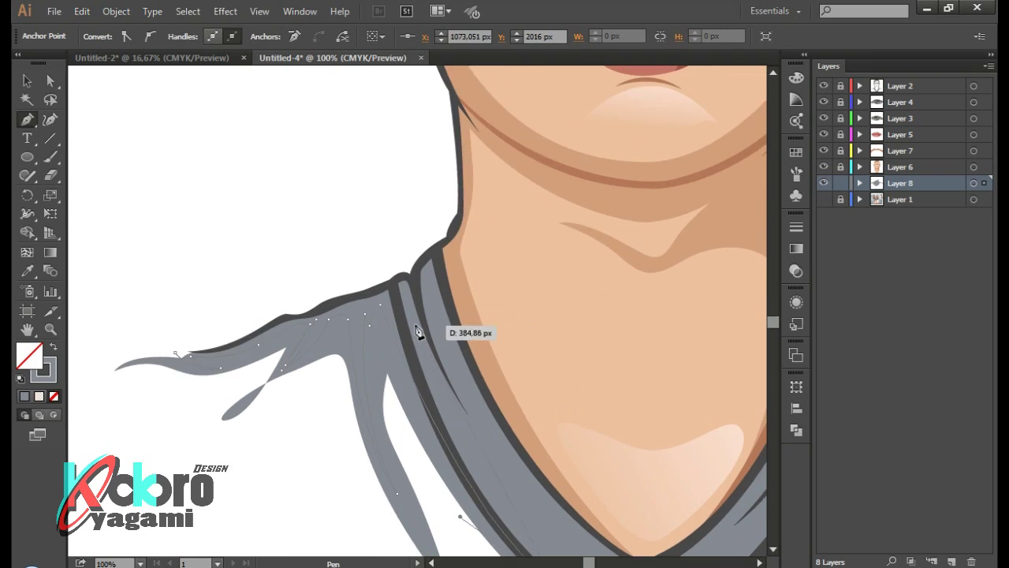
scroll(422, 335, "down", 2)
left_click_drag(550, 443, 620, 518)
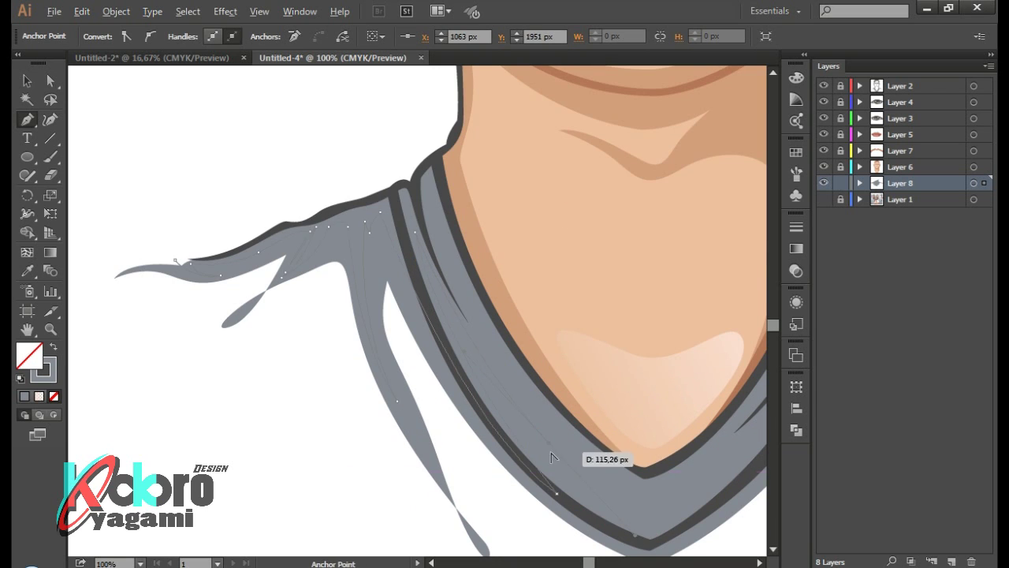
scroll(550, 404, "up", 2)
left_click_drag(432, 284, 426, 221)
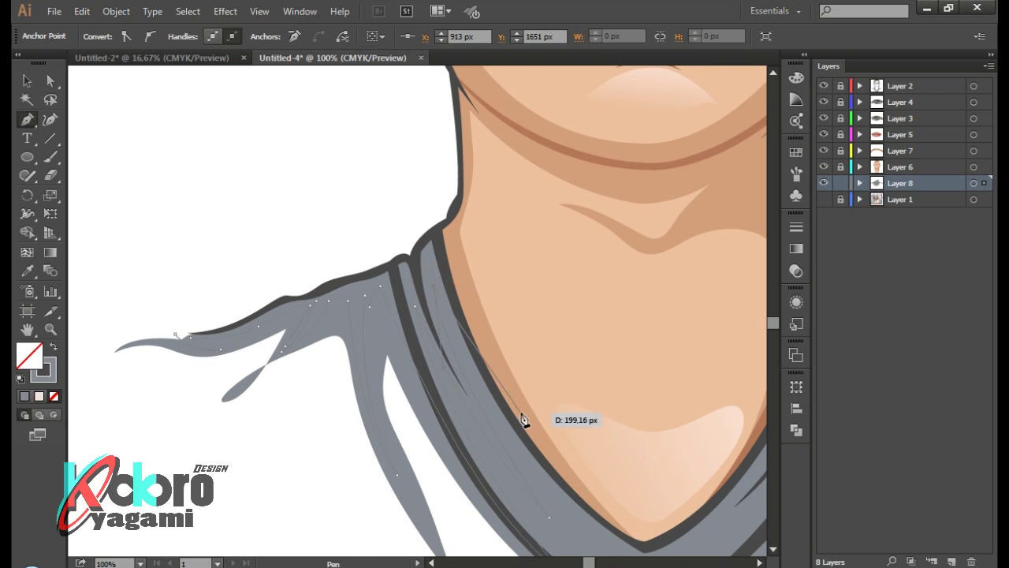
scroll(526, 394, "down", 4)
scroll(513, 395, "up", 2)
scroll(491, 384, "up", 2)
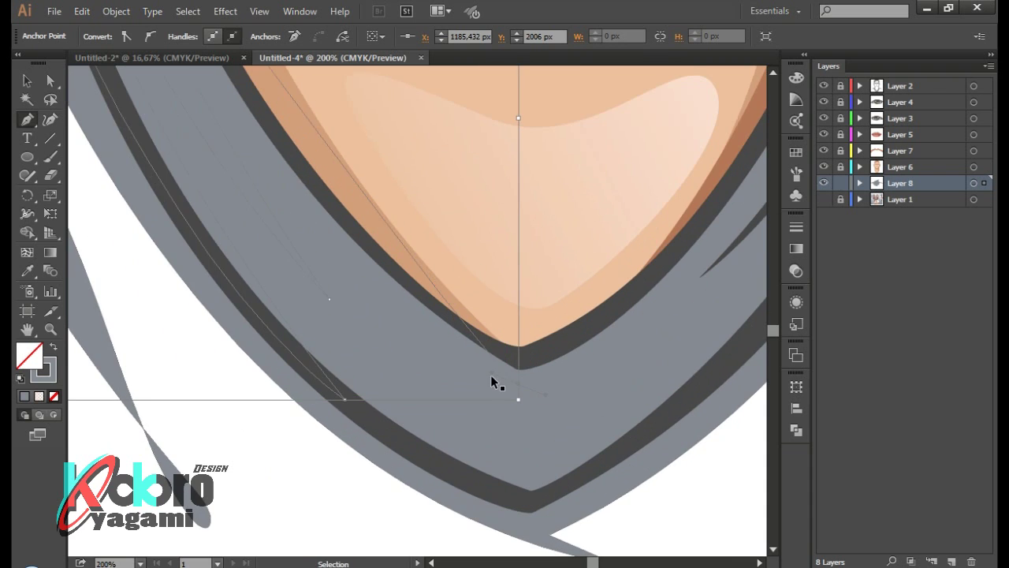
scroll(637, 387, "down", 1)
scroll(655, 275, "down", 1)
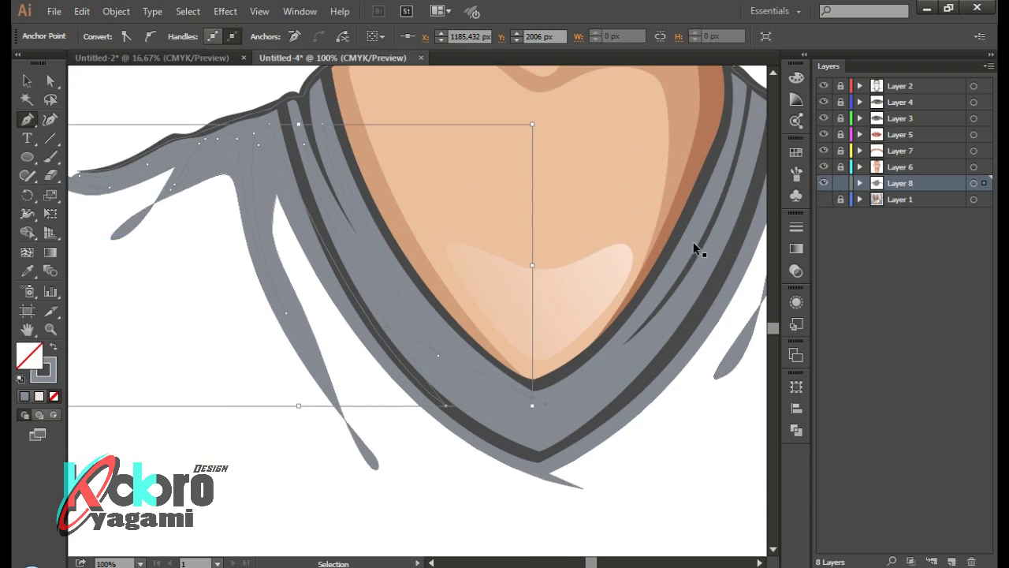
scroll(694, 248, "right", 2)
left_click_drag(633, 143, 641, 116)
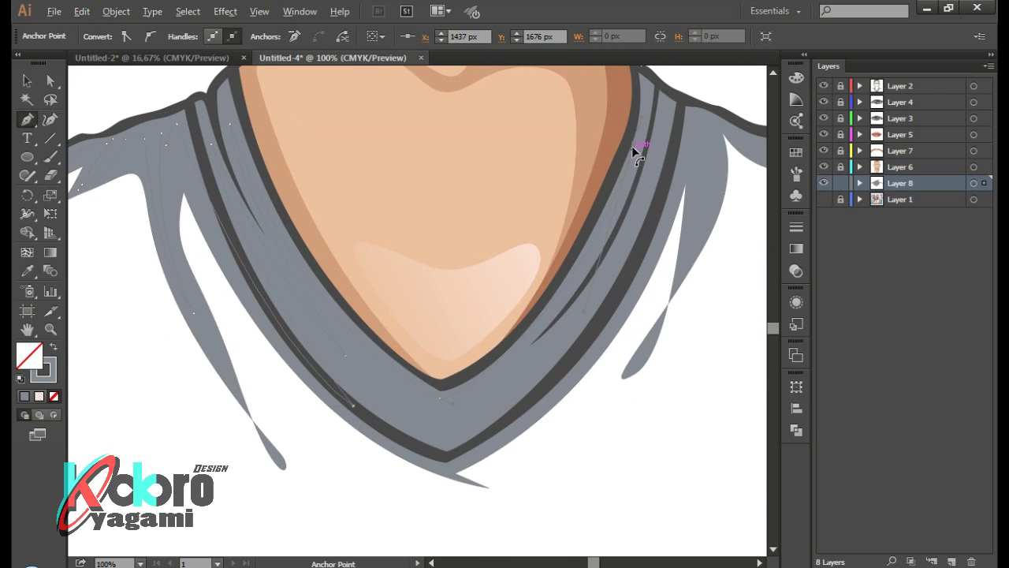
scroll(552, 276, "up", 1)
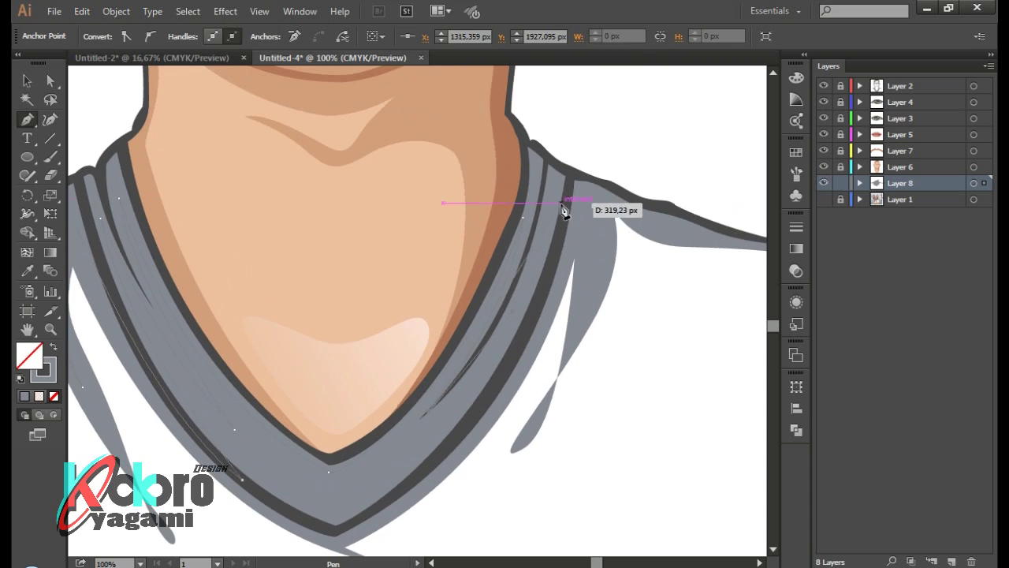
scroll(568, 173, "up", 3)
scroll(567, 158, "left", 2)
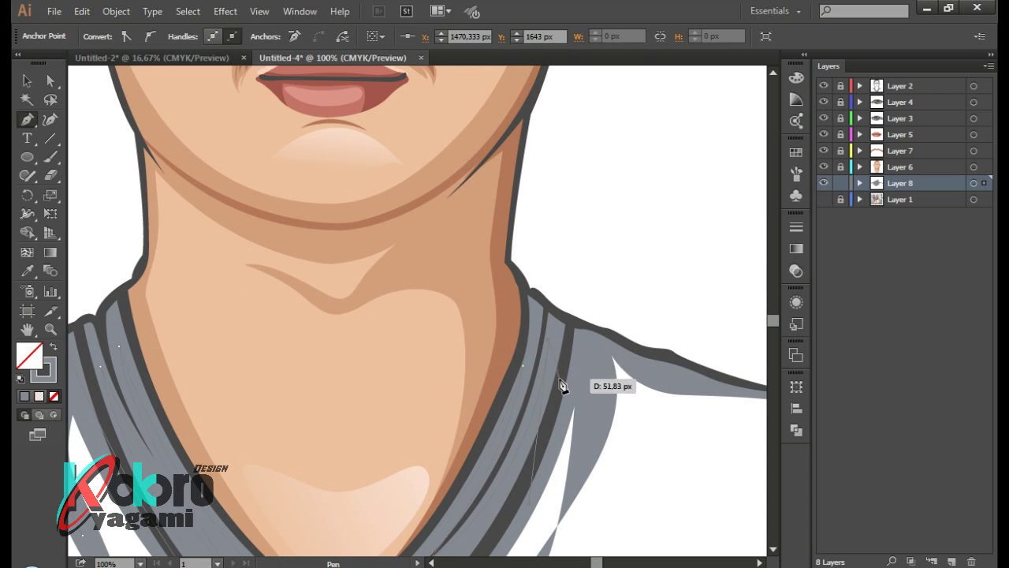
scroll(562, 385, "down", 1)
left_click_drag(557, 339, 561, 374)
left_click(582, 412)
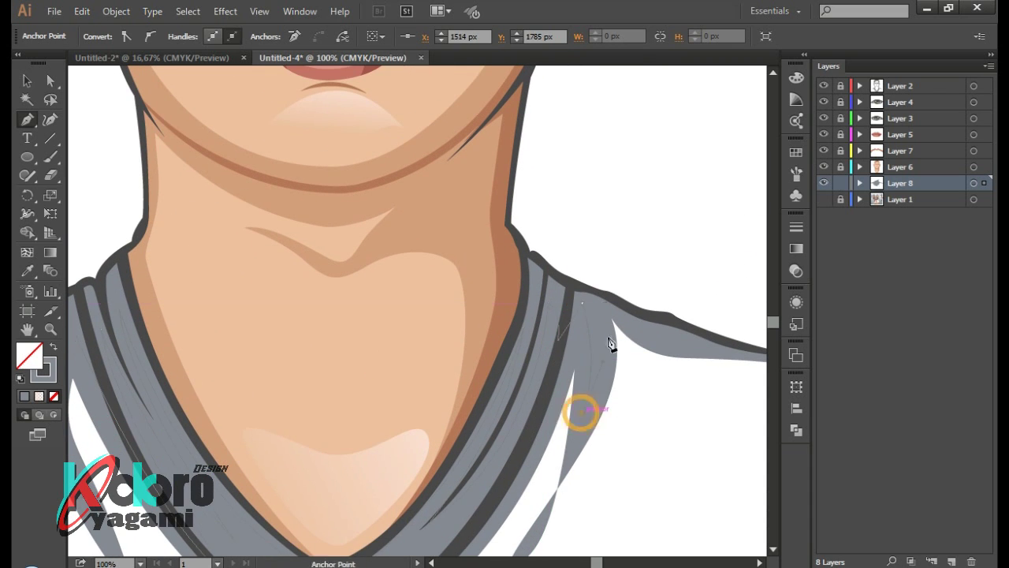
scroll(686, 345, "right", 3)
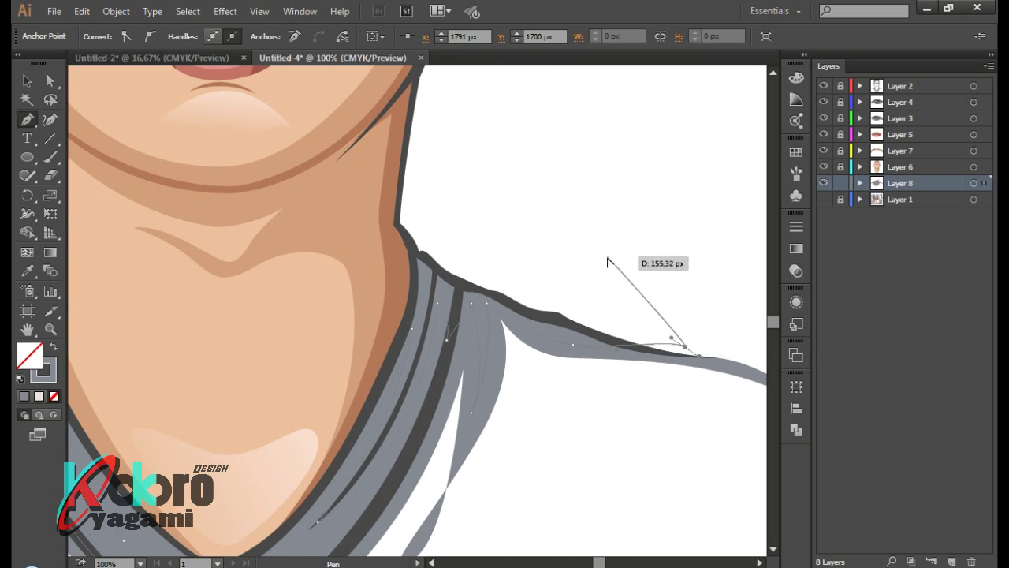
key("ctrl+minus")
scroll(313, 263, "up", 3)
scroll(313, 264, "left", 3)
left_click_drag(123, 418, 192, 370)
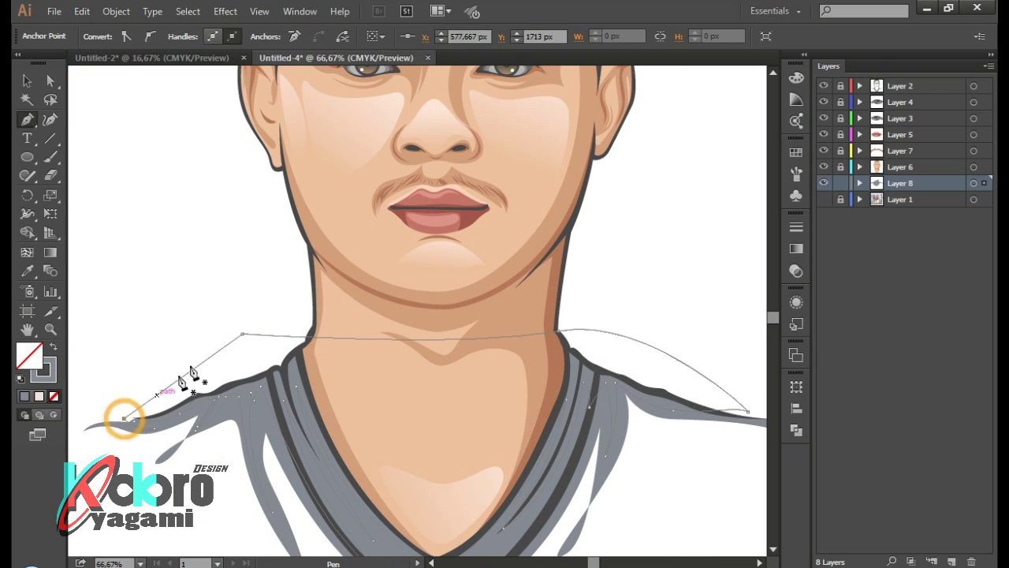
scroll(192, 371, "down", 2)
Fill the shading shape with dark gray #62656D and deselect it
key("shift+x")
double_click(29, 355)
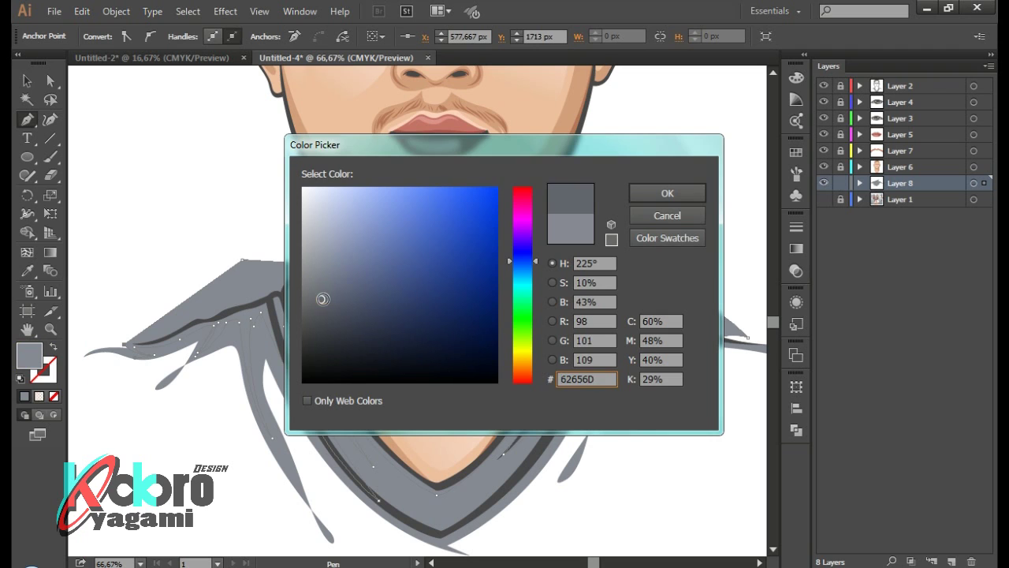
left_click(667, 193)
key("v")
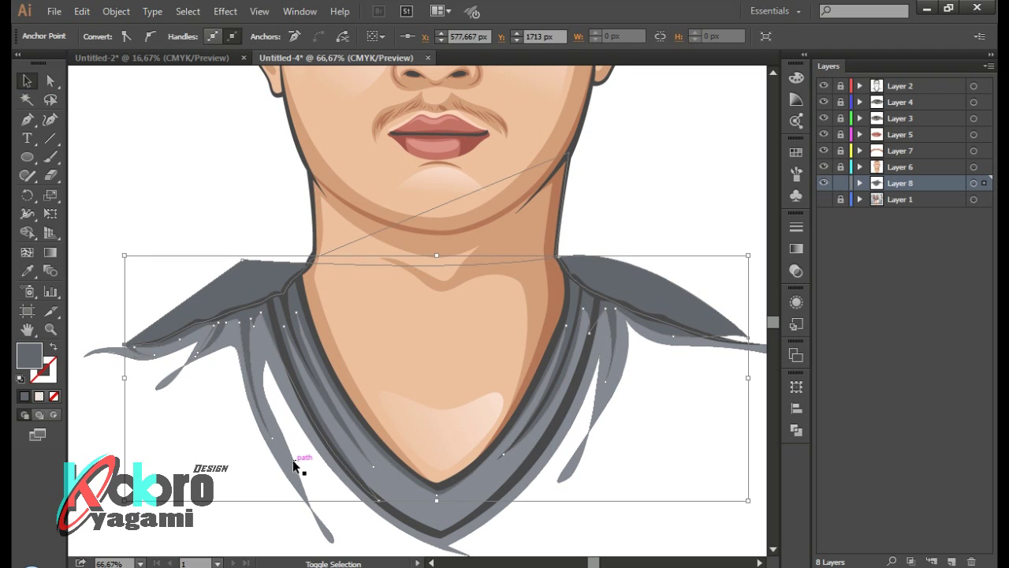
left_click(29, 234)
Reshape the shading shape's lower tip by moving its anchor and curve handle
key("ctrl+shift+a")
key("ctrl+minus")
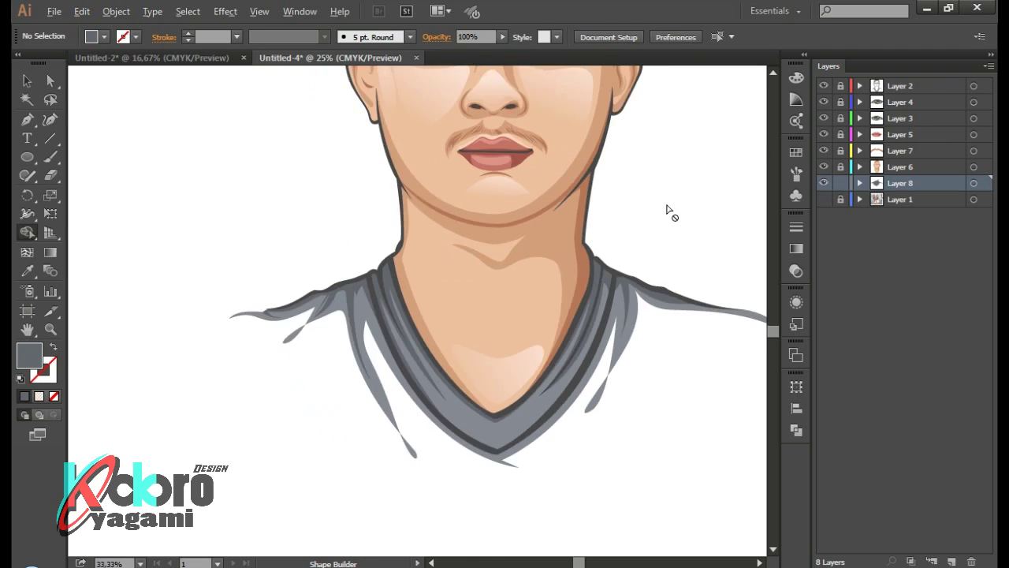
key("ctrl+minus")
scroll(684, 214, "right", 3)
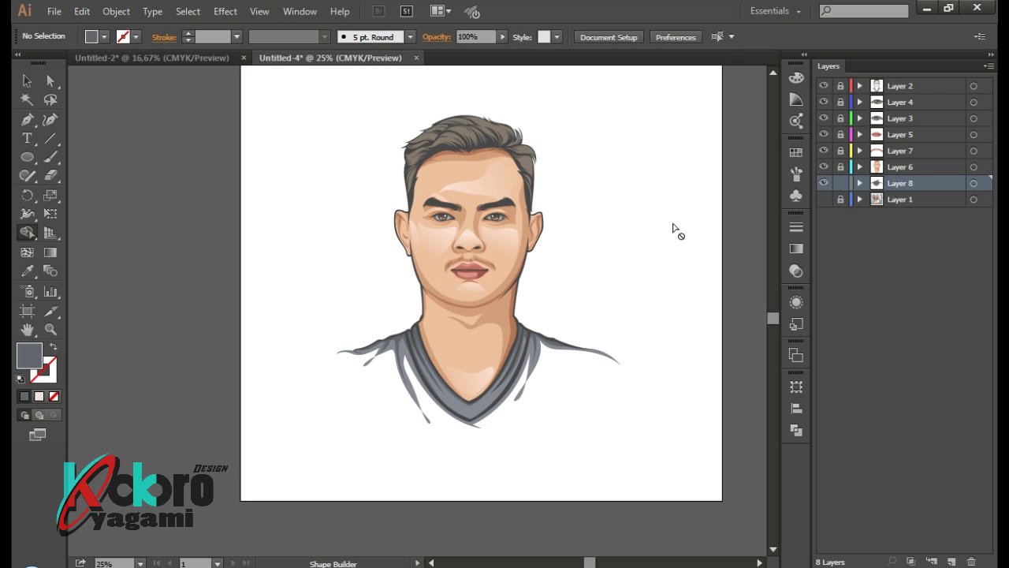
key("ctrl+plus")
key("ctrl+plus")
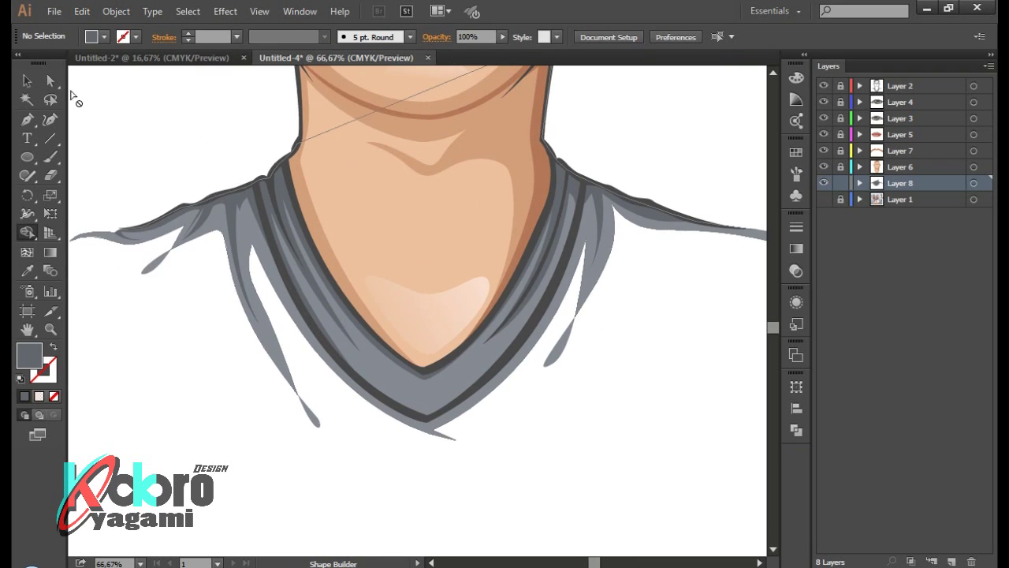
key("ctrl+plus")
key("a")
left_click_drag(511, 499, 568, 522)
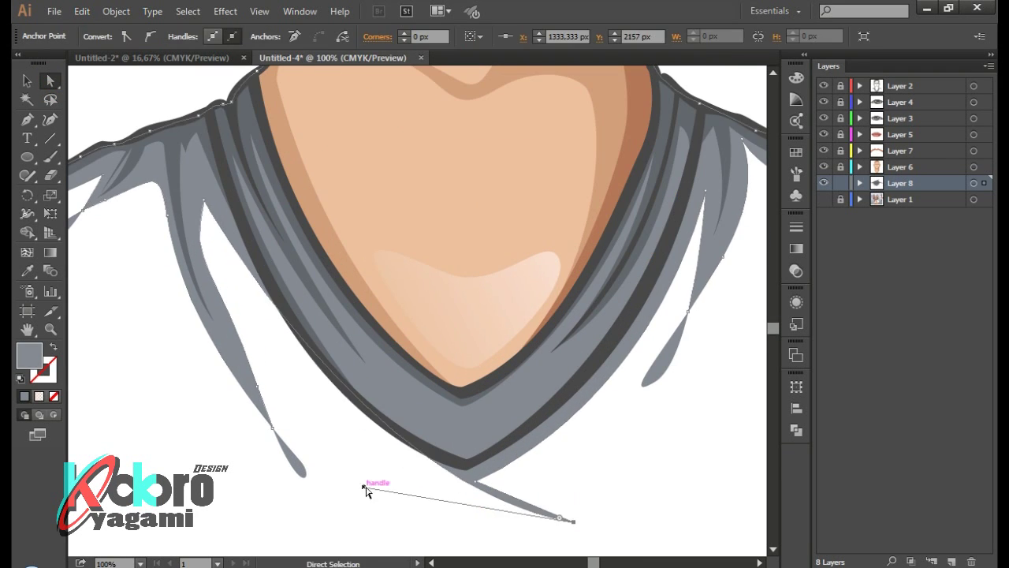
left_click_drag(365, 480, 509, 471)
key("ctrl+shift+a")
key("ctrl+minus")
key("ctrl+minus")
key("ctrl+minus")
key("ctrl+minus")
key("ctrl+minus")
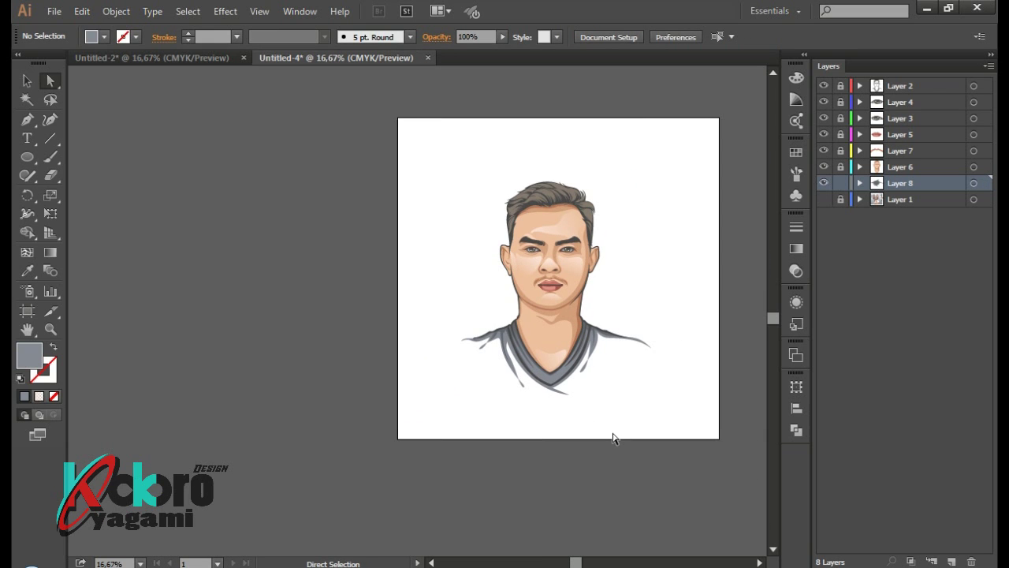
Begin a Pen path for the highlight on the left side of the V-neck collar
scroll(566, 318, "up", 1)
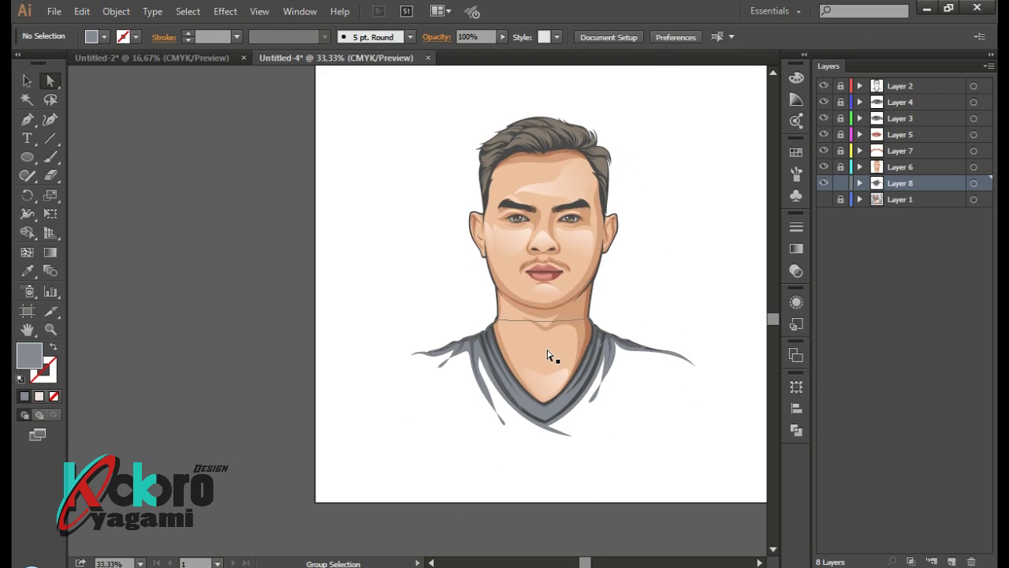
scroll(552, 356, "up", 4)
key("p")
scroll(464, 283, "down", 2)
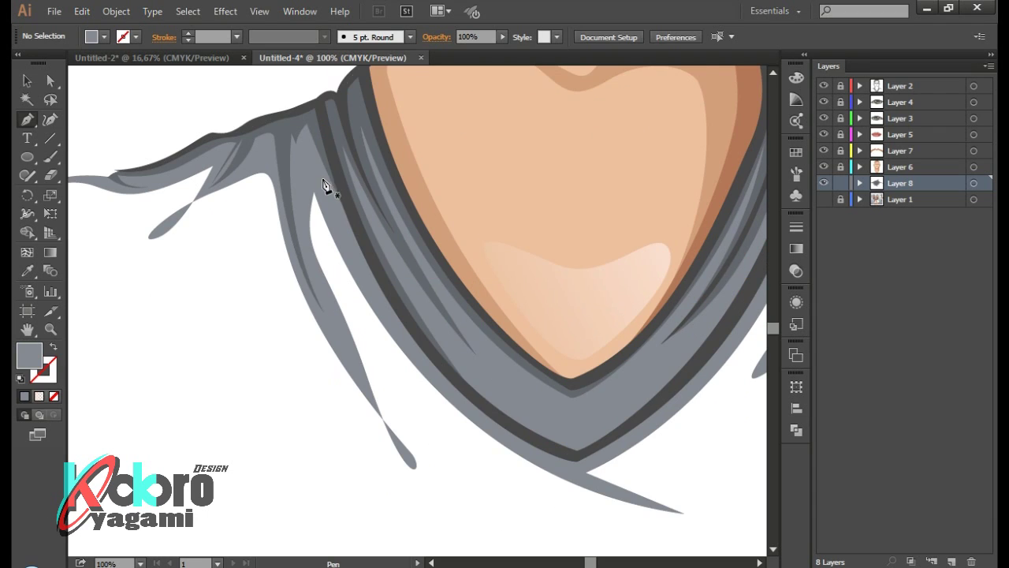
left_click(324, 184)
scroll(323, 183, "down", 2)
left_click(479, 363)
scroll(337, 326, "up", 5)
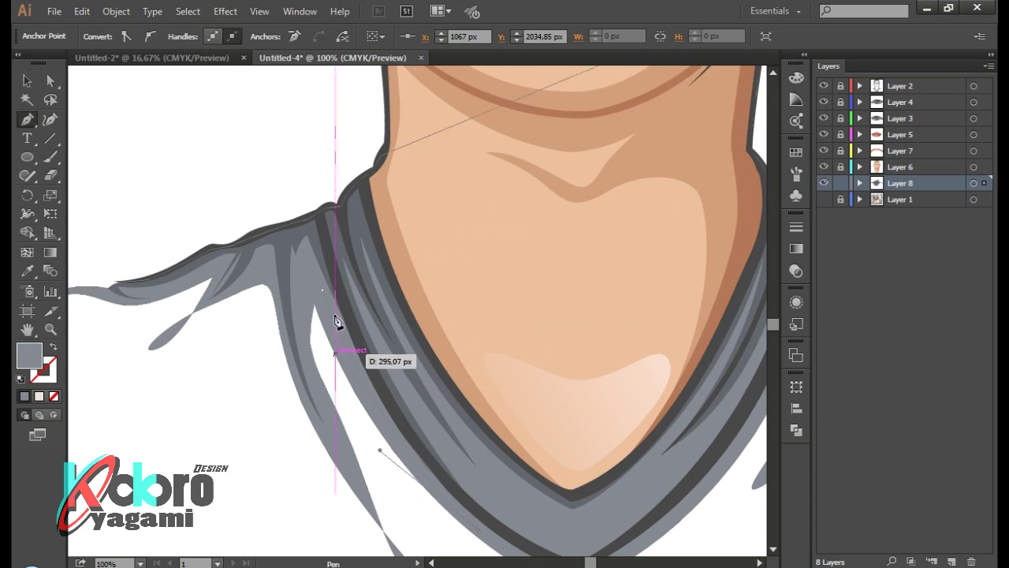
key("ctrl+minus")
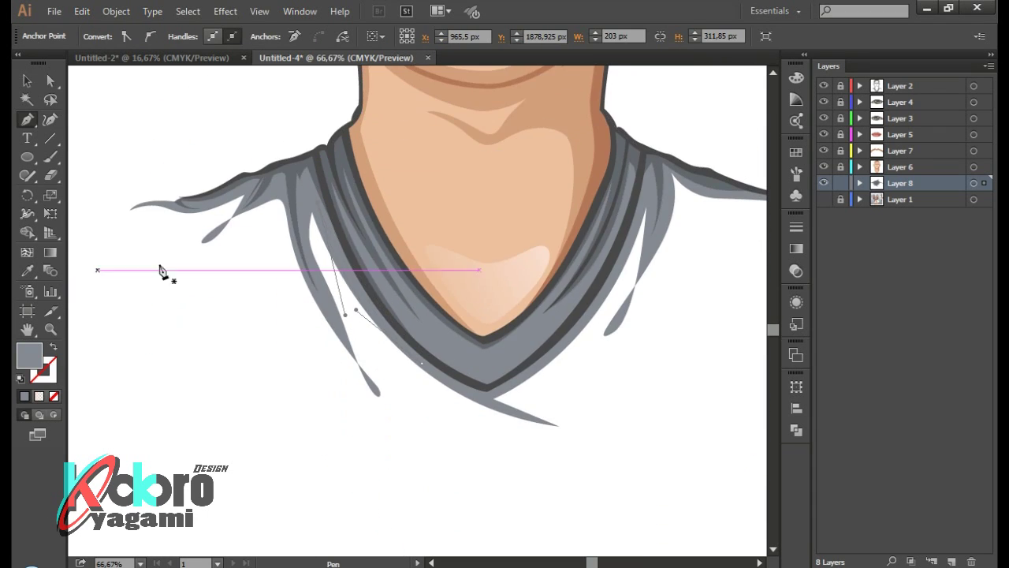
Fill the path light grey-blue A7ACB7 and close it along the inner collar edge
double_click(29, 357)
left_click(321, 241)
key("Return")
left_click(444, 437, "ctrl")
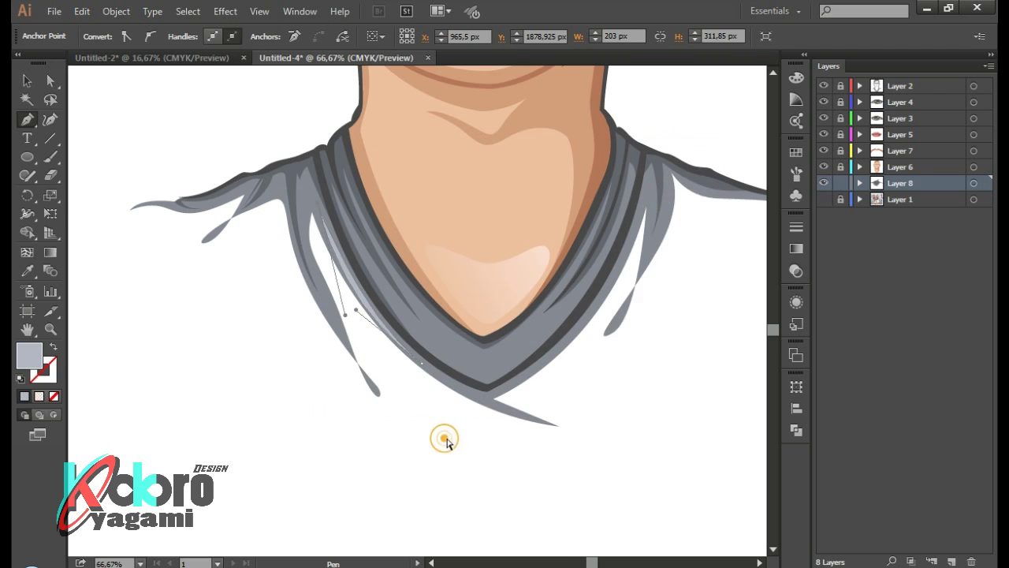
key("ctrl+plus")
left_click(268, 347)
left_click(392, 431)
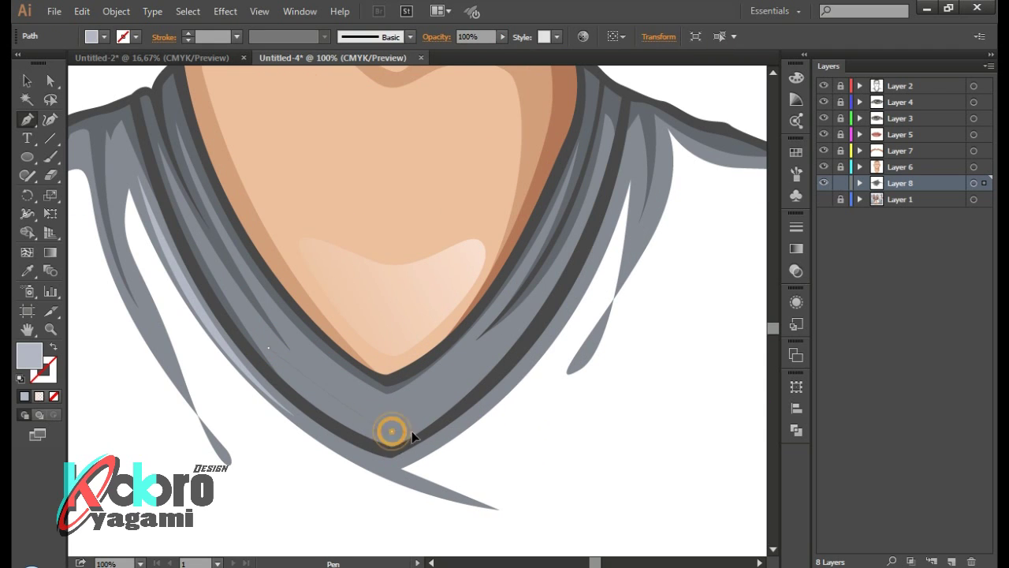
left_click(525, 310)
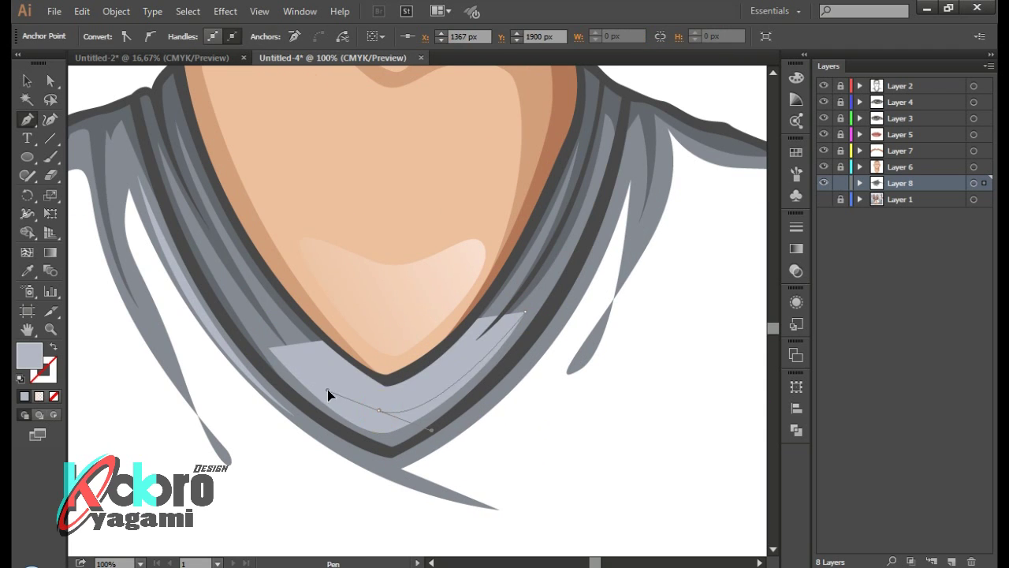
left_click_drag(383, 417, 332, 396)
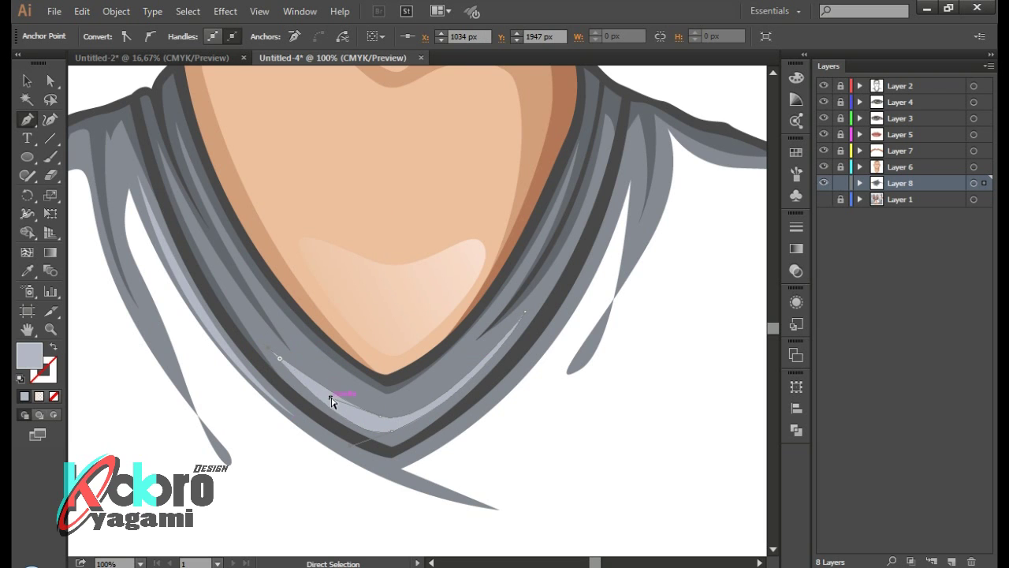
Deselect, then show and hide the reference photo twice to compare the collar
key("ctrl+shift+a")
scroll(671, 276, "down", 8)
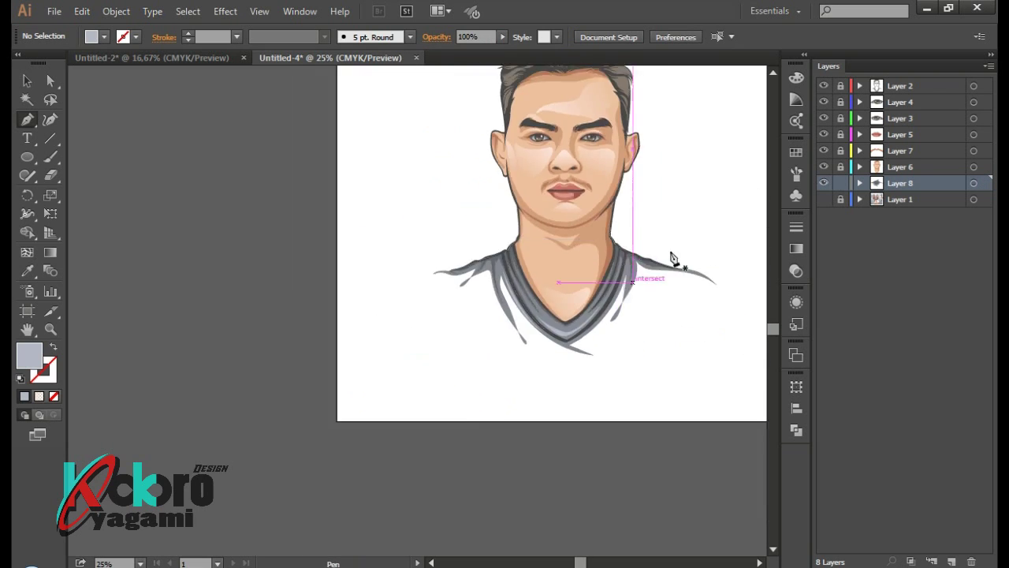
scroll(674, 295, "up", 1)
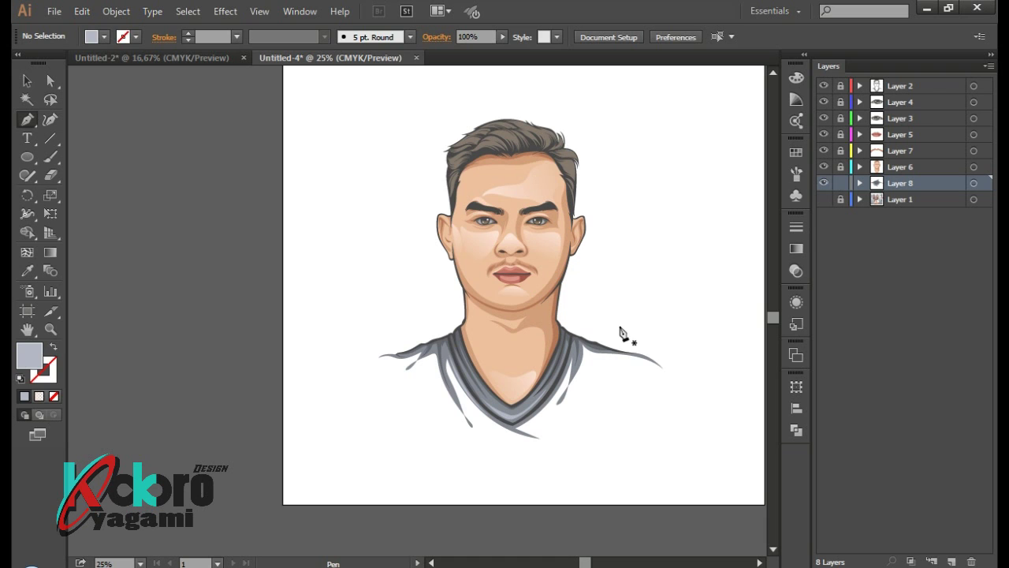
left_click(824, 200)
left_click(824, 200)
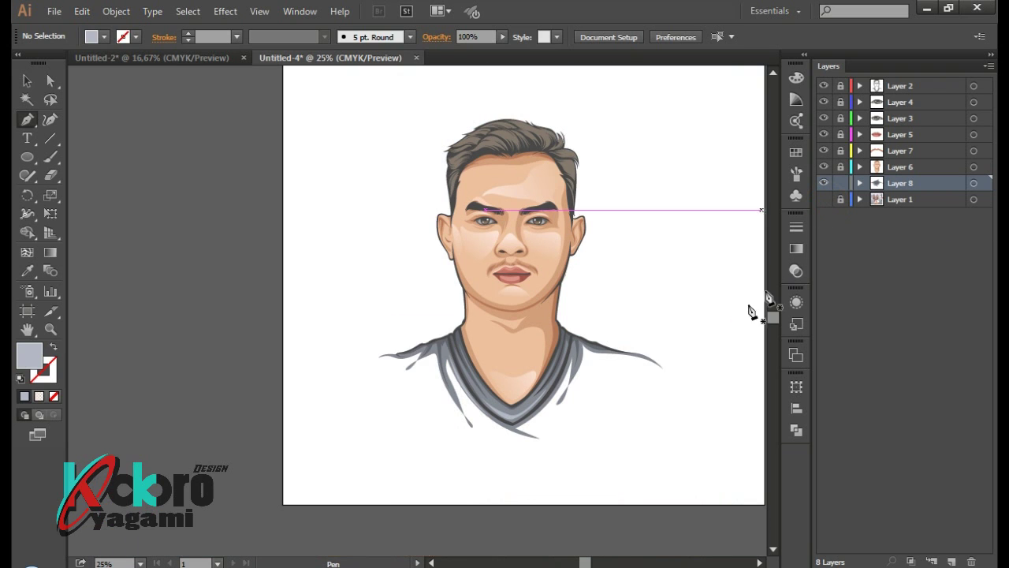
left_click(824, 200)
left_click(824, 200)
scroll(658, 276, "down", 1)
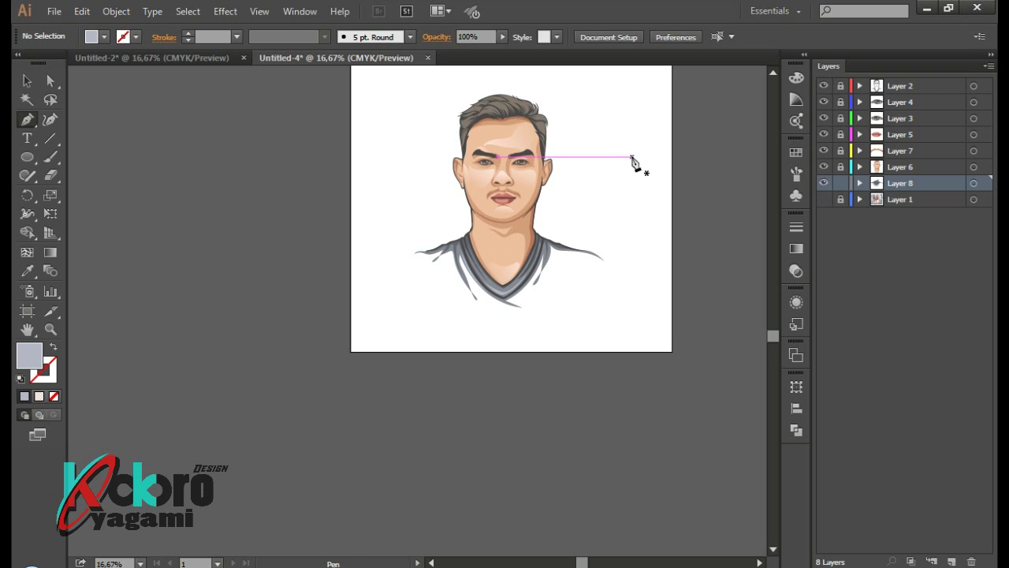
scroll(496, 207, "up", 2)
scroll(541, 213, "up", 2)
scroll(469, 226, "up", 2)
scroll(468, 225, "up", 3)
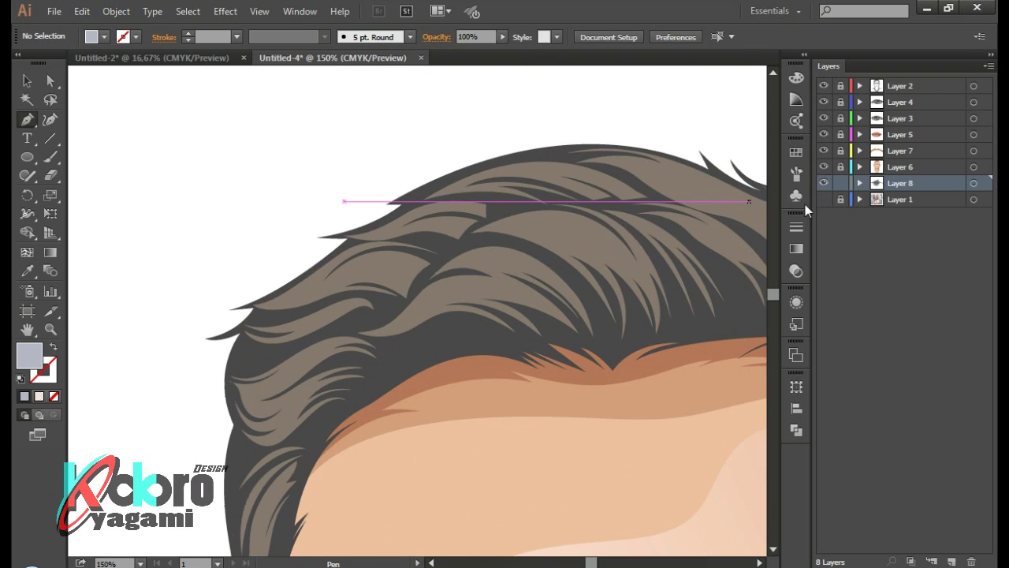
Unlock the hair layer and start the first highlight strand on the hair
left_click(840, 86)
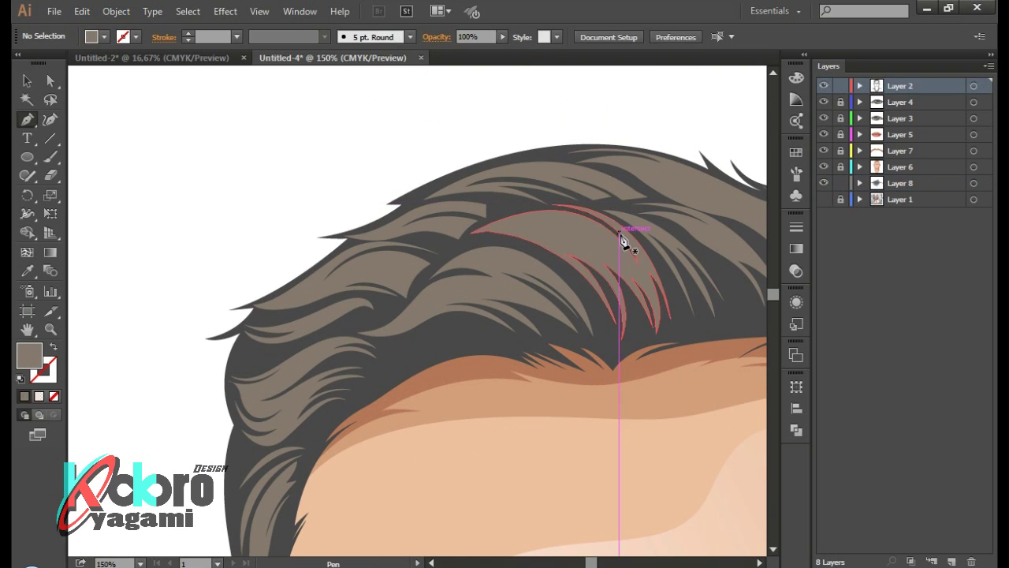
scroll(636, 263, "up", 1)
scroll(635, 264, "up", 1)
scroll(379, 328, "down", 2)
left_click(303, 234)
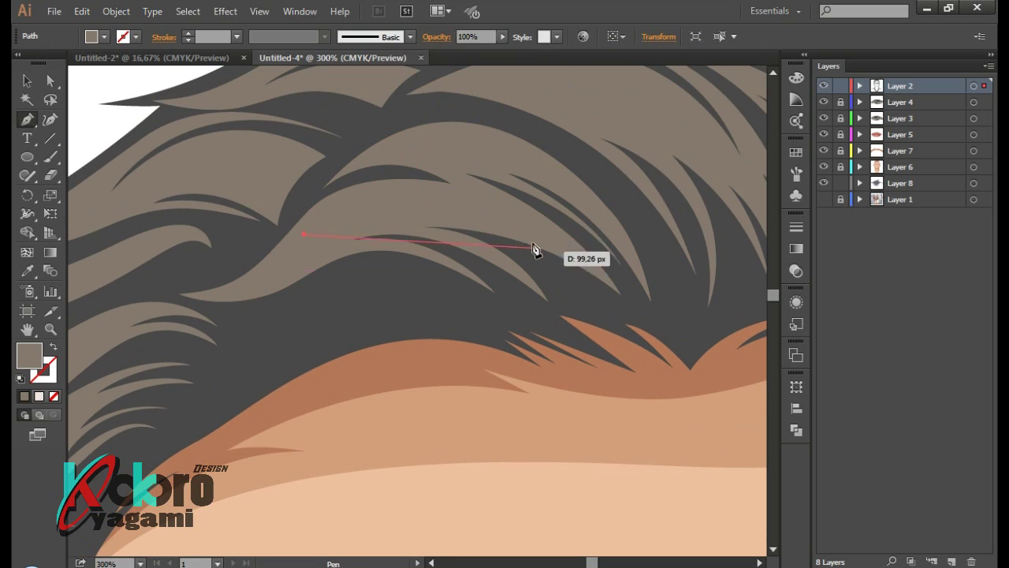
left_click_drag(543, 234, 675, 317)
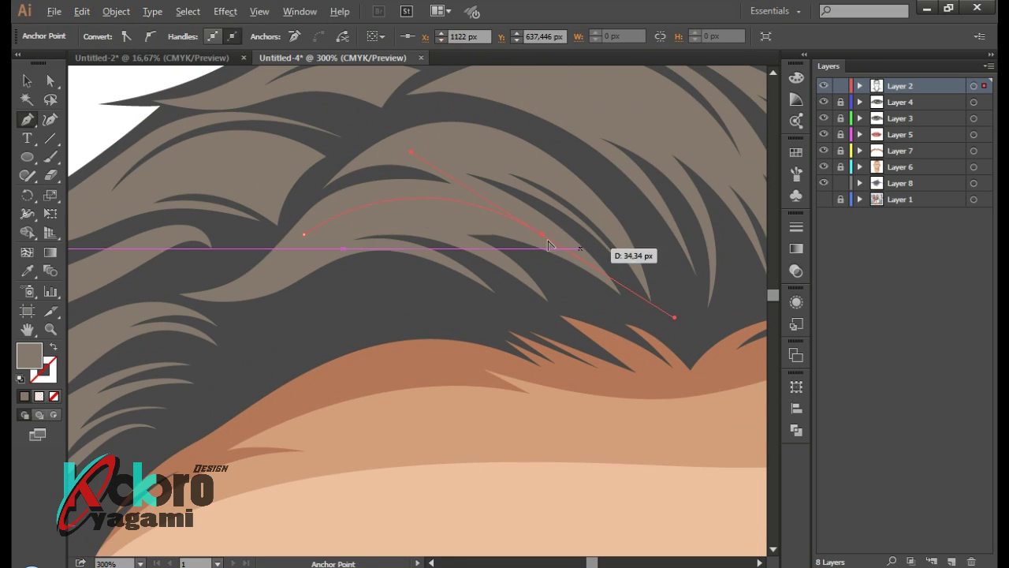
Give the strand a lighter tan fill and close its curved outline
double_click(30, 355)
left_click(334, 248)
left_click(649, 190)
left_click(385, 148)
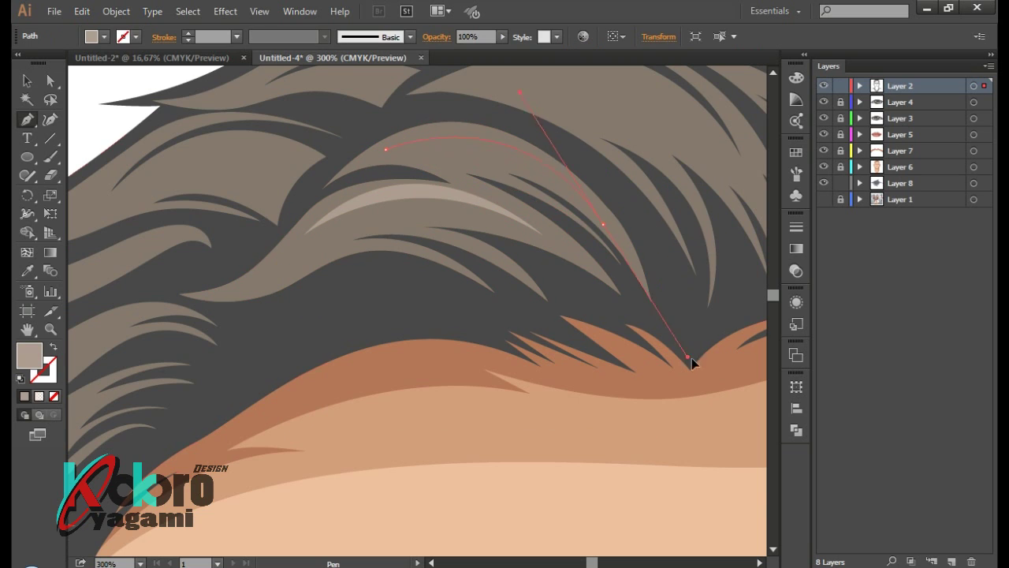
left_click_drag(690, 361, 708, 368)
left_click_drag(603, 225, 462, 149)
left_click(432, 148)
left_click_drag(516, 184, 412, 154)
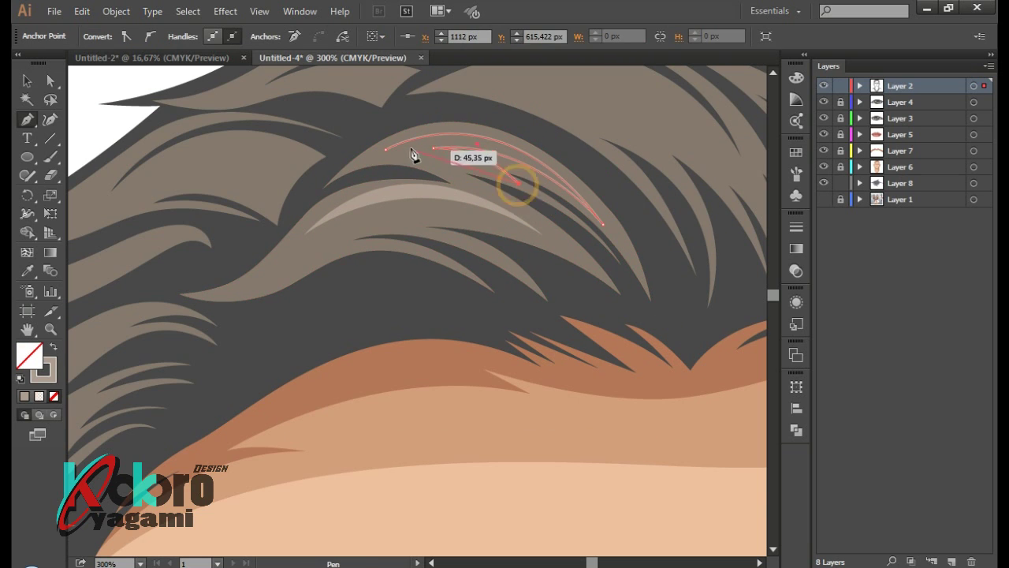
left_click(309, 164)
Draw and reshape a second curved highlight strand on the hair
key("ctrl+minus")
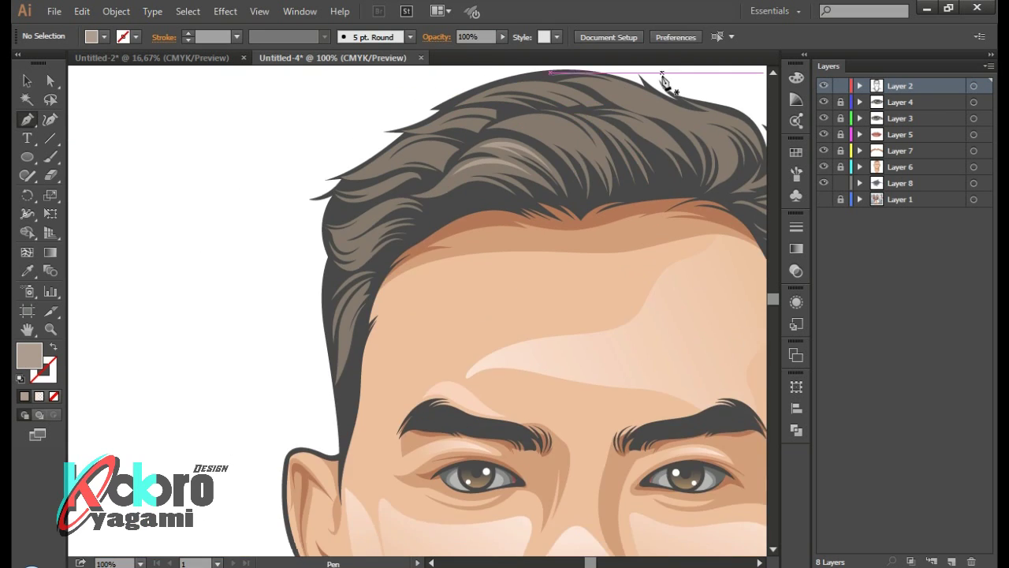
key("ctrl+plus")
mouse_move(513, 193)
left_mouse_down()
mouse_move(399, 146)
mouse_move(578, 213)
mouse_move(562, 195)
left_mouse_up()
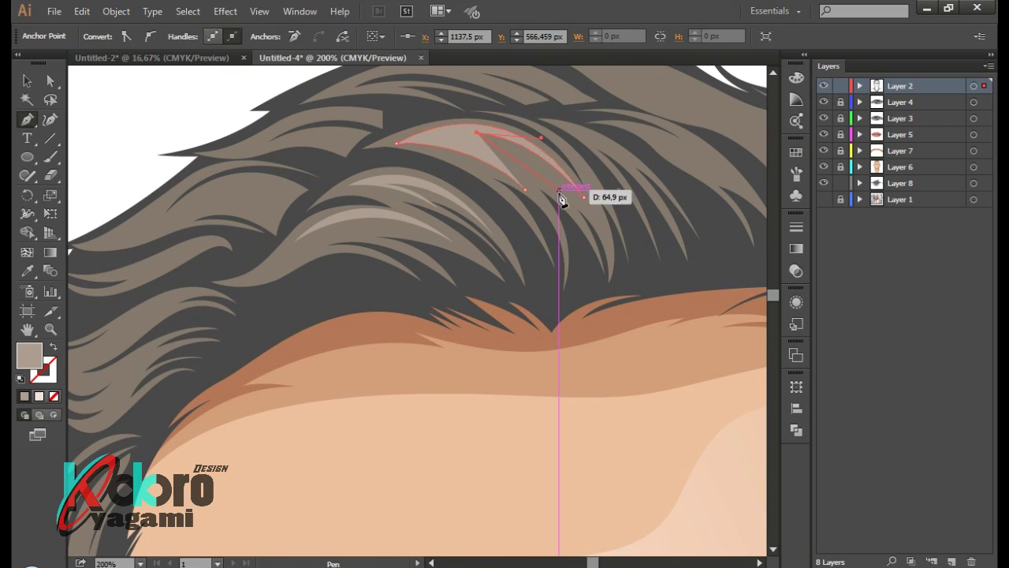
left_click_drag(433, 144, 455, 146)
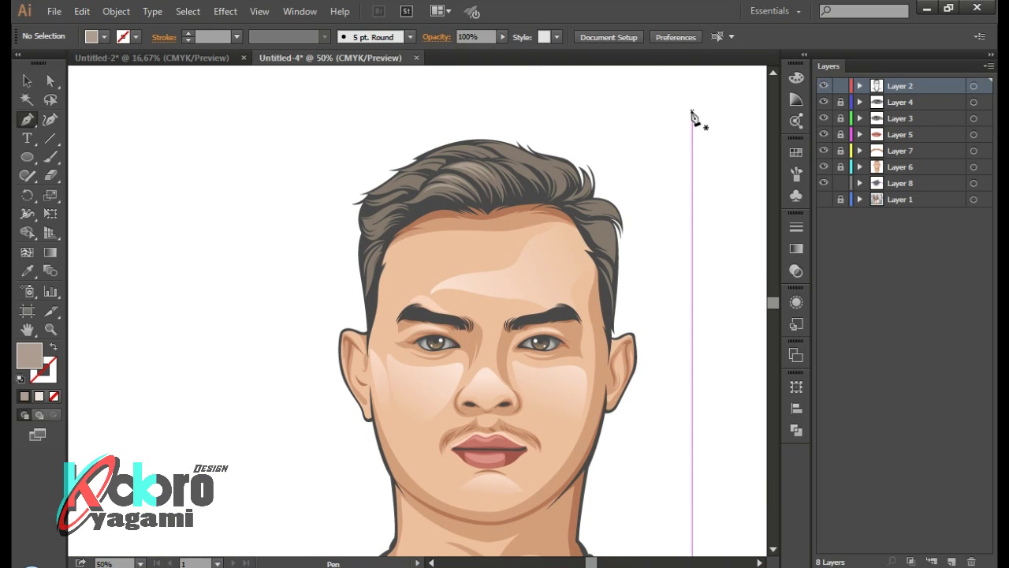
key("ctrl+equal")
key("ctrl+equal")
key("ctrl+equal")
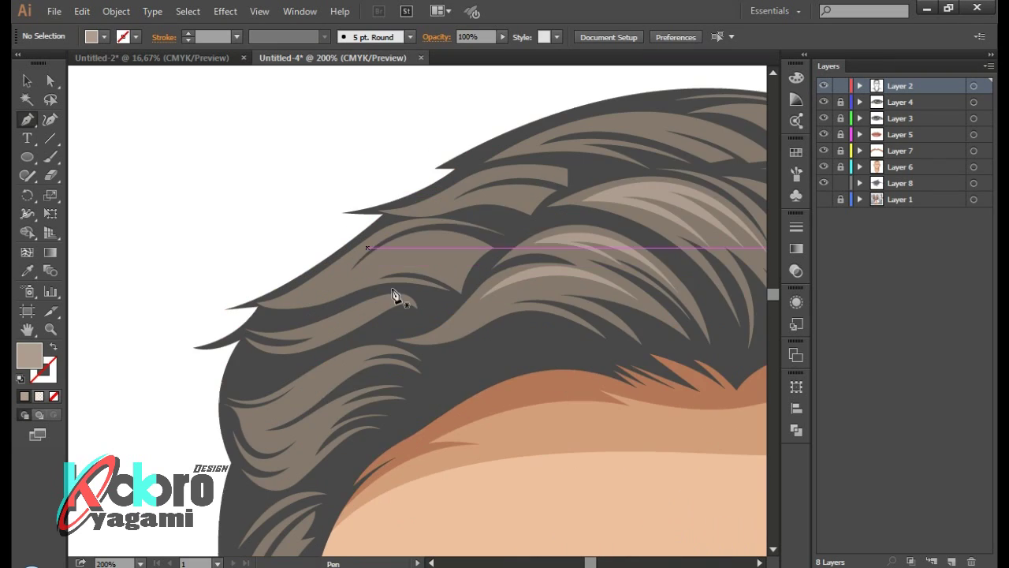
Draw a third closed highlight strand on the left side of the hair
left_click(353, 280)
left_click_drag(502, 229, 595, 257)
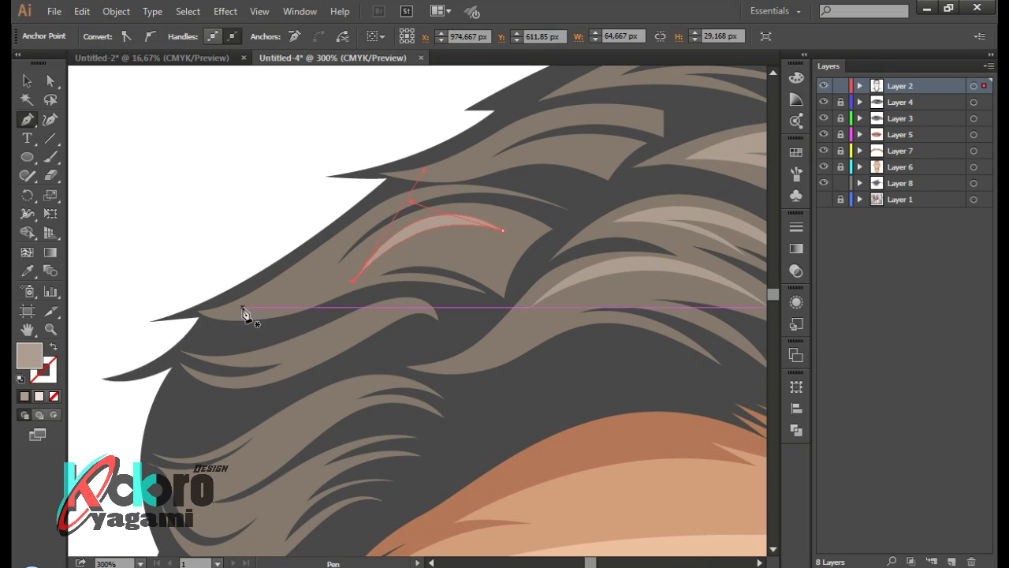
left_click_drag(242, 307, 244, 313)
left_click(319, 276)
left_click_drag(382, 202, 462, 198)
left_click_drag(353, 228, 344, 239)
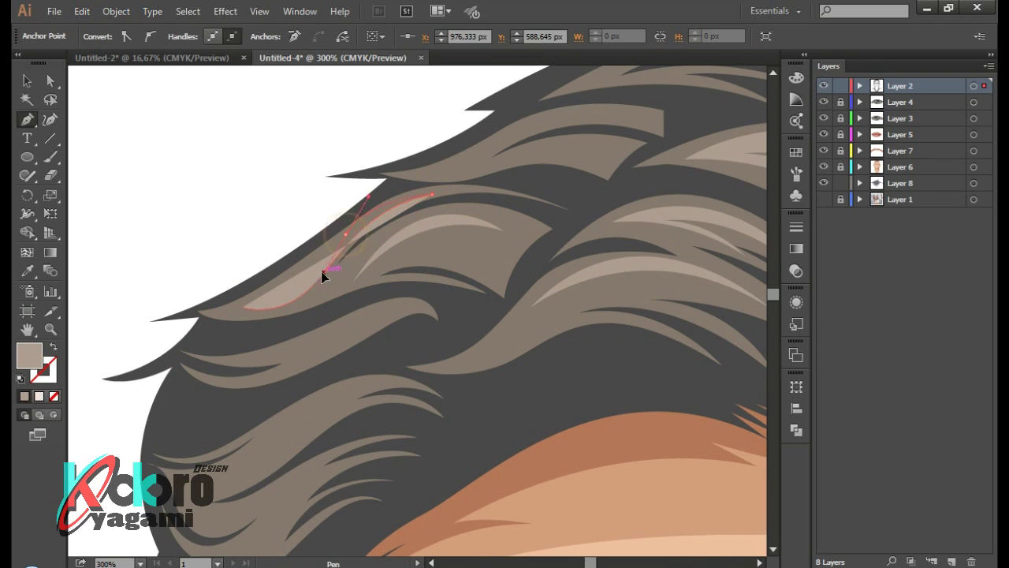
left_click_drag(322, 276, 302, 281)
left_click_drag(242, 307, 245, 314)
key("ctrl+shift+a")
Draw a thin, narrowed light tan strand across the top of the hair
key("ctrl+minus")
key("ctrl+minus")
key("ctrl+minus")
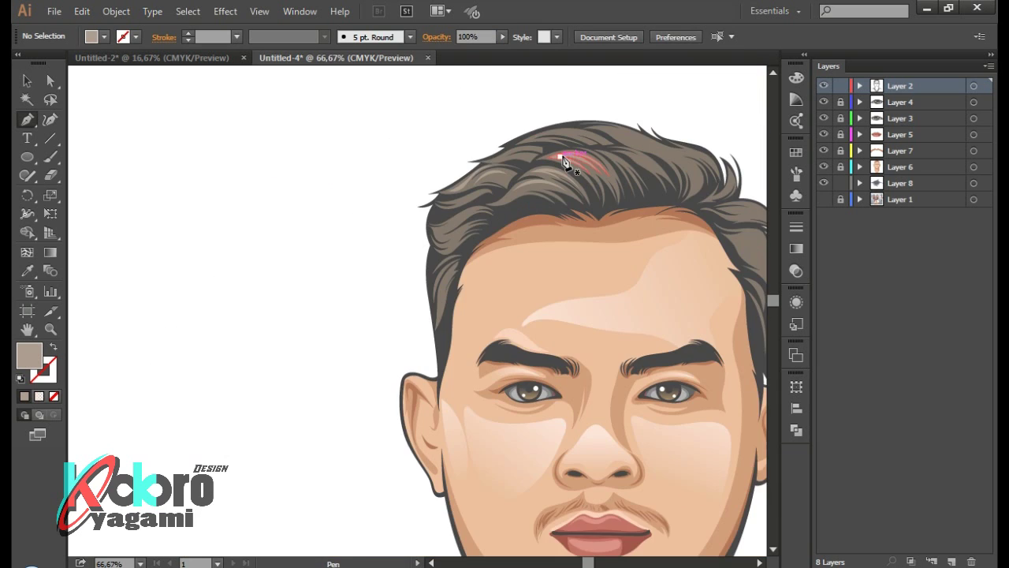
key("ctrl+minus")
key("ctrl+minus")
key("ctrl+plus")
key("ctrl+plus")
key("ctrl+plus")
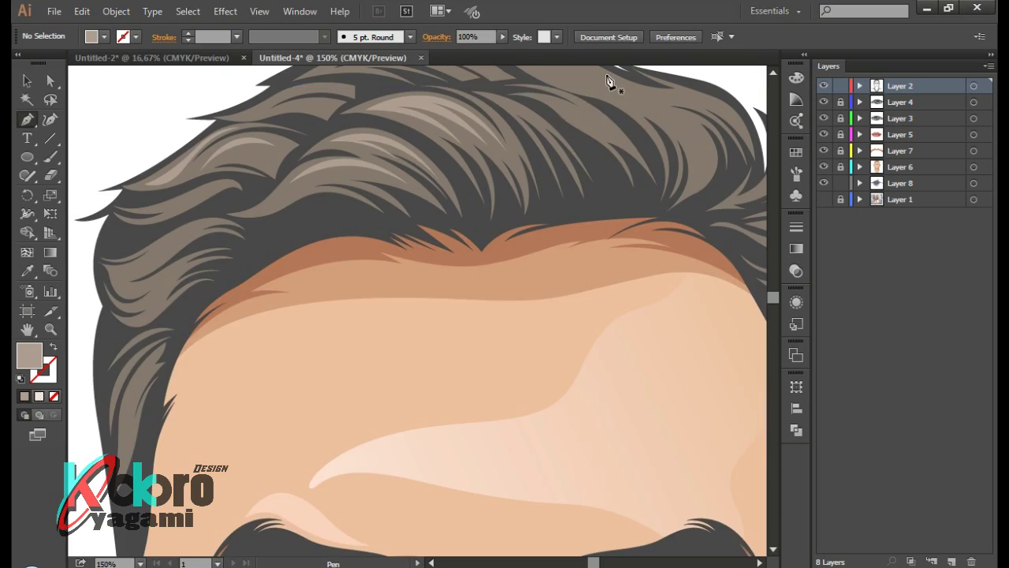
key("ctrl+plus")
key("ctrl+plus")
left_click_drag(666, 384, 738, 483)
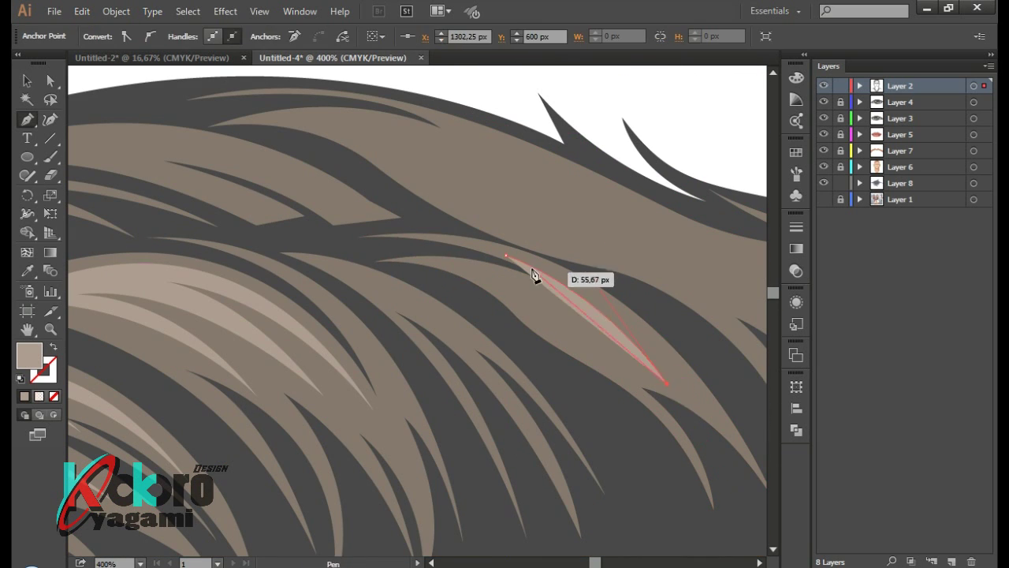
key("ctrl+minus")
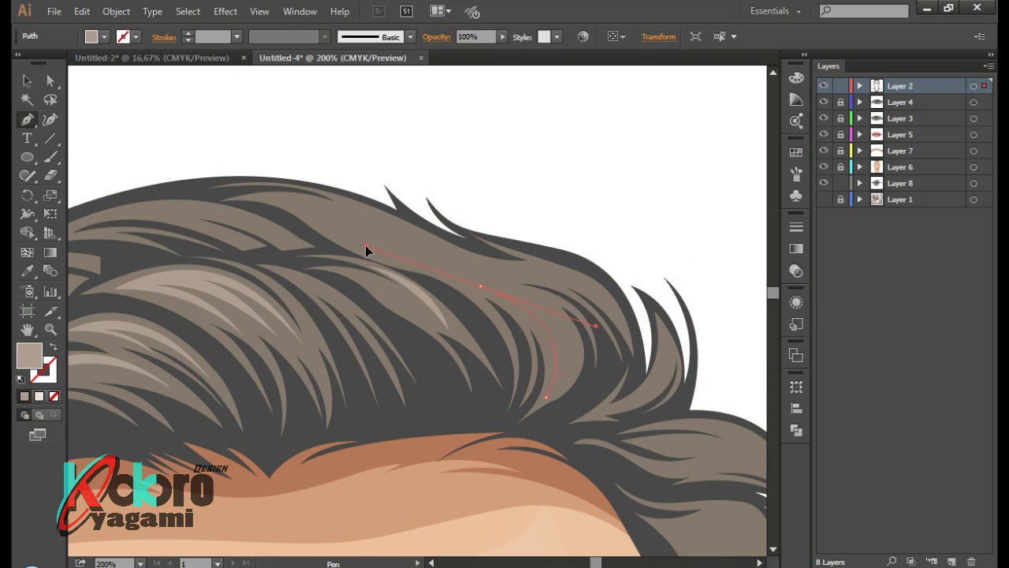
left_click(546, 397)
left_click_drag(481, 285, 487, 288)
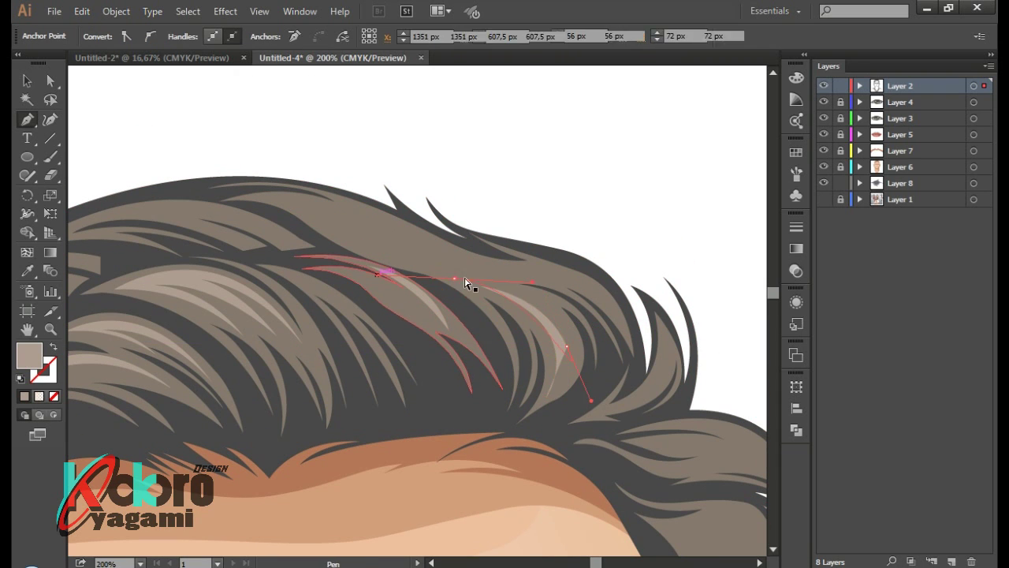
left_click_drag(394, 284, 451, 281)
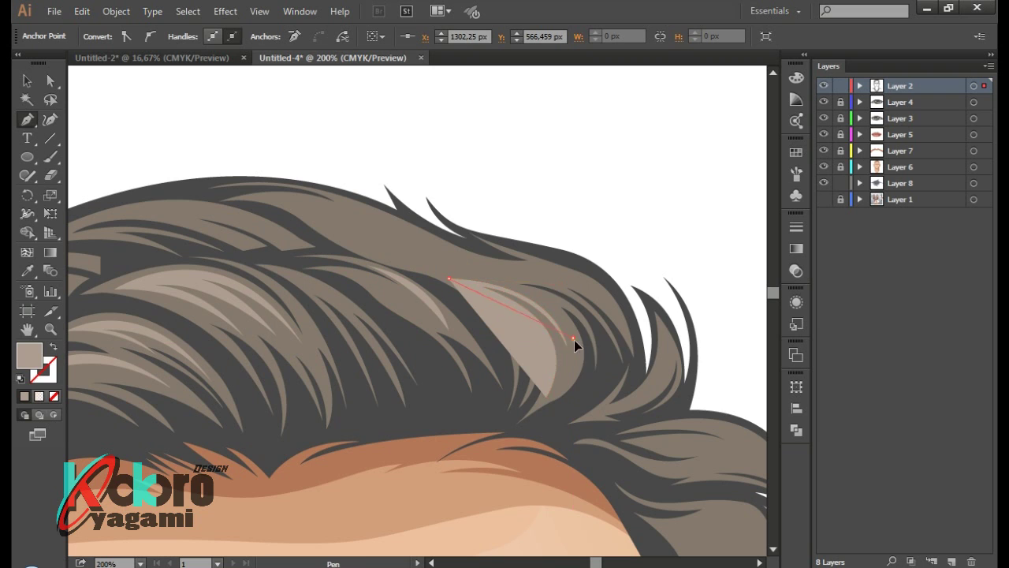
left_click_drag(574, 340, 554, 306)
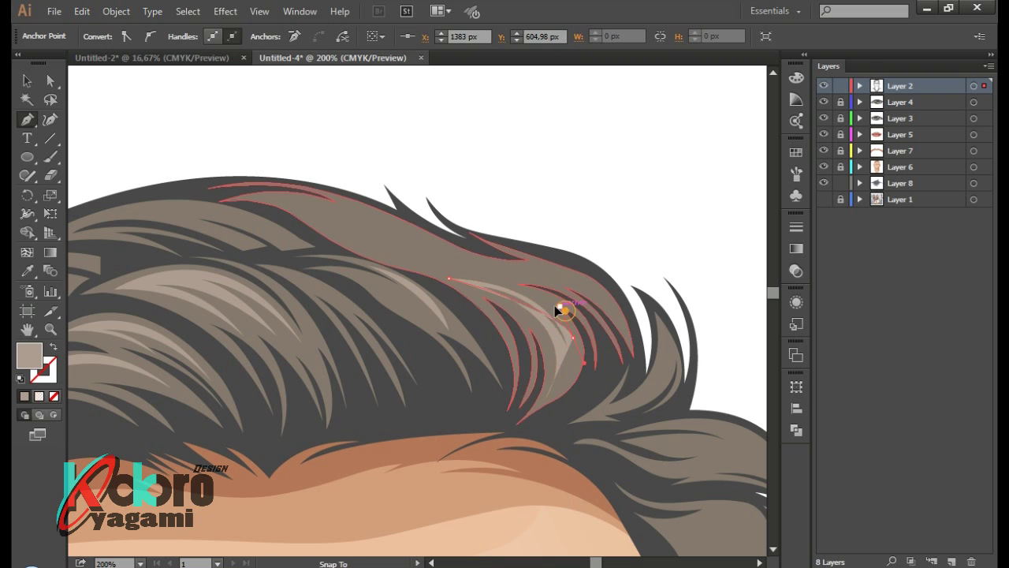
left_click(665, 207, "ctrl")
Add a curved highlight along the hair's top edge
left_click_drag(510, 274, 688, 303)
left_click_drag(601, 272, 557, 251)
left_click(416, 233)
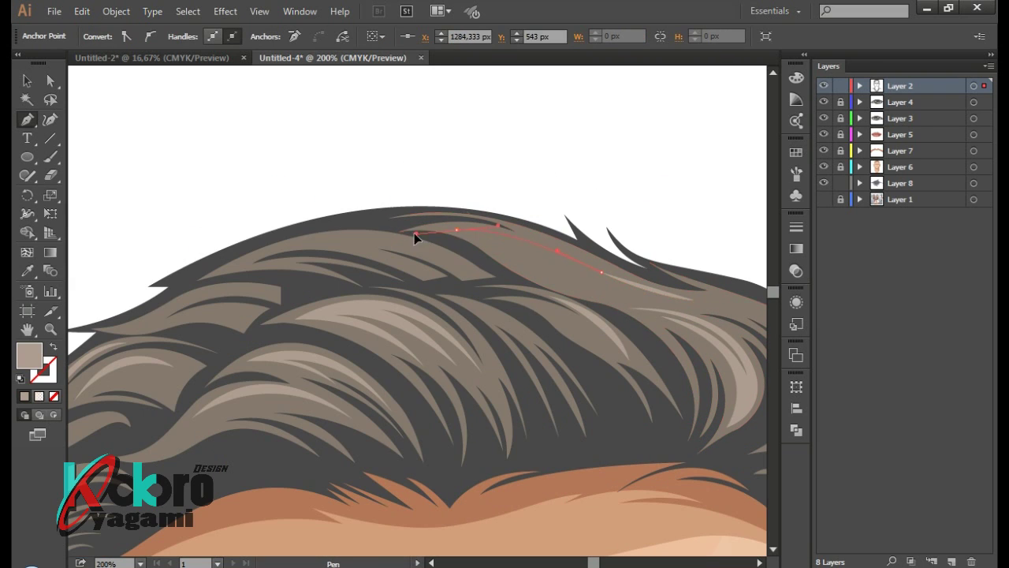
left_click(637, 135, "ctrl")
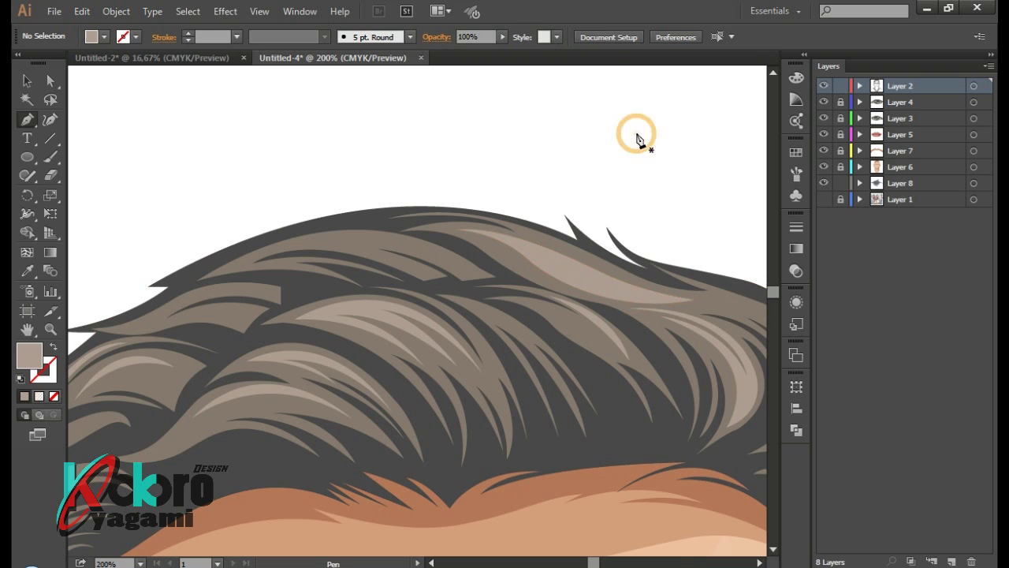
Lock Layer 8 in the Layers panel
scroll(641, 158, "down", 3)
scroll(642, 169, "down", 2)
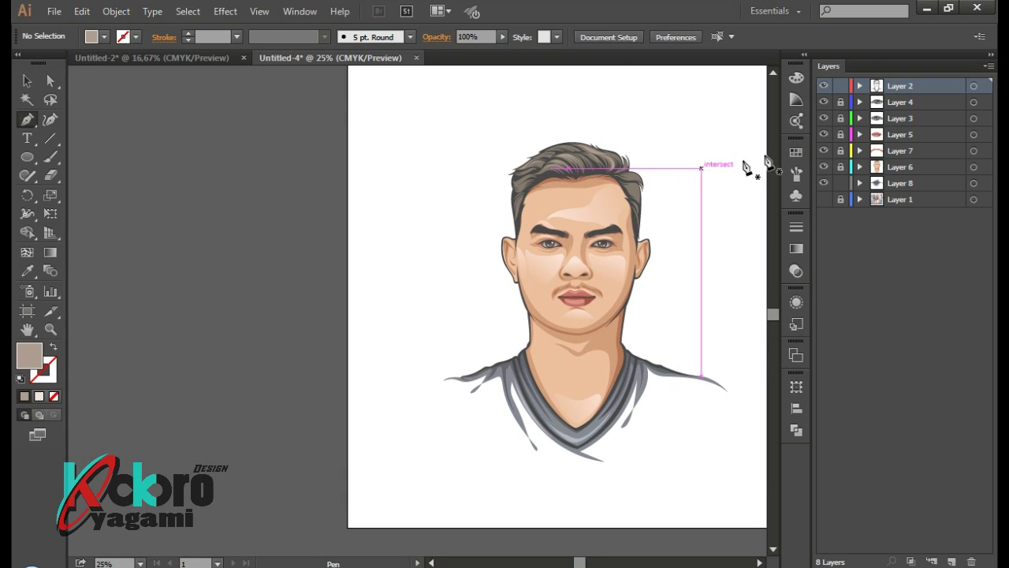
left_click(841, 183)
scroll(558, 289, "down", 1)
scroll(466, 300, "down", 2)
On a new layer, draw a circle around the portrait centred on the face
scroll(466, 300, "up", 2)
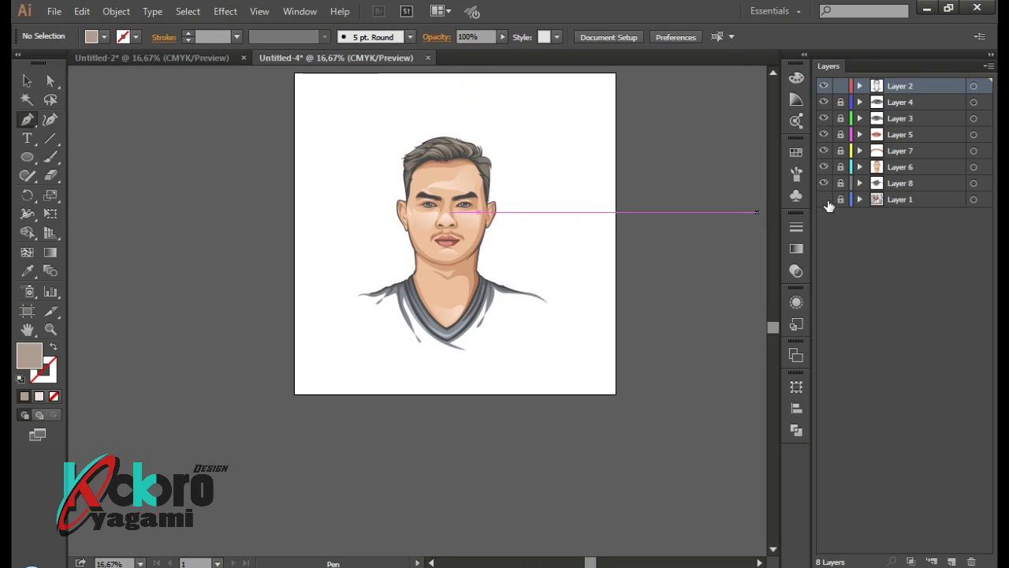
left_click(824, 201)
left_click(823, 201)
scroll(329, 221, "up", 1)
left_click(952, 561)
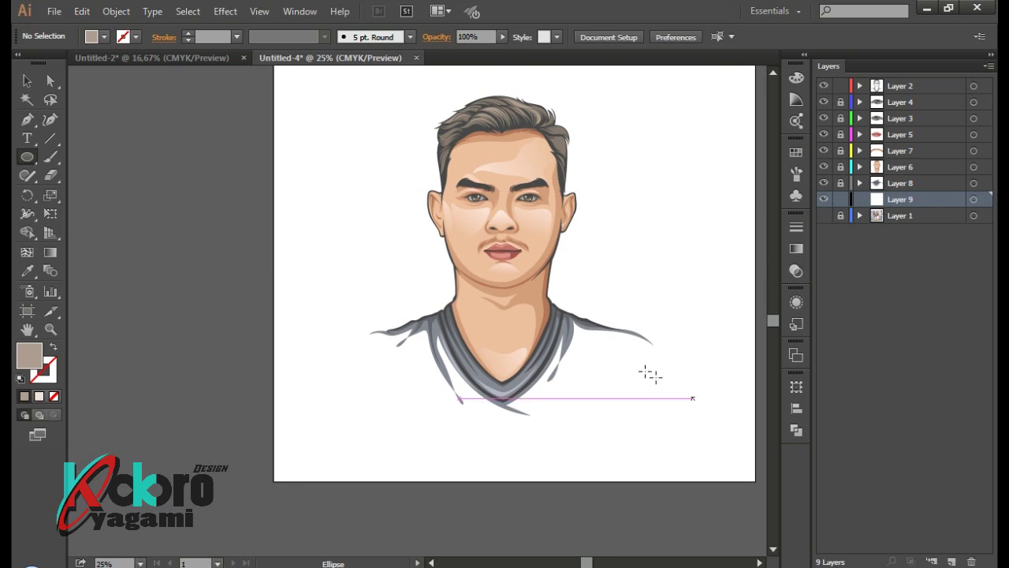
left_click_drag(501, 210, 588, 340)
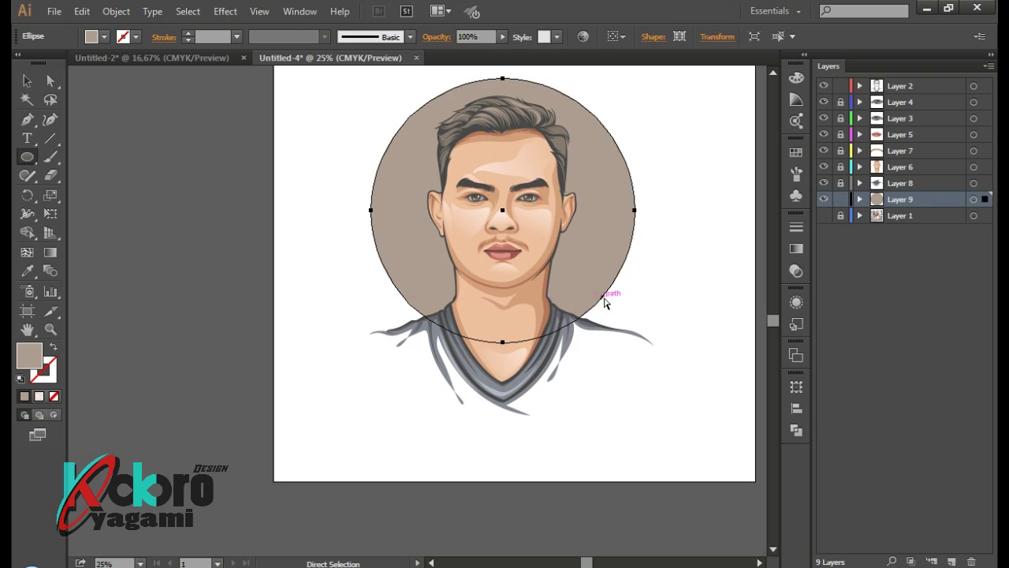
mouse_move(602, 303)
left_mouse_down()
mouse_move(608, 282)
mouse_move(641, 306)
left_mouse_up()
Fill the circle with a light colour sampled by the eyedropper
key("v")
scroll(665, 202, "up", 3)
key("a")
key("ctrl+minus")
left_click(674, 361)
key("ctrl+minus")
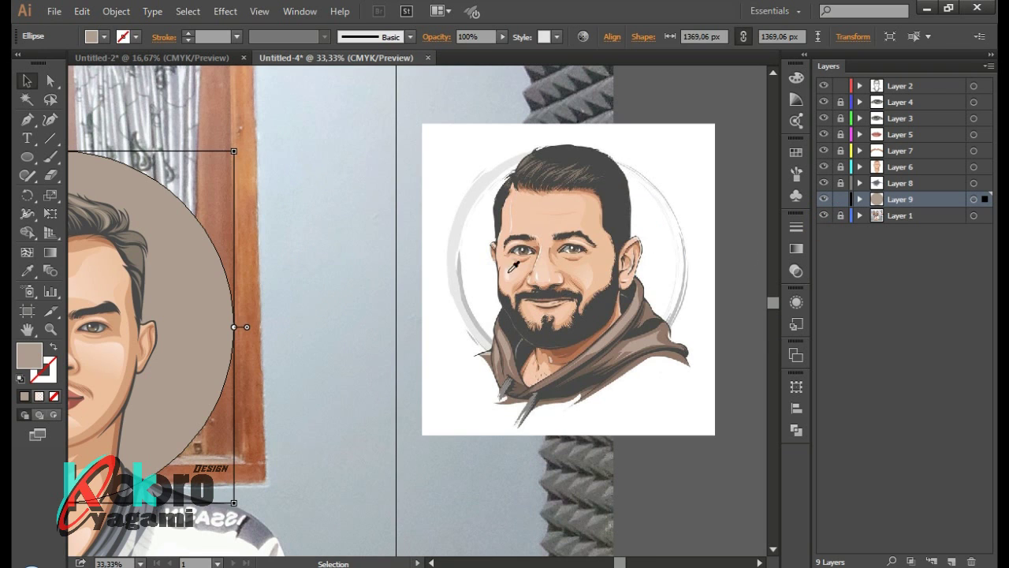
left_click(473, 208)
key("ctrl+minus")
key("ctrl+minus")
key("ctrl+minus")
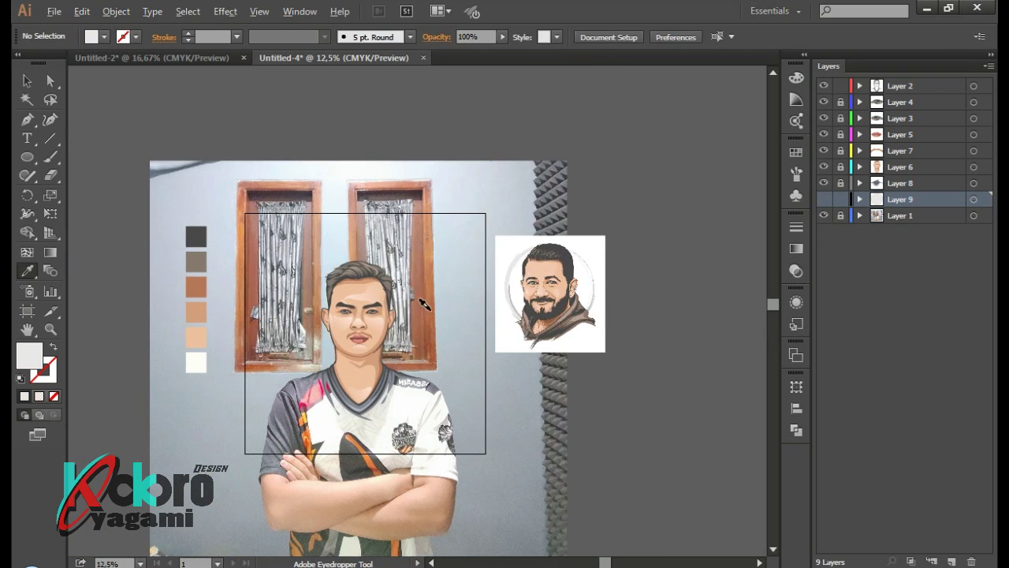
left_click(823, 199)
Scale a smaller copy inside and subtract it with Minus Front to form a ring
left_click(823, 216)
key("ctrl+plus")
key("ctrl+plus")
key("ctrl+plus")
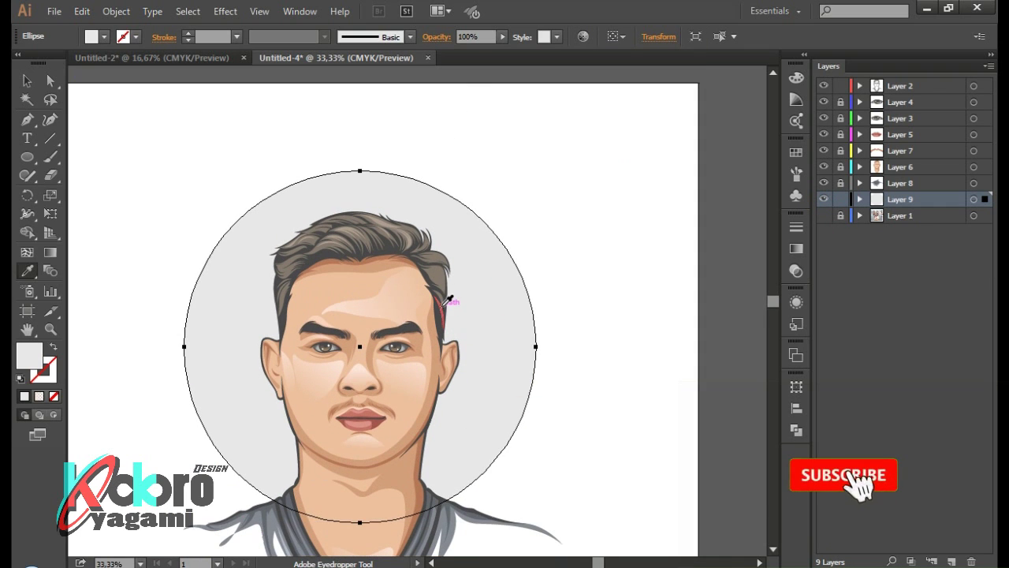
left_click_drag(536, 171, 509, 198)
left_click(638, 414)
left_click(624, 277)
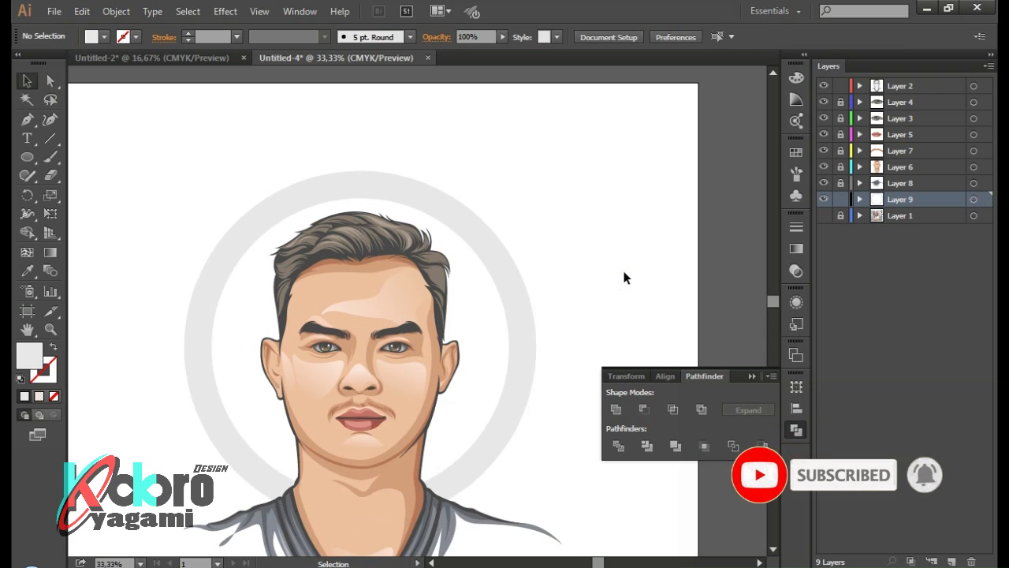
key("ctrl+minus")
left_click(548, 279)
Set the ring's fill to warm grey B7B2AE and close the Pathfinder panel
double_click(30, 356)
left_click(311, 239)
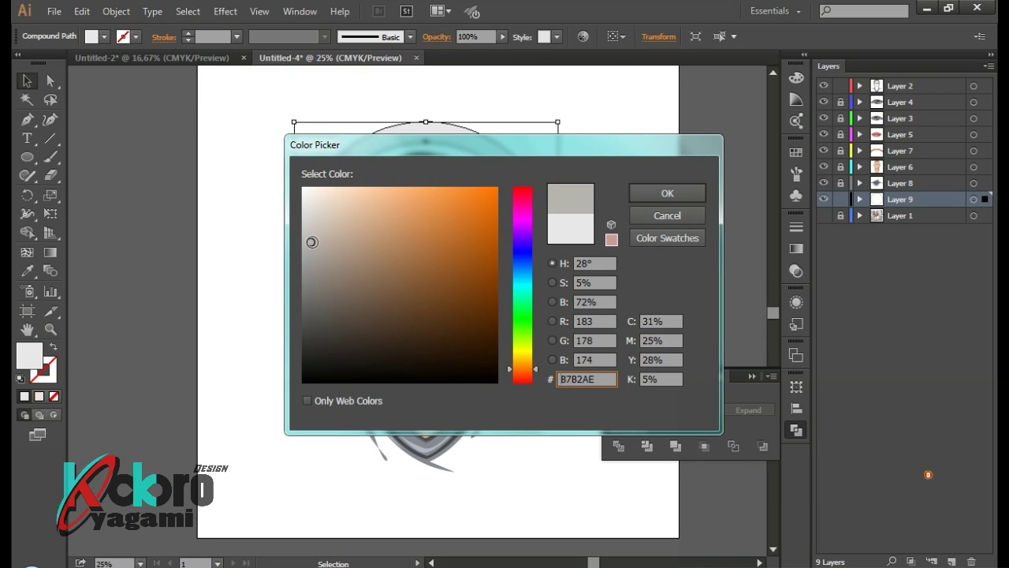
left_click(667, 193)
left_click(642, 219)
scroll(642, 218, "left", 2)
left_click(746, 376)
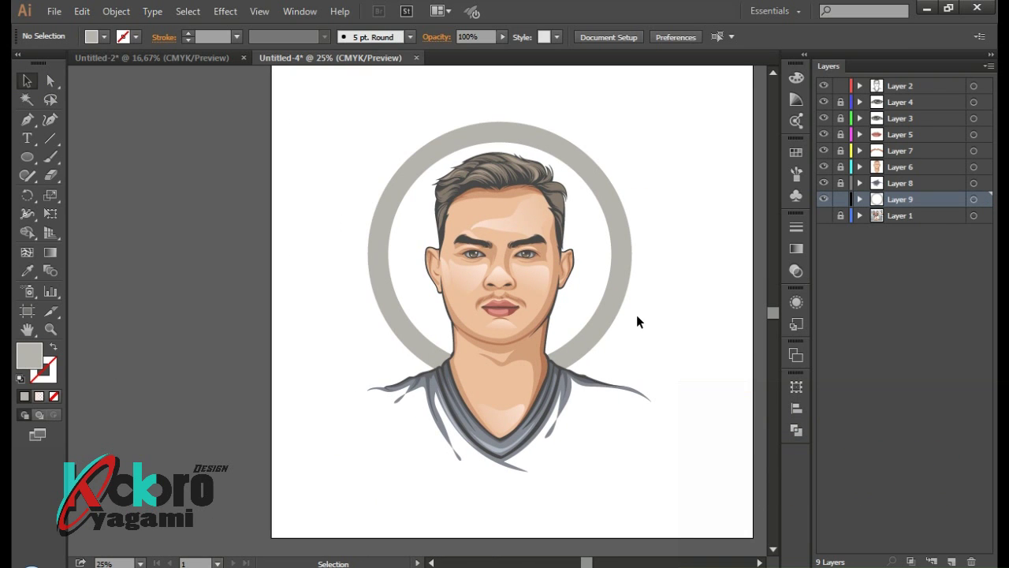
Toggle the reference photo layer's visibility and select the grey ring
scroll(552, 347, "up", 1)
scroll(445, 417, "up", 1)
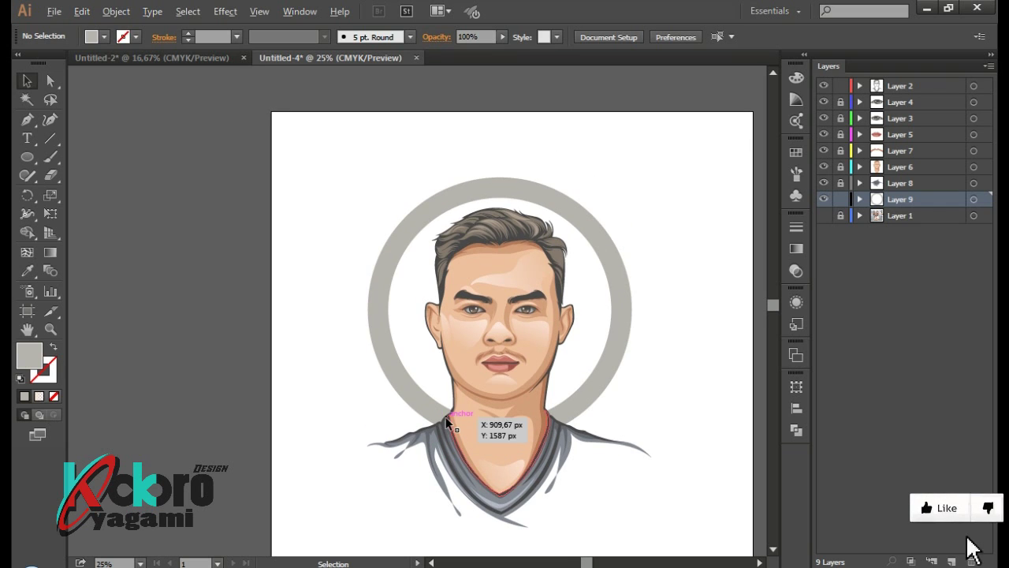
key("ctrl+minus")
key("ctrl+minus")
scroll(572, 342, "right", 2)
left_click(823, 215)
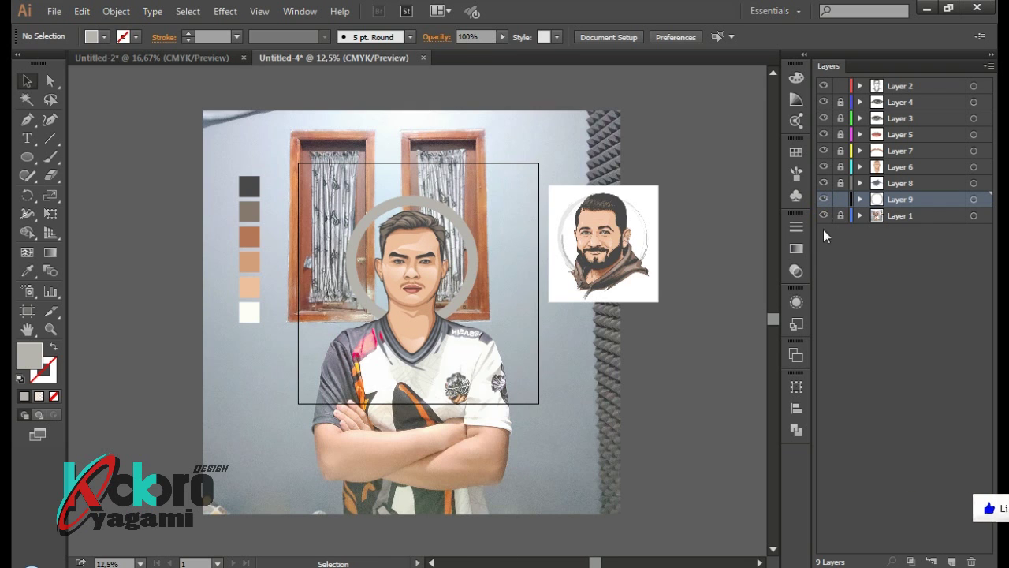
left_click(860, 216)
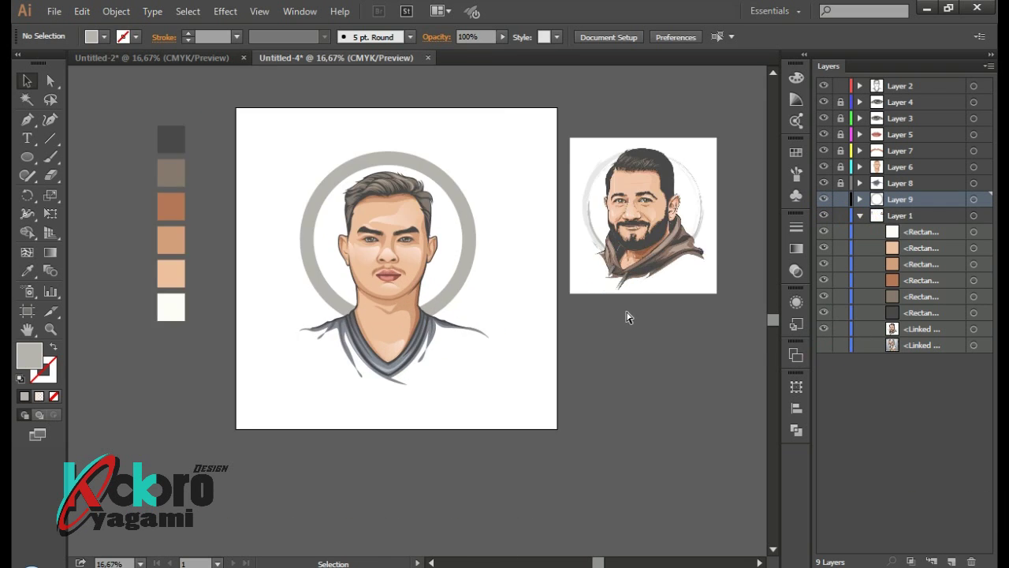
scroll(559, 250, "up", 4)
scroll(559, 250, "down", 2)
scroll(214, 336, "up", 1)
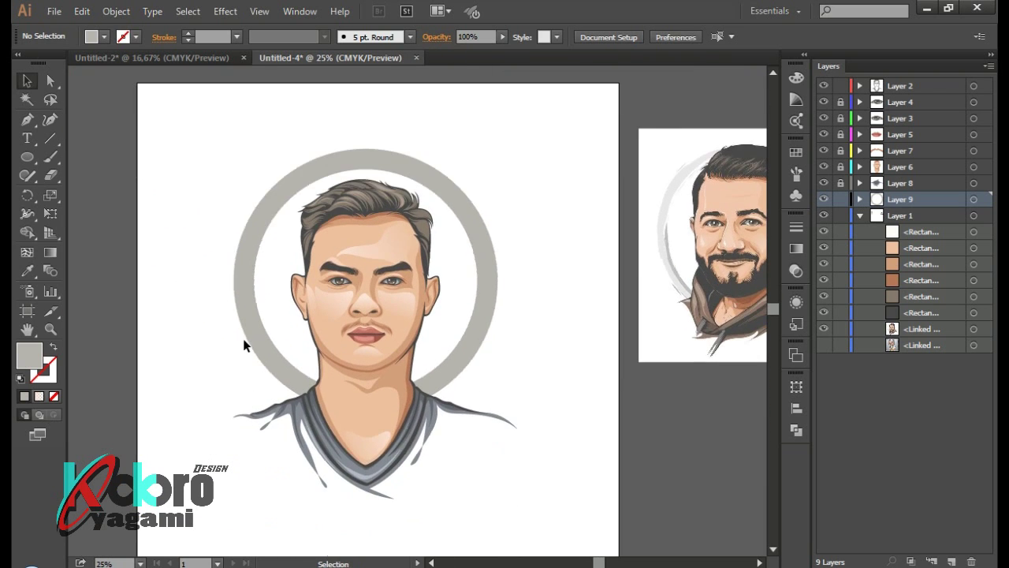
scroll(243, 338, "up", 2)
key("a")
left_click(286, 317)
Pen-draw a closed tapered swoosh curving left of the face and neck
key("p")
left_click(463, 492)
left_click_drag(348, 341, 348, 241)
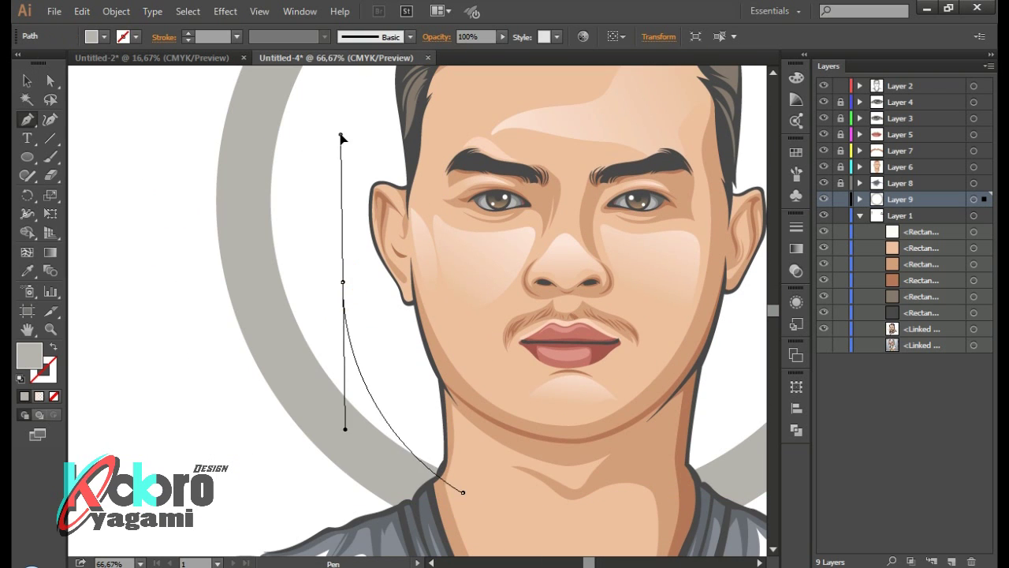
left_click_drag(347, 311, 397, 413)
left_click_drag(567, 517, 569, 514)
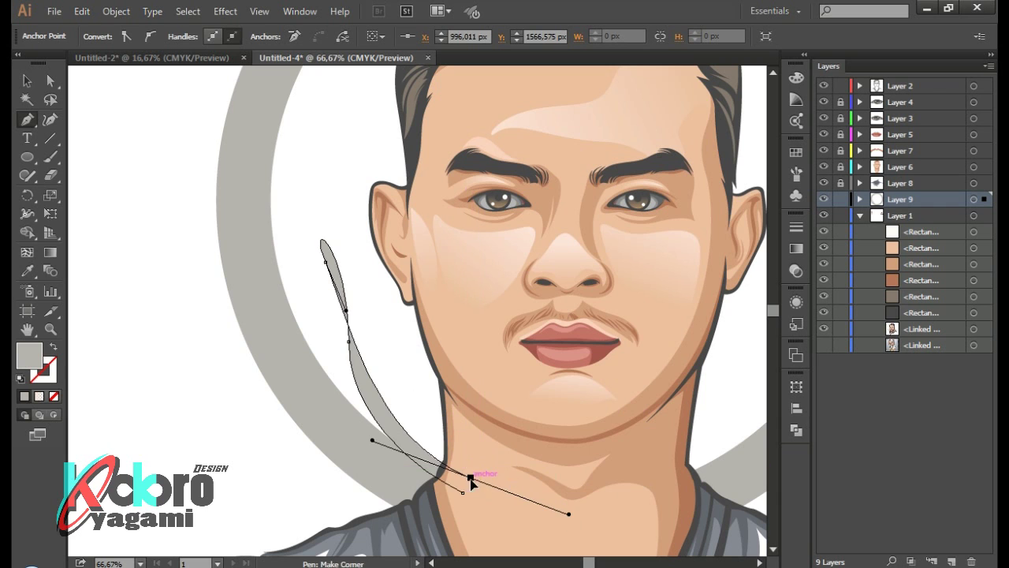
scroll(324, 371, "up", 5)
left_click_drag(333, 247, 442, 93)
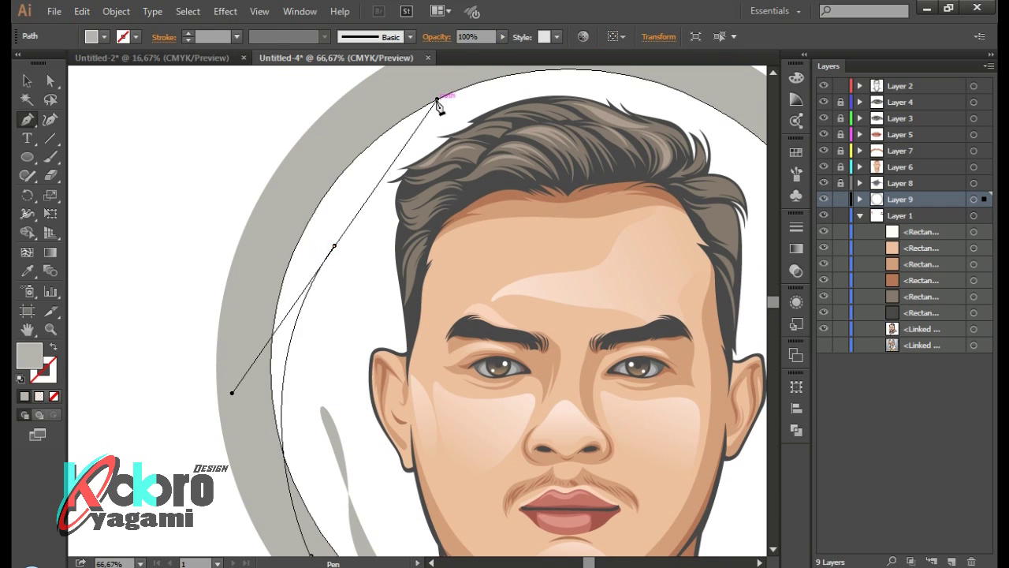
scroll(334, 247, "down", 6)
left_click(316, 440)
scroll(424, 253, "up", 5)
left_click(173, 221, "ctrl")
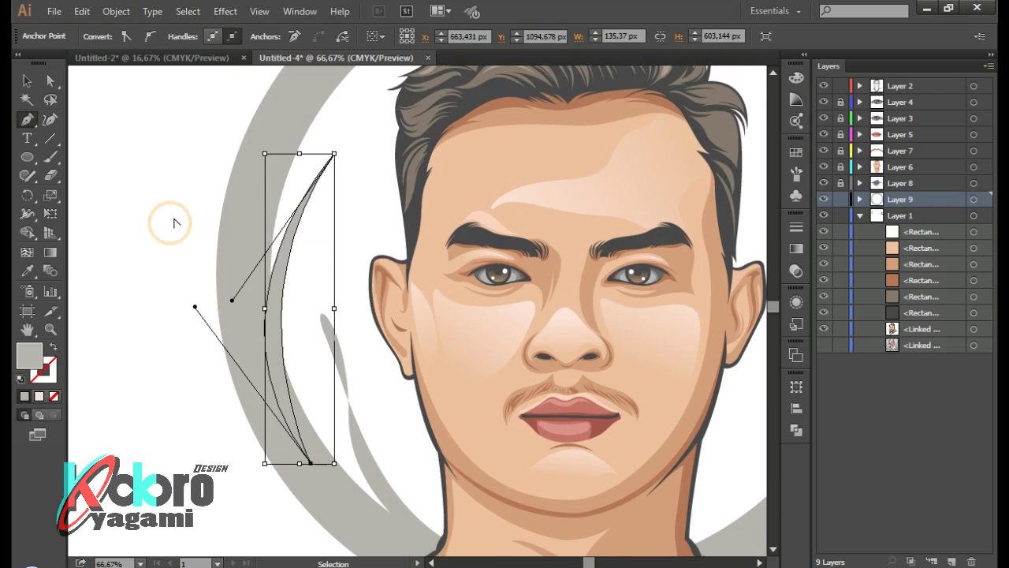
Draw a second closed swoosh on the upper left of the ring
key("ctrl+minus")
key("ctrl+minus")
key("ctrl+minus")
scroll(260, 271, "up", 2)
scroll(176, 316, "left", 3)
left_click(248, 319)
left_click_drag(197, 178, 173, 167)
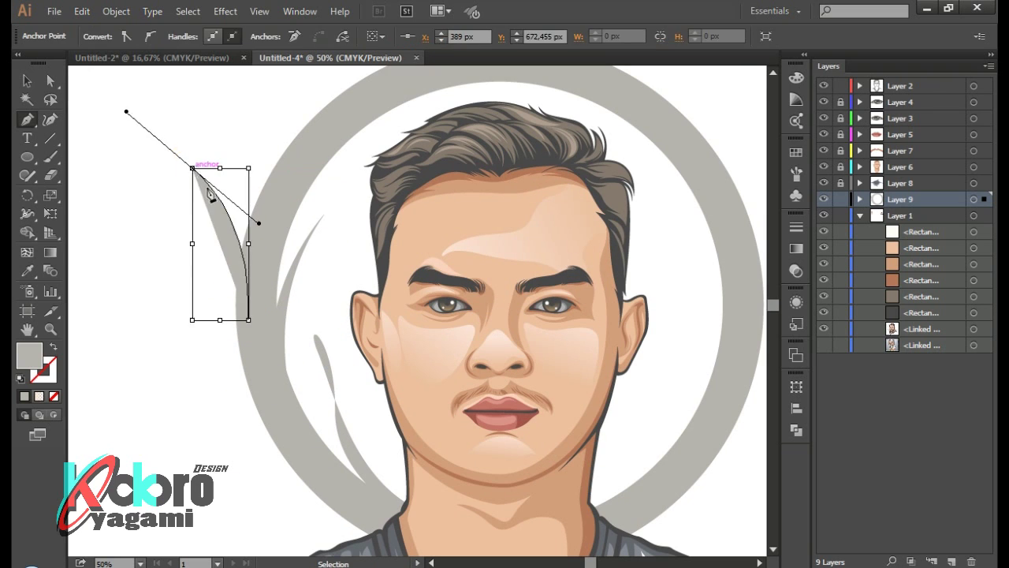
left_click(248, 319)
scroll(247, 318, "down", 2)
Draw a long curved swoosh stroke ending beside the left shoulder
left_click(361, 479)
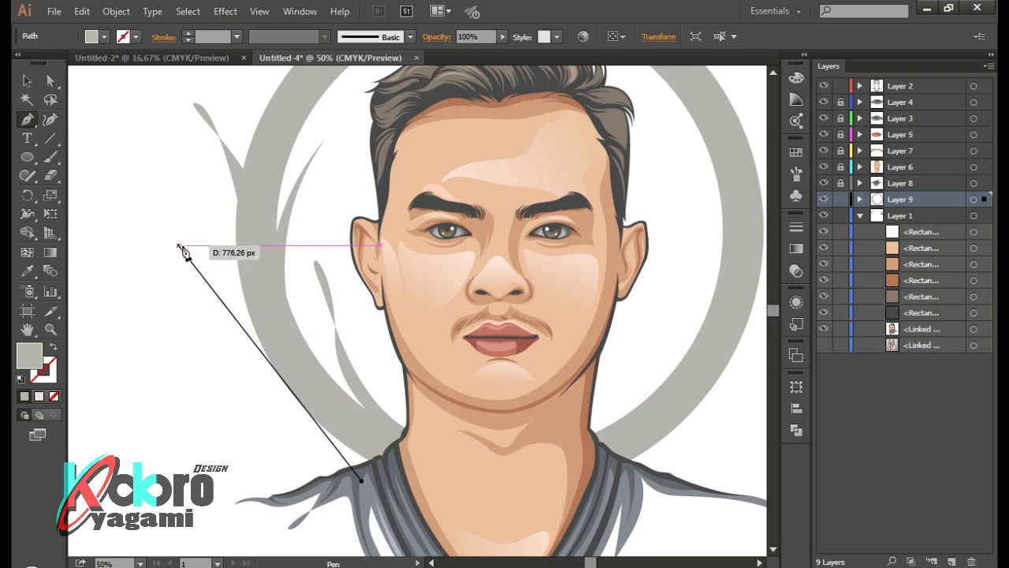
left_click_drag(213, 268, 205, 294)
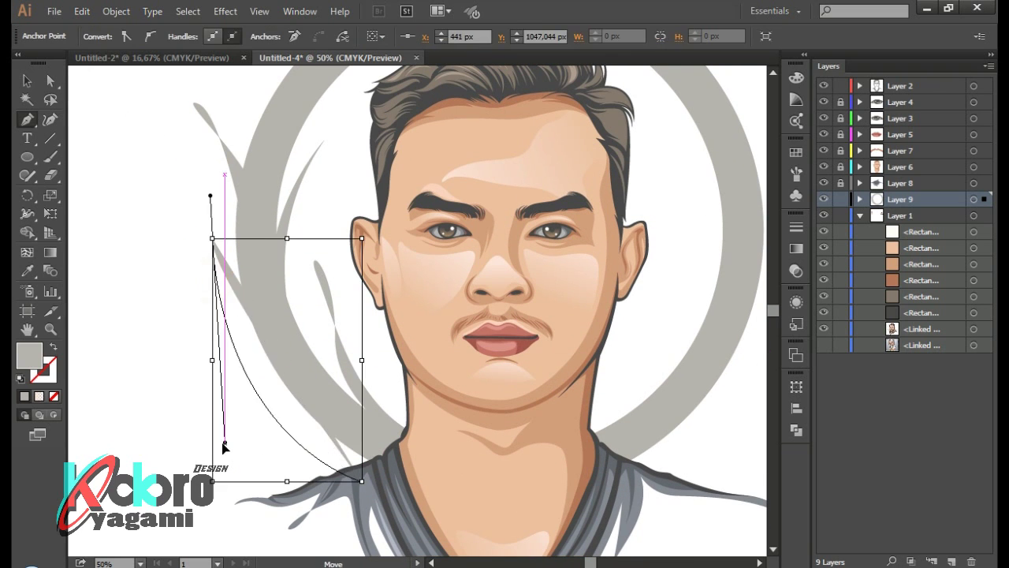
left_click_drag(213, 444, 213, 441)
mouse_move(374, 478)
left_mouse_down()
mouse_move(513, 523)
mouse_move(417, 468)
mouse_move(372, 473)
left_mouse_up()
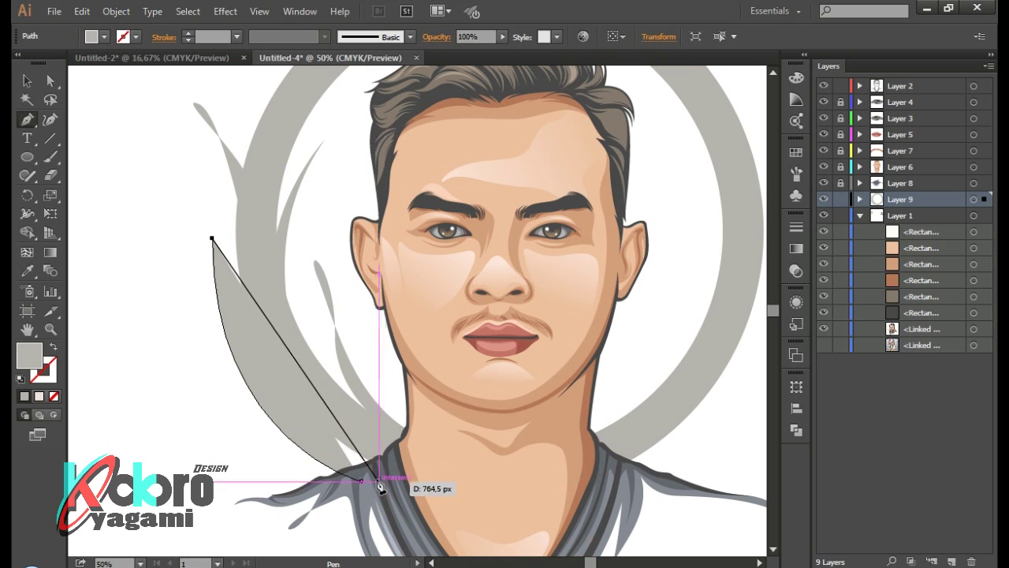
left_click_drag(478, 526, 478, 526)
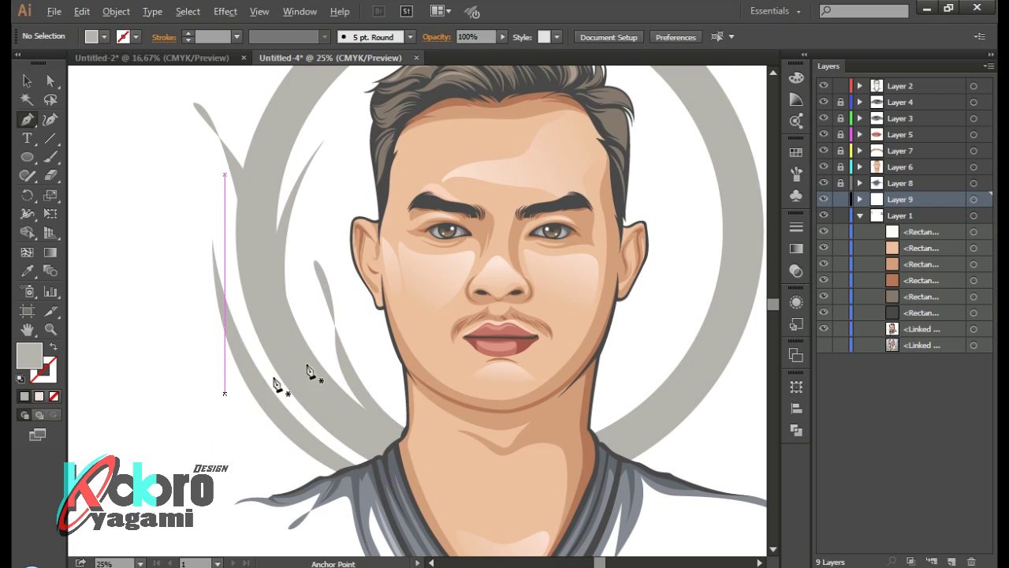
key("ctrl+minus")
Draw a tapered swoosh curving up the ring's right side with a sharp tip
scroll(459, 386, "up", 1)
left_click_drag(469, 317, 505, 190)
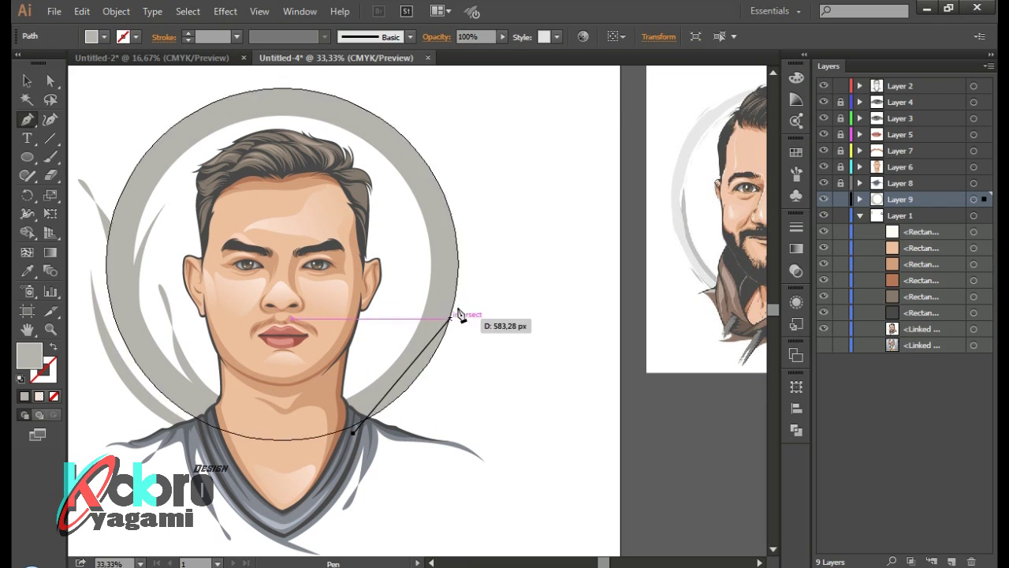
left_click_drag(363, 432, 419, 428)
left_click_drag(472, 302, 524, 180)
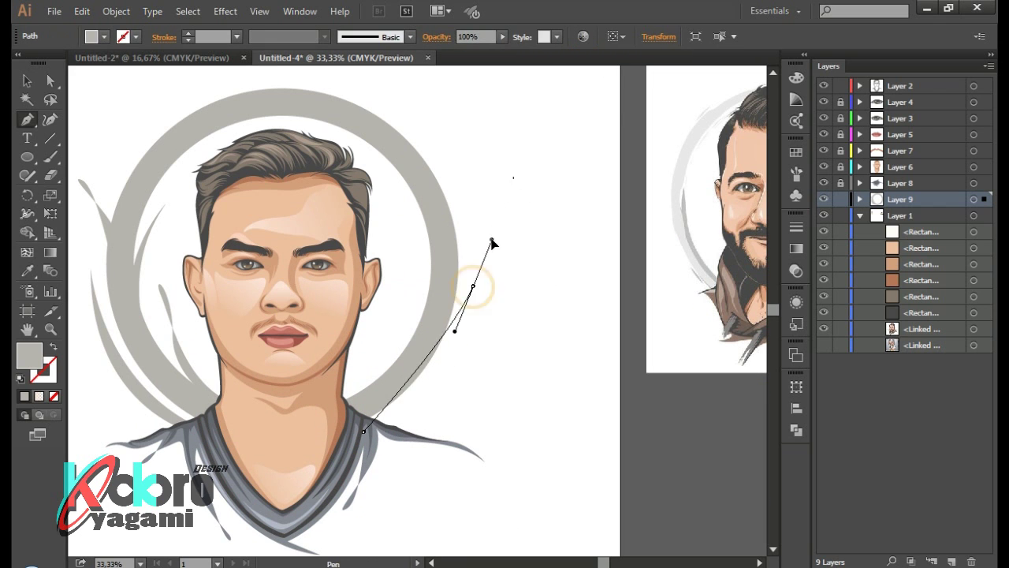
left_click_drag(472, 302, 459, 359)
left_click(471, 288)
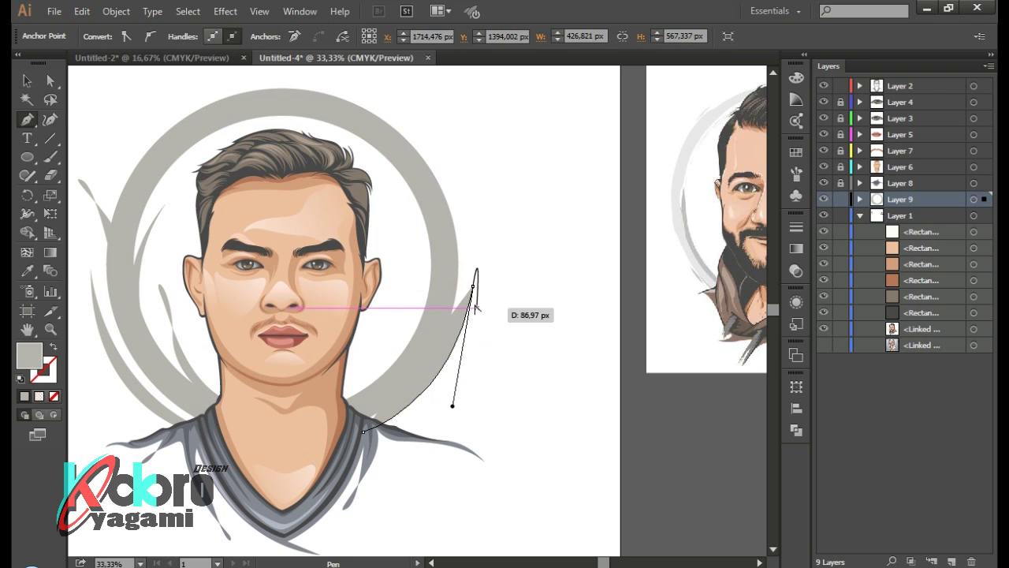
mouse_move(253, 451)
left_mouse_down()
mouse_move(366, 438)
mouse_move(246, 492)
left_mouse_up()
key("ctrl+z")
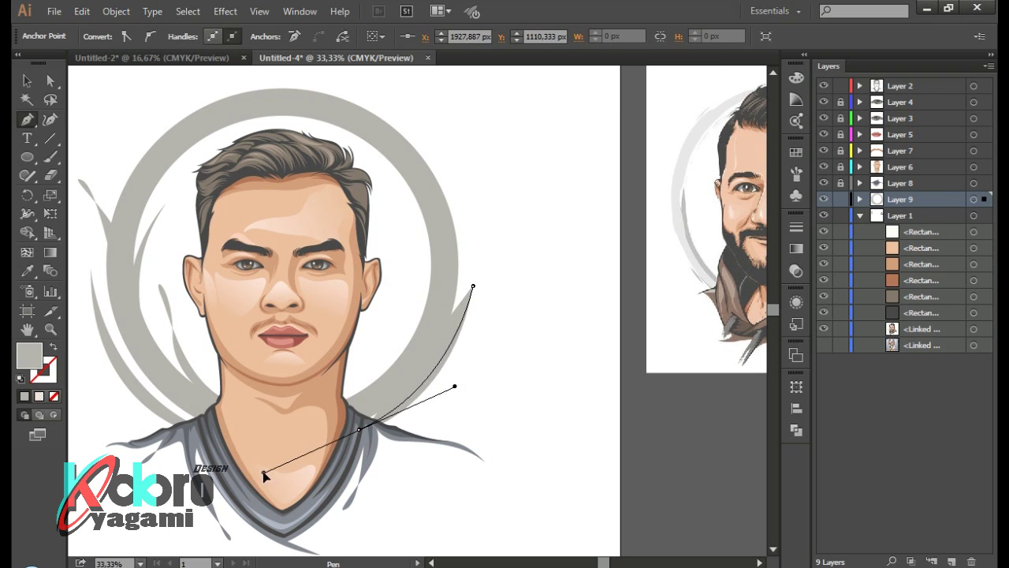
mouse_move(359, 429)
left_mouse_down()
mouse_move(365, 438)
mouse_move(398, 435)
left_mouse_up()
scroll(362, 432, "up", 3)
scroll(365, 439, "up", 3)
scroll(384, 446, "down", 2)
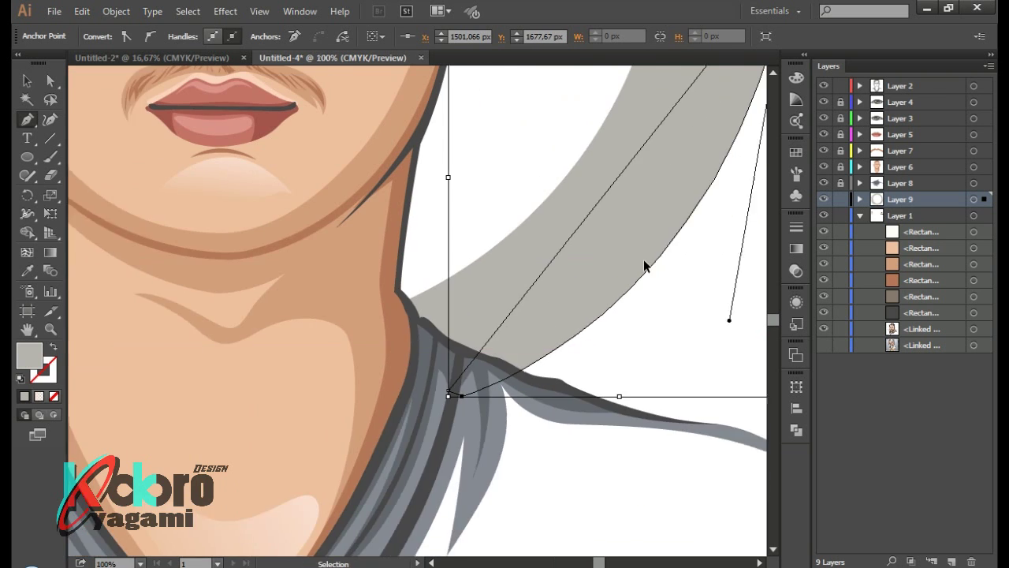
scroll(645, 265, "down", 1)
key("shift+grave")
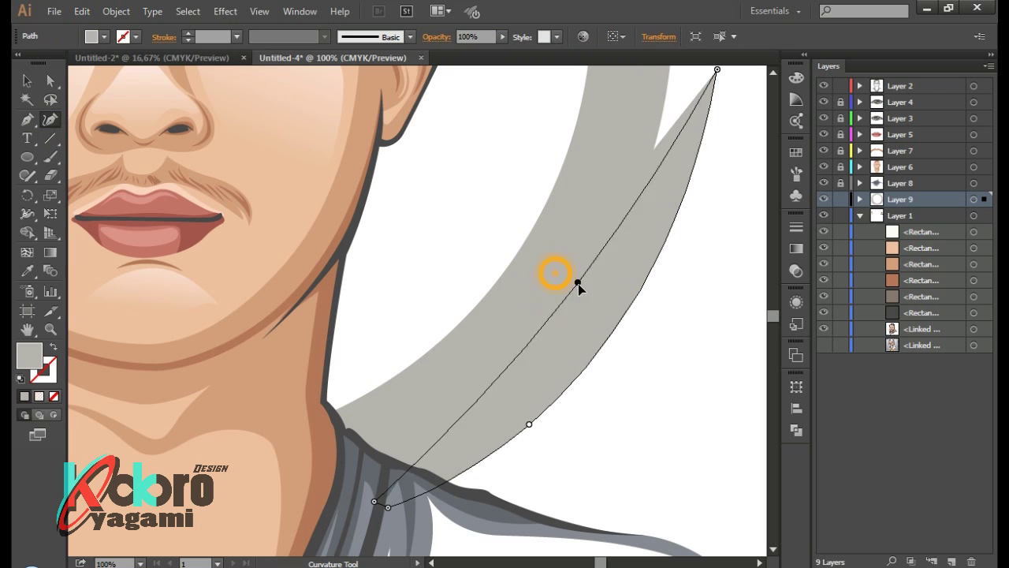
key("ctrl+shift+a")
Draw another swoosh inside the right of the ring toward the temple
scroll(594, 279, "down", 3)
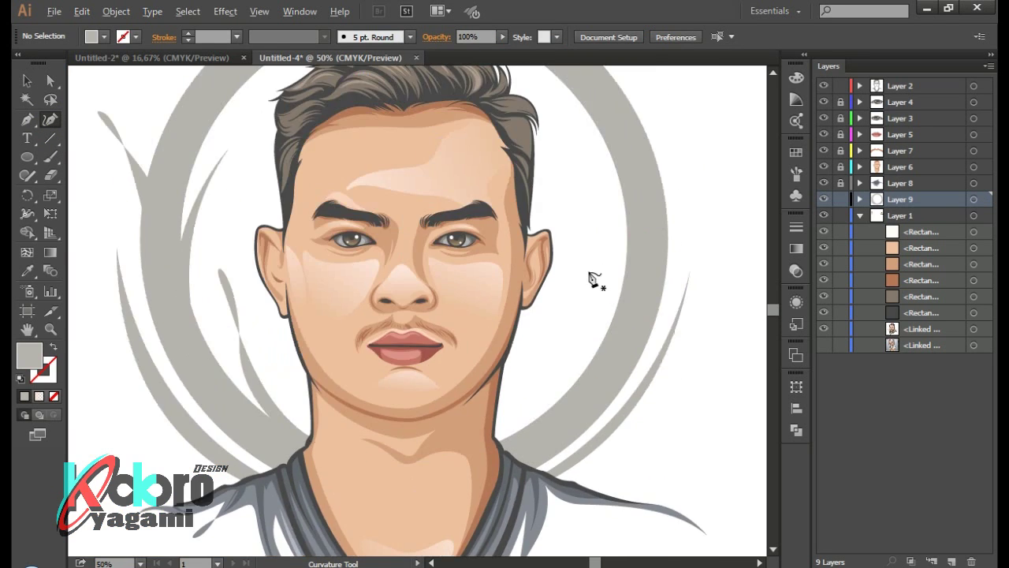
scroll(627, 331, "up", 1)
left_click(584, 357)
left_click_drag(537, 173, 589, 143)
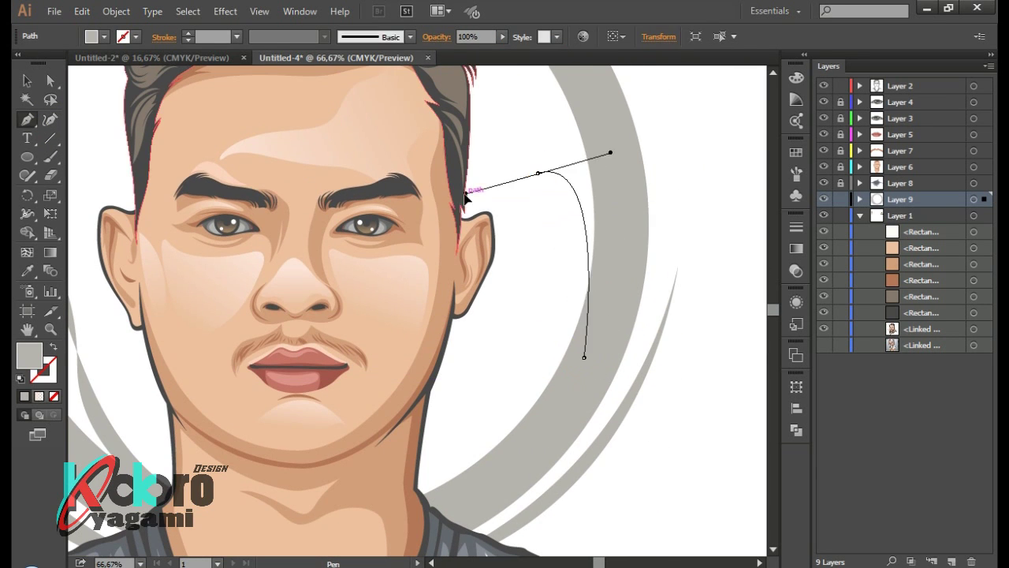
scroll(560, 316, "down", 2)
left_click_drag(549, 337, 510, 485)
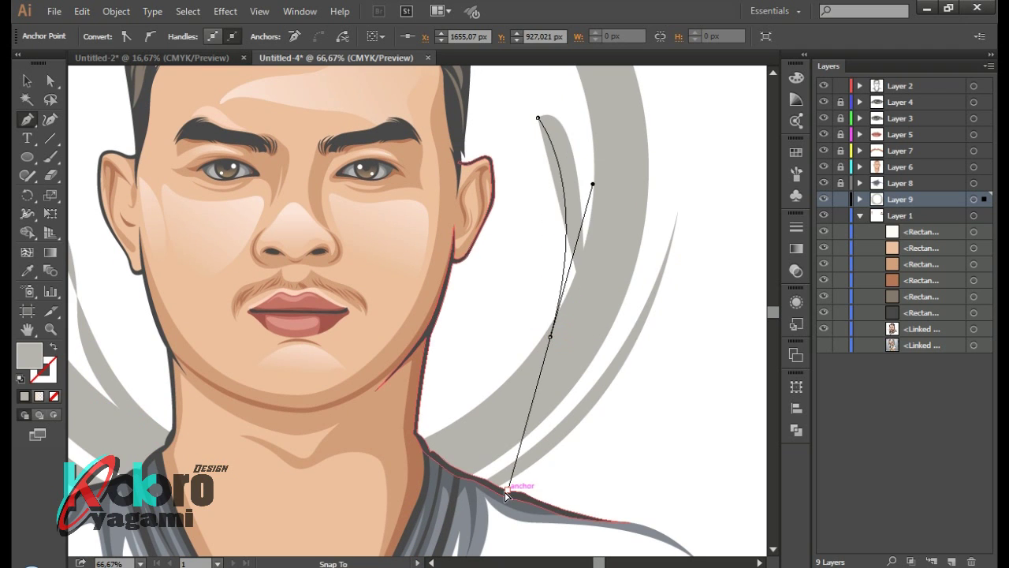
scroll(608, 171, "up", 2)
key("shift+grave")
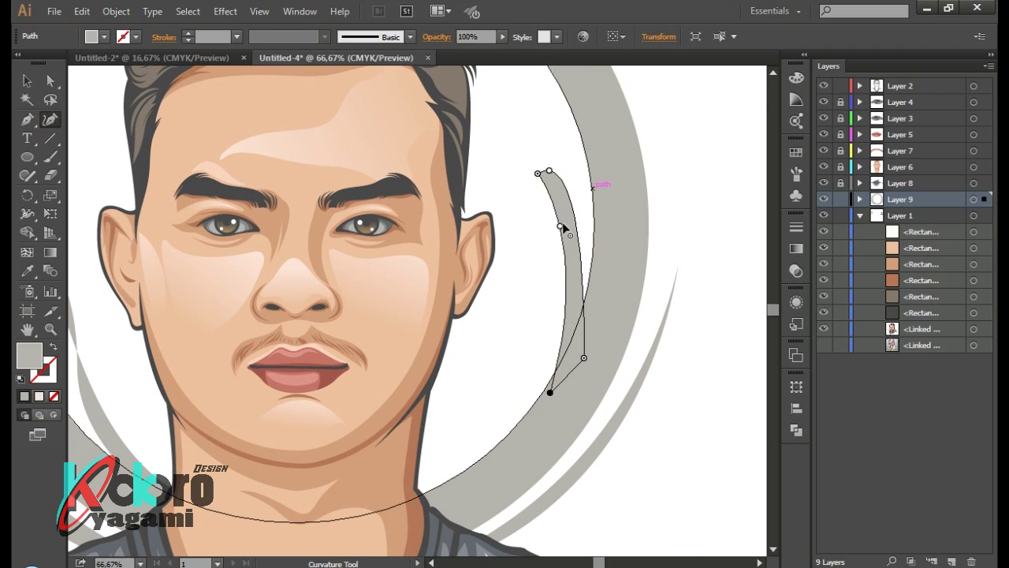
key("Delete")
scroll(701, 172, "down", 2)
Draw a curved tapered swoosh across the top of the ring
key("p")
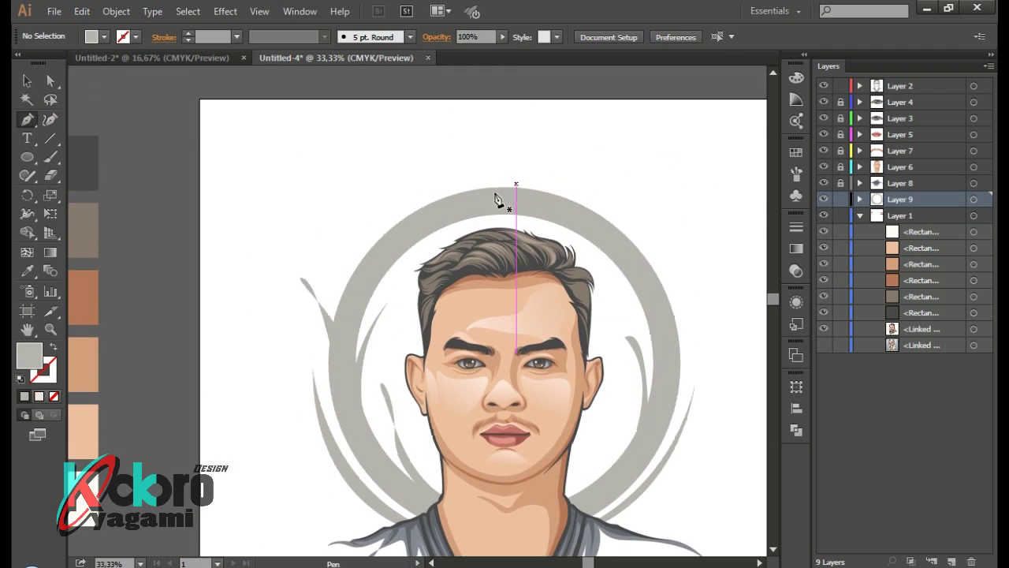
scroll(473, 221, "up", 1)
scroll(512, 142, "down", 2)
left_click_drag(549, 126, 373, 182)
scroll(374, 182, "down", 1)
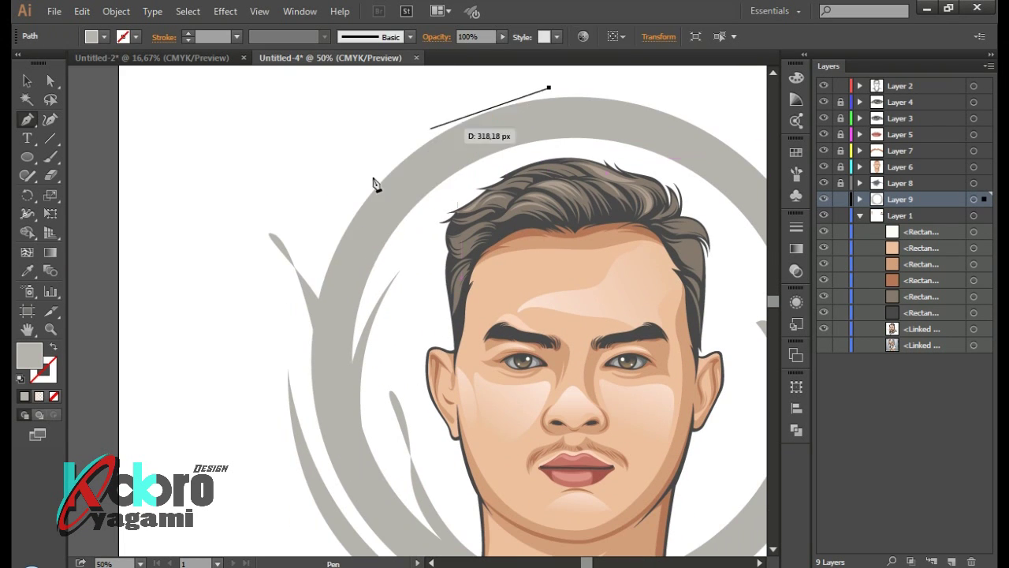
left_click_drag(284, 395, 277, 394)
scroll(410, 237, "up", 2)
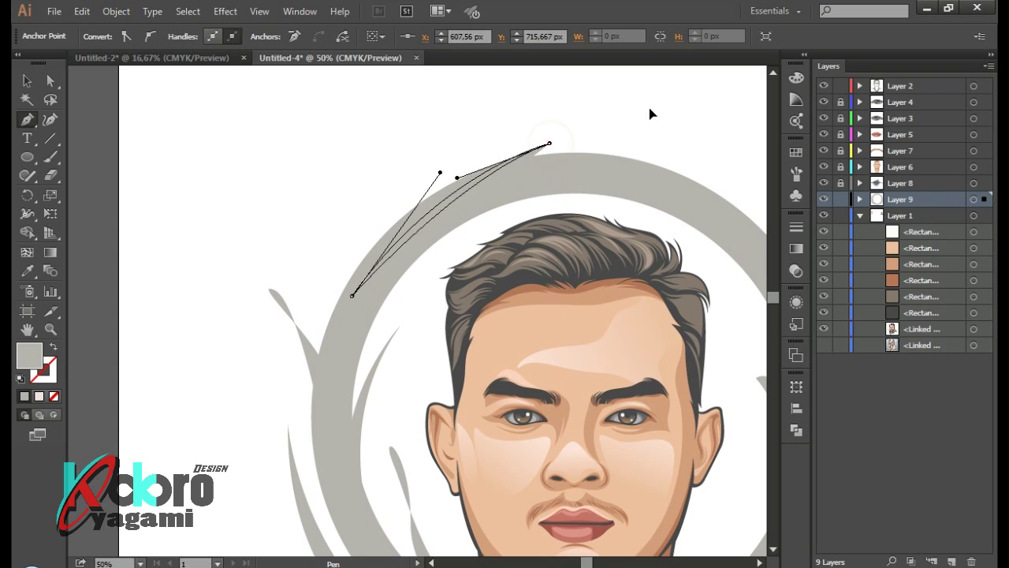
left_click(681, 133, "ctrl")
scroll(684, 118, "down", 1)
scroll(687, 127, "down", 1)
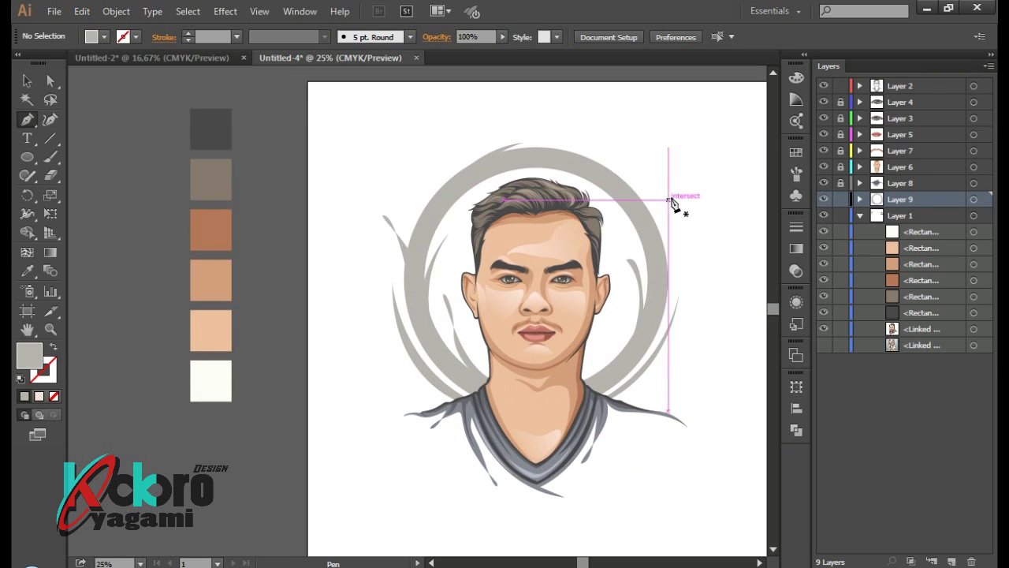
scroll(655, 200, "up", 1)
scroll(647, 209, "up", 1)
scroll(435, 248, "down", 1)
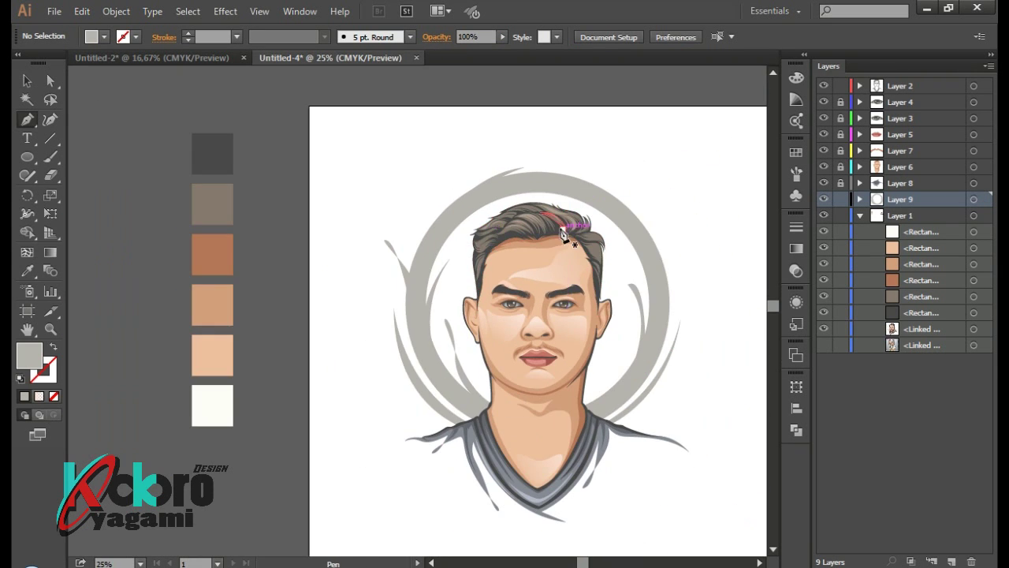
key("ctrl+a")
Collapse and lock Layer 1, then select the grey ring and swoosh paths
left_click(753, 388)
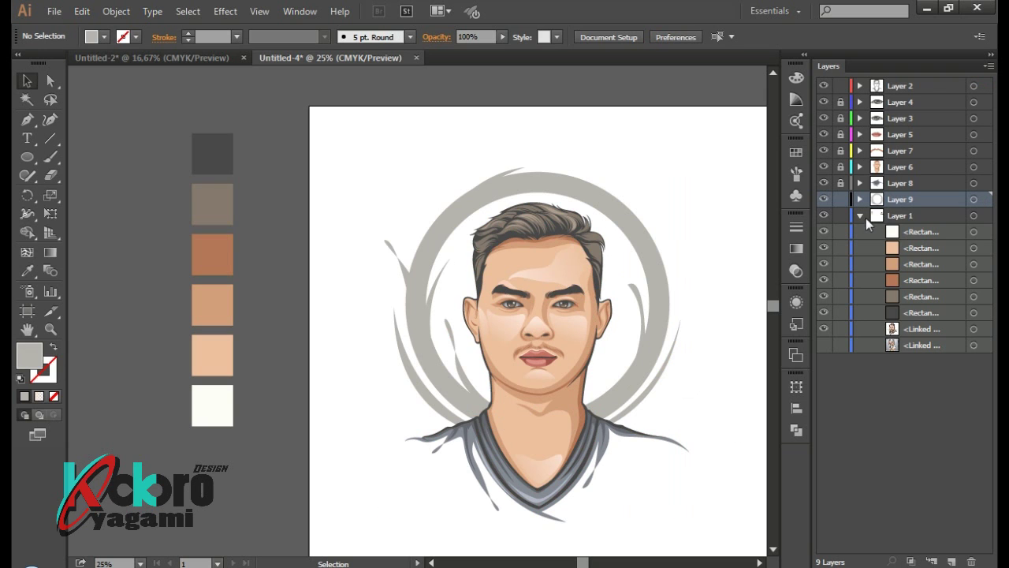
left_click(860, 215)
left_click(840, 215)
left_click_drag(581, 373, 692, 384)
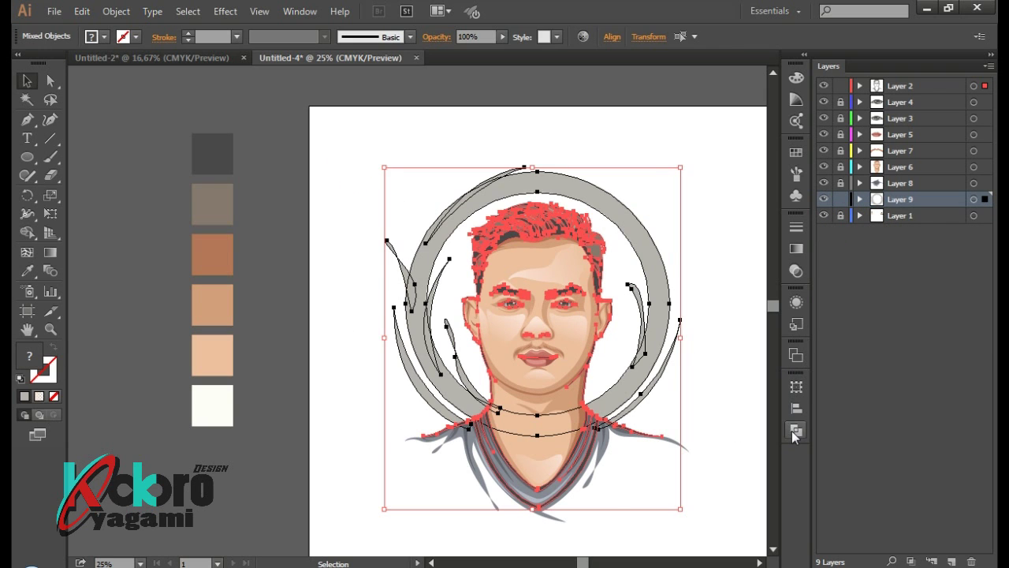
left_click(722, 387)
left_click_drag(398, 167, 742, 415)
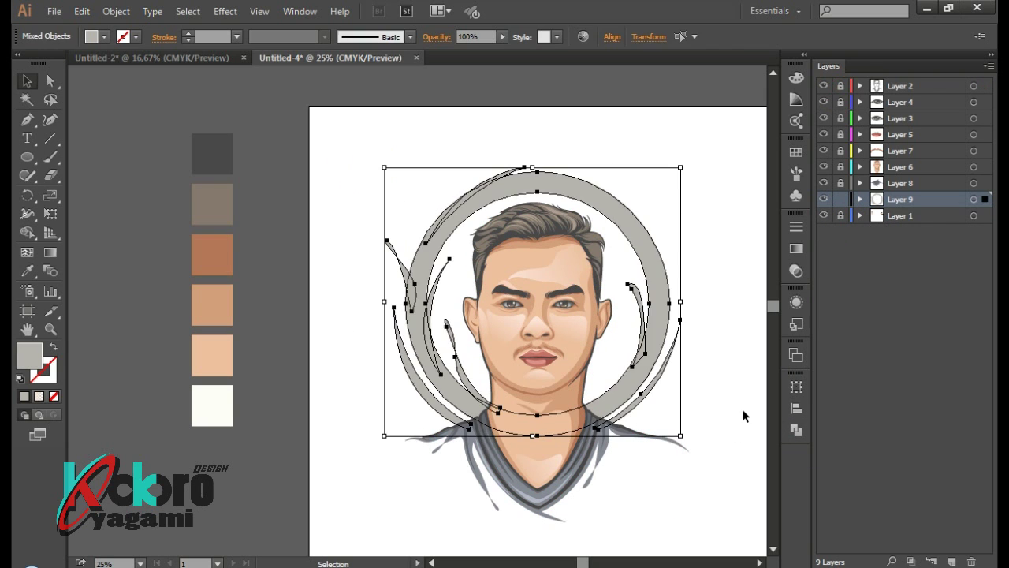
left_click(796, 431)
left_click(612, 408)
Draw a cutting curve along the top of the ring
key("ctrl+equal")
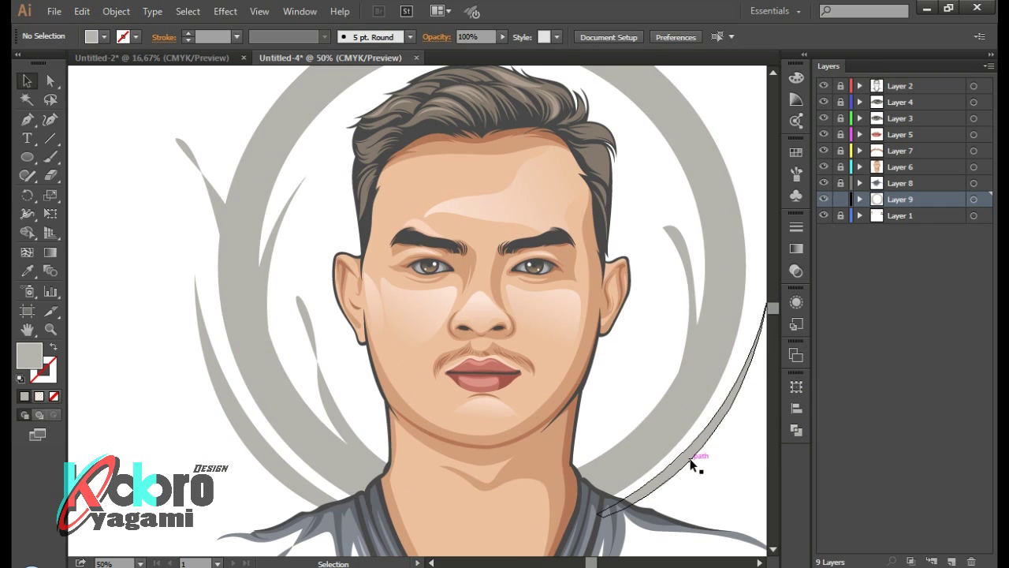
scroll(541, 284, "up", 3)
left_click(588, 177)
left_click_drag(272, 291, 224, 387)
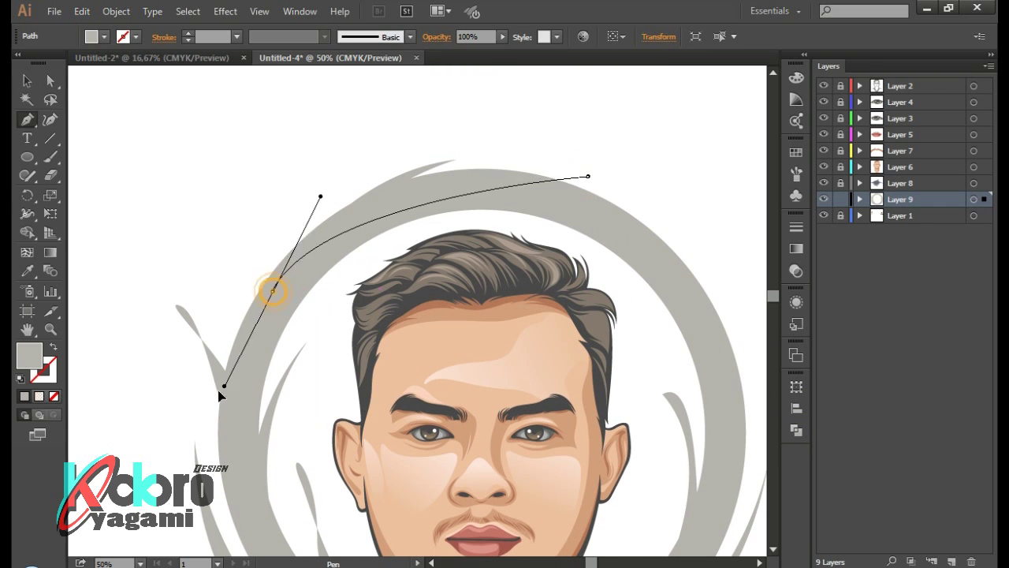
left_click(272, 291)
scroll(442, 300, "down", 1)
scroll(441, 300, "right", 2)
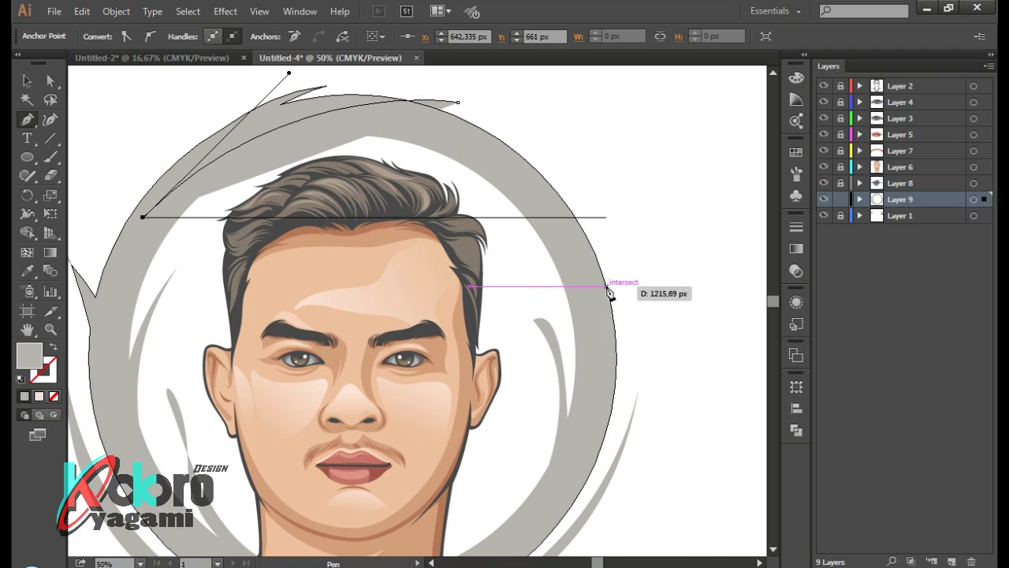
left_click(613, 267)
left_click_drag(612, 268, 414, 175)
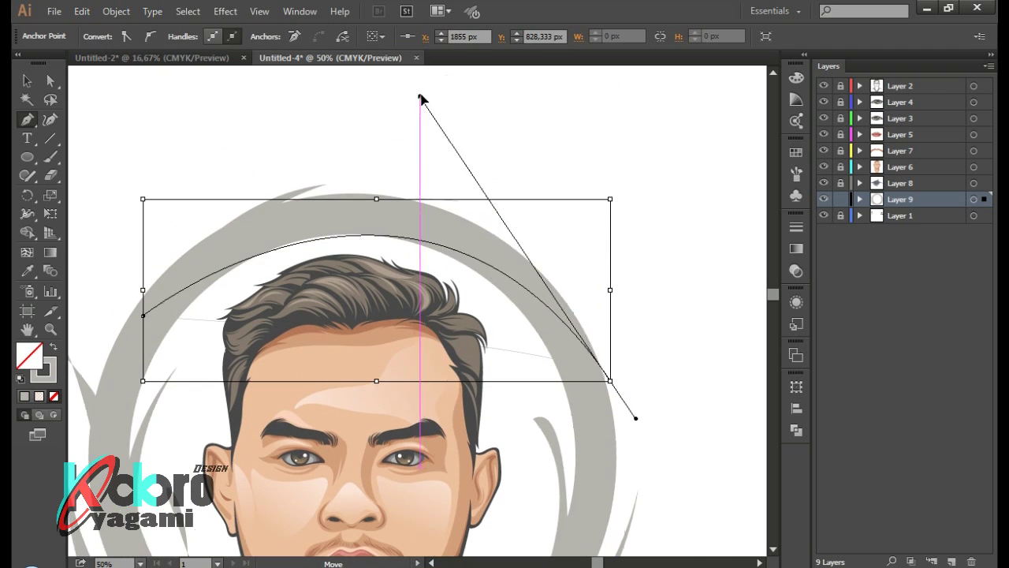
scroll(489, 166, "down", 1)
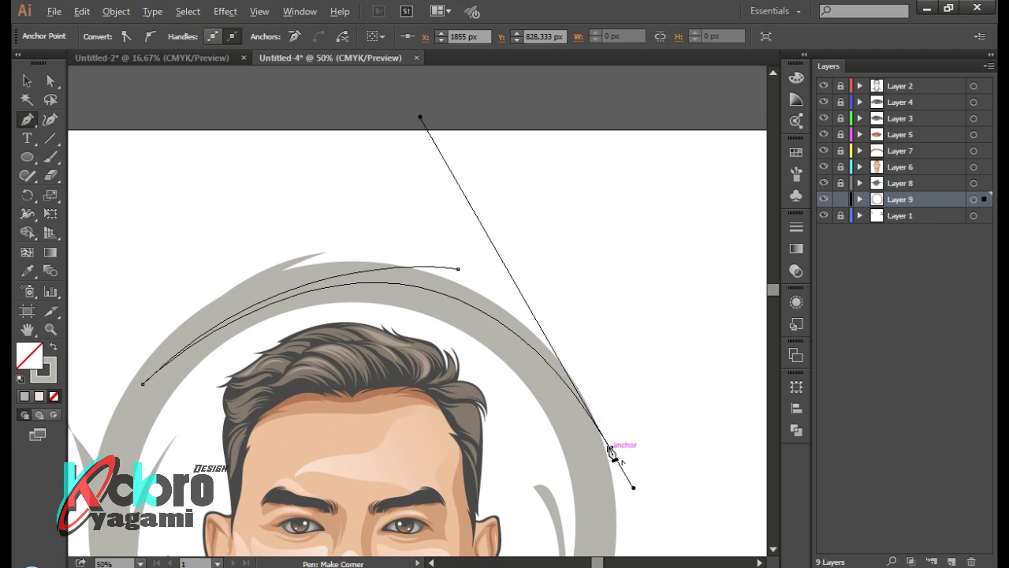
scroll(473, 237, "down", 1)
Select the cutting curve with the grey ring and try a Pathfinder cut
key("v")
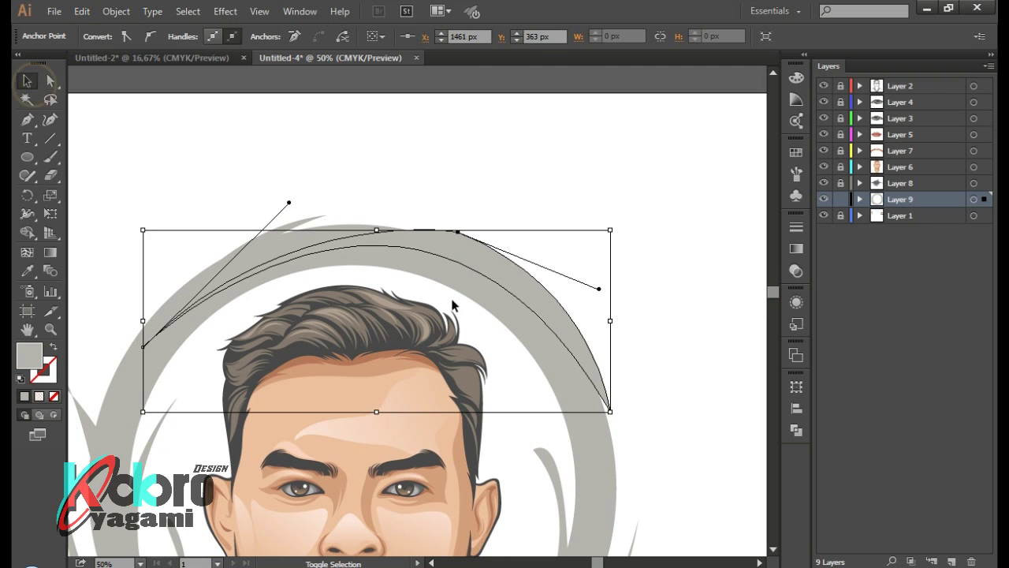
left_click(489, 264, "shift")
left_click(796, 430)
left_click(645, 410)
key("ctrl+minus")
key("ctrl+minus")
key("ctrl+minus")
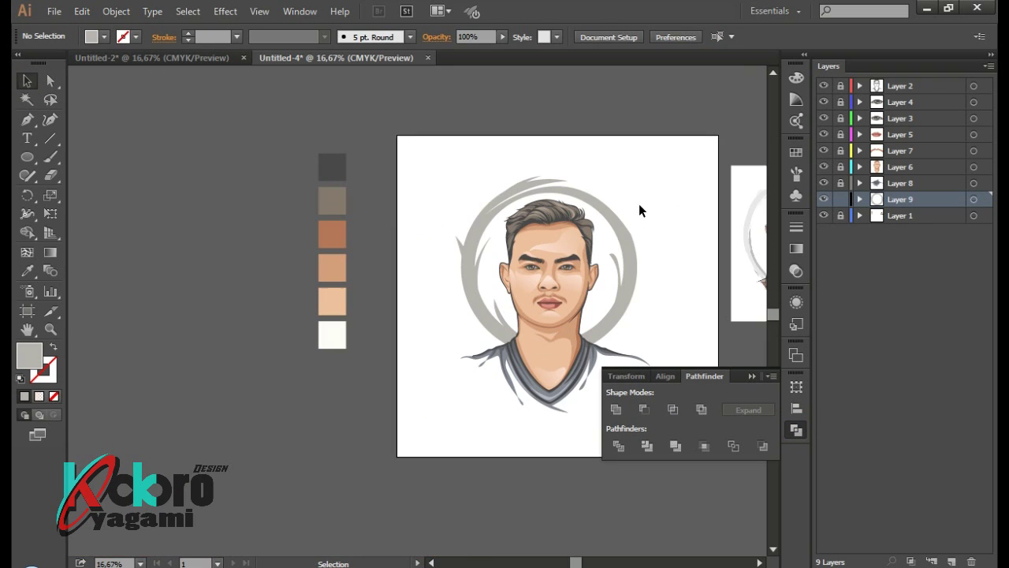
key("ctrl+z")
left_click(681, 259)
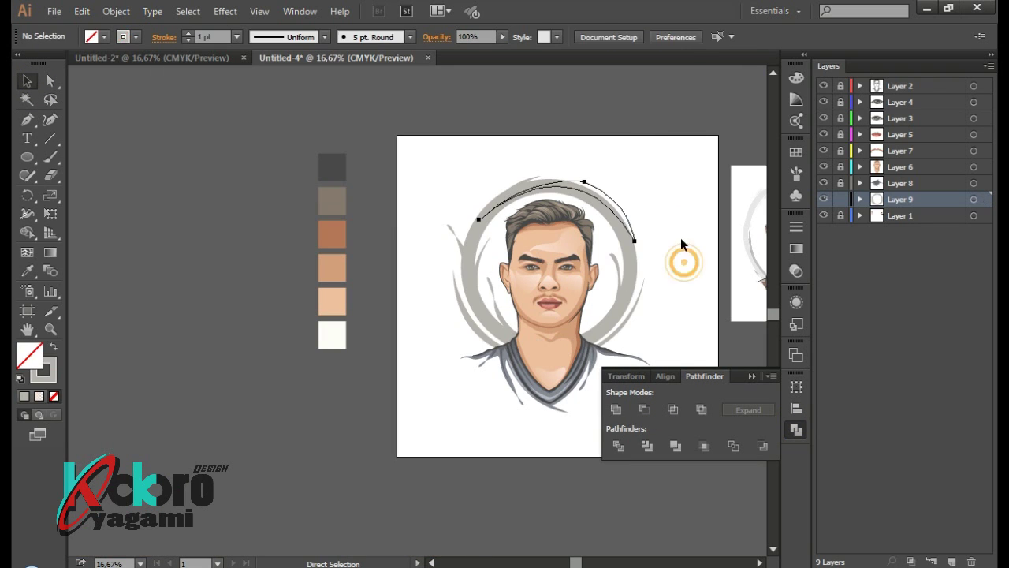
scroll(681, 238, "up", 1)
Draw a thin curve from the ring's top down its left side
scroll(580, 211, "up", 2)
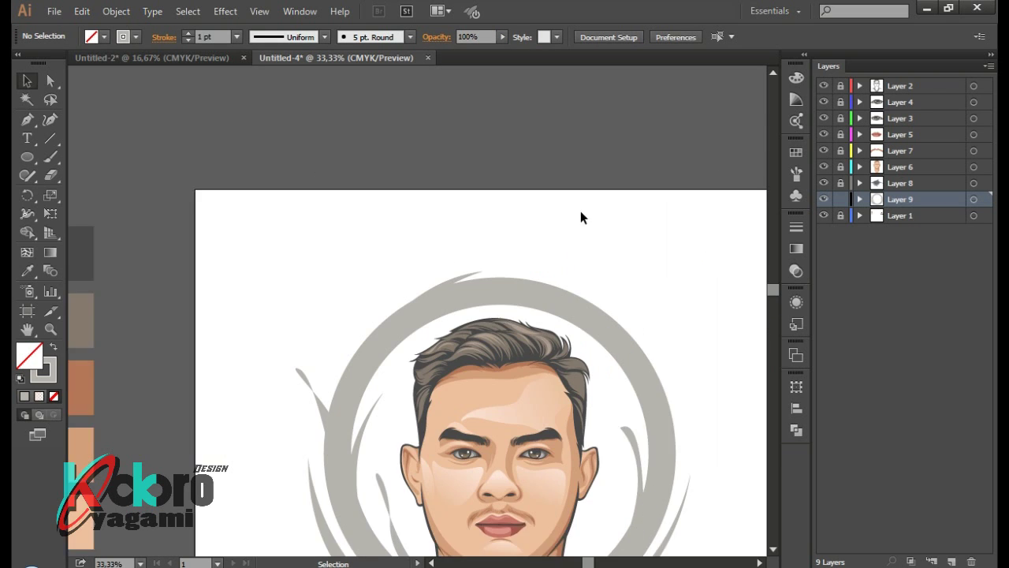
scroll(580, 210, "up", 1)
key("p")
left_click(444, 264)
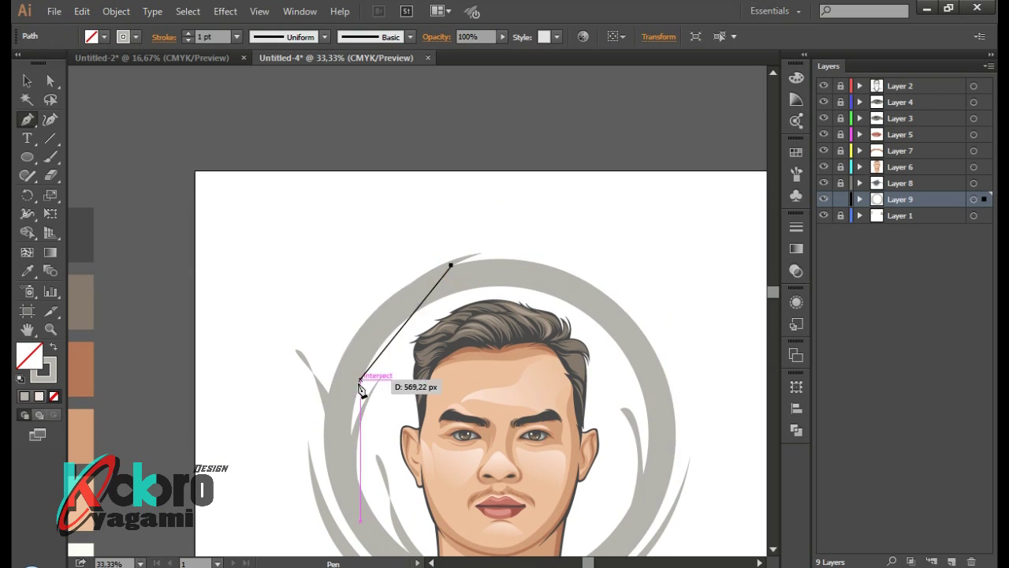
scroll(360, 387, "down", 2)
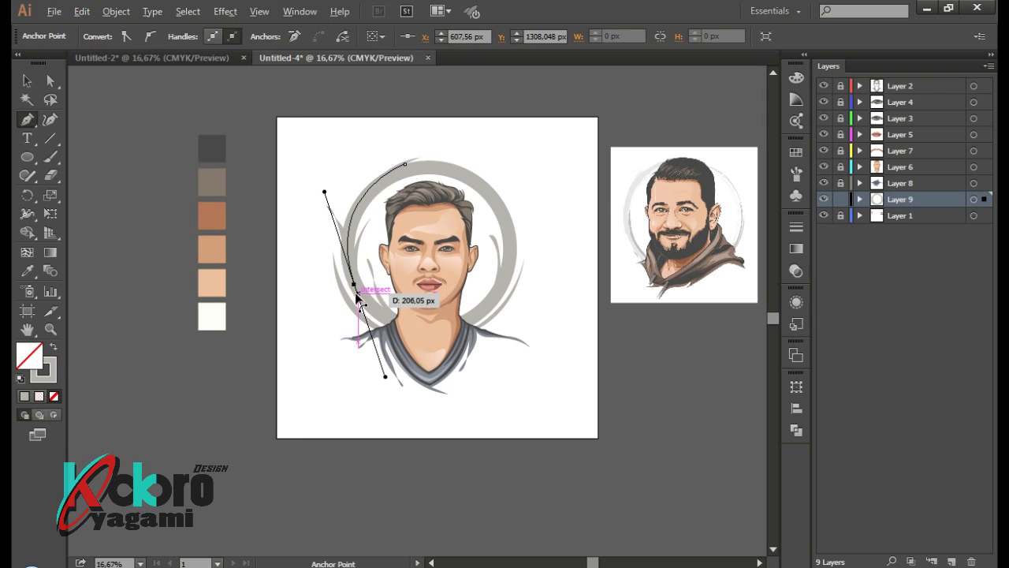
scroll(465, 158, "up", 2)
left_click_drag(466, 203, 616, 164)
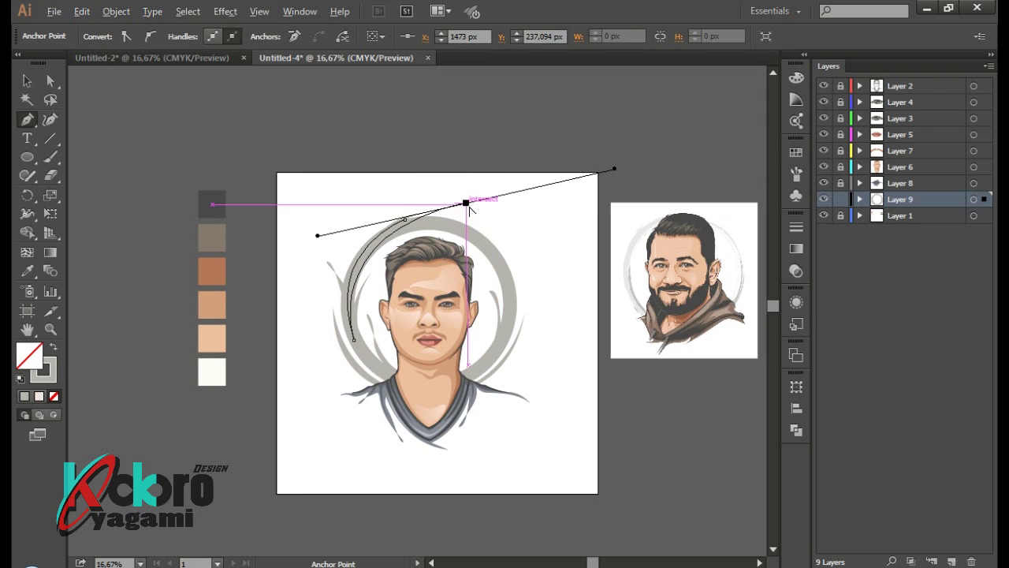
left_click(553, 214, "ctrl")
Ungroup the ring with the new curve and combine them with Pathfinder
left_click(509, 319, "ctrl")
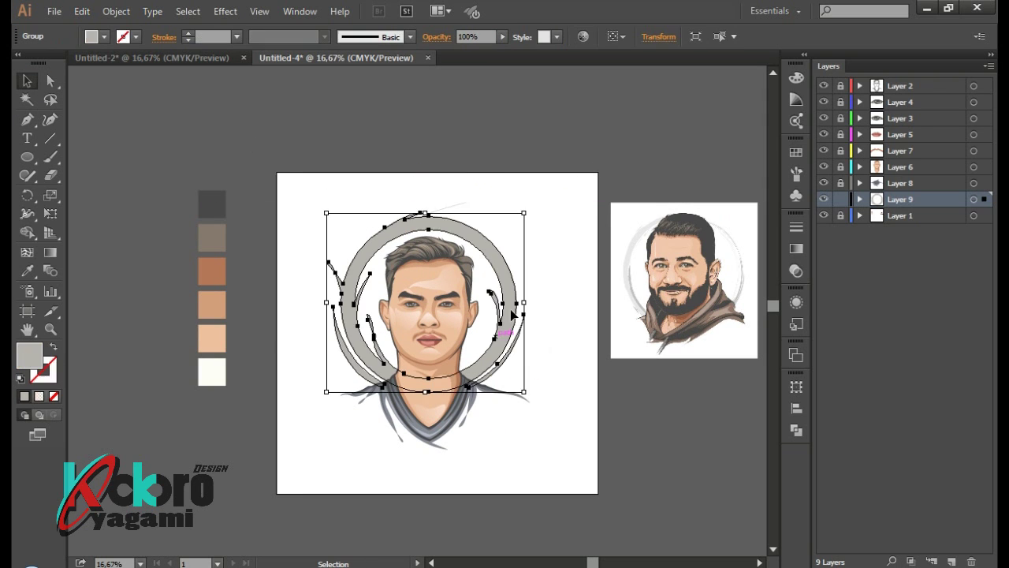
right_click(508, 319)
left_click(589, 413)
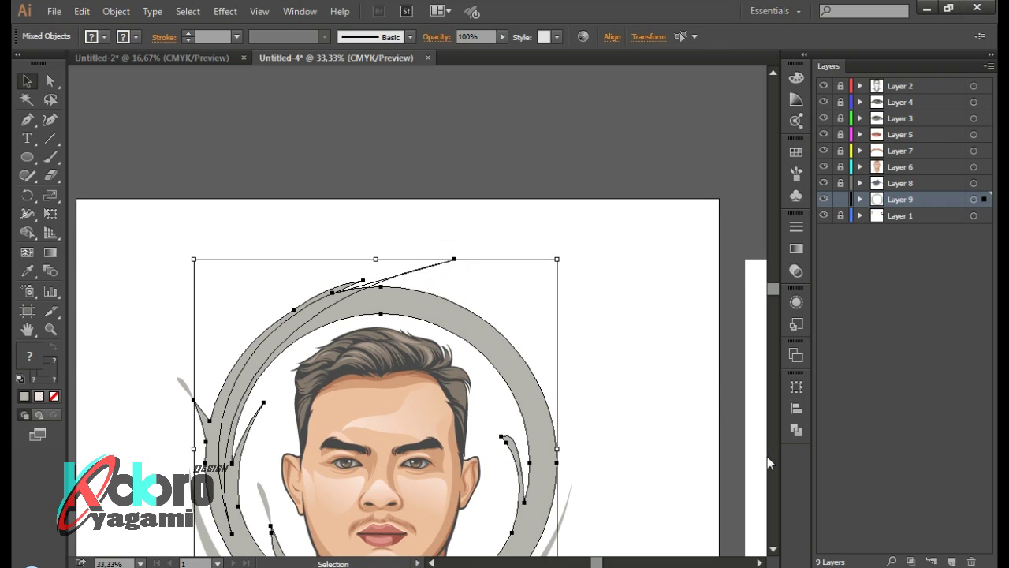
left_click(796, 430)
scroll(562, 296, "down", 2)
scroll(406, 169, "up", 1)
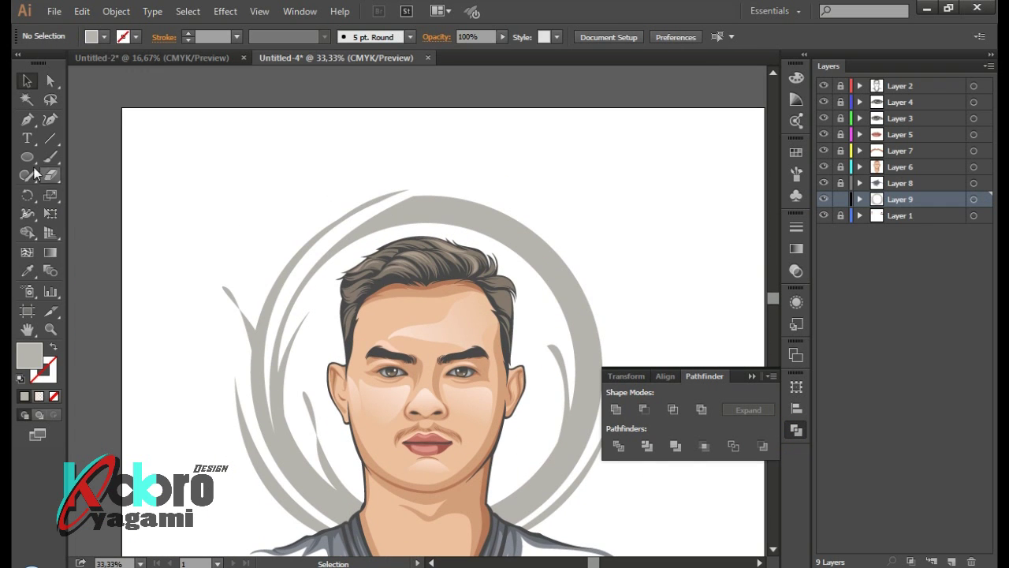
scroll(172, 231, "up", 1)
left_click(394, 271, "ctrl")
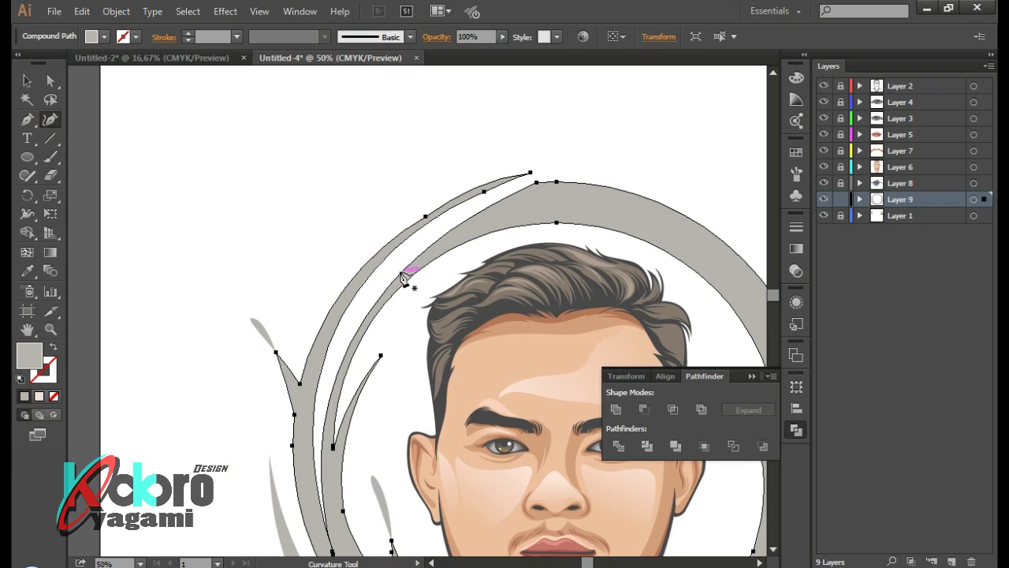
left_click(402, 276)
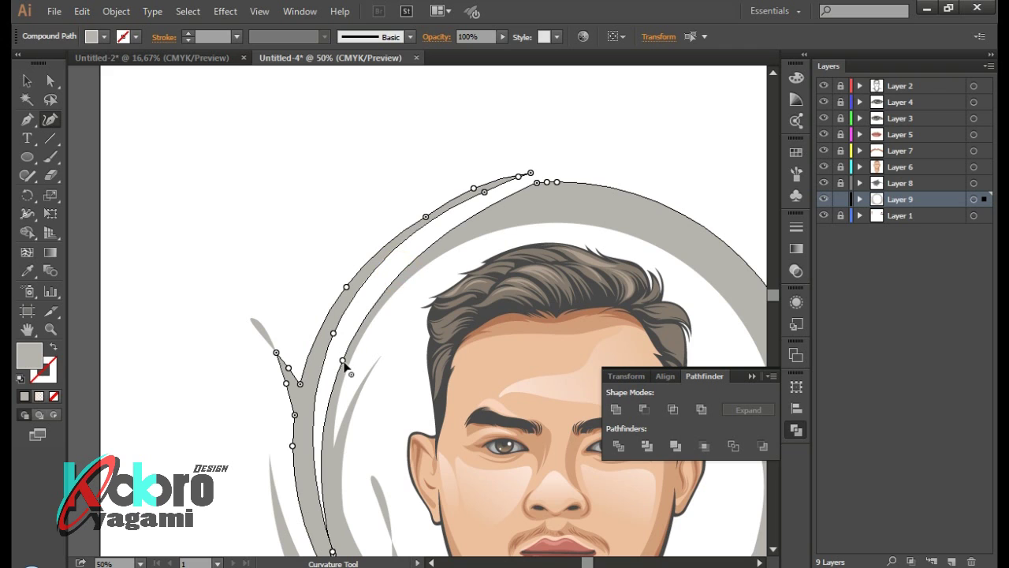
Delete the extra tip anchor and smooth where the swoosh meets the ring
key("p")
left_click(537, 183)
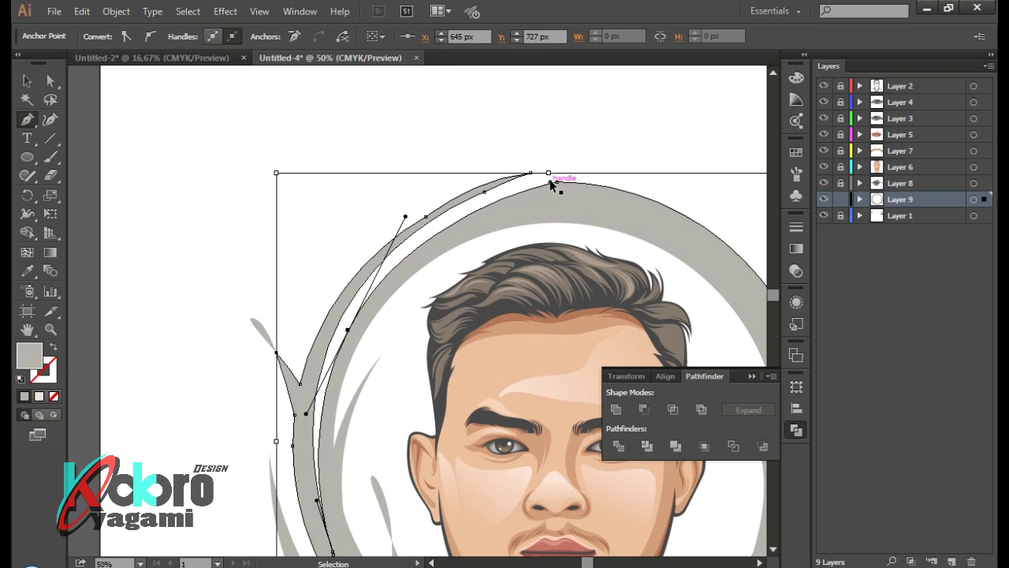
left_click_drag(551, 184, 519, 185)
left_click(670, 130, "ctrl")
key("ctrl+0")
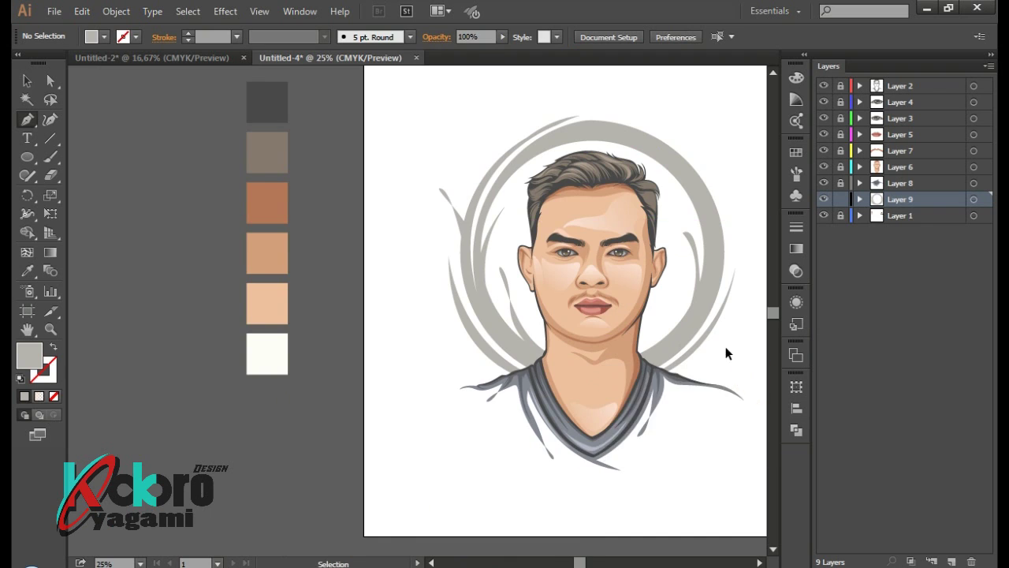
scroll(670, 315, "down", 1)
Draw a curved stroke shape rising above the left shoulder and curving back to the collar
scroll(676, 305, "up", 2)
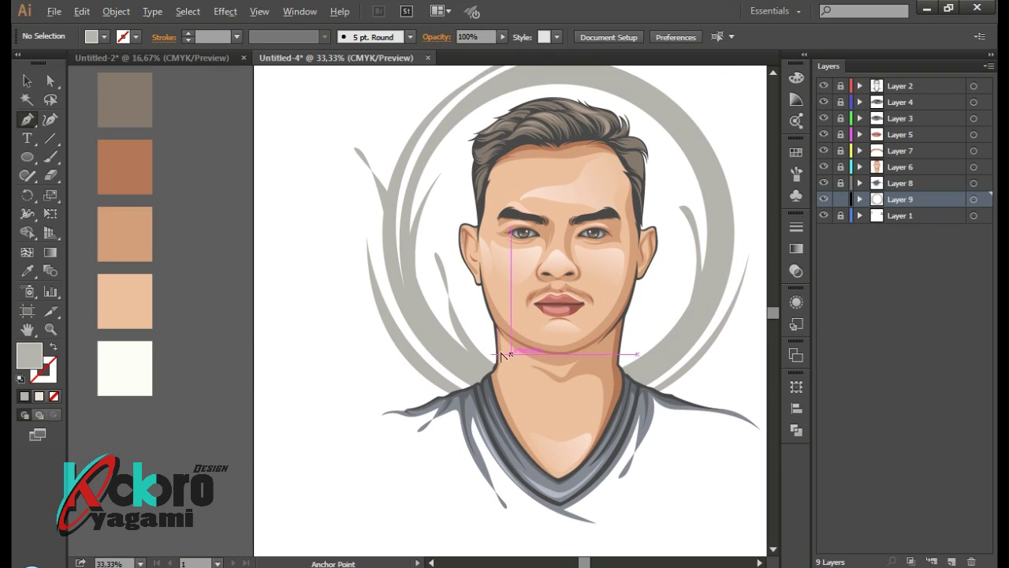
left_click(505, 357)
scroll(504, 356, "up", 1)
scroll(495, 423, "up", 1)
mouse_move(324, 222)
left_mouse_down()
mouse_move(310, 197)
mouse_move(347, 298)
left_mouse_up()
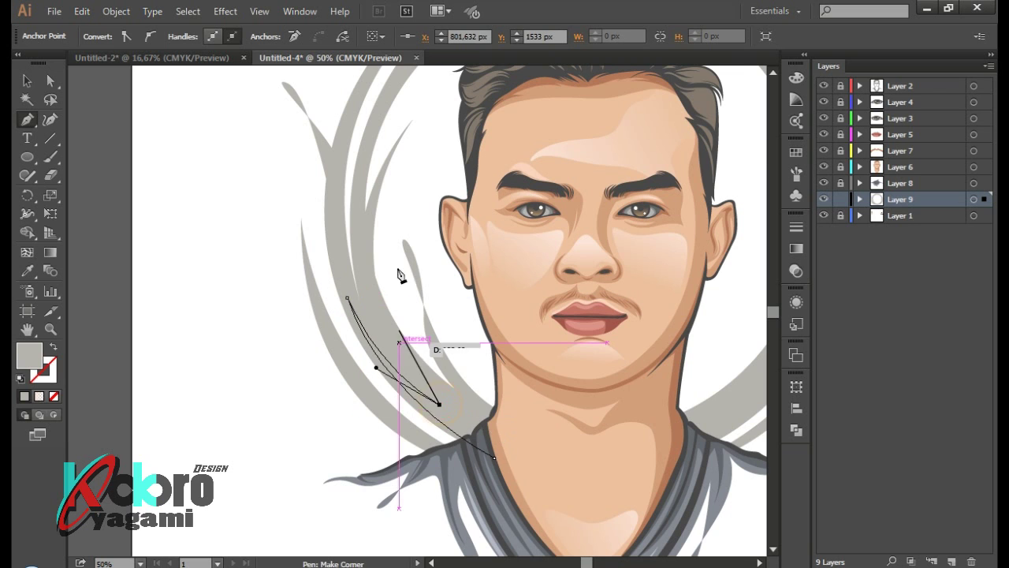
scroll(400, 274, "up", 1)
left_click_drag(375, 160, 368, 300)
scroll(495, 443, "down", 1)
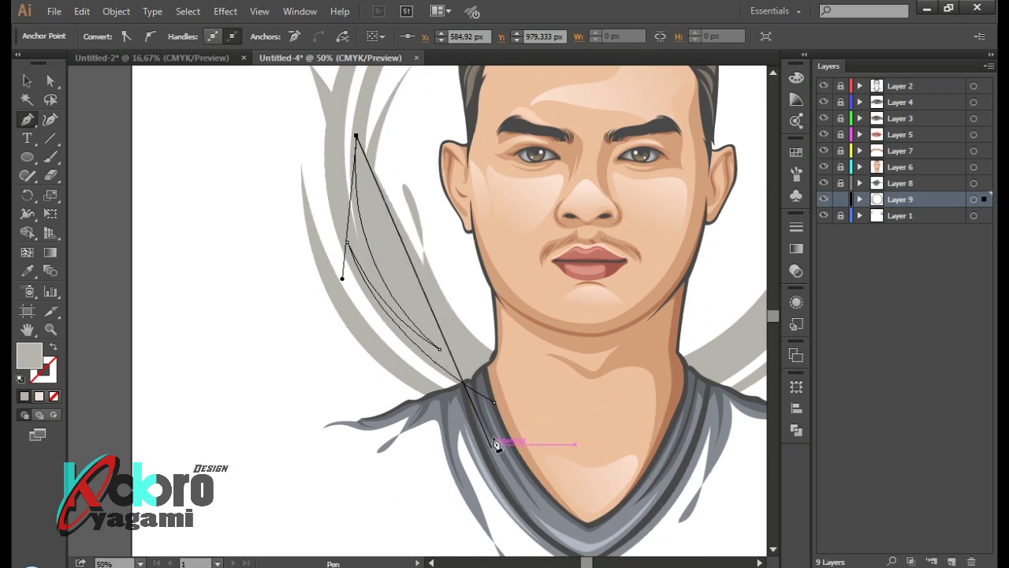
left_click_drag(498, 378, 643, 447)
Set the fill colour to light gray B7B2AE
double_click(29, 356)
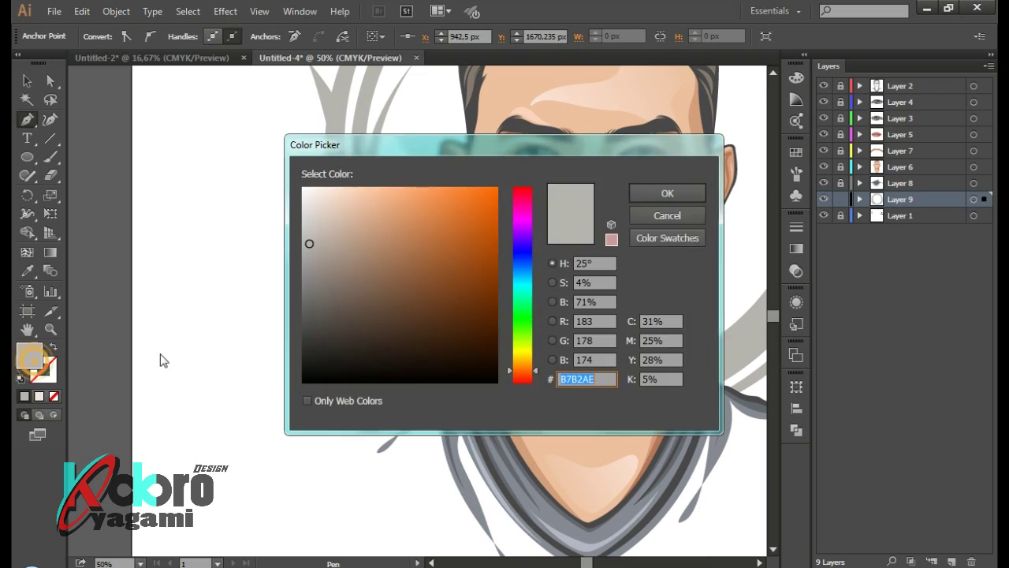
left_click(697, 190)
scroll(534, 349, "down", 3)
scroll(514, 288, "up", 1)
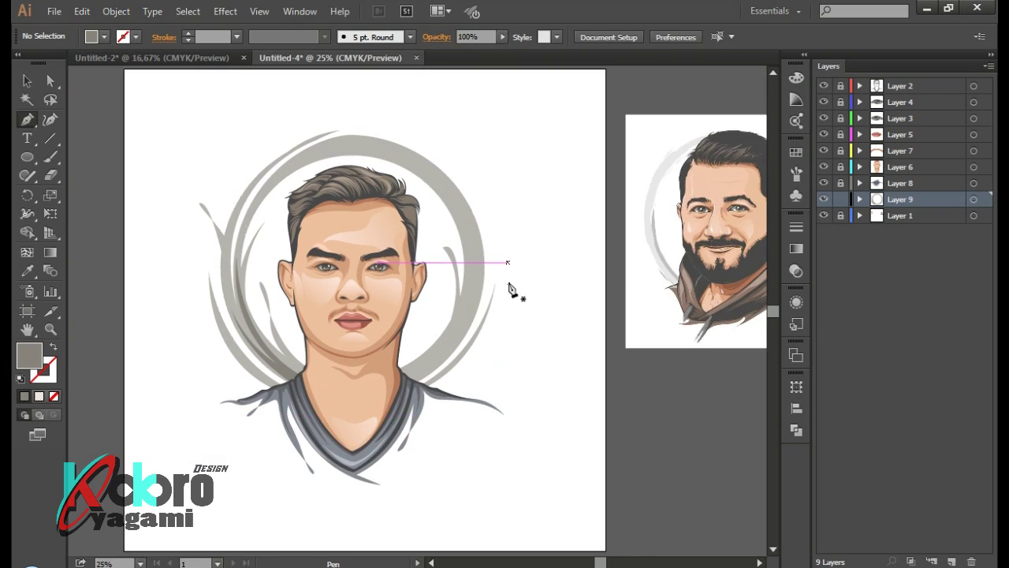
scroll(506, 327, "up", 1)
Draw a tapered gray swoosh curving off the ring beside the neck
left_click_drag(422, 405, 481, 314)
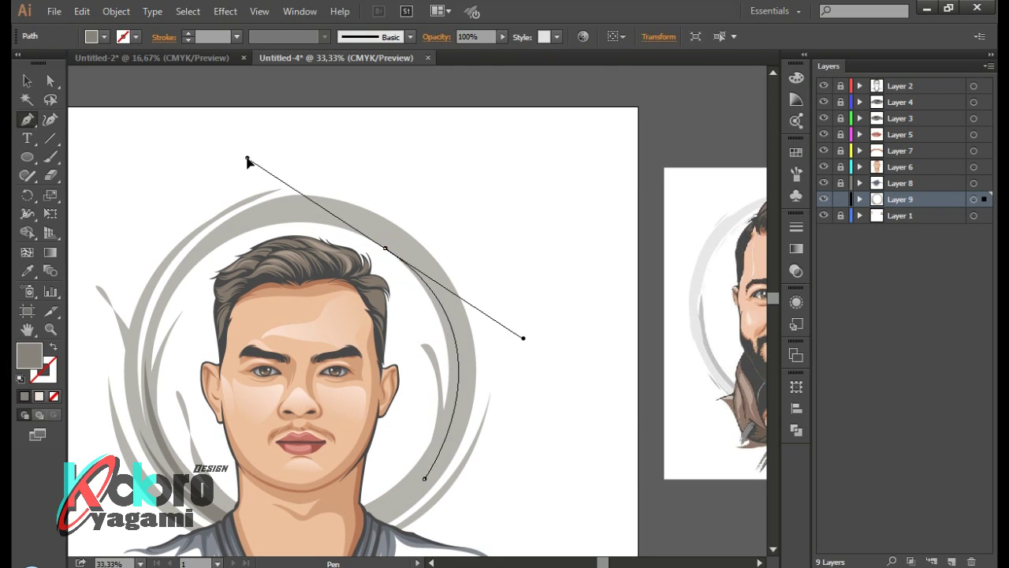
left_click_drag(352, 447, 460, 329)
left_click(455, 321)
left_click_drag(359, 479, 385, 477)
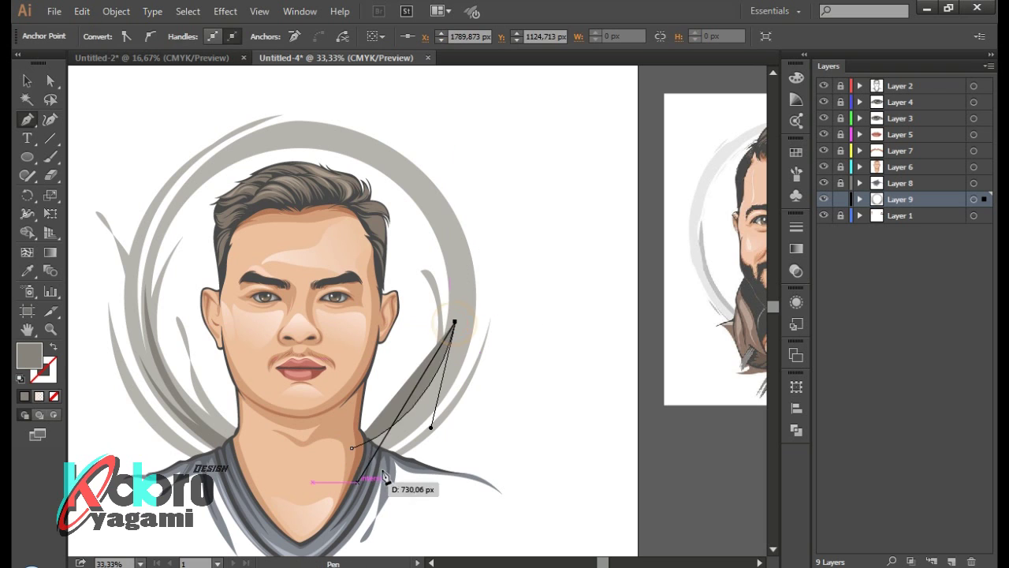
left_click_drag(244, 499, 245, 498)
left_click(352, 457)
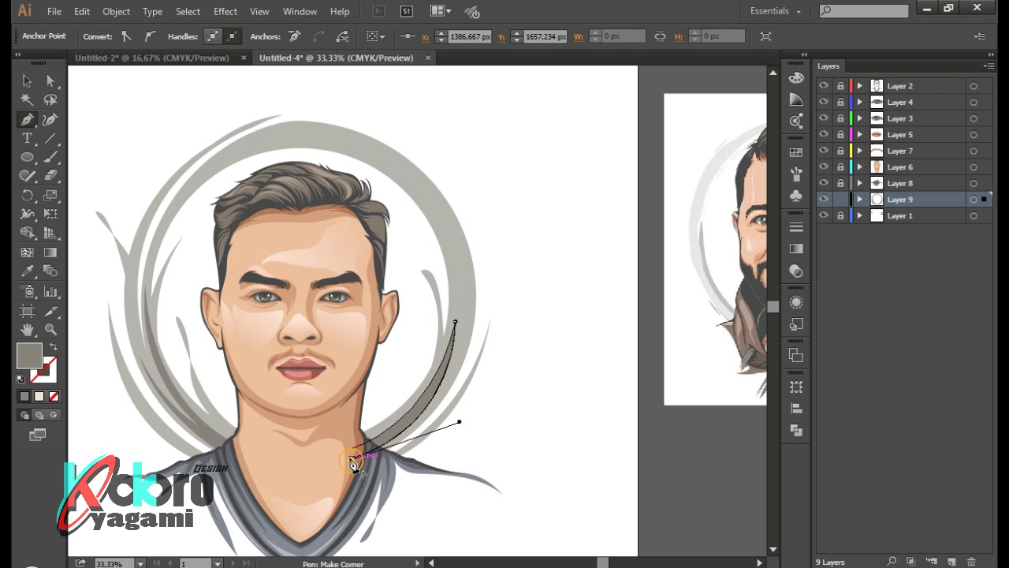
left_click(556, 315, "ctrl")
Add a small swoosh flicking up from the ring's upper right
scroll(568, 236, "up", 2)
scroll(568, 268, "down", 2)
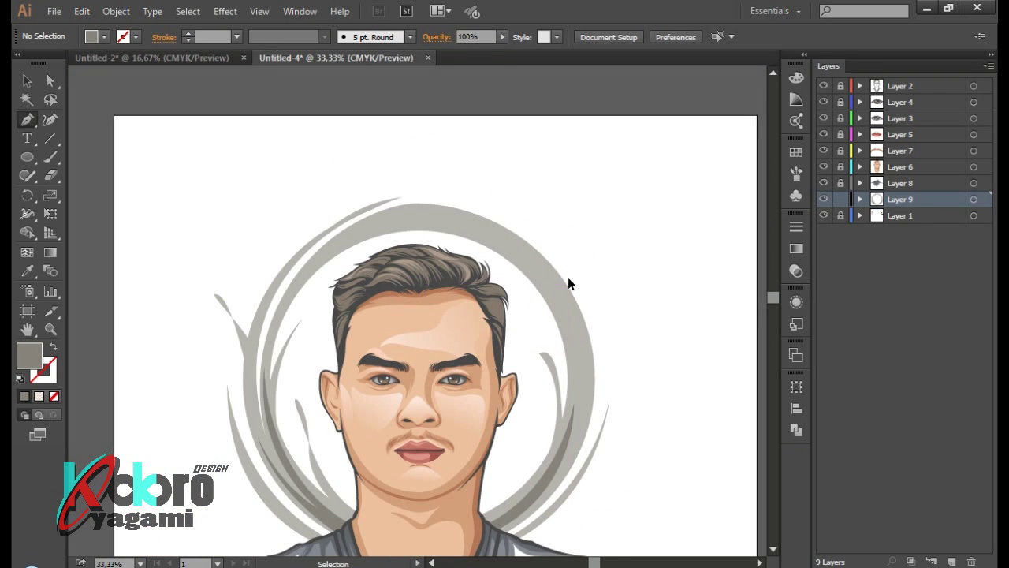
left_click(576, 317, "ctrl")
scroll(599, 284, "down", 2)
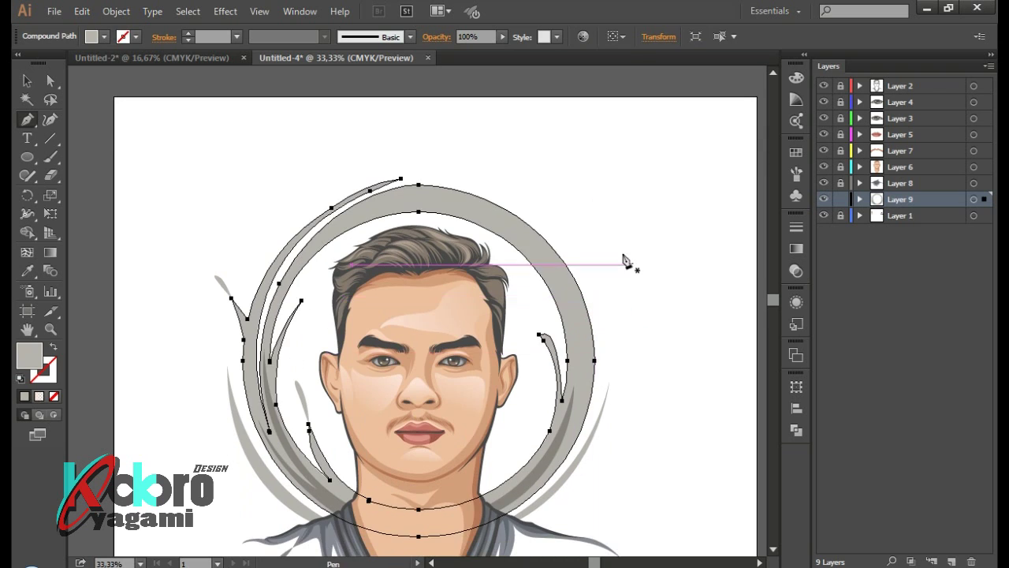
left_click_drag(584, 205, 611, 207)
left_click(577, 317)
left_click(669, 315, "ctrl")
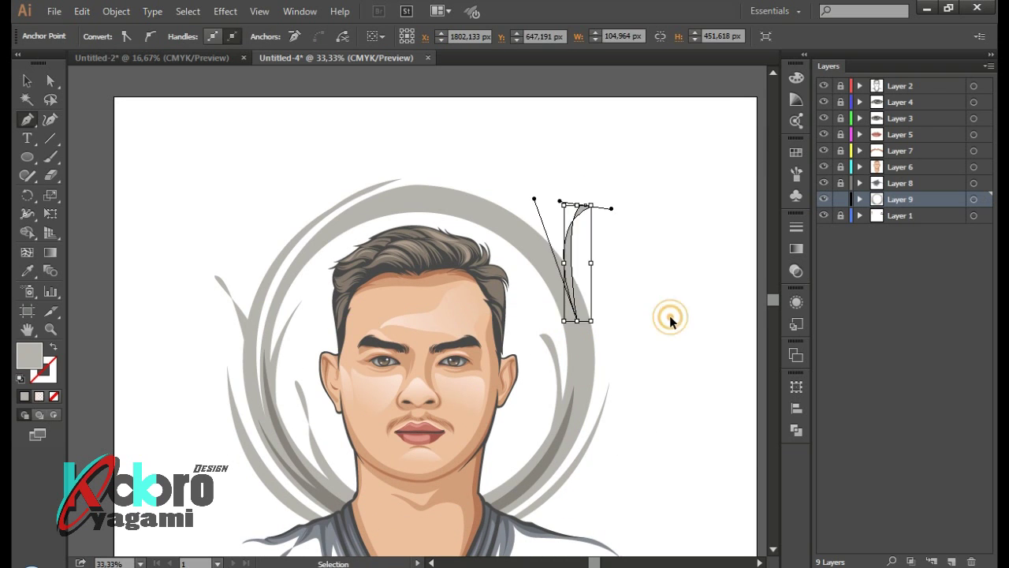
scroll(669, 308, "down", 1)
scroll(669, 307, "down", 1)
scroll(671, 307, "right", 2)
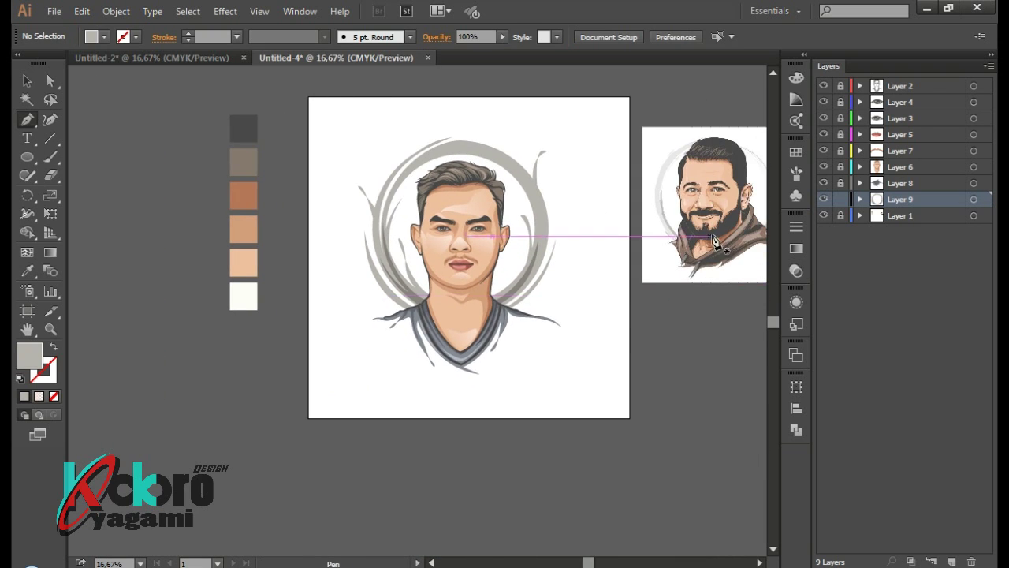
Draw pointed brush-stroke strands flaring out along the left shoulder
scroll(544, 181, "up", 1)
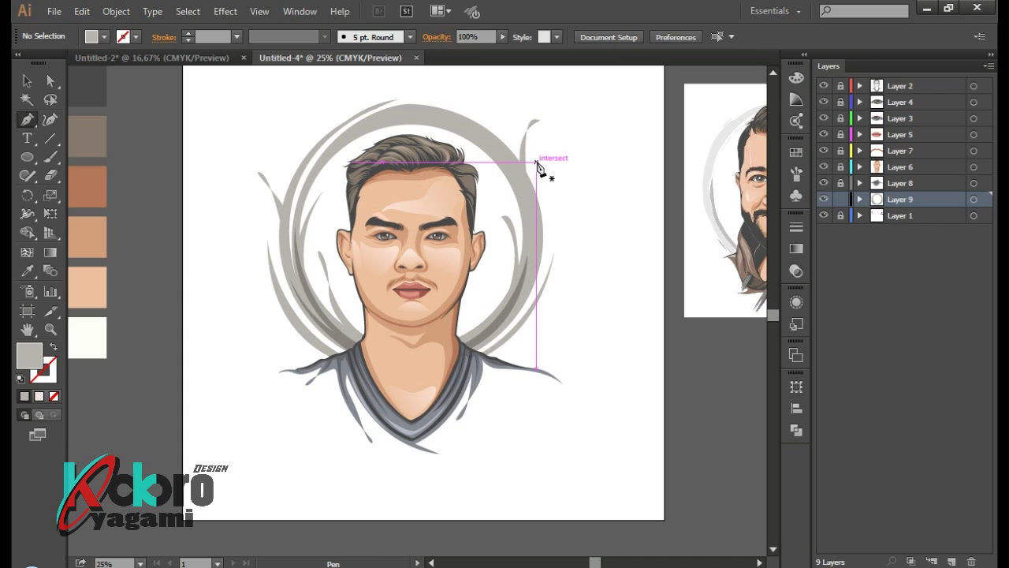
scroll(536, 164, "right", 1)
scroll(537, 166, "right", 2)
scroll(516, 178, "down", 1)
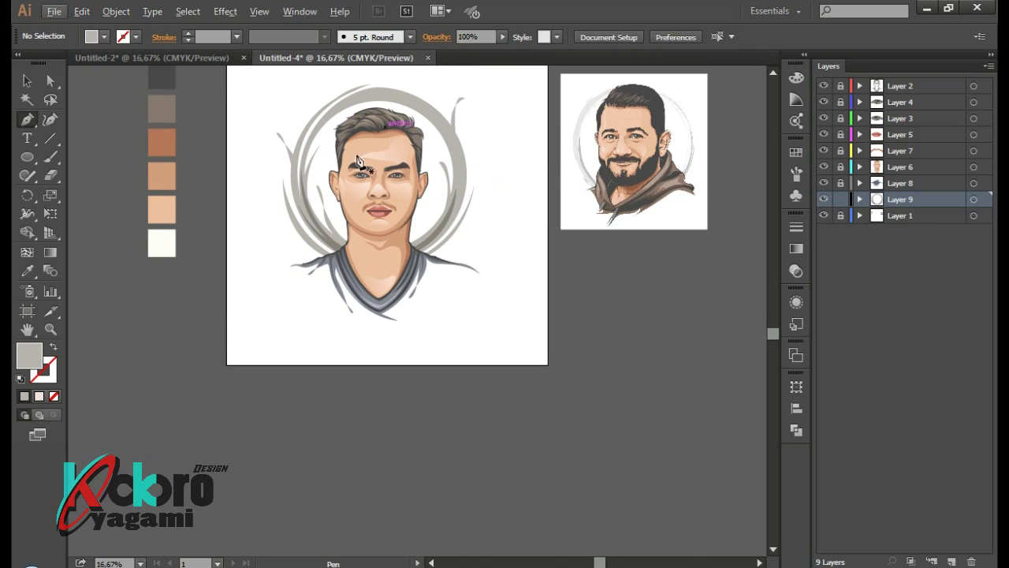
scroll(351, 213, "up", 1)
scroll(292, 249, "up", 1)
scroll(268, 276, "left", 1)
scroll(234, 298, "up", 2)
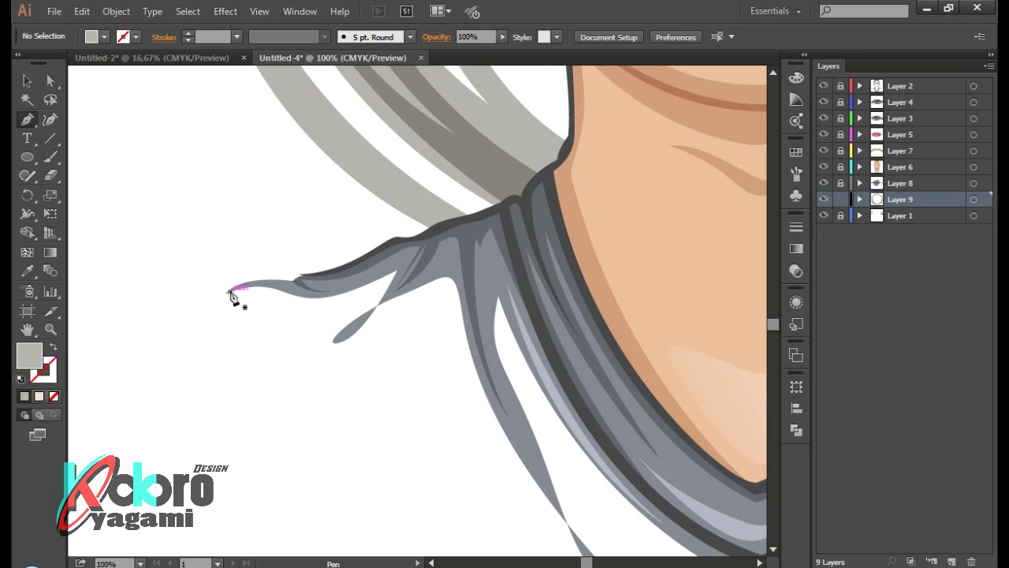
scroll(214, 319, "down", 1)
left_click_drag(198, 336, 226, 417)
left_click(198, 336, "alt")
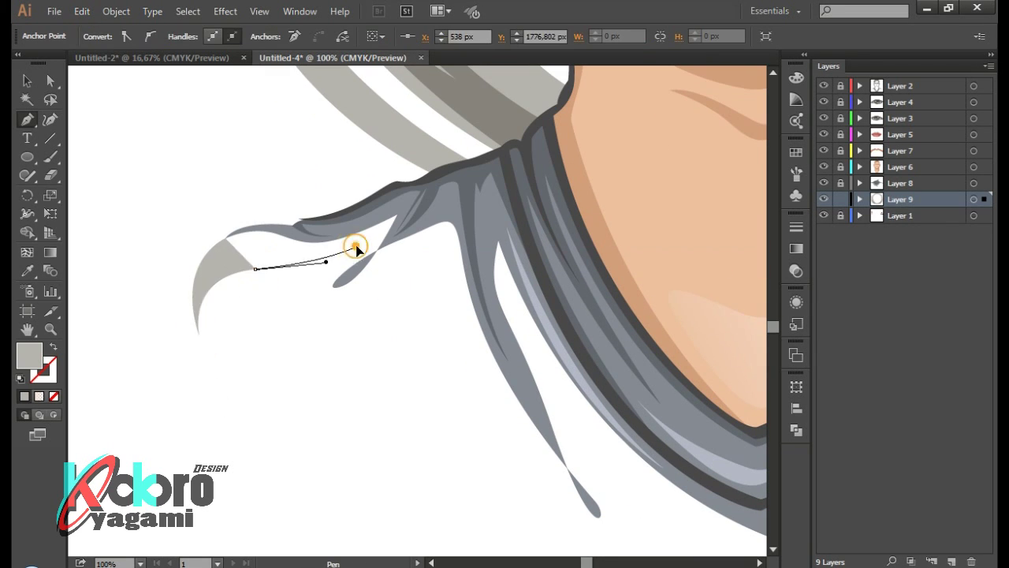
left_click_drag(316, 382, 352, 469)
left_click(347, 301)
left_click(424, 250)
left_click(410, 305)
left_click(436, 246)
scroll(474, 284, "down", 2)
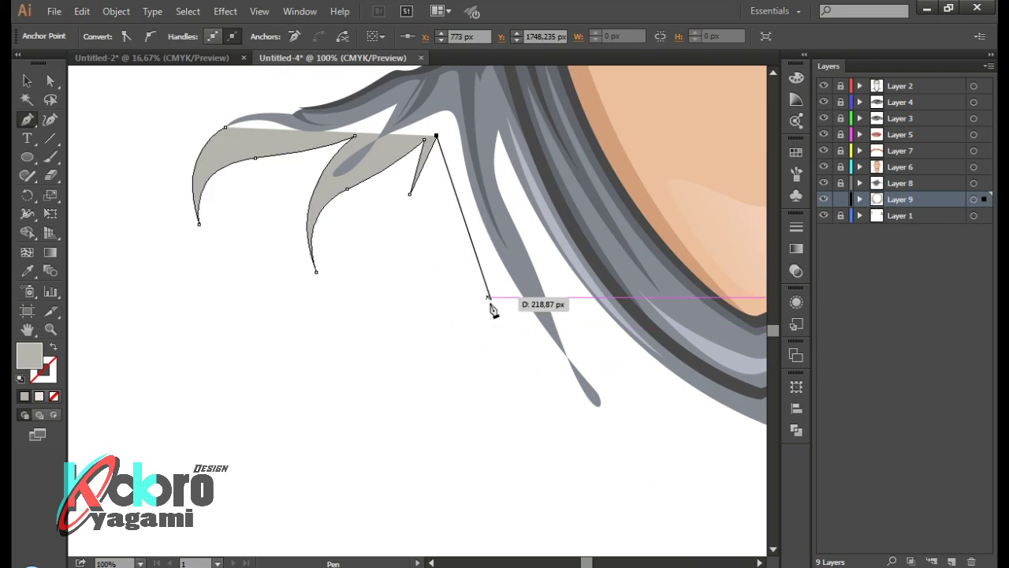
left_click_drag(502, 319, 571, 411)
left_click(501, 319, "alt")
left_click_drag(459, 164, 468, 75)
left_click(460, 165, "alt")
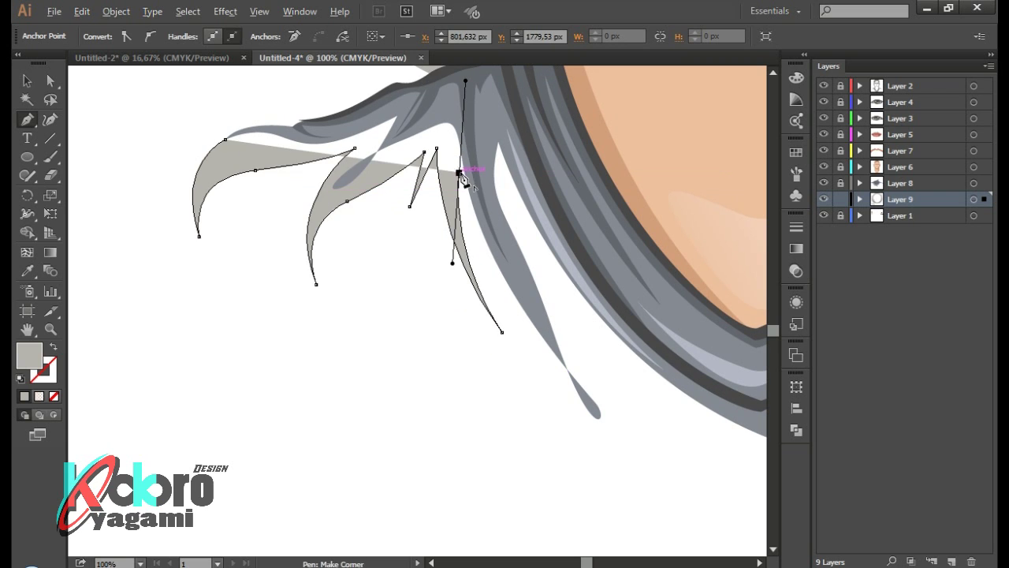
Extend long curved strands across the bottom of the collar
key("ctrl+minus")
scroll(490, 356, "up", 1)
left_click_drag(490, 356, 626, 417)
left_click_drag(372, 226, 346, 150)
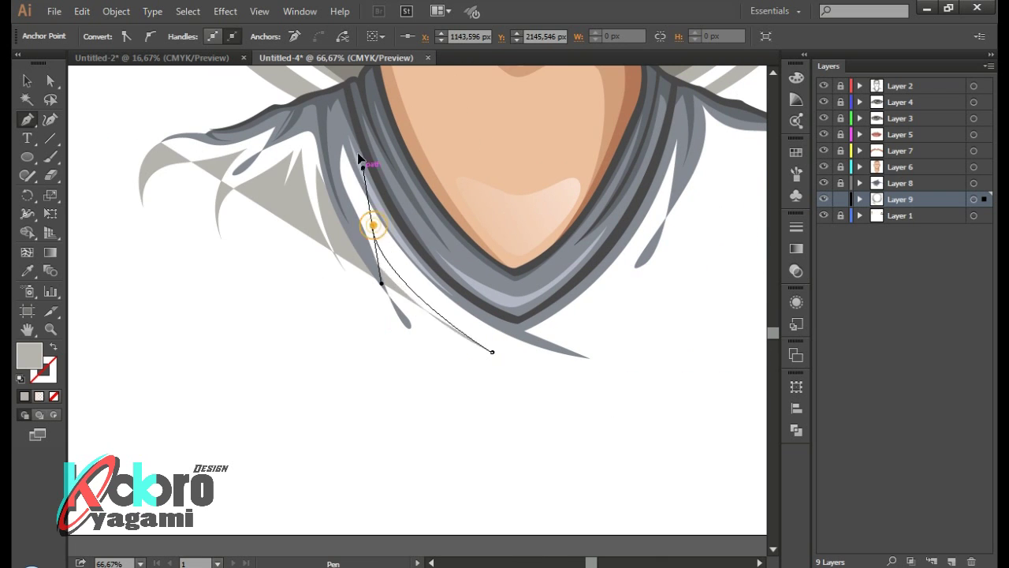
left_click(505, 313, "ctrl")
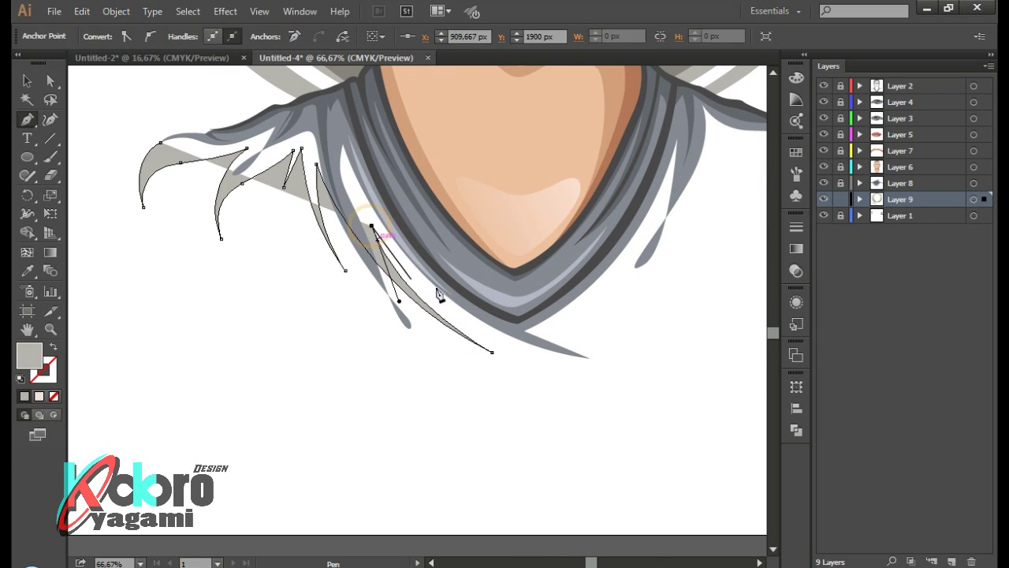
left_click(372, 226)
left_click_drag(518, 313, 599, 291)
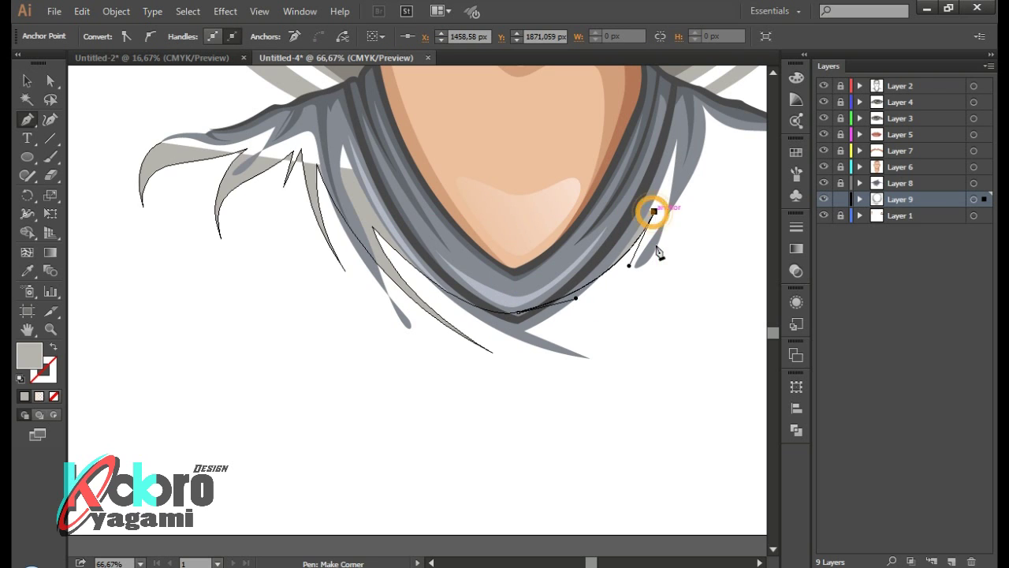
Draw strands curving out along the right collar and right shoulder
left_click(653, 213, "ctrl")
scroll(671, 244, "up", 2)
scroll(671, 244, "right", 3)
left_click(518, 310)
left_click_drag(587, 194, 583, 151)
left_click(664, 205)
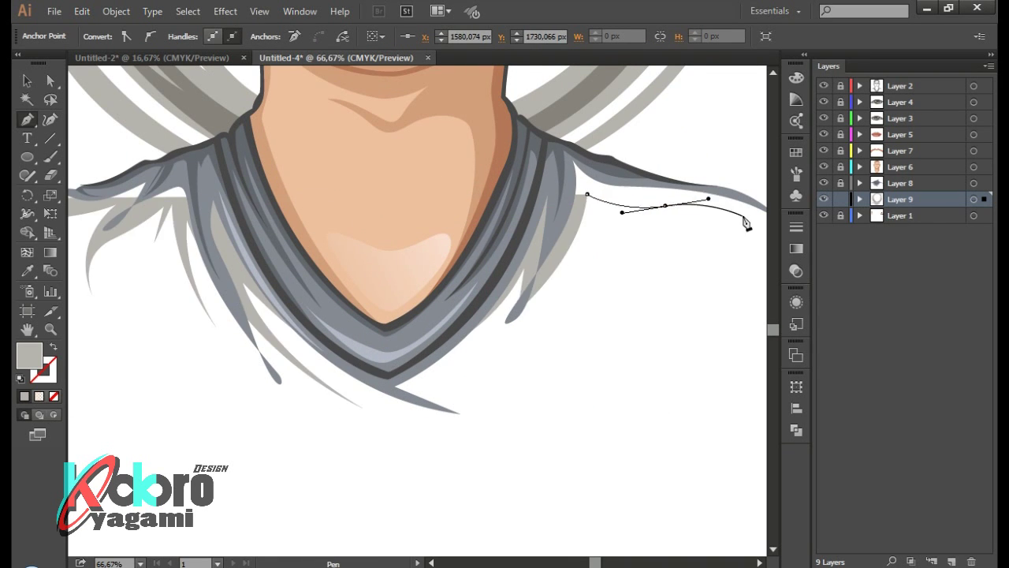
scroll(631, 350, "right", 3)
left_click_drag(609, 280, 617, 300)
left_click_drag(513, 198, 450, 176)
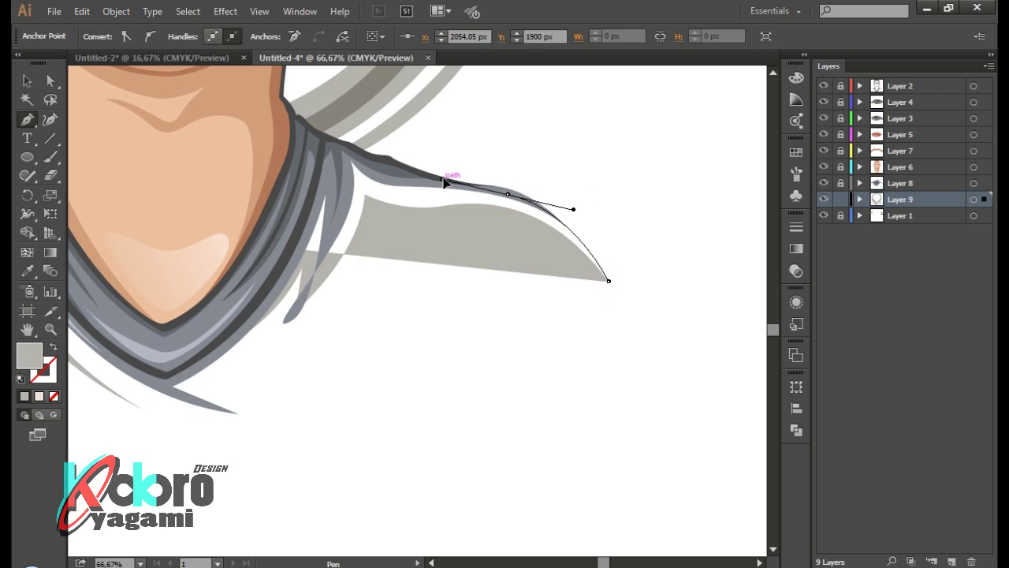
left_click(322, 149)
Trace the outline back along the shoulder and close the brush-stroke shape
key("ctrl+minus")
left_click(238, 160)
key("ctrl+plus")
left_click(349, 247)
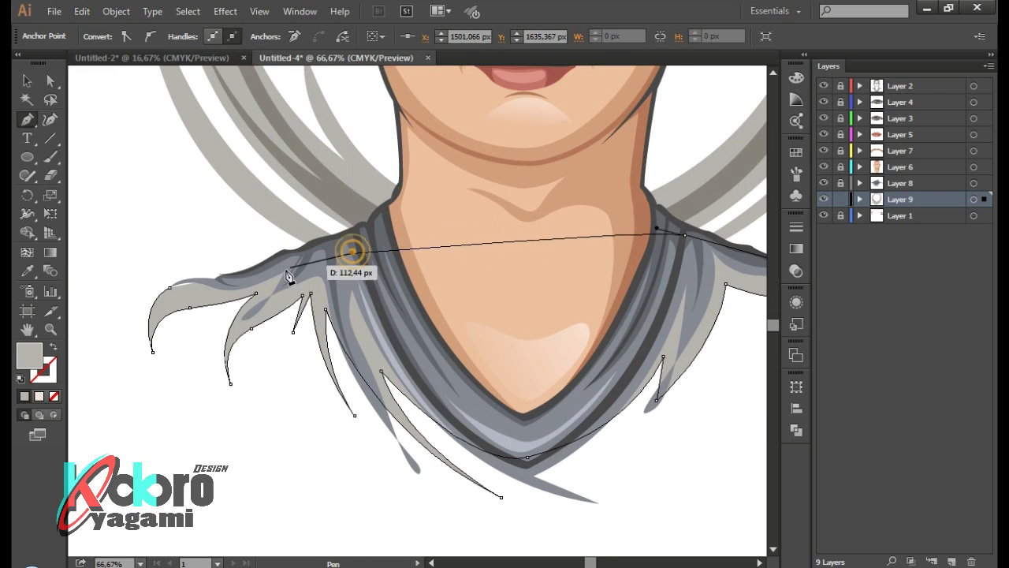
key("ctrl+plus")
key("ctrl+plus")
key("ctrl+plus")
left_click_drag(284, 310, 207, 310)
left_click(125, 326)
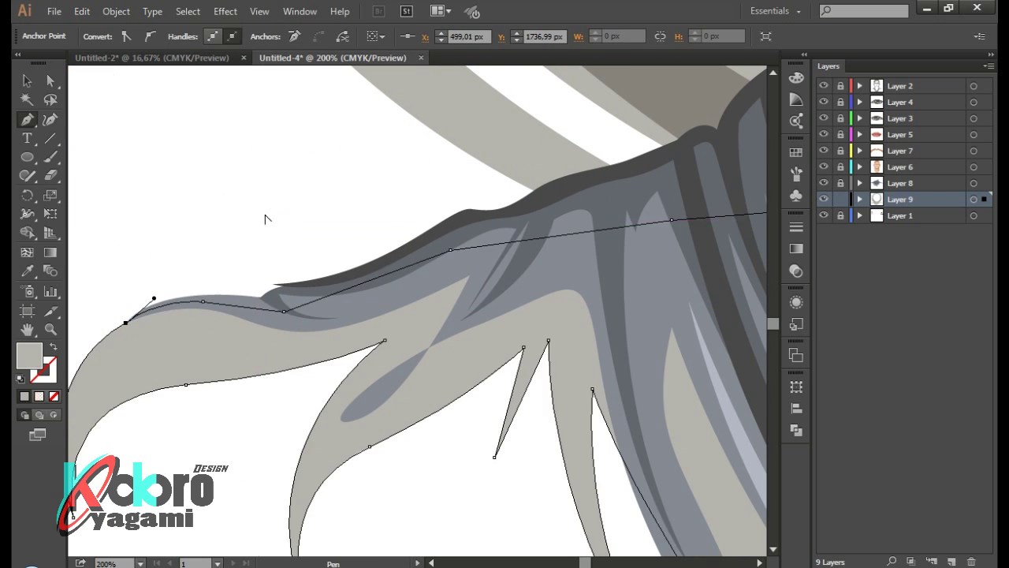
key("ctrl+shift+a")
key("ctrl+minus")
key("ctrl+minus")
key("ctrl+minus")
key("ctrl+minus")
key("ctrl+minus")
key("ctrl+minus")
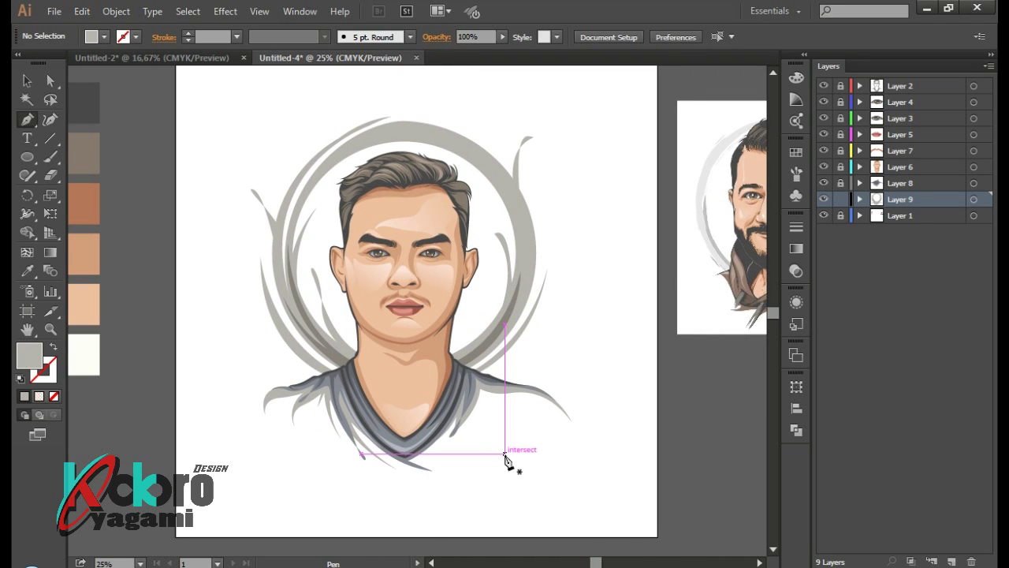
Draw a gray strand curving beneath the V-neck shirt
key("ctrl+plus")
left_click(494, 334)
left_click_drag(356, 448, 245, 469)
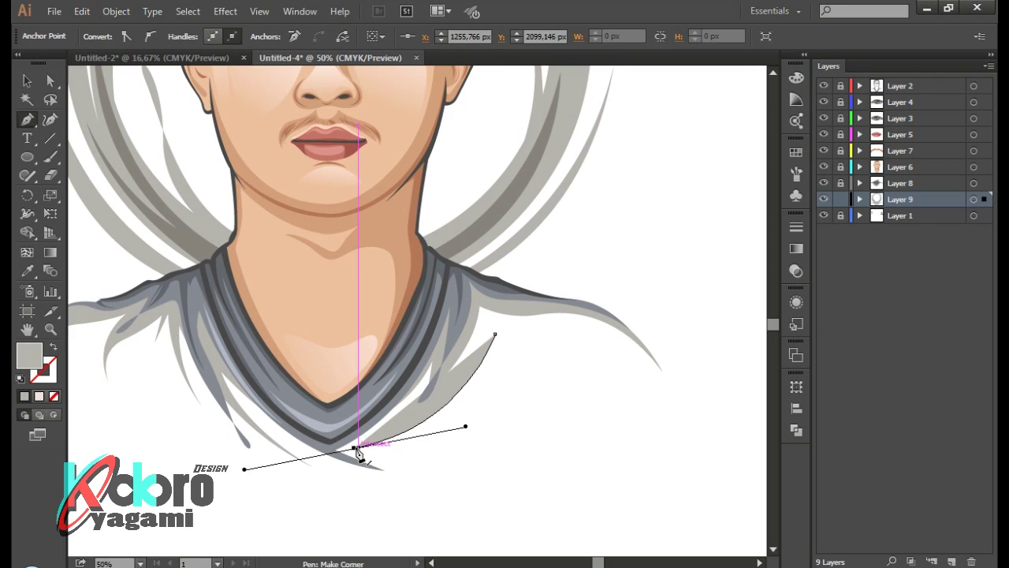
left_click(494, 335)
key("ctrl+shift+a")
key("ctrl+minus")
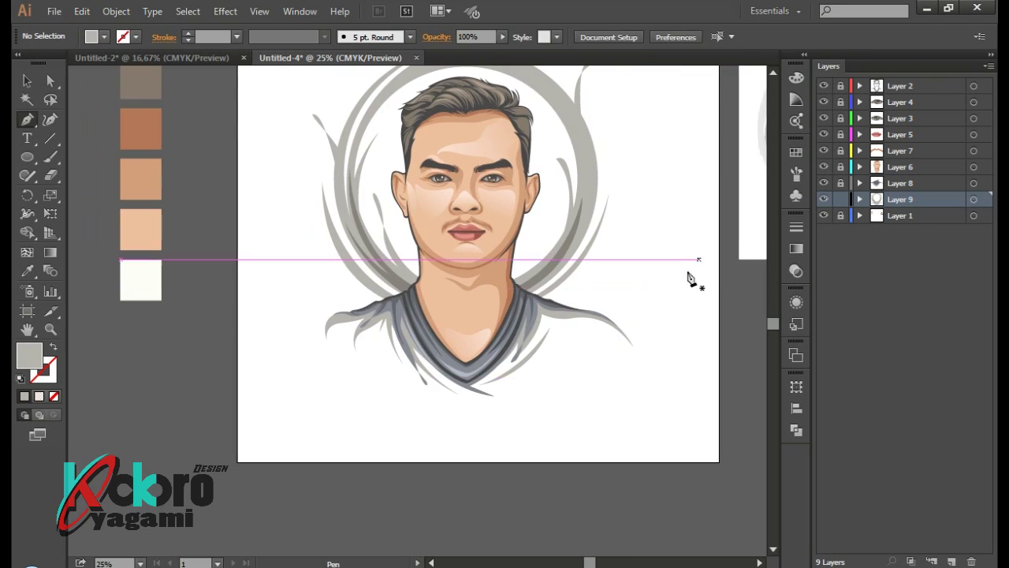
scroll(656, 280, "down", 1)
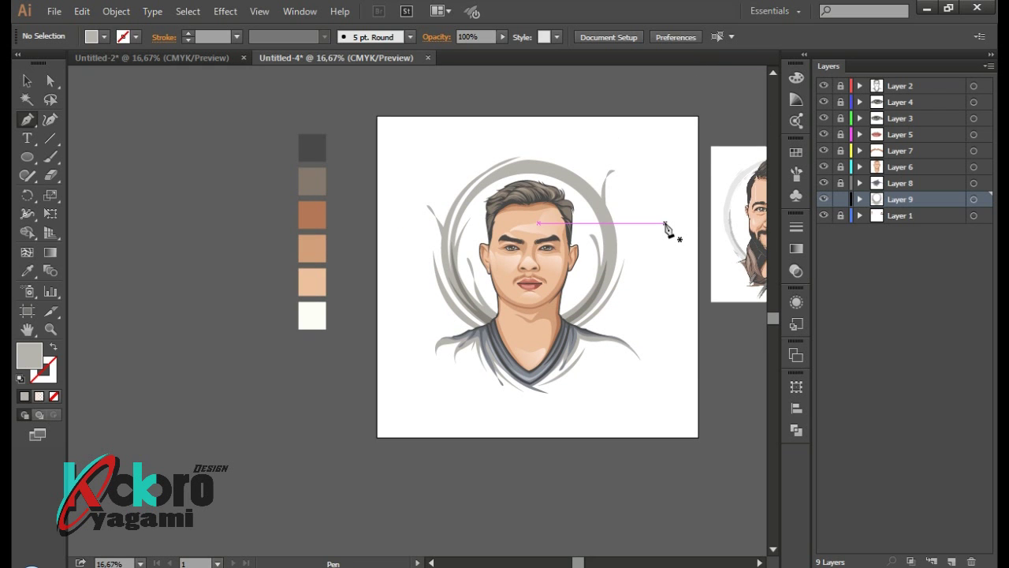